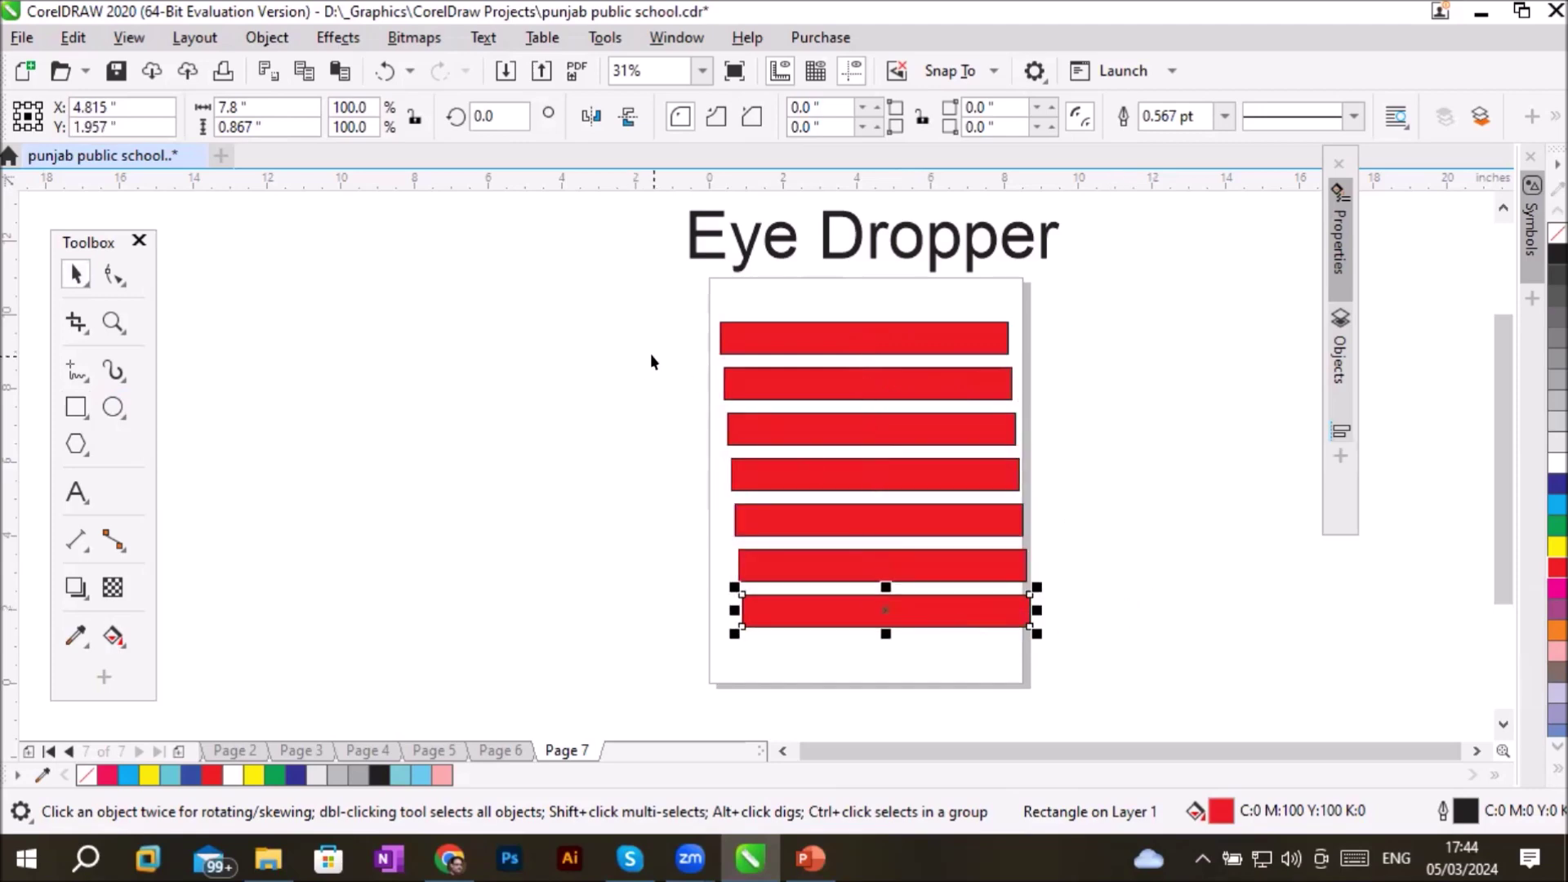
# Align the left edges of all seven red bars on the page
pyautogui.moveTo(671, 303); pyautogui.dragTo(1103, 674)
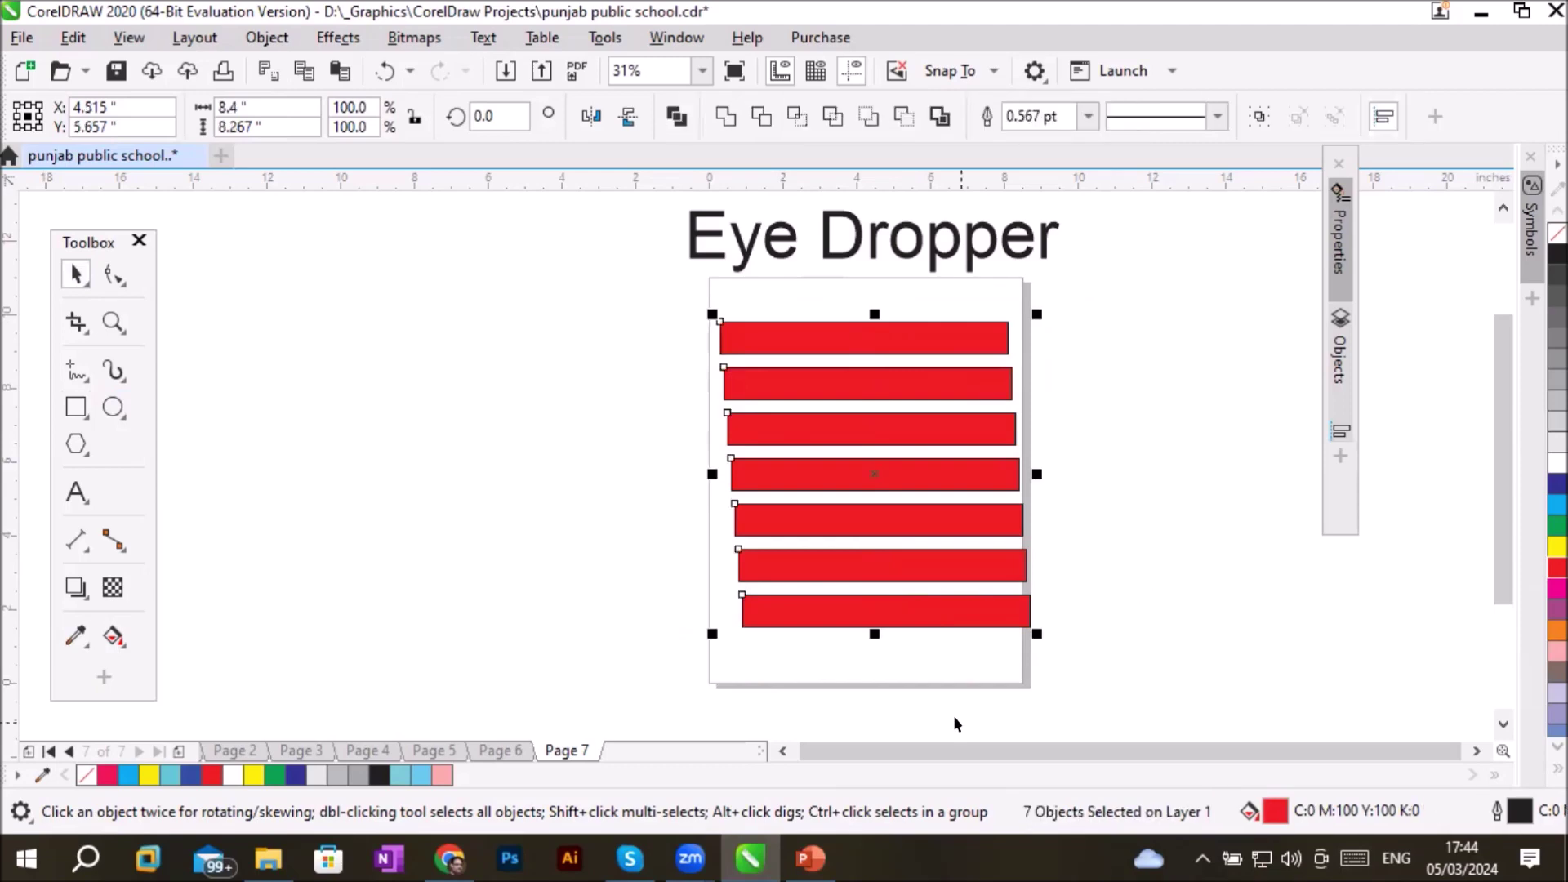
pyautogui.click(1381, 120)
pyautogui.click(1381, 120)
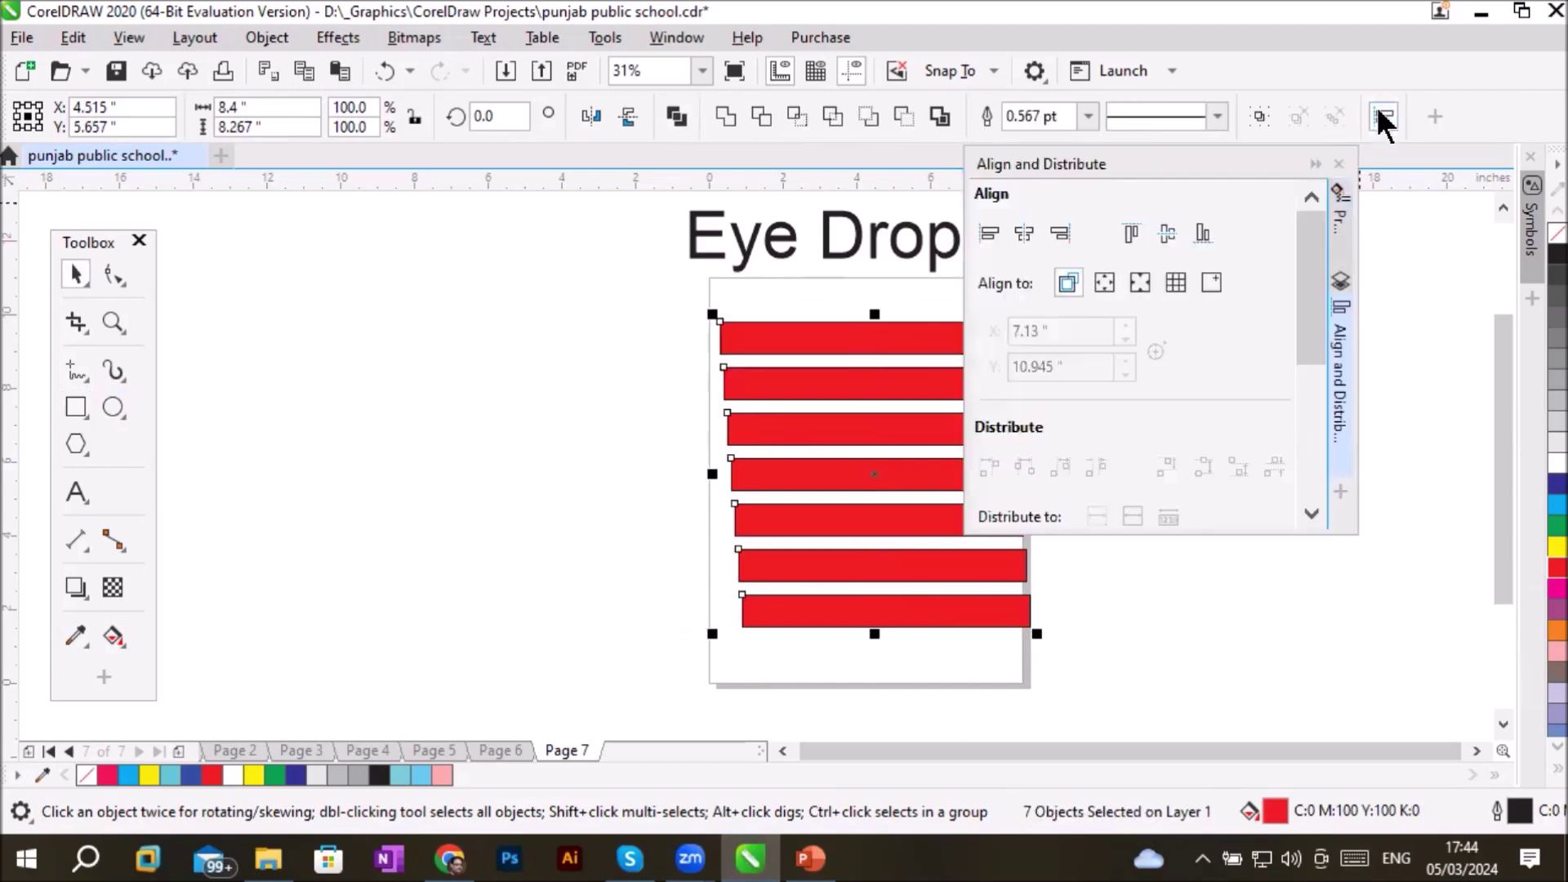
pyautogui.click(989, 234)
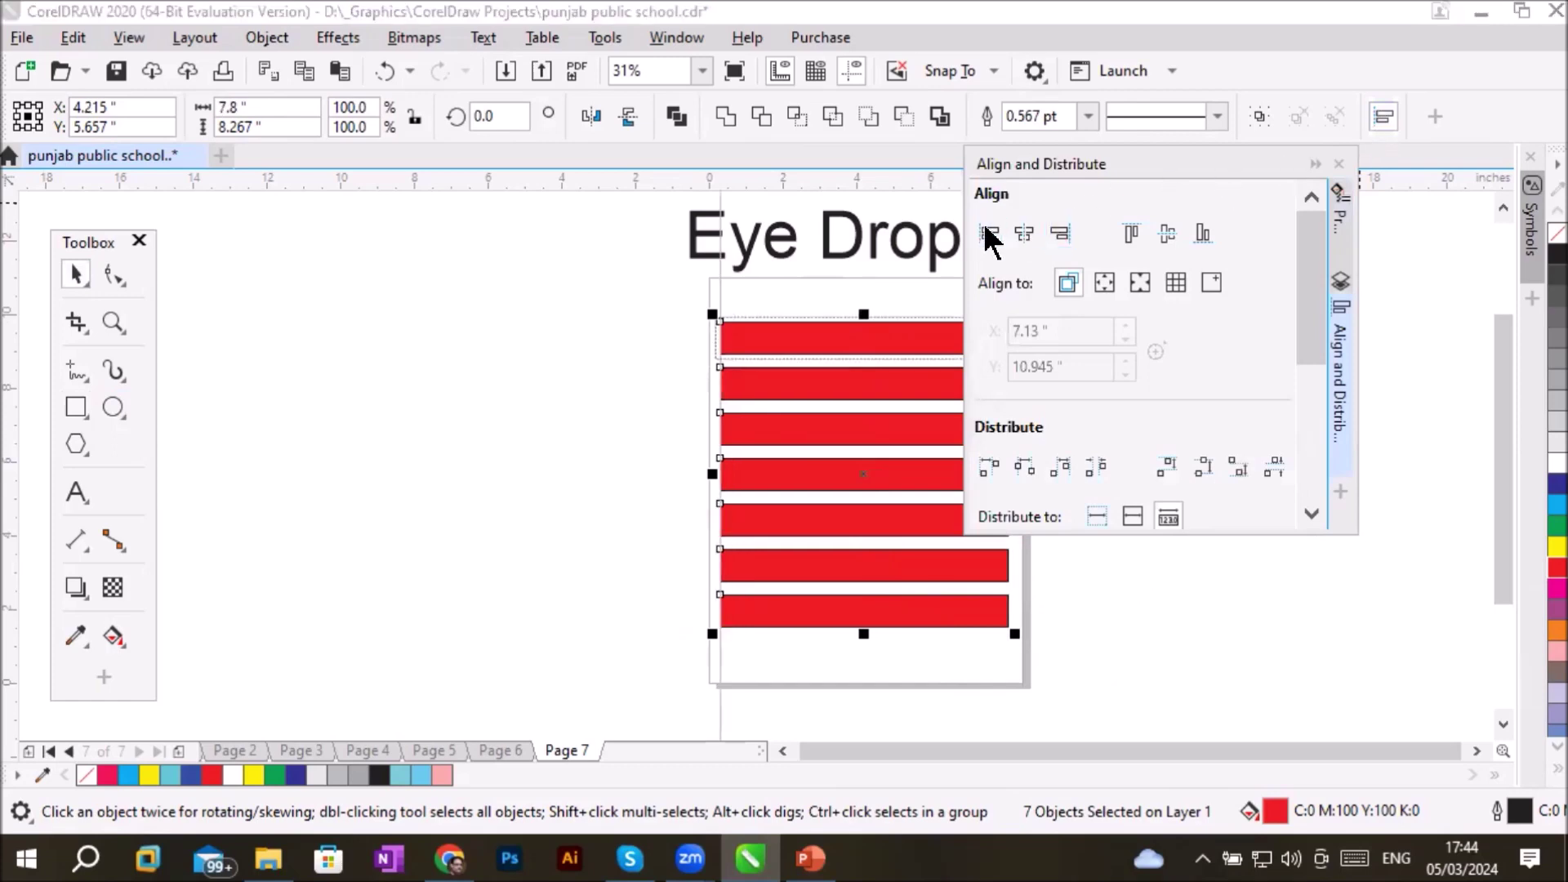
pyautogui.click(575, 377)
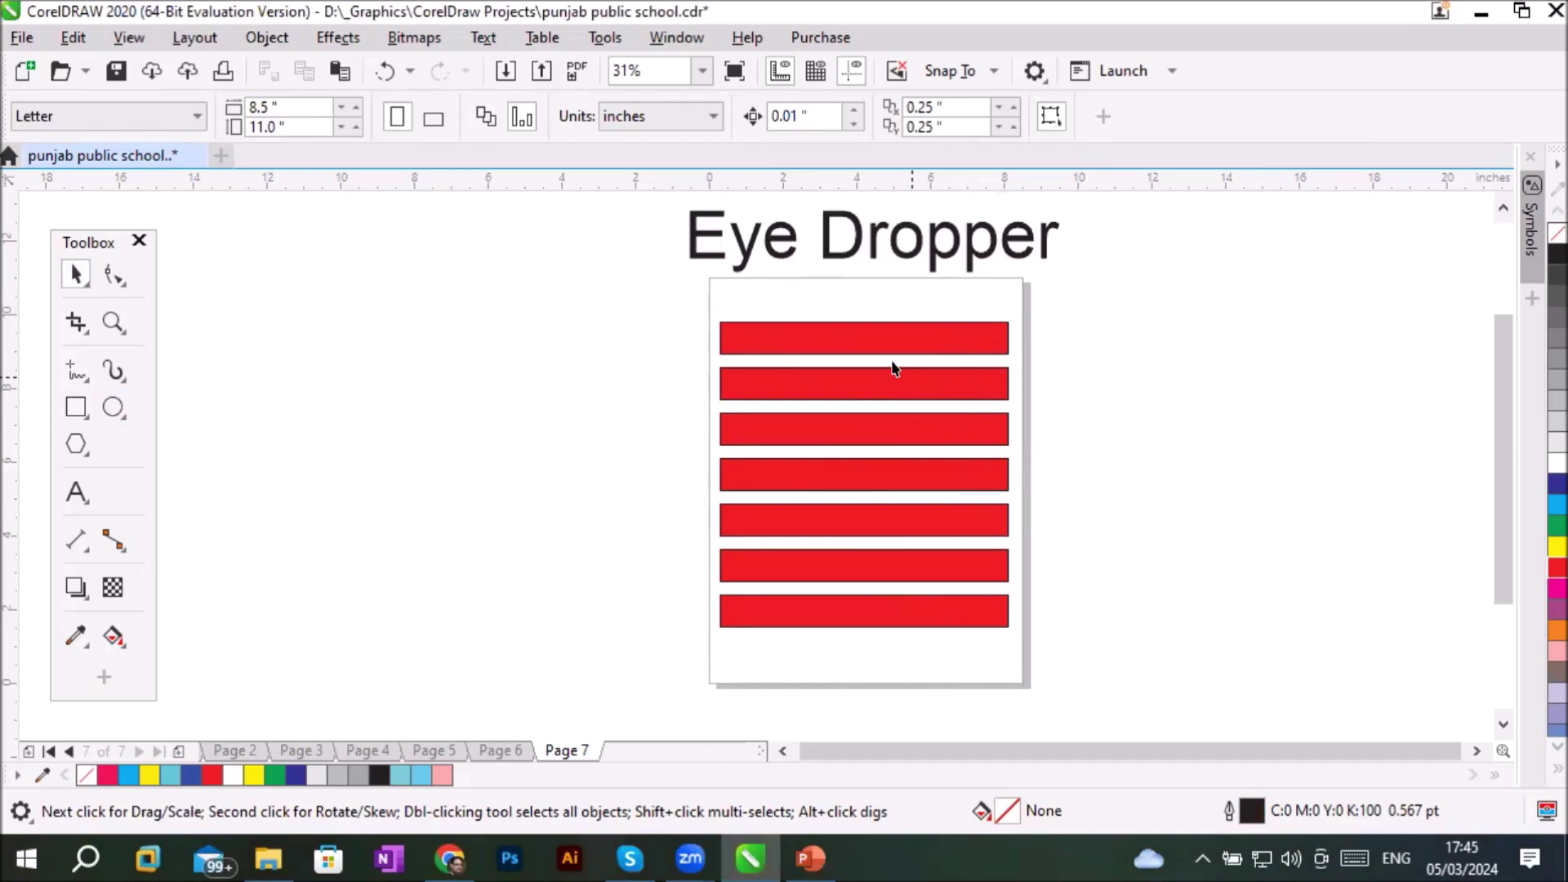
# Fill the second bar from the top with yellow, the third with purple and the fourth with orange
pyautogui.click(835, 385)
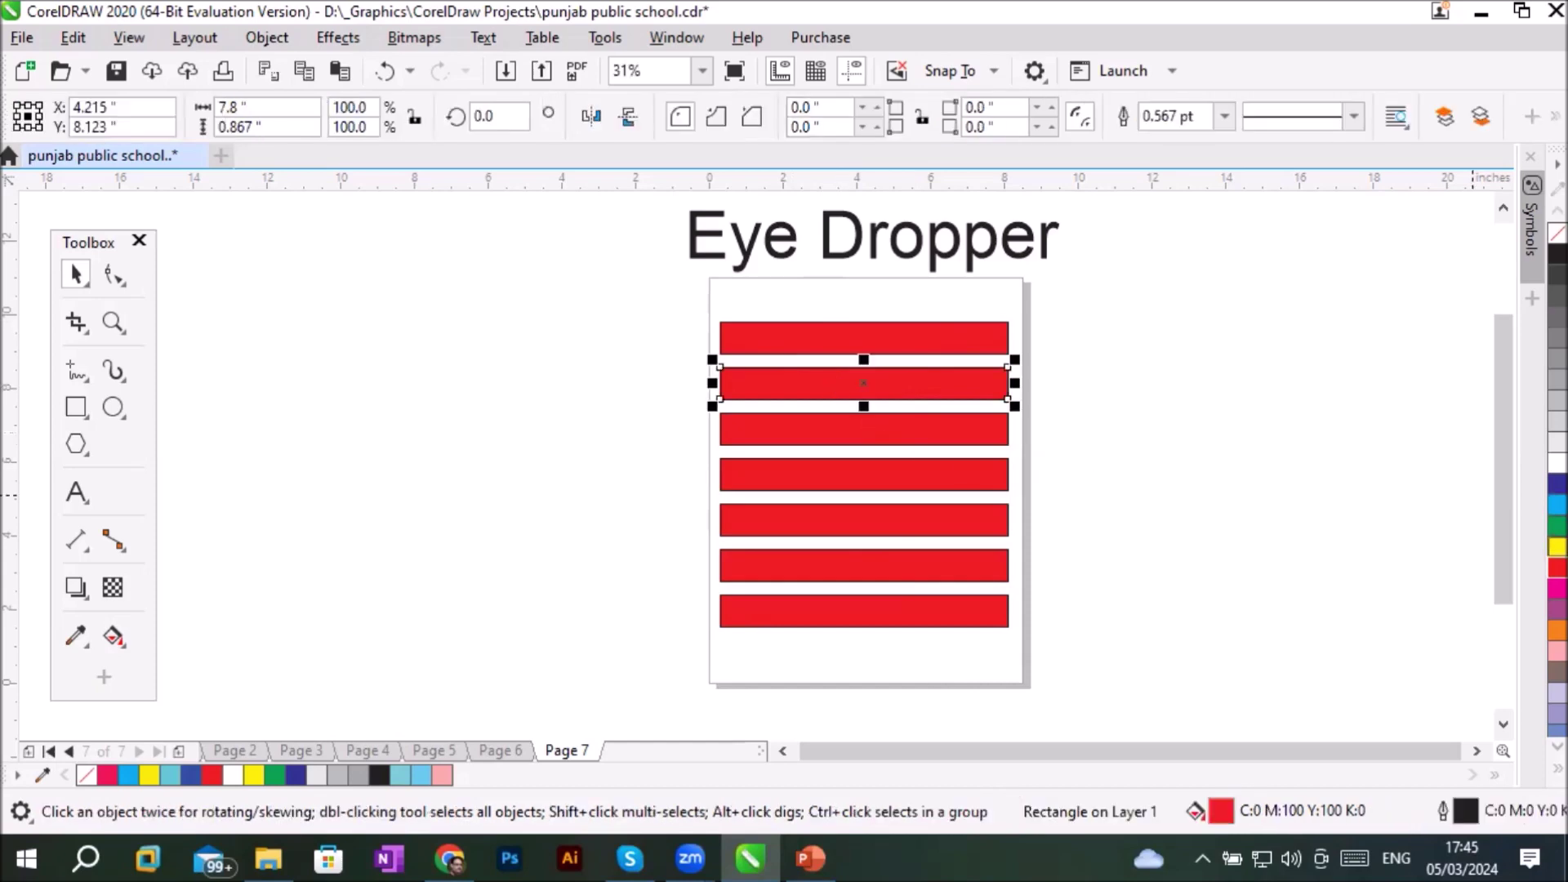
pyautogui.click(1558, 546)
pyautogui.click(871, 430)
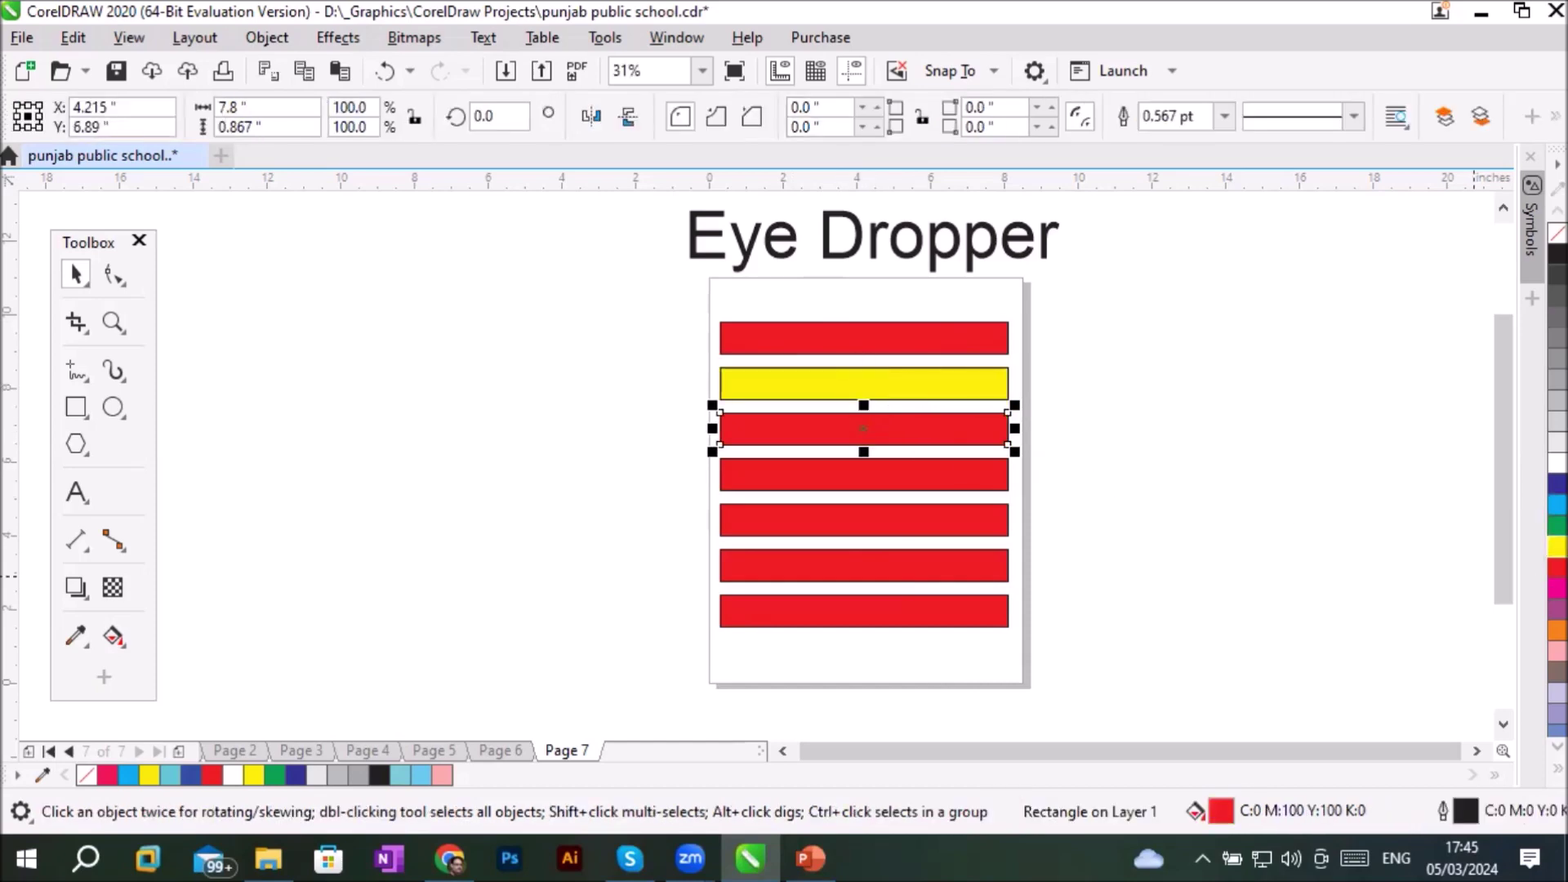
pyautogui.click(1557, 609)
pyautogui.click(873, 479)
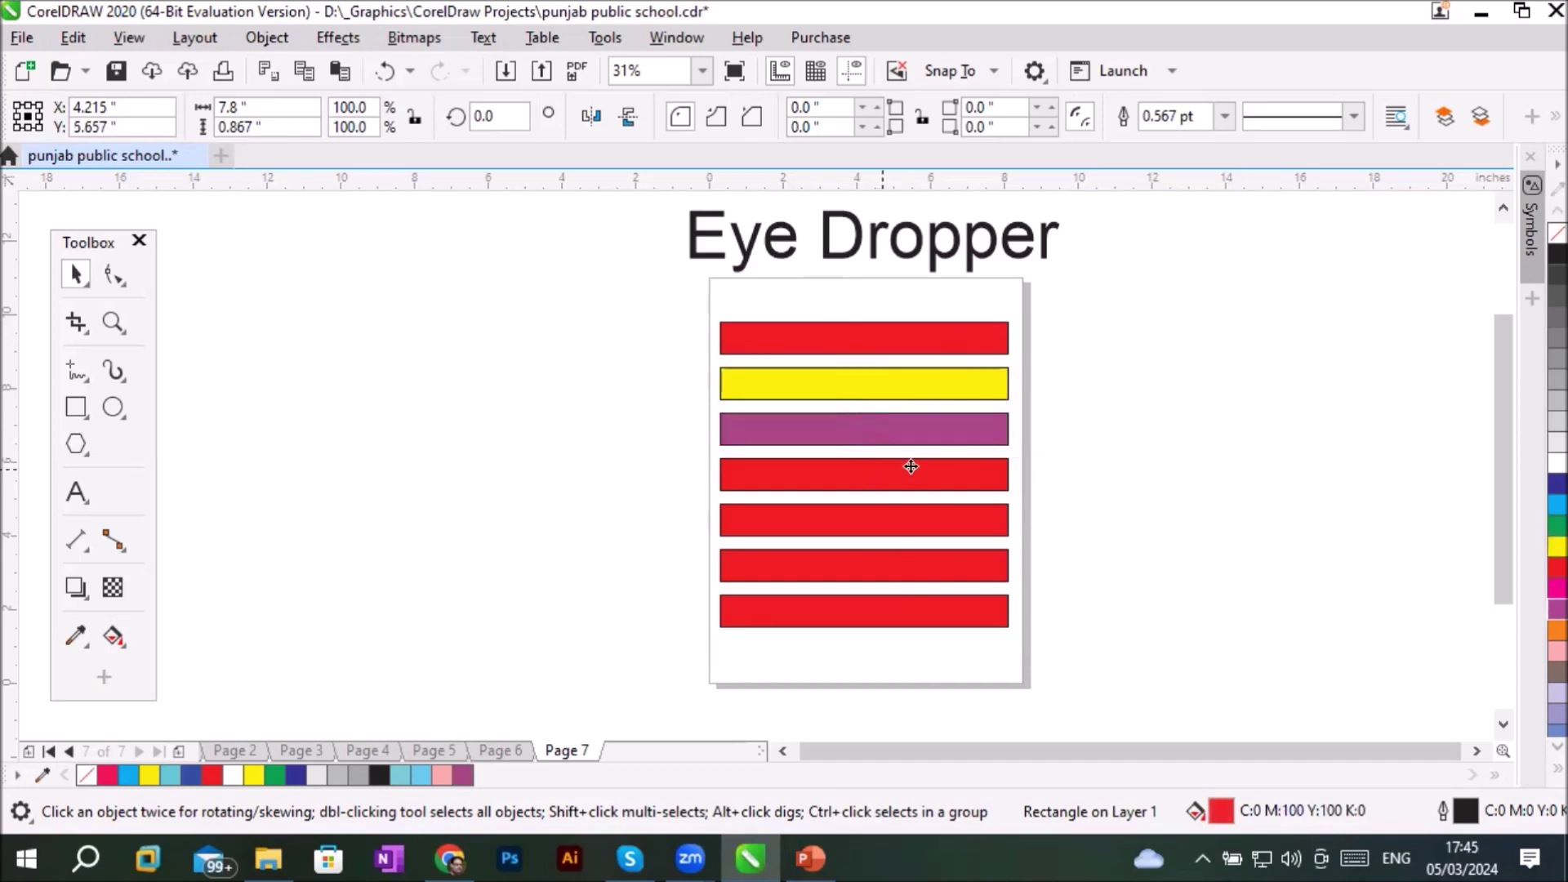
pyautogui.click(1557, 630)
# Fill the fifth bar with powder blue, the sixth with cyan and the seventh with blue
pyautogui.click(875, 521)
pyautogui.click(1557, 692)
pyautogui.click(875, 566)
pyautogui.click(1557, 504)
pyautogui.click(875, 611)
pyautogui.click(1558, 484)
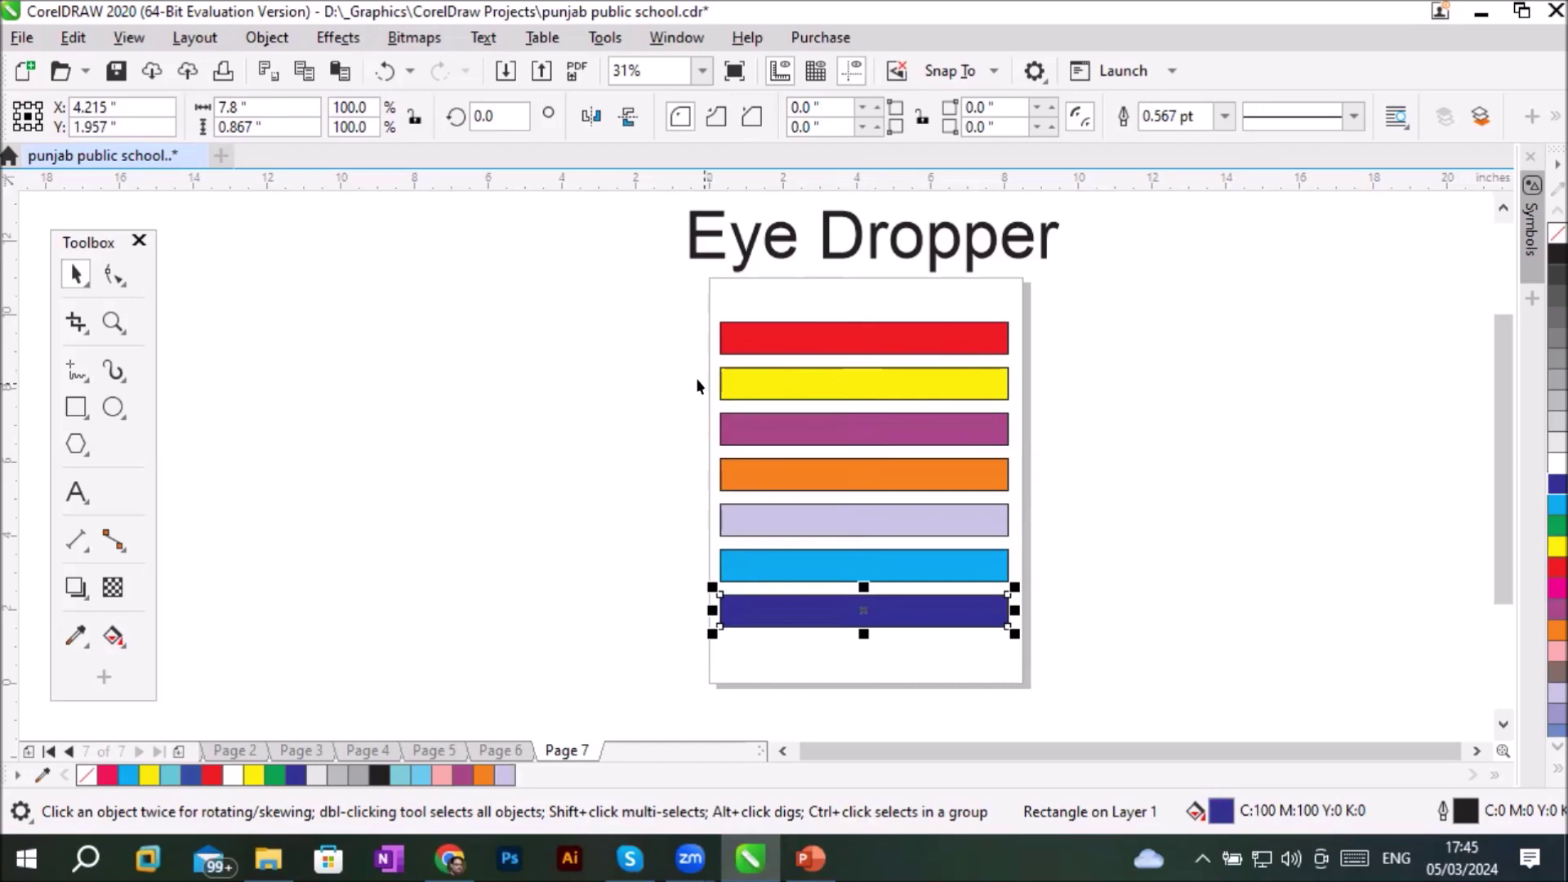
pyautogui.moveTo(666, 309); pyautogui.dragTo(1027, 574)
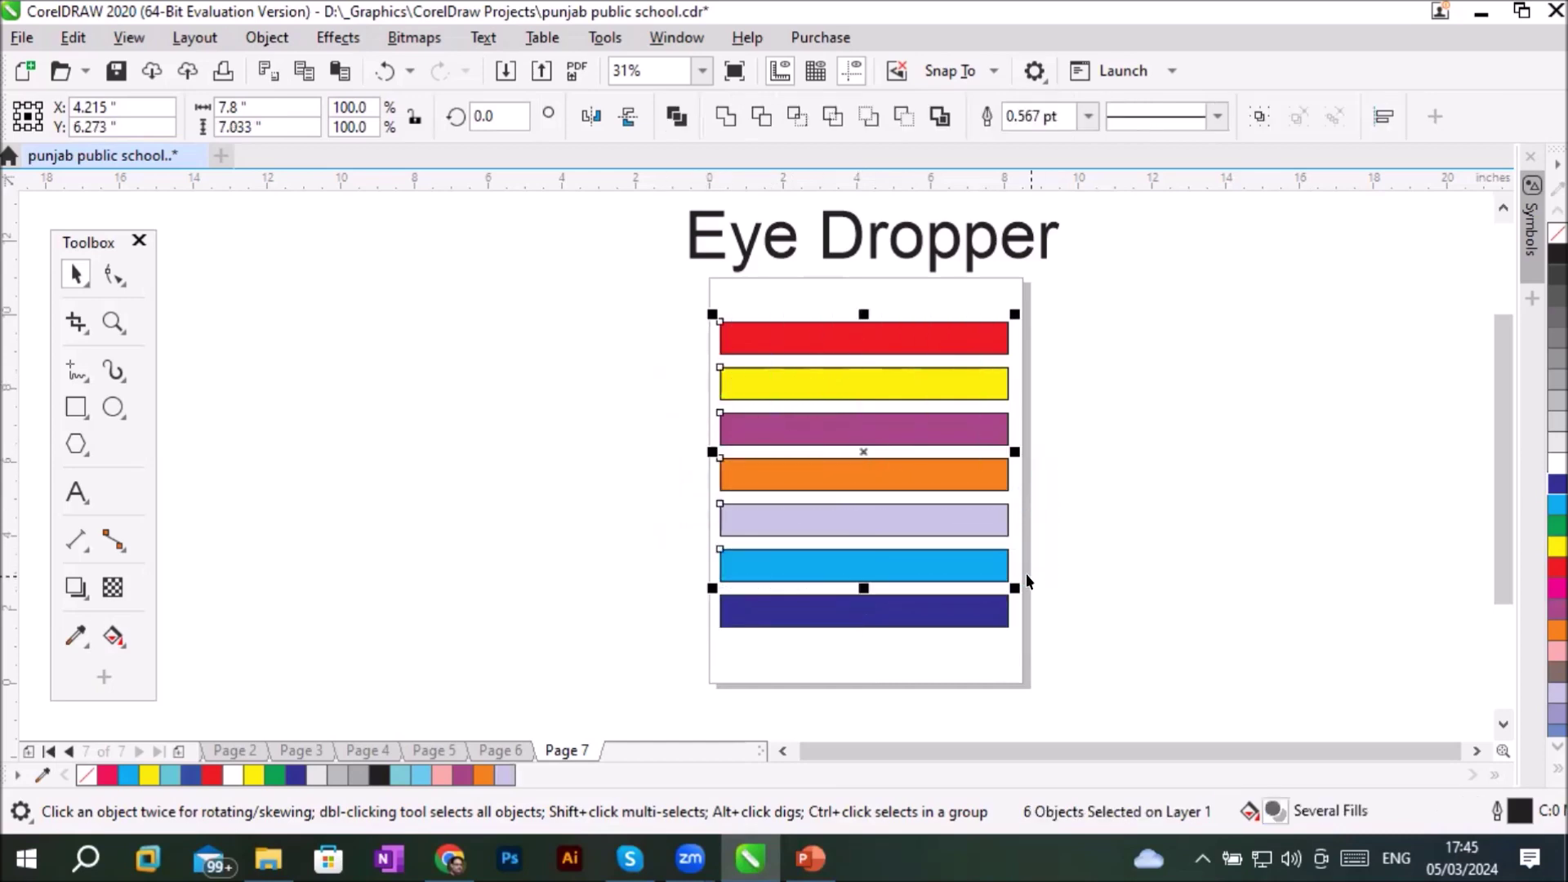
pyautogui.scroll(1, 849, 620)
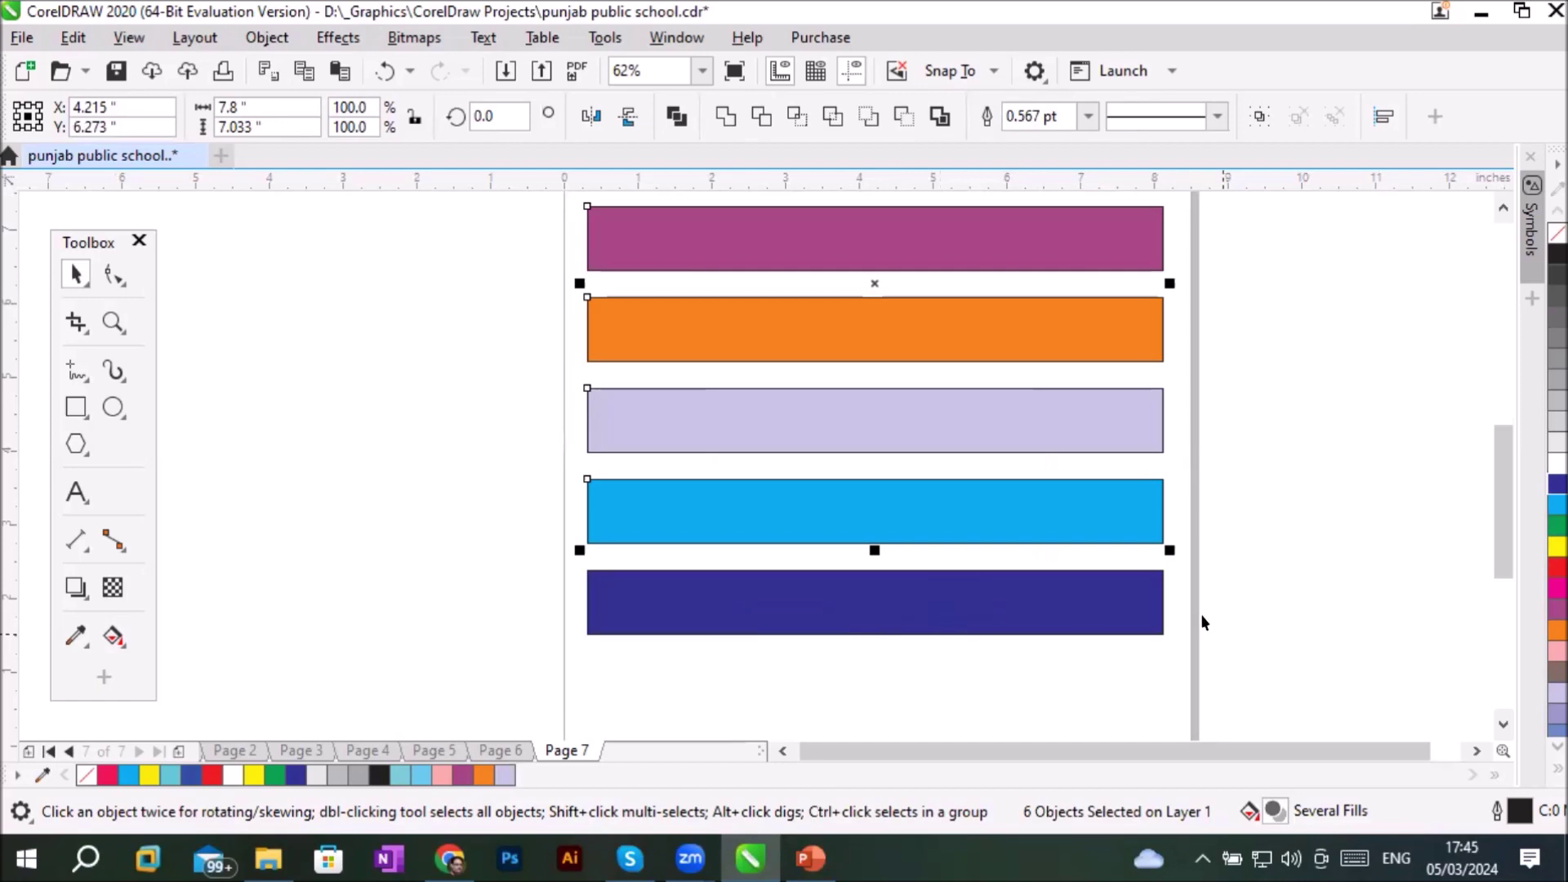
pyautogui.click(1264, 628)
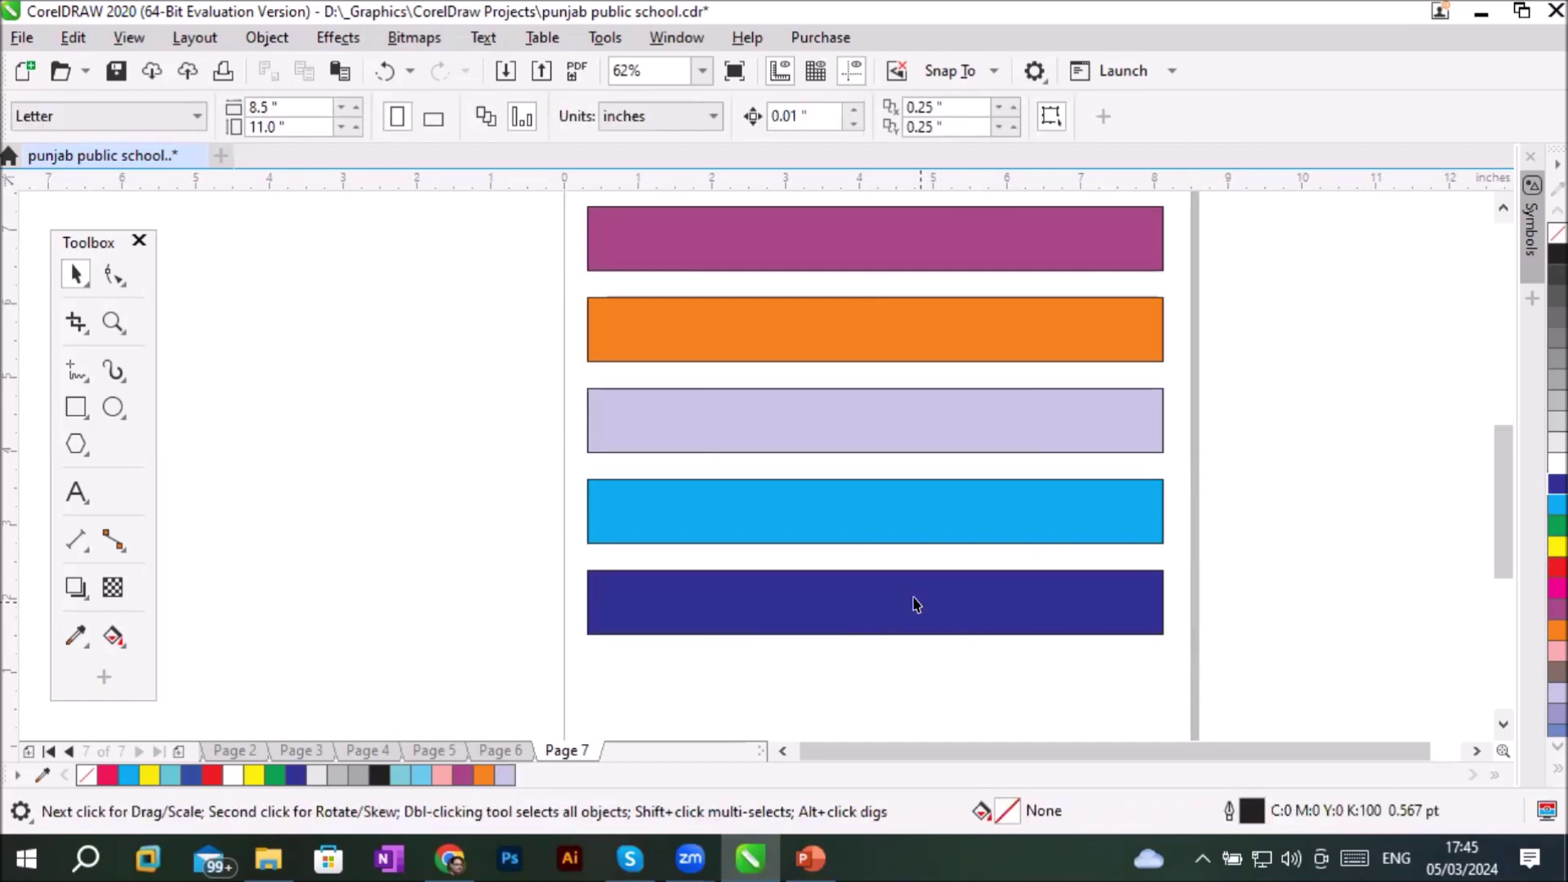
pyautogui.click(915, 599)
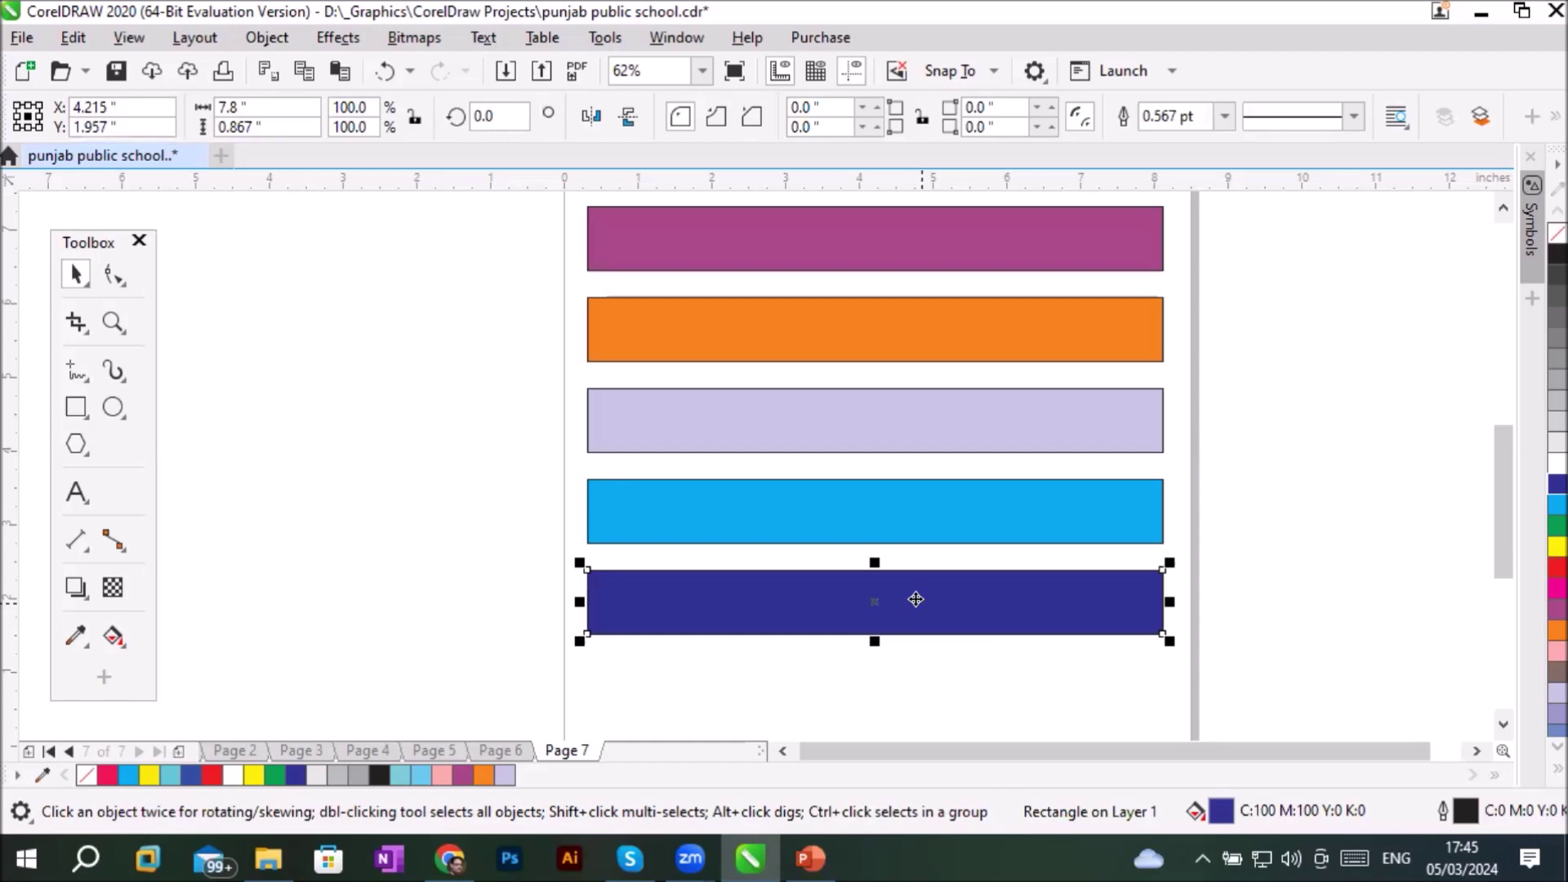
pyautogui.click(888, 516)
pyautogui.click(893, 414)
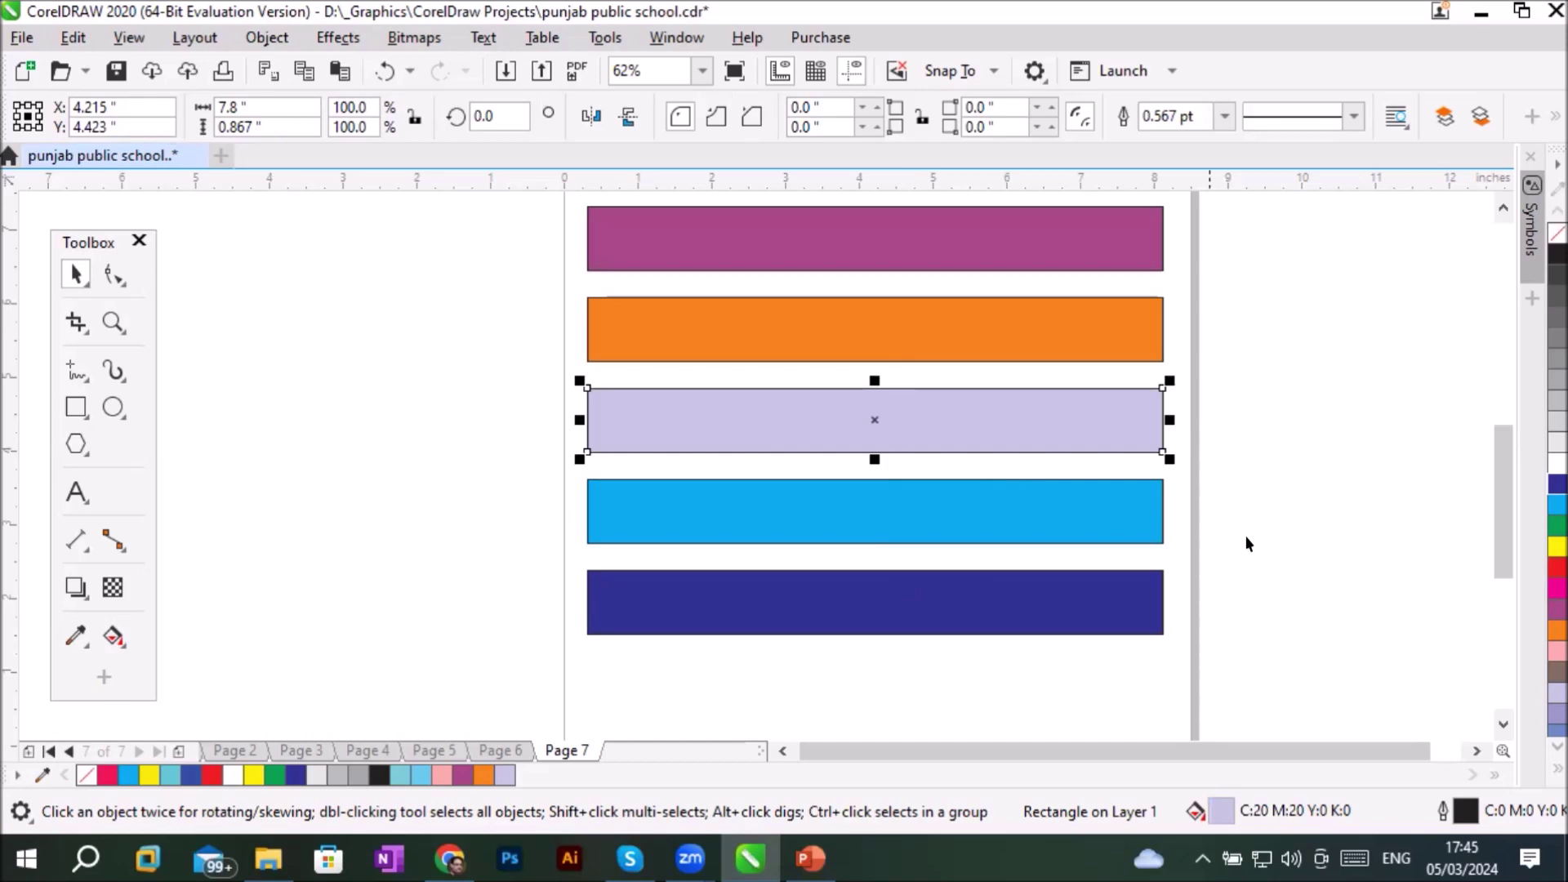
pyautogui.scroll(-1, 1225, 502)
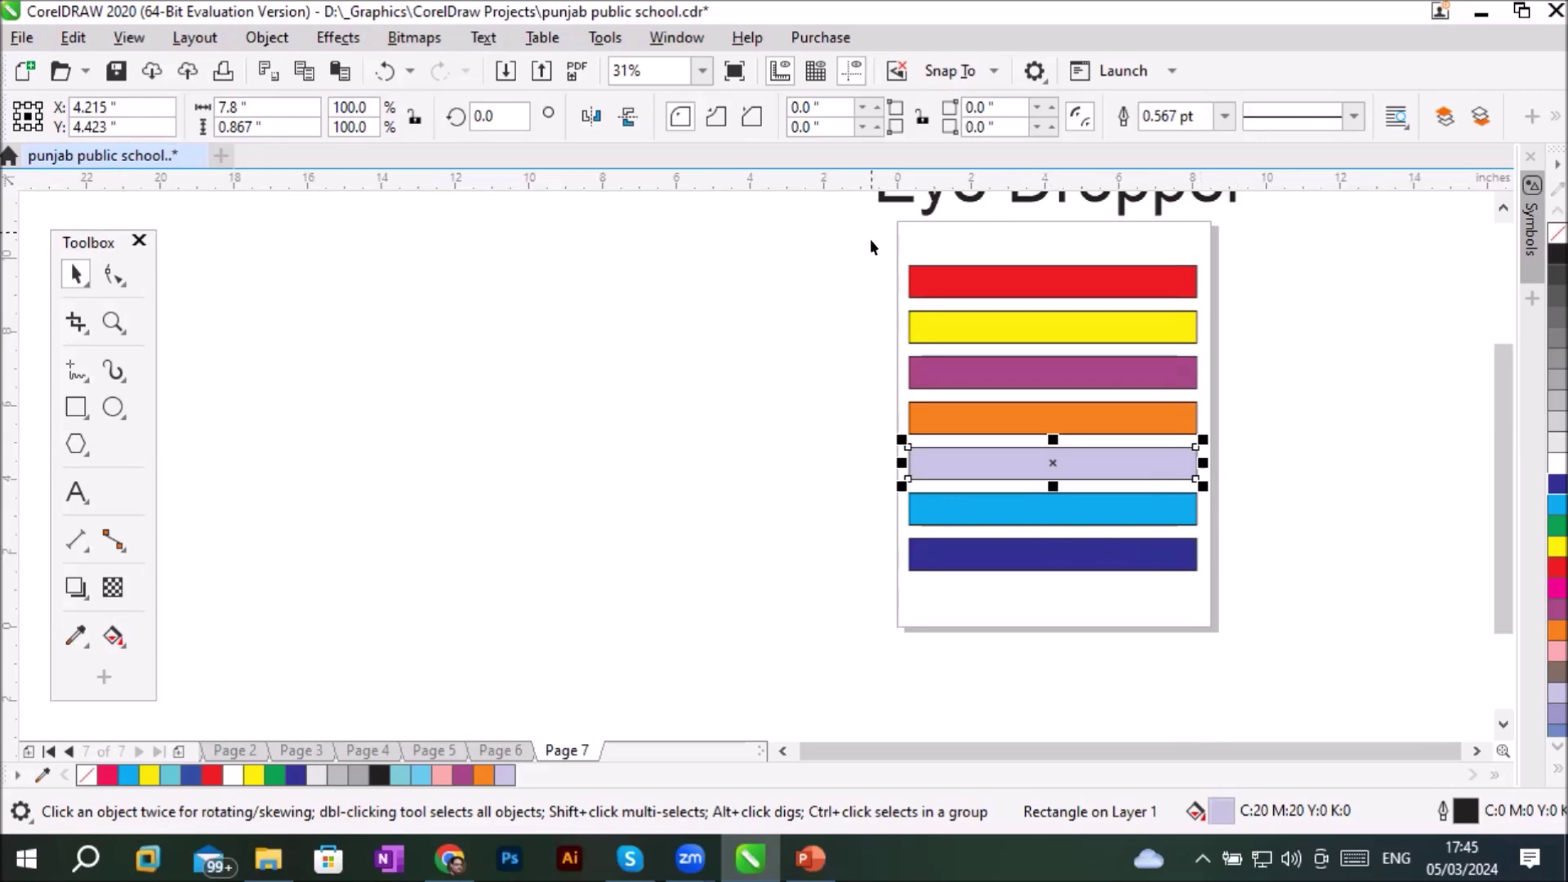
pyautogui.moveTo(879, 256); pyautogui.dragTo(1124, 565)
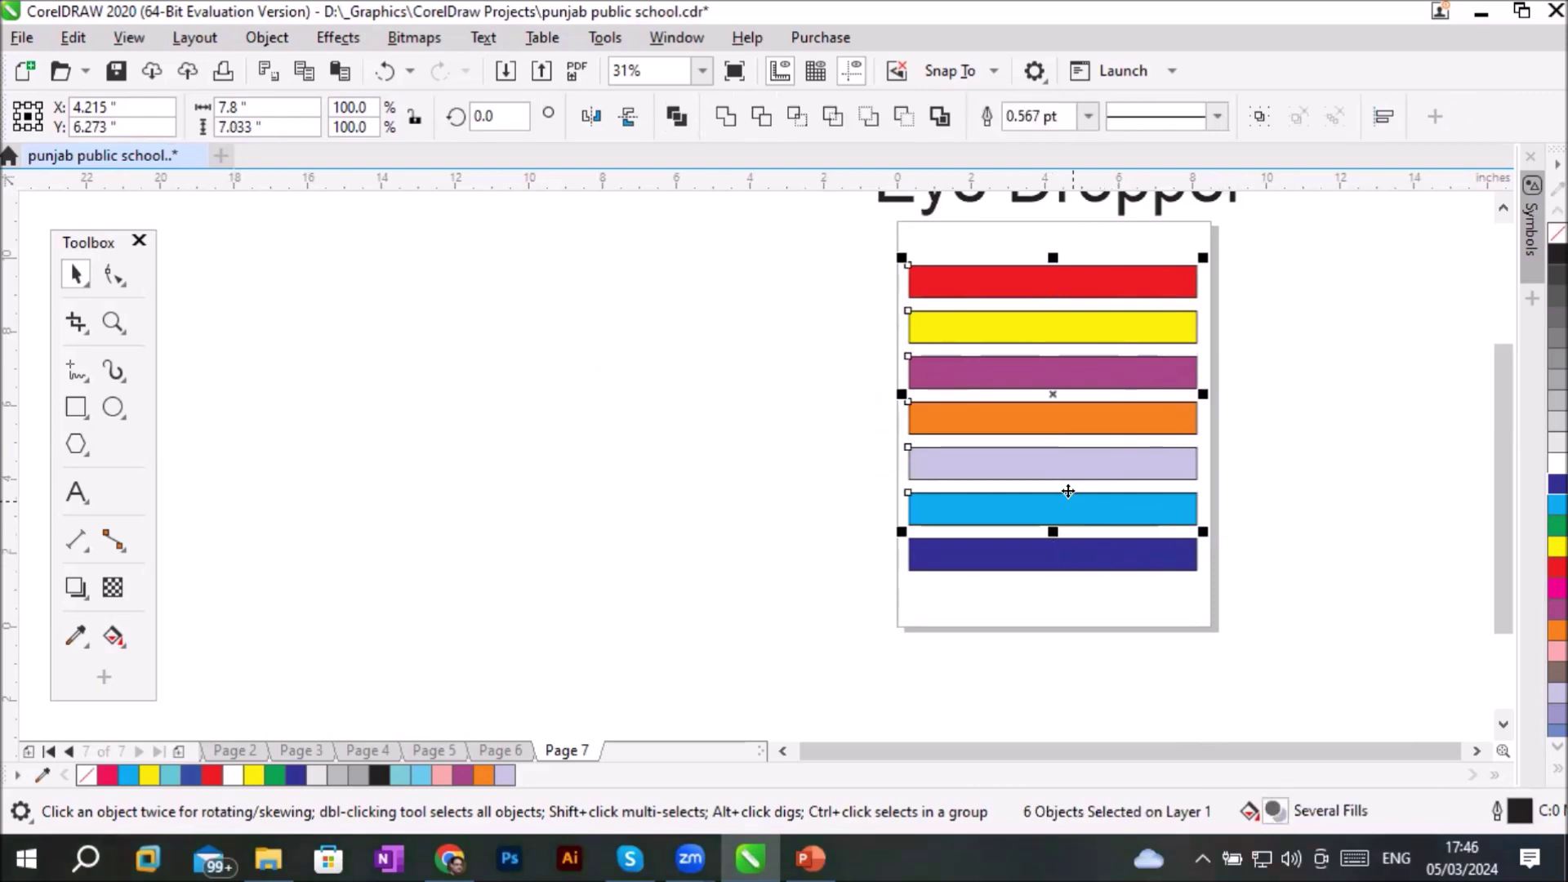
# Sample the blue fill of the lowest bar with the Color Eyedropper and get it ready to apply
pyautogui.click(80, 636)
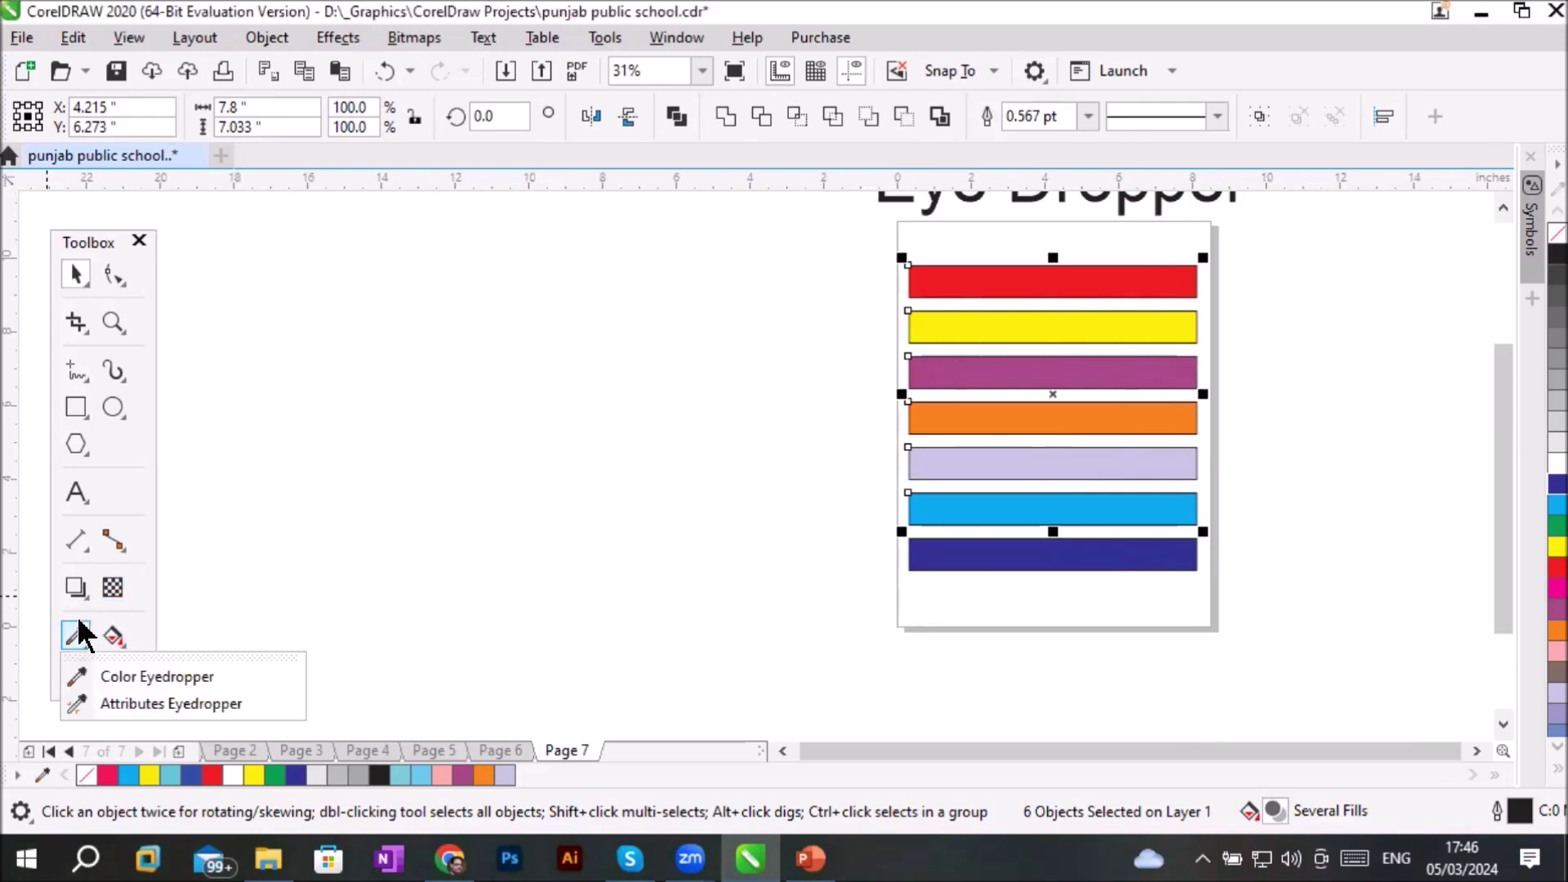
pyautogui.click(123, 685)
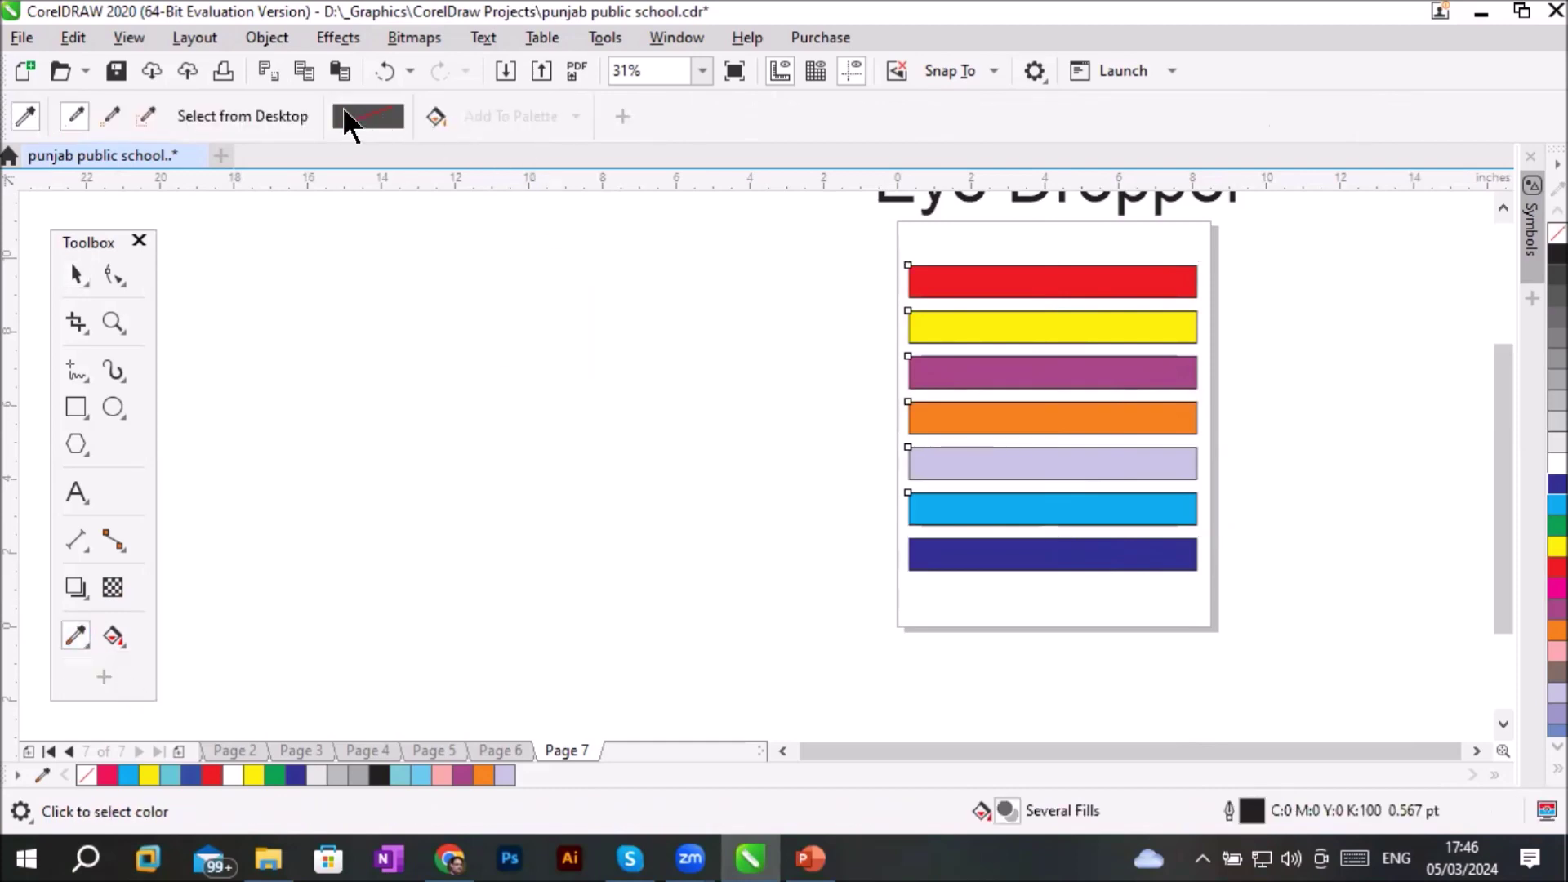
pyautogui.click(24, 117)
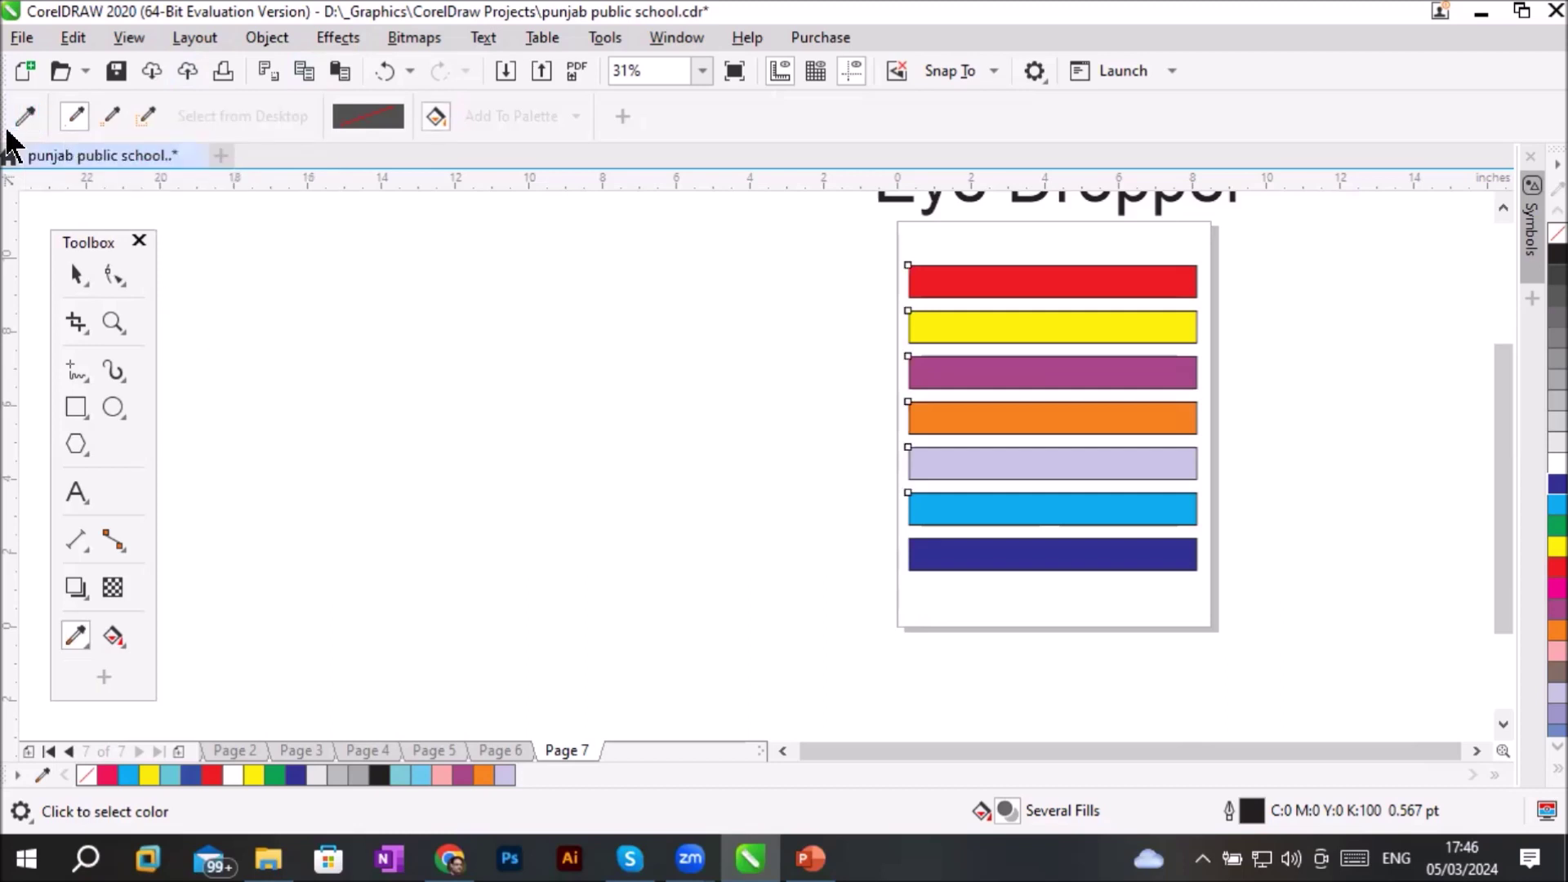
pyautogui.click(24, 120)
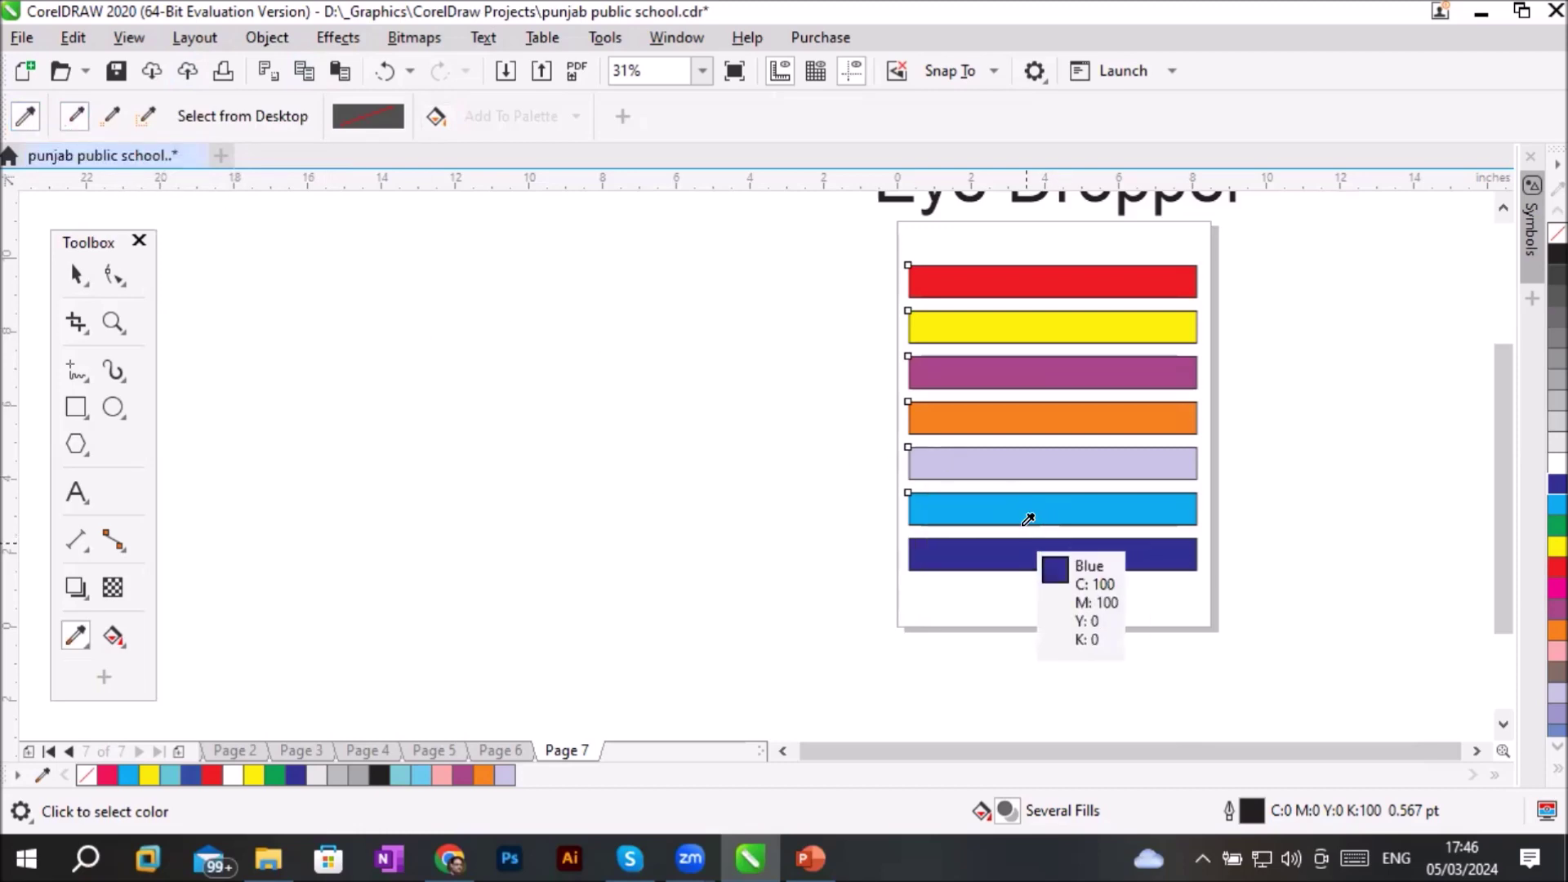
pyautogui.click(1009, 539)
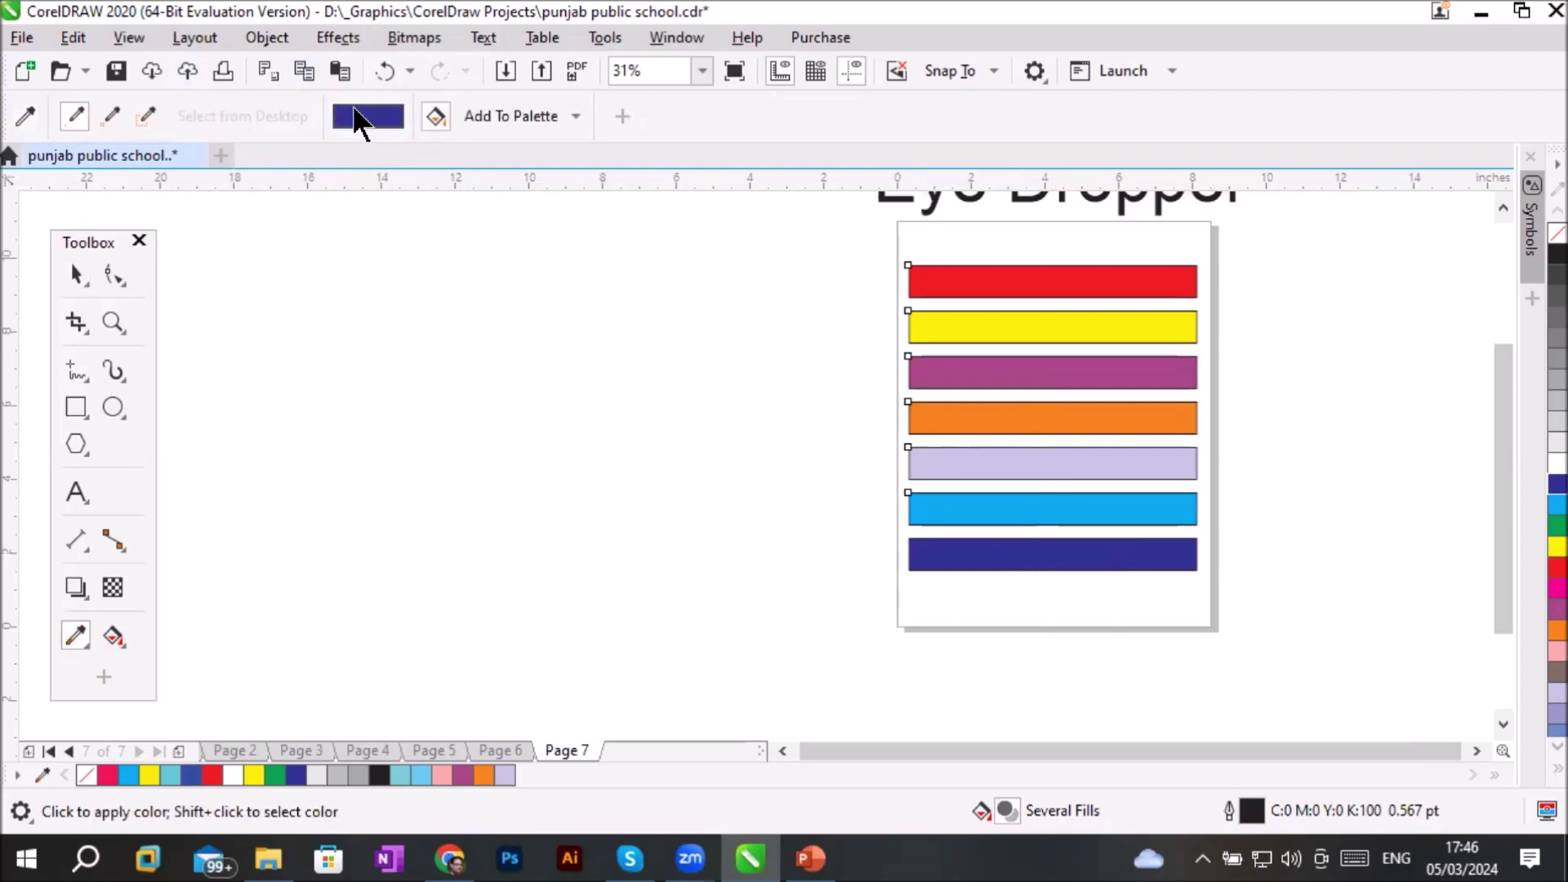
pyautogui.click(436, 118)
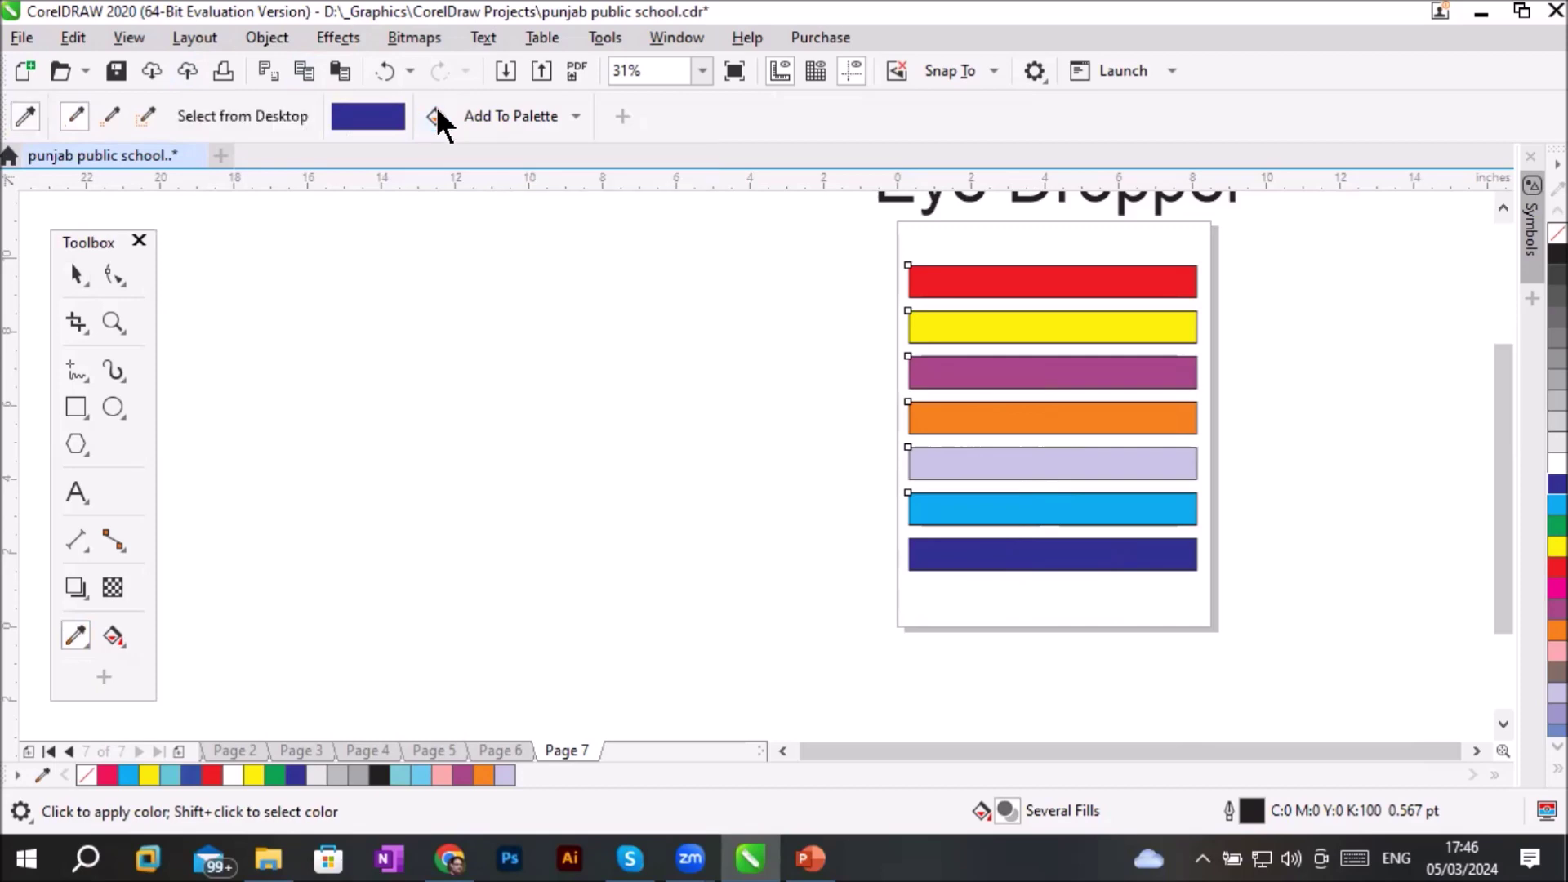
pyautogui.click(436, 116)
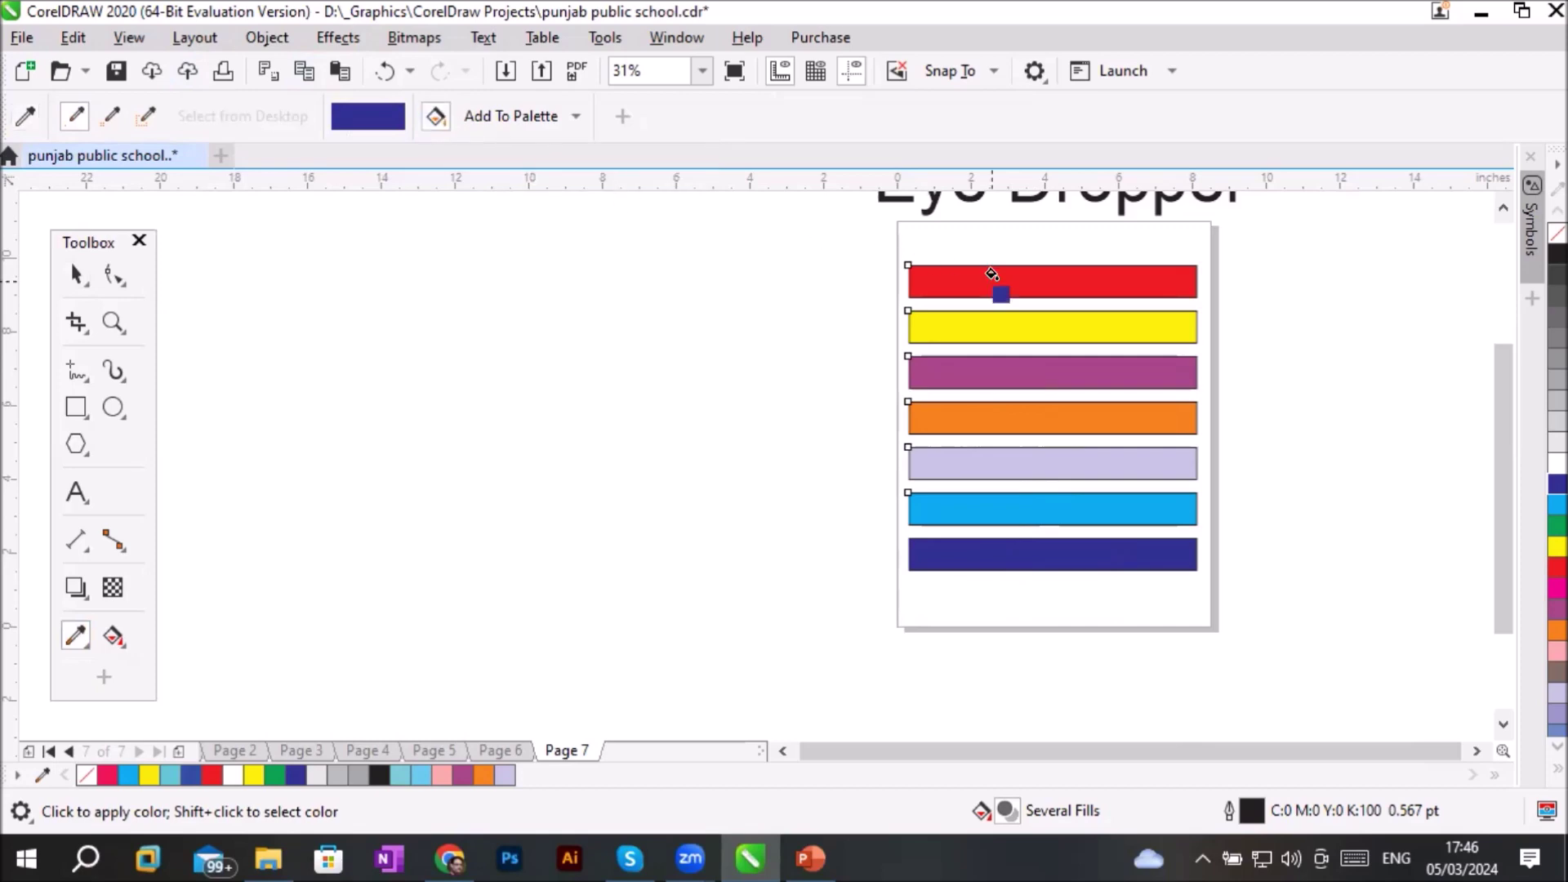
# Apply the sampled blue to the top four bars and the sixth bar, then return to the Pick tool
pyautogui.click(996, 281)
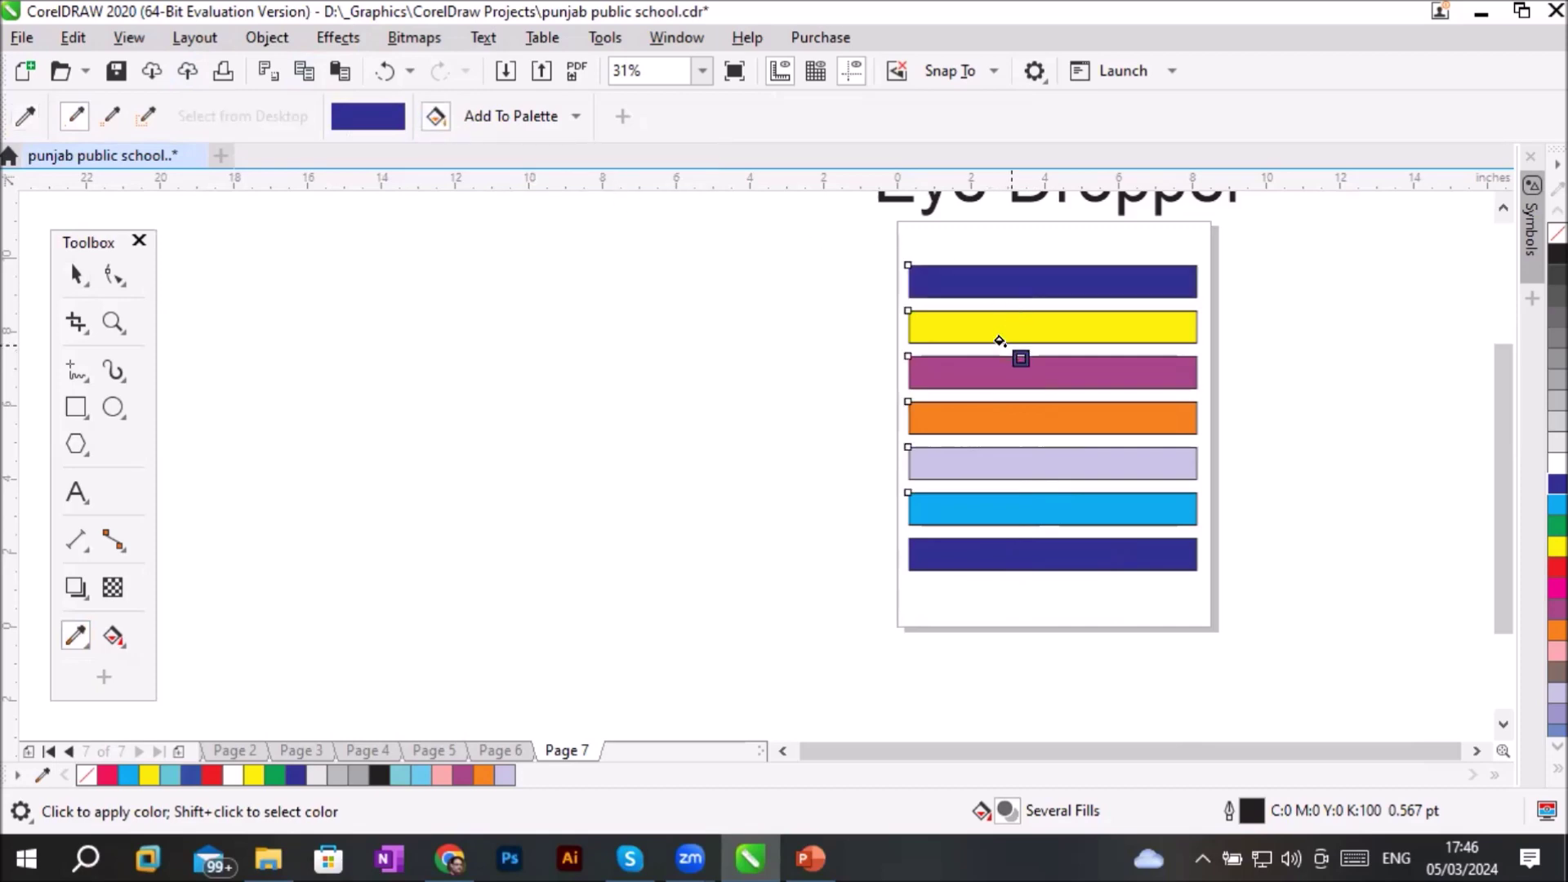
pyautogui.click(1013, 331)
pyautogui.click(1015, 373)
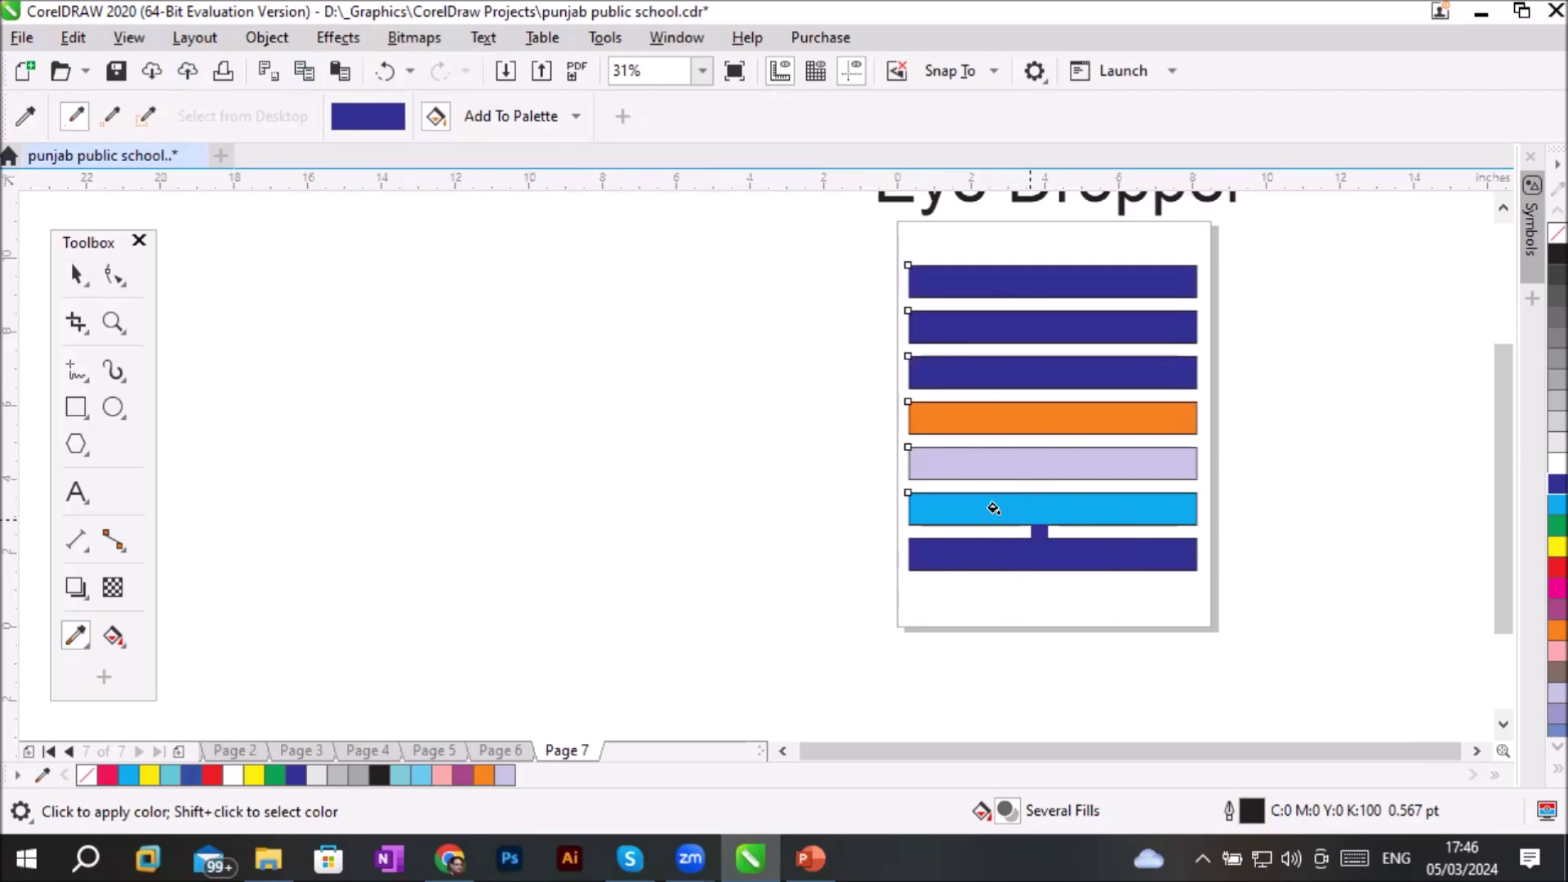
pyautogui.click(1049, 515)
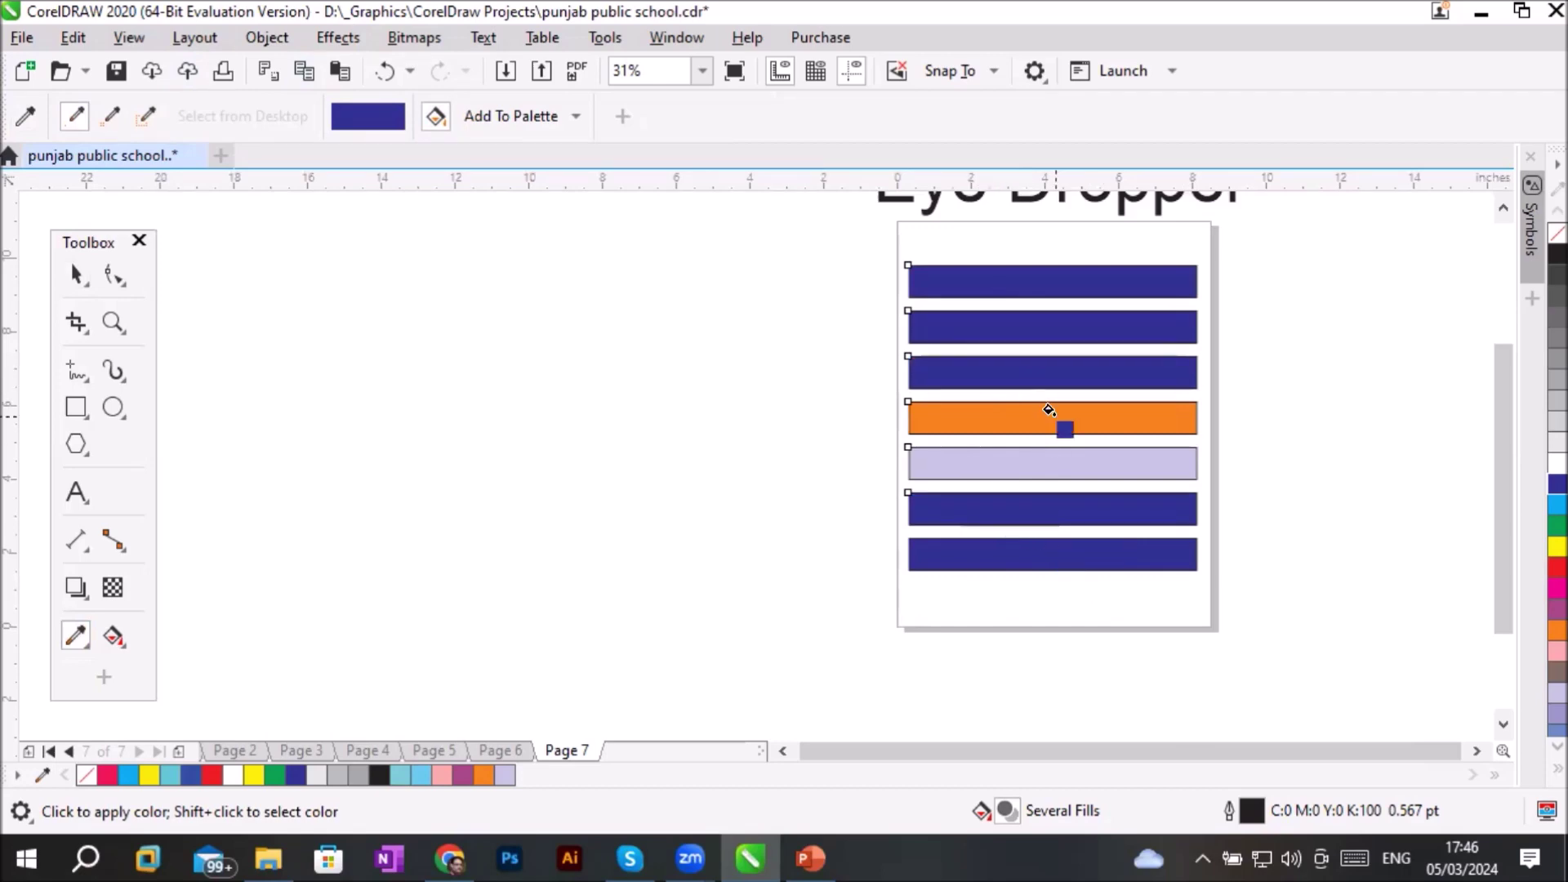
pyautogui.click(1061, 420)
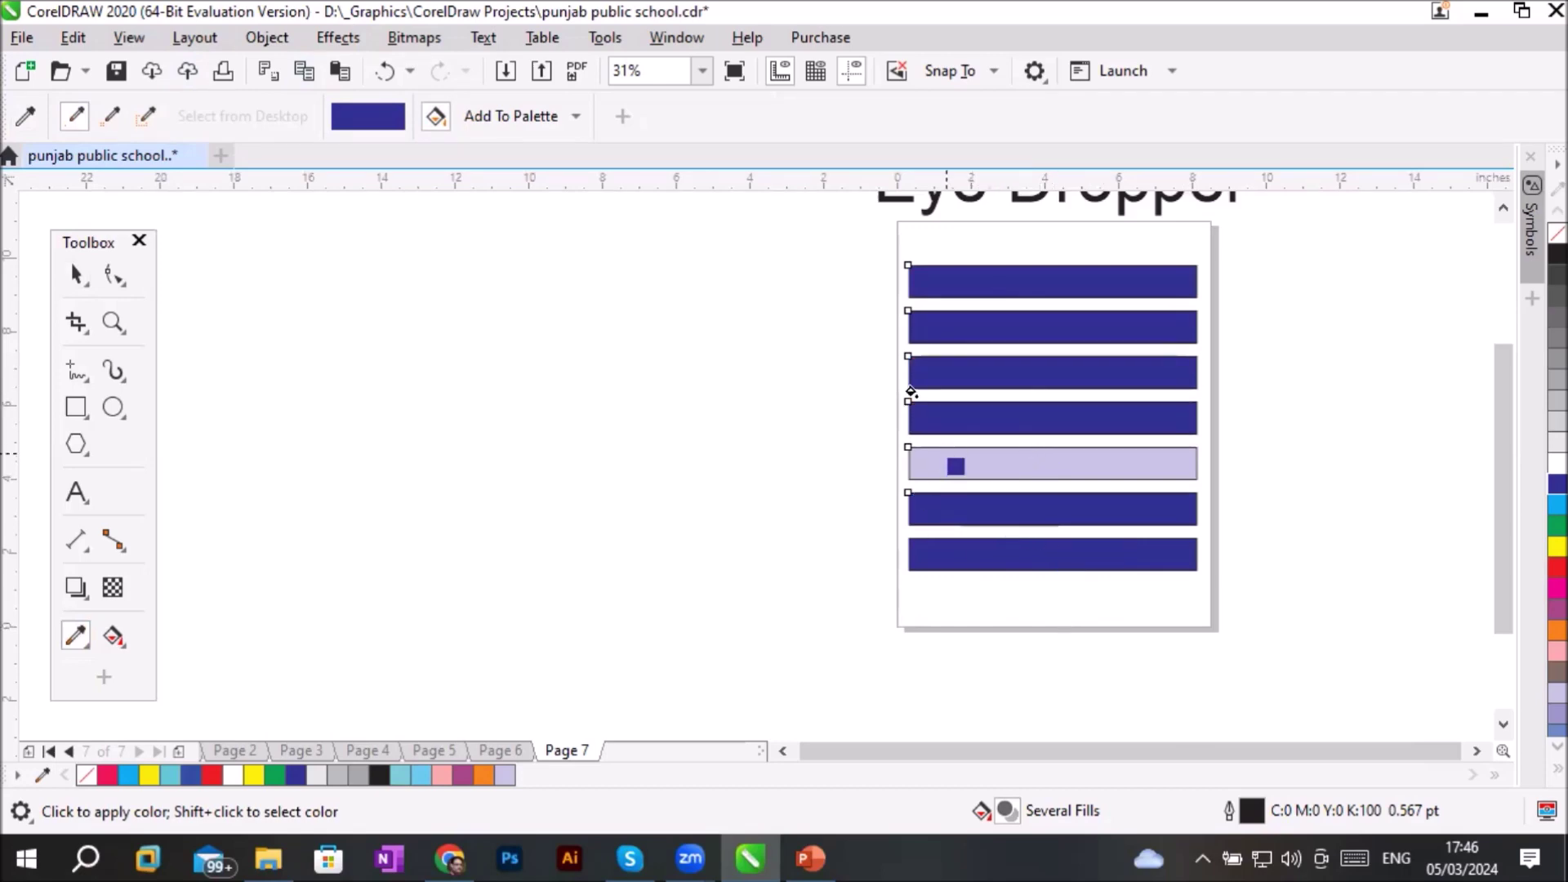
pyautogui.click(74, 277)
pyautogui.click(611, 502)
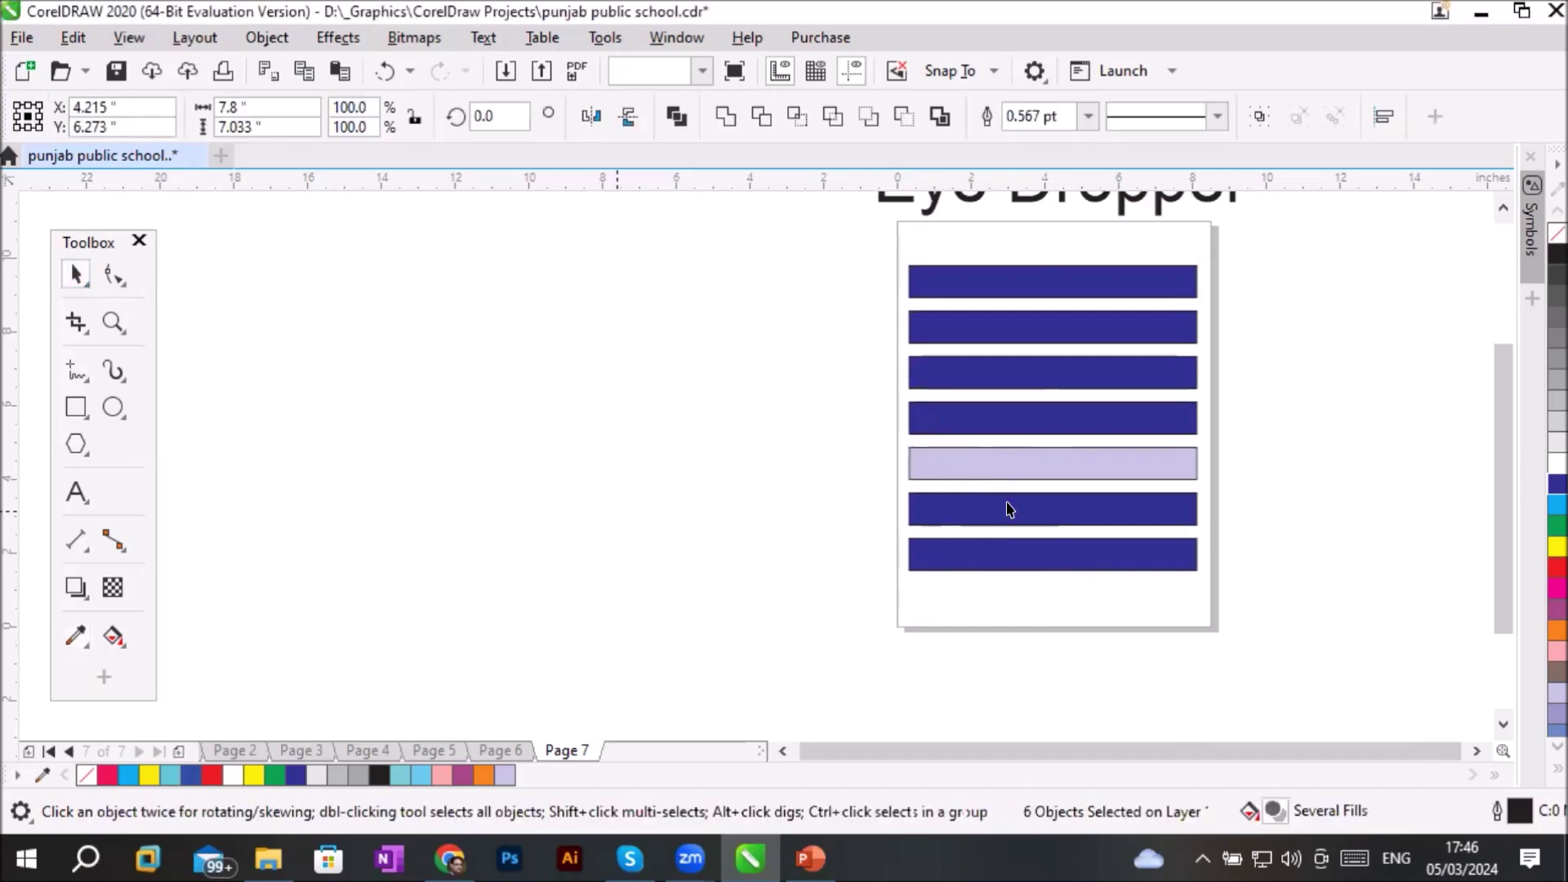
# Select the powder blue bar and try the Color Eyedropper's select-color and apply-color modes, ending in apply mode
pyautogui.click(1021, 463)
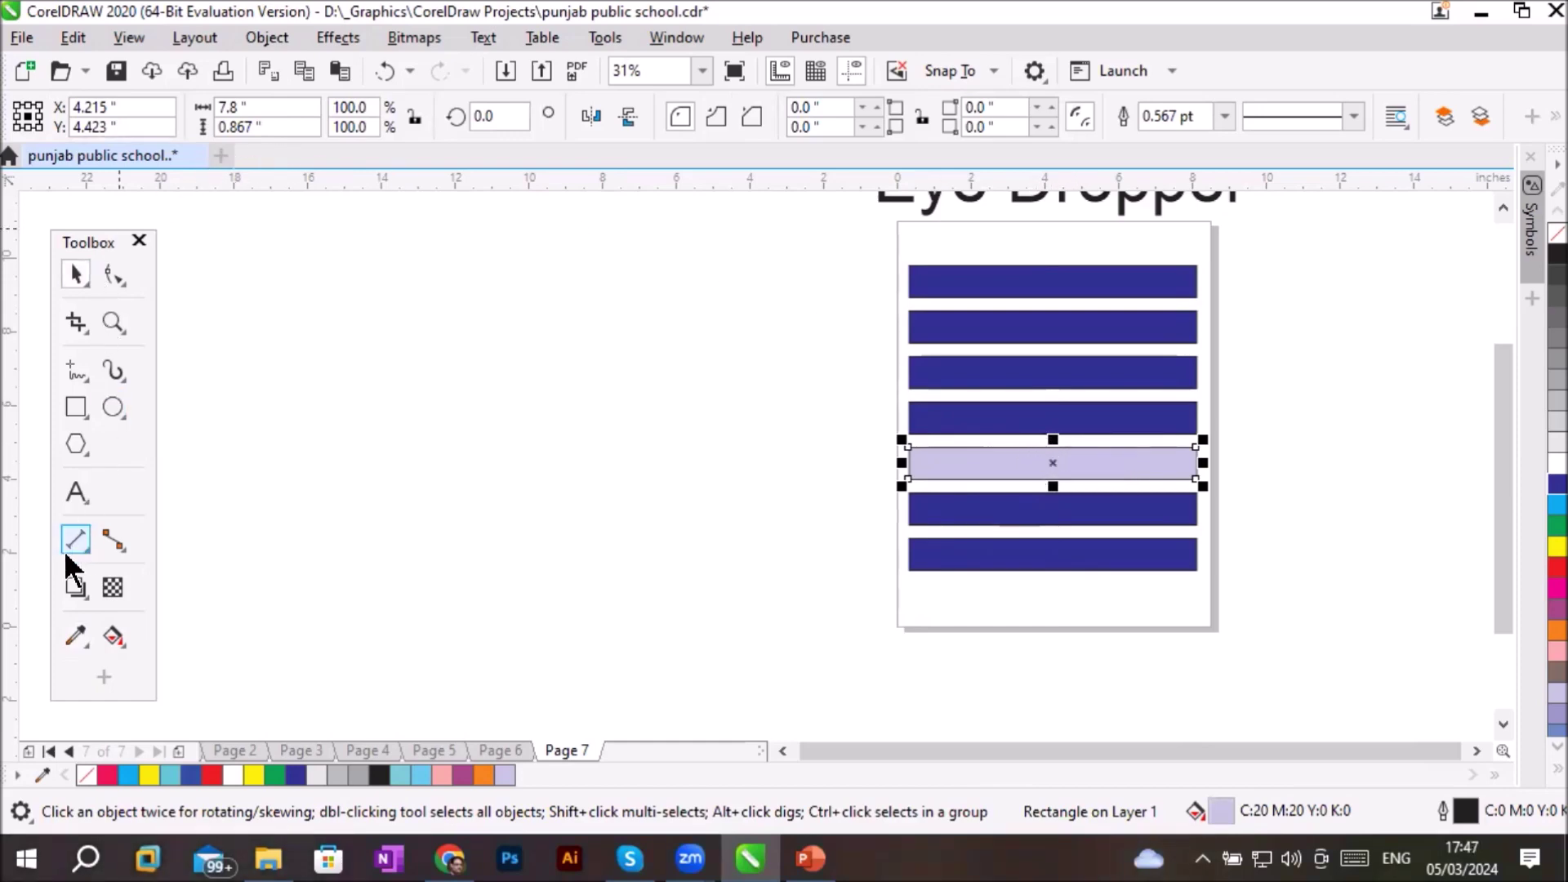
pyautogui.click(72, 637)
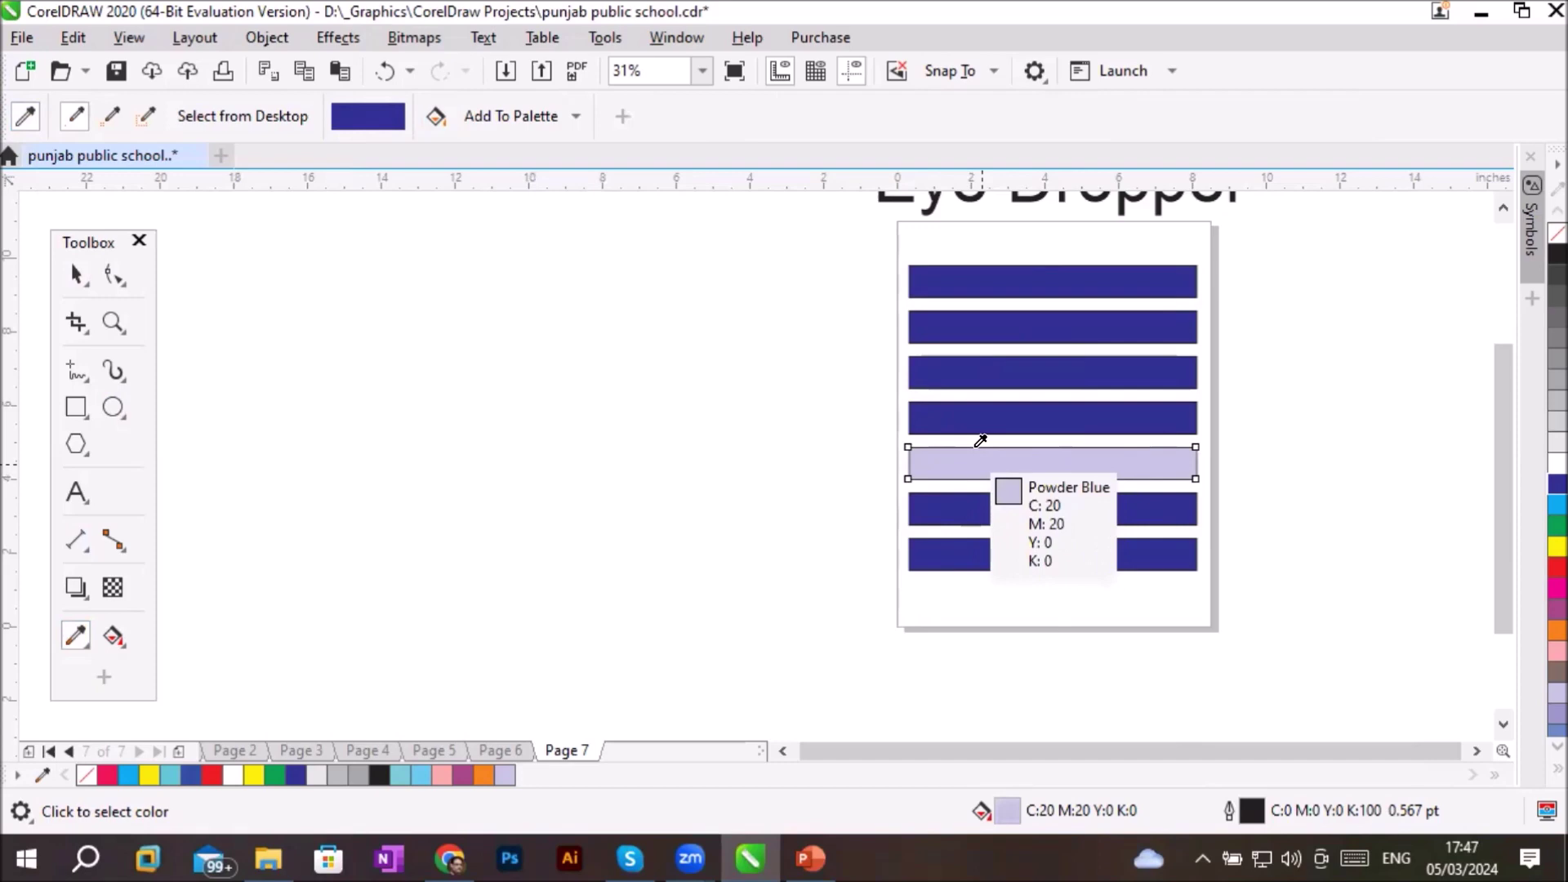
pyautogui.click(21, 114)
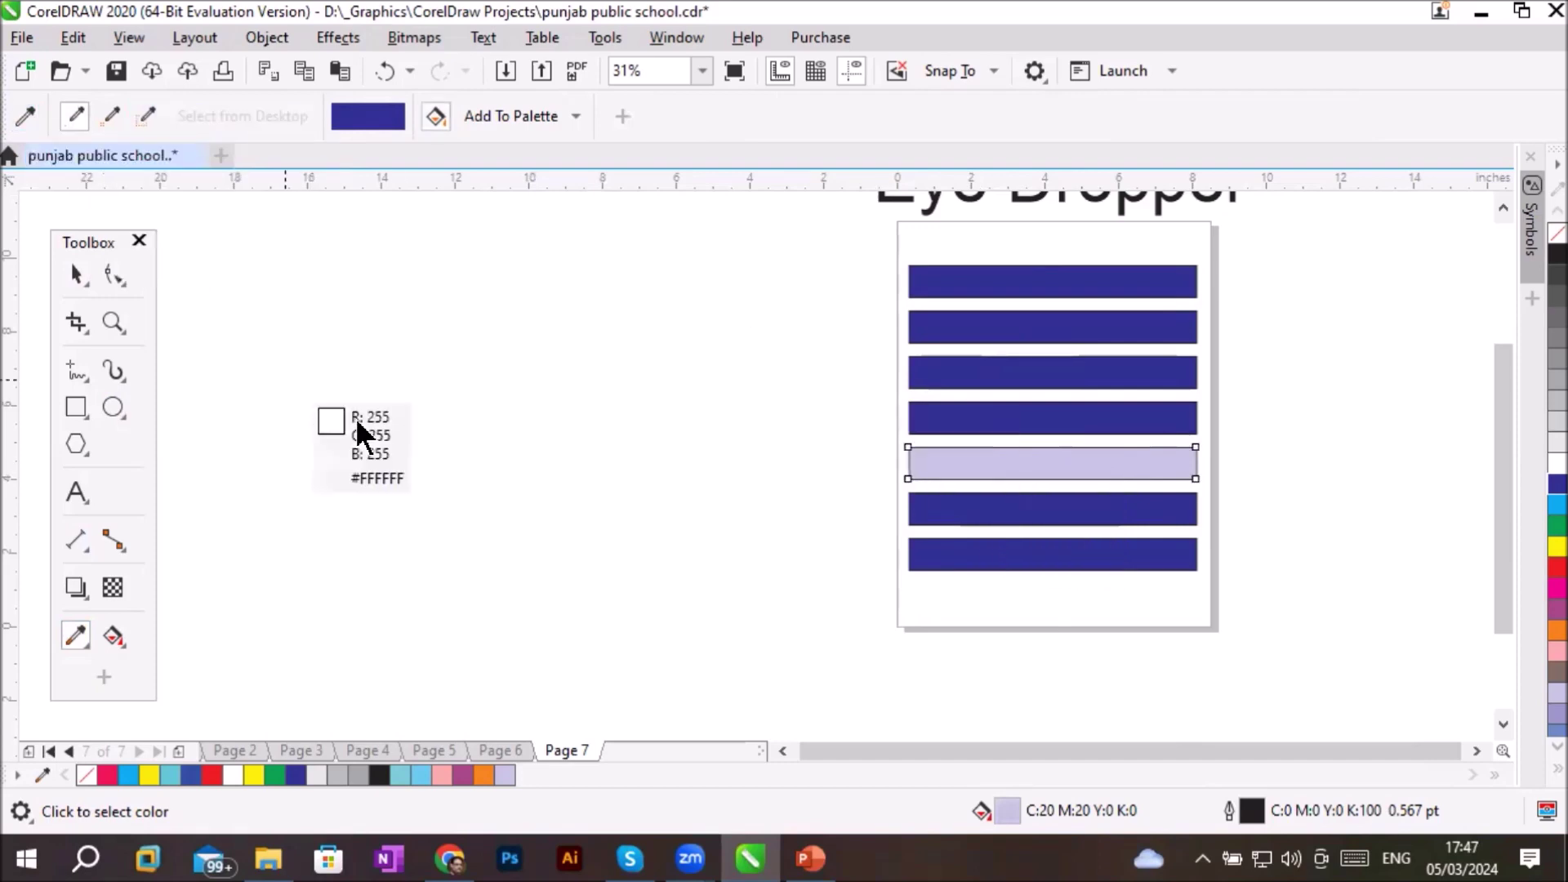
pyautogui.click(436, 115)
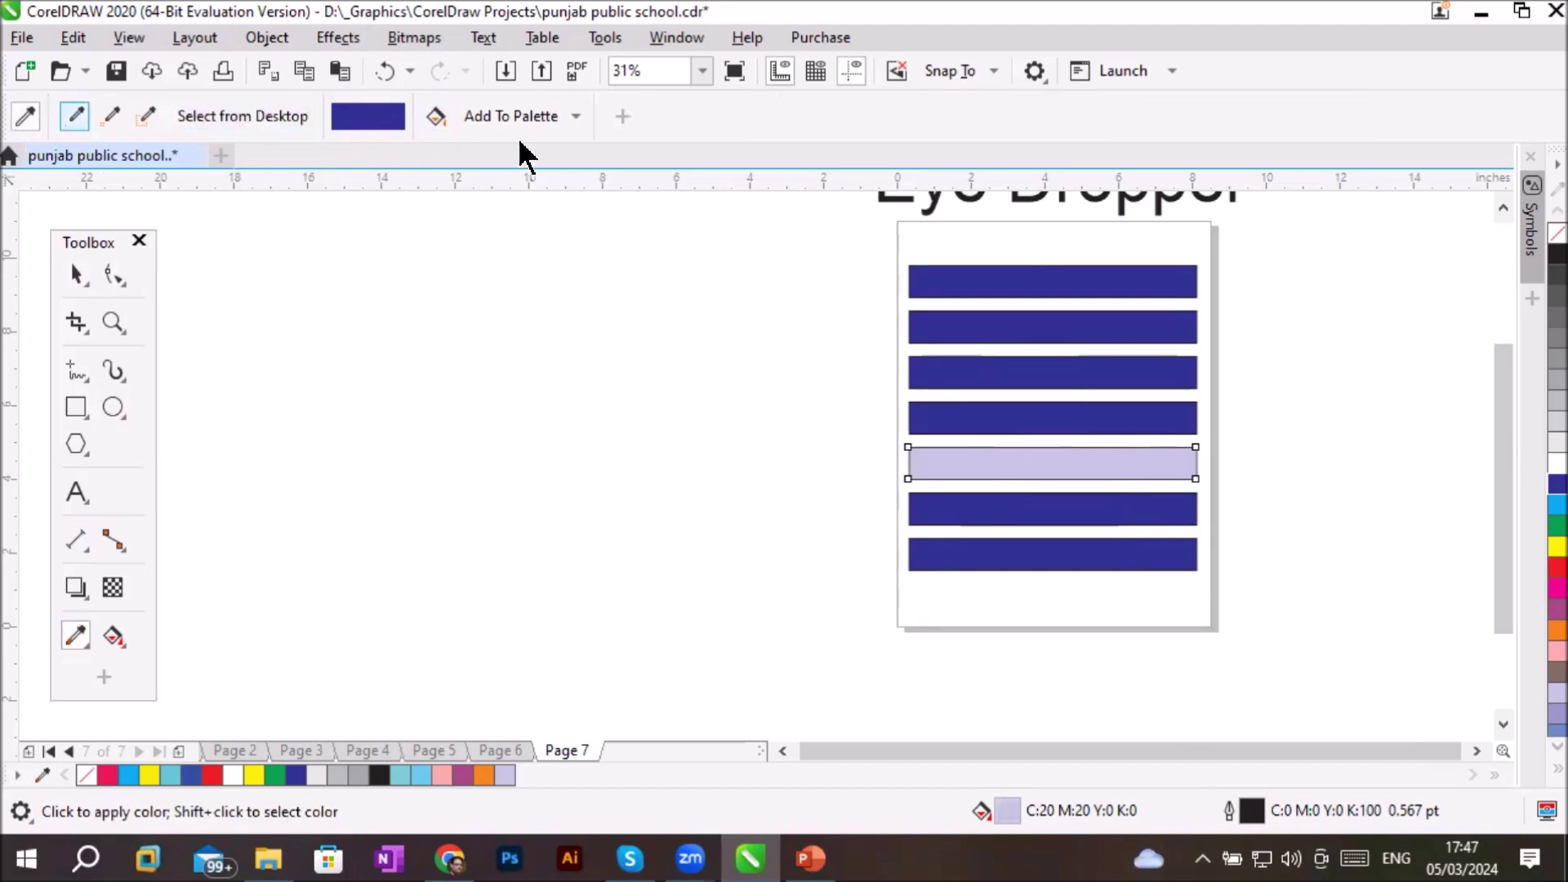
pyautogui.click(25, 116)
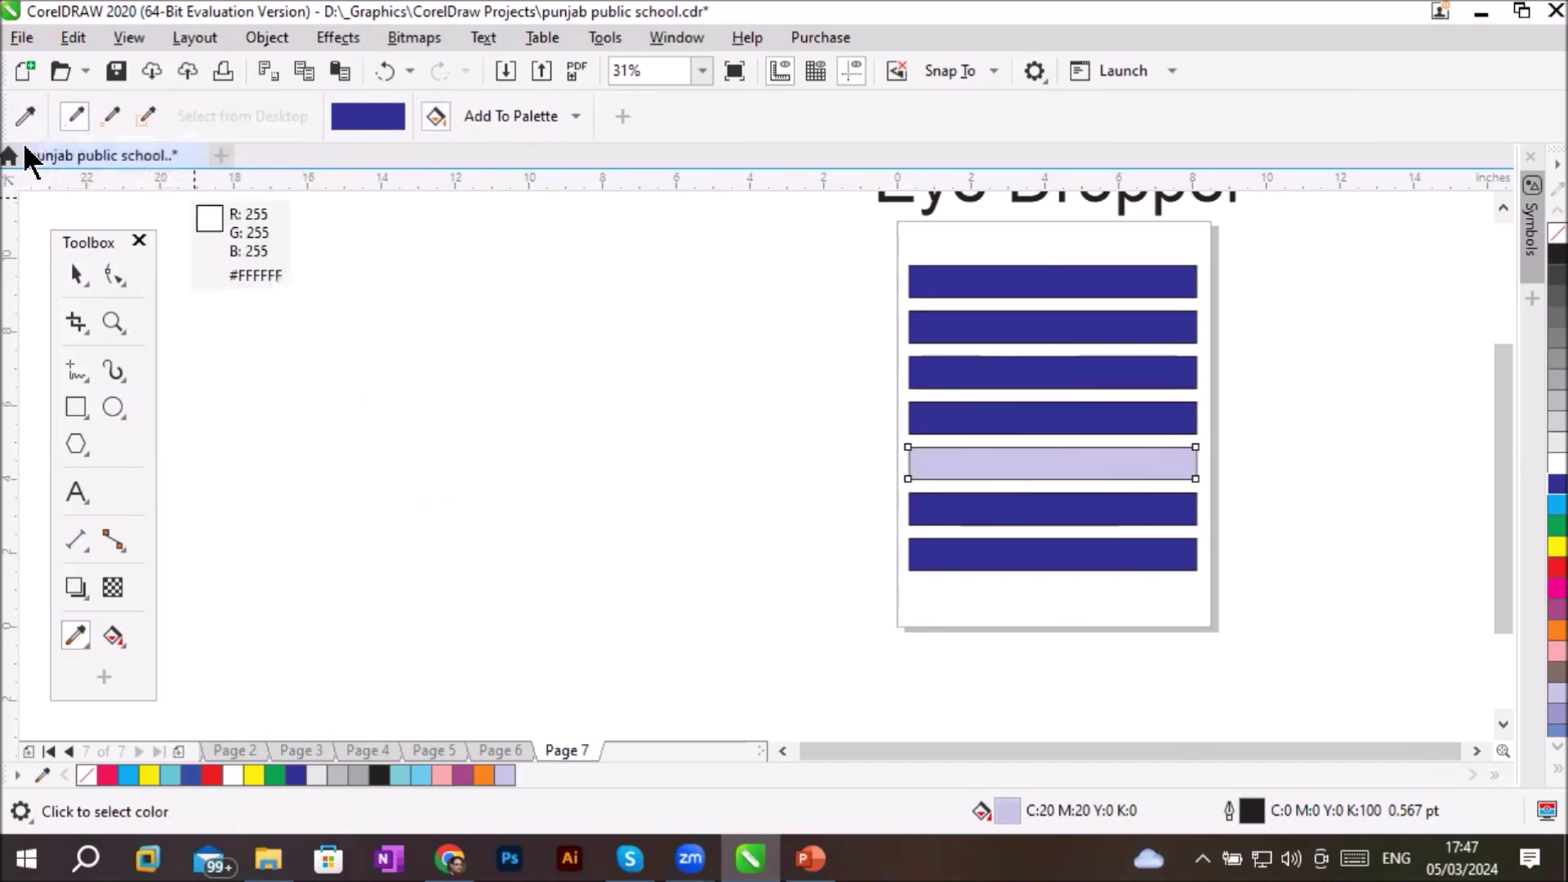
pyautogui.click(23, 115)
pyautogui.click(437, 116)
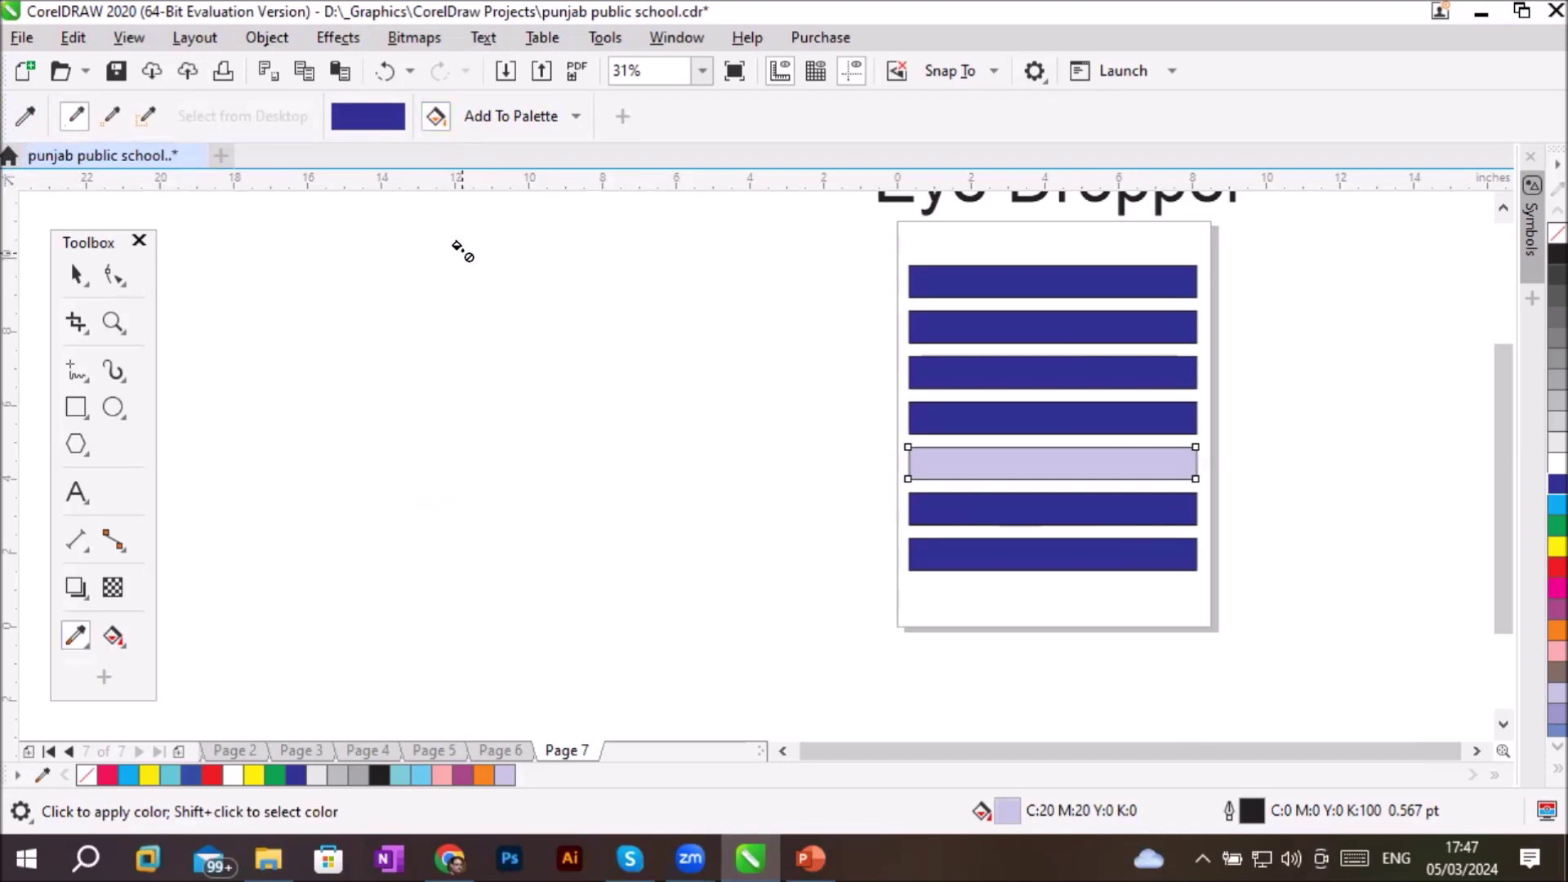
pyautogui.click(20, 117)
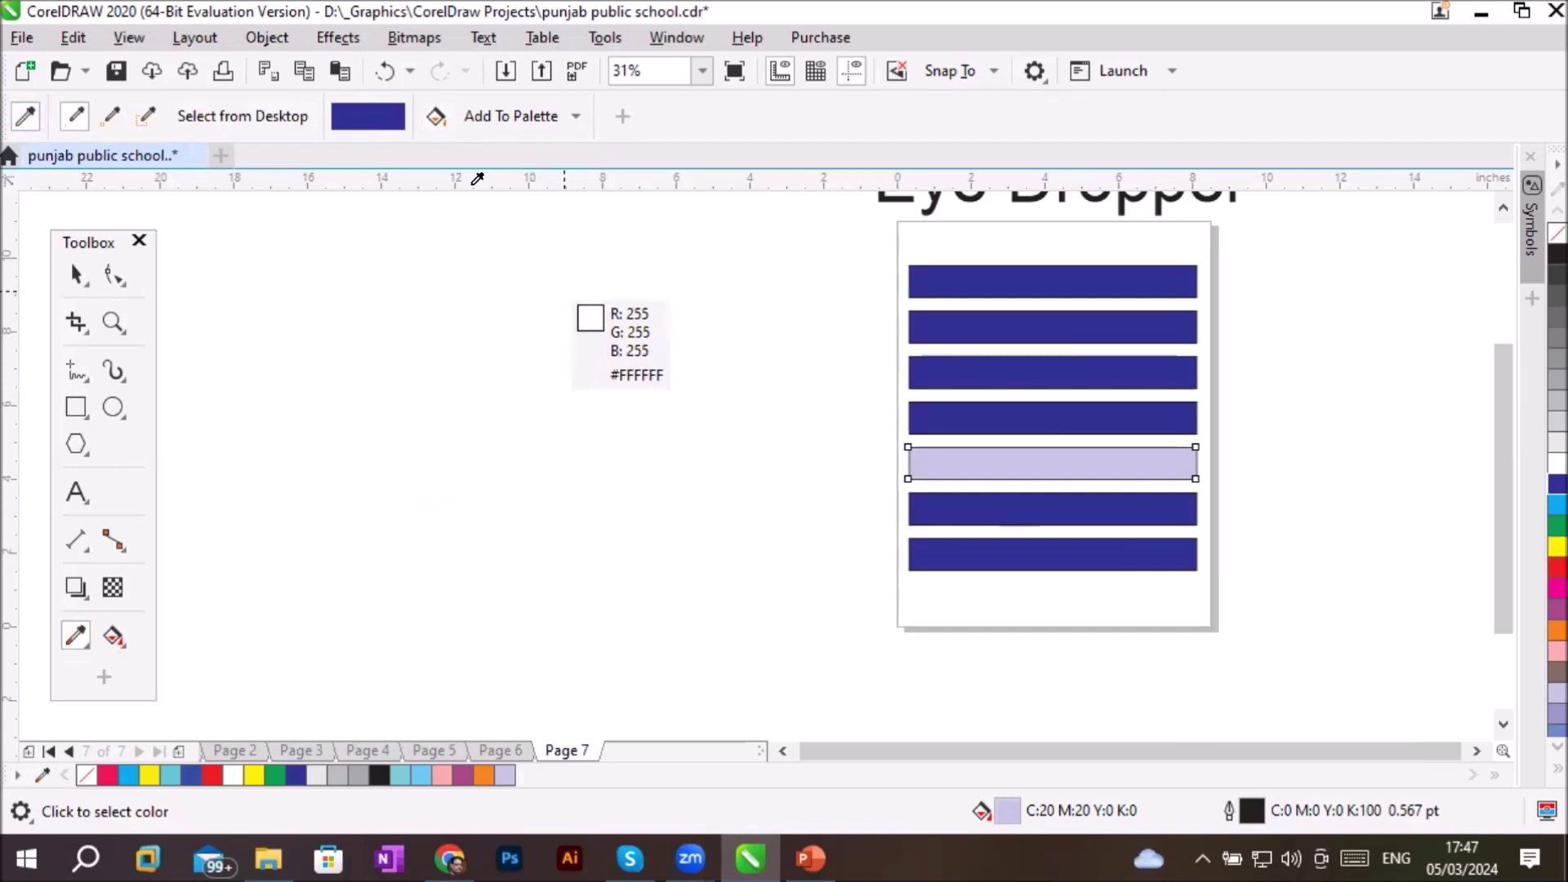
pyautogui.click(435, 116)
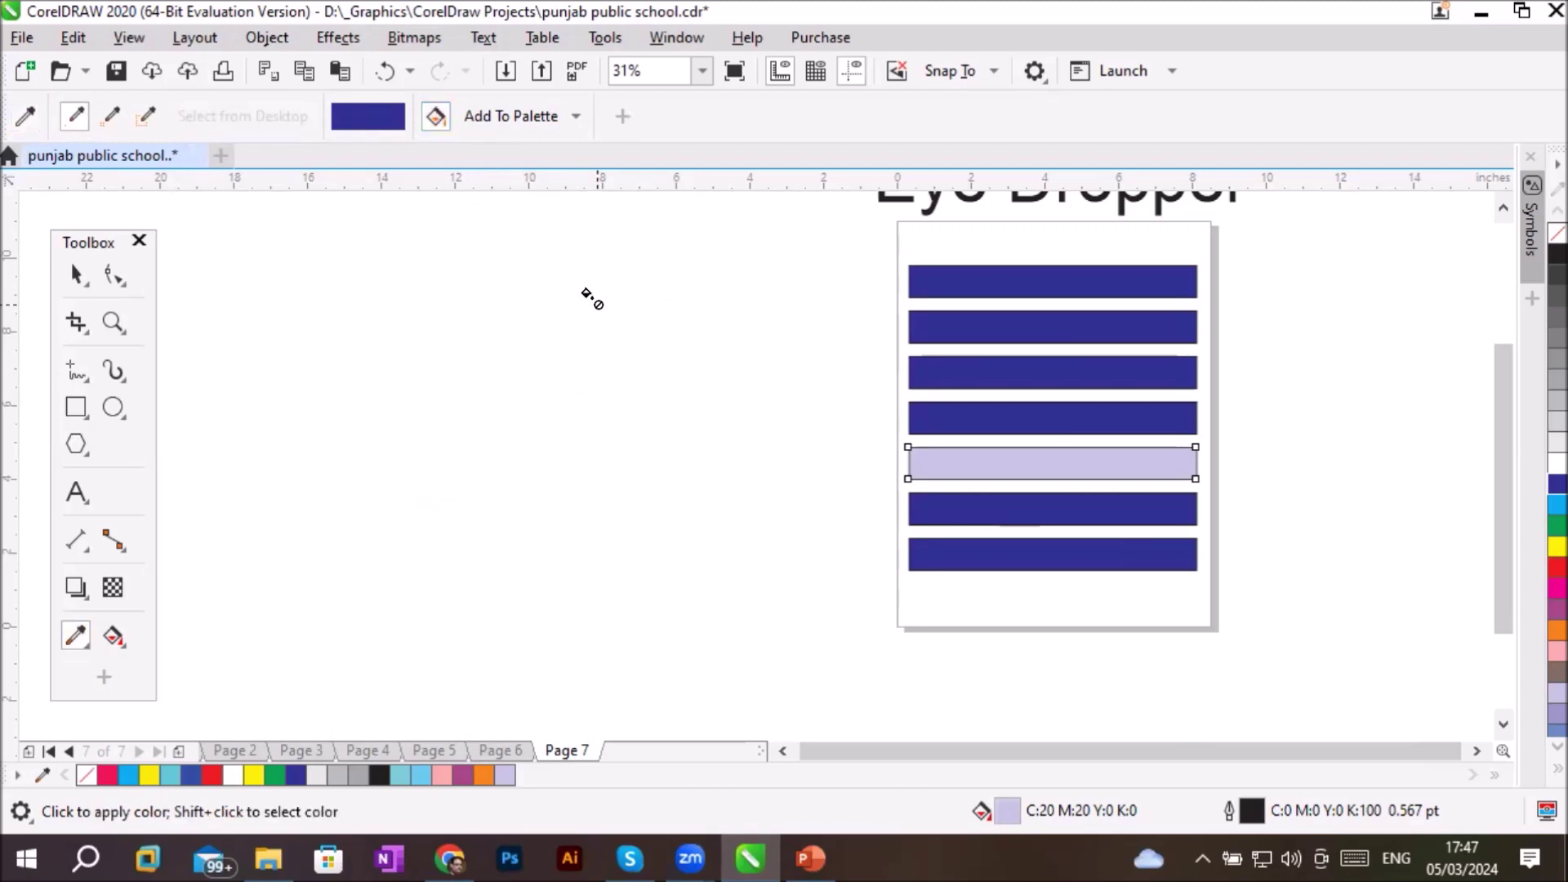
# Switch the Color Eyedropper back to its select-color mode
pyautogui.click(26, 116)
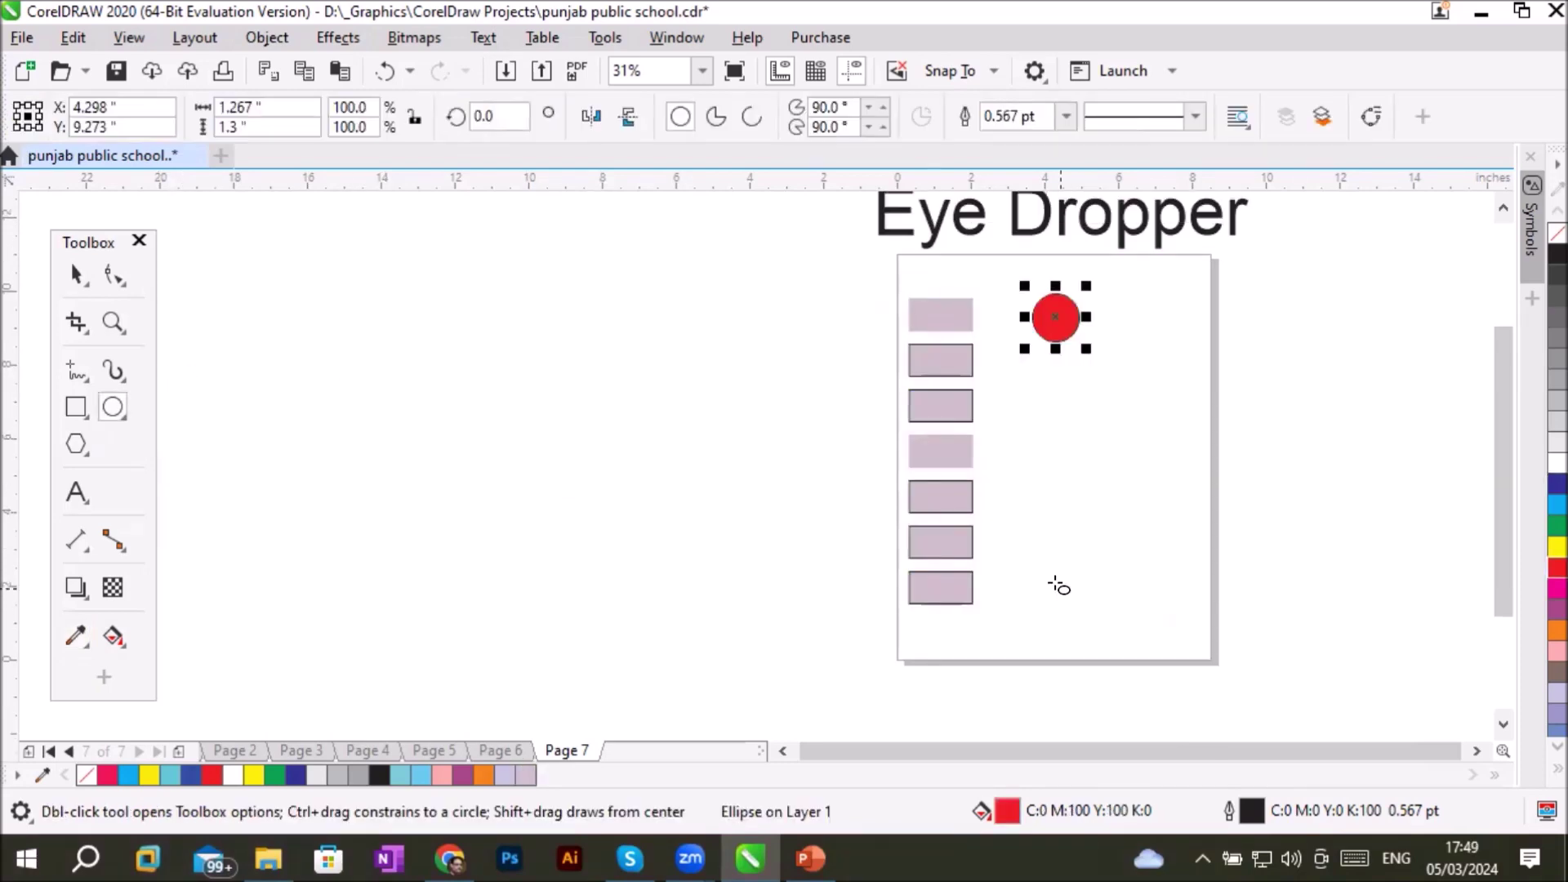
# Duplicate the red circle downward at even spacing to build a column of five circles
pyautogui.click(74, 278)
pyautogui.moveTo(1052, 321); pyautogui.dragTo(1051, 382)
pyautogui.hotkey('ctrl', 'r')
pyautogui.hotkey('ctrl', 'r')
pyautogui.hotkey('ctrl', 'r')
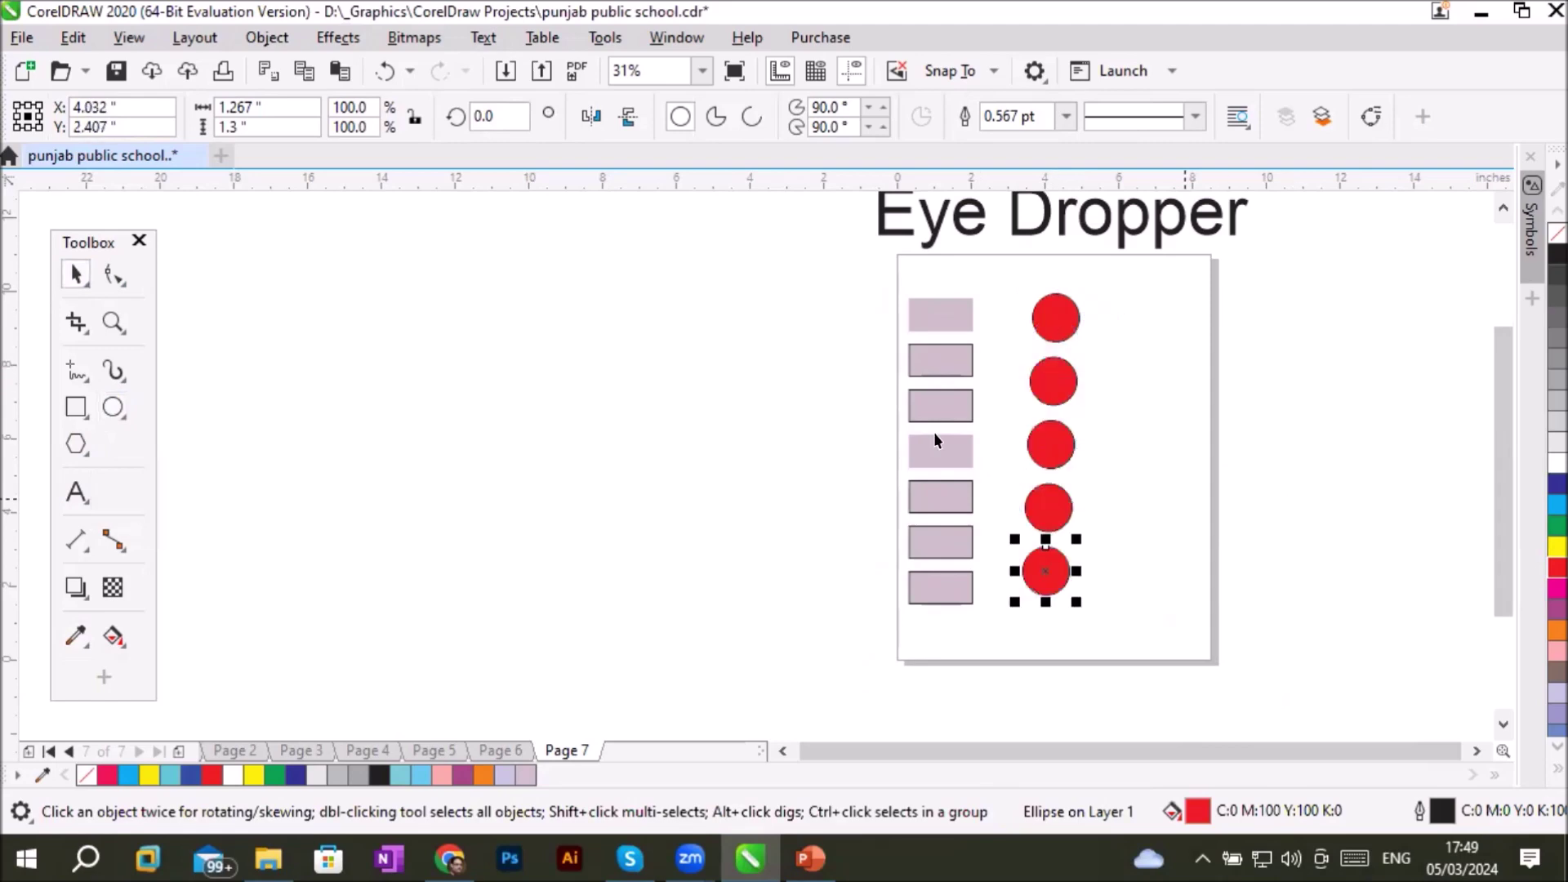
# Draw a polygon about 1.14 by 1.12 inches beside the top red circle and set it to six sides
pyautogui.click(76, 445)
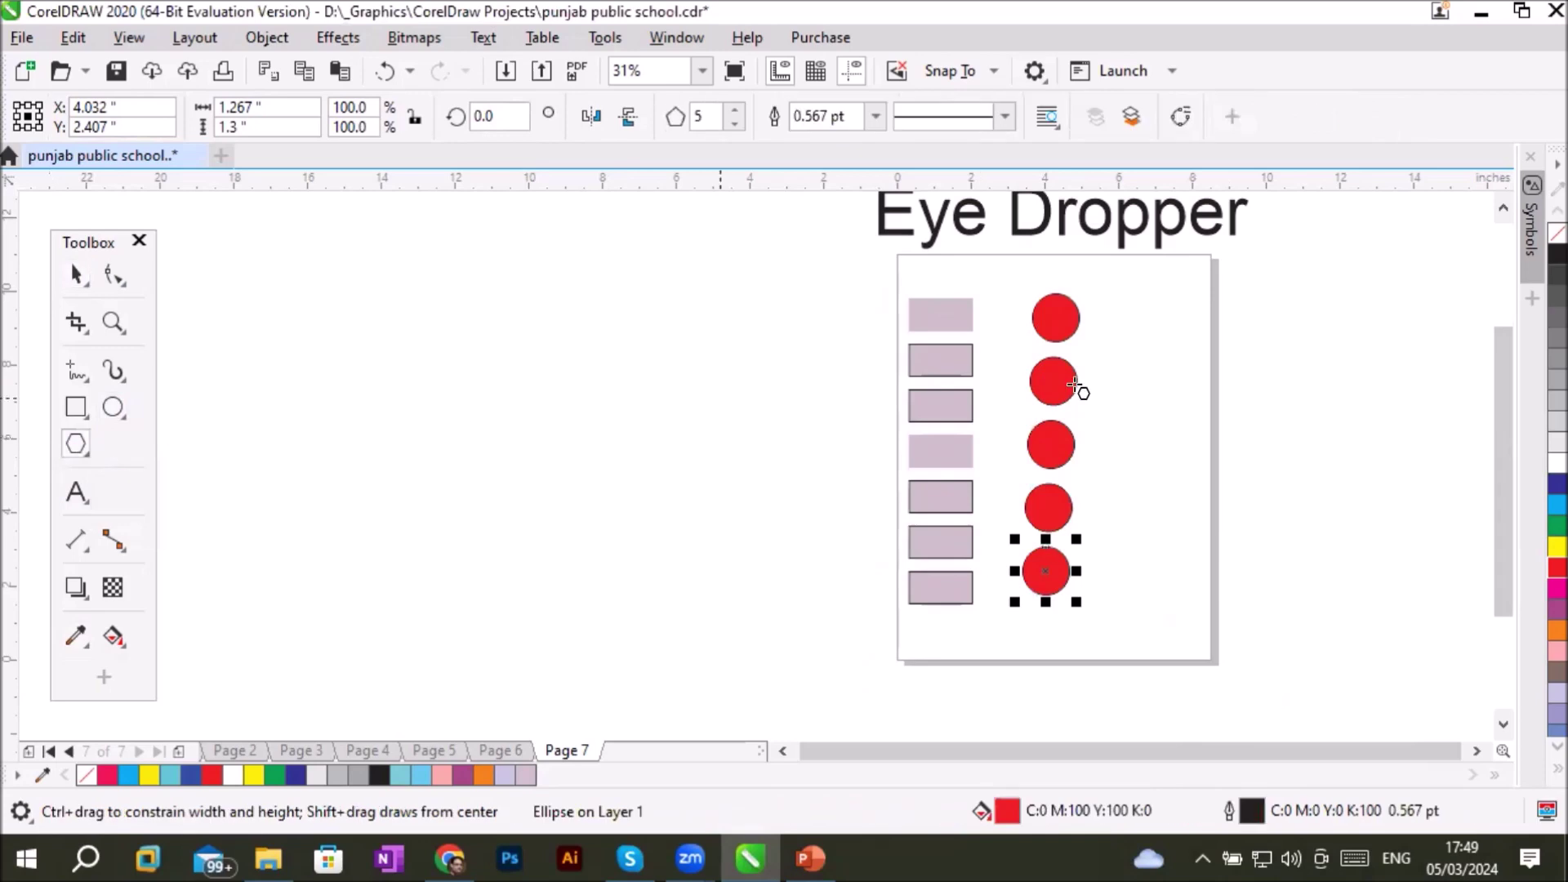
pyautogui.moveTo(1141, 289); pyautogui.dragTo(1186, 342)
pyautogui.click(735, 109)
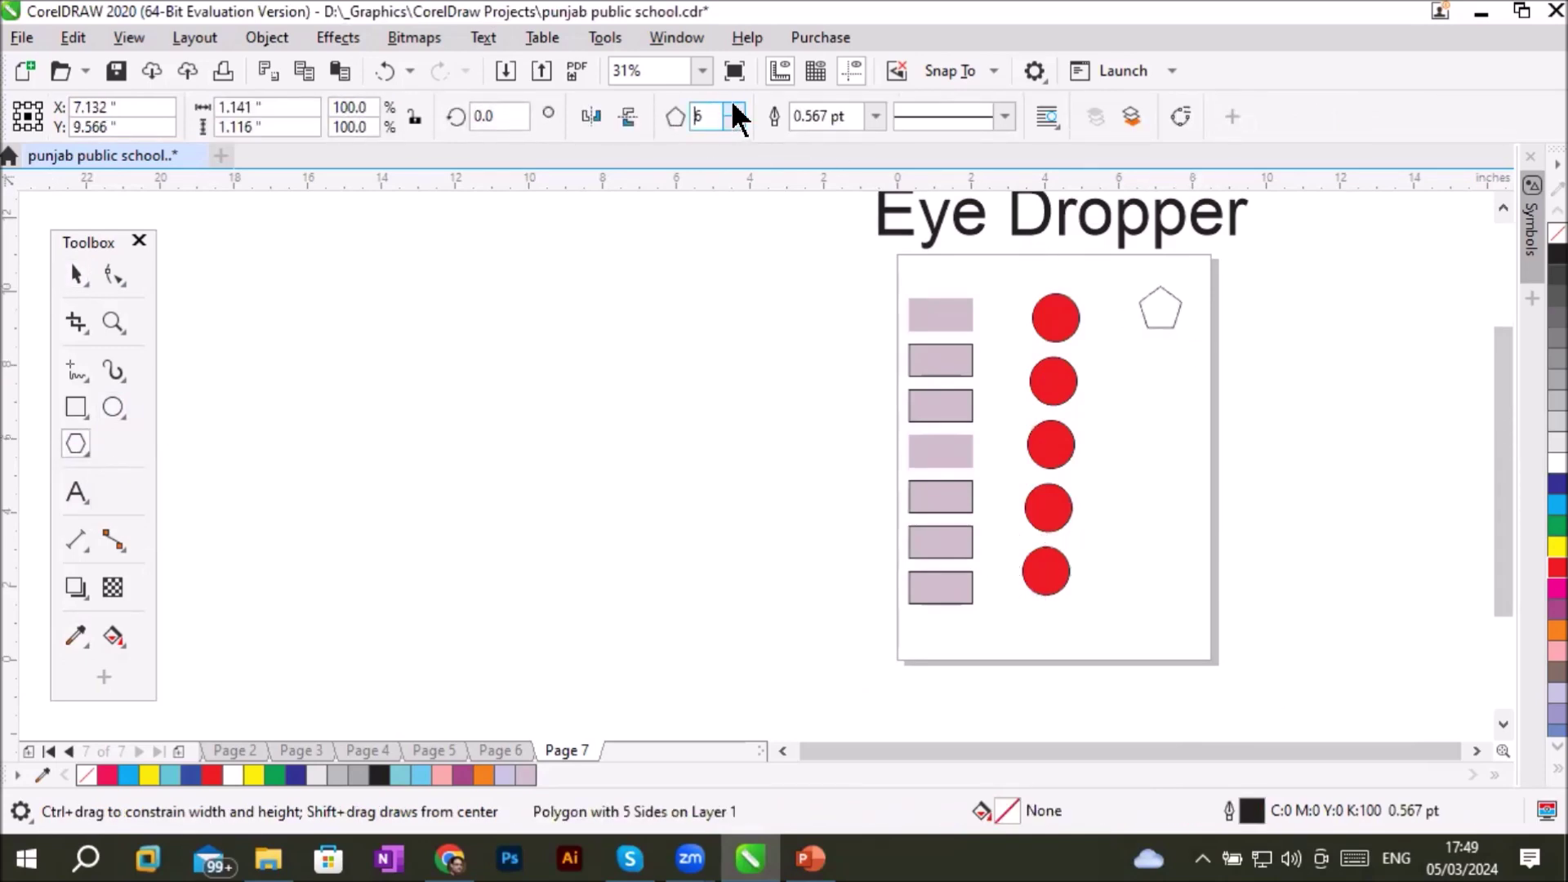
pyautogui.click(76, 275)
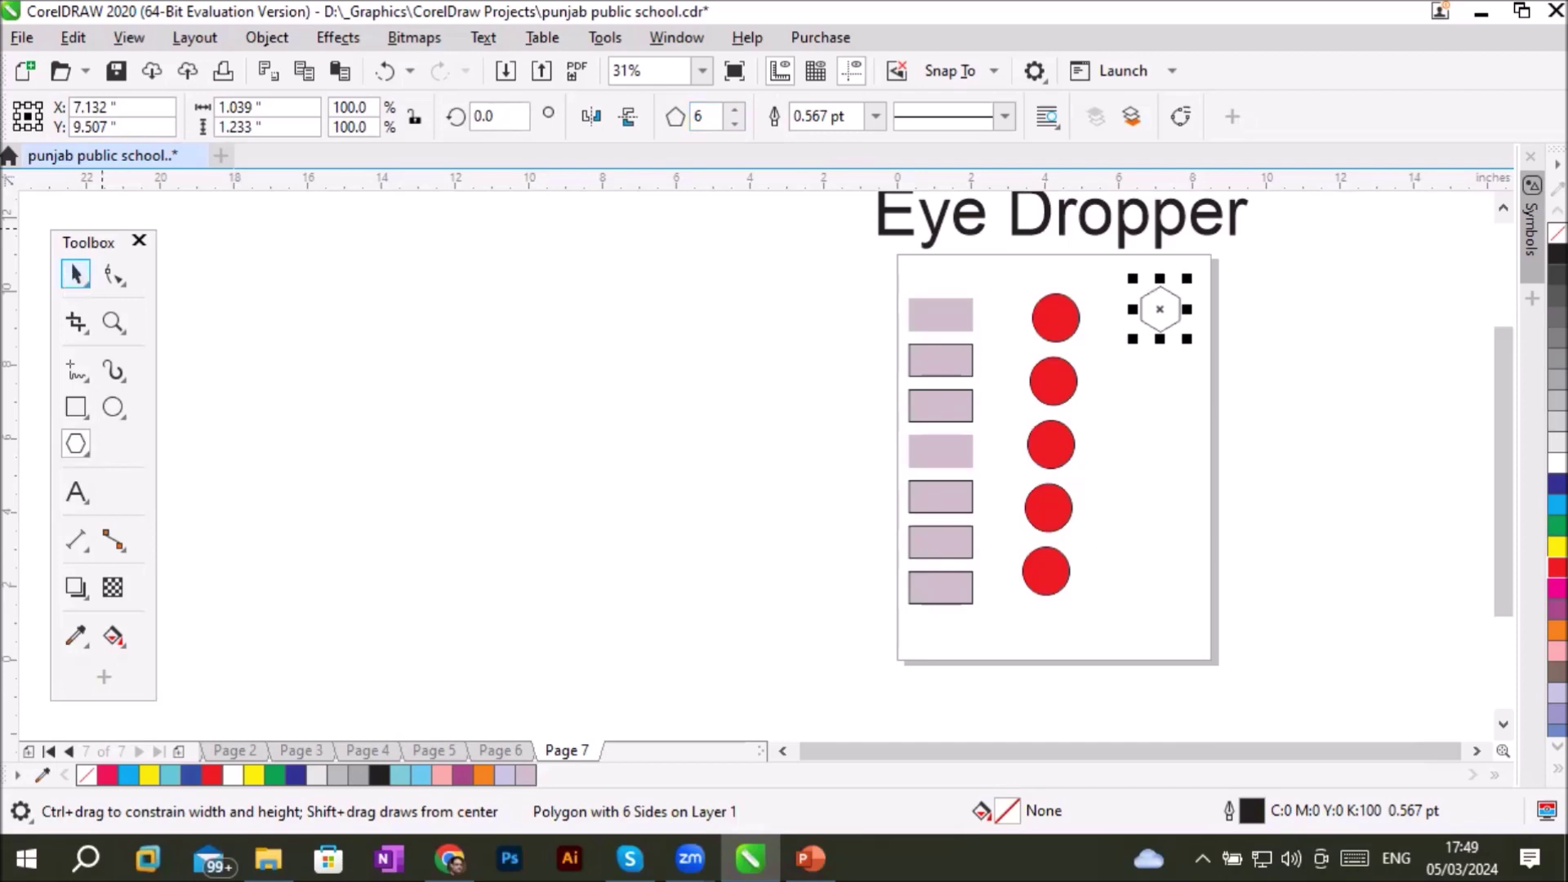
# Fill the hexagon with blue and duplicate it downward at even spacing into a column of six
pyautogui.click(1558, 484)
pyautogui.moveTo(1167, 323); pyautogui.dragTo(1165, 384)
pyautogui.hotkey('ctrl', 'r')
pyautogui.hotkey('ctrl', 'r')
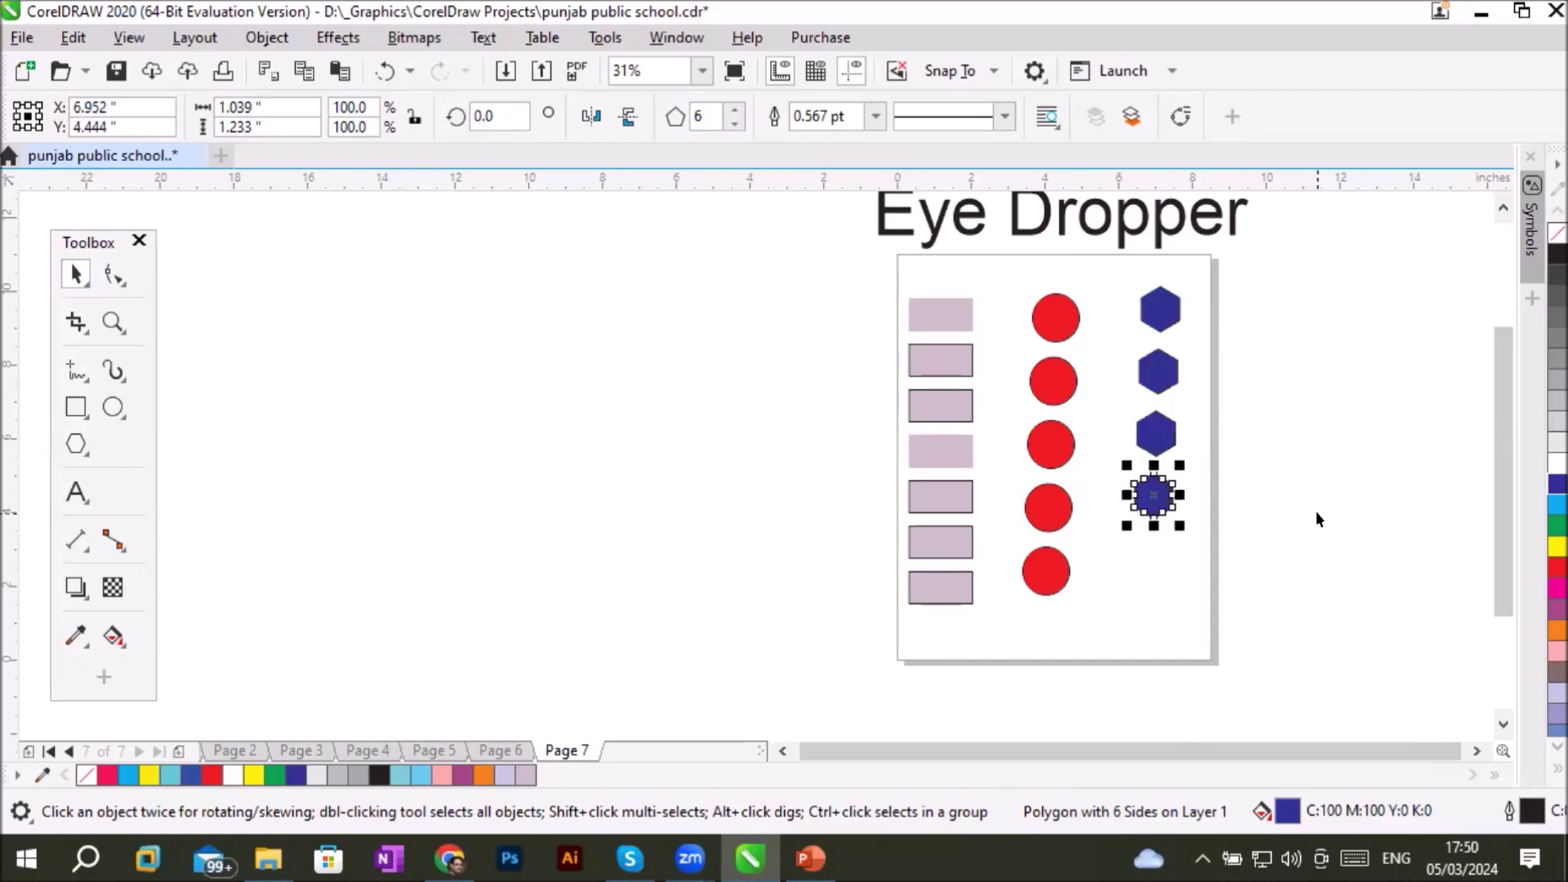
pyautogui.hotkey('ctrl', 'r')
pyautogui.hotkey('ctrl', 'r')
pyautogui.click(1336, 517)
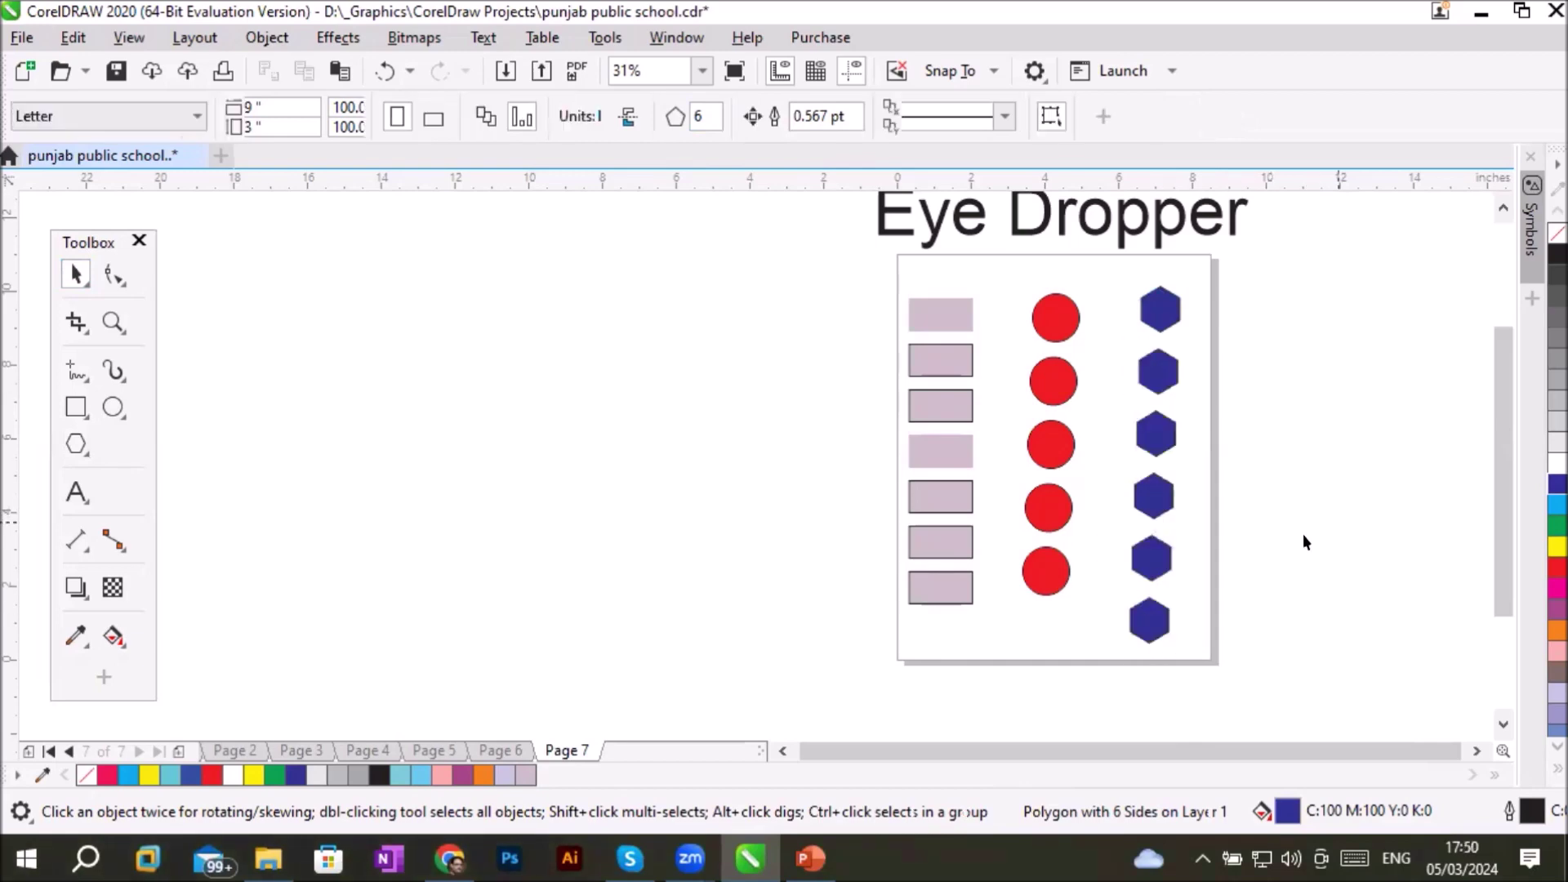
# Move the Eye Dropper title down so it overlaps the page's top edge
pyautogui.moveTo(1089, 231); pyautogui.dragTo(1085, 268)
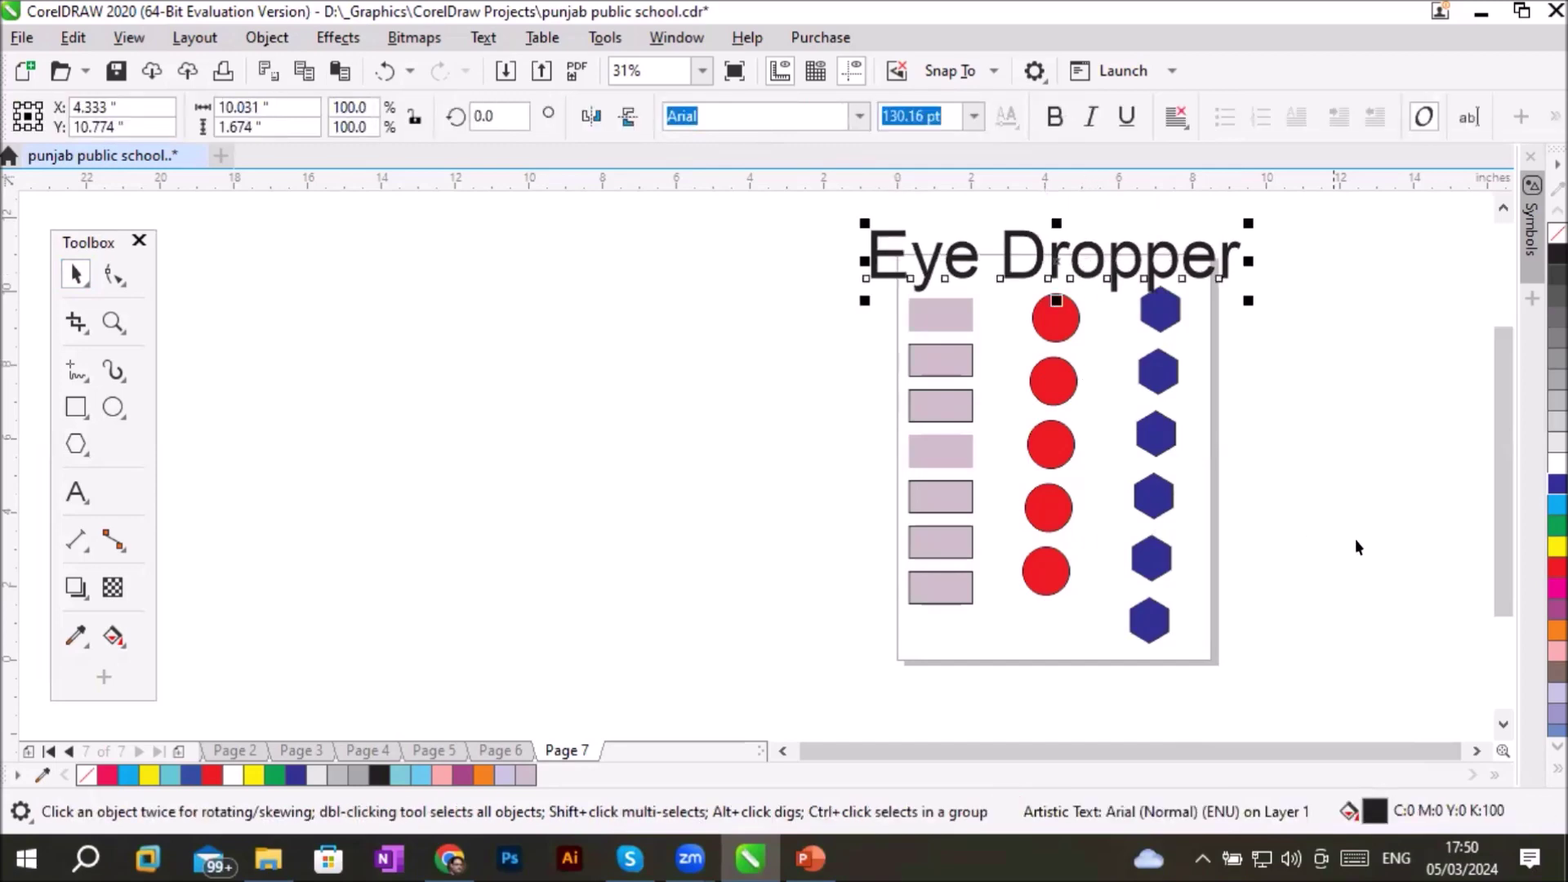
pyautogui.click(1302, 493)
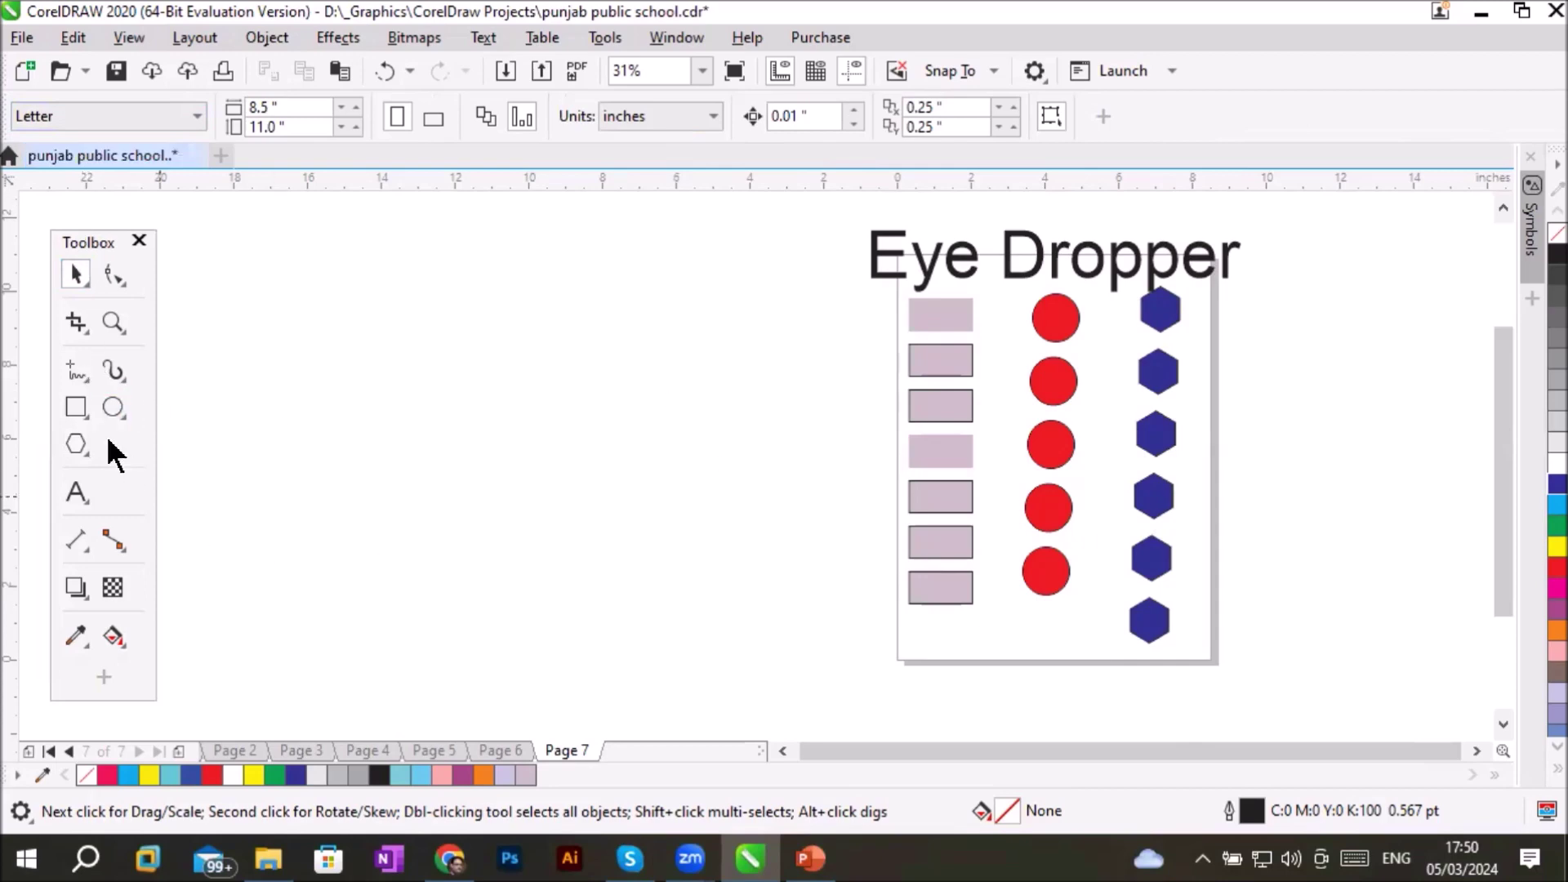
# Draw a circle about 1.97 by 2.03 inches off the page's left side and fill it with pink
pyautogui.click(114, 407)
pyautogui.moveTo(432, 404); pyautogui.dragTo(505, 479)
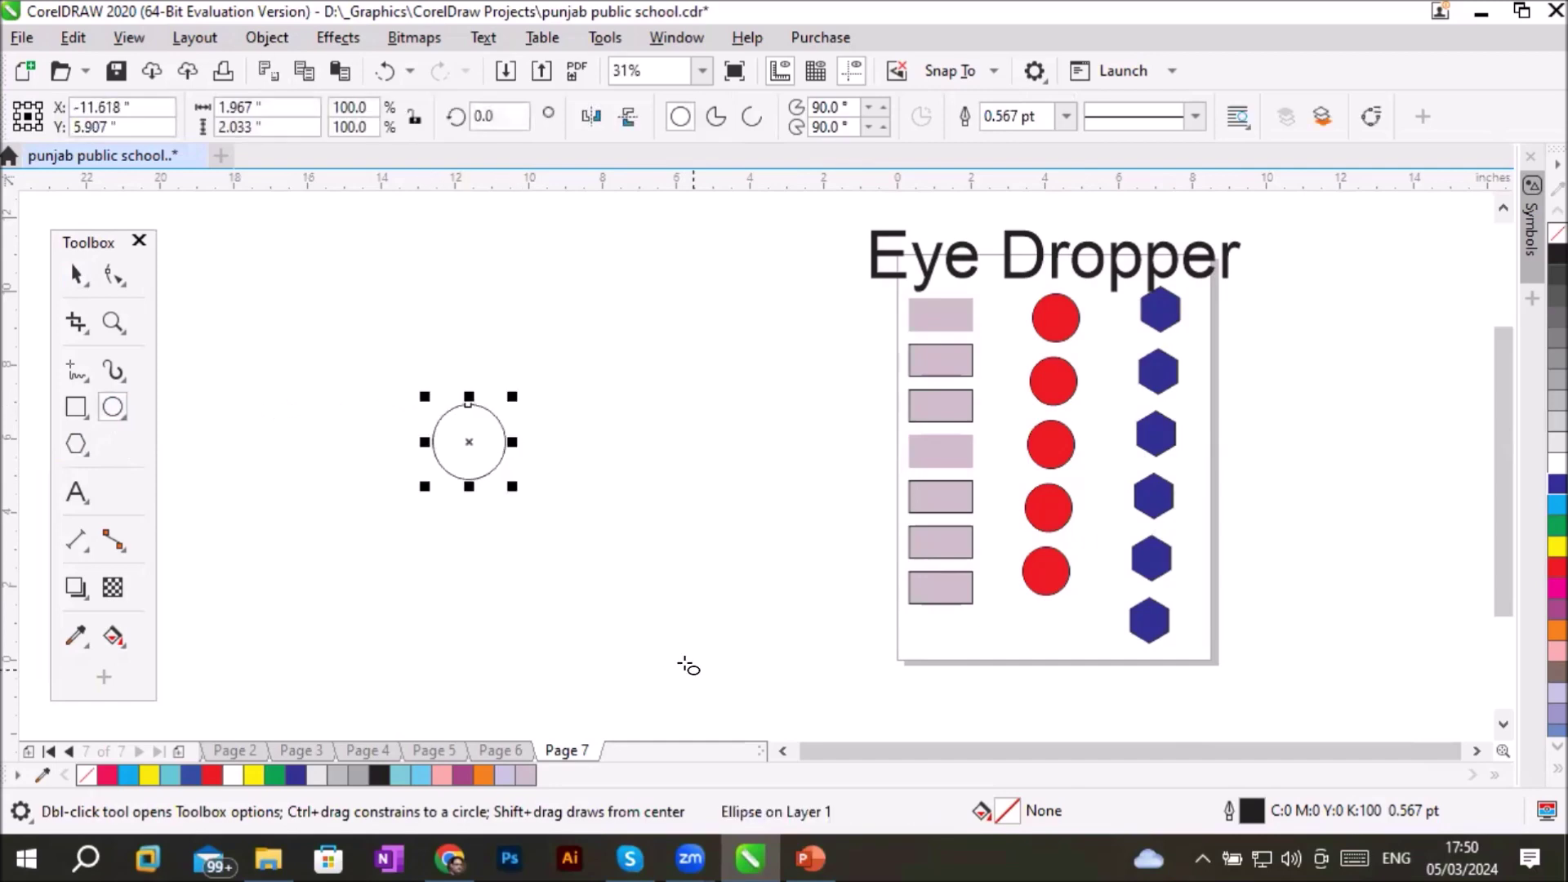
pyautogui.click(463, 776)
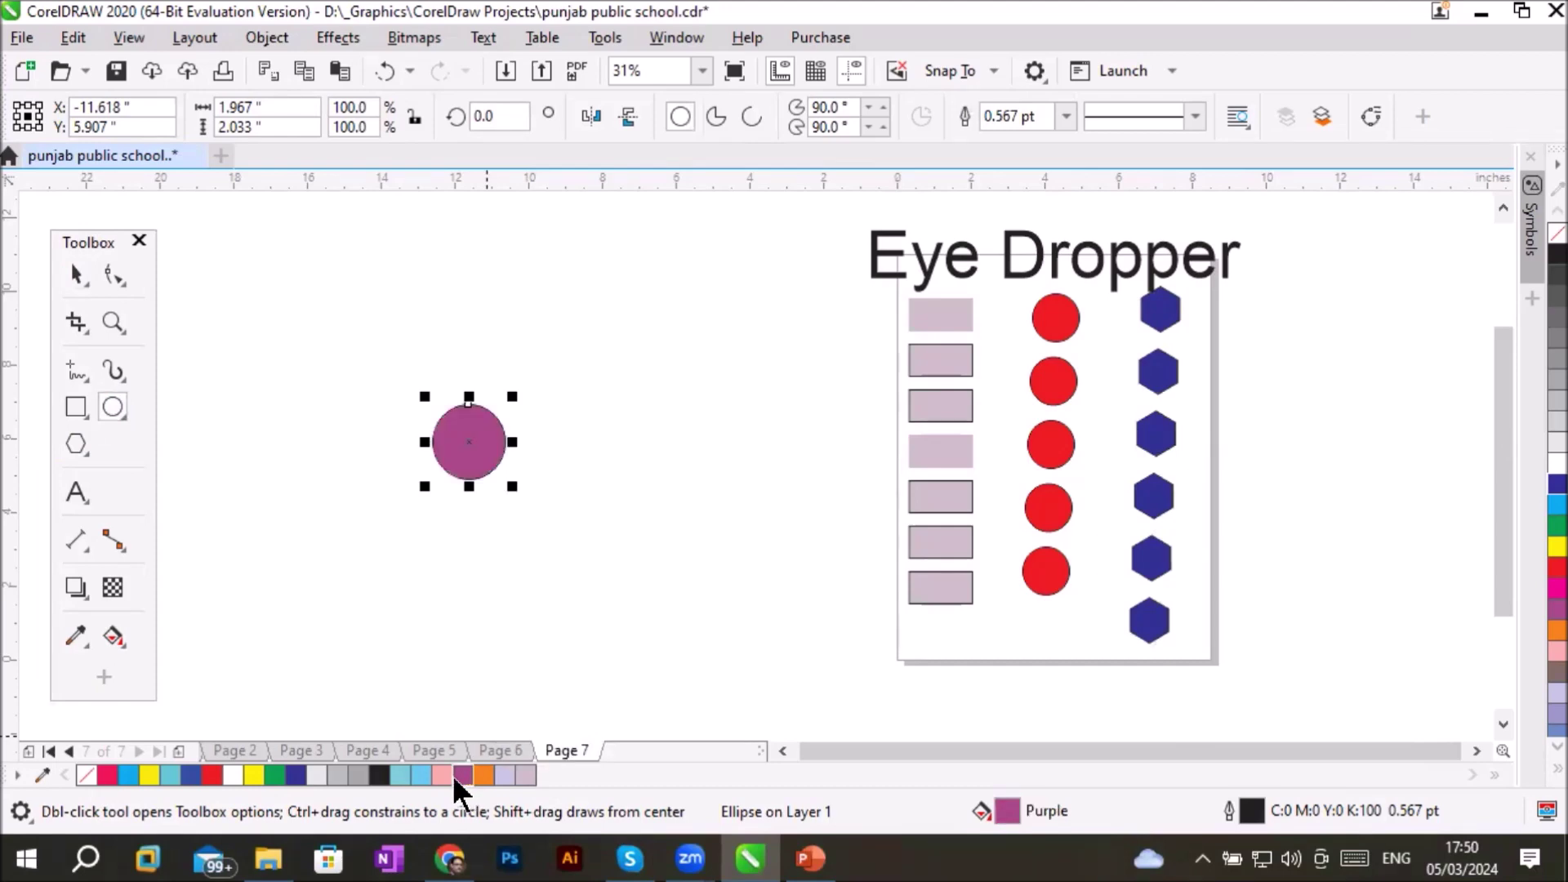
pyautogui.click(441, 776)
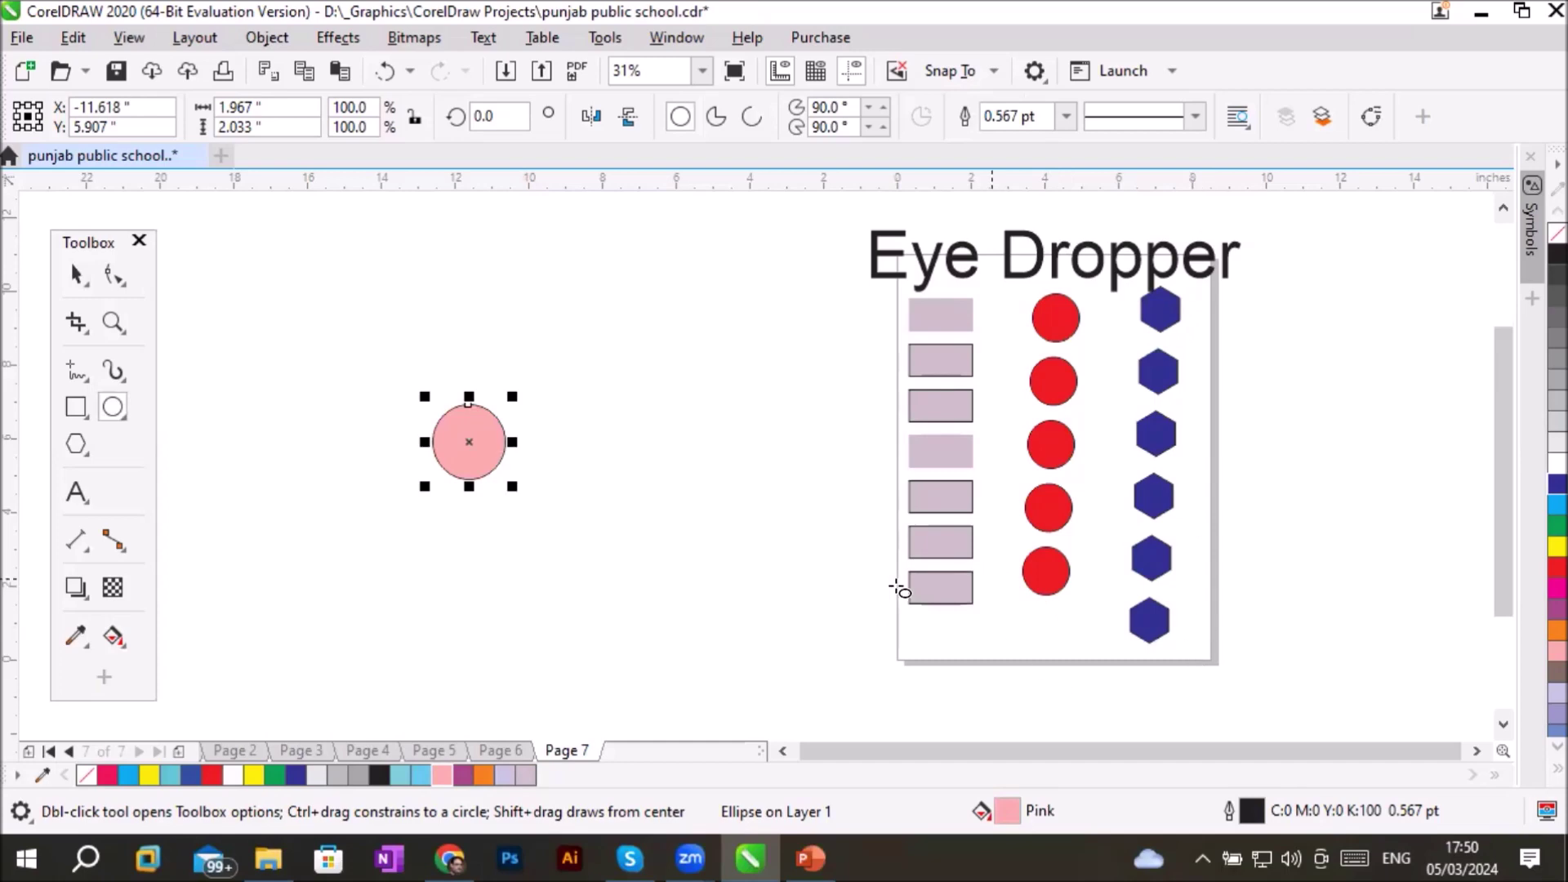
# Sample the pink of the large circle with the Color Eyedropper and get it ready to apply
pyautogui.click(75, 637)
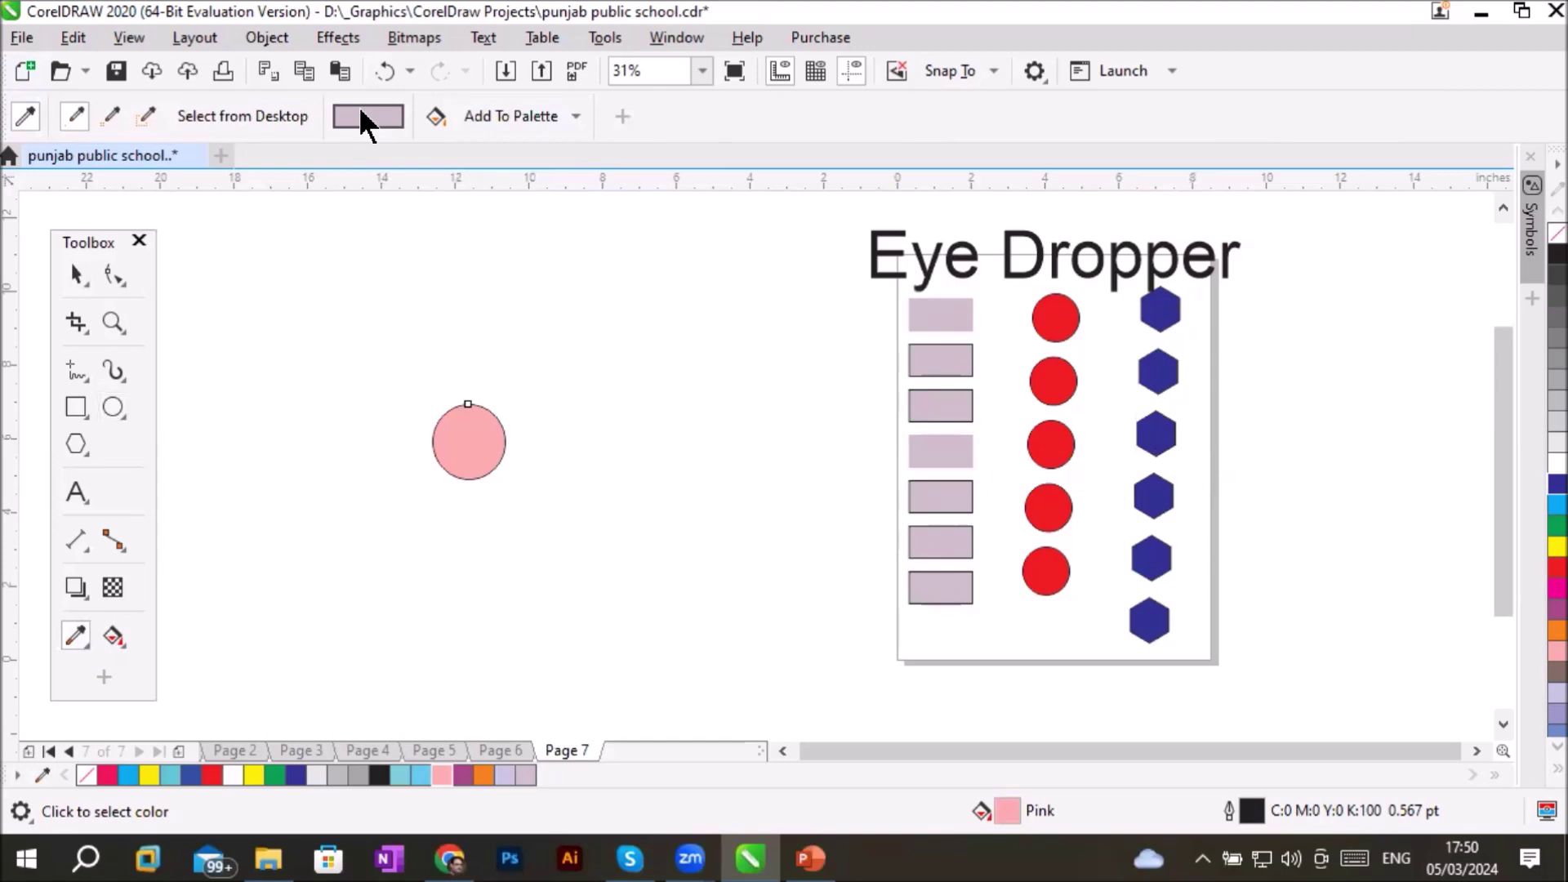
pyautogui.click(24, 116)
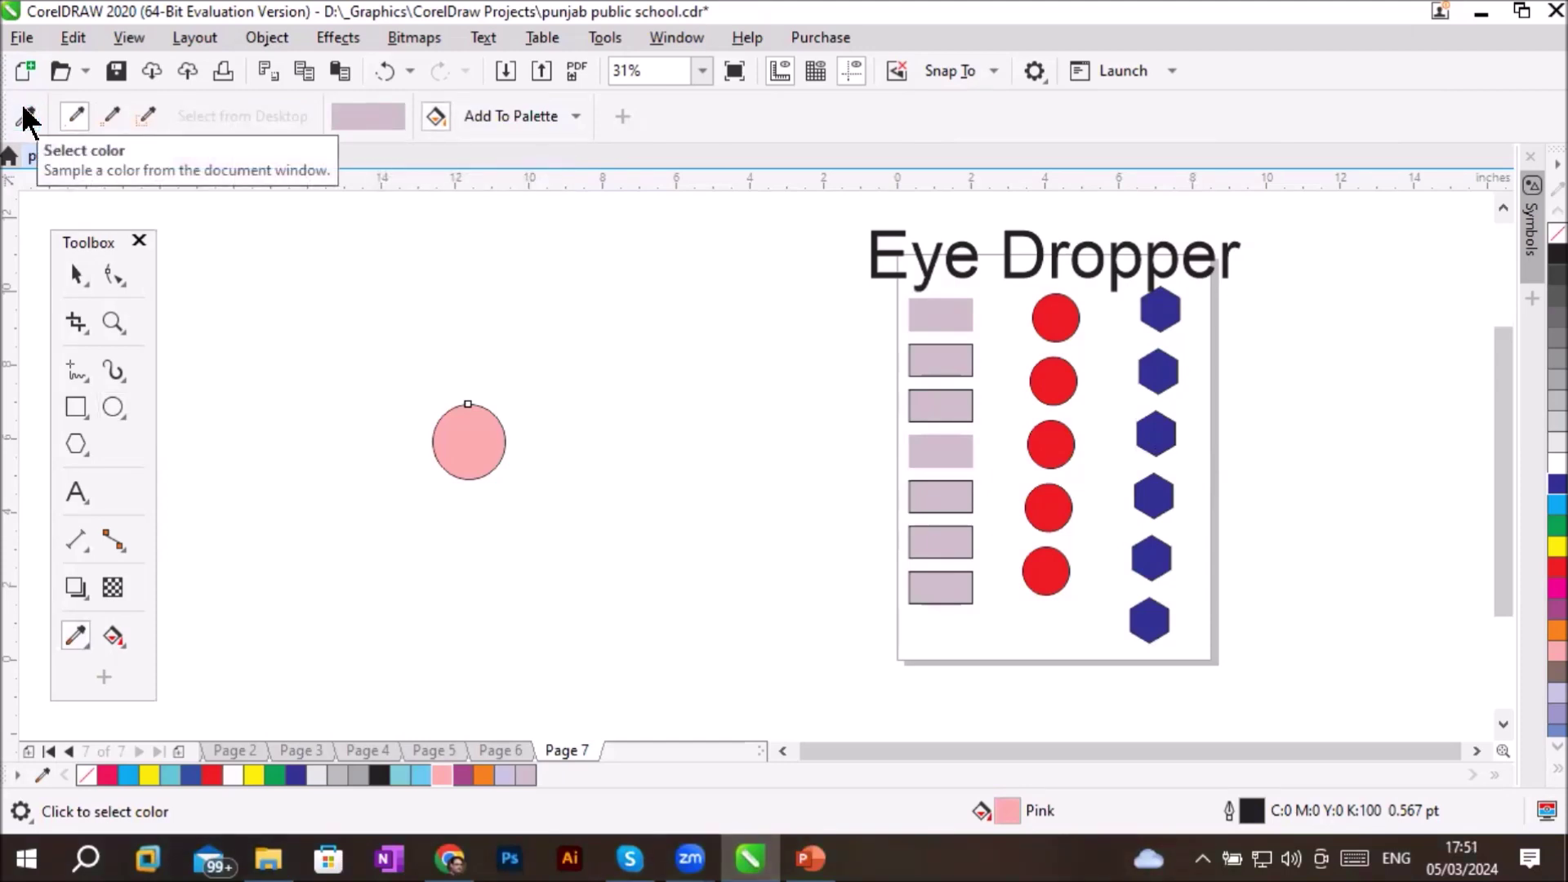
pyautogui.click(25, 117)
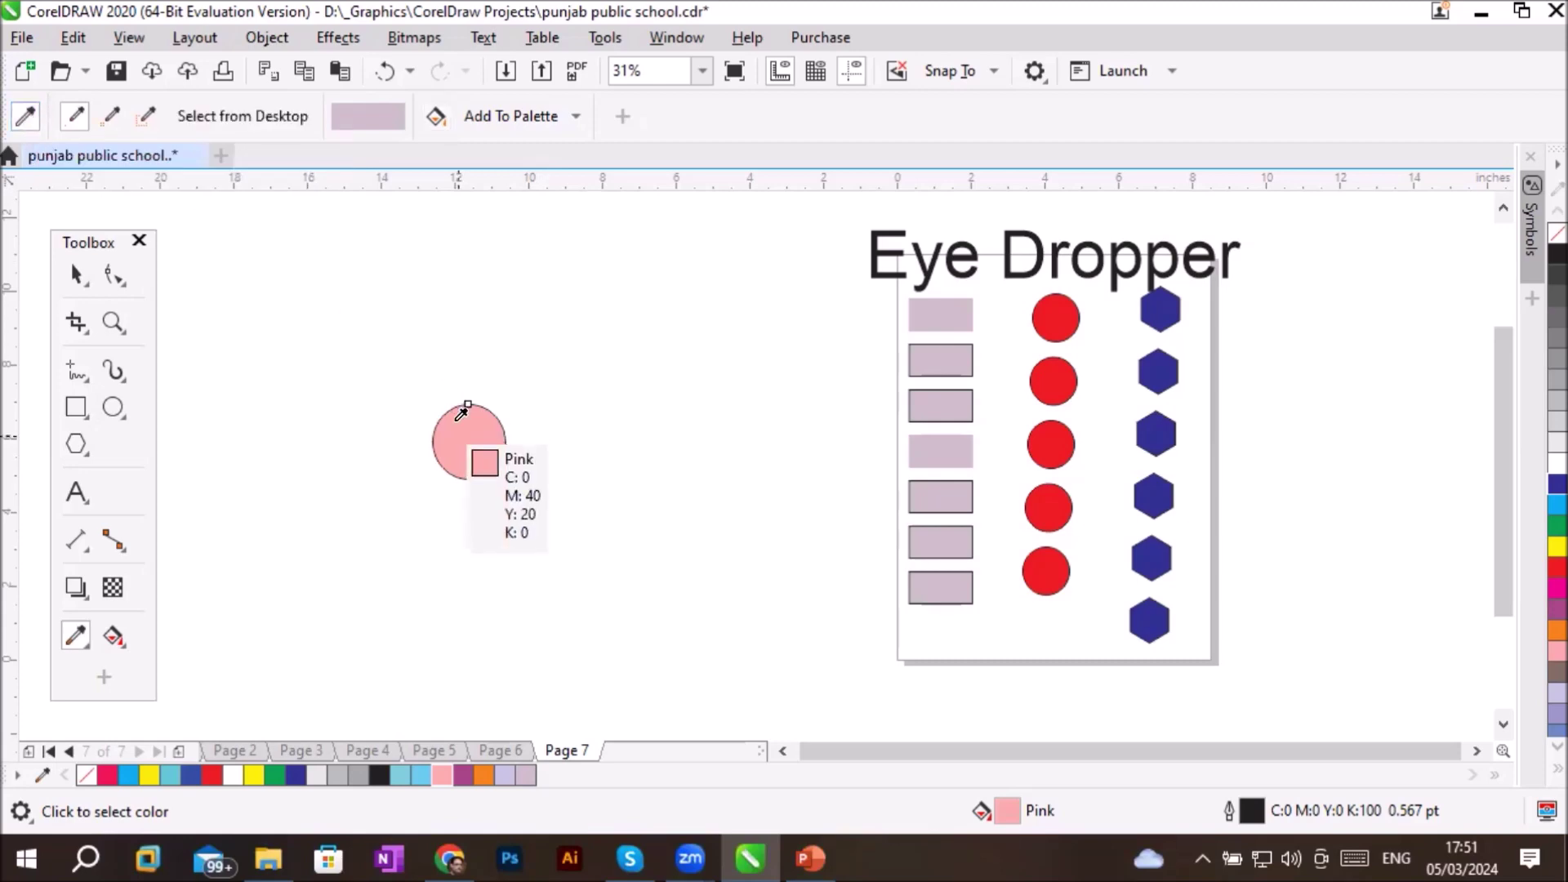
pyautogui.click(458, 419)
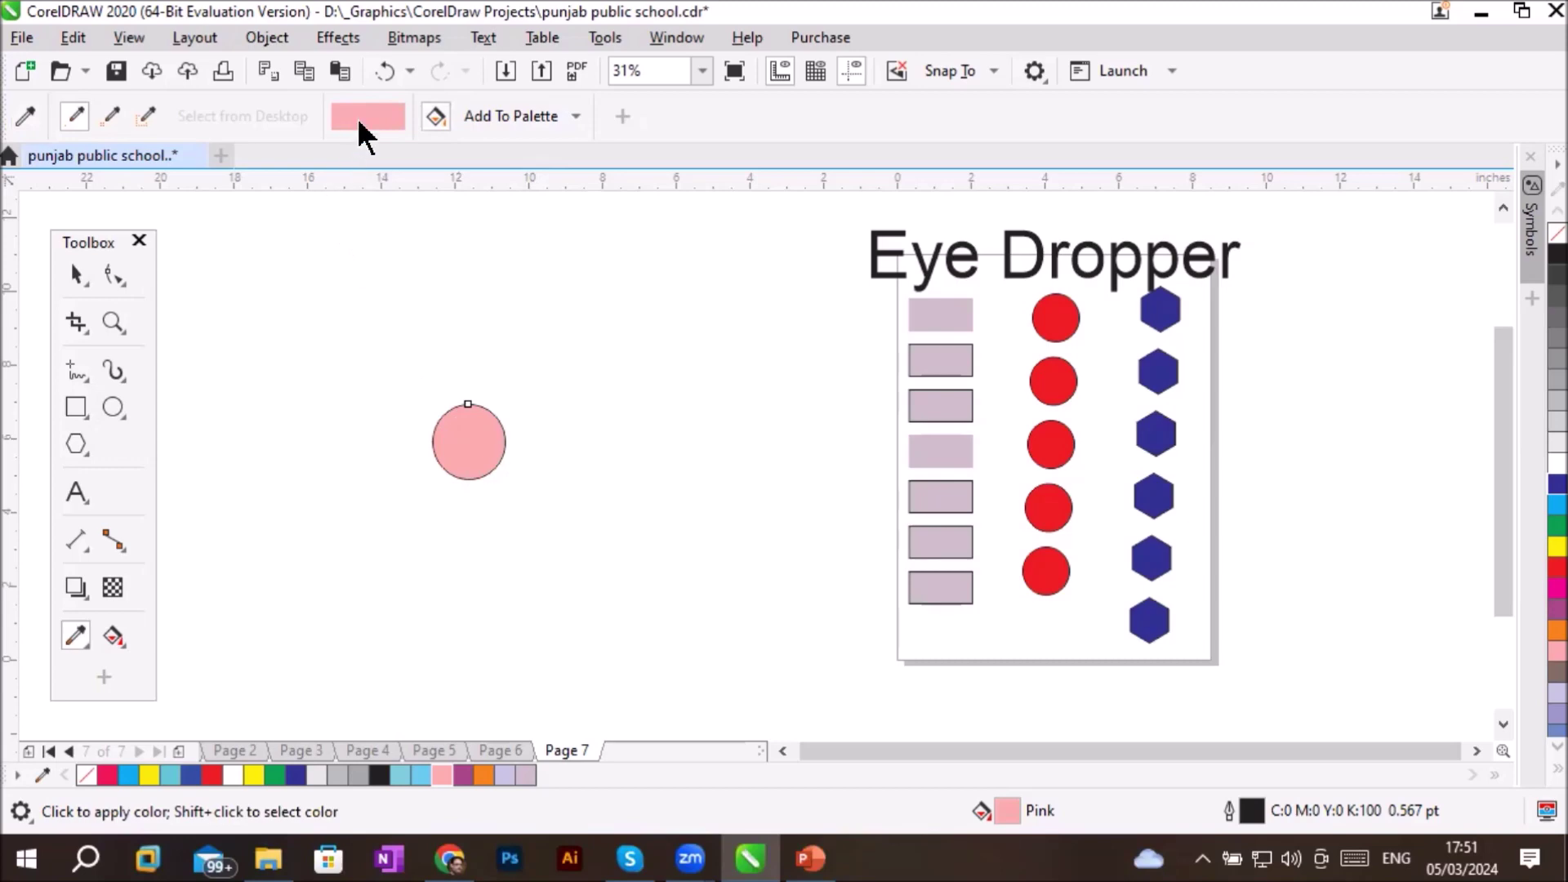
pyautogui.click(437, 119)
pyautogui.click(433, 117)
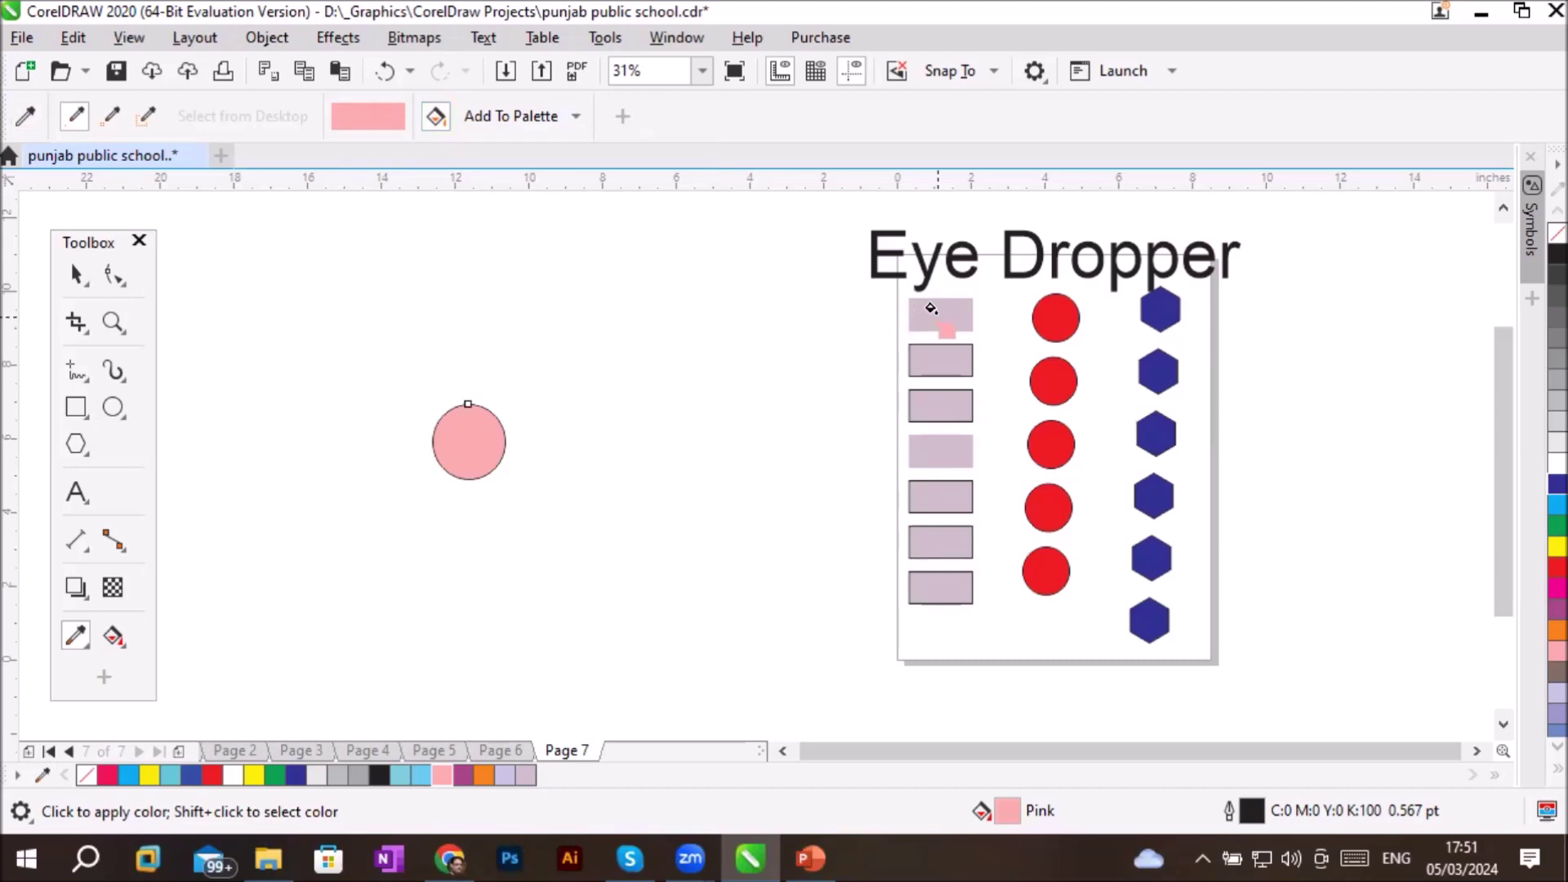
# Apply the sampled pink to the top rectangle, the second circle and the lower four hexagons
pyautogui.click(931, 308)
pyautogui.click(1052, 381)
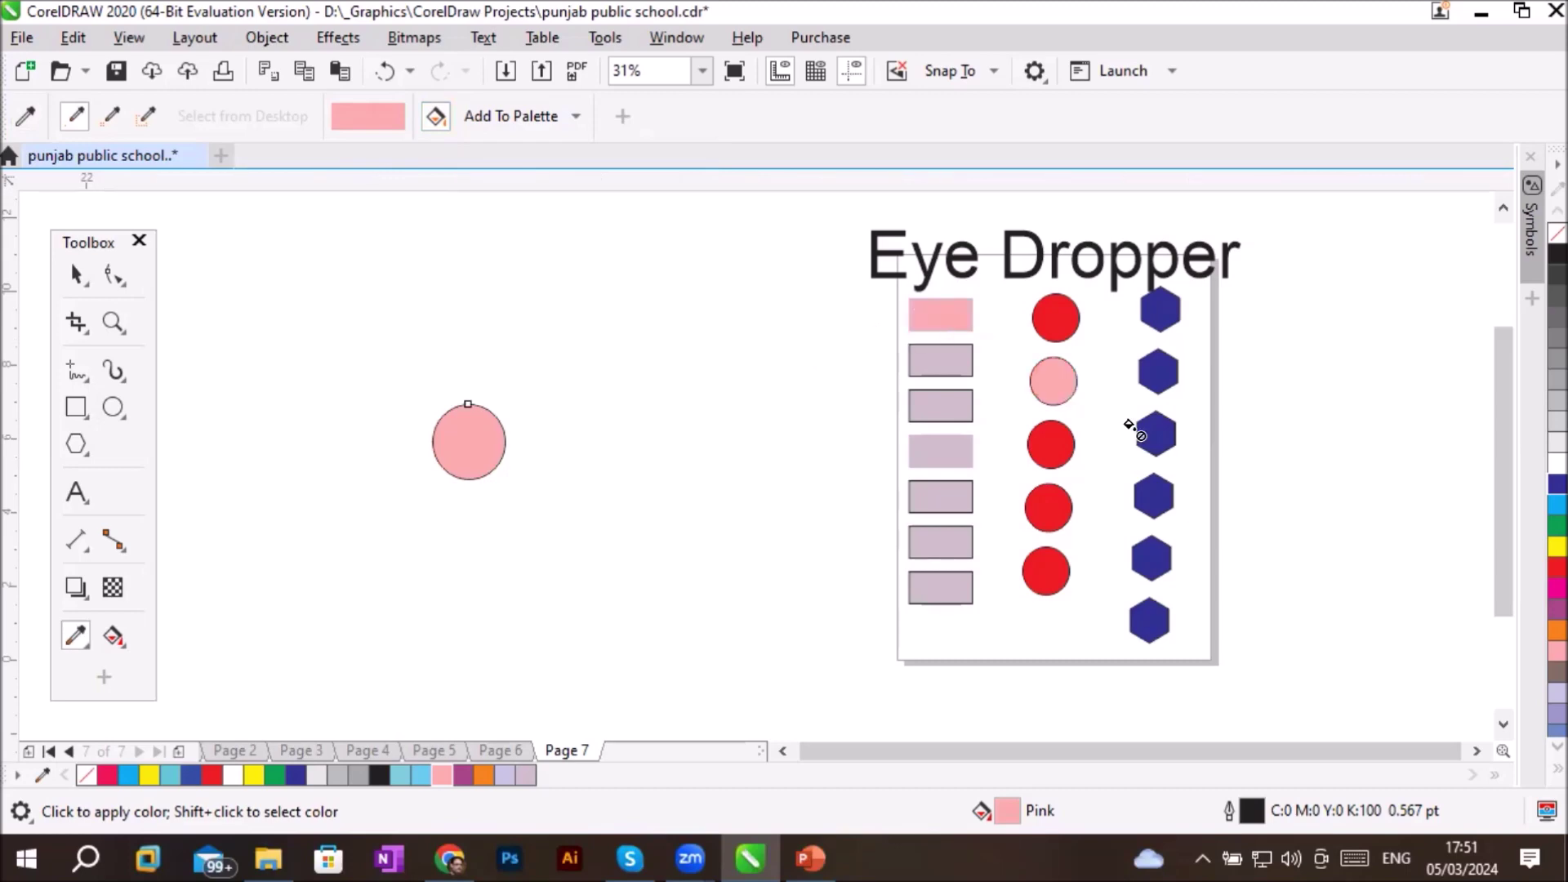
pyautogui.click(1149, 425)
pyautogui.click(1154, 496)
pyautogui.click(1151, 558)
pyautogui.click(1146, 618)
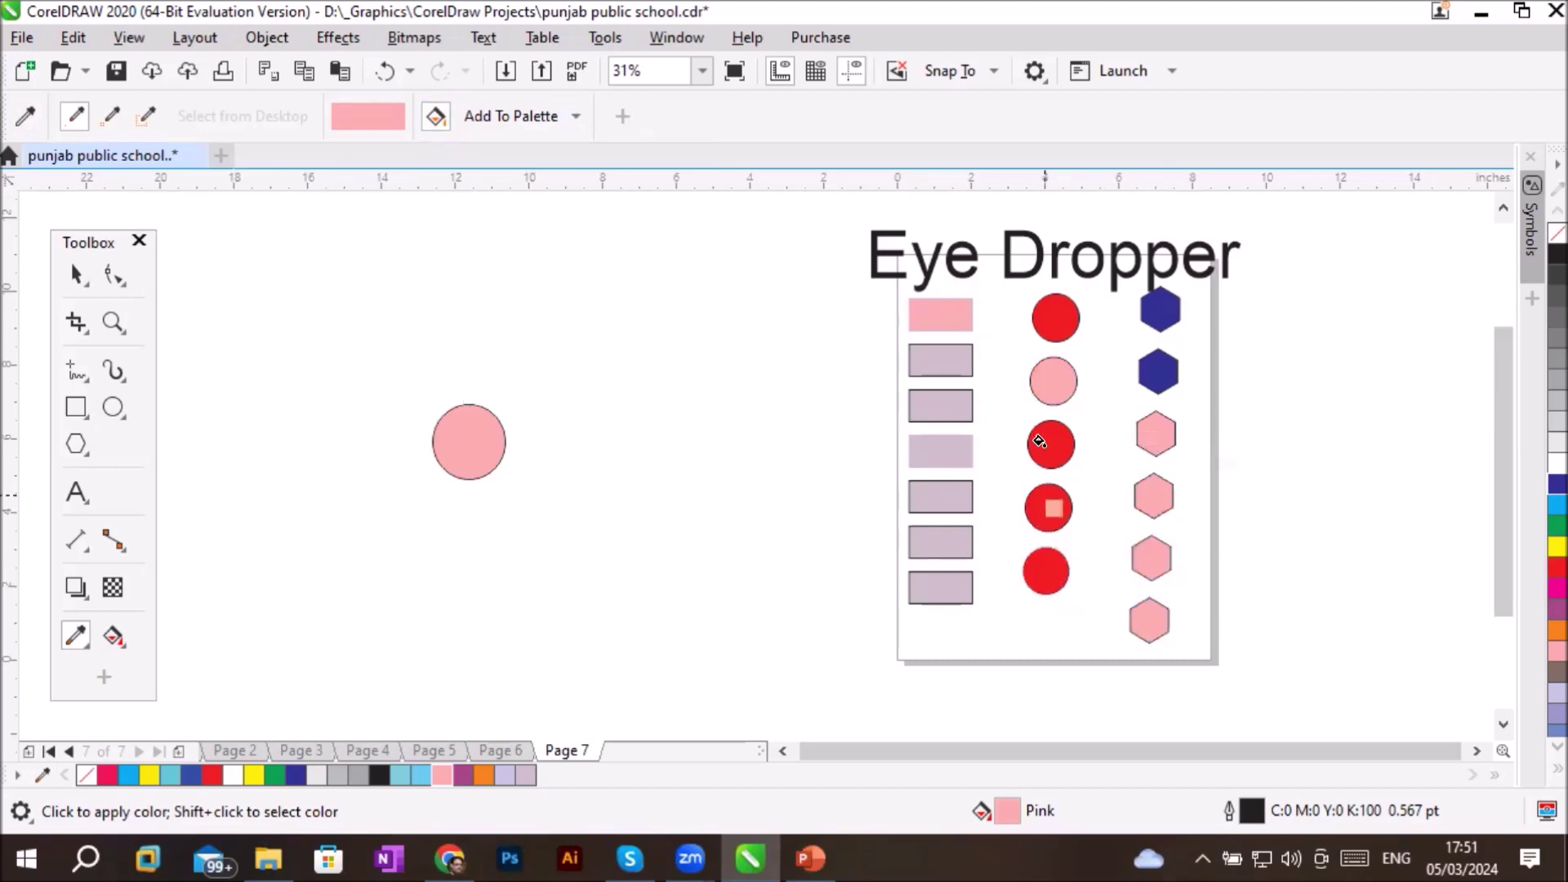
# Apply the sampled pink to the fourth, third and top circles in the middle column
pyautogui.click(1049, 507)
pyautogui.click(1051, 445)
pyautogui.click(1053, 327)
# Apply the sampled pink to the six rectangles below the top one
pyautogui.click(952, 370)
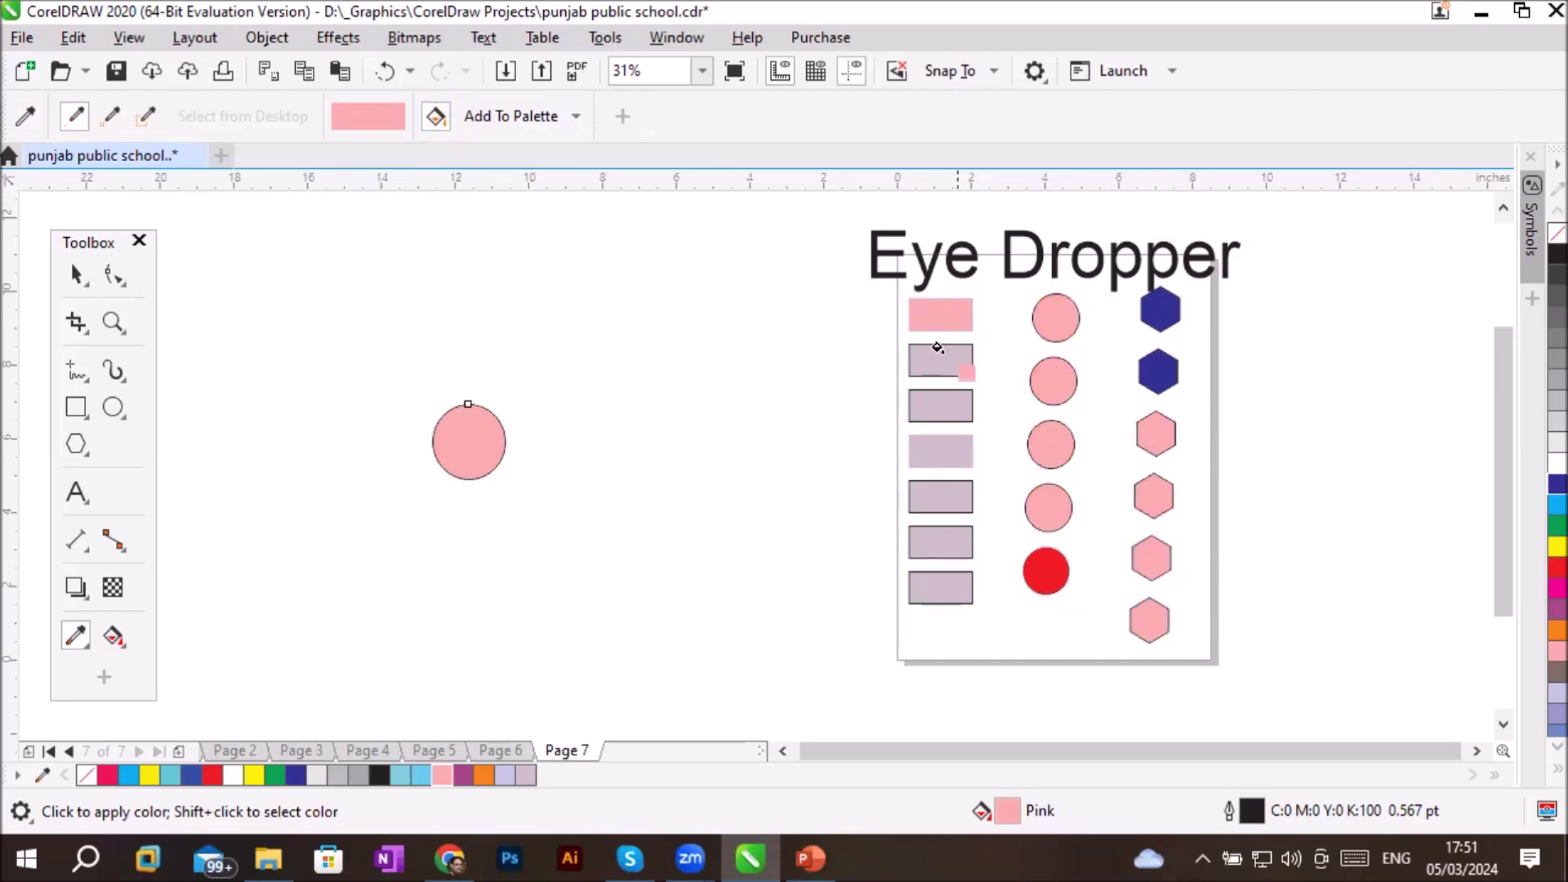
pyautogui.click(941, 393)
pyautogui.click(939, 447)
pyautogui.click(939, 490)
pyautogui.click(936, 543)
pyautogui.click(939, 586)
# Apply the sampled pink to the lowest circle in the middle column and the top two hexagons
pyautogui.click(1051, 577)
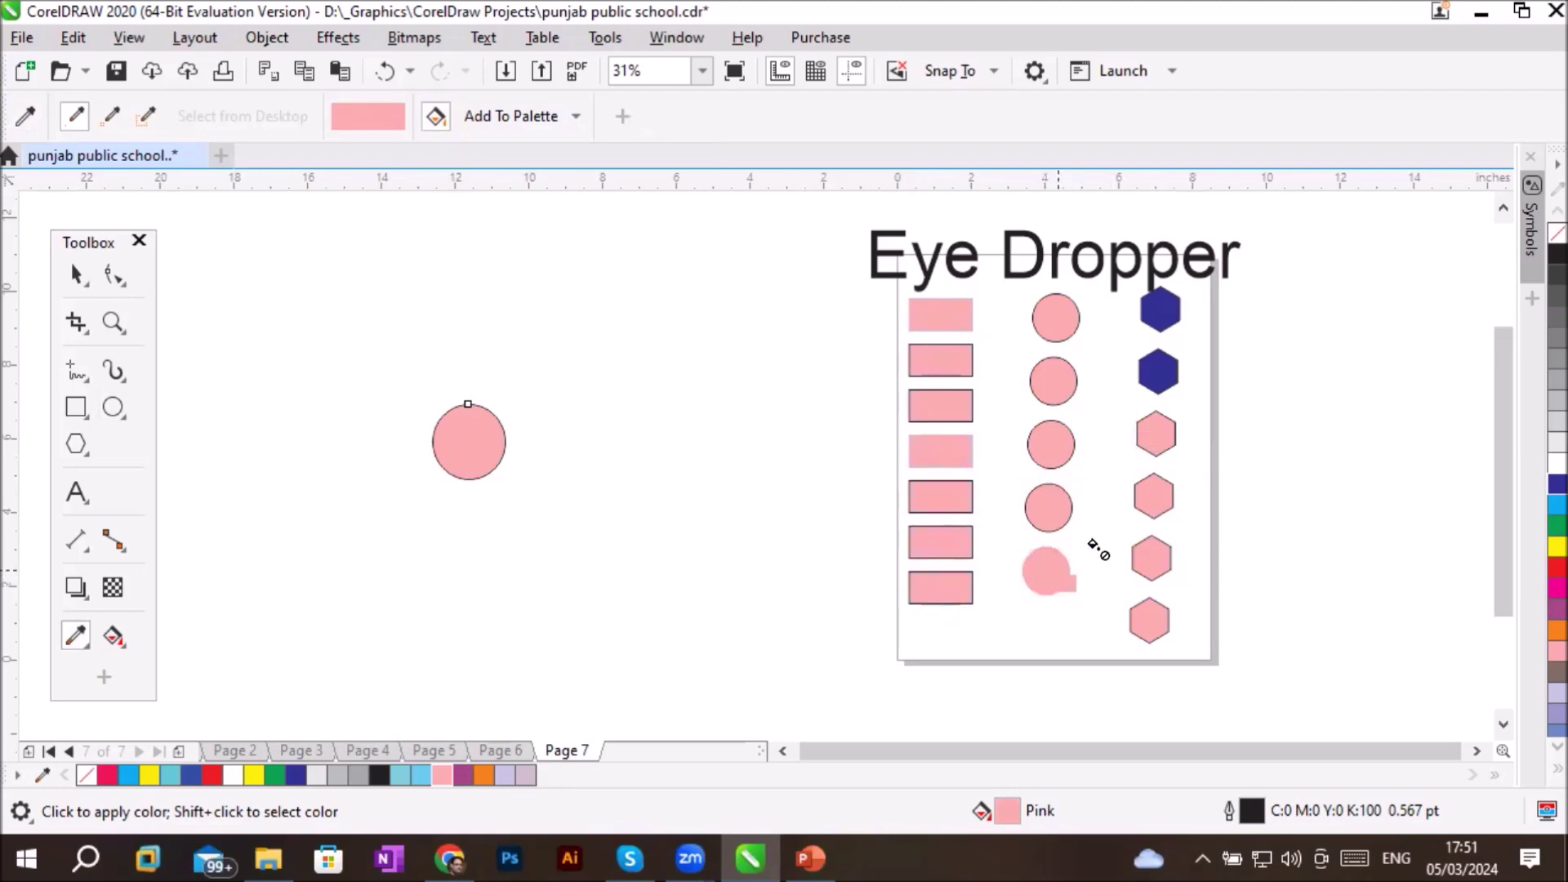
pyautogui.click(1160, 304)
pyautogui.click(1155, 369)
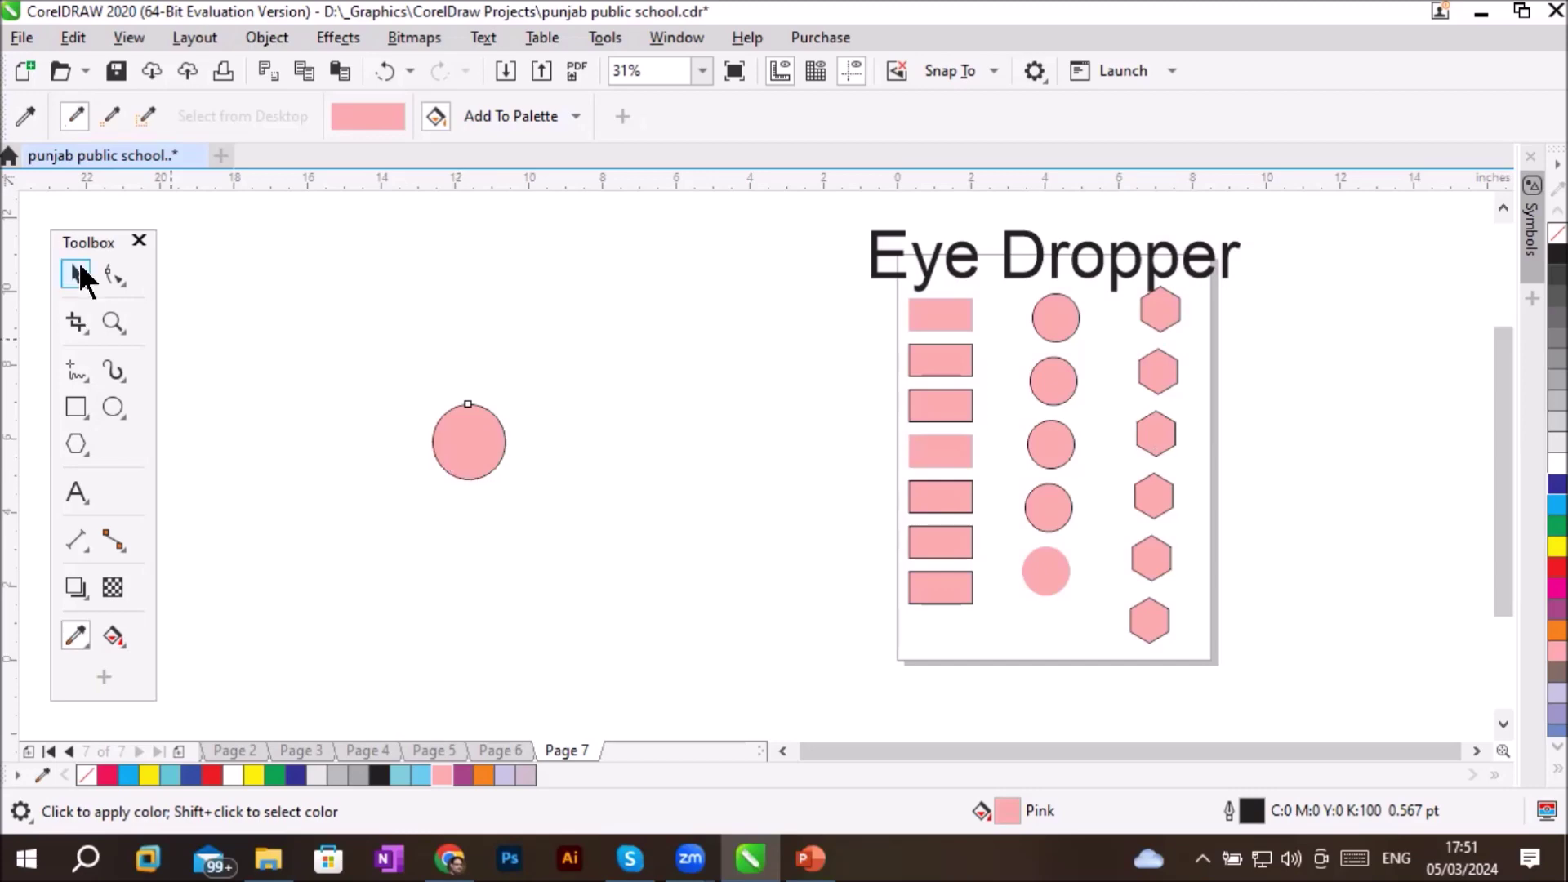
# Fill the third circle in the middle column with green and sample that green with the Color Eyedropper
pyautogui.click(1048, 454)
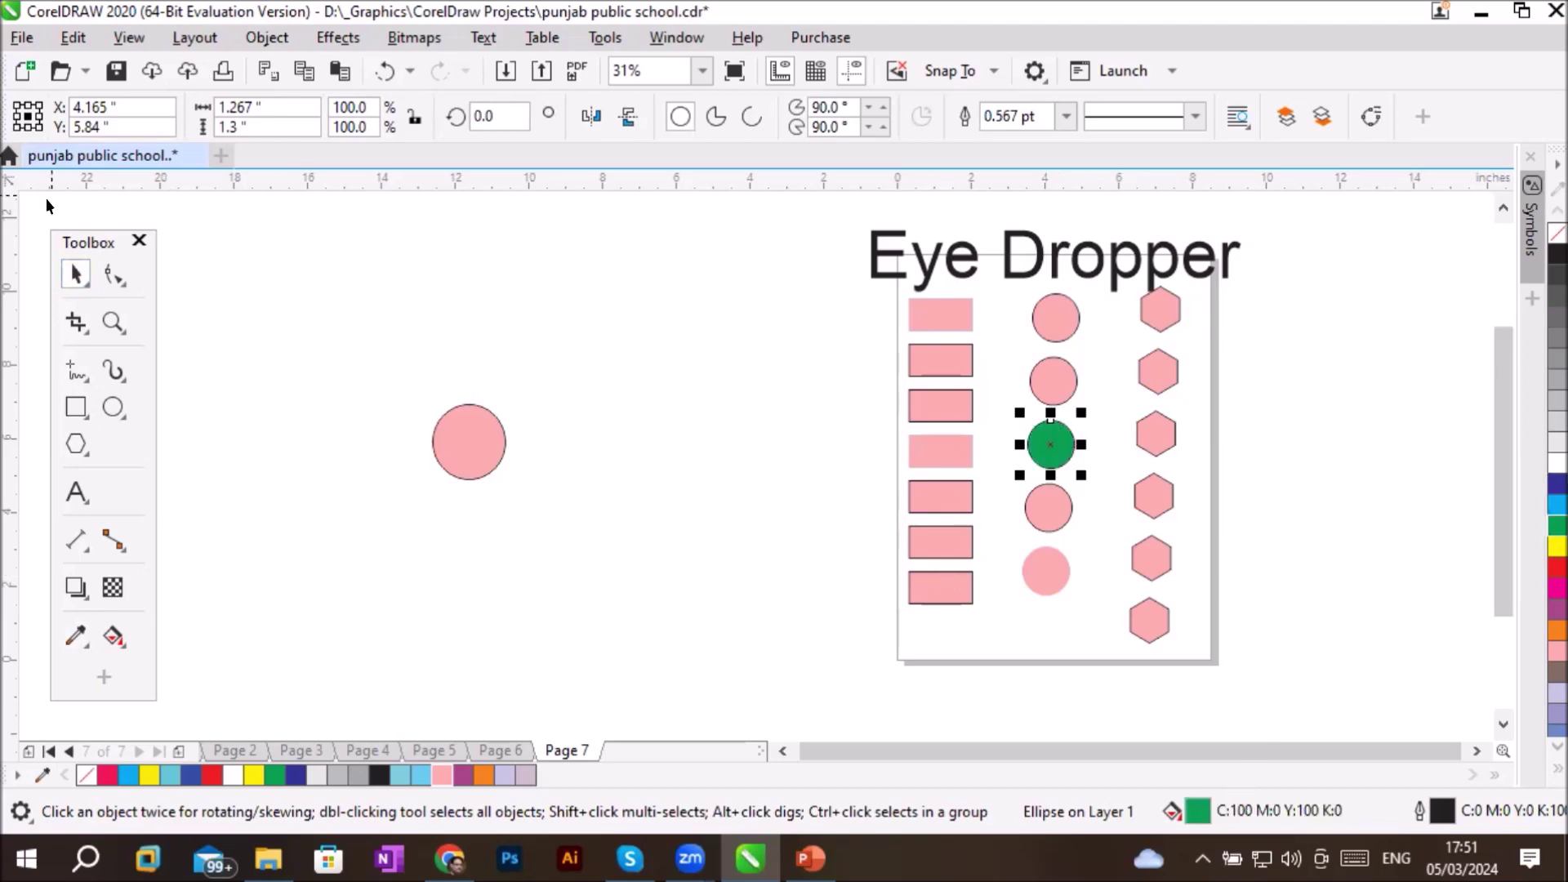
pyautogui.click(79, 637)
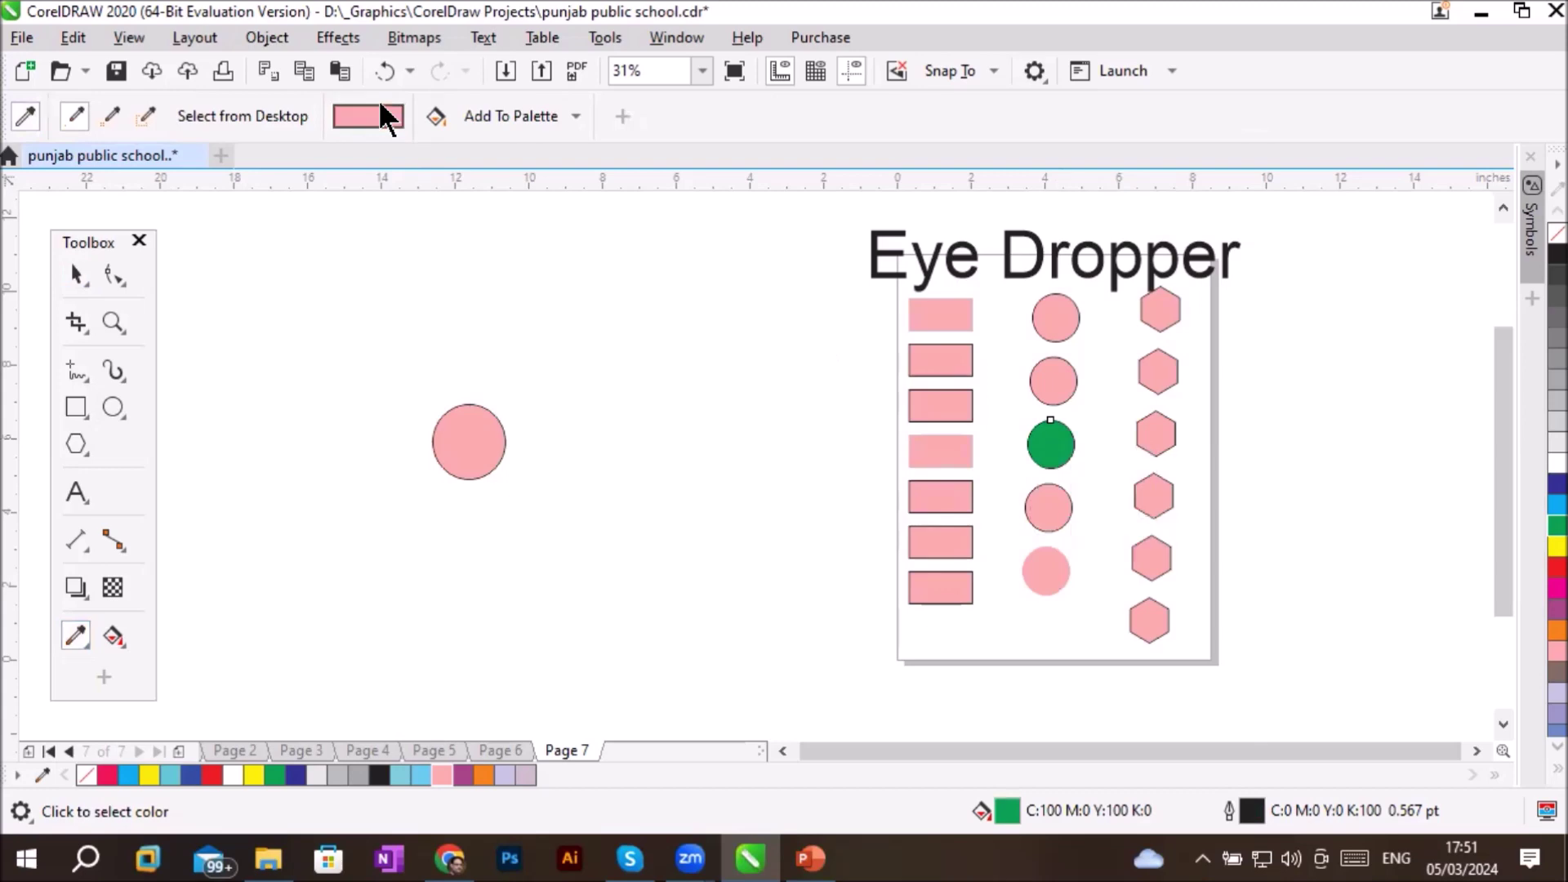
pyautogui.click(1038, 426)
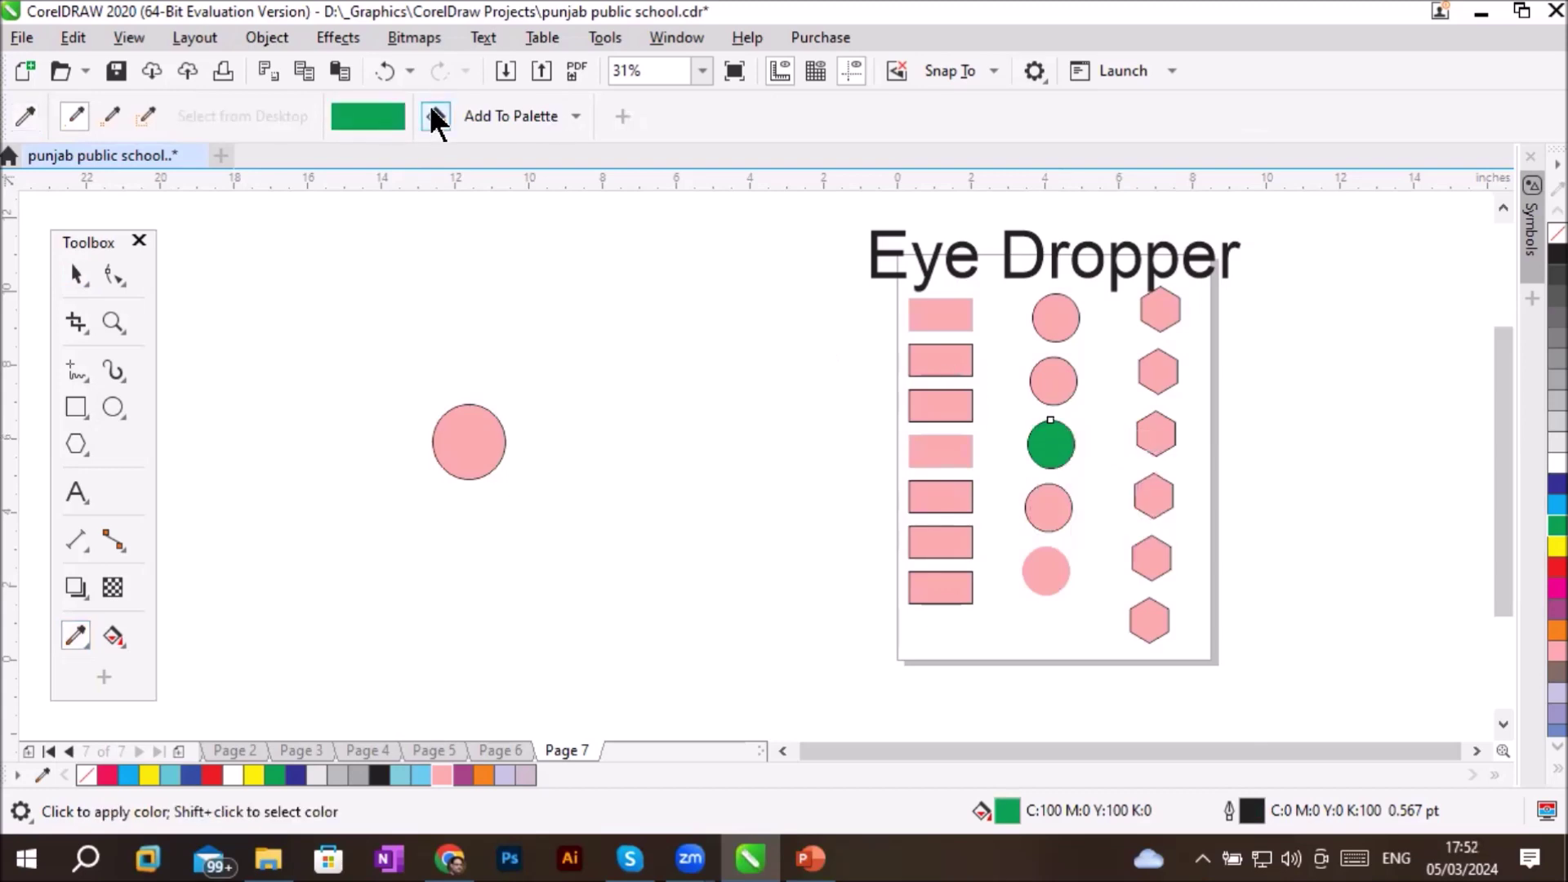
# Apply the sampled green to the top and bottom rectangles, the third and lowest hexagons, and the lowest circle
pyautogui.click(923, 321)
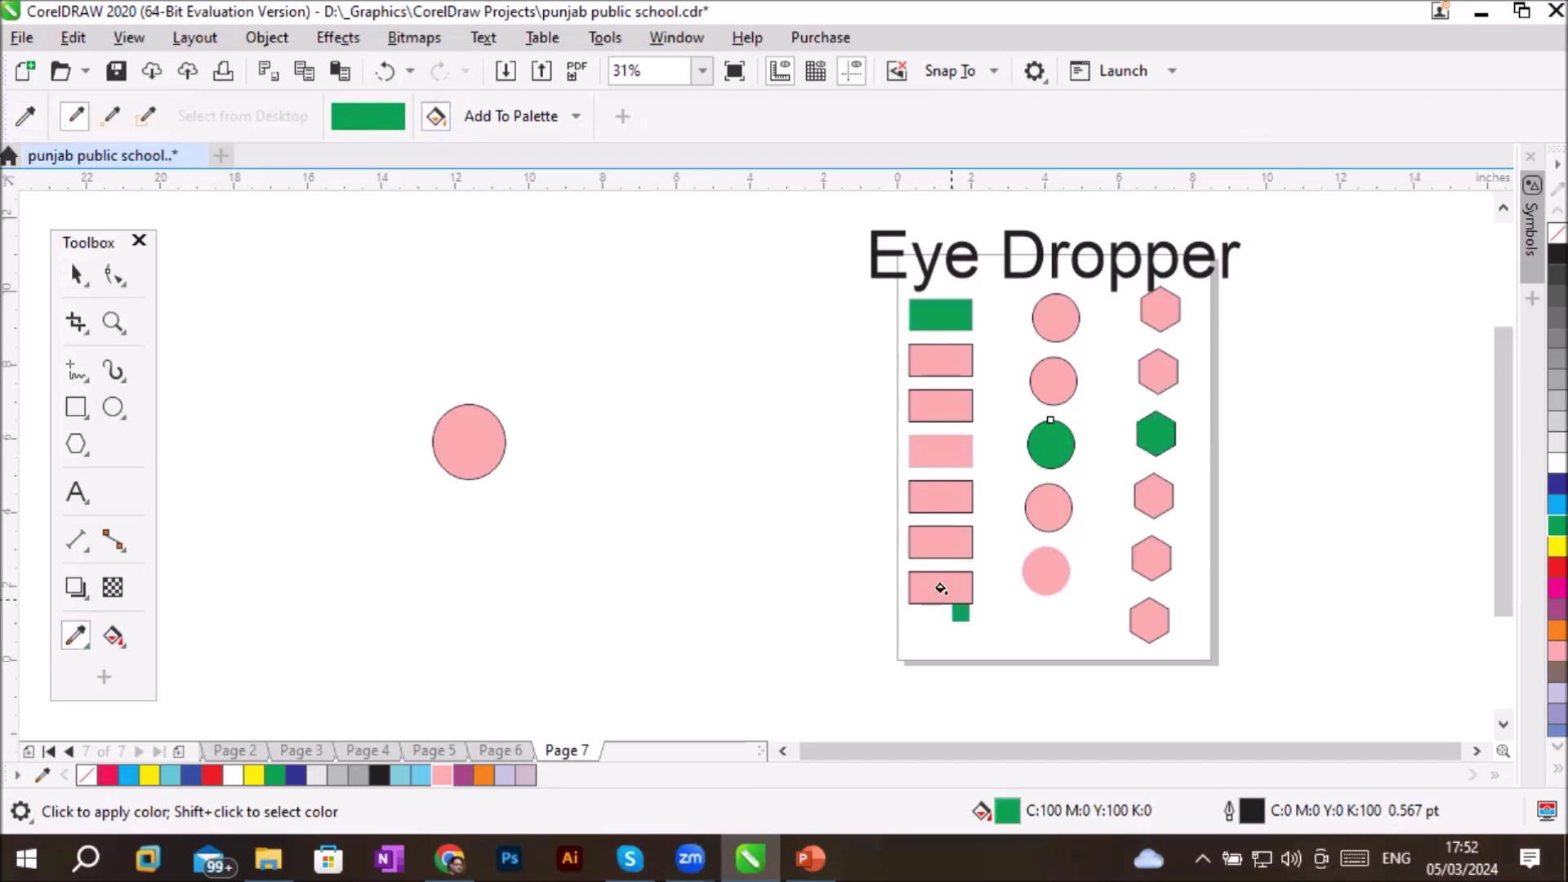
pyautogui.click(938, 583)
pyautogui.click(1042, 570)
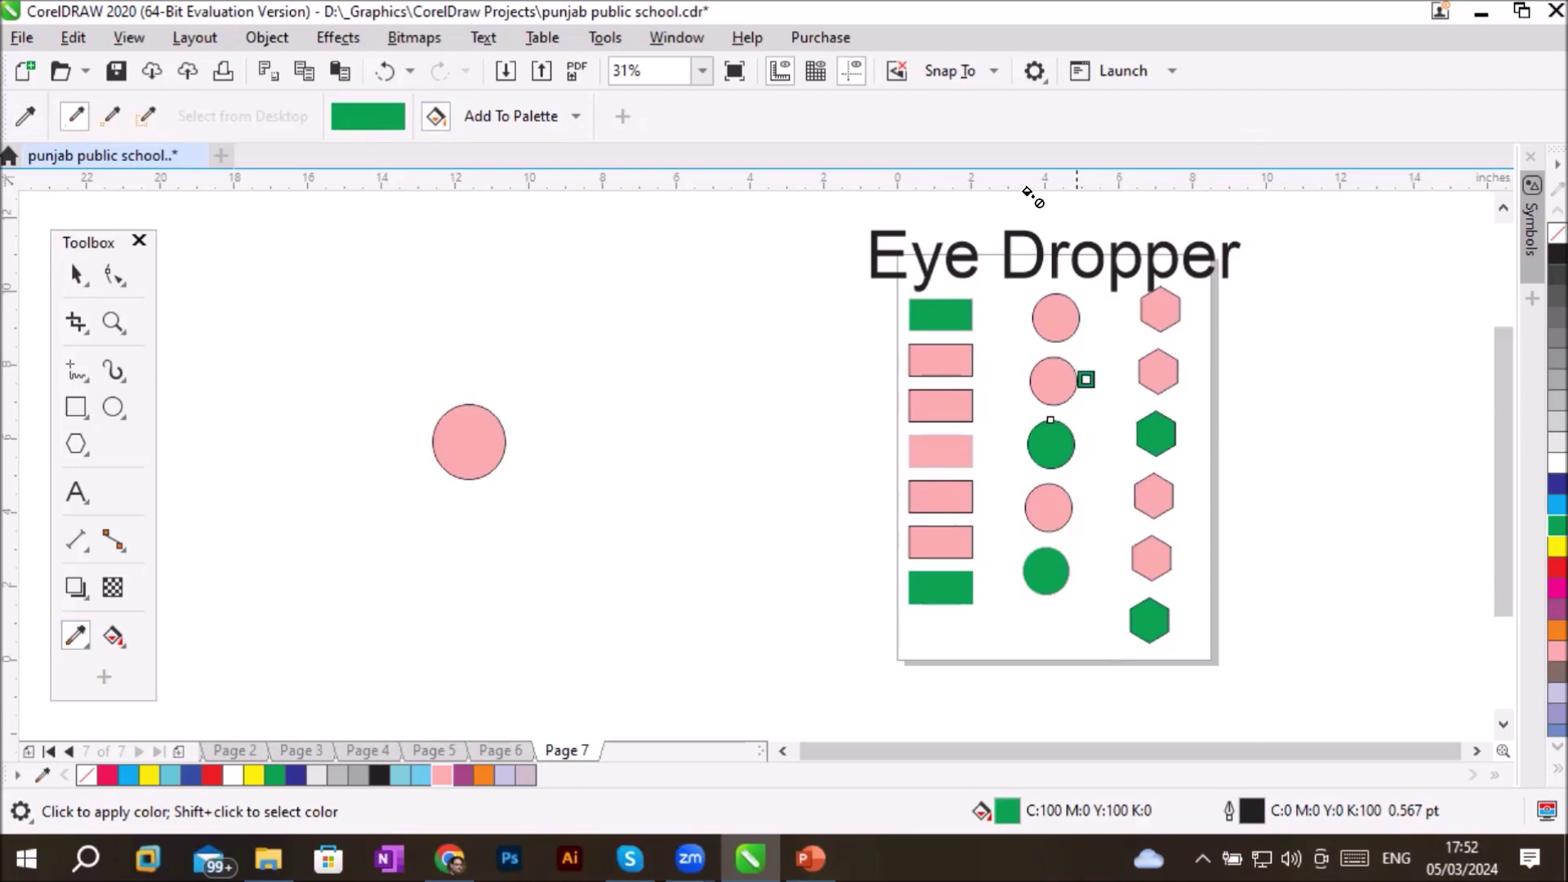
# Move the Eye Dropper title up and to the left, and convert its text to curves
pyautogui.scroll(2, 1054, 273)
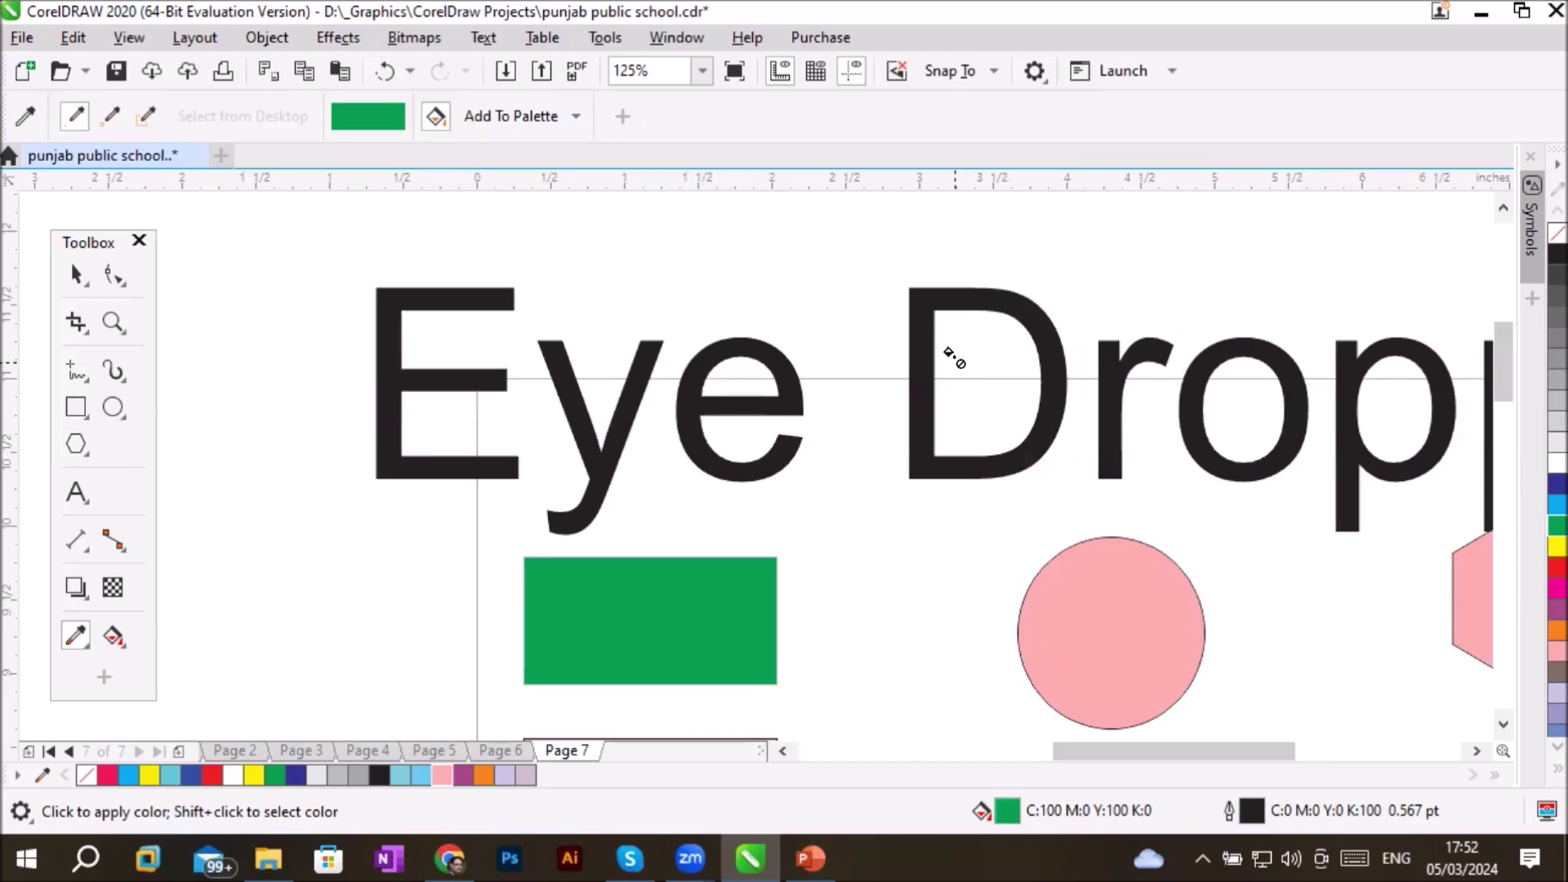
pyautogui.click(71, 276)
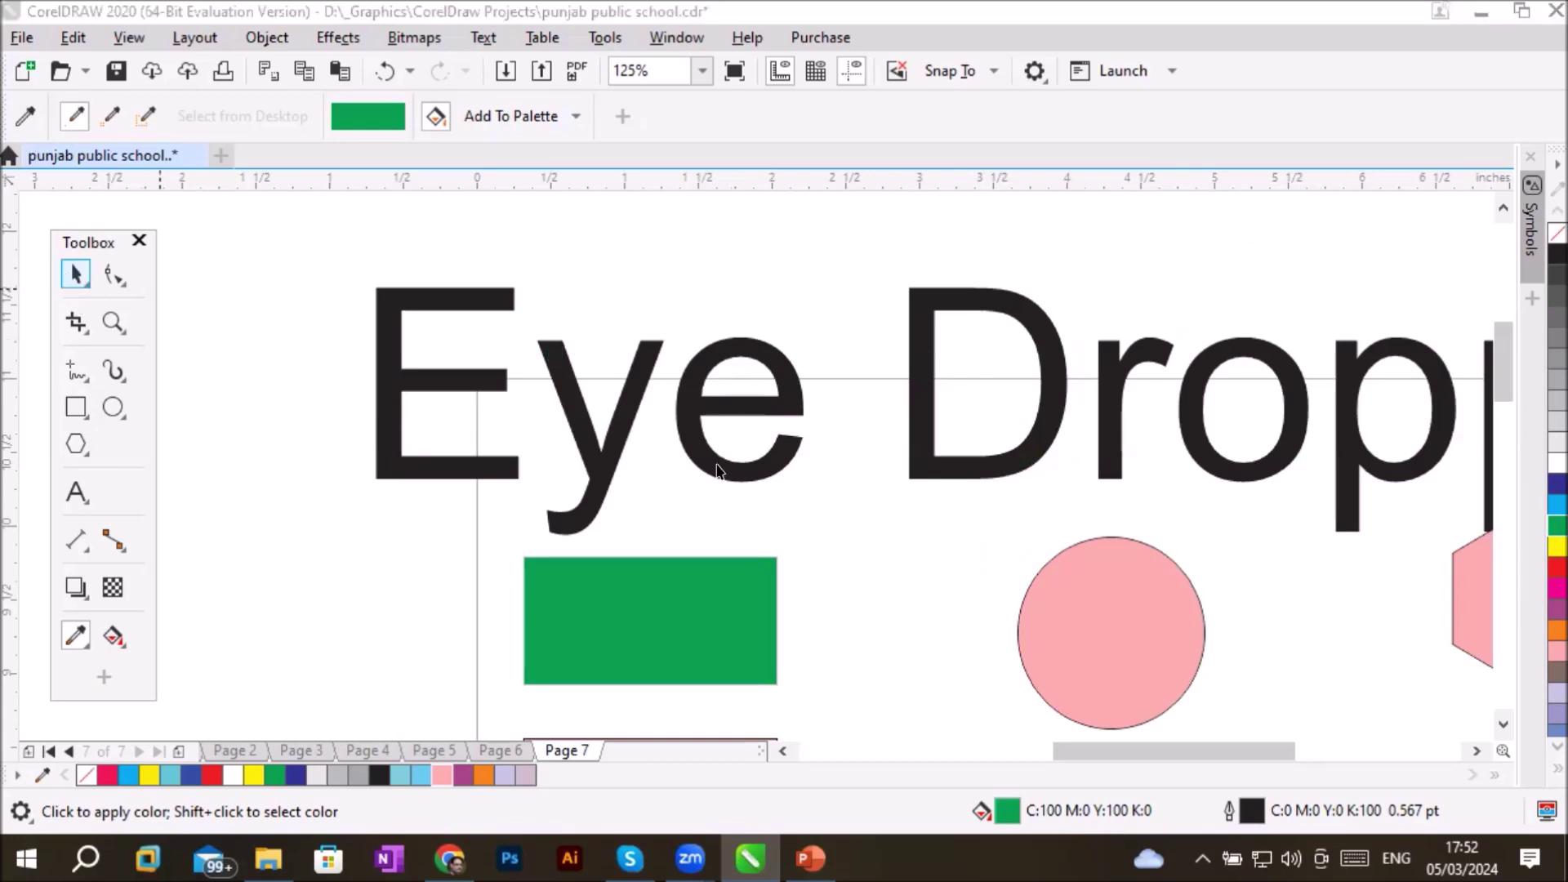
pyautogui.click(956, 469)
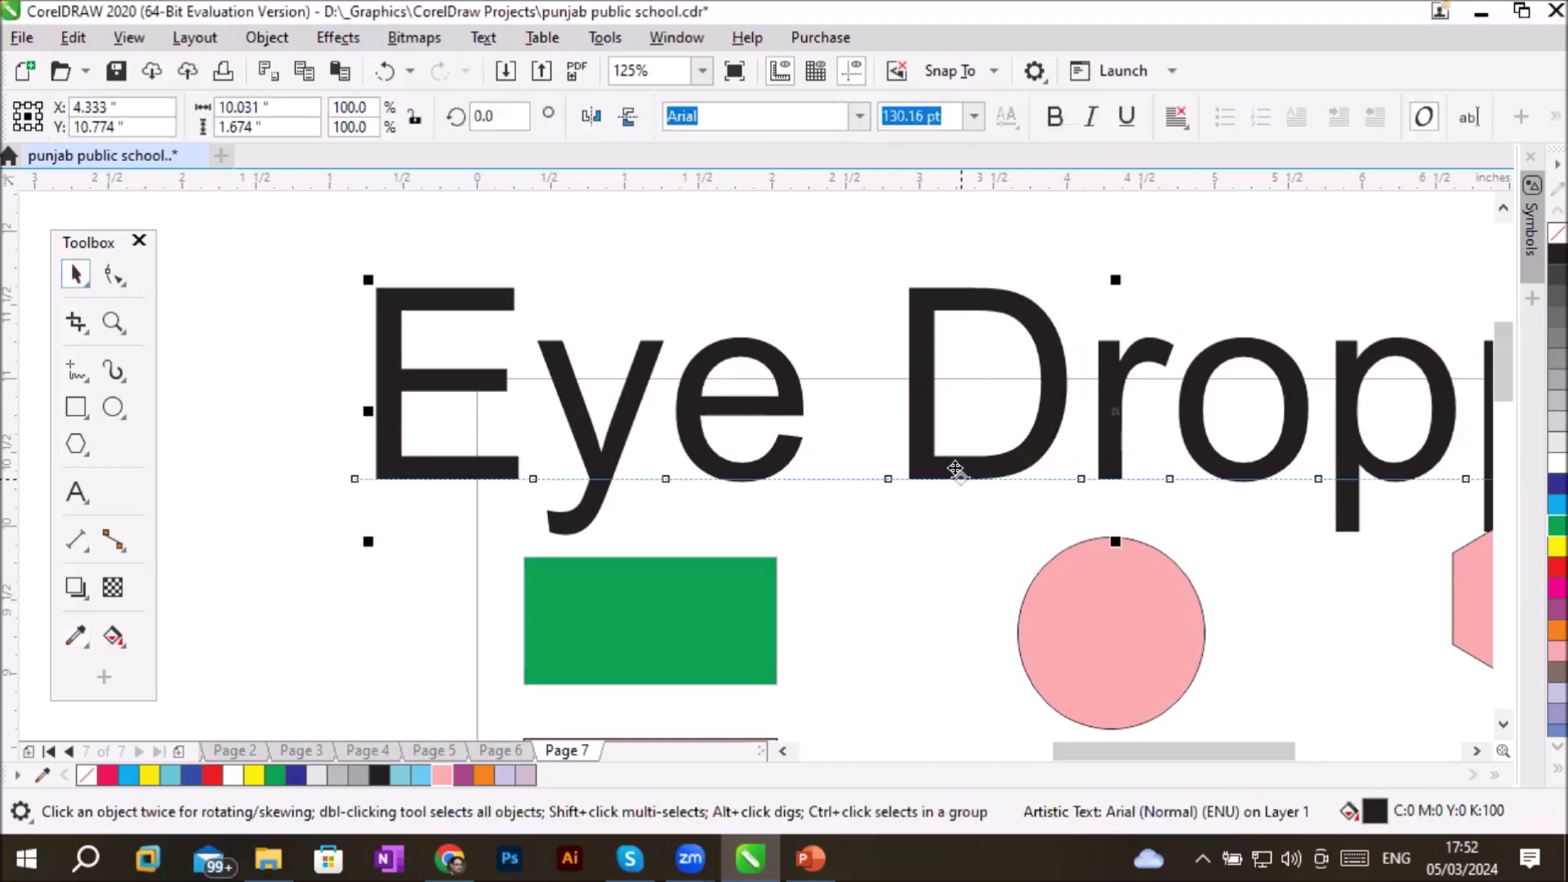
pyautogui.moveTo(747, 419); pyautogui.dragTo(789, 431)
pyautogui.rightClick(790, 433)
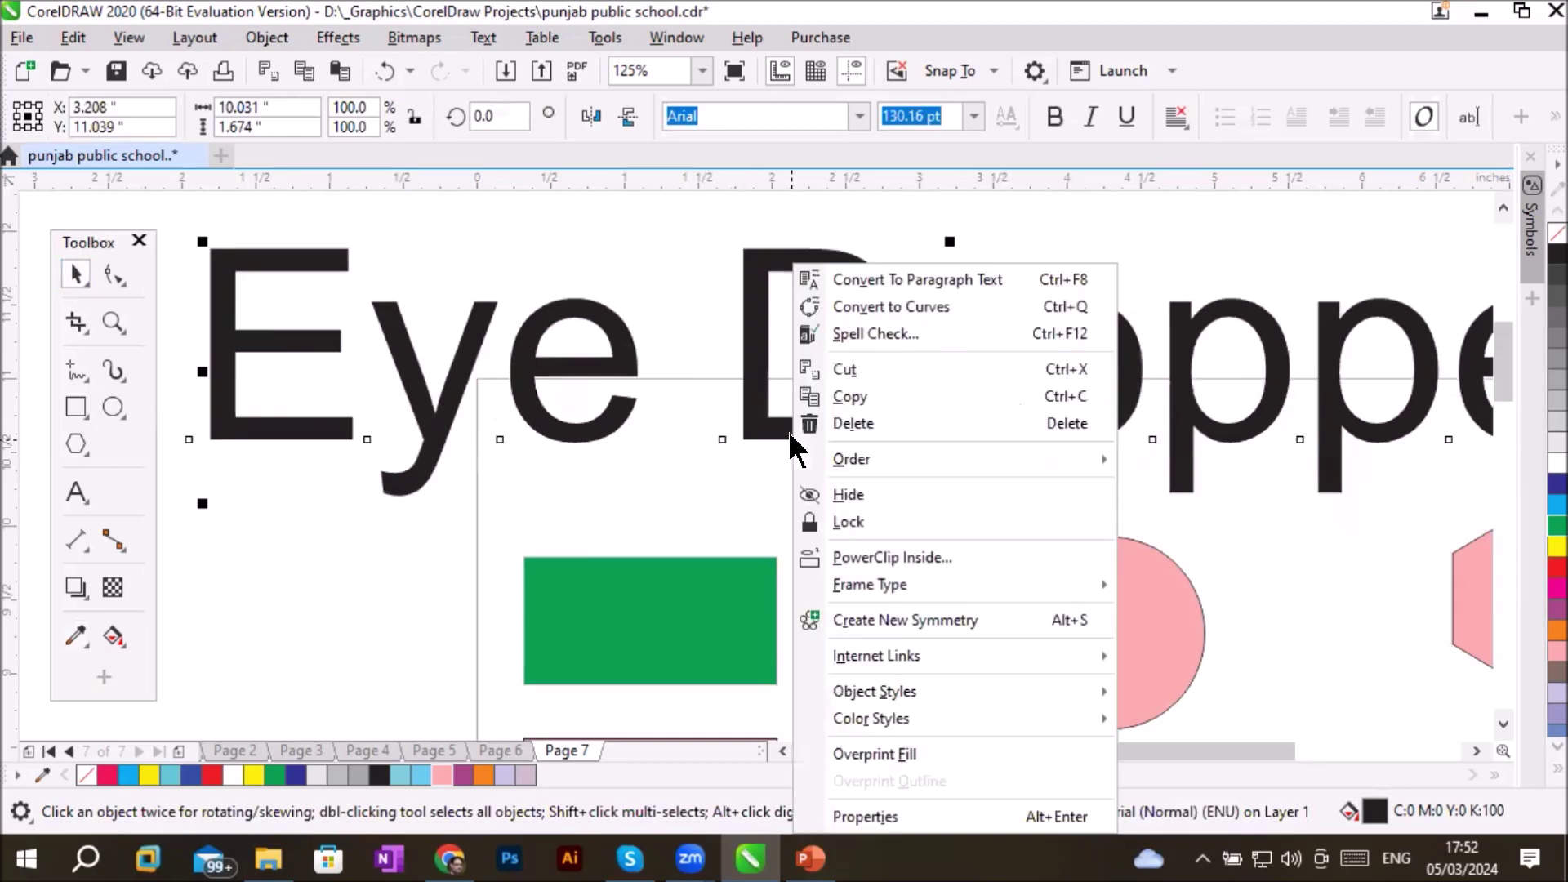
pyautogui.click(905, 309)
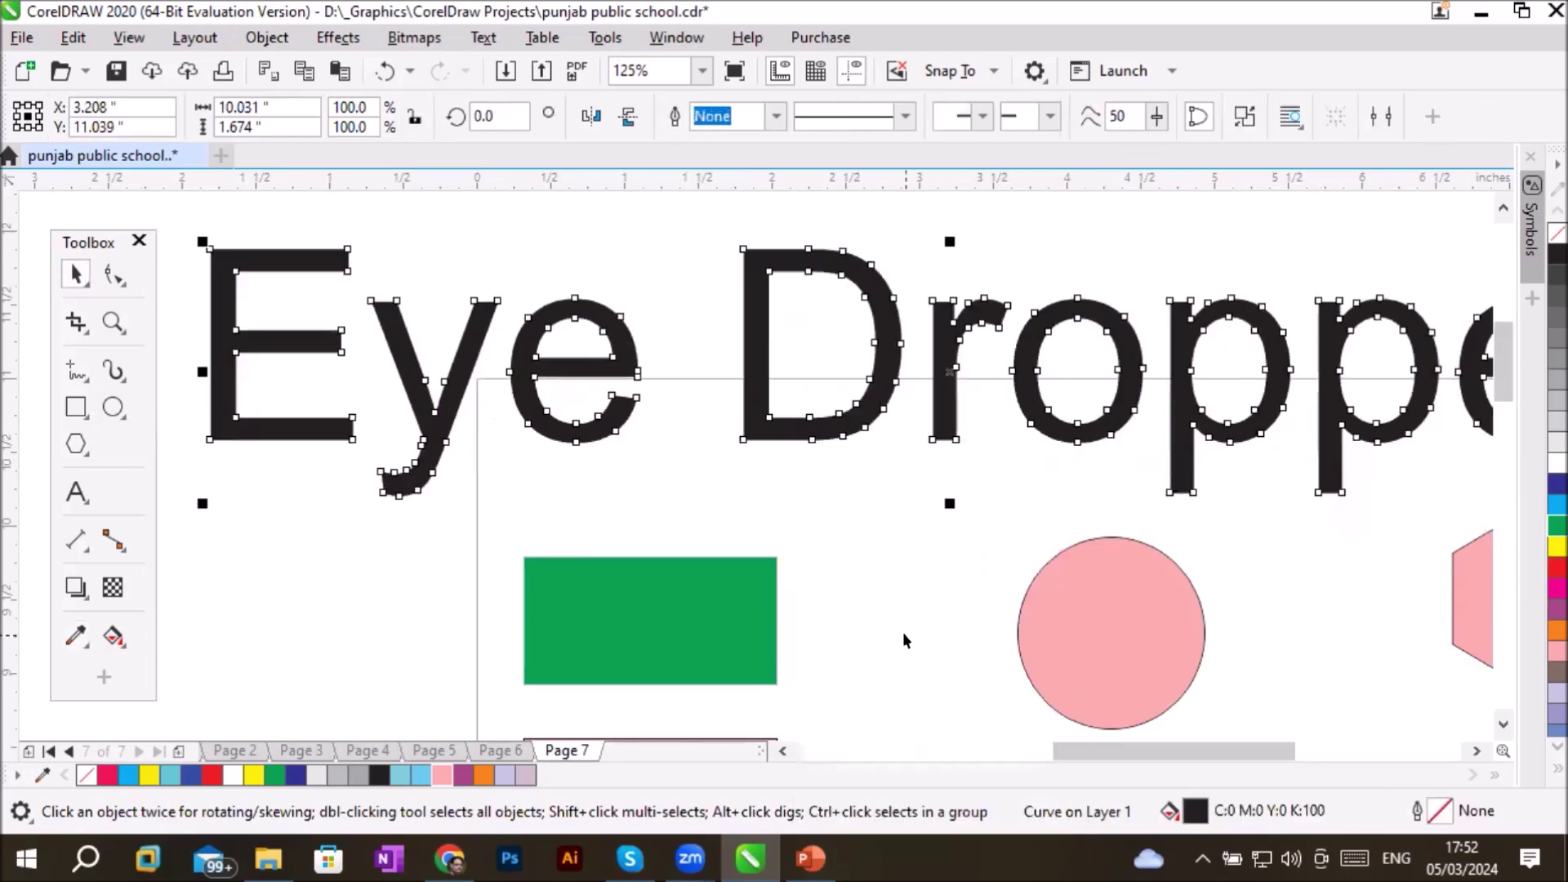
# Sample the pink of the top circle with the Color Eyedropper for use on the title
pyautogui.scroll(-2, 903, 632)
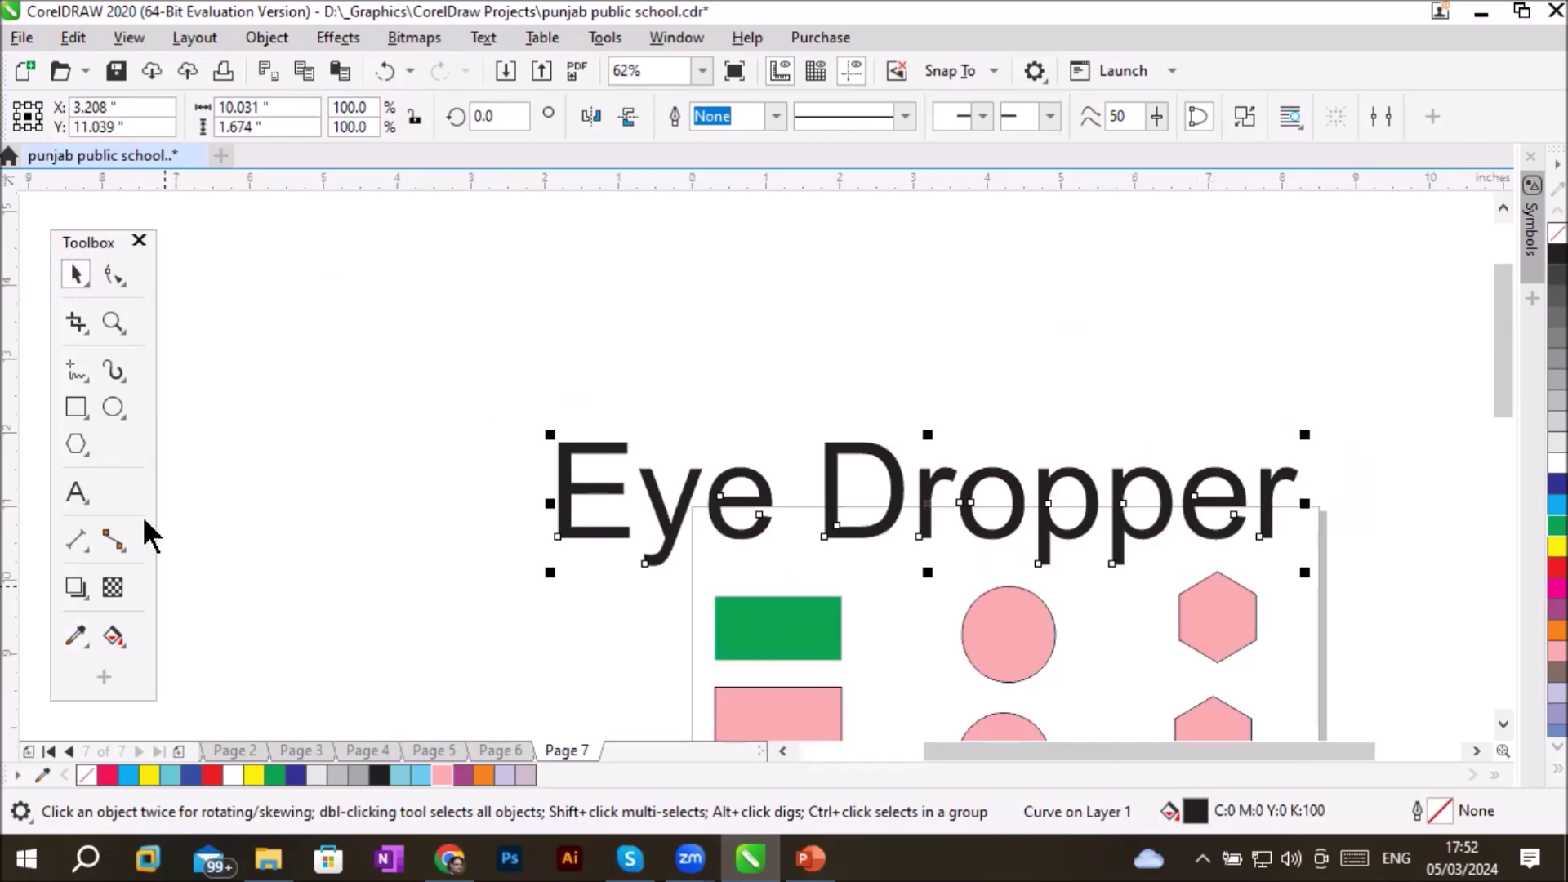
pyautogui.click(76, 635)
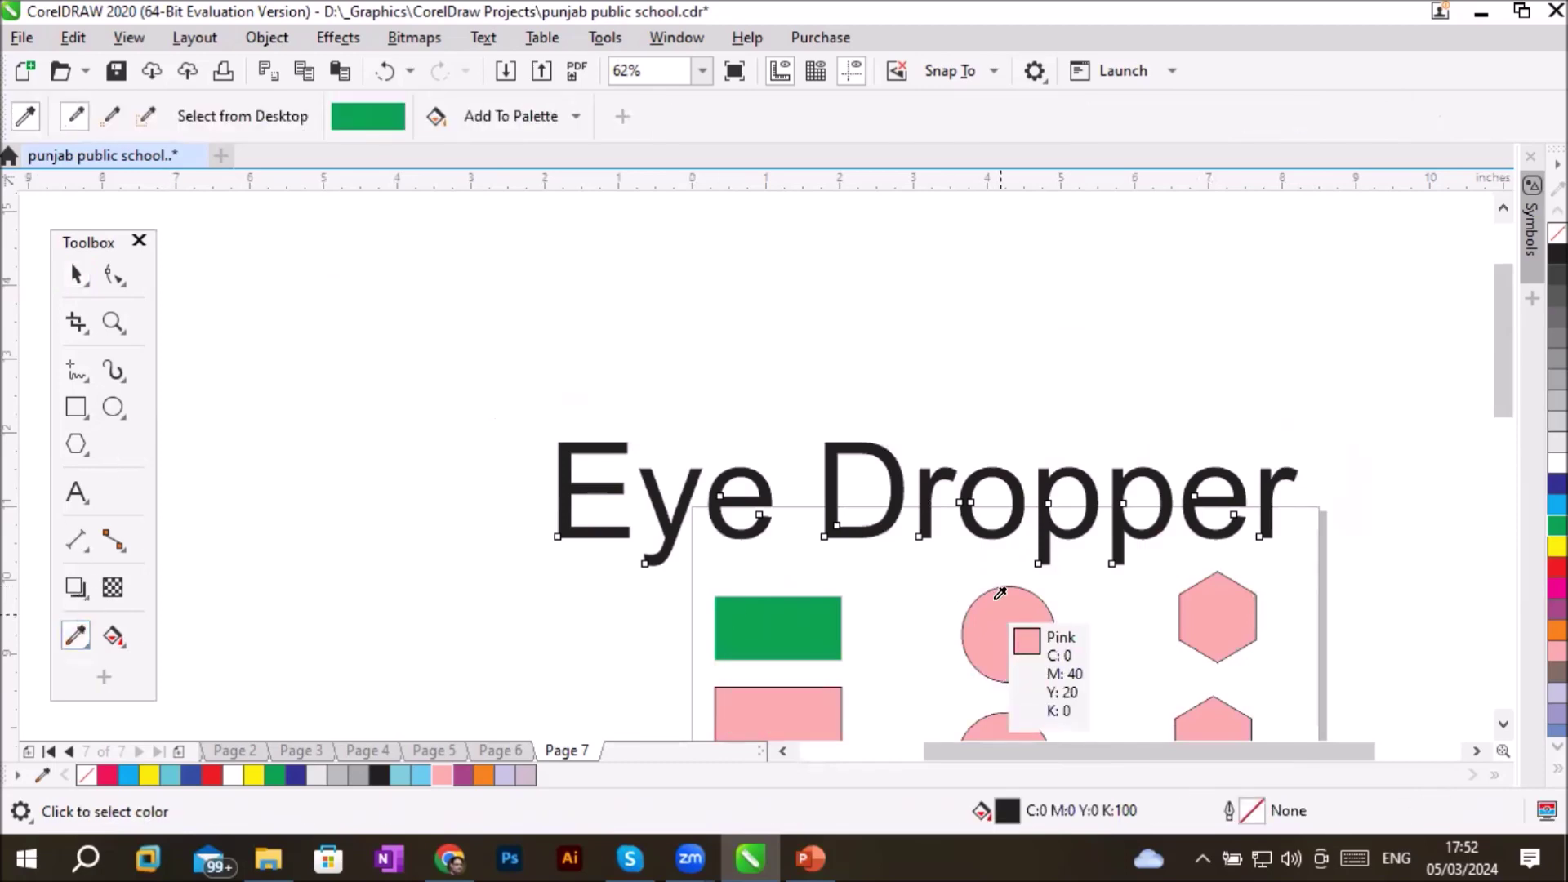
pyautogui.click(993, 604)
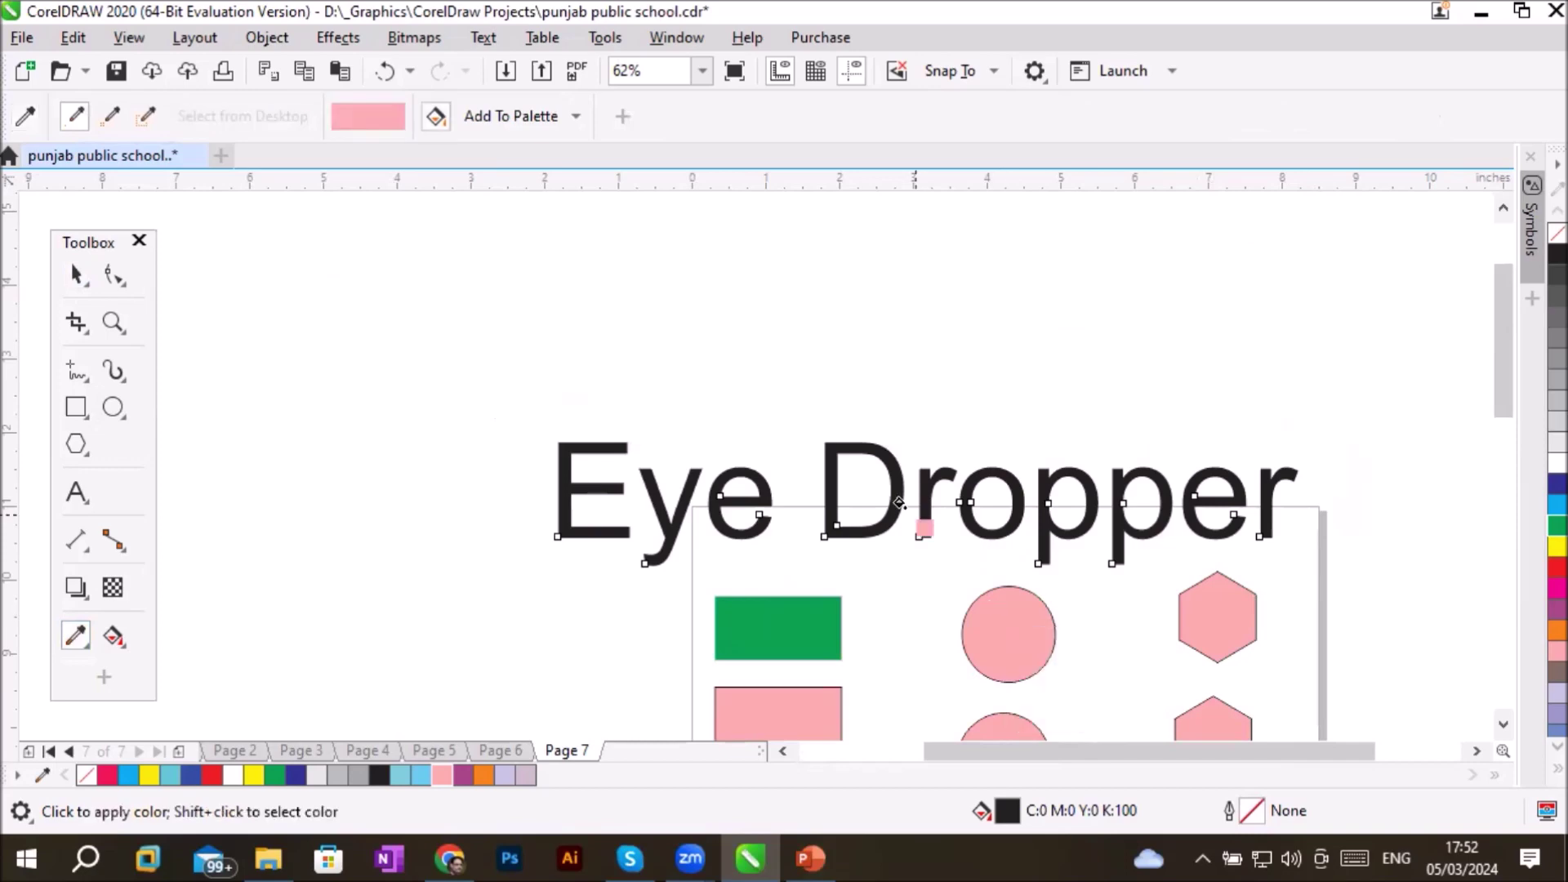
# Apply the sampled pink to the Eye Dropper title
pyautogui.click(855, 465)
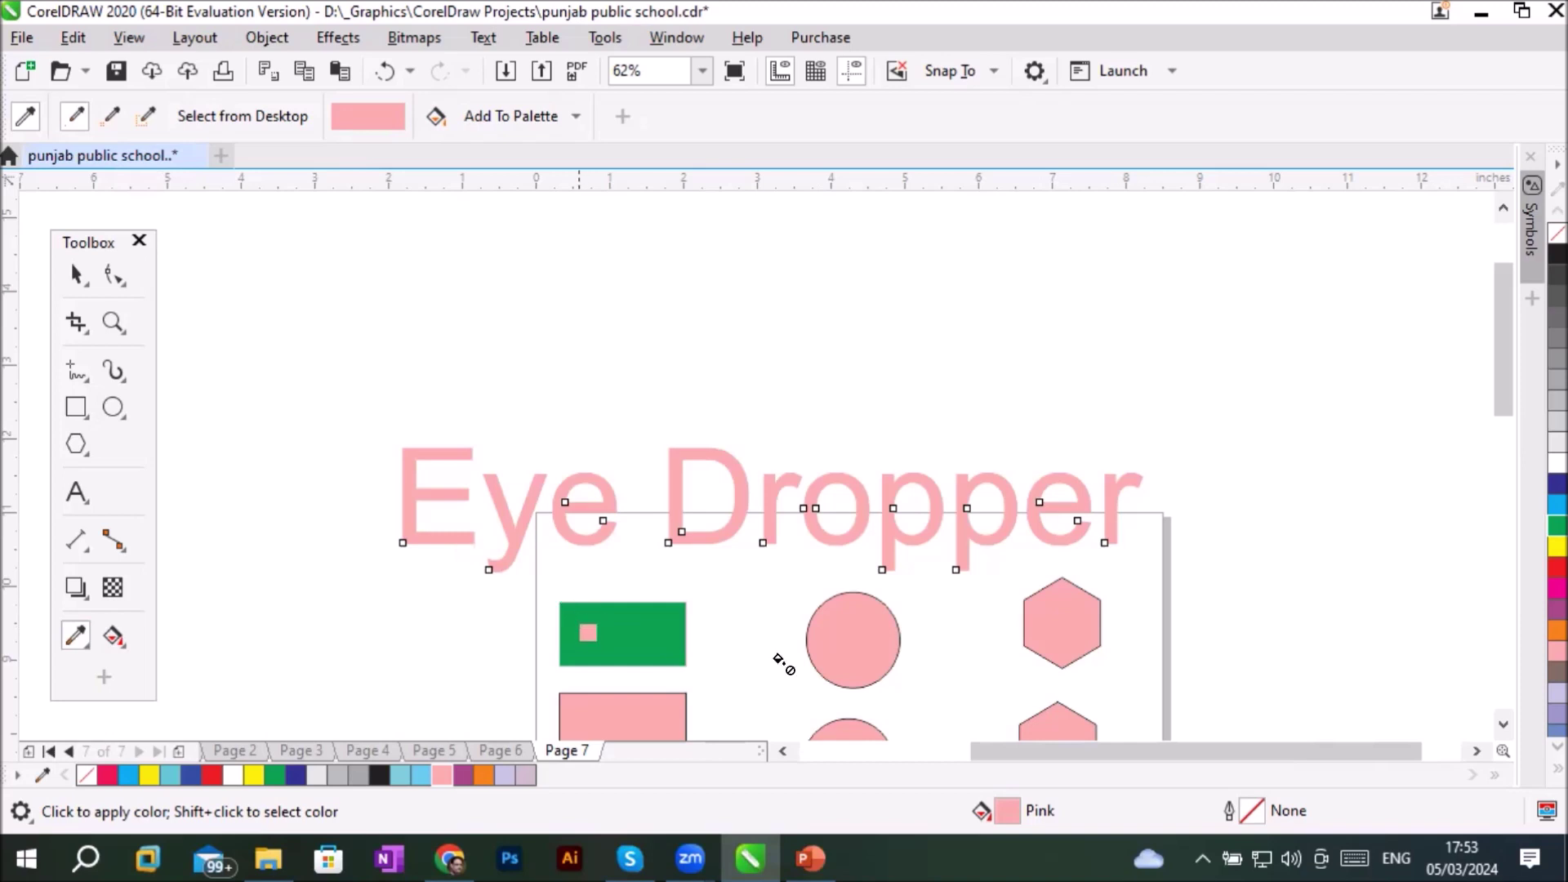
pyautogui.scroll(-4, 791, 670)
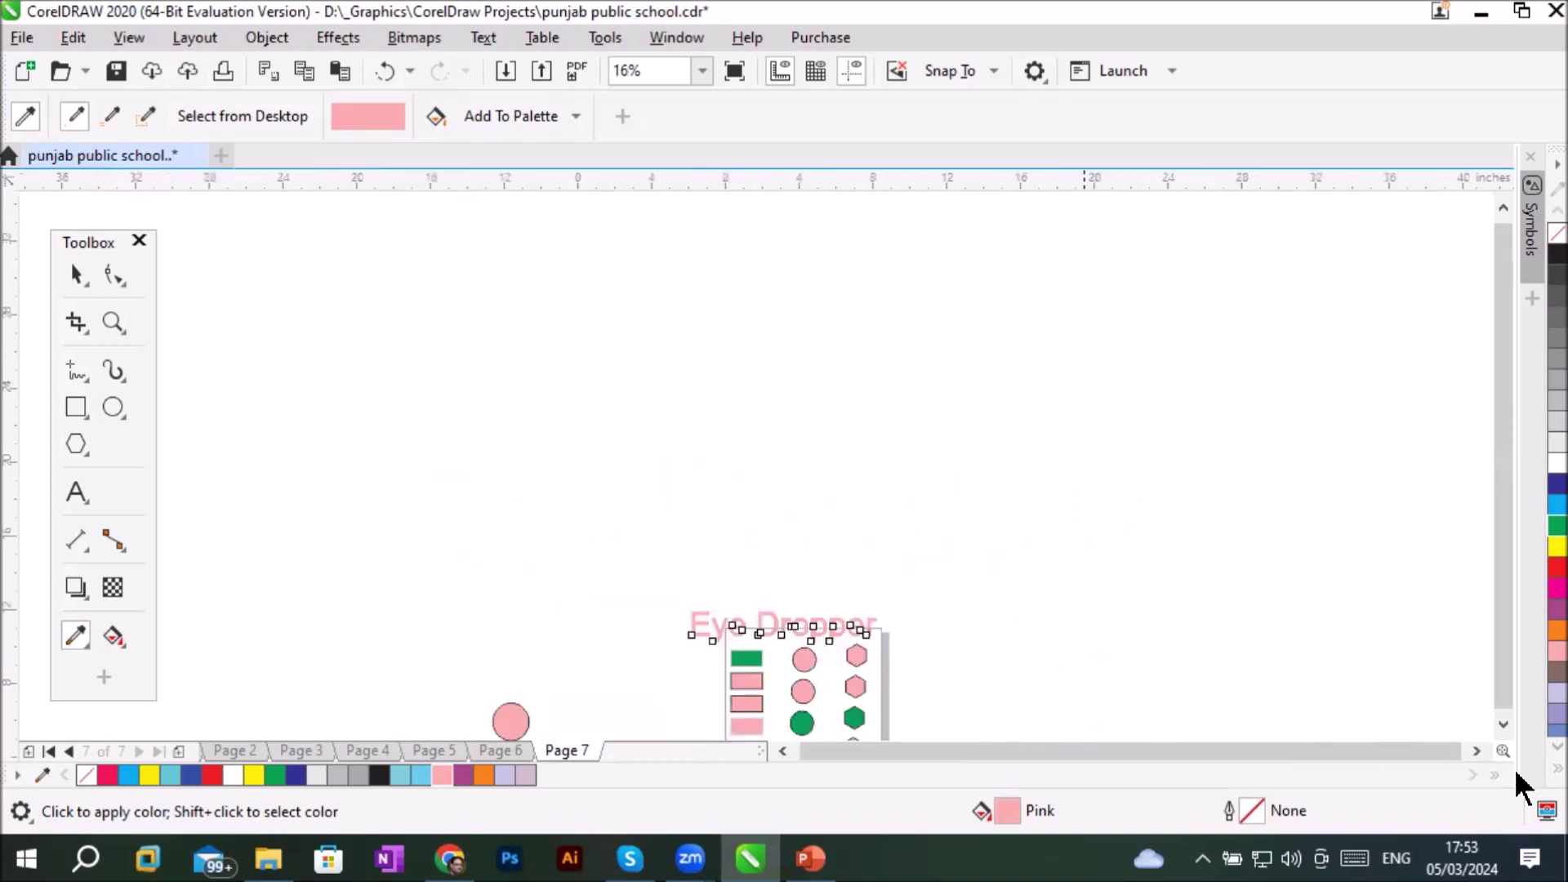
pyautogui.click(1503, 724)
pyautogui.scroll(2, 822, 541)
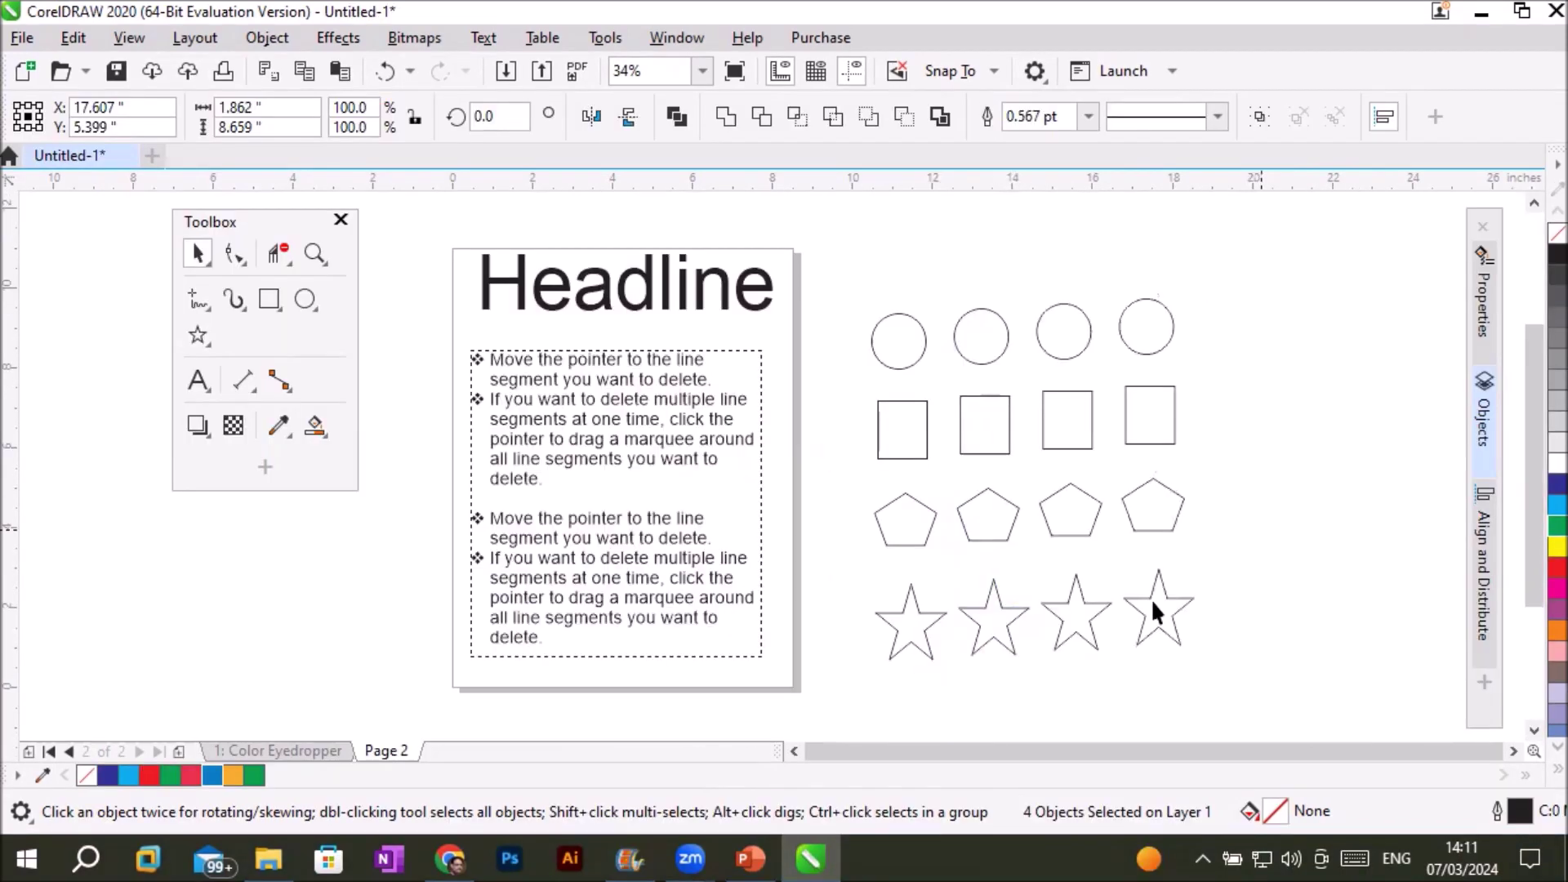
# Import the photo of colourful parked cars from the DoorCarWindows images folder and place it beside the text page, about 4.8 by 7.2 inches
pyautogui.click(1135, 606)
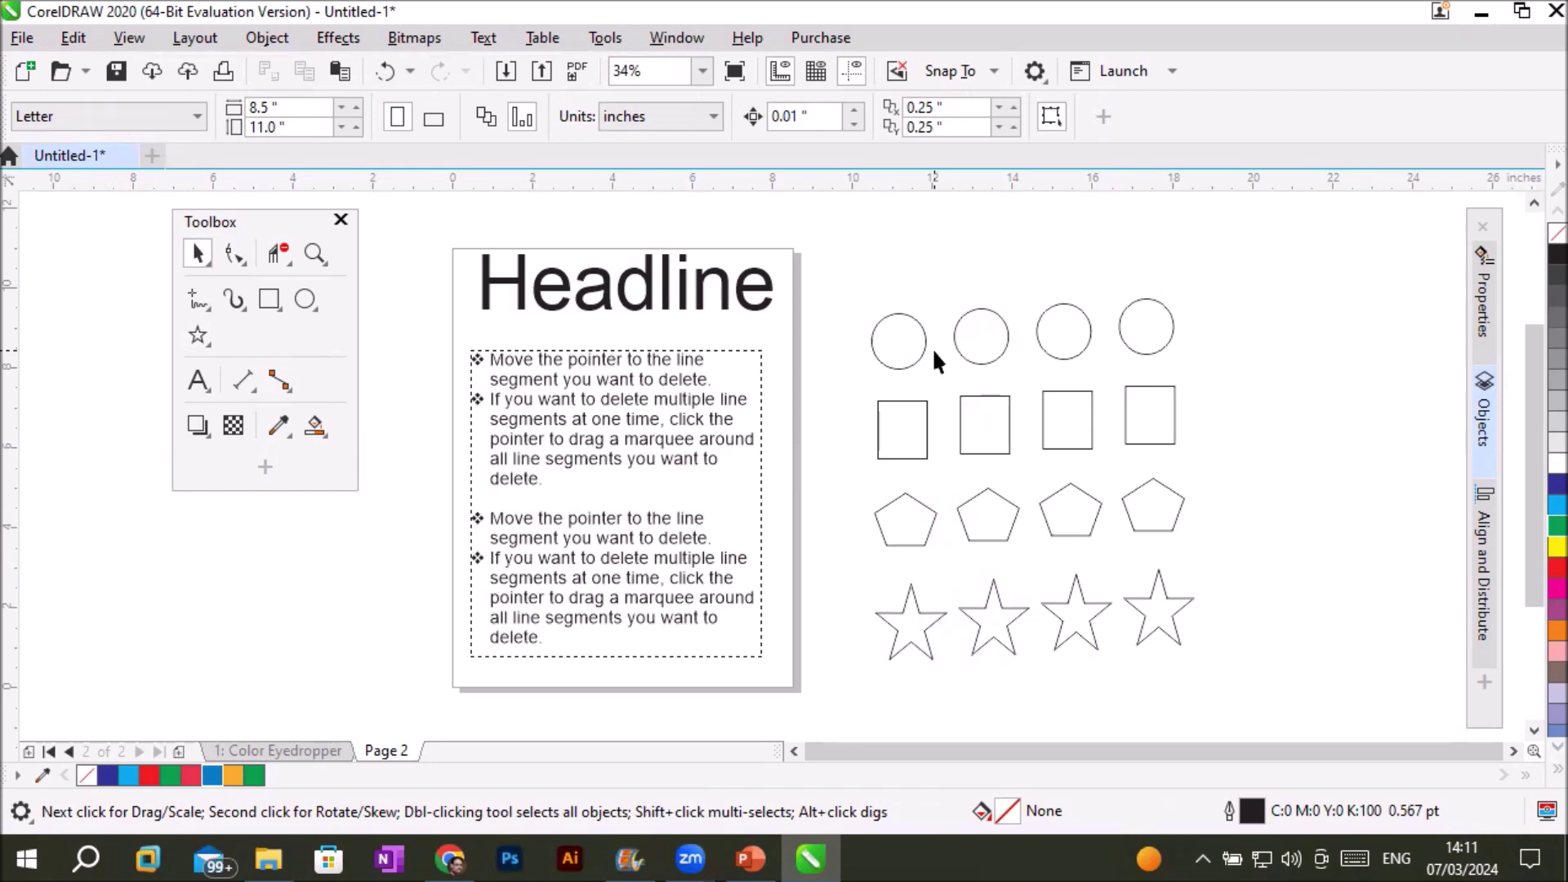
pyautogui.click(16, 38)
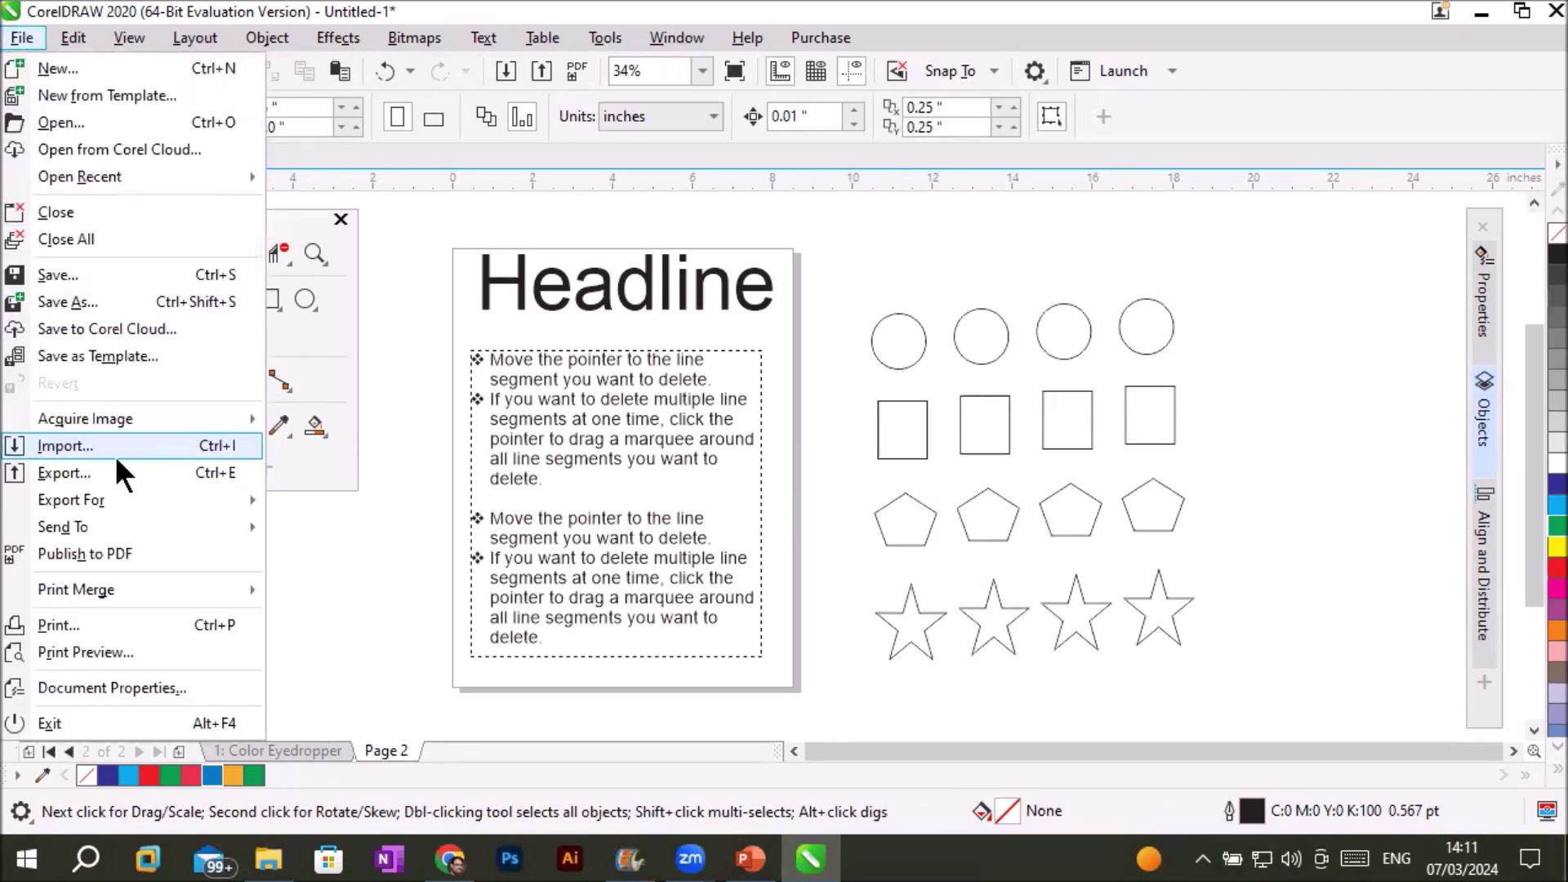
pyautogui.click(70, 447)
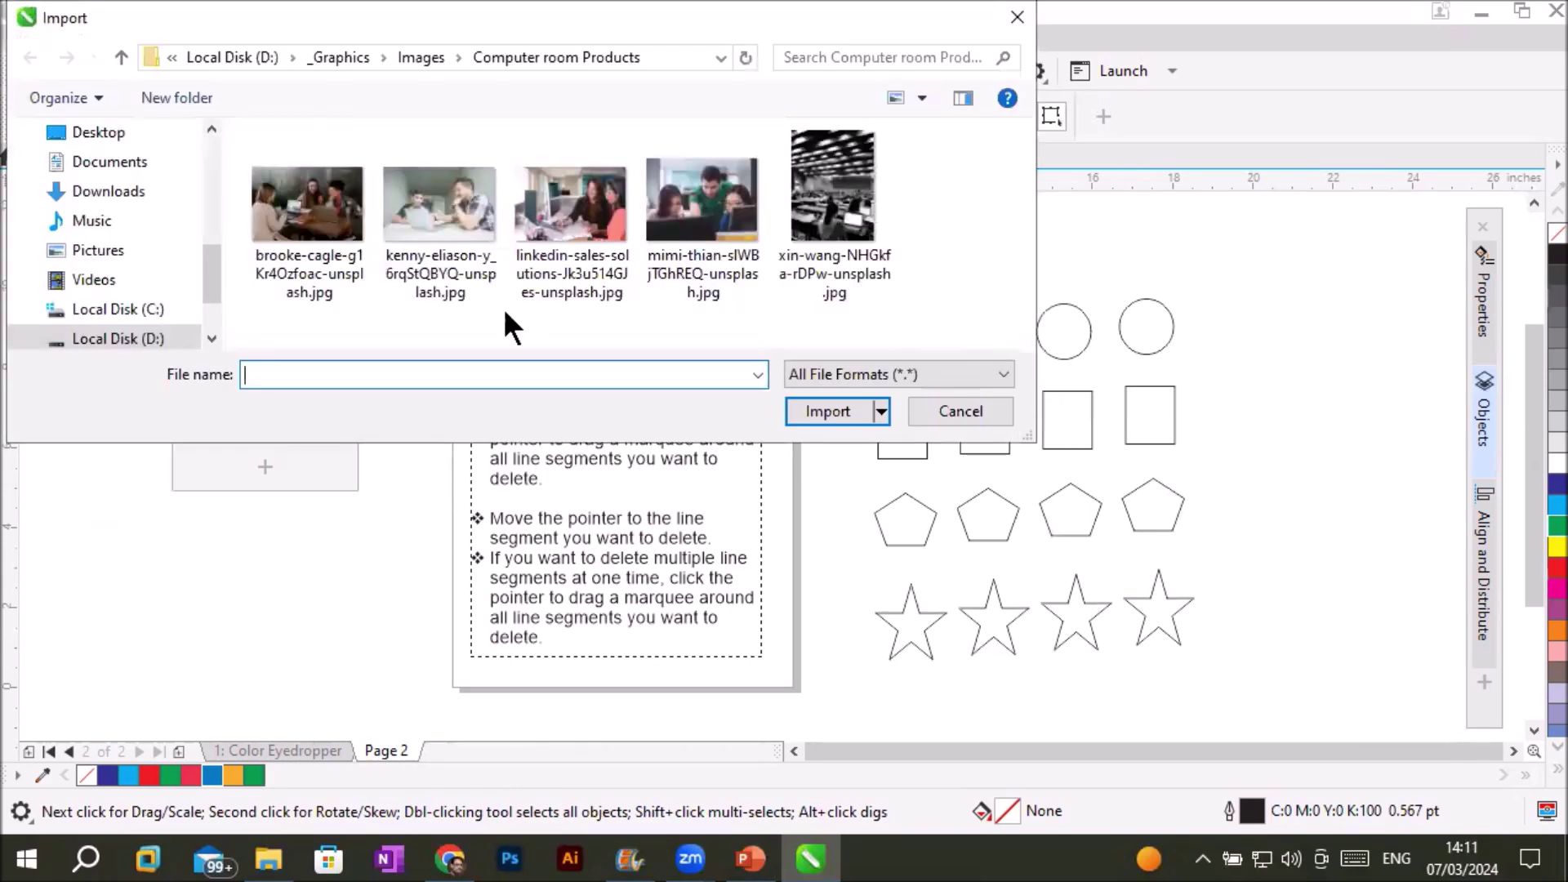
pyautogui.click(428, 57)
pyautogui.click(774, 276)
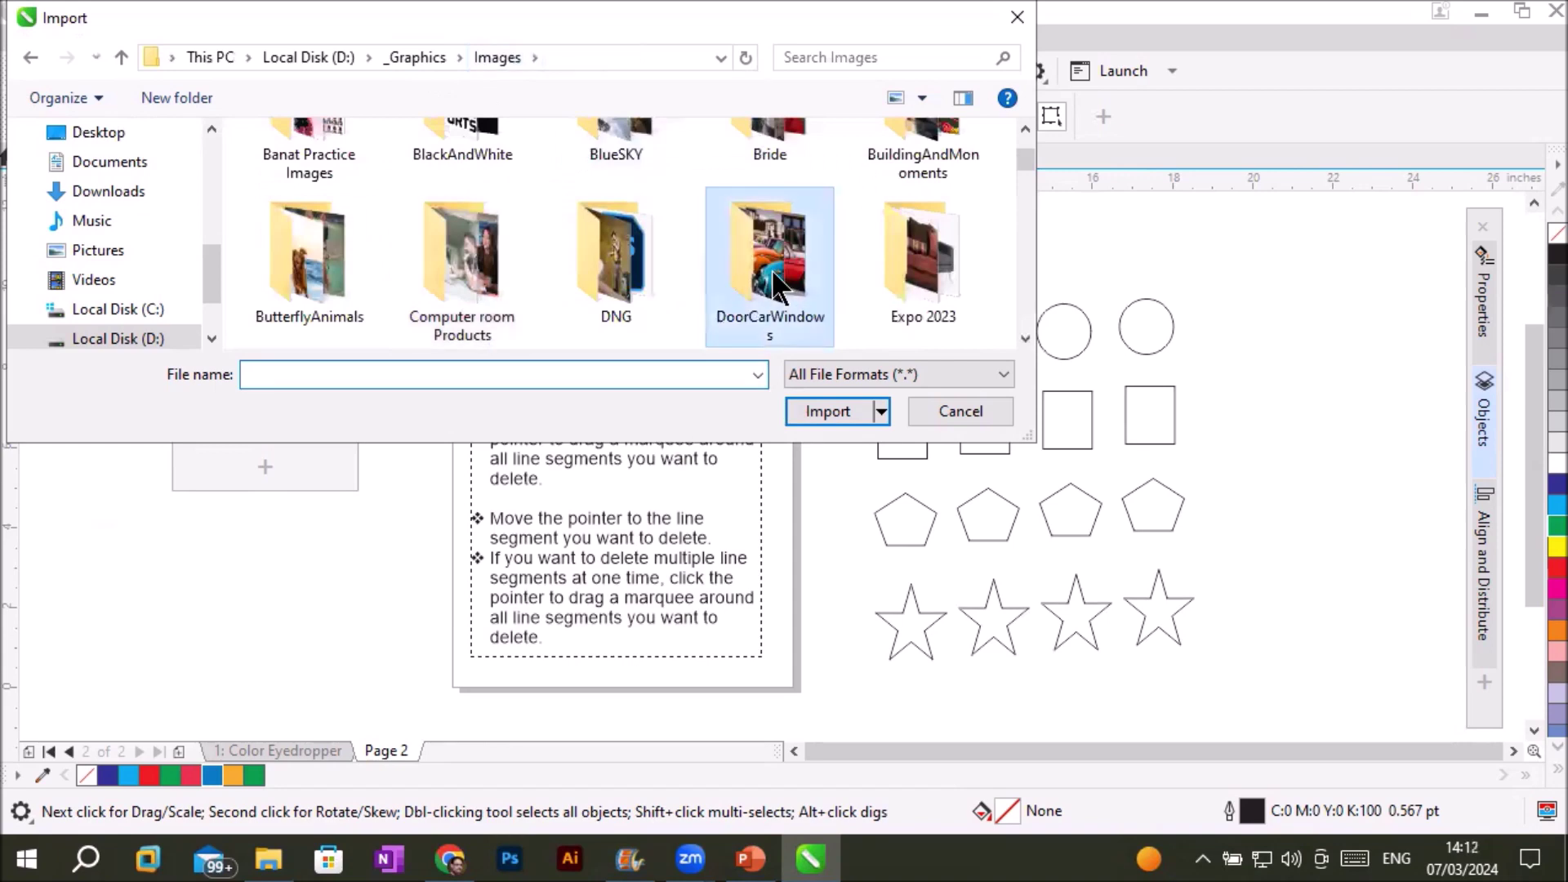
pyautogui.doubleClick(774, 276)
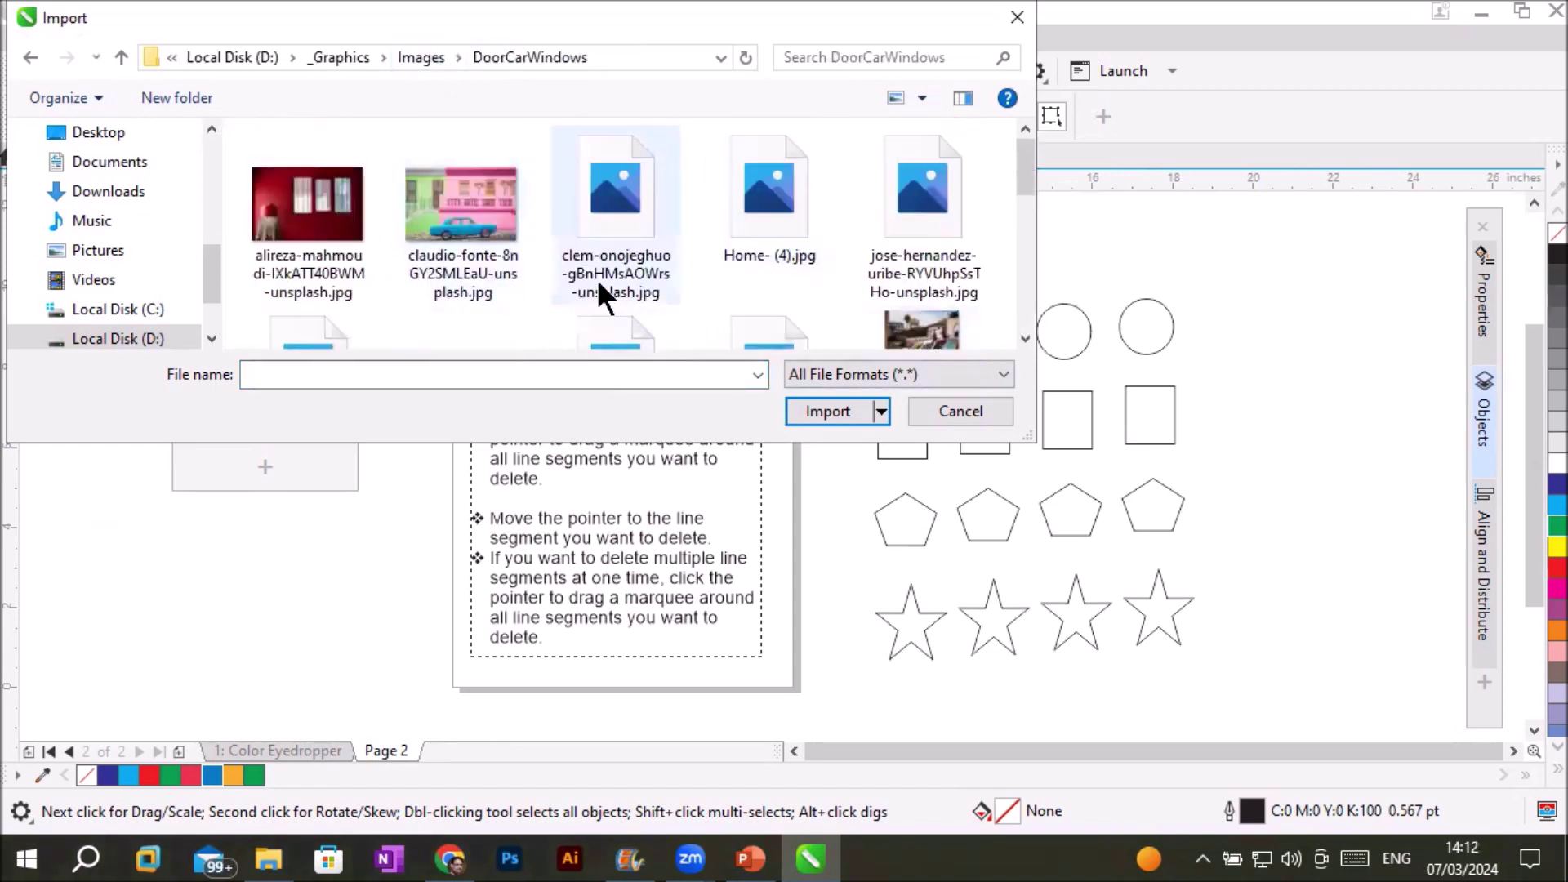
pyautogui.scroll(-2, 596, 278)
pyautogui.doubleClick(940, 219)
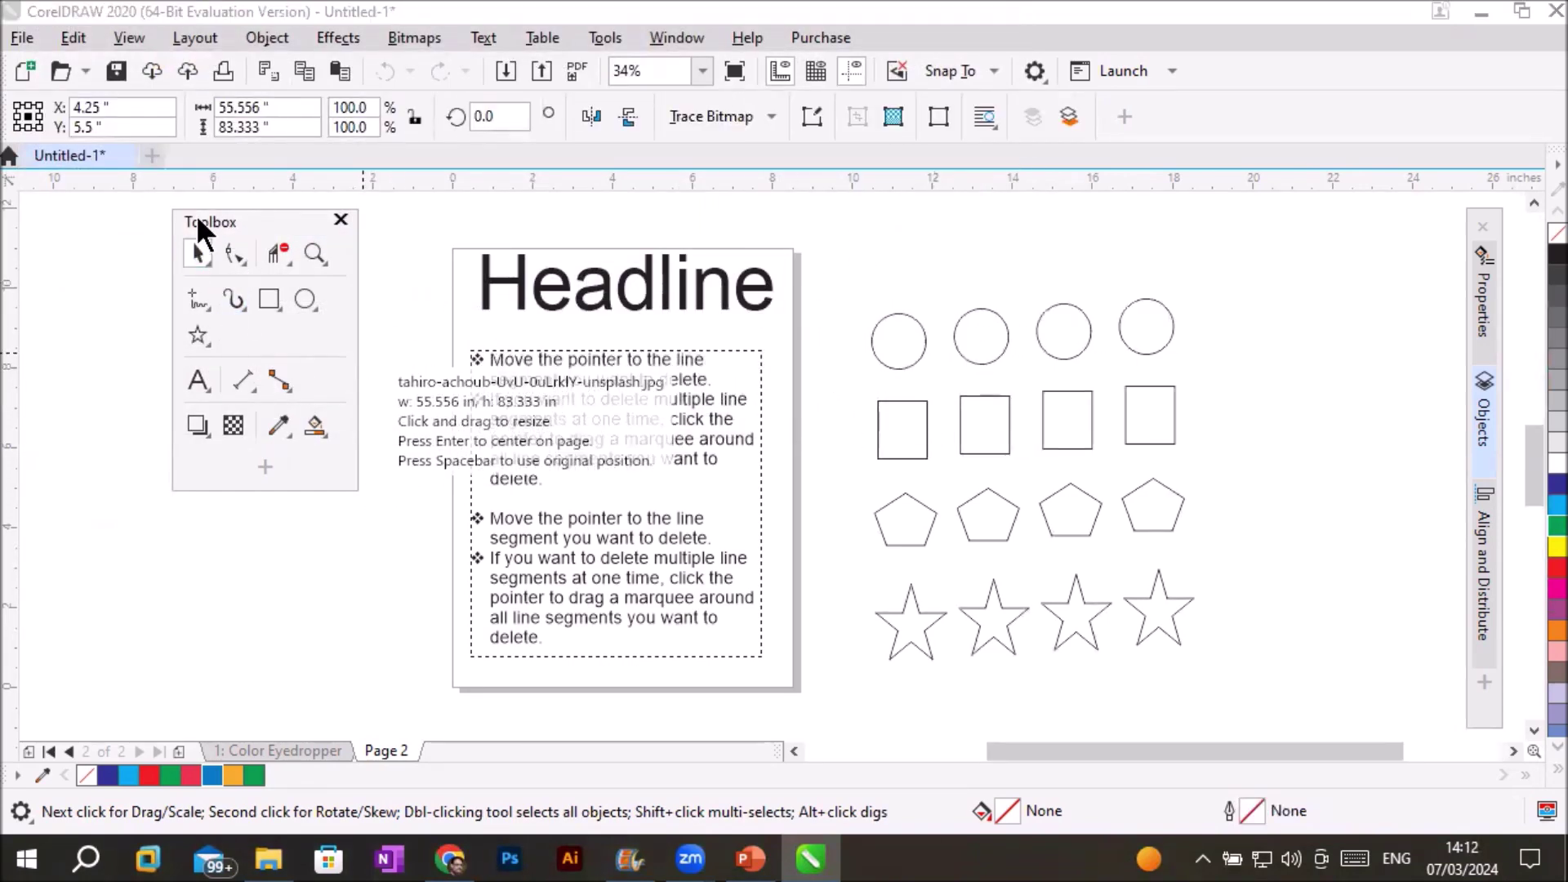
pyautogui.moveTo(196, 214); pyautogui.dragTo(40, 214)
pyautogui.moveTo(257, 362); pyautogui.dragTo(484, 693)
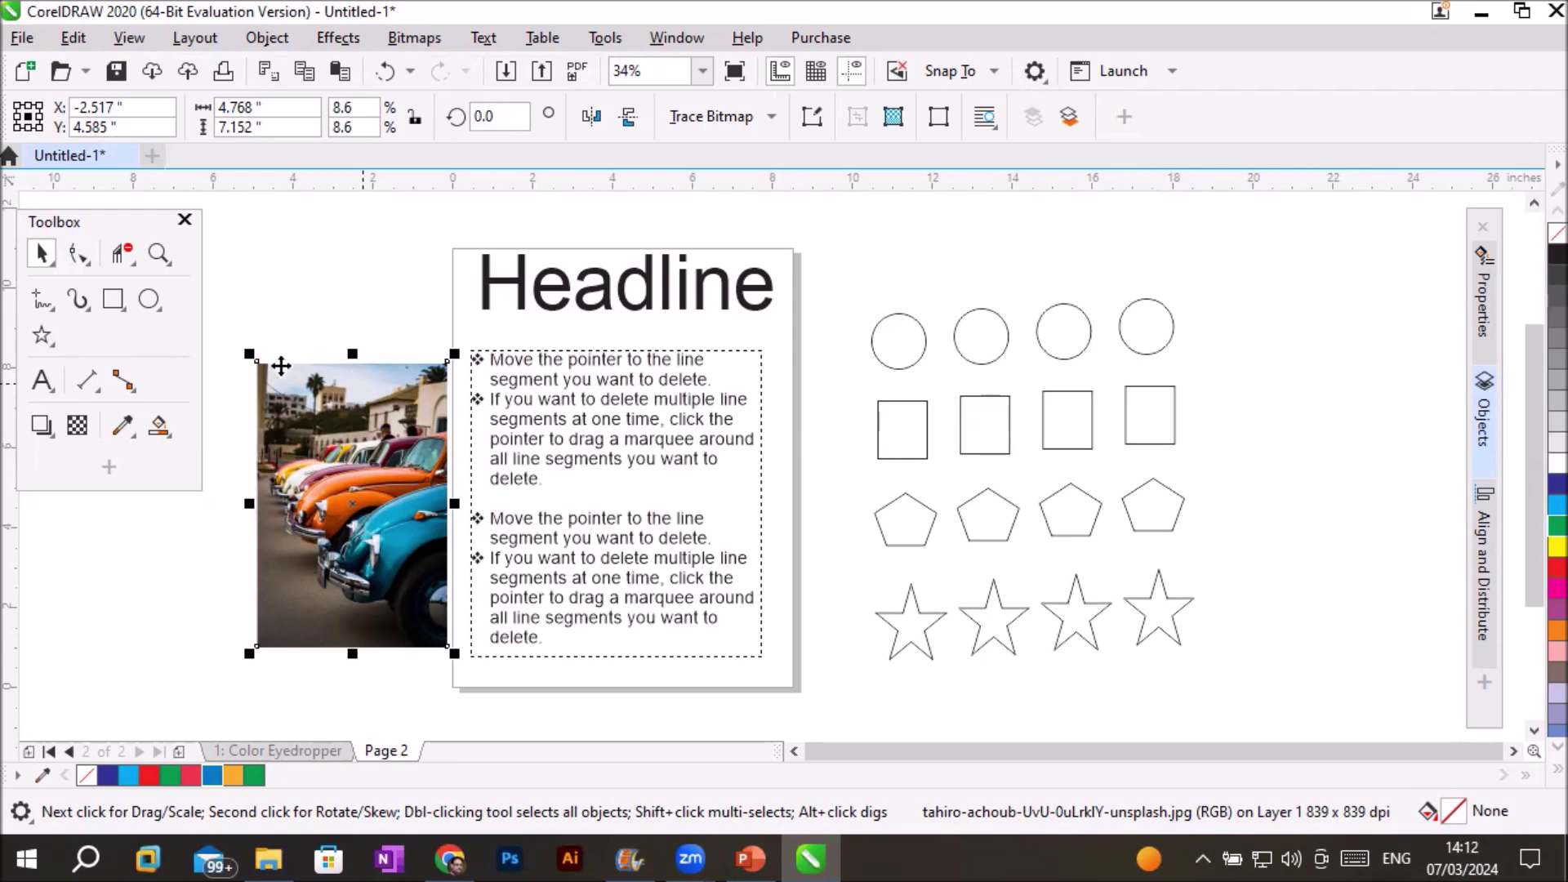
# Examine the pixel colours of the blue car's bodywork with the Color Eyedropper at the 1 x 1 sample size
pyautogui.click(120, 424)
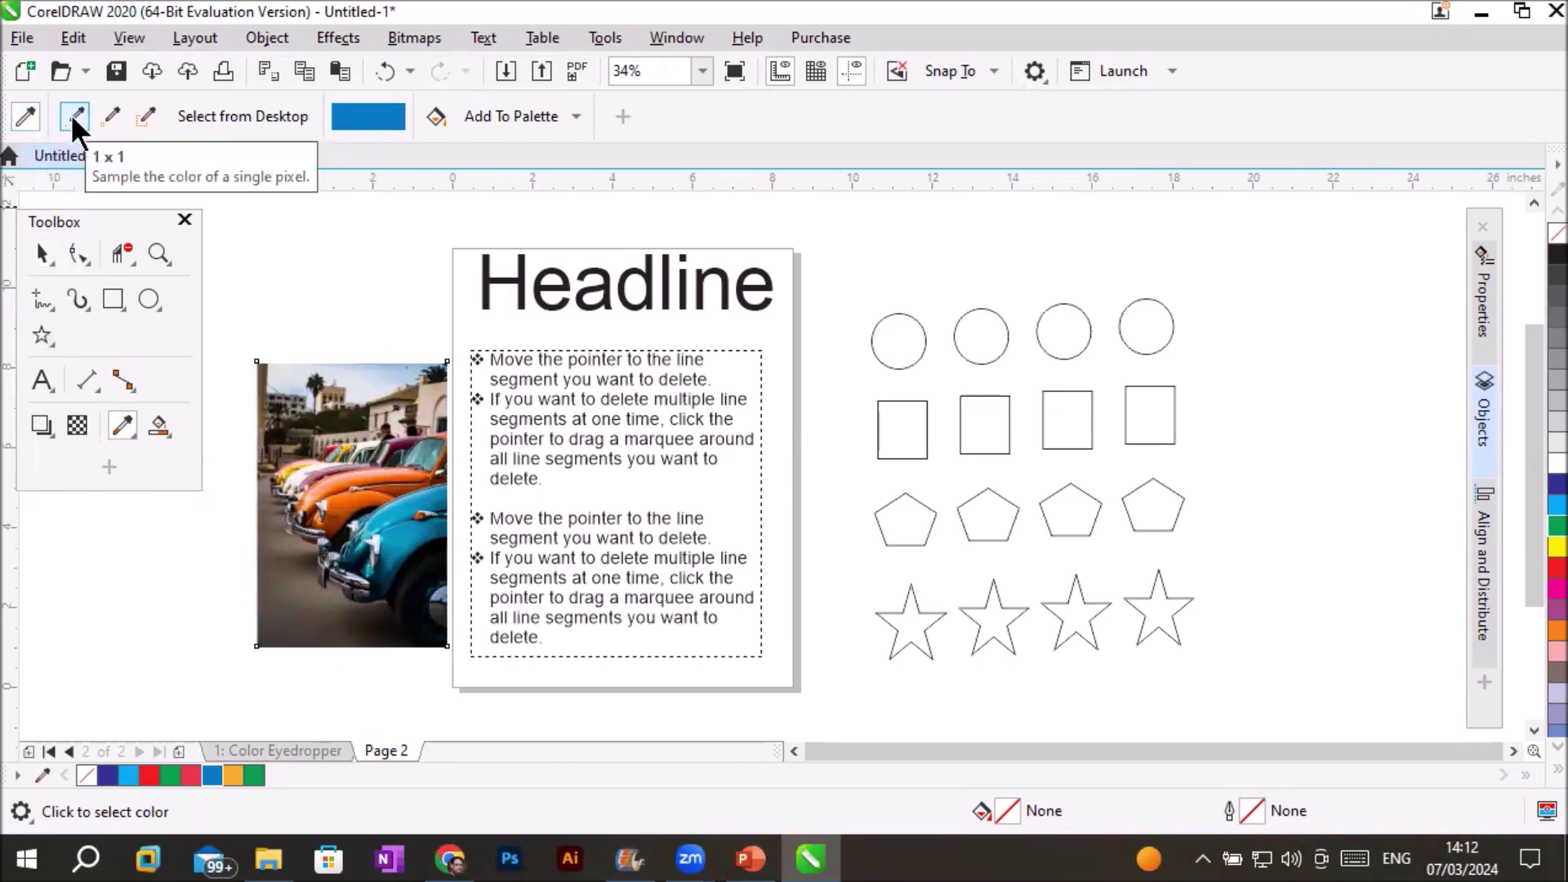
pyautogui.scroll(2, 396, 561)
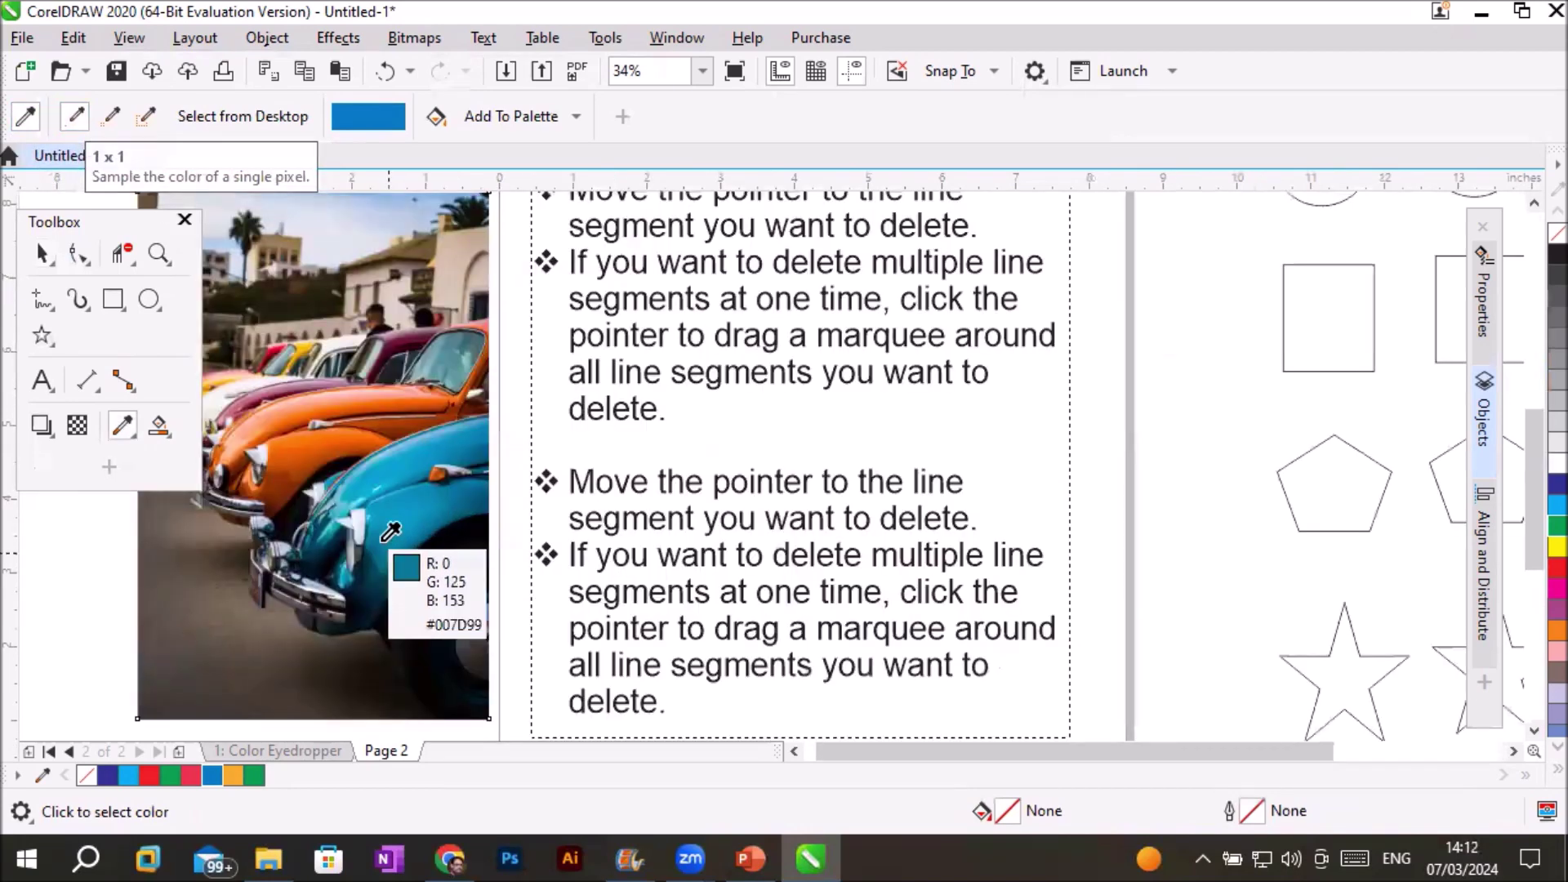
pyautogui.scroll(5, 378, 478)
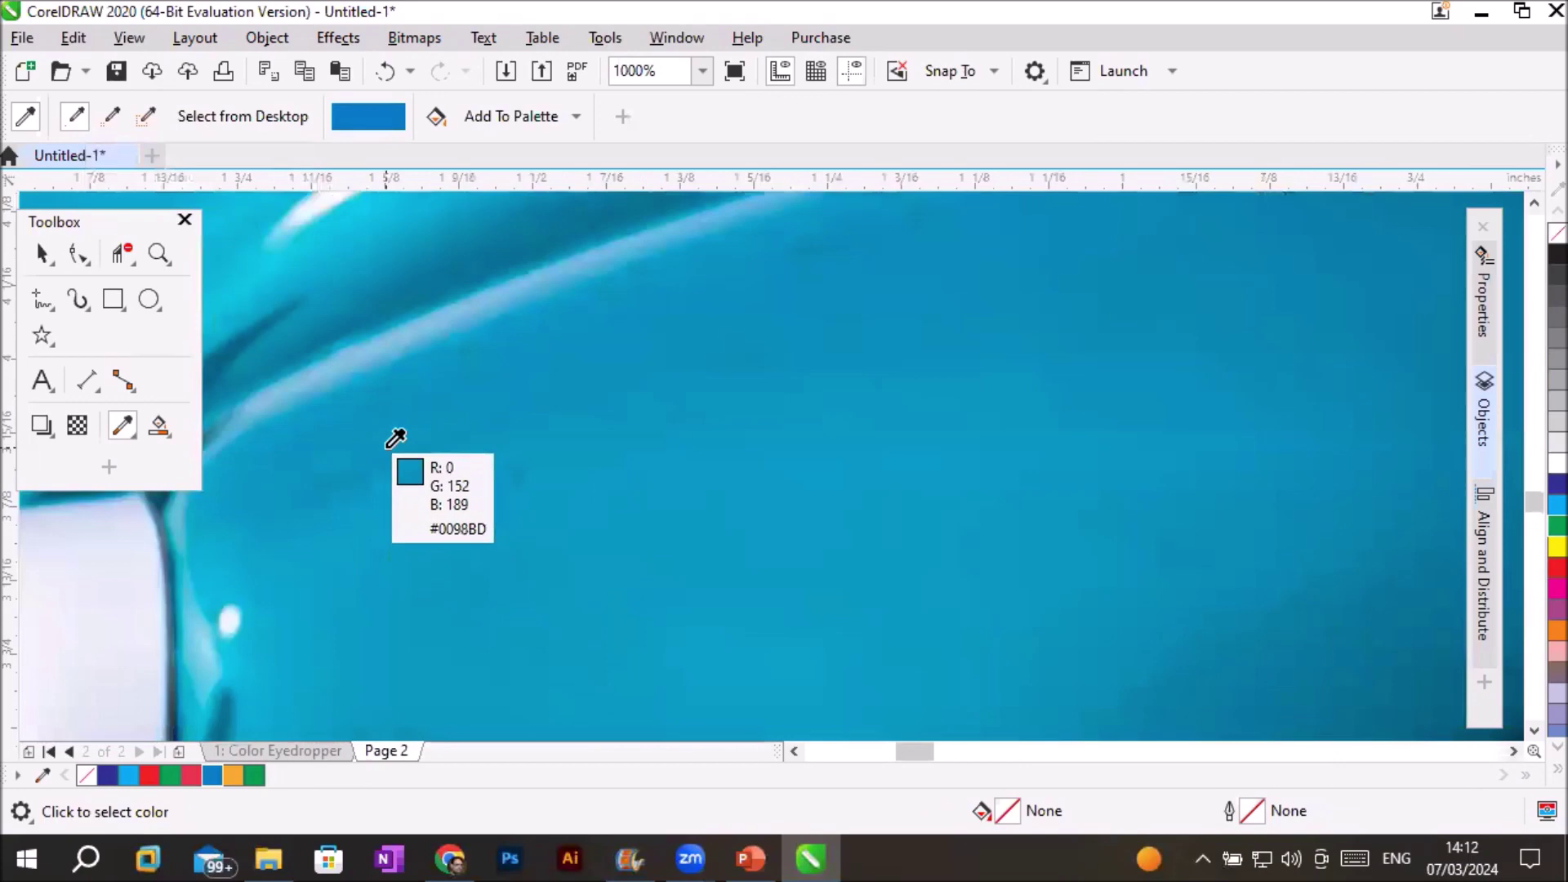
pyautogui.scroll(5, 395, 440)
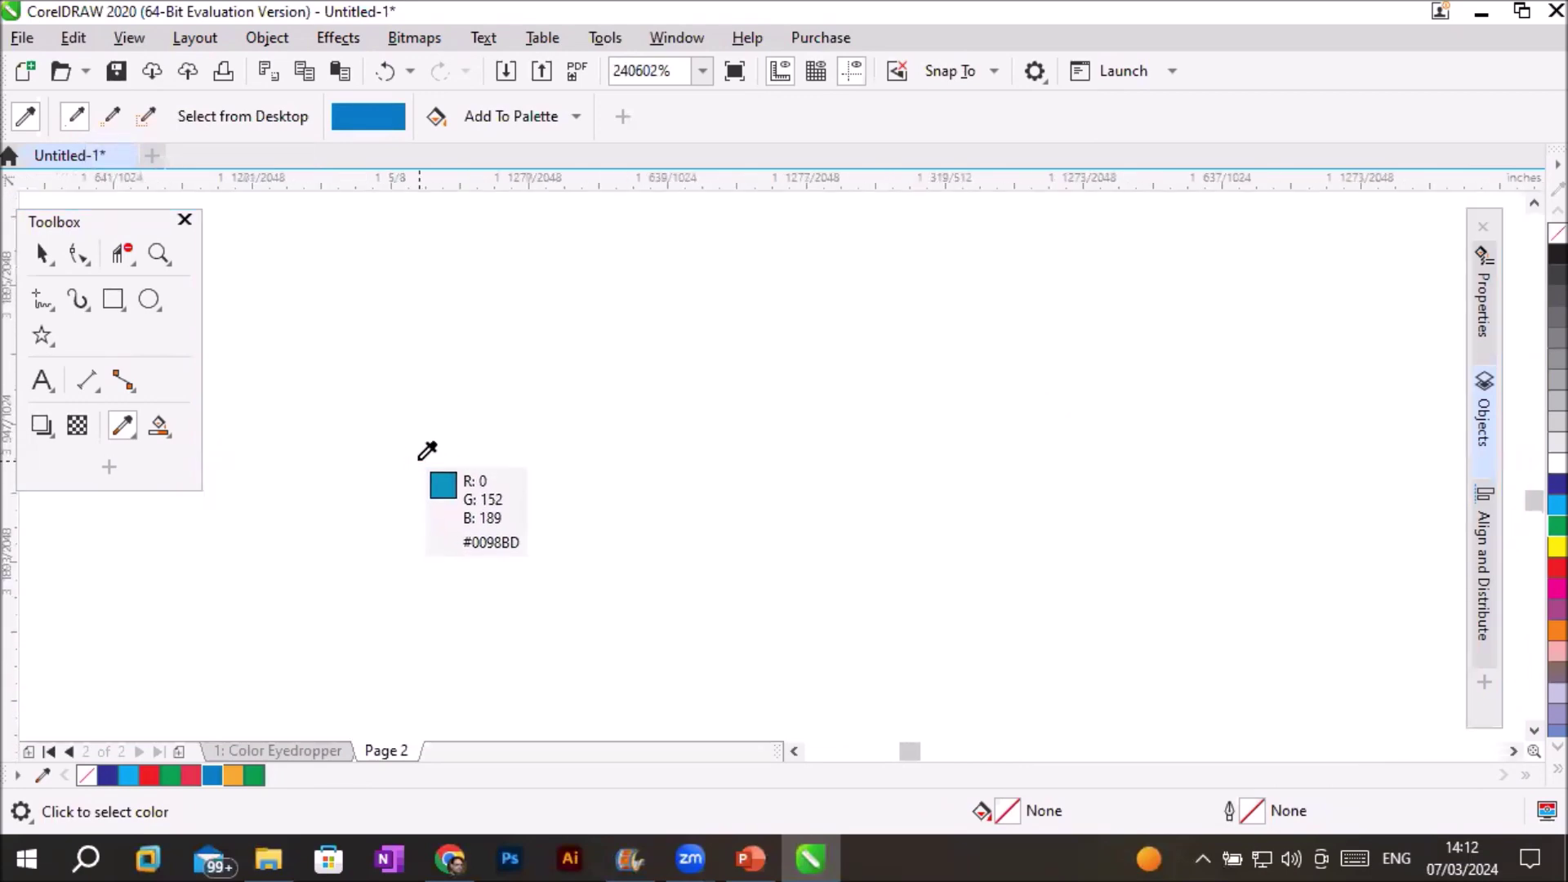
pyautogui.scroll(-2, 427, 455)
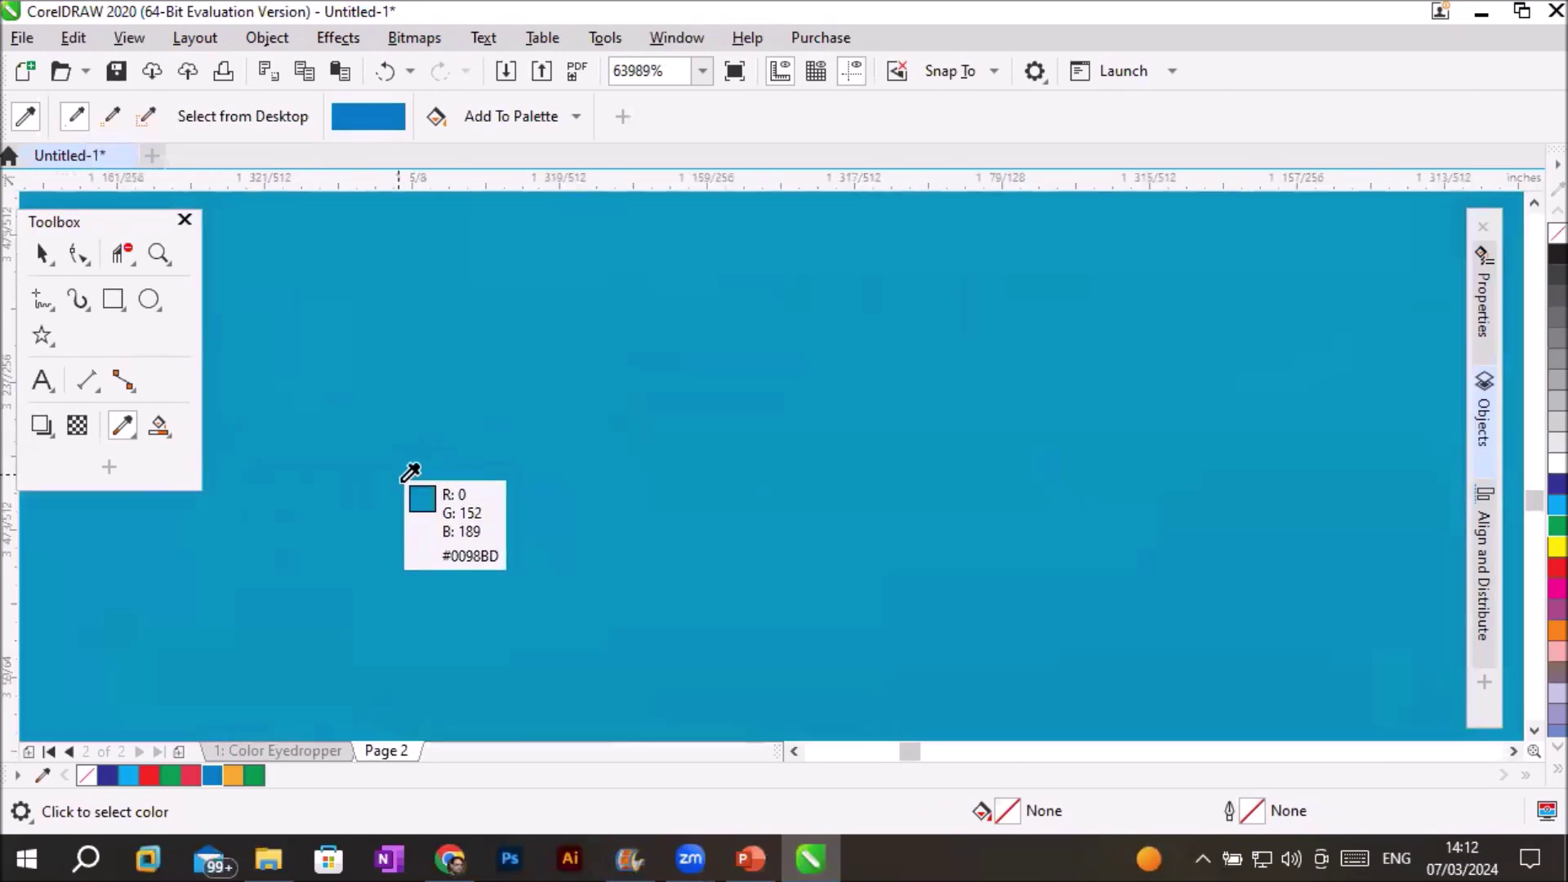
pyautogui.scroll(2, 967, 581)
pyautogui.scroll(-1, 966, 581)
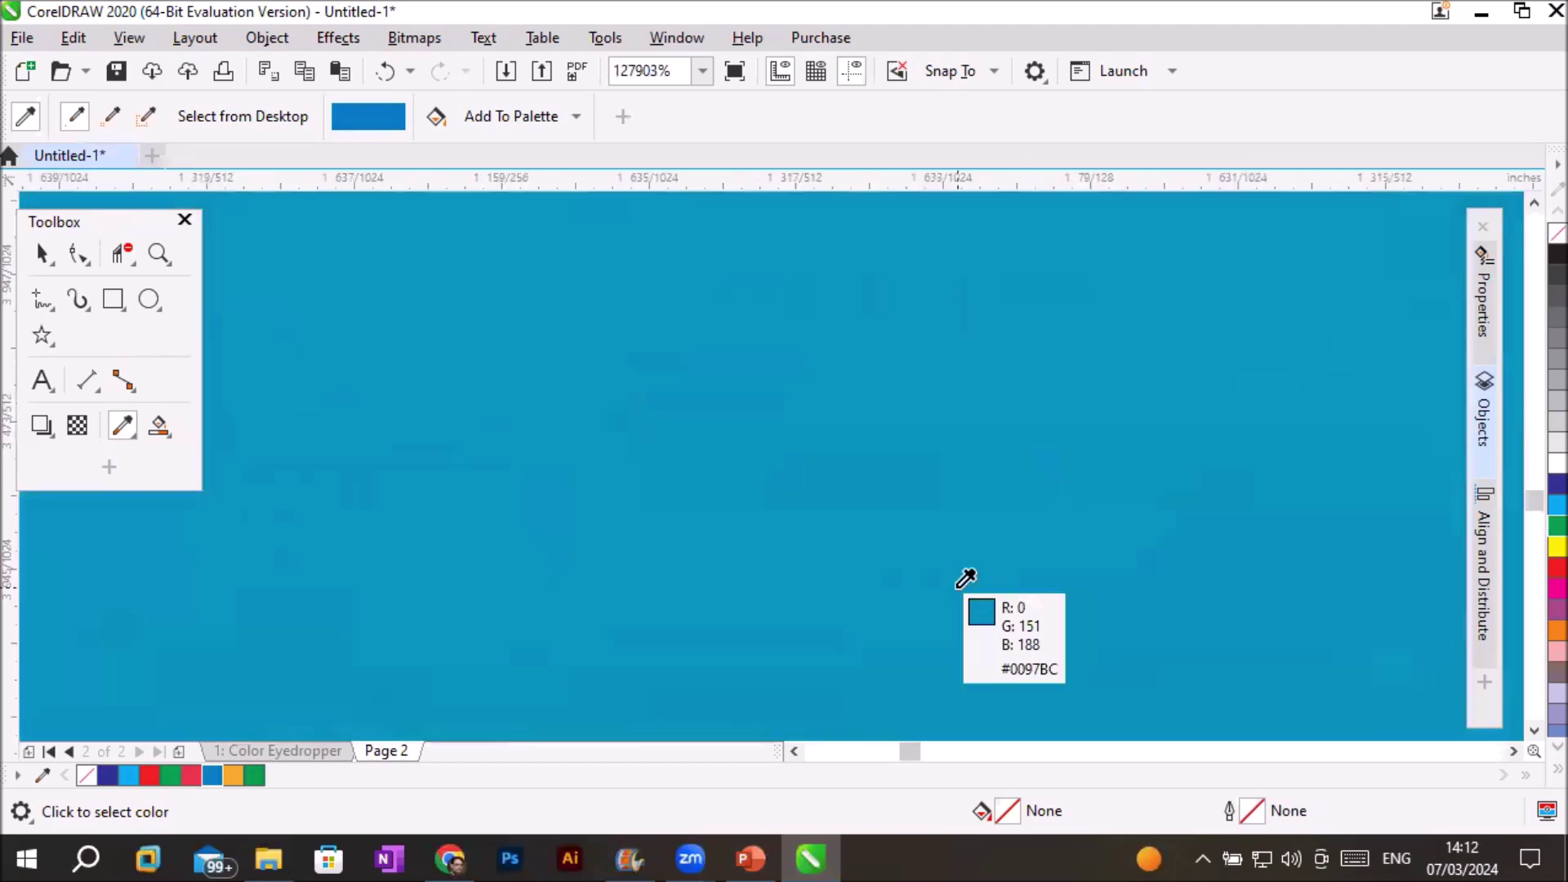
pyautogui.scroll(1, 699, 490)
pyautogui.scroll(-3, 702, 487)
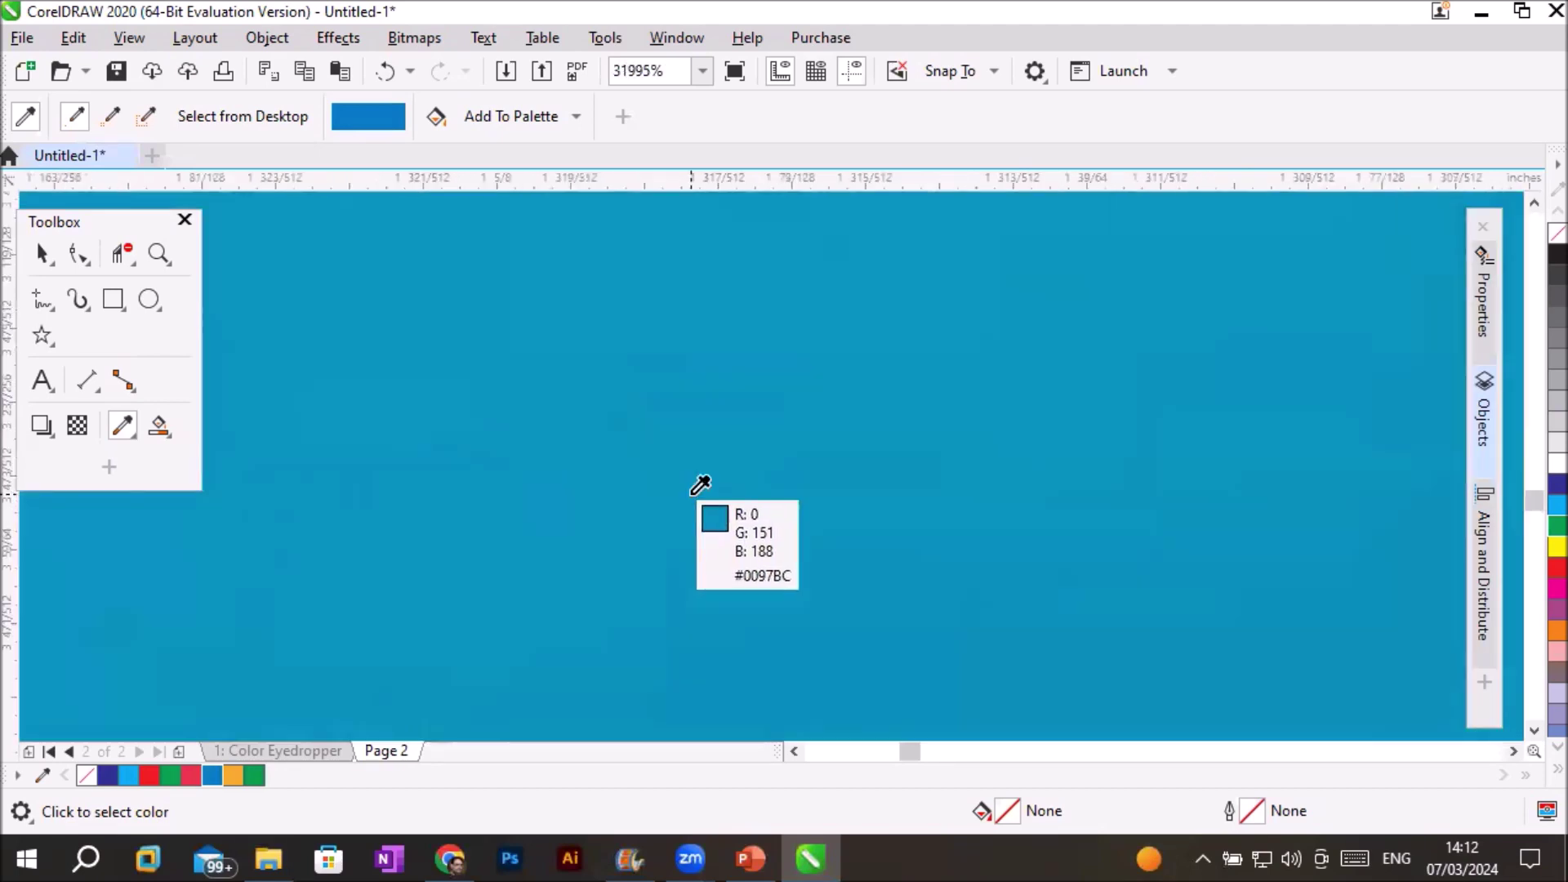
pyautogui.scroll(-2, 585, 439)
pyautogui.scroll(-2, 585, 433)
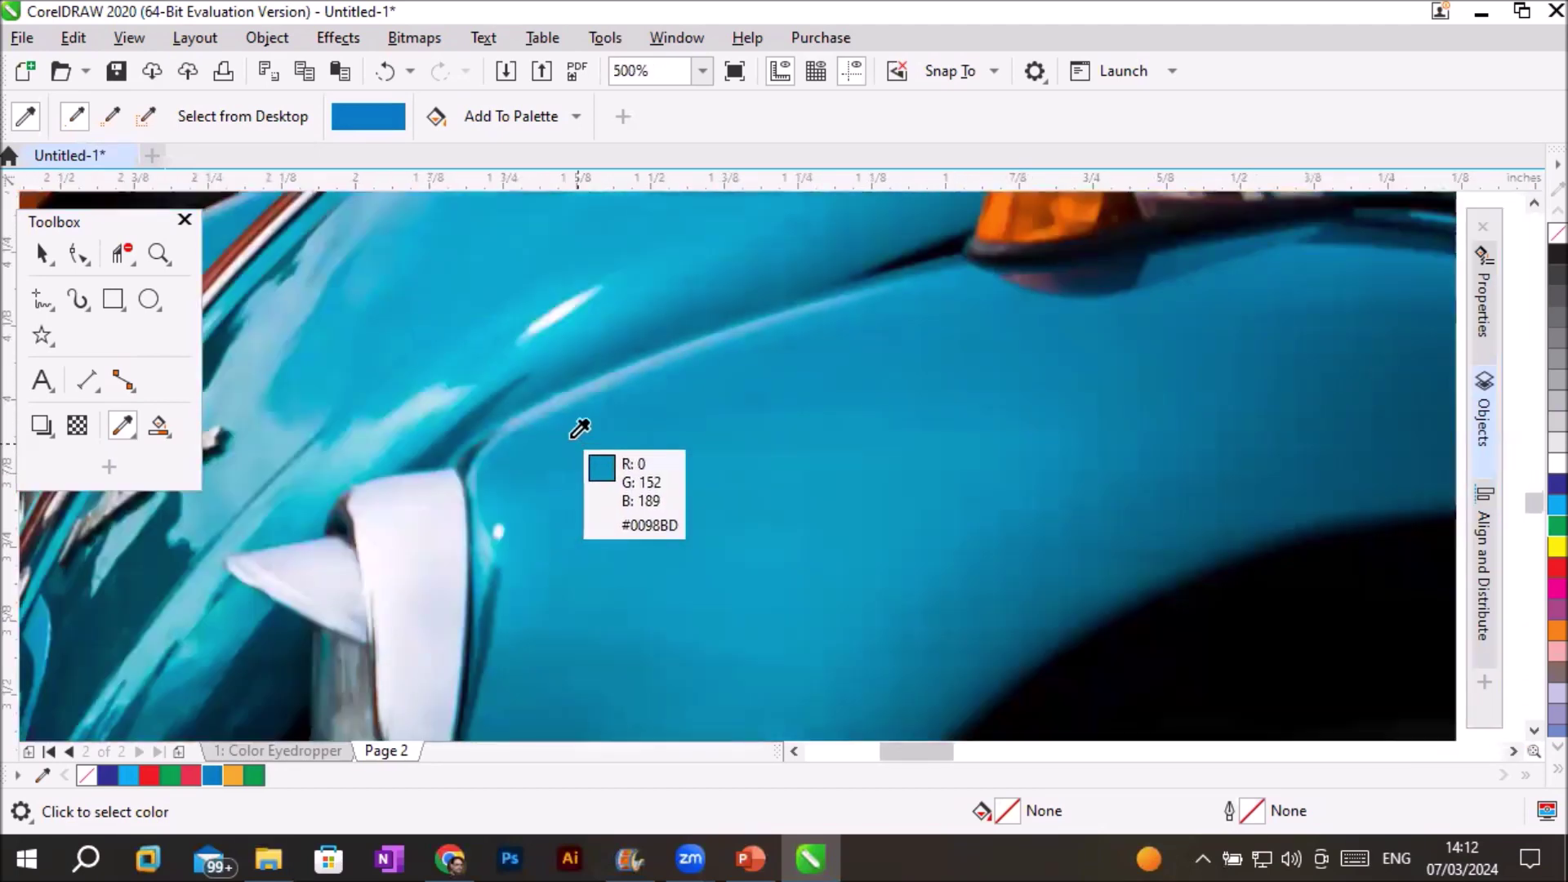
pyautogui.scroll(1, 413, 395)
pyautogui.scroll(2, 410, 401)
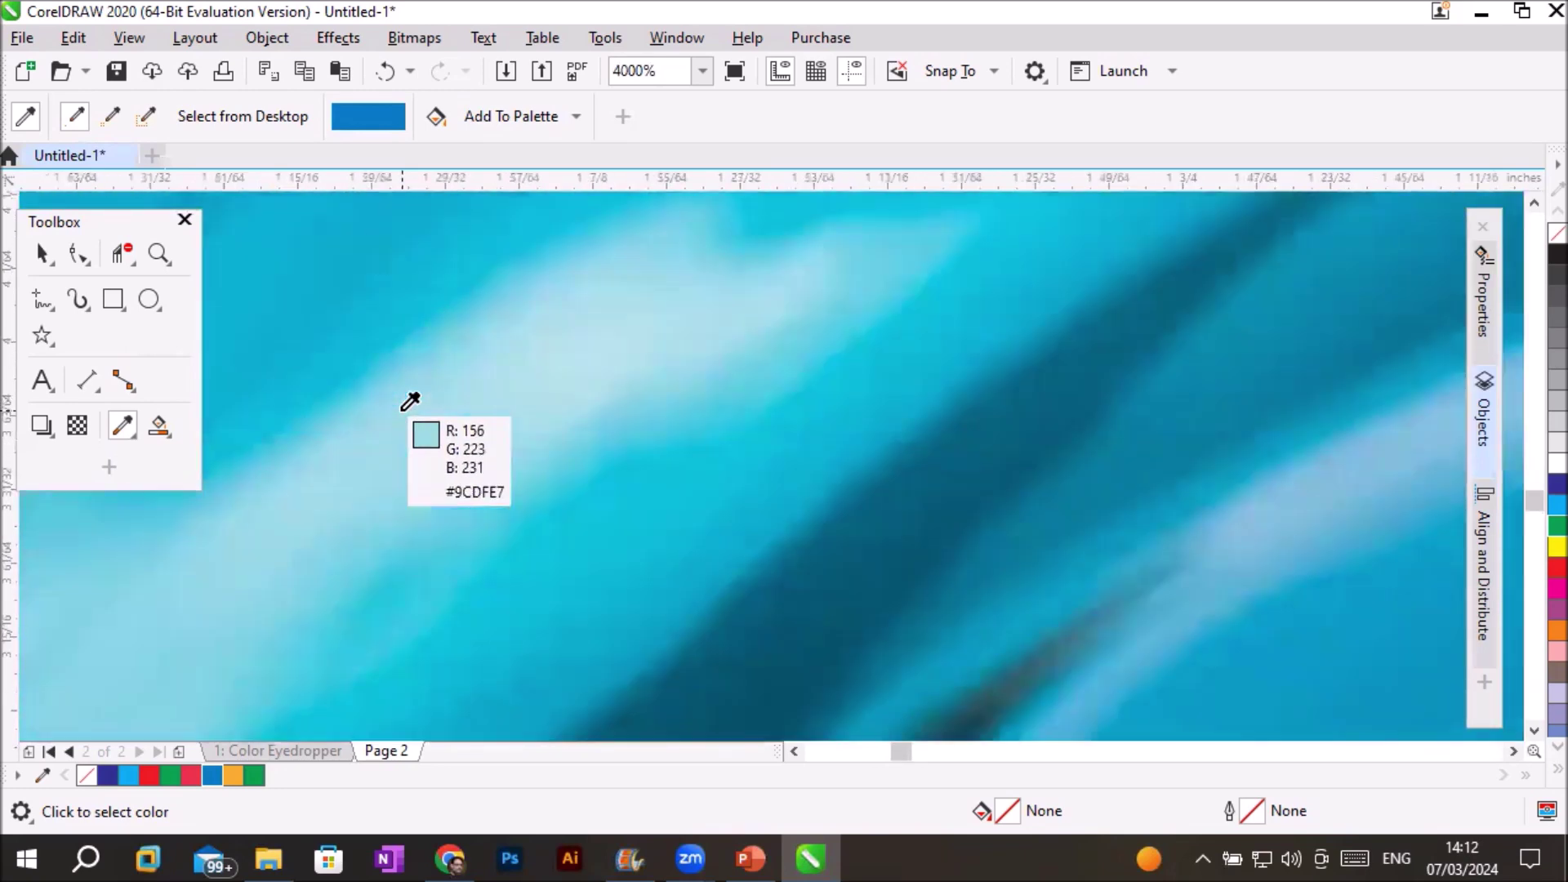
pyautogui.scroll(-3, 415, 400)
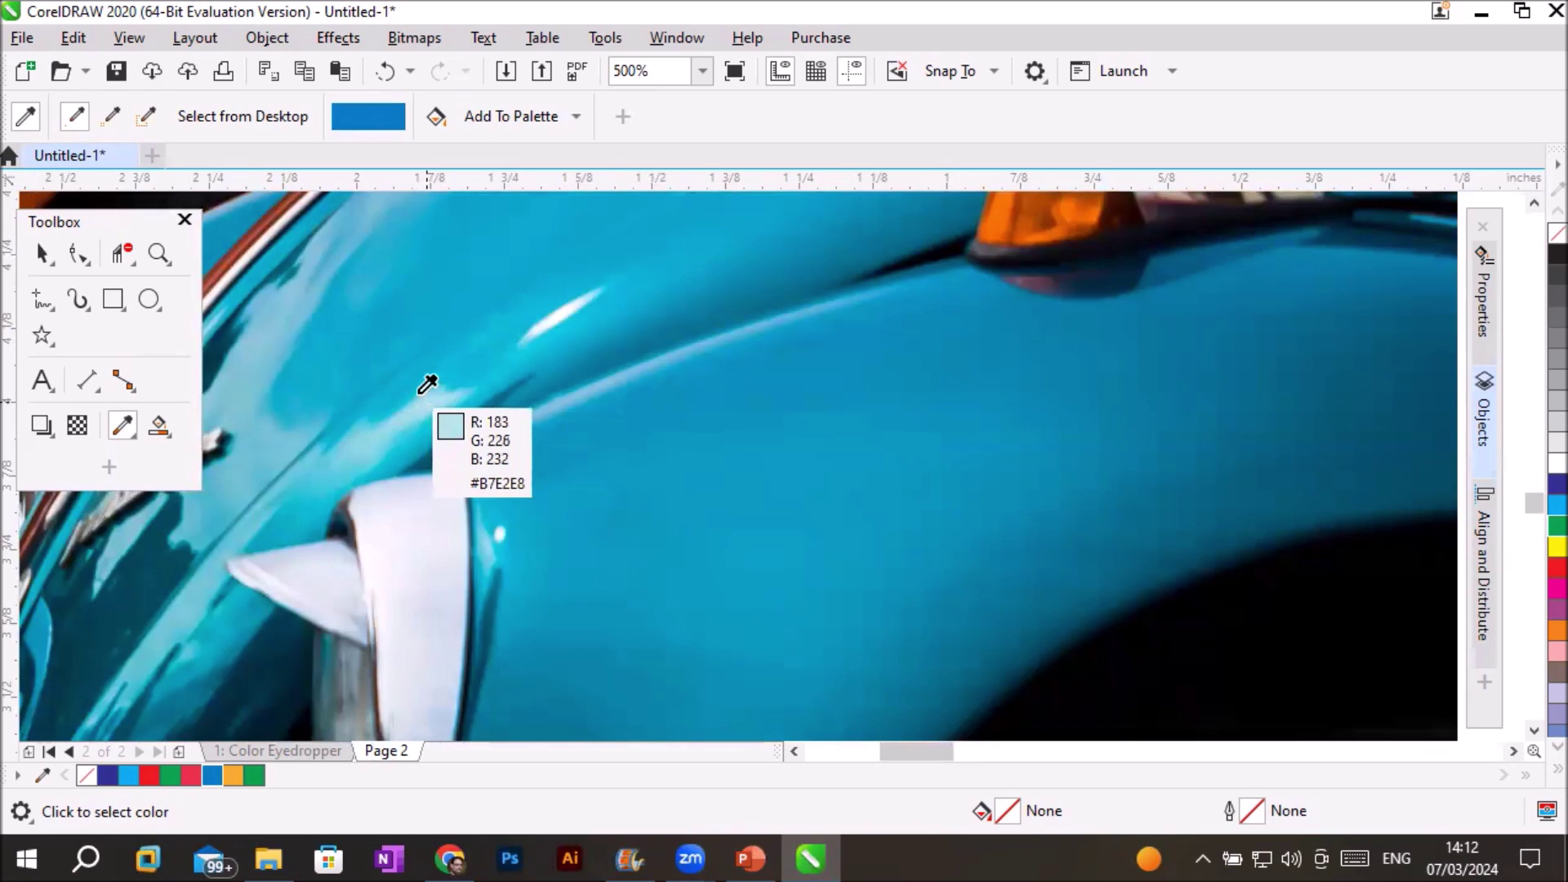
# Sample the blue car's bodywork with the largest sample size and fill the first circle, rectangle and pentagon with that colour
pyautogui.click(146, 116)
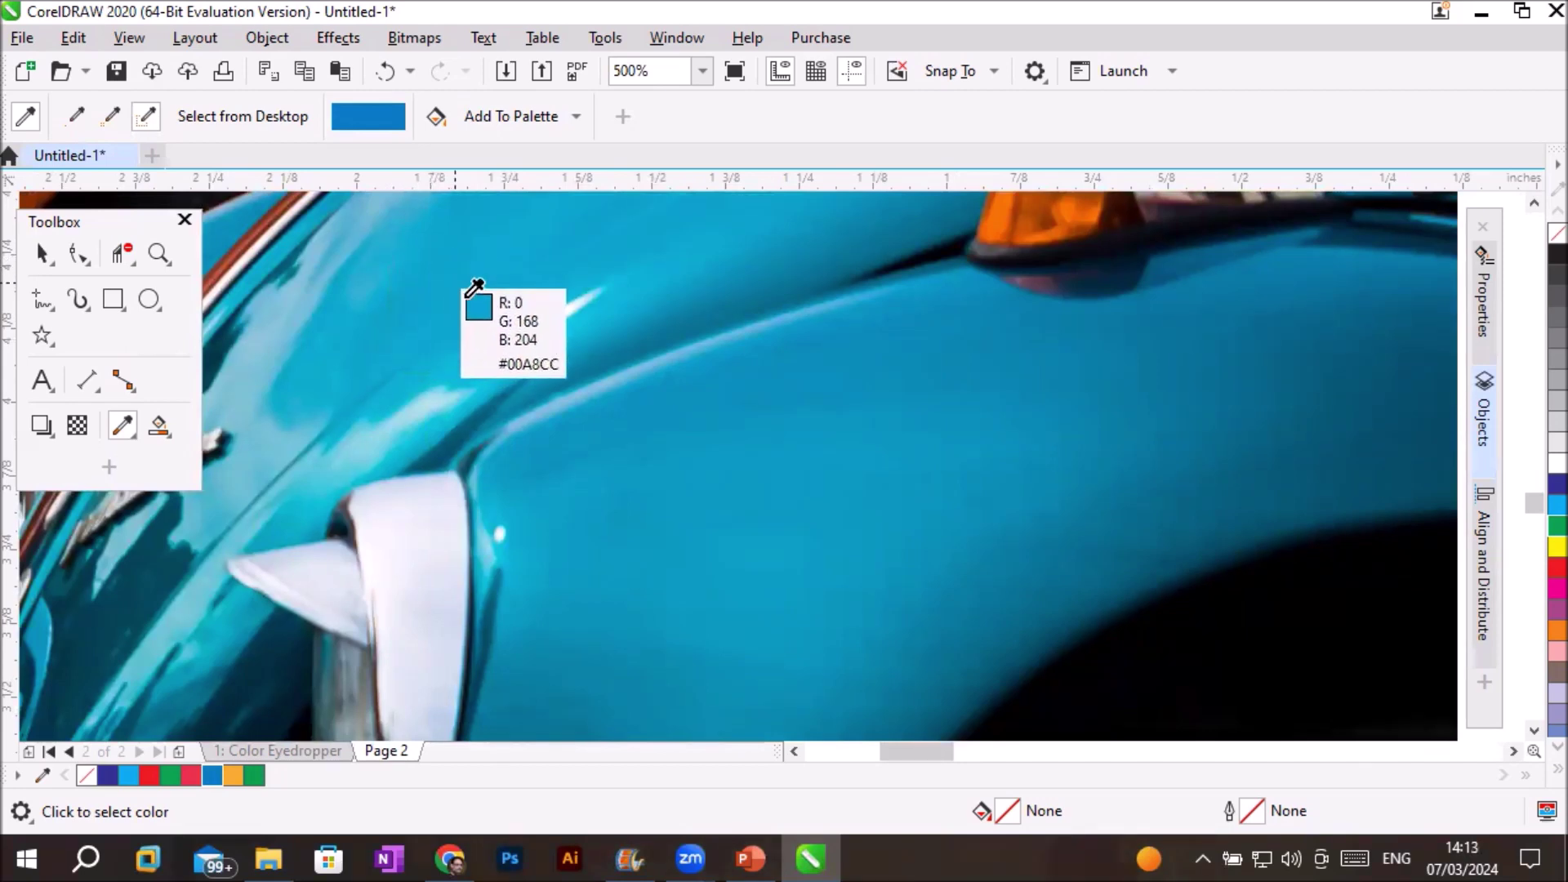
pyautogui.click(297, 340)
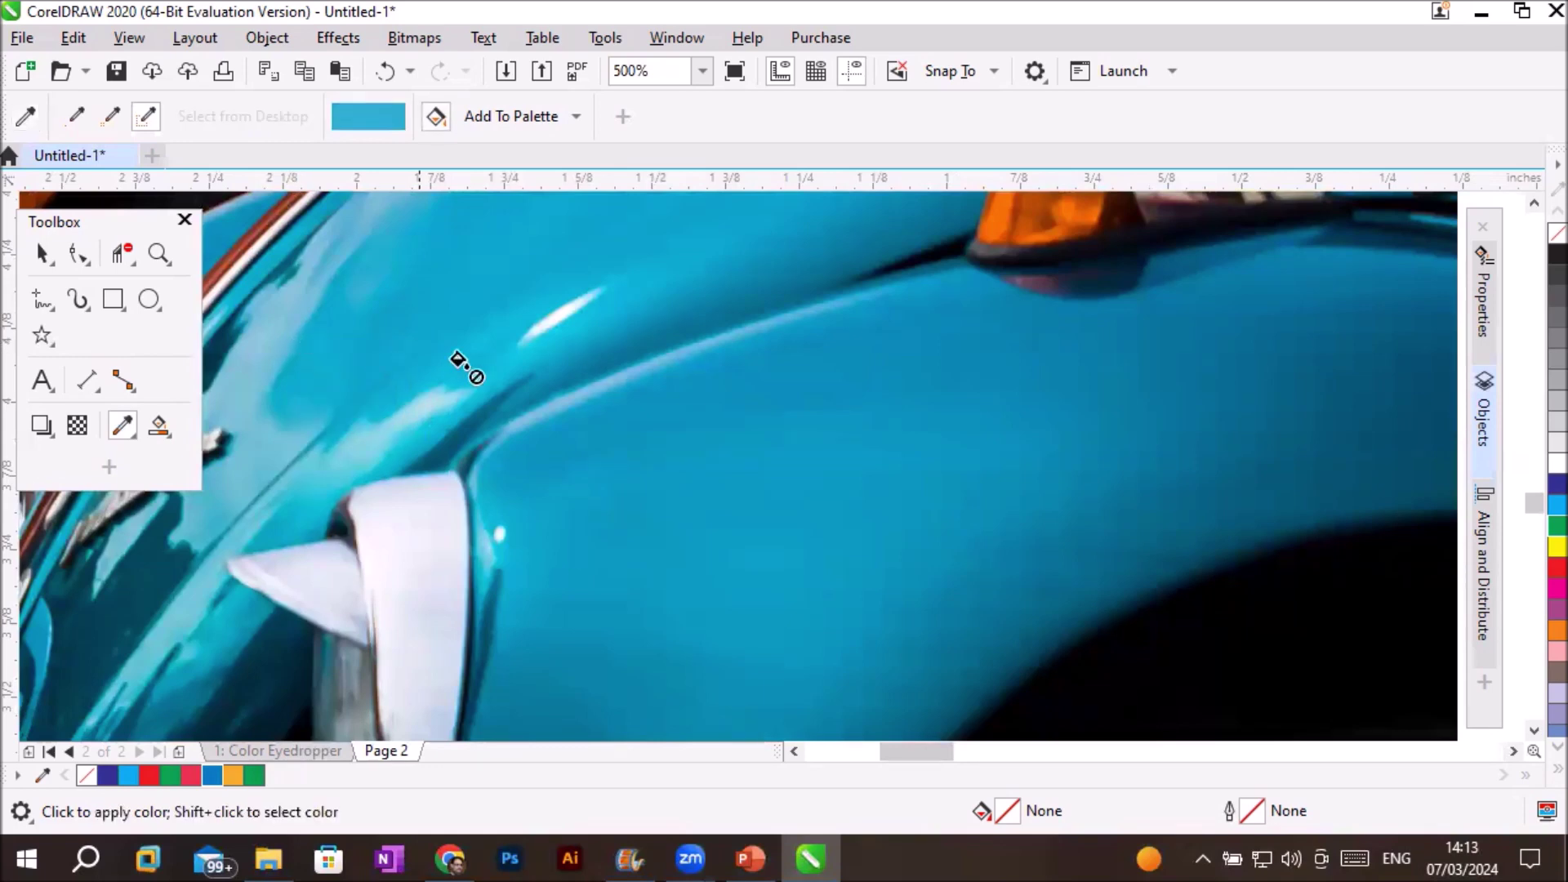
pyautogui.scroll(-10, 849, 439)
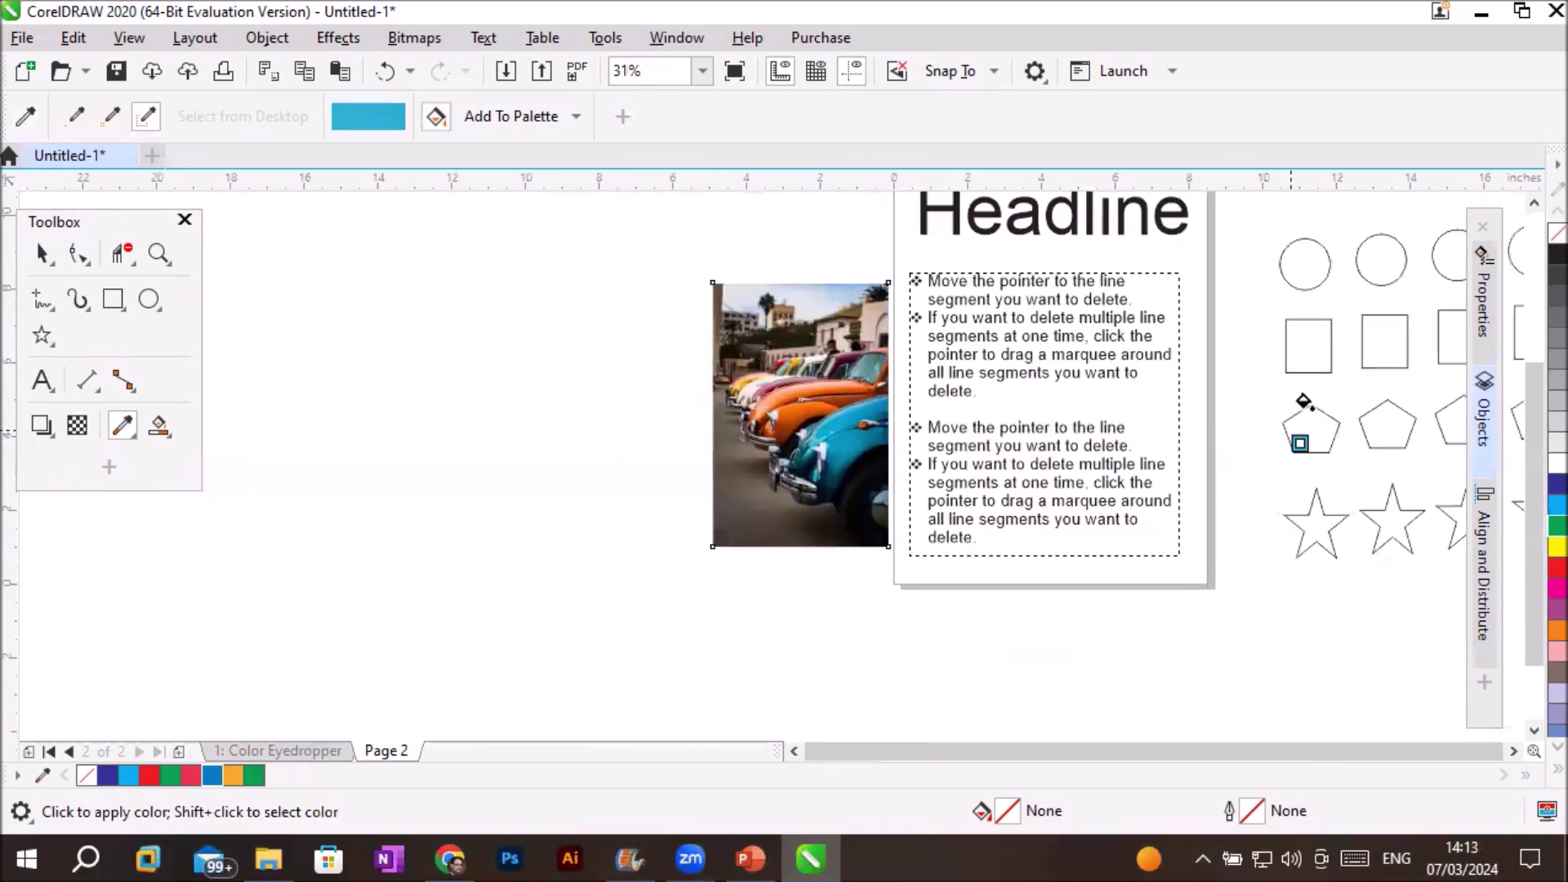
pyautogui.click(1513, 751)
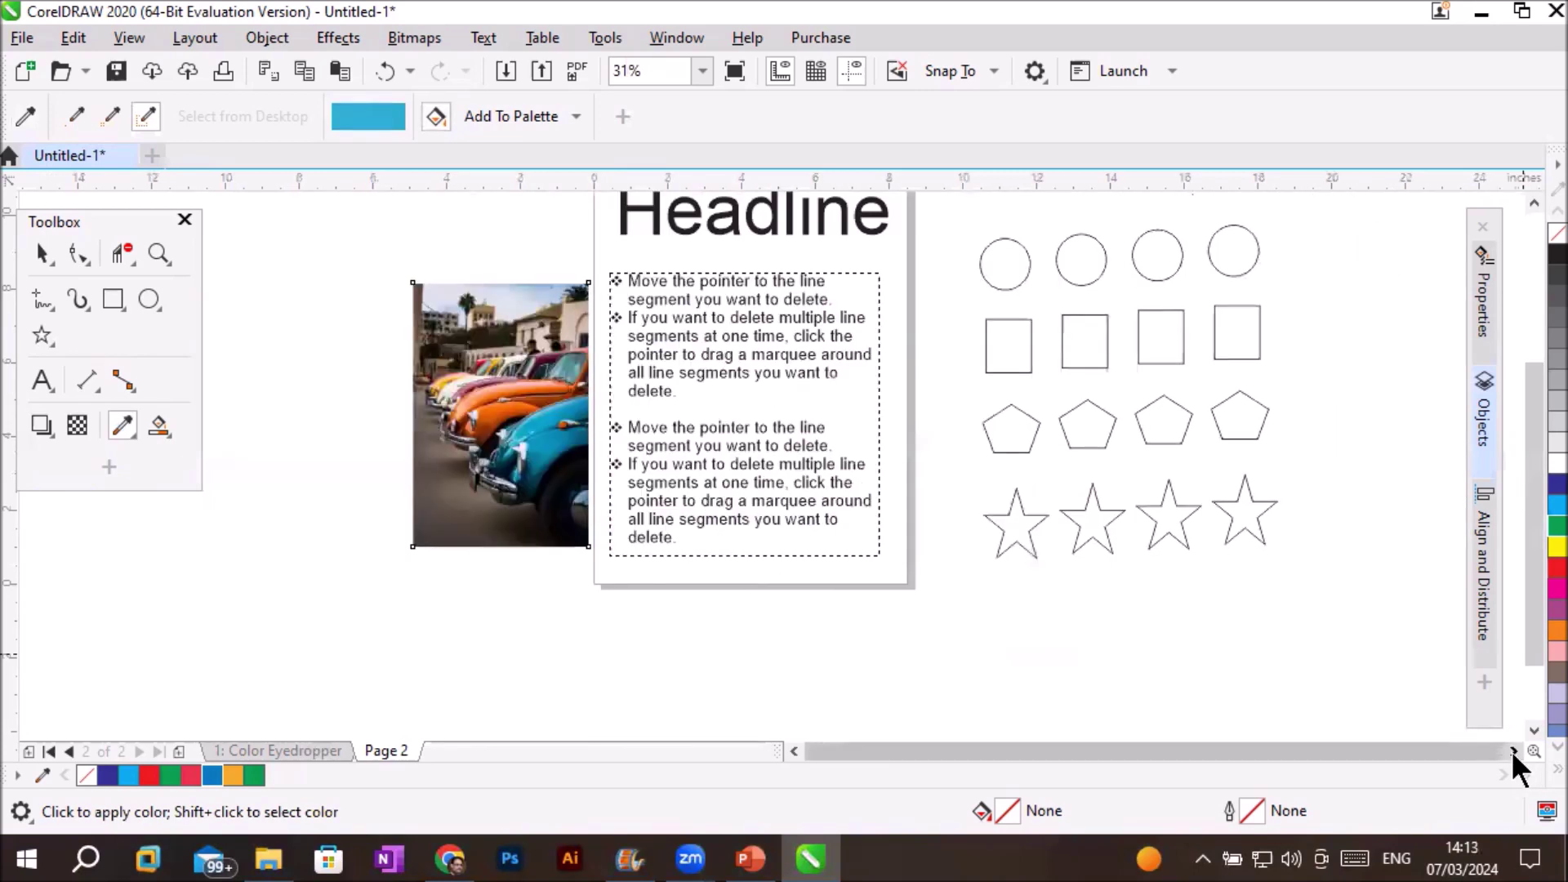
pyautogui.click(1001, 257)
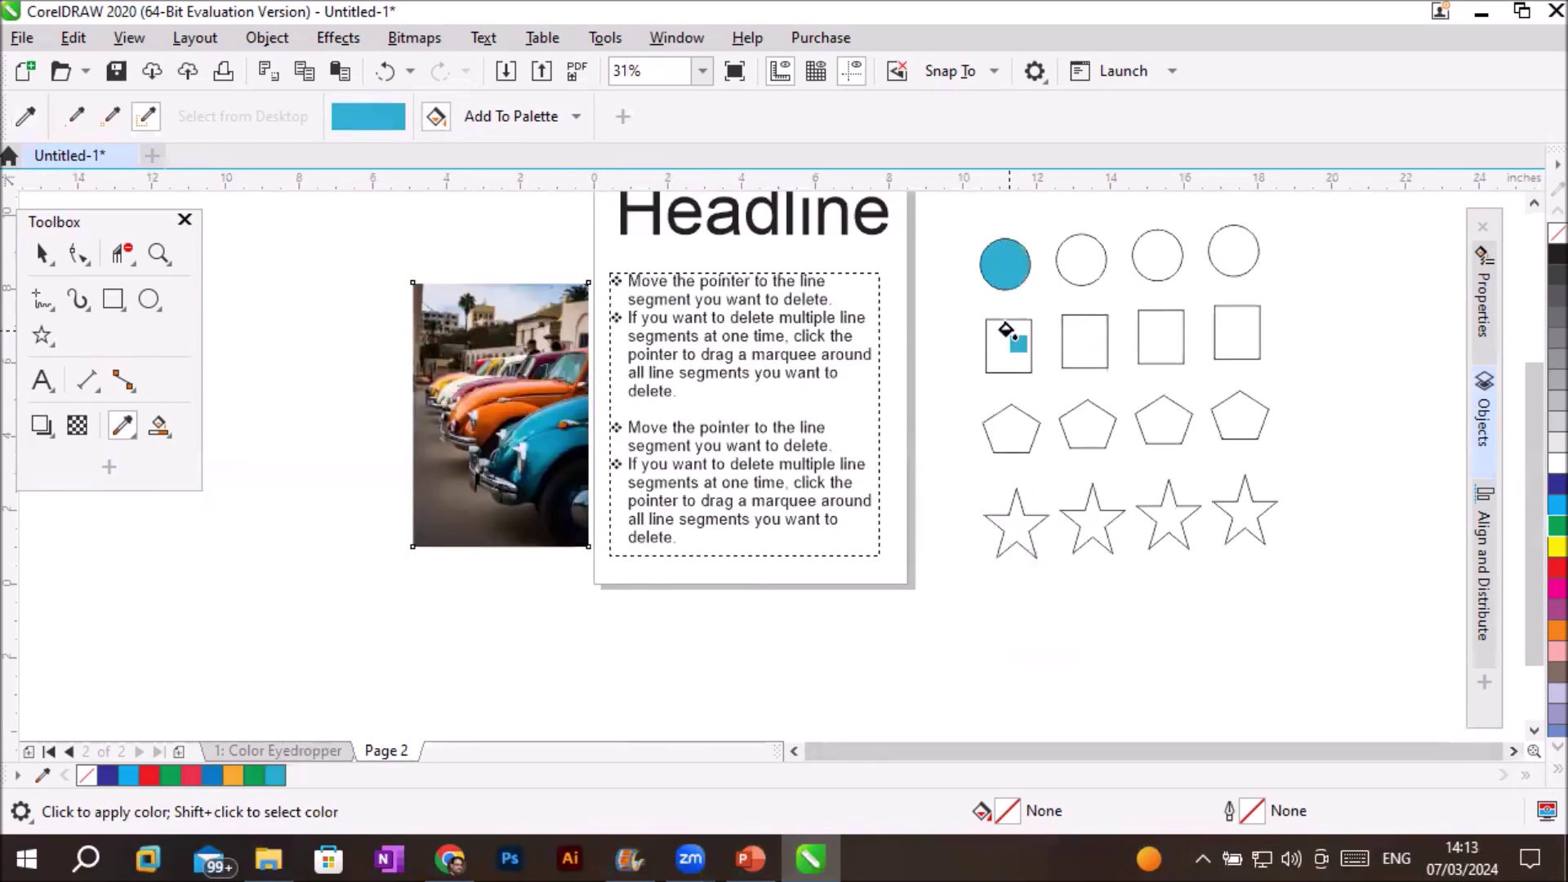
pyautogui.click(1006, 340)
pyautogui.click(1007, 422)
# Apply the sampled blue to the first star's outline, undo it, and apply it to that outline again
pyautogui.click(1009, 512)
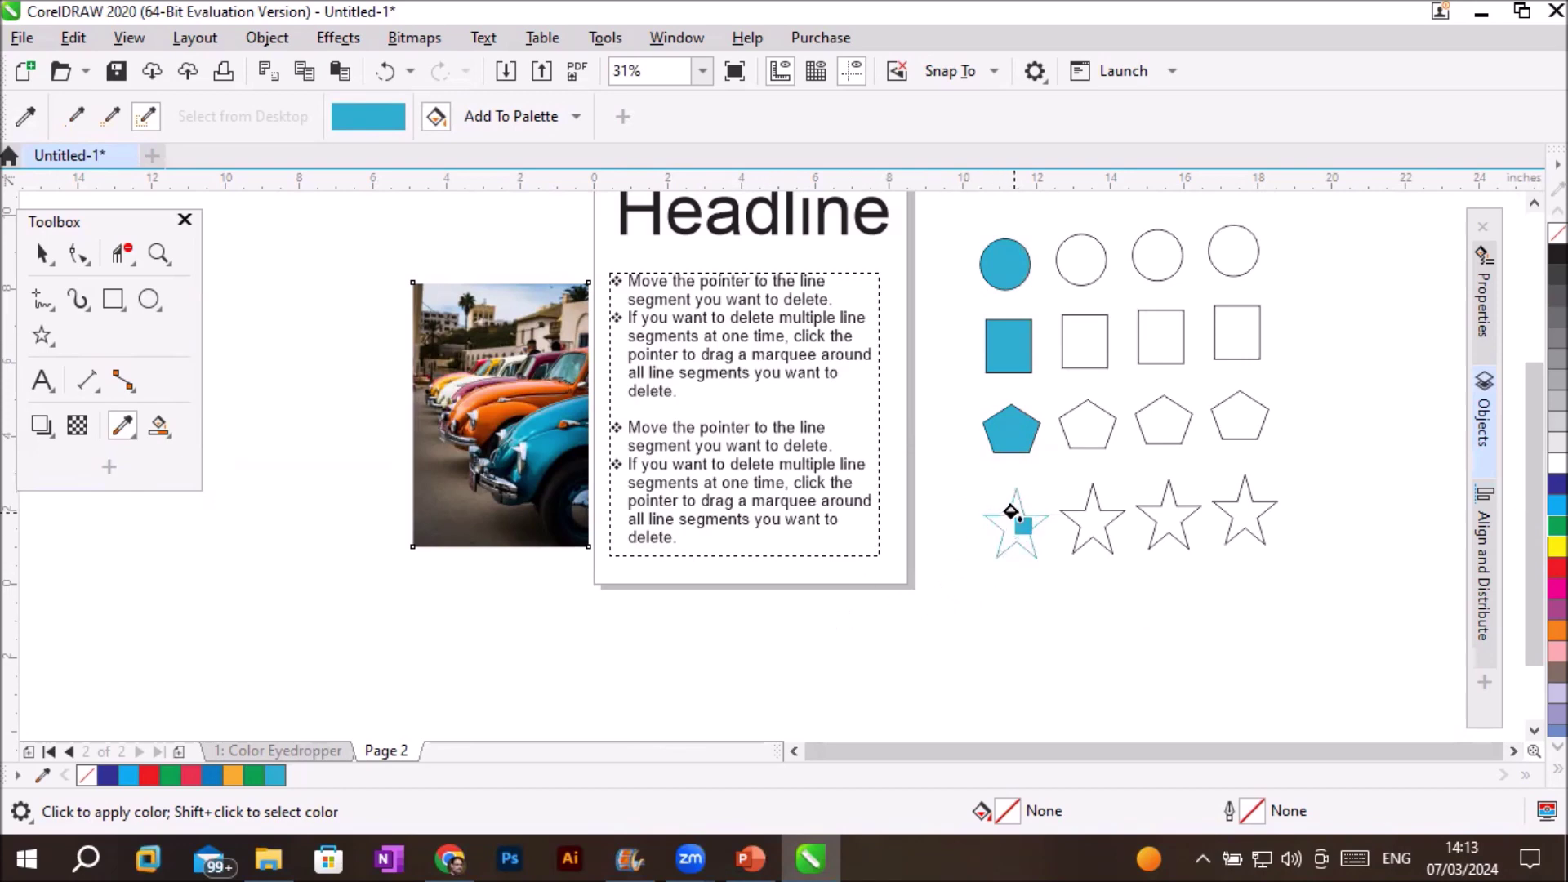
pyautogui.hotkey('ctrl', 'z')
pyautogui.scroll(2, 1013, 522)
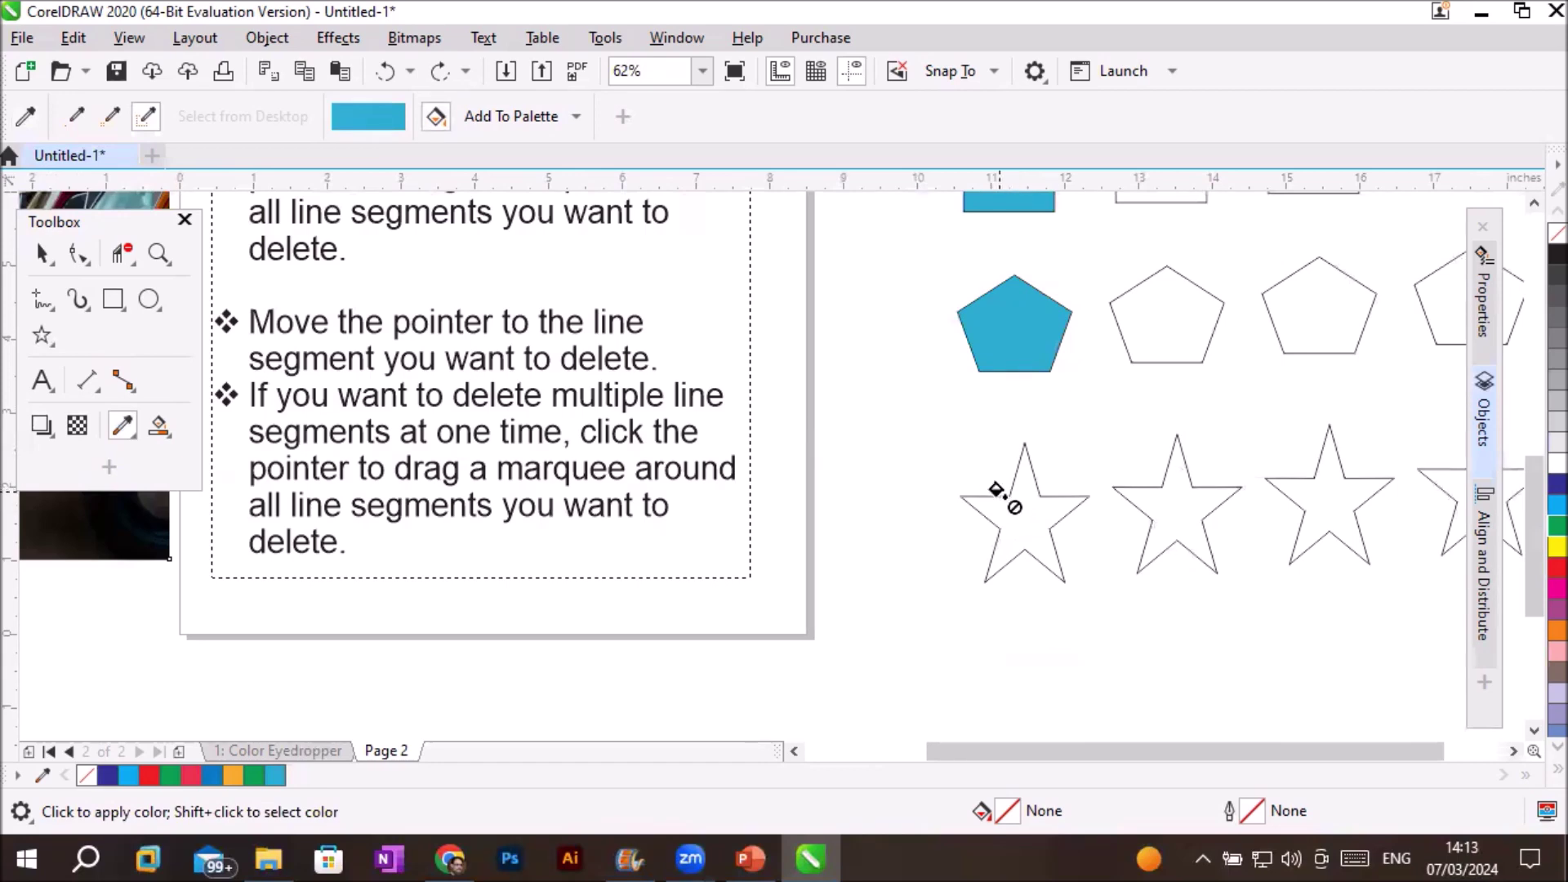
pyautogui.click(1026, 454)
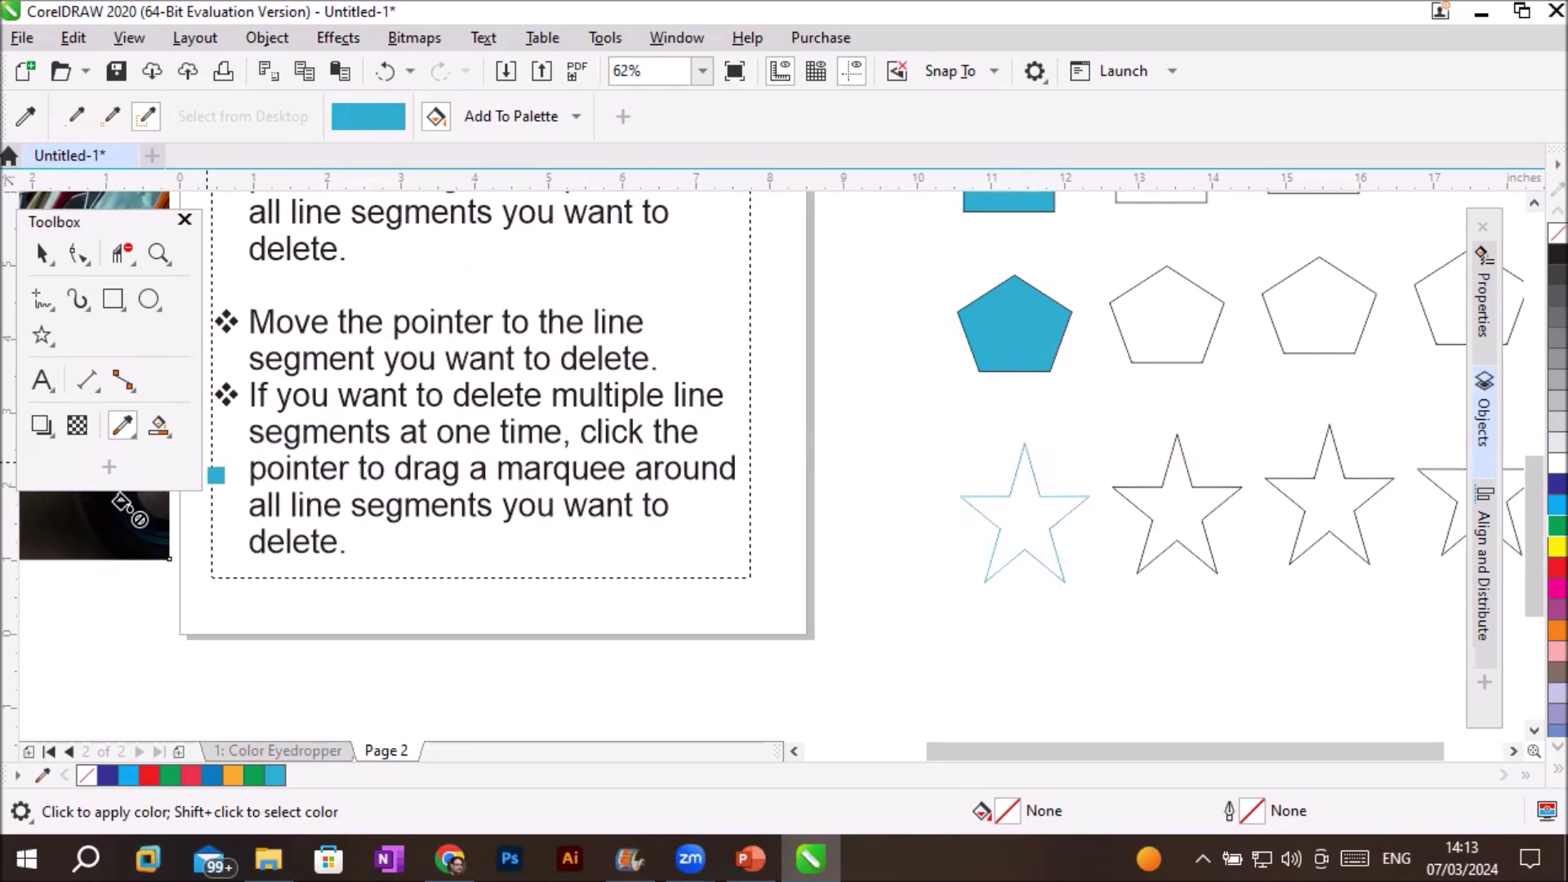
# Sample the orange car's bodywork in the photo and fill the second circle, rectangle and pentagon with that orange
pyautogui.scroll(-2, 304, 417)
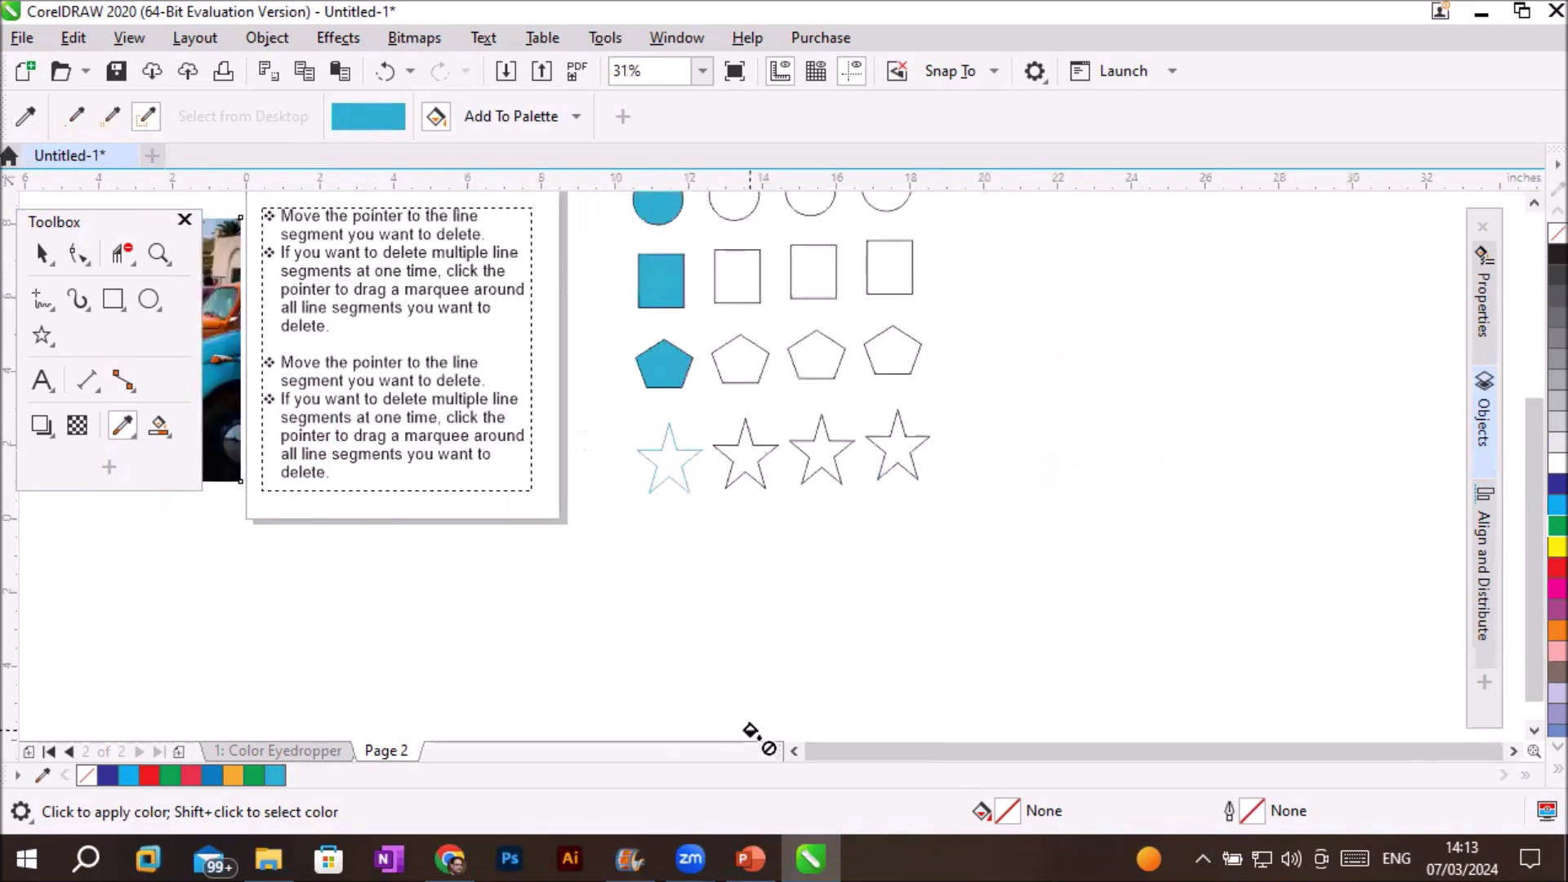
pyautogui.click(796, 749)
pyautogui.click(795, 748)
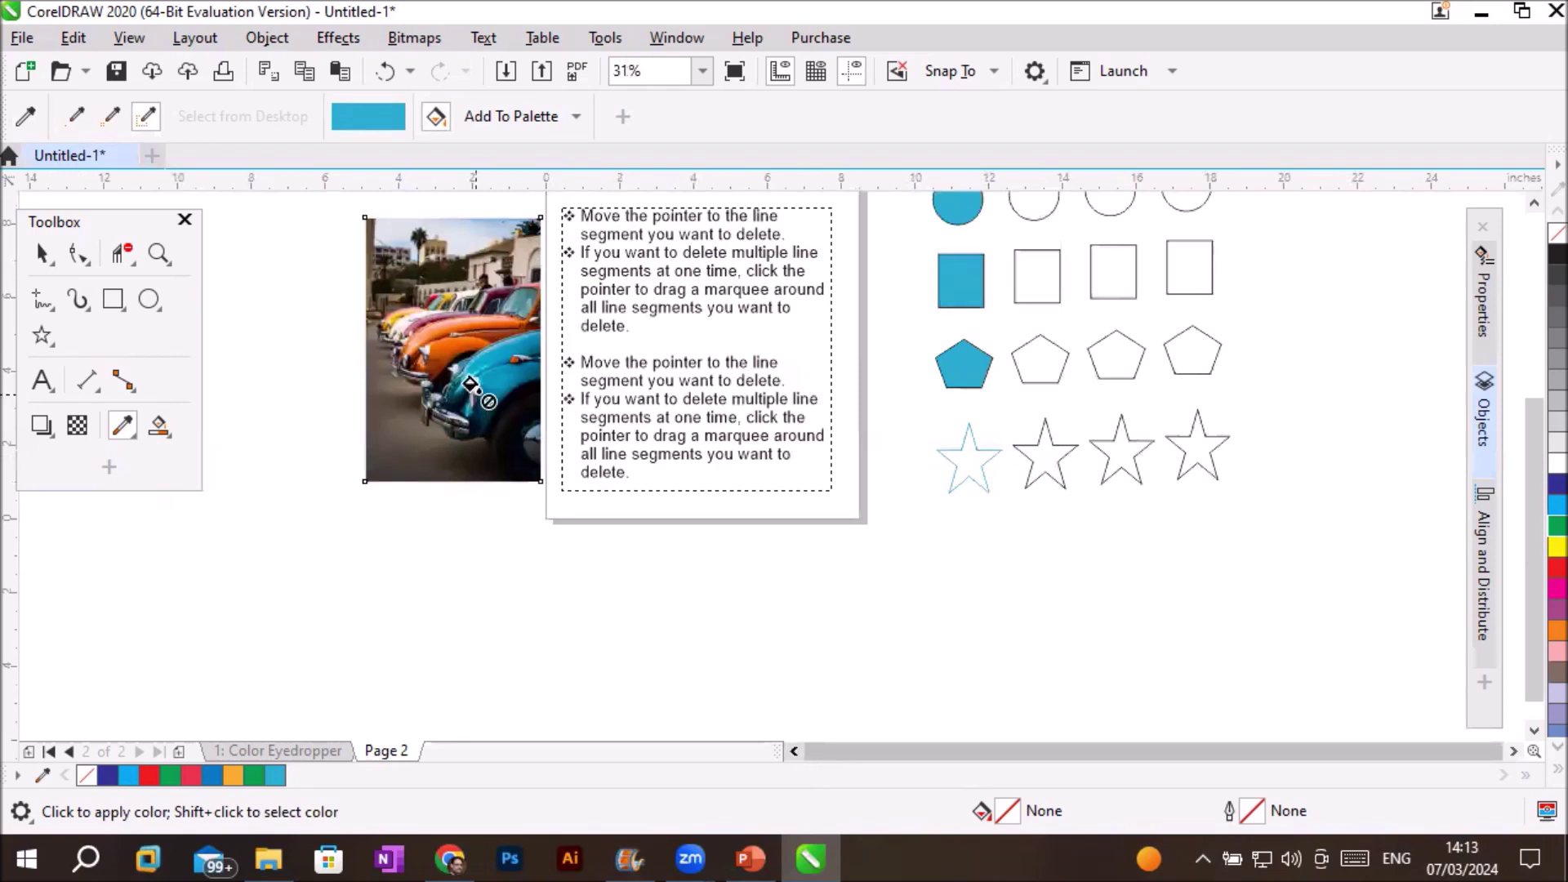
pyautogui.click(25, 116)
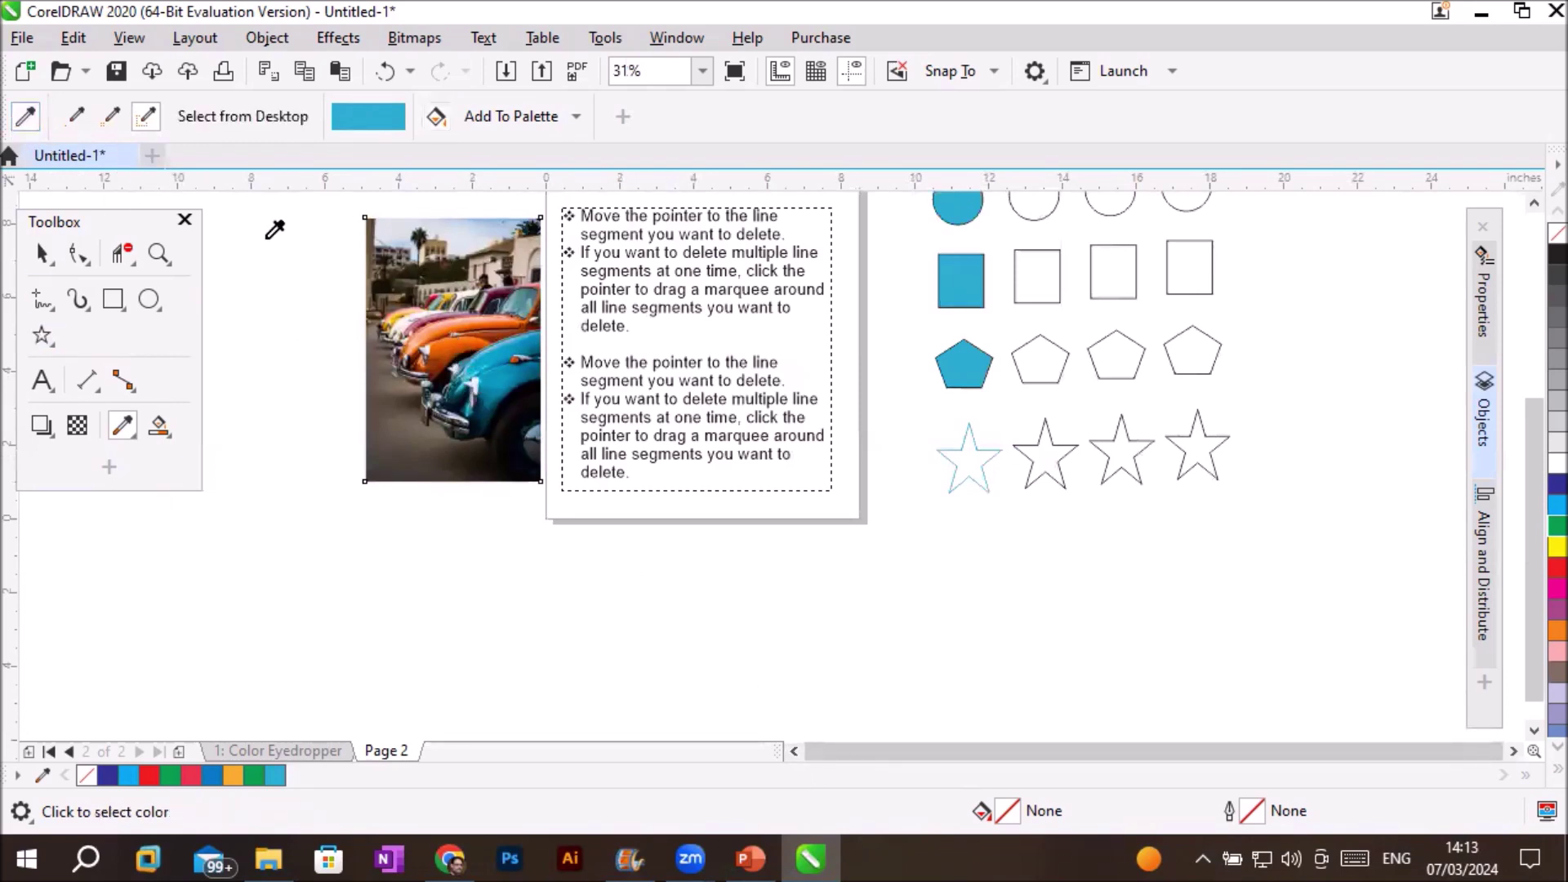
pyautogui.click(443, 330)
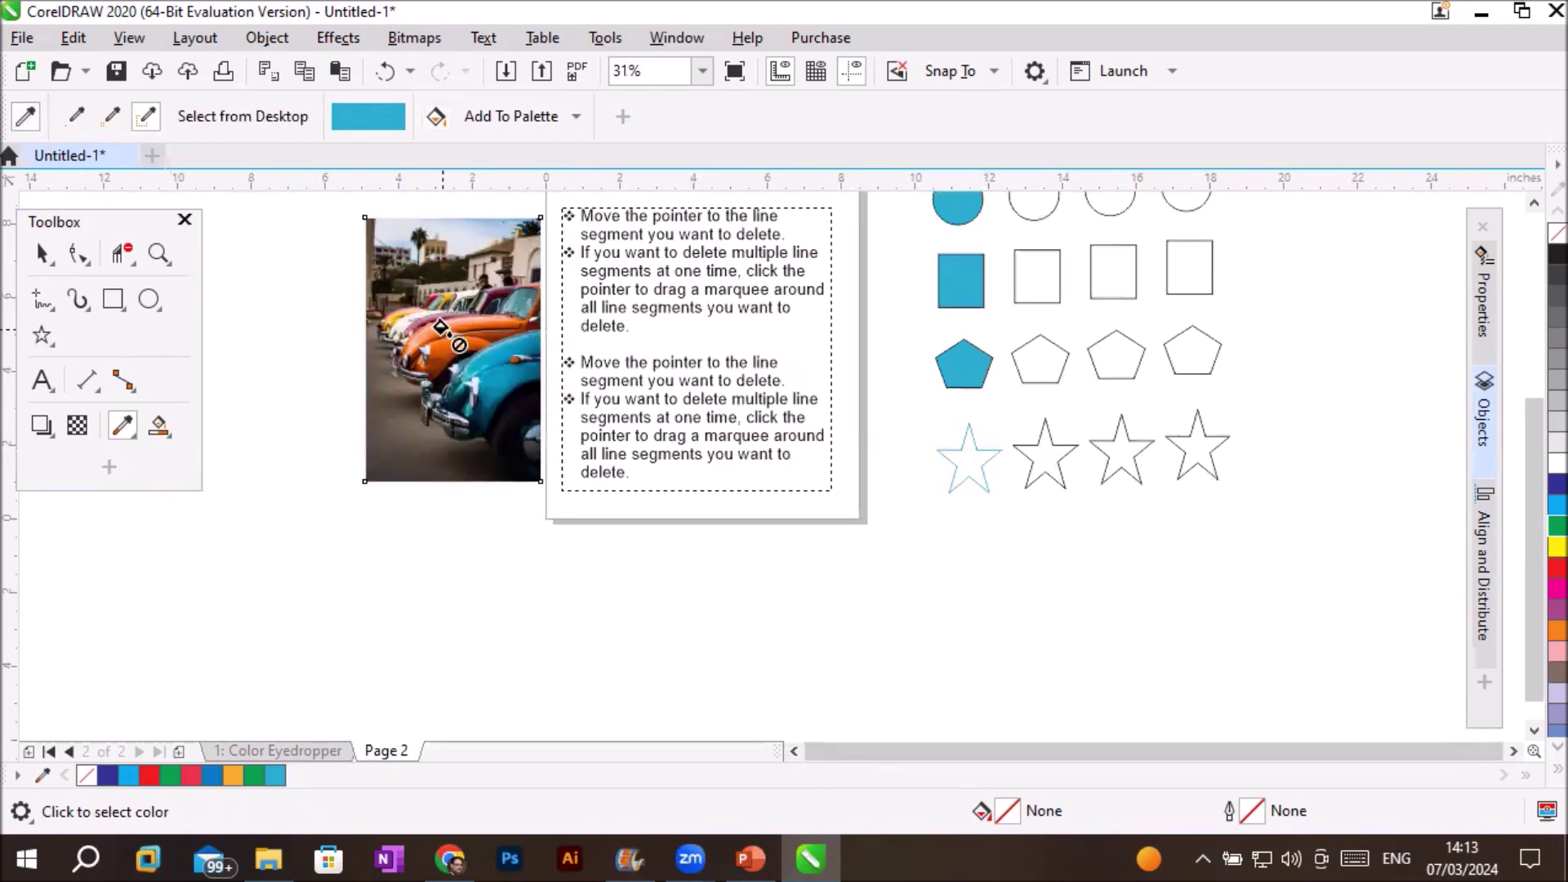
pyautogui.click(1029, 192)
pyautogui.click(1031, 272)
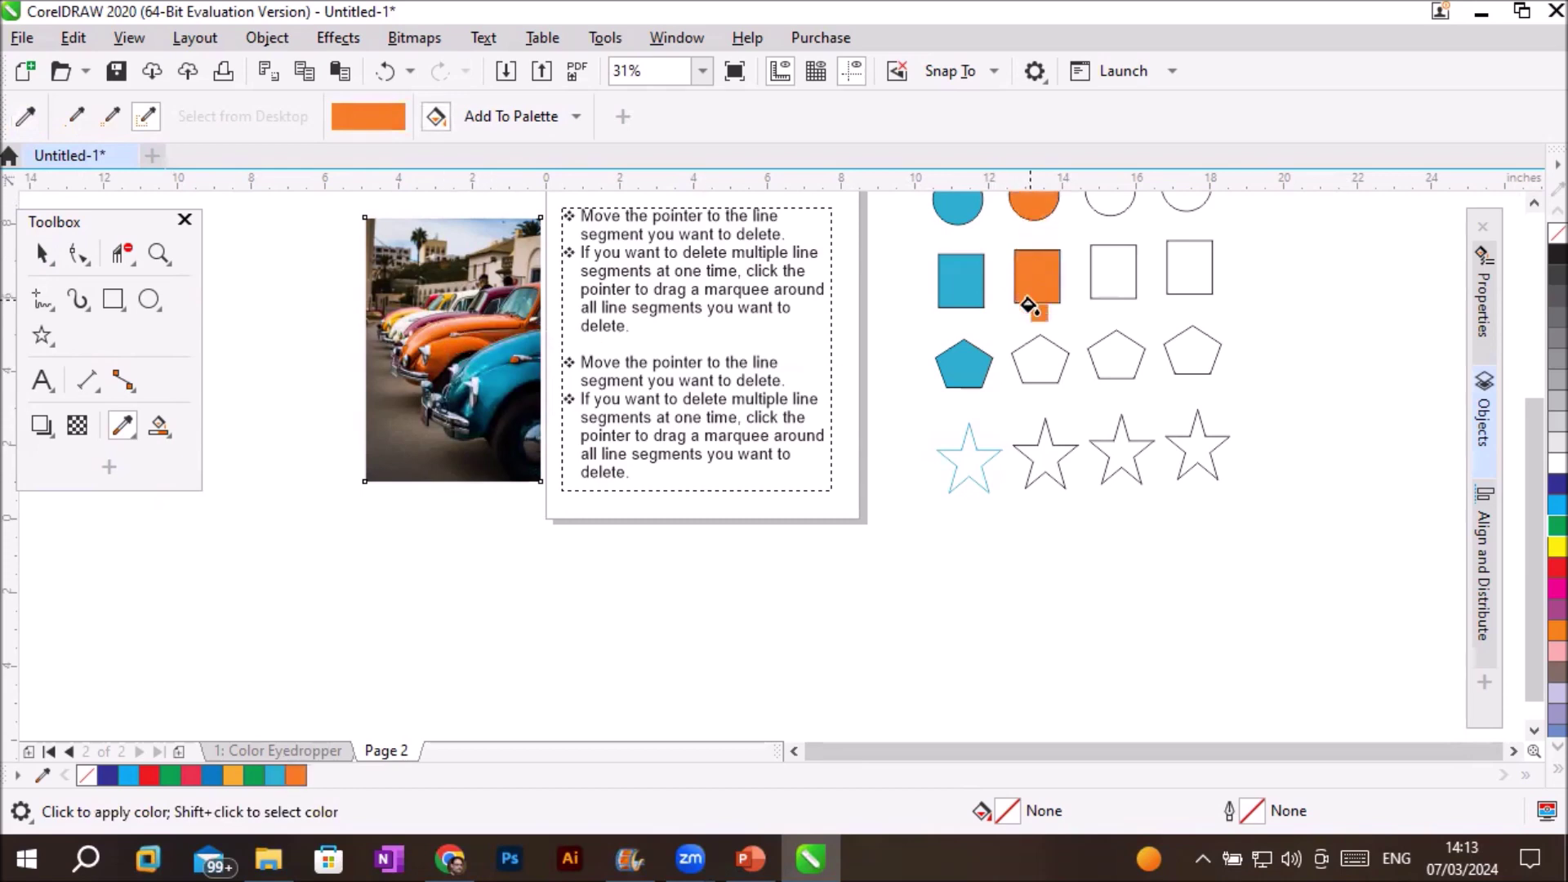
pyautogui.click(1030, 350)
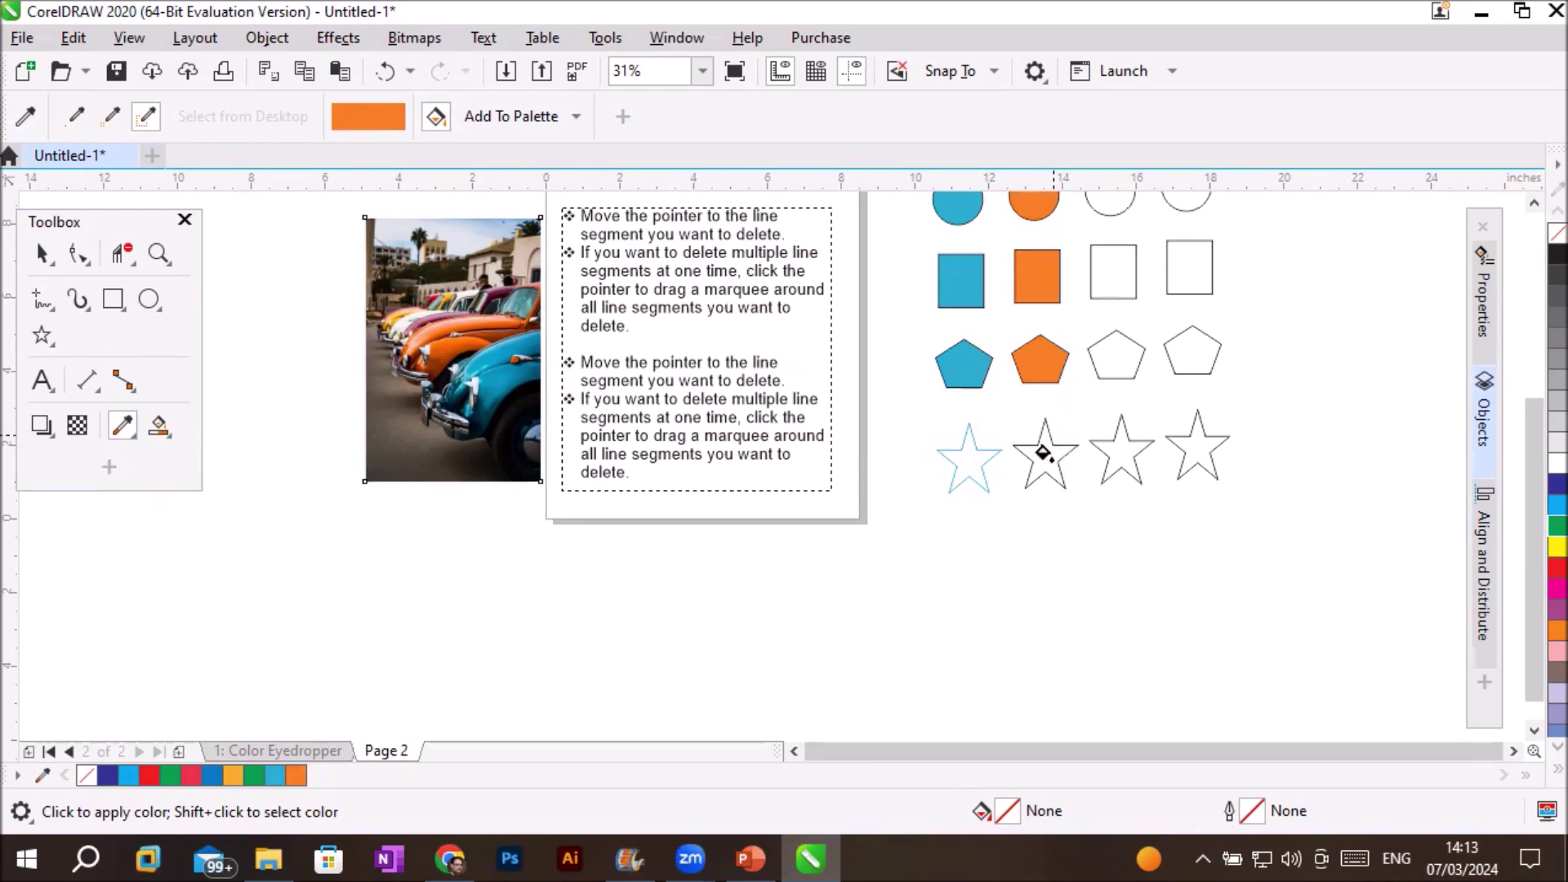
# Apply the sampled orange to the outline of the second star
pyautogui.scroll(2, 1049, 445)
pyautogui.scroll(5, 1060, 441)
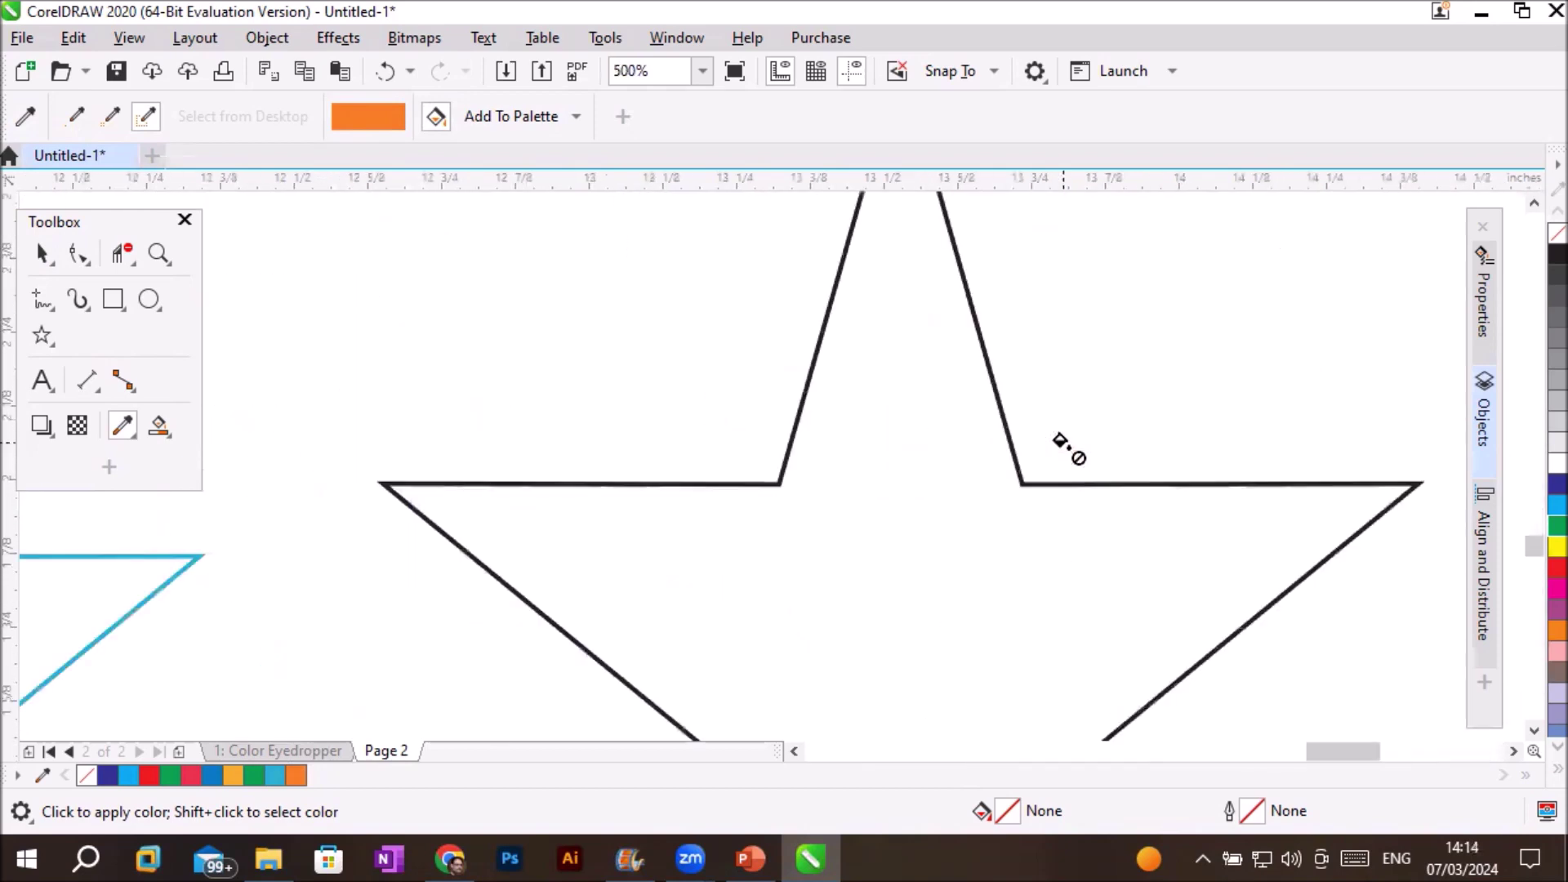
pyautogui.click(1072, 483)
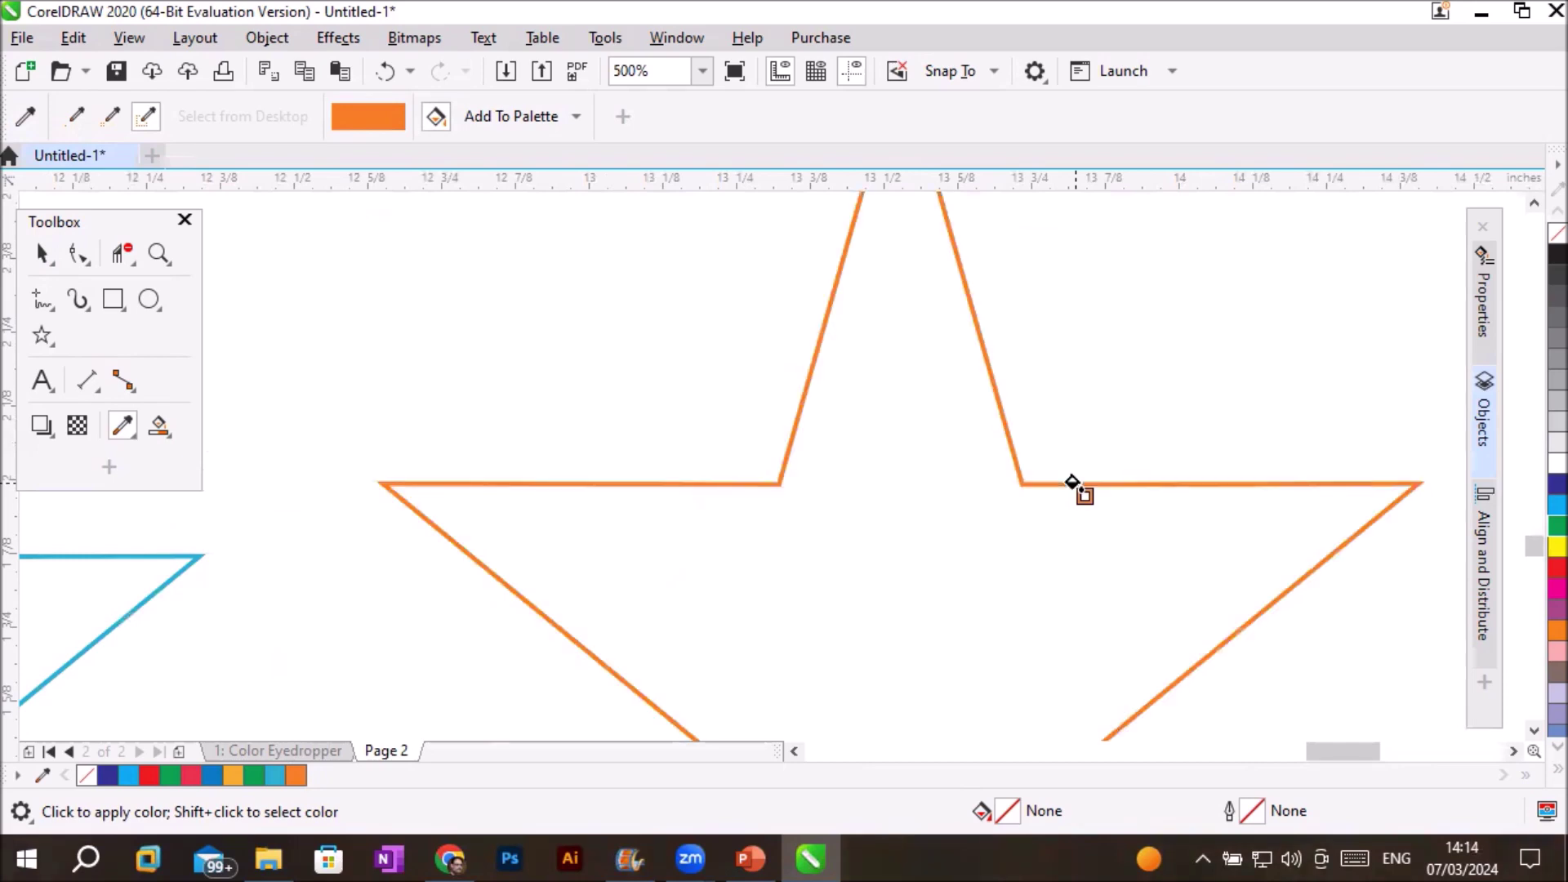
pyautogui.scroll(-3, 1072, 480)
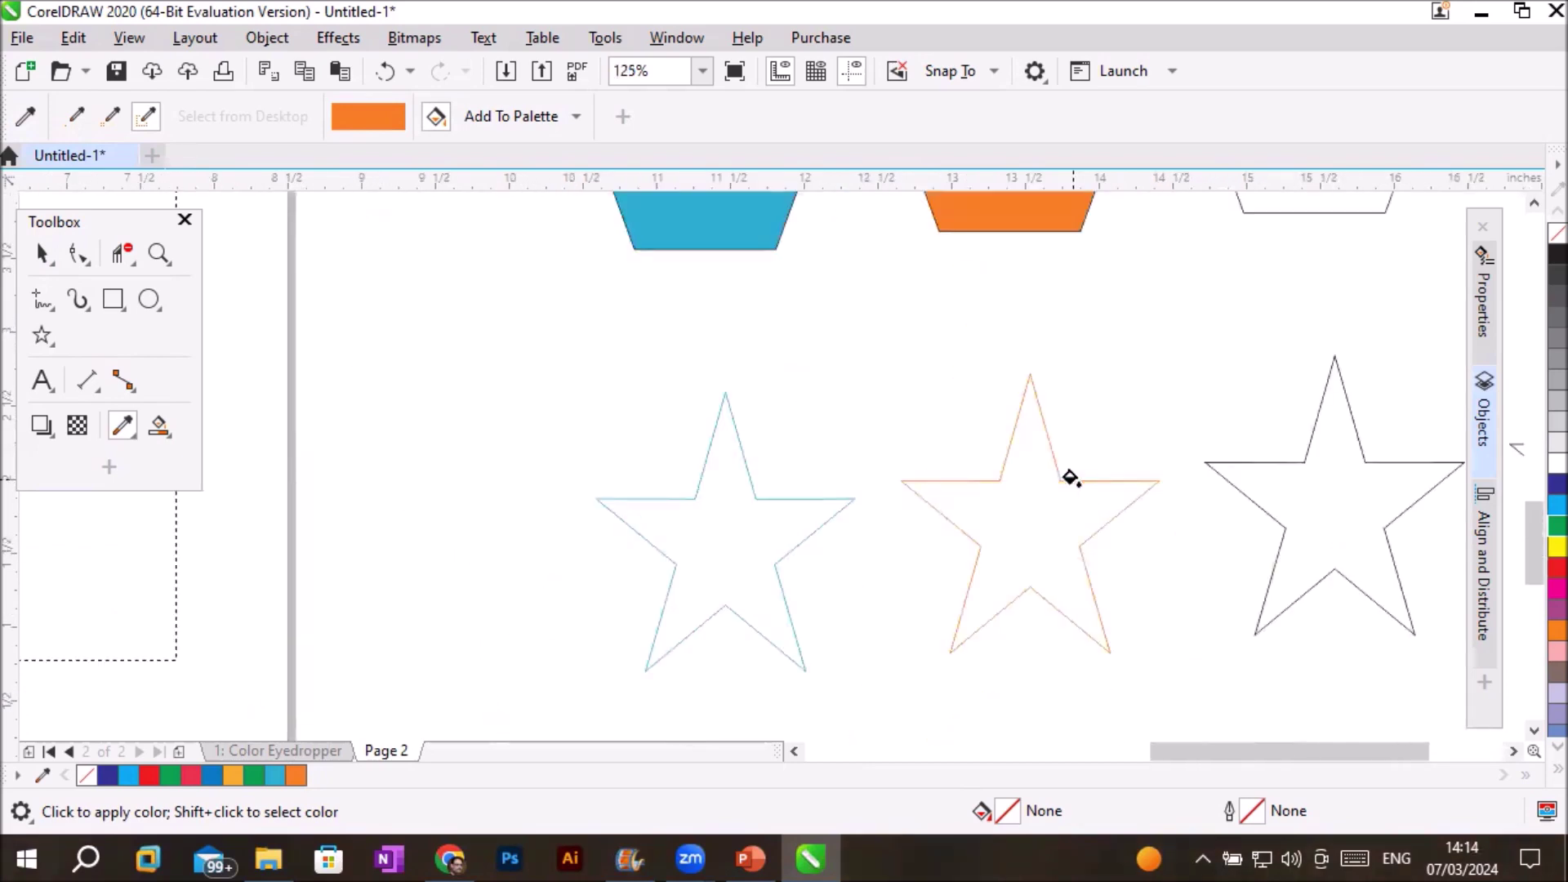
pyautogui.scroll(-3, 1070, 478)
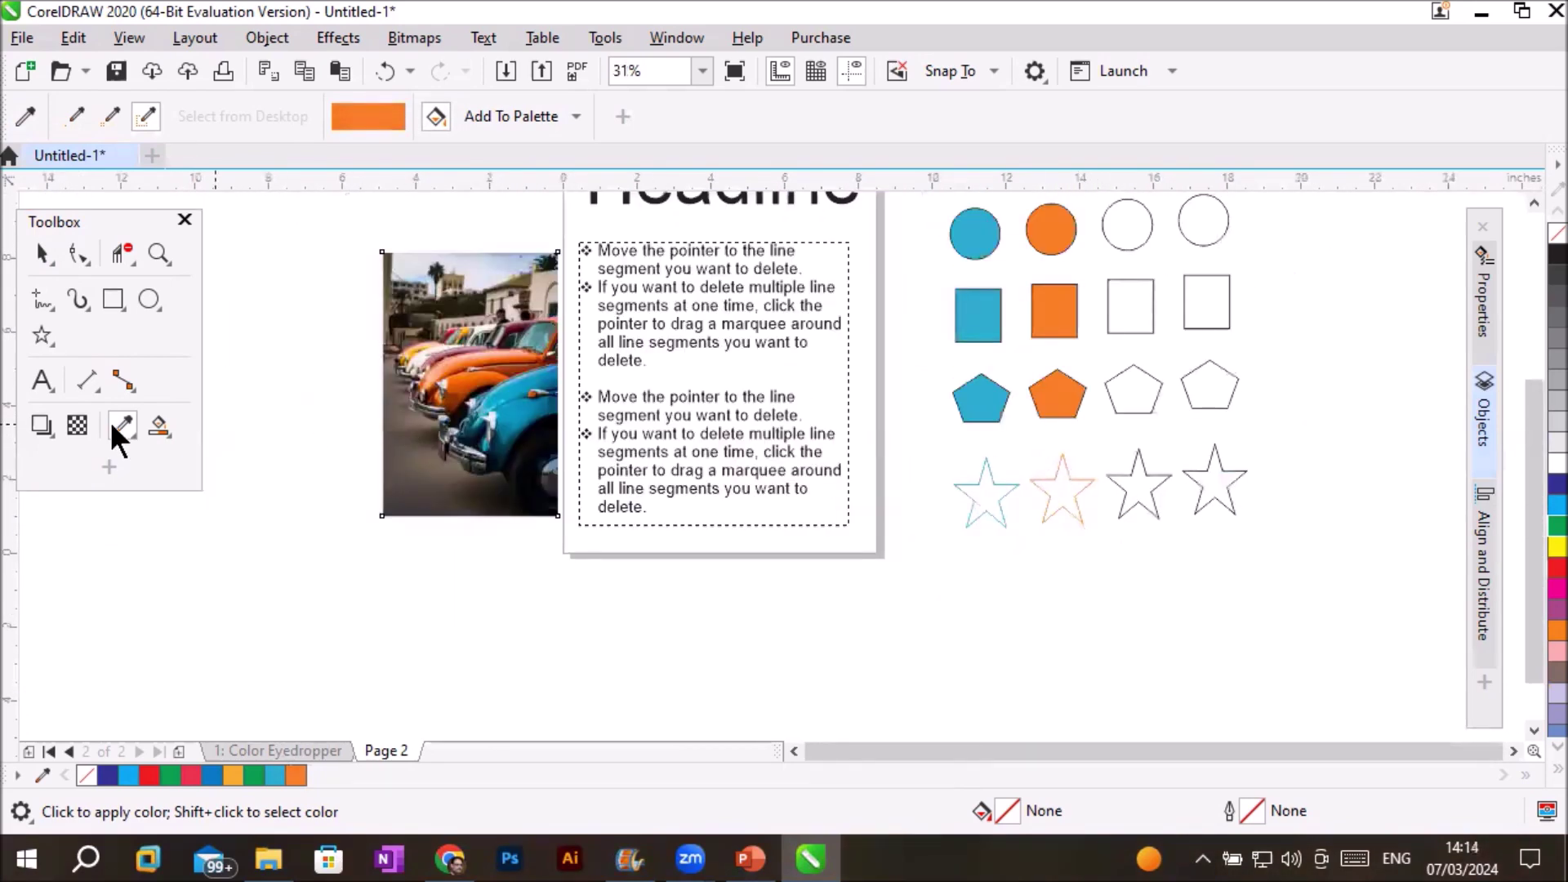
# Sample the maroon car's bodywork in the photo and fill the third circle, rectangle and pentagon with that mauve
pyautogui.click(26, 116)
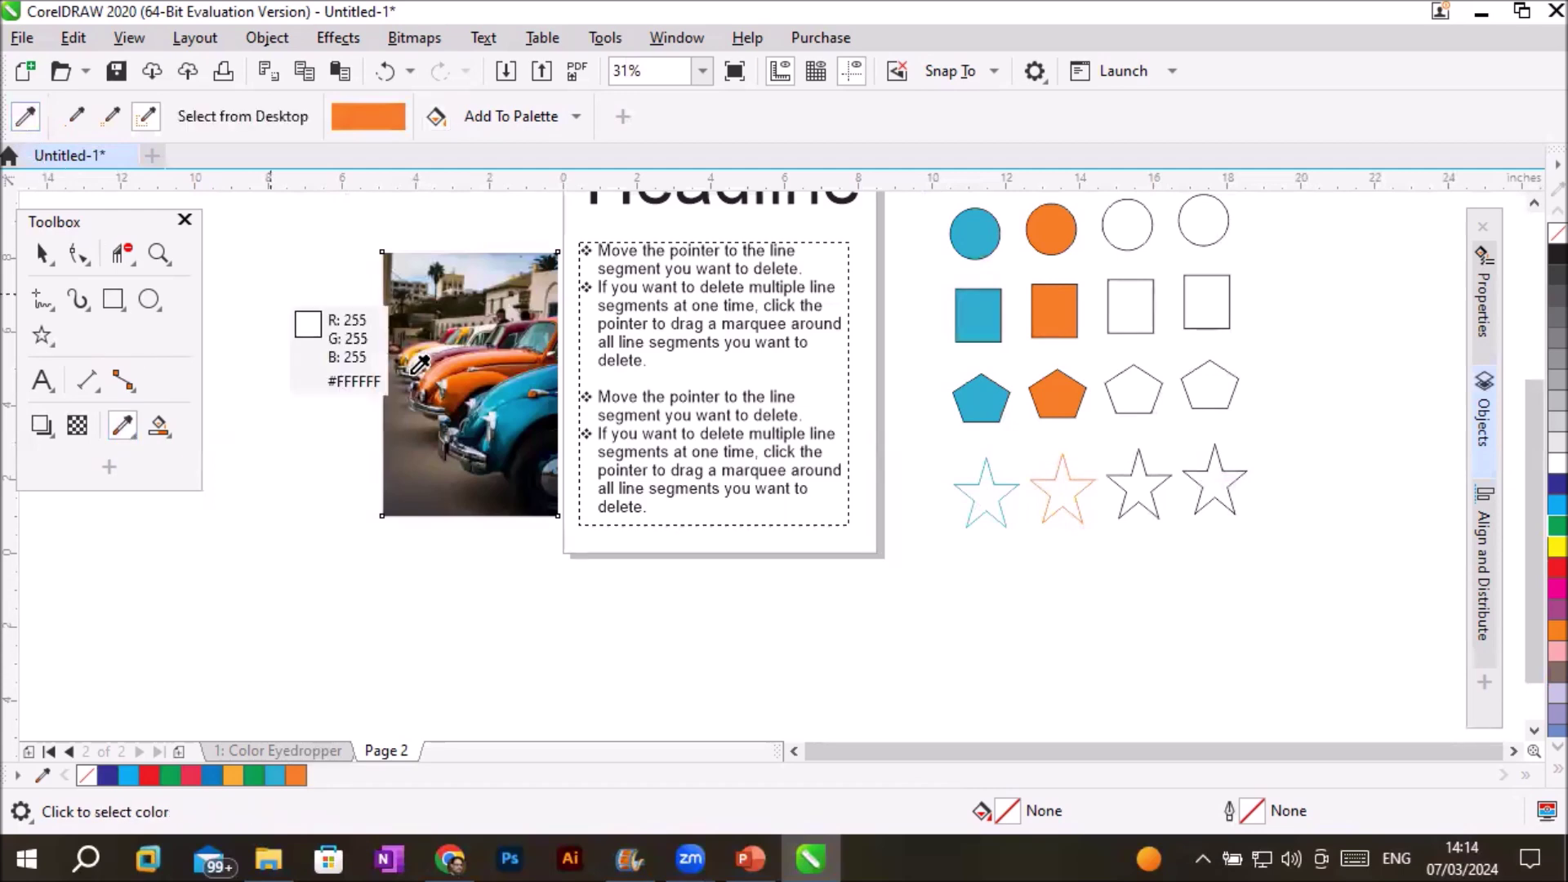
pyautogui.scroll(2, 472, 342)
pyautogui.scroll(1, 474, 339)
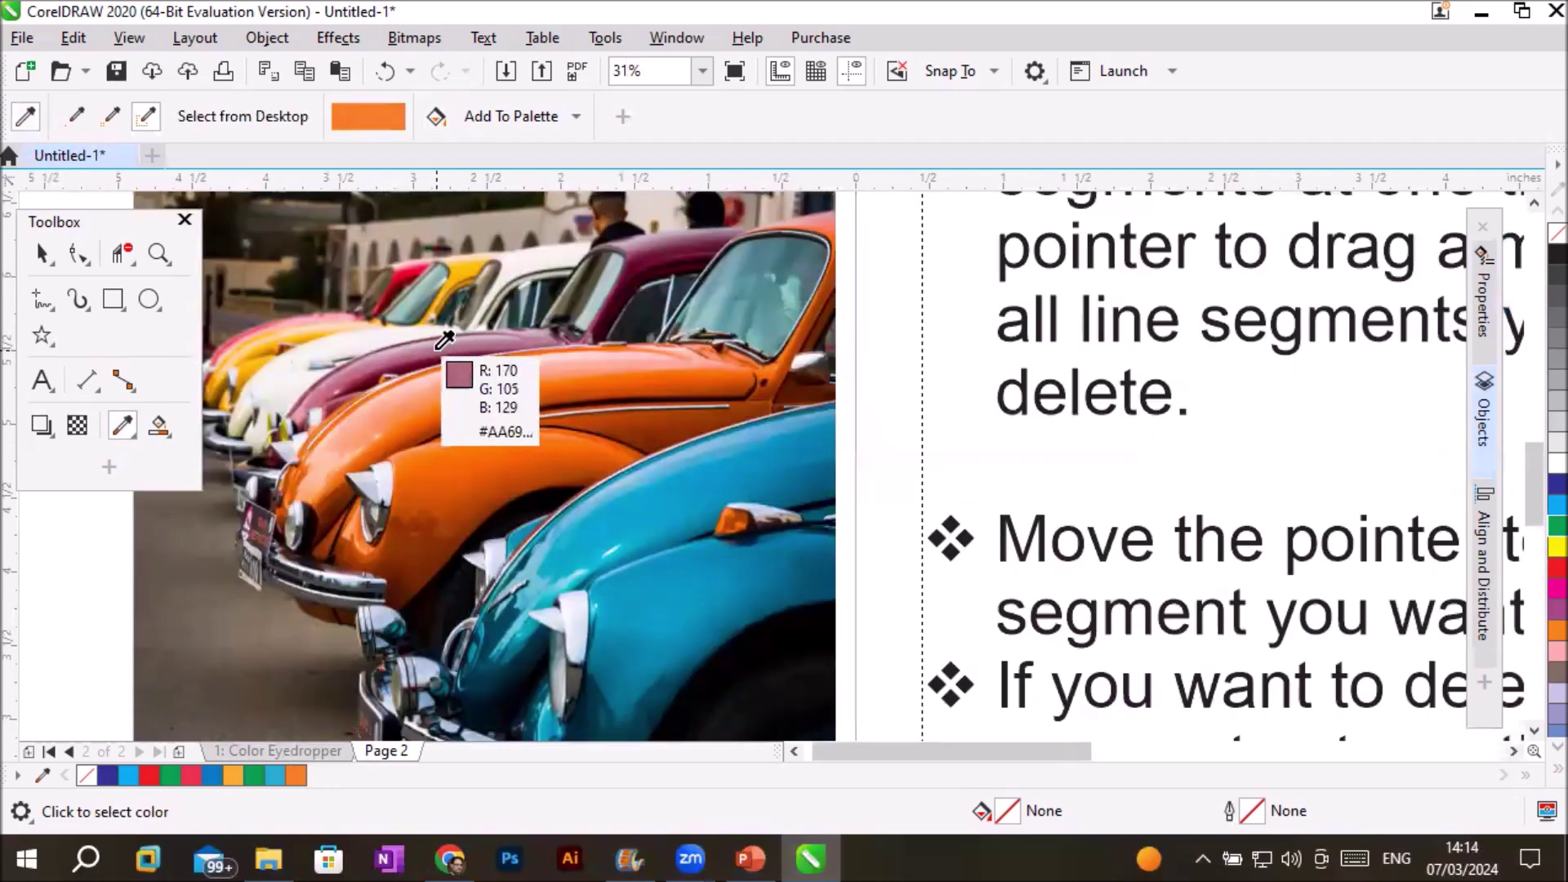
pyautogui.click(433, 350)
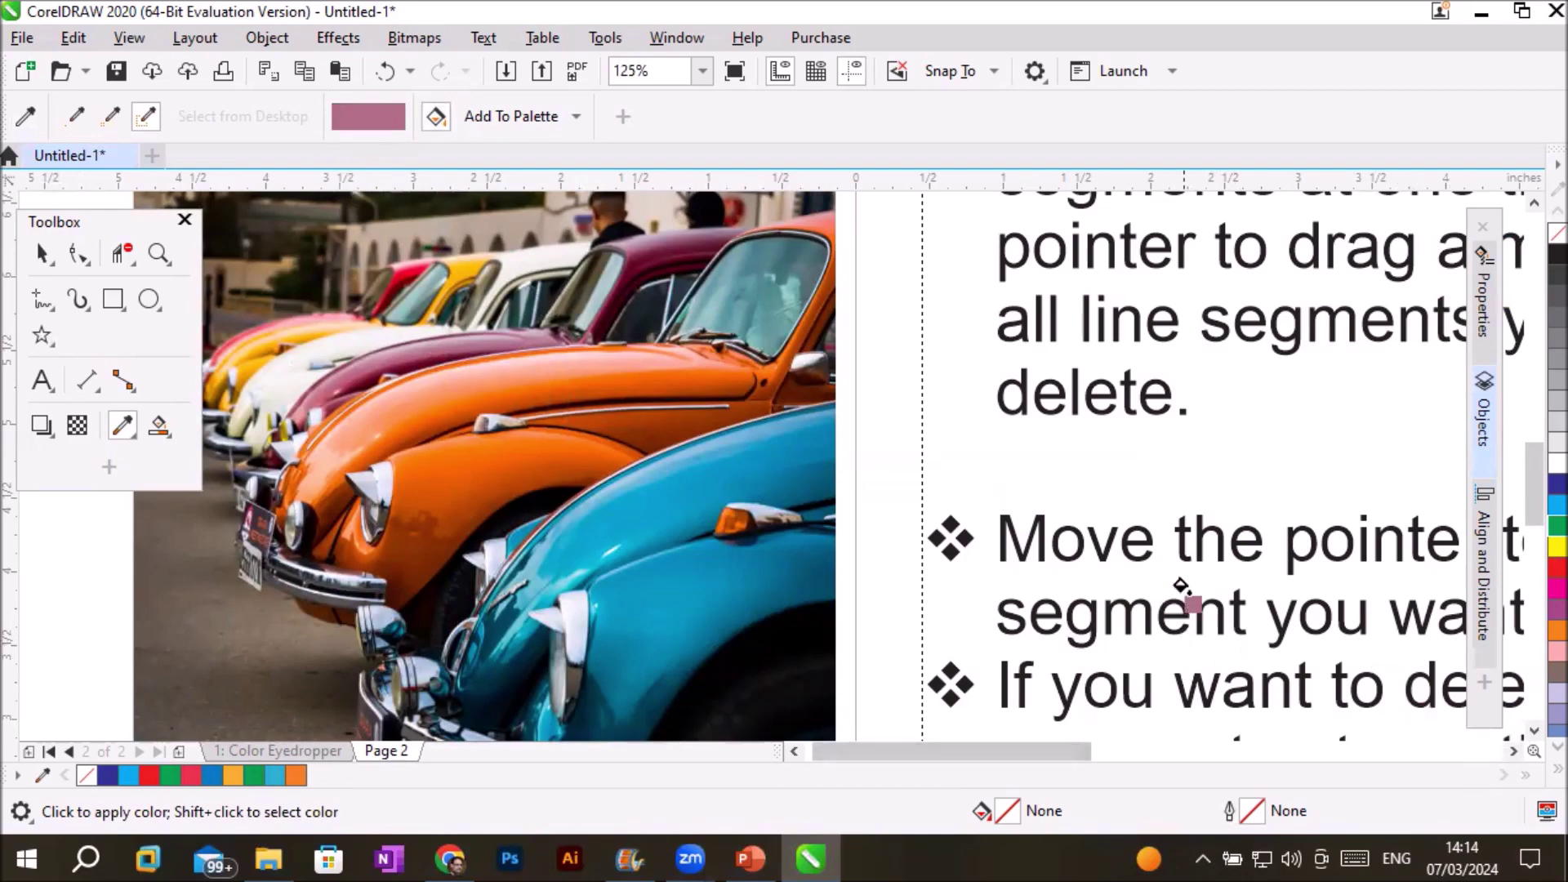
pyautogui.scroll(-2, 1184, 588)
pyautogui.click(1513, 751)
pyautogui.click(1512, 751)
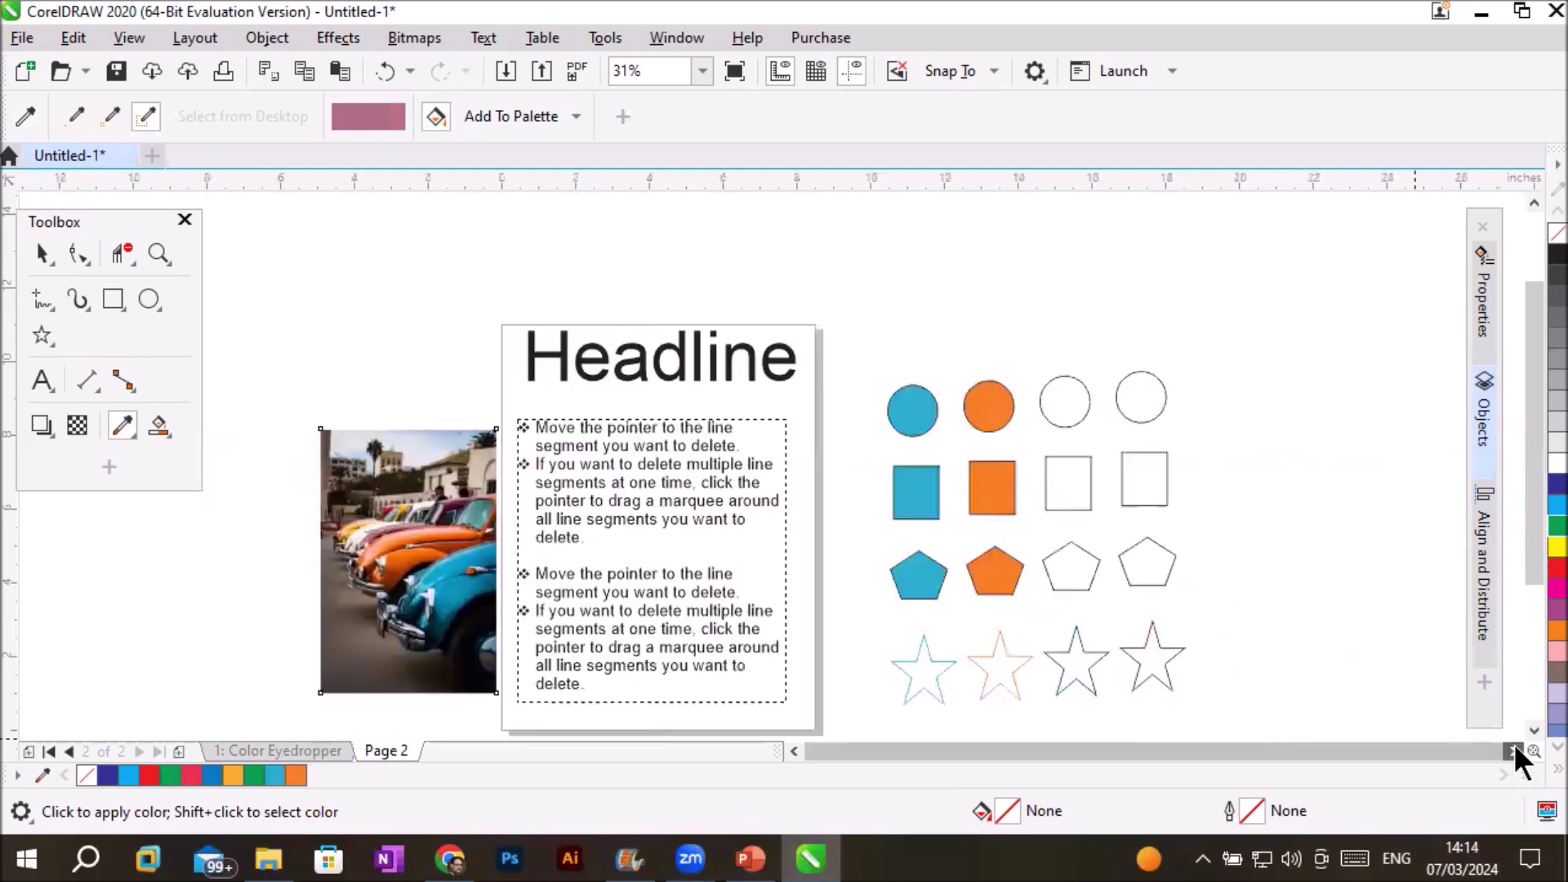
pyautogui.click(1063, 404)
pyautogui.click(1059, 467)
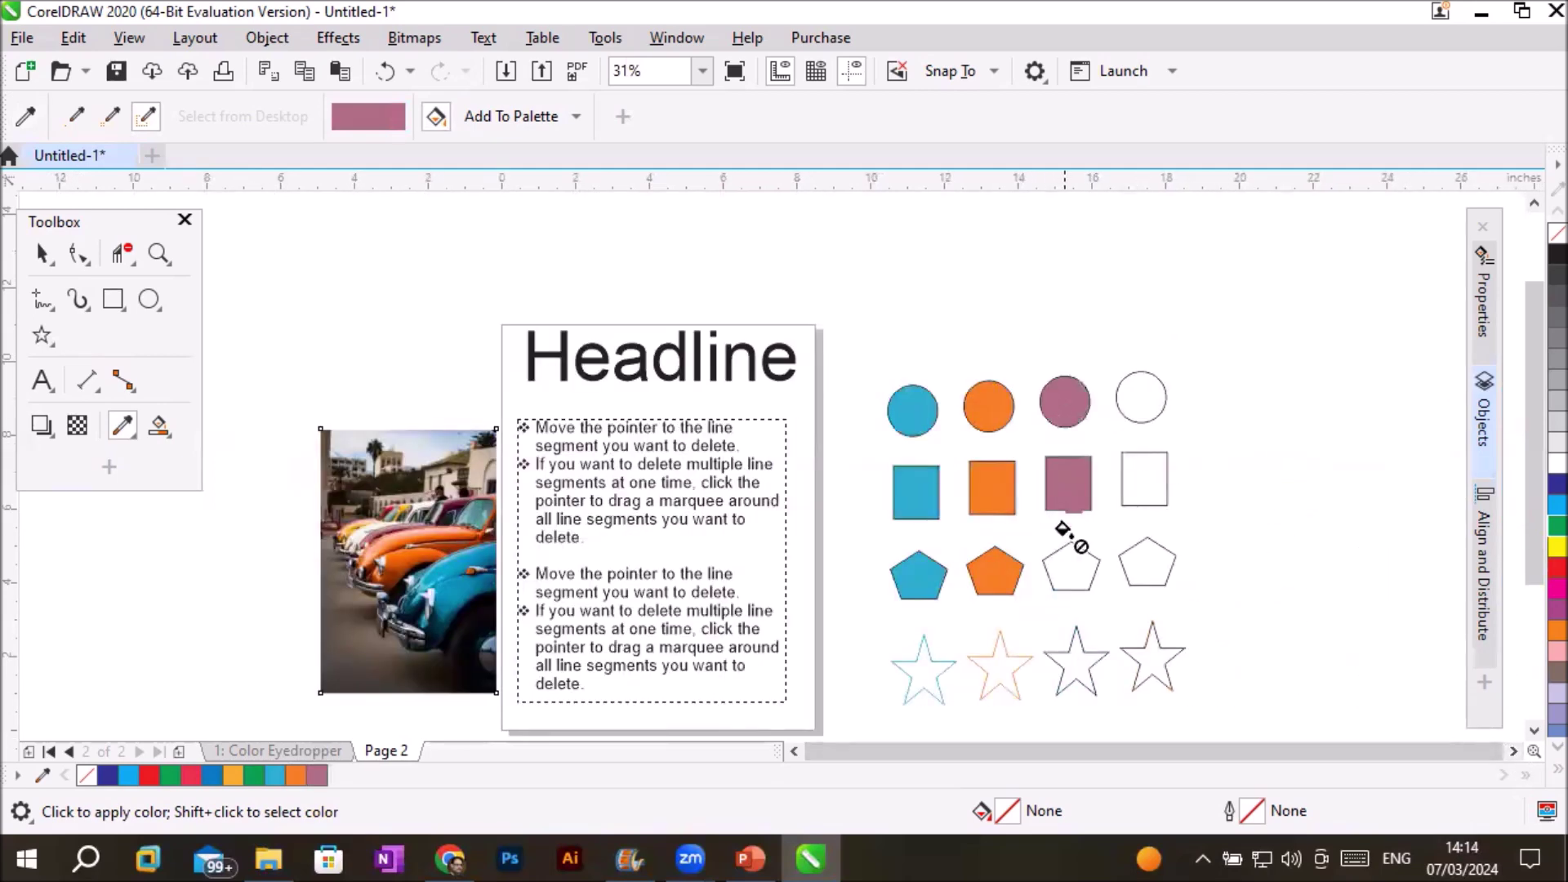
pyautogui.click(1062, 557)
# Apply the sampled mauve to the outline of the third star
pyautogui.scroll(2, 1089, 656)
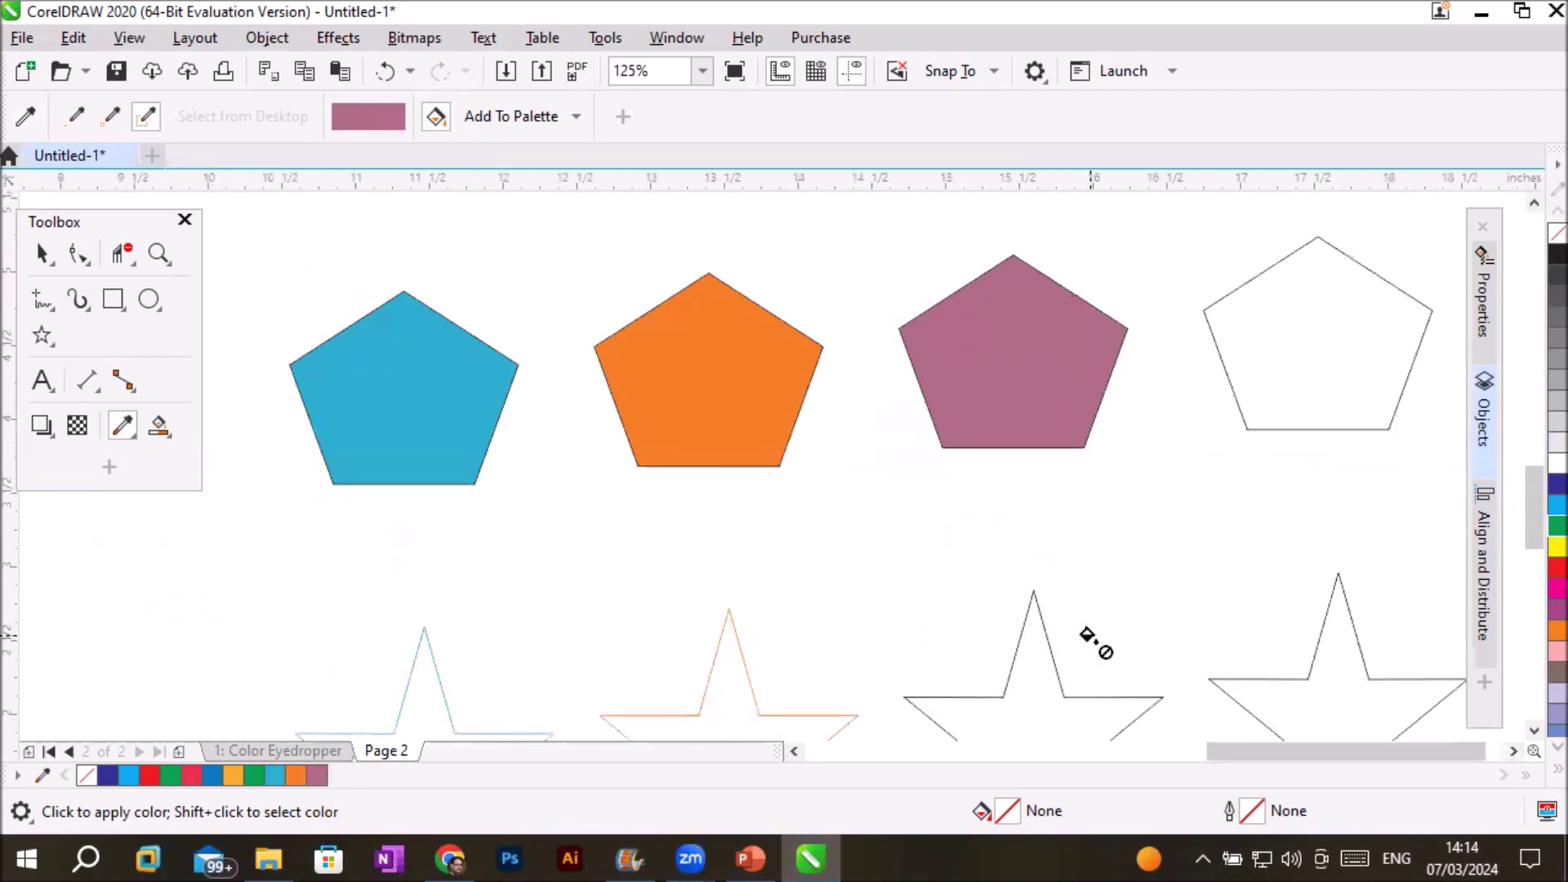
pyautogui.click(1043, 645)
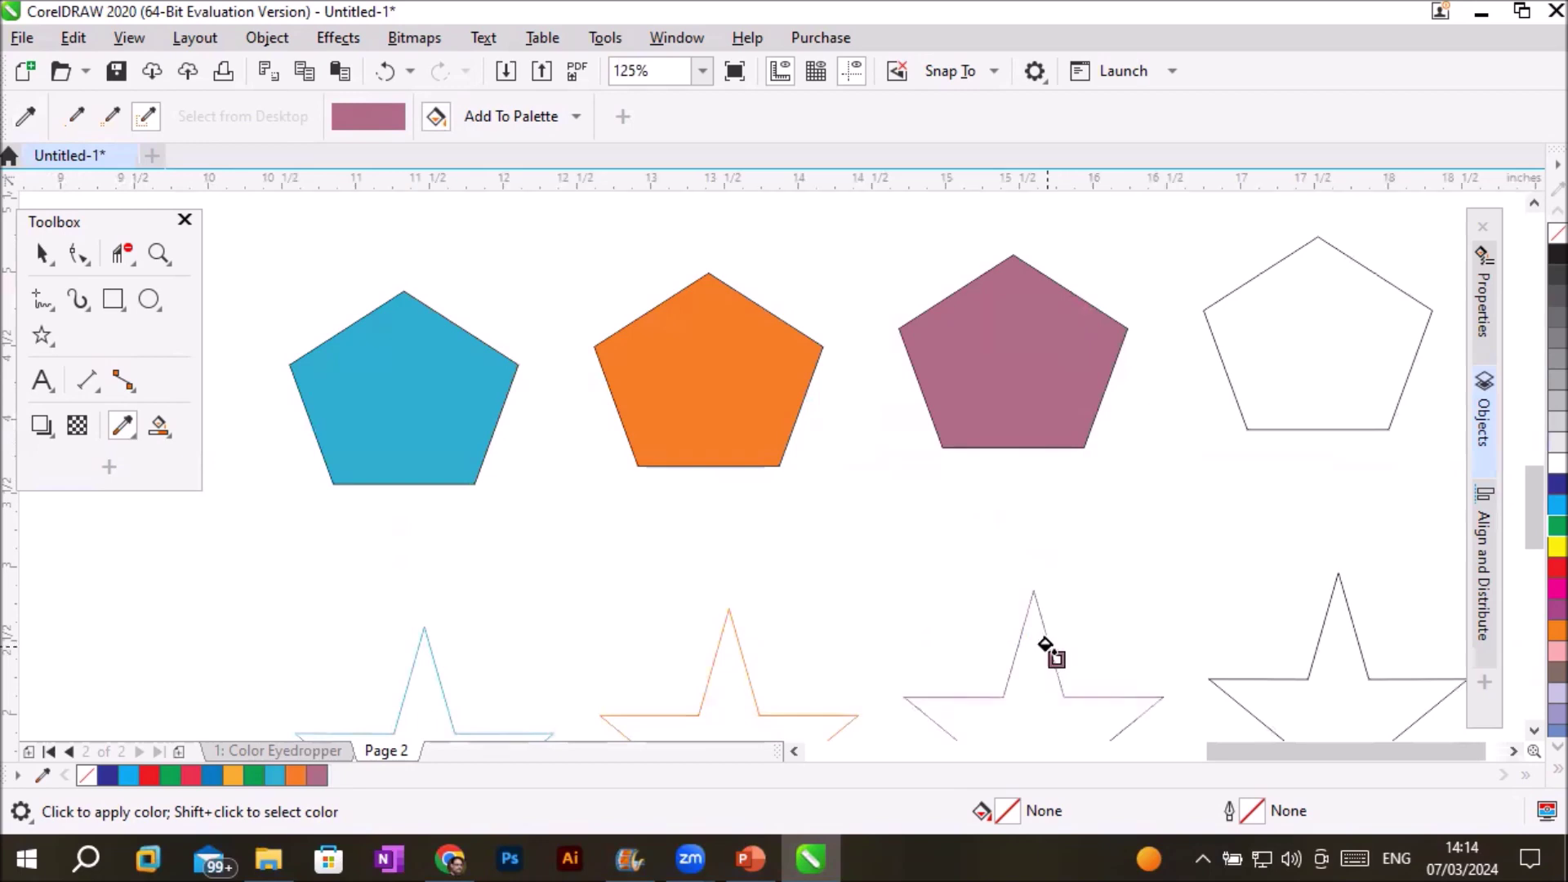
pyautogui.scroll(-2, 518, 595)
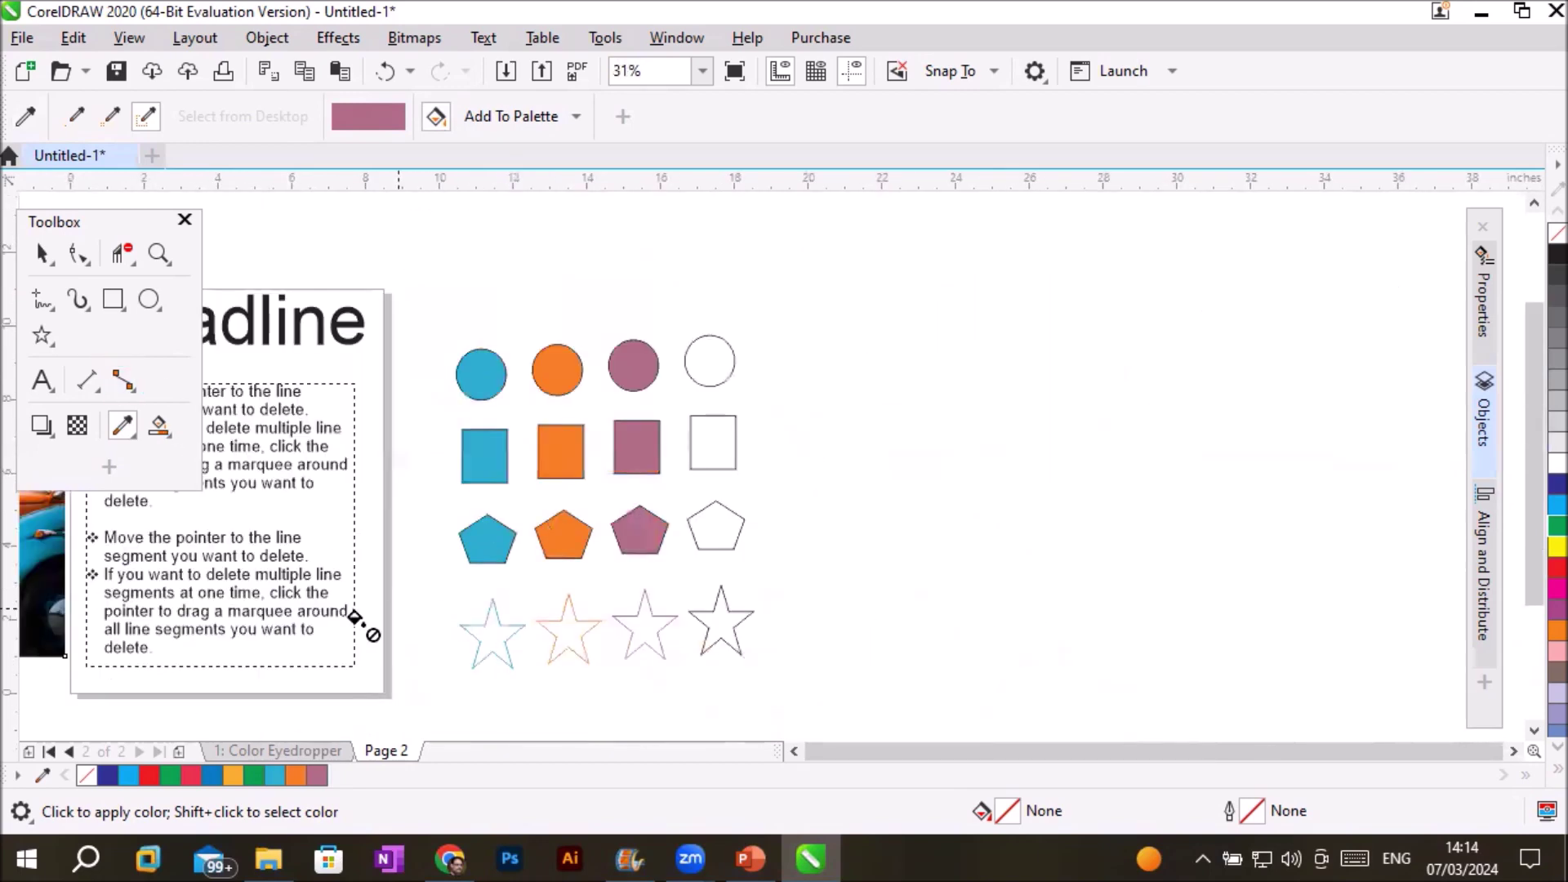
# Sample the pink car's bodywork in the photo and fill the fourth circle, rectangle and pentagon with that pink
pyautogui.click(794, 748)
pyautogui.click(793, 748)
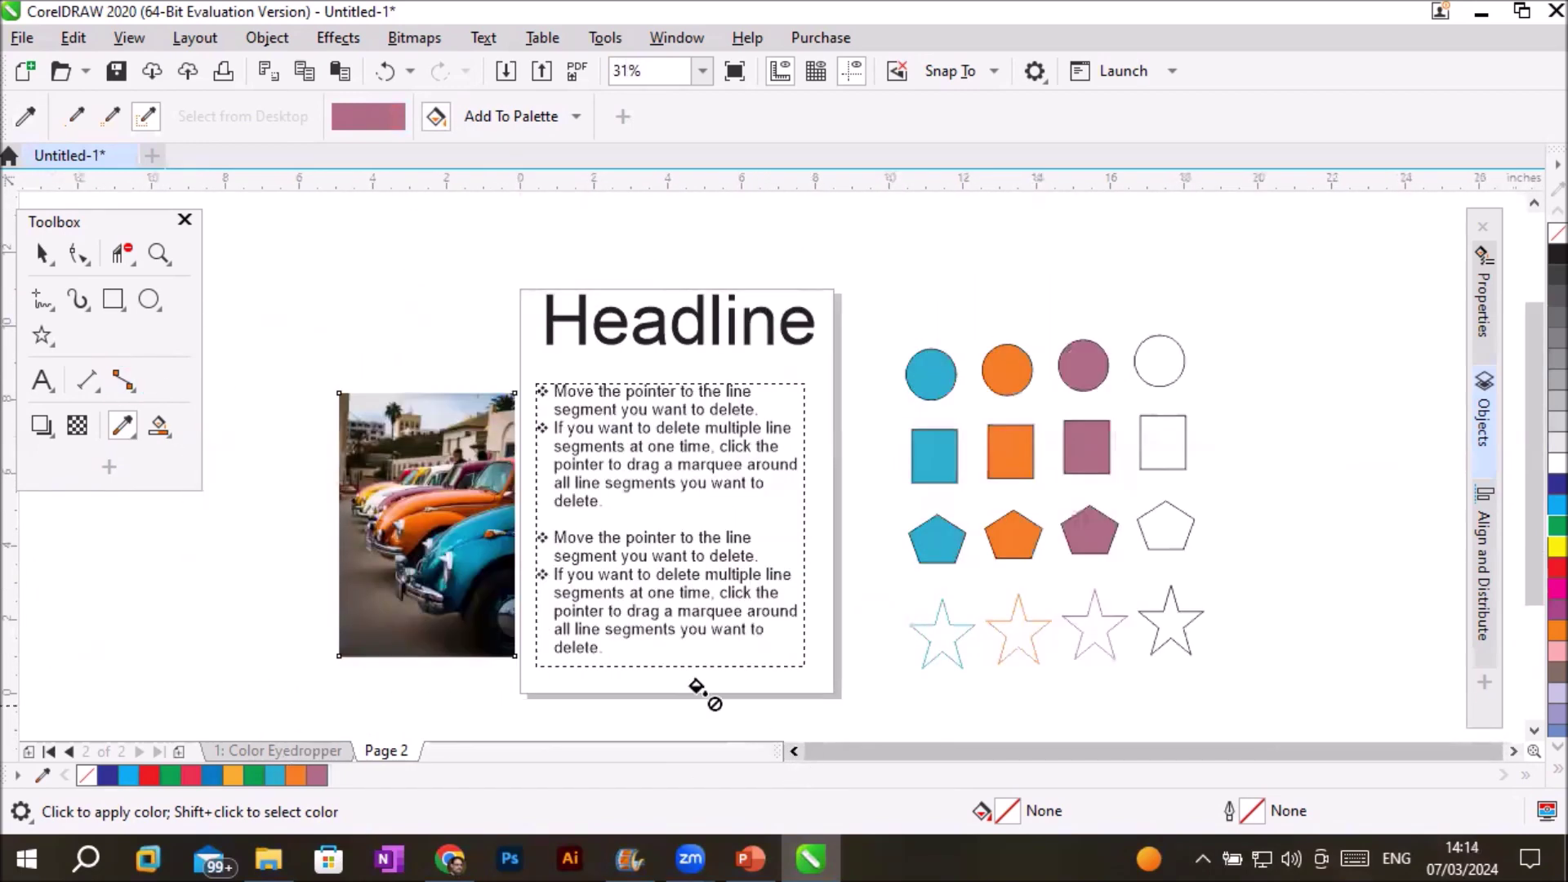
pyautogui.scroll(2, 425, 555)
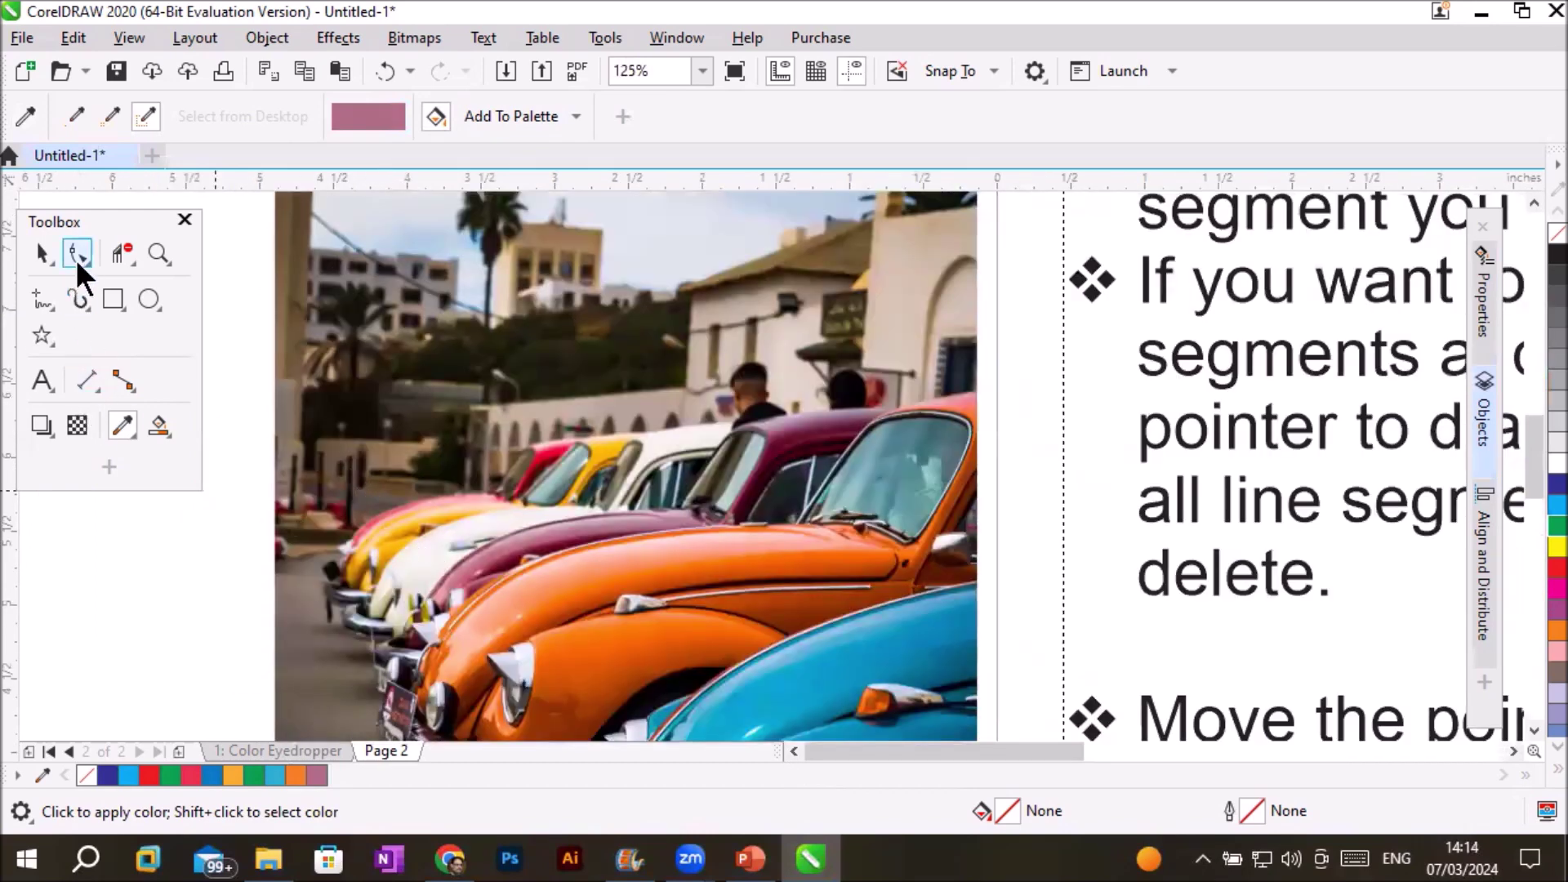
pyautogui.click(28, 115)
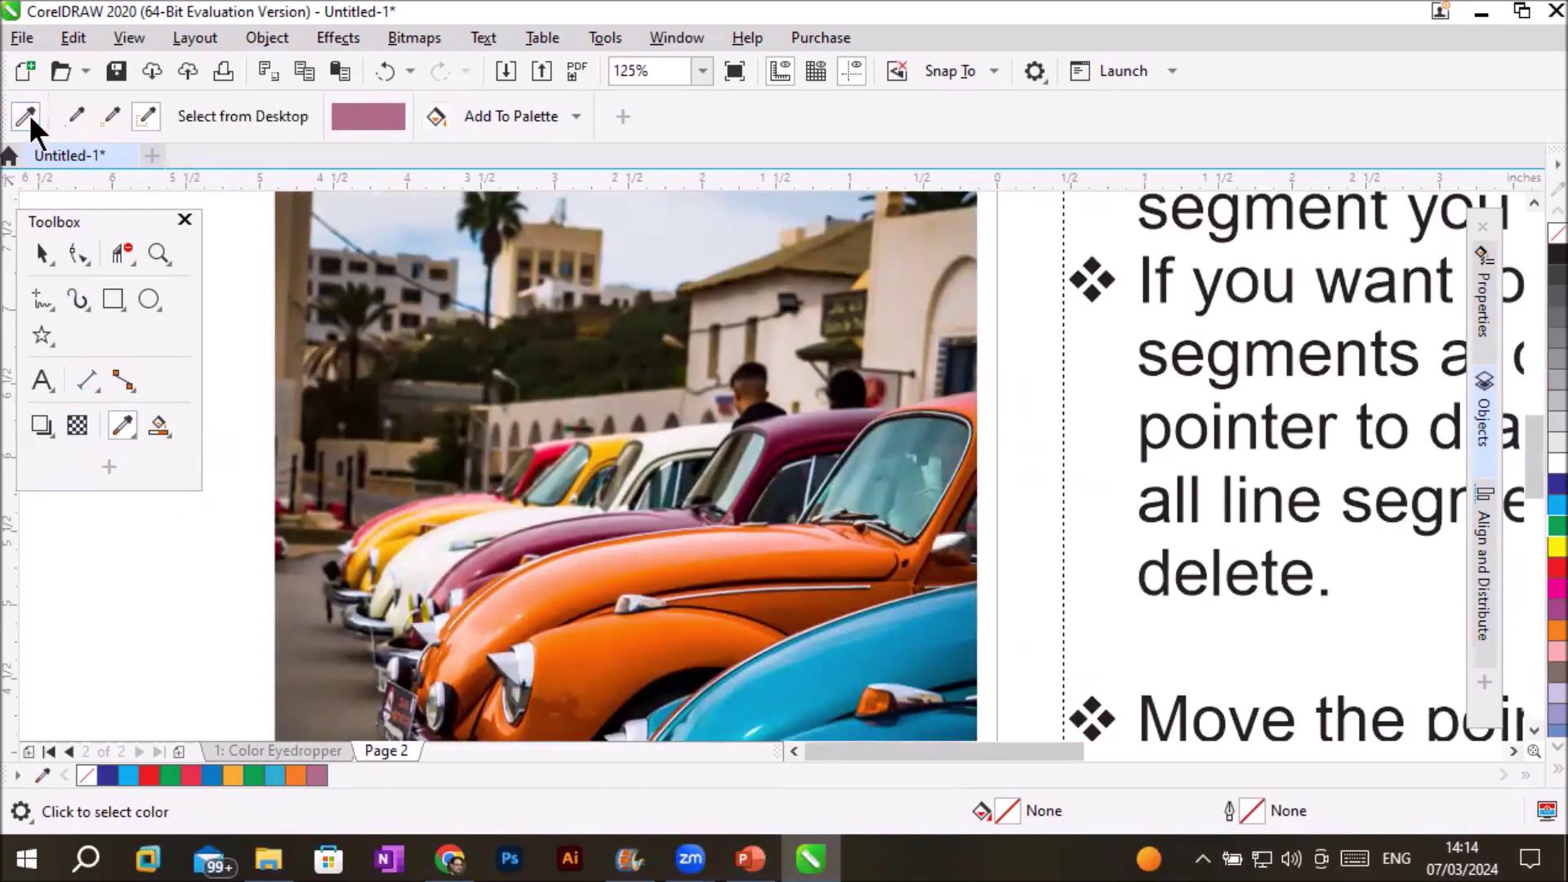
pyautogui.click(455, 493)
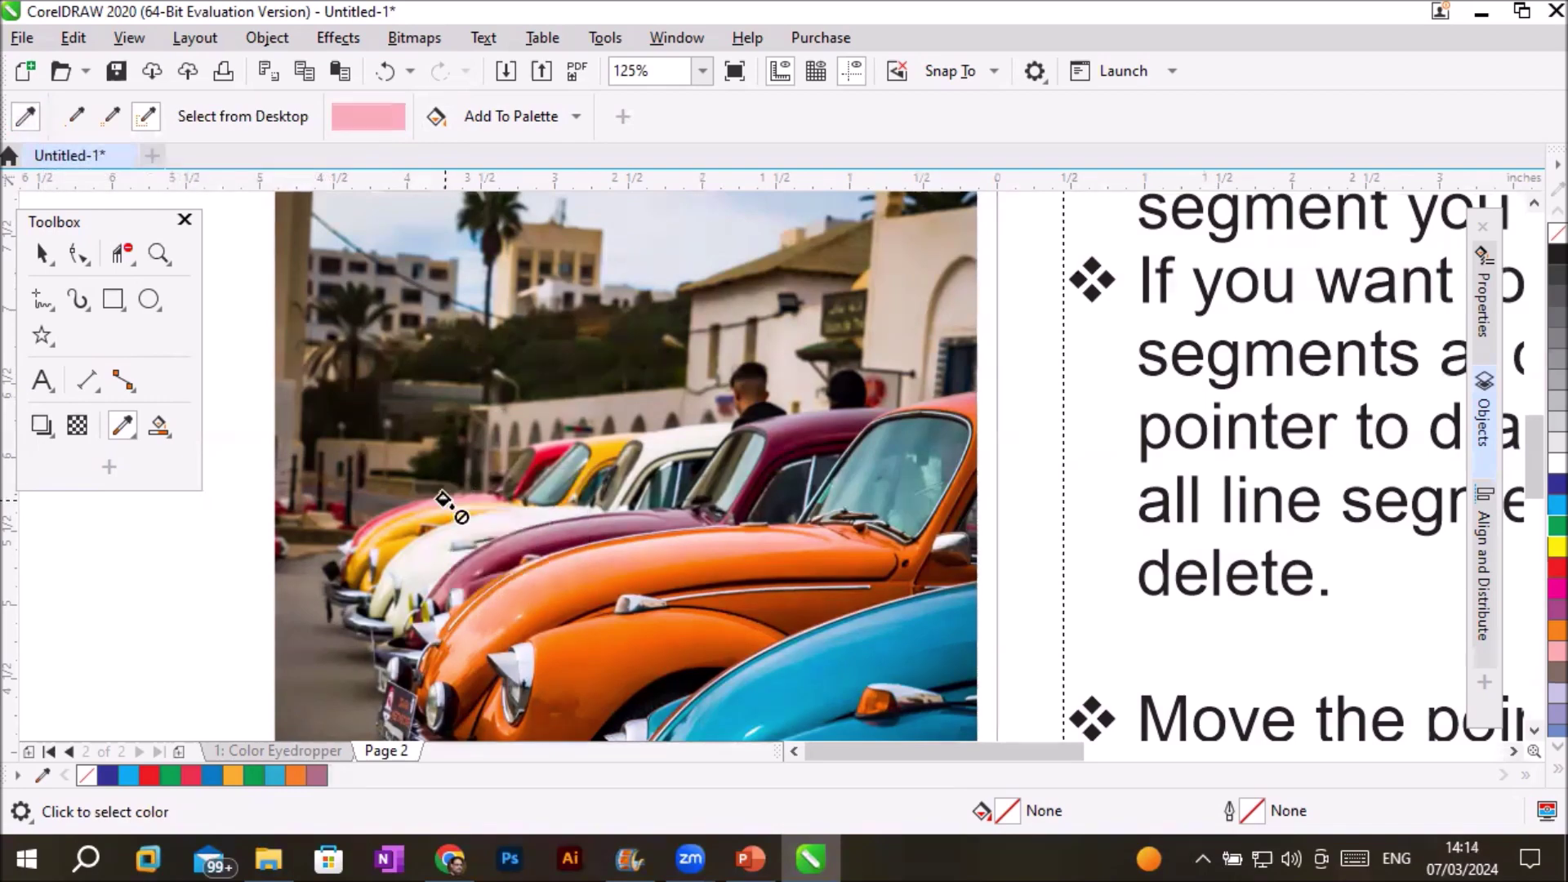
pyautogui.scroll(-4, 1061, 674)
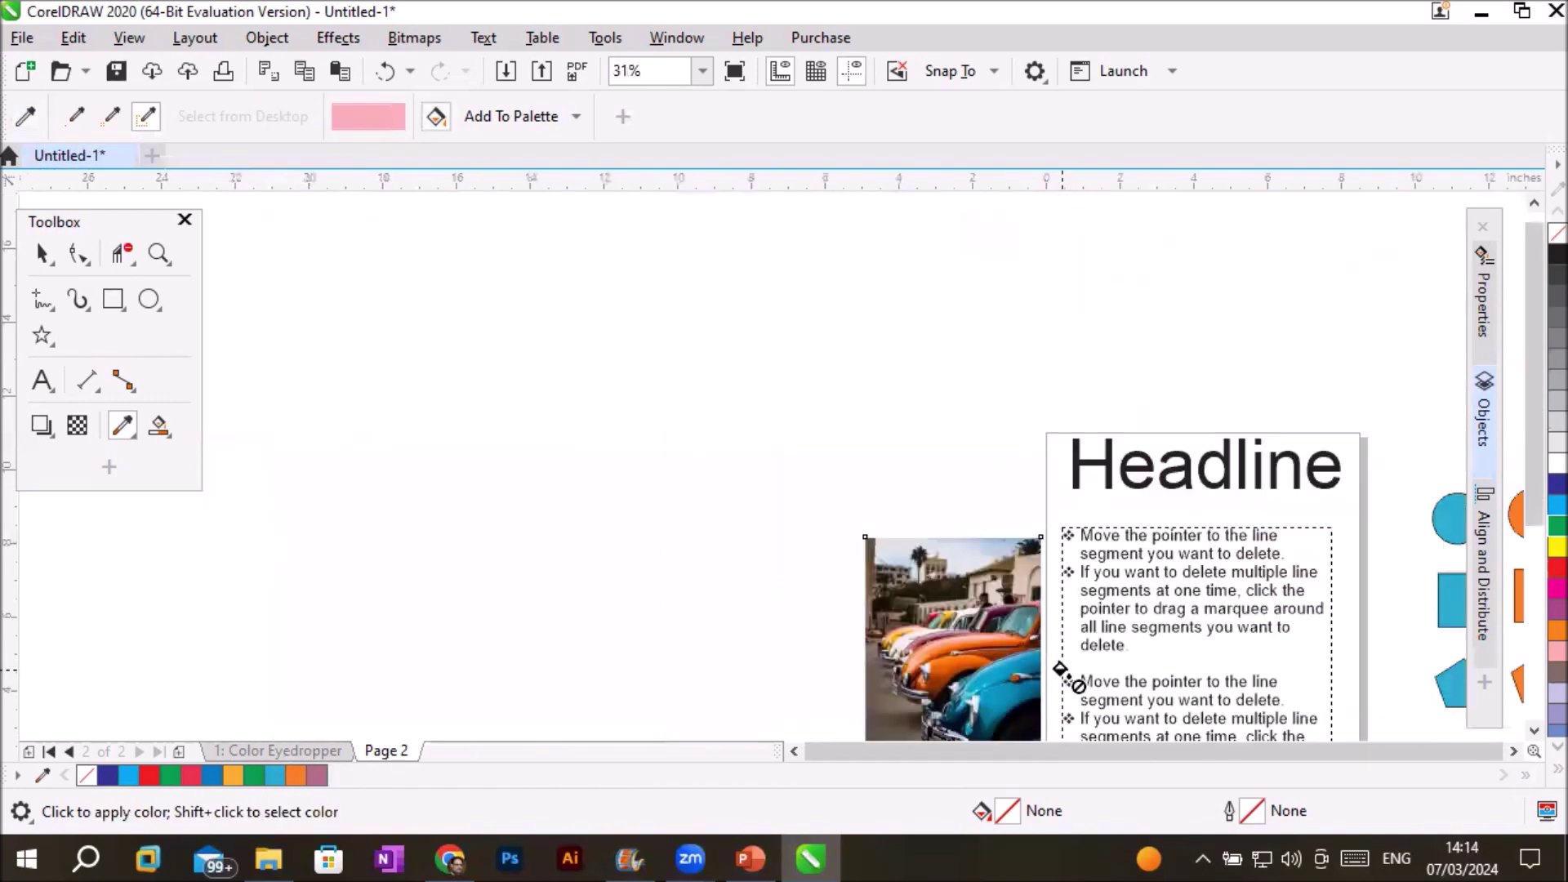
pyautogui.click(1511, 751)
pyautogui.click(1233, 508)
pyautogui.click(1231, 581)
pyautogui.click(1237, 665)
# Apply the sampled pink to the fourth star's outline, undoing the accidental fill of its interior
pyautogui.click(1534, 731)
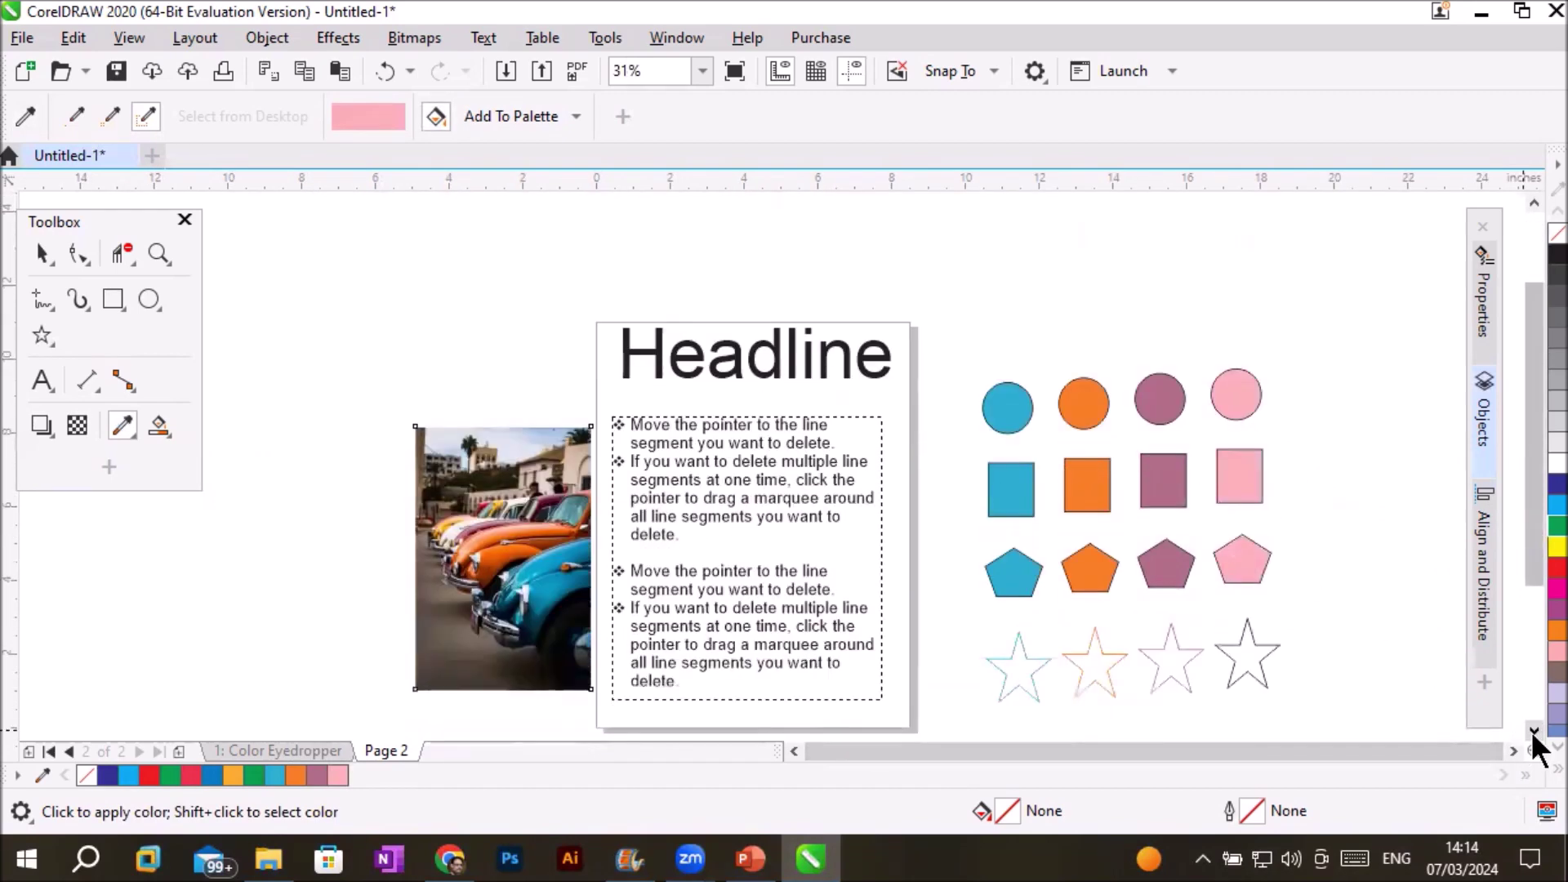
pyautogui.scroll(2, 1238, 675)
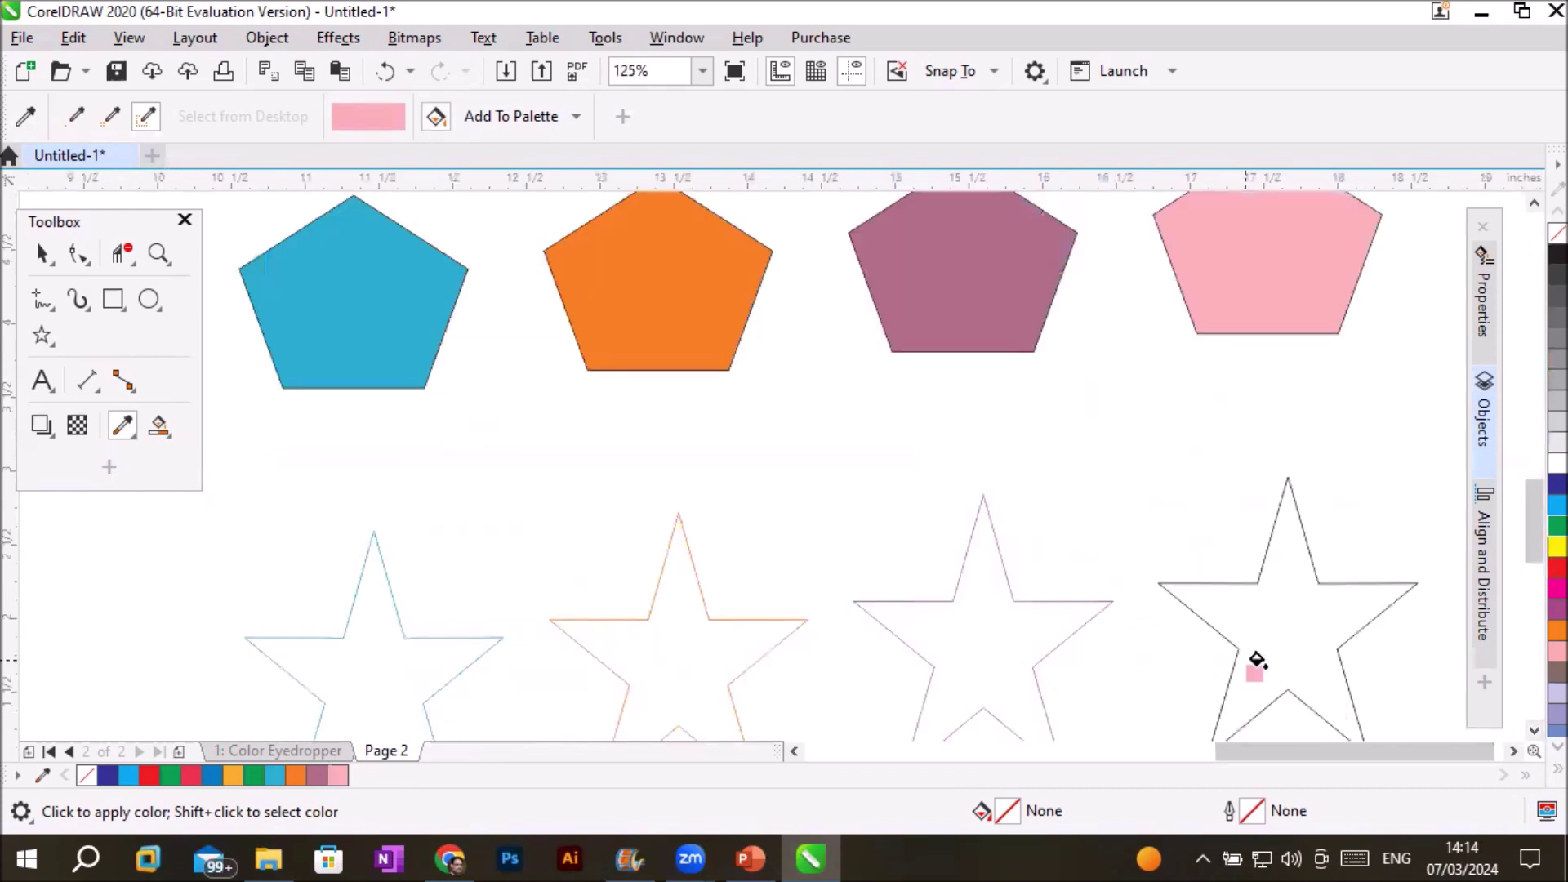
pyautogui.click(1249, 585)
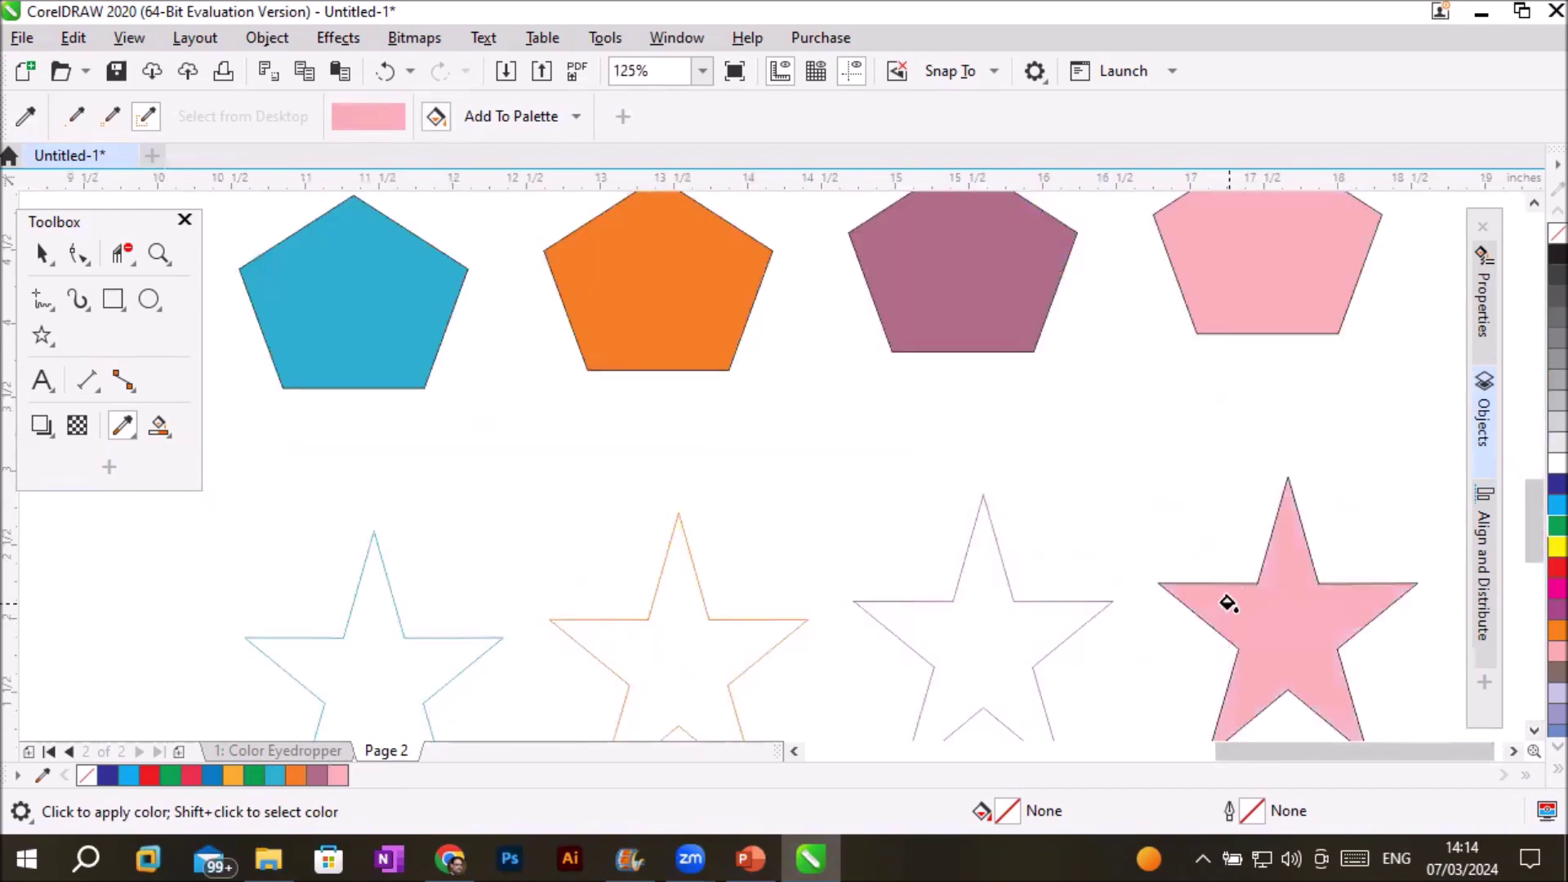
pyautogui.hotkey('ctrl', 'z')
pyautogui.click(1254, 581)
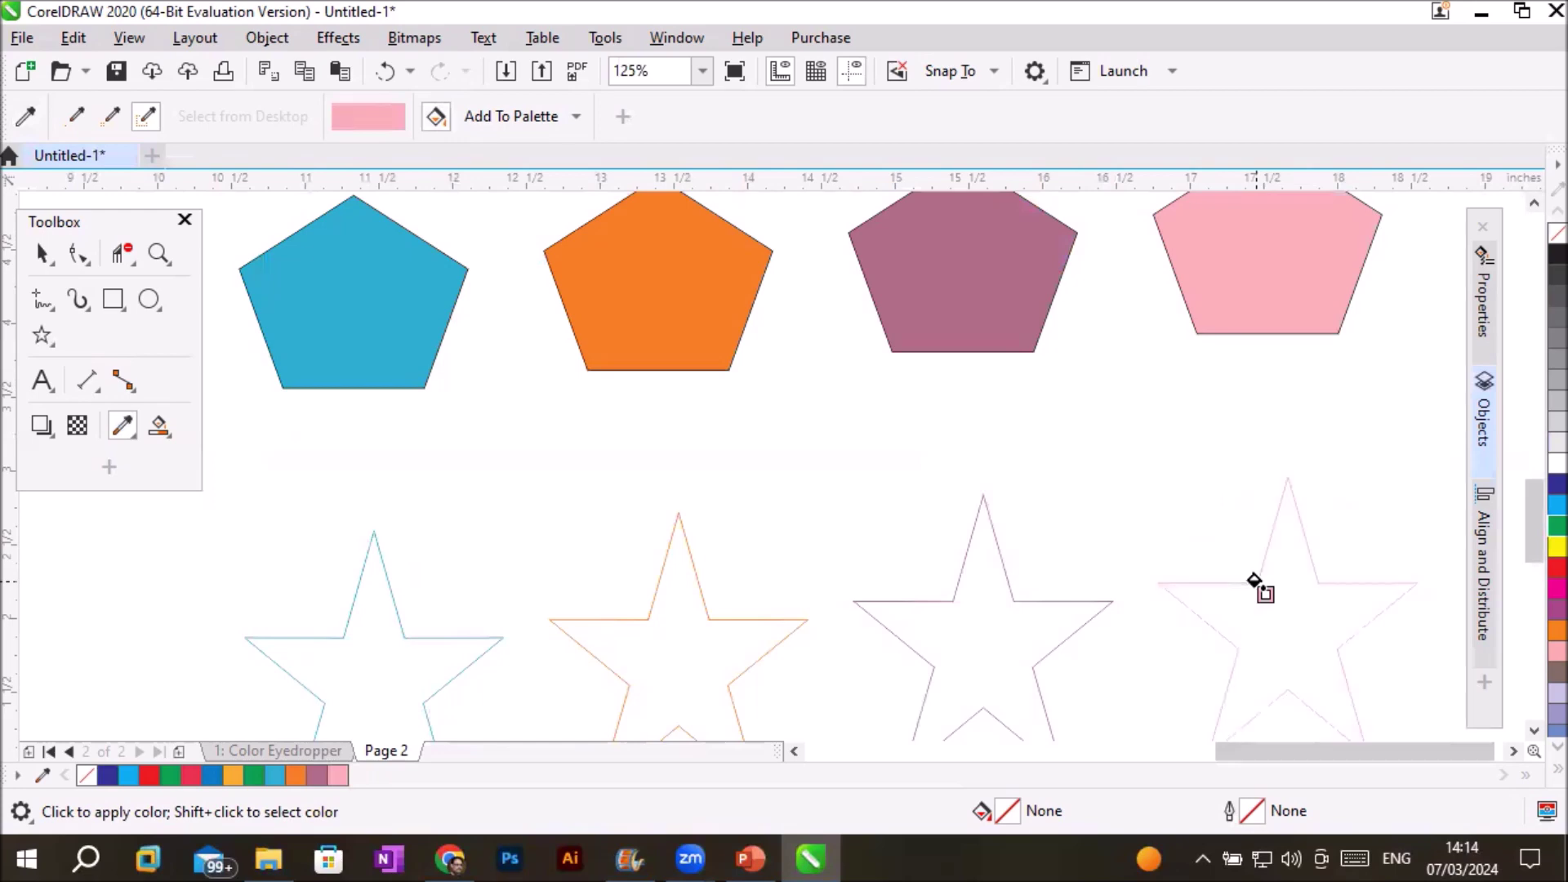
pyautogui.scroll(-2, 1119, 650)
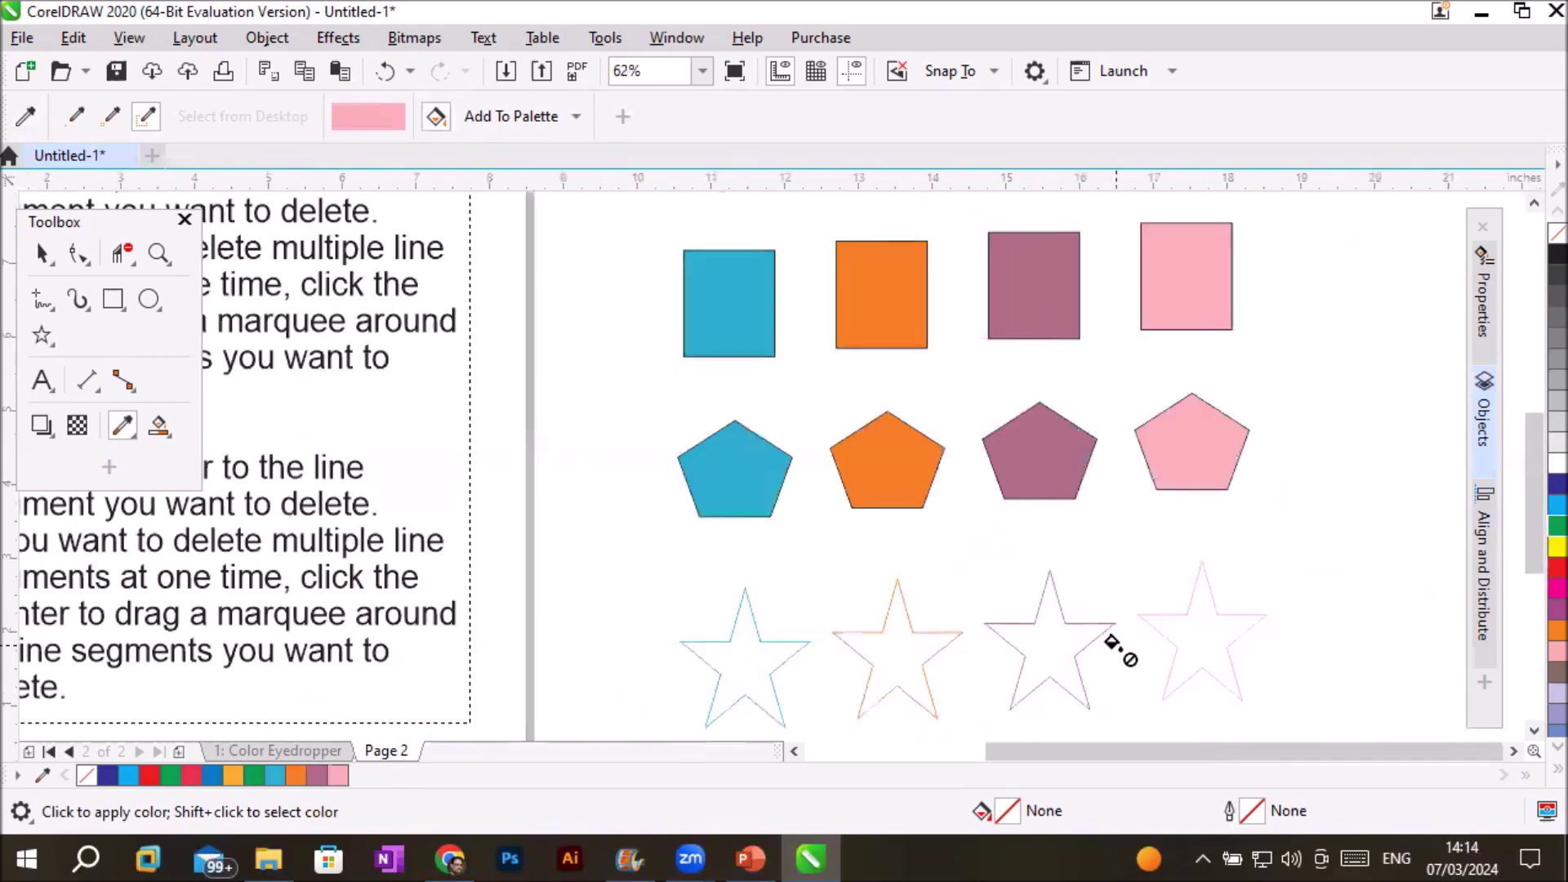
# Set the outline width of all four stars to 16 pt and deselect them
pyautogui.click(1533, 730)
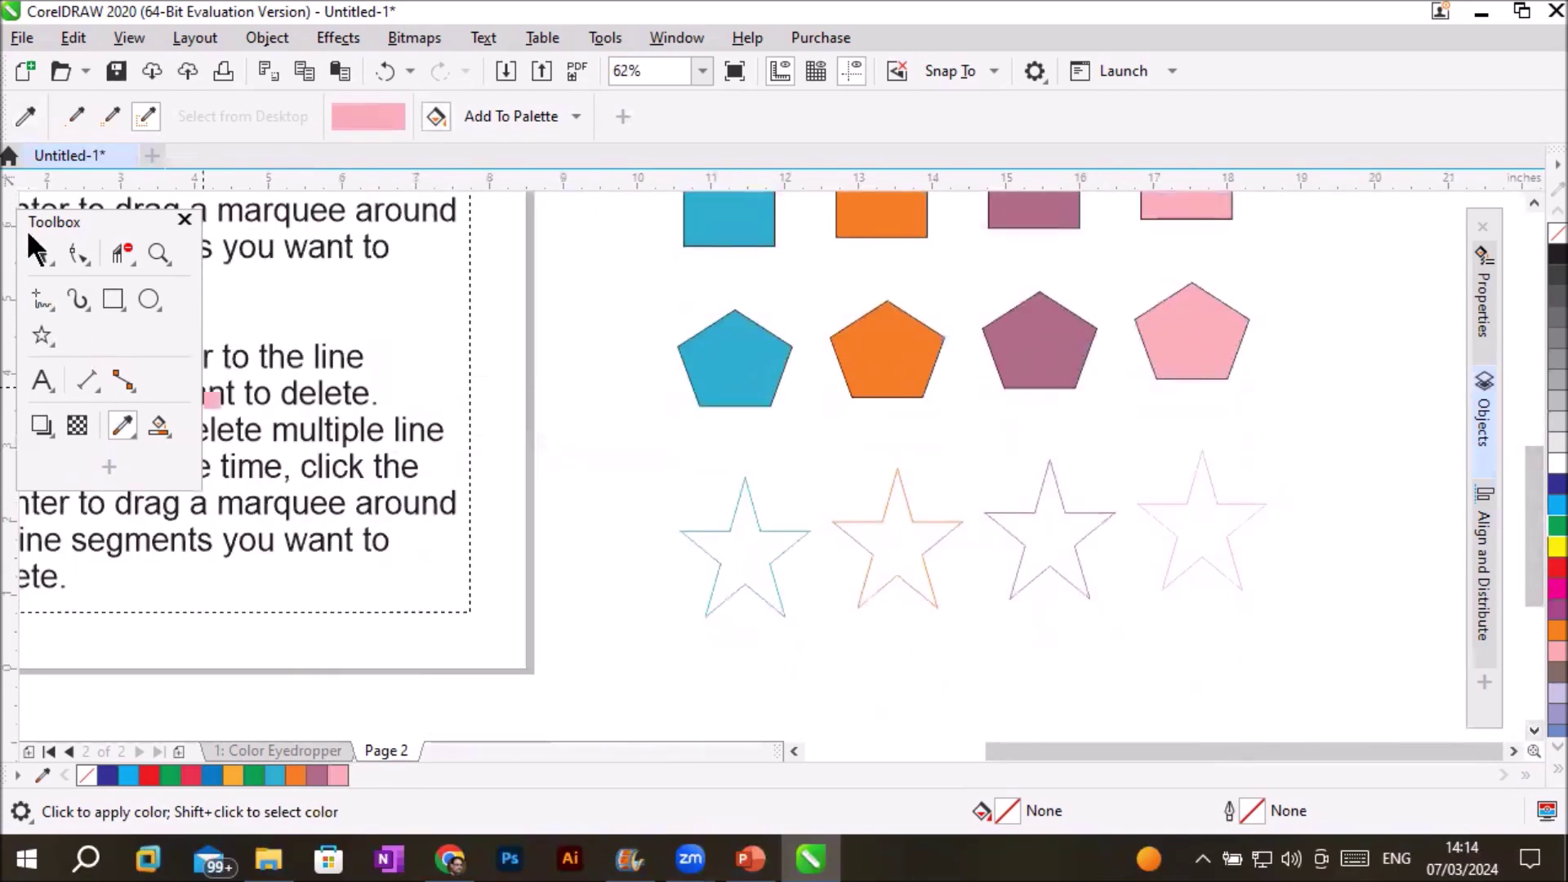
pyautogui.click(42, 253)
pyautogui.moveTo(946, 592); pyautogui.dragTo(1313, 664)
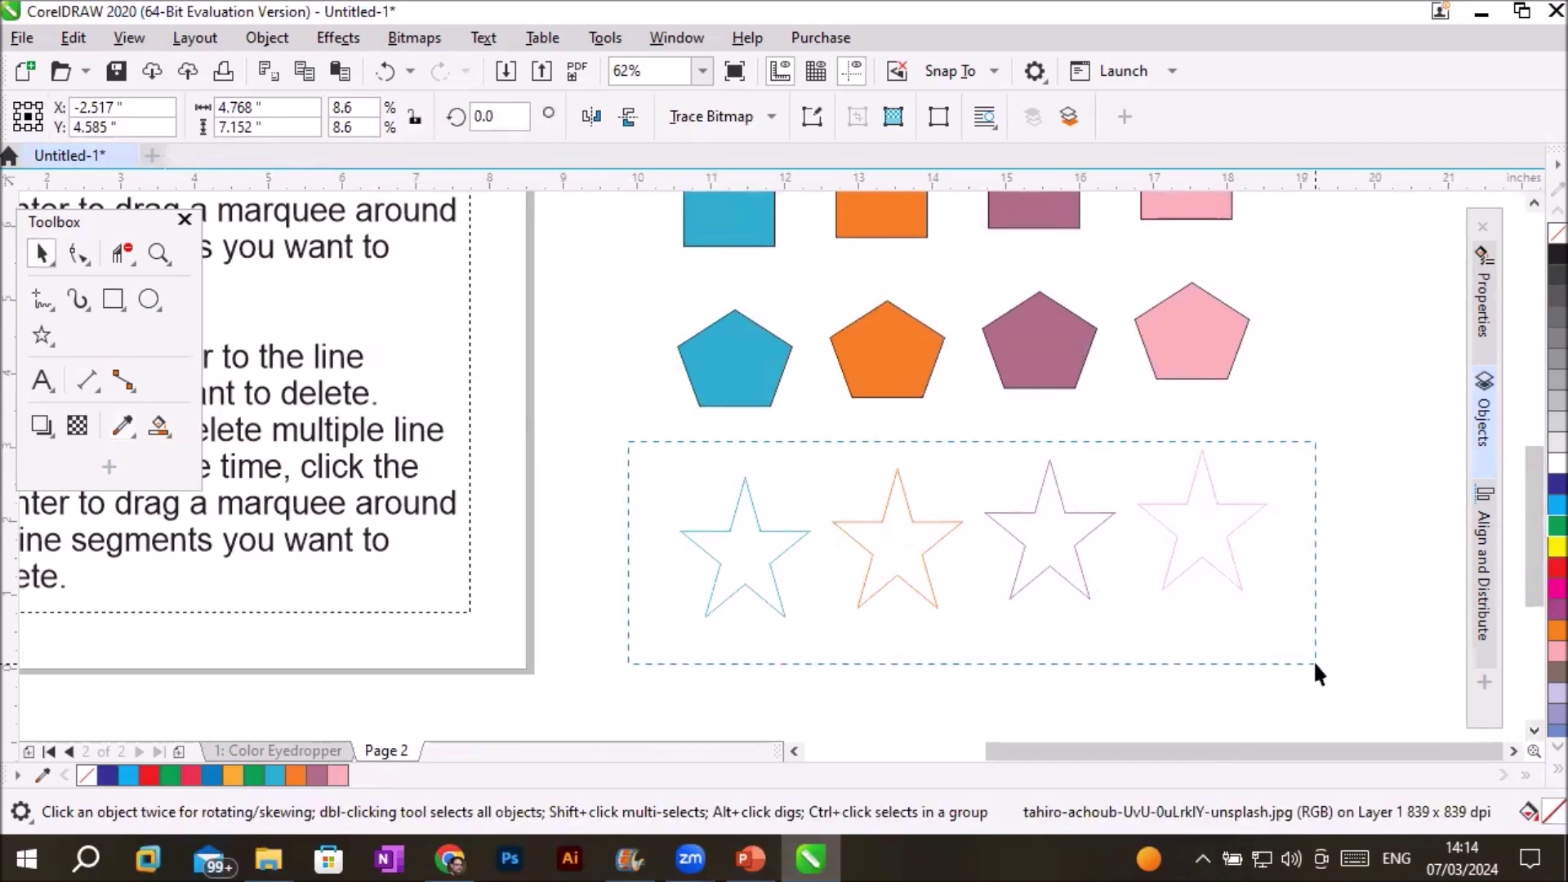
pyautogui.click(1089, 116)
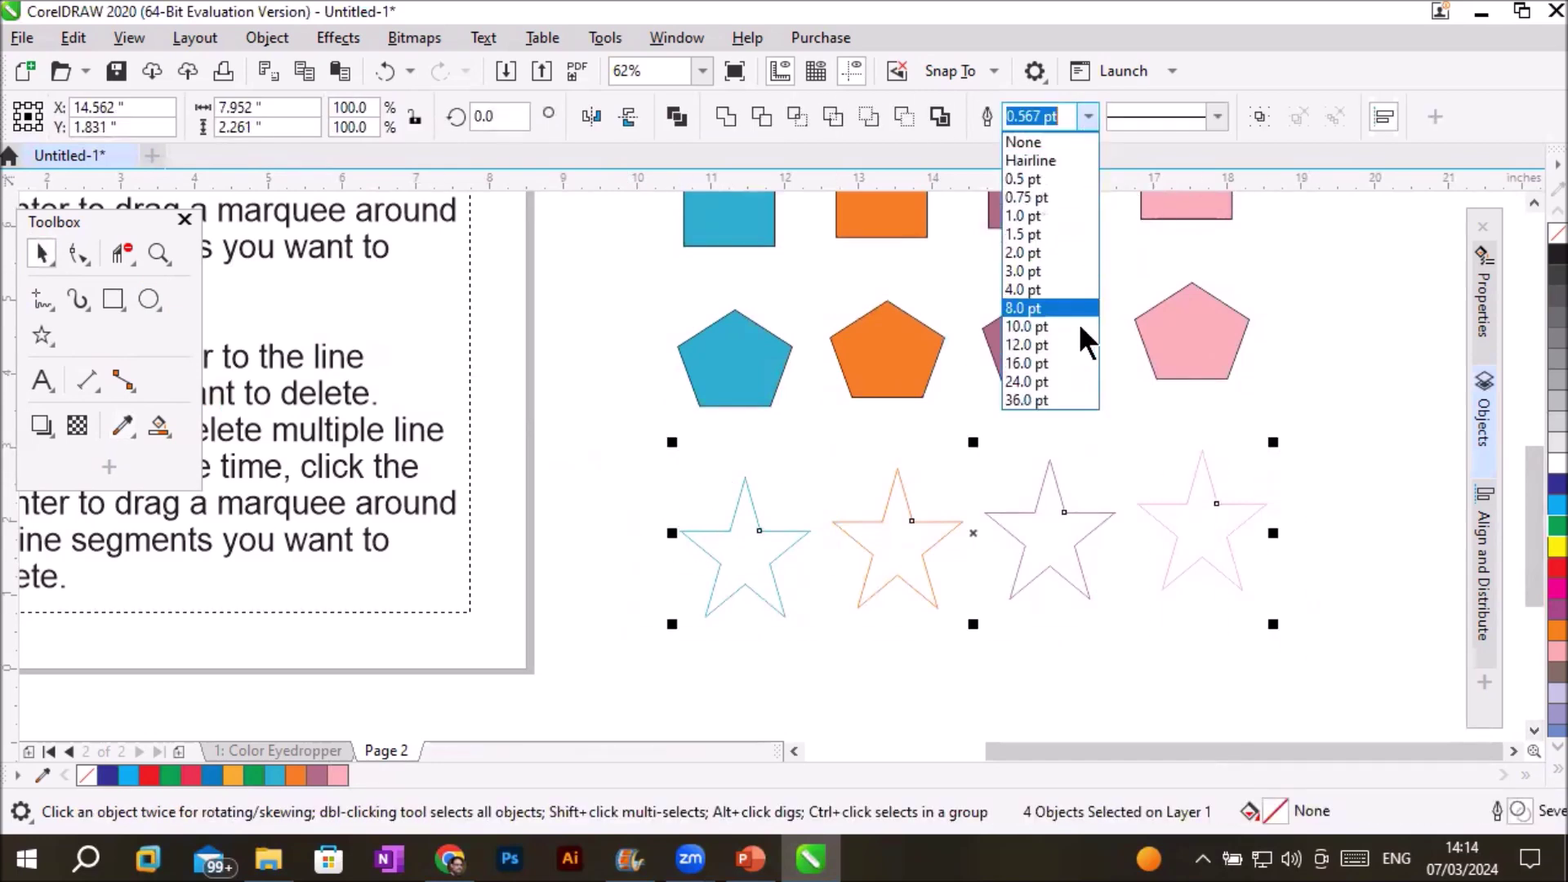
pyautogui.click(1063, 359)
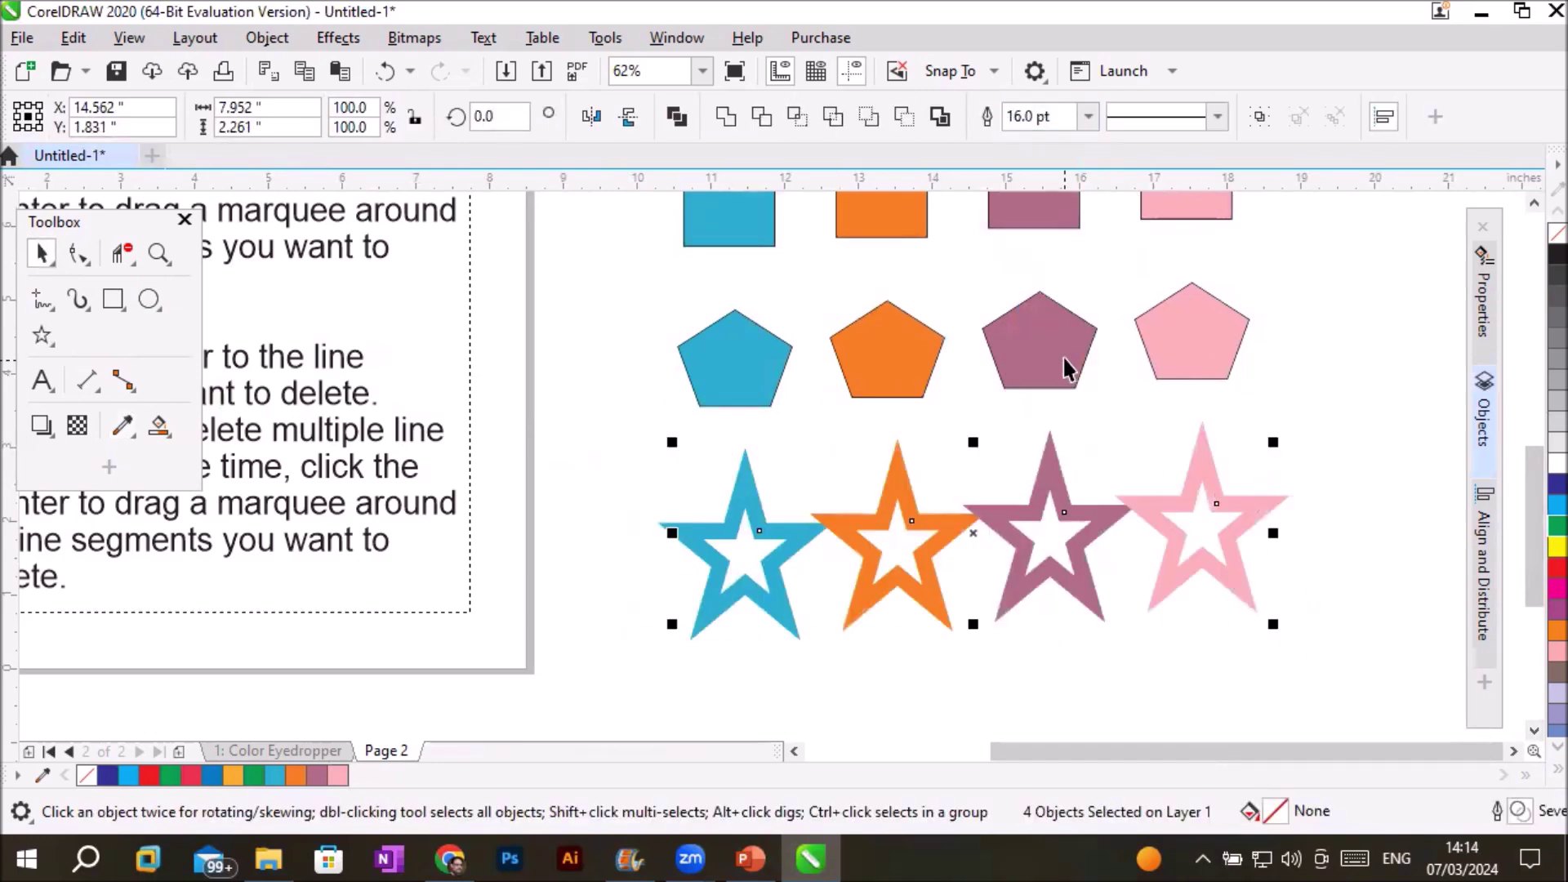
pyautogui.click(1008, 692)
pyautogui.scroll(-2, 1009, 626)
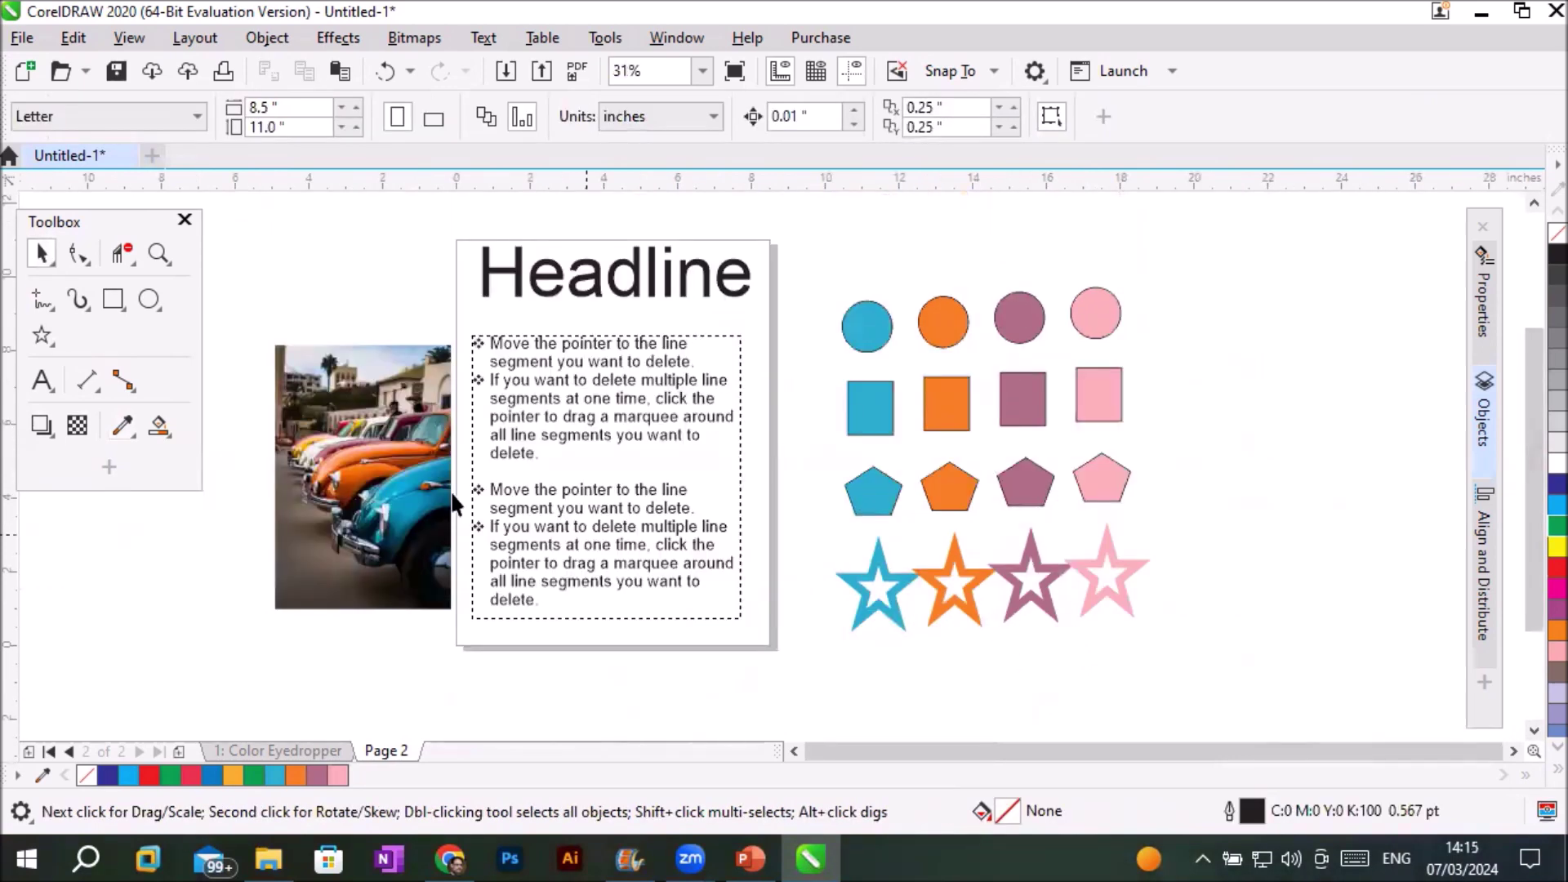
# Move the car photo to the right of the shapes and colour the Headline text with orange sampled from the orange car
pyautogui.moveTo(450, 493); pyautogui.dragTo(1279, 457)
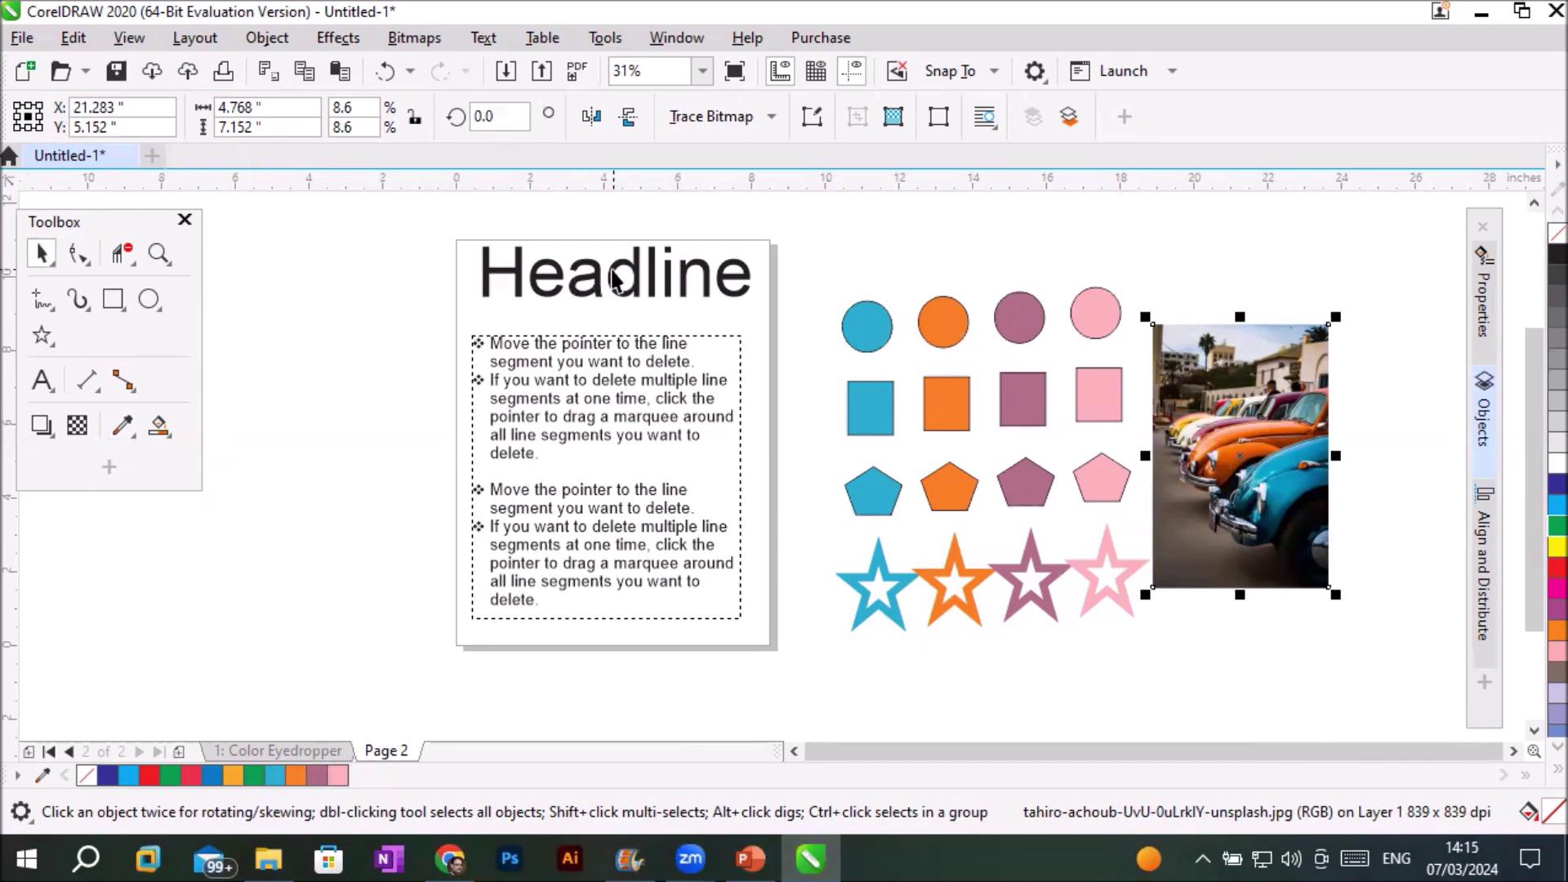
pyautogui.click(122, 426)
pyautogui.click(27, 116)
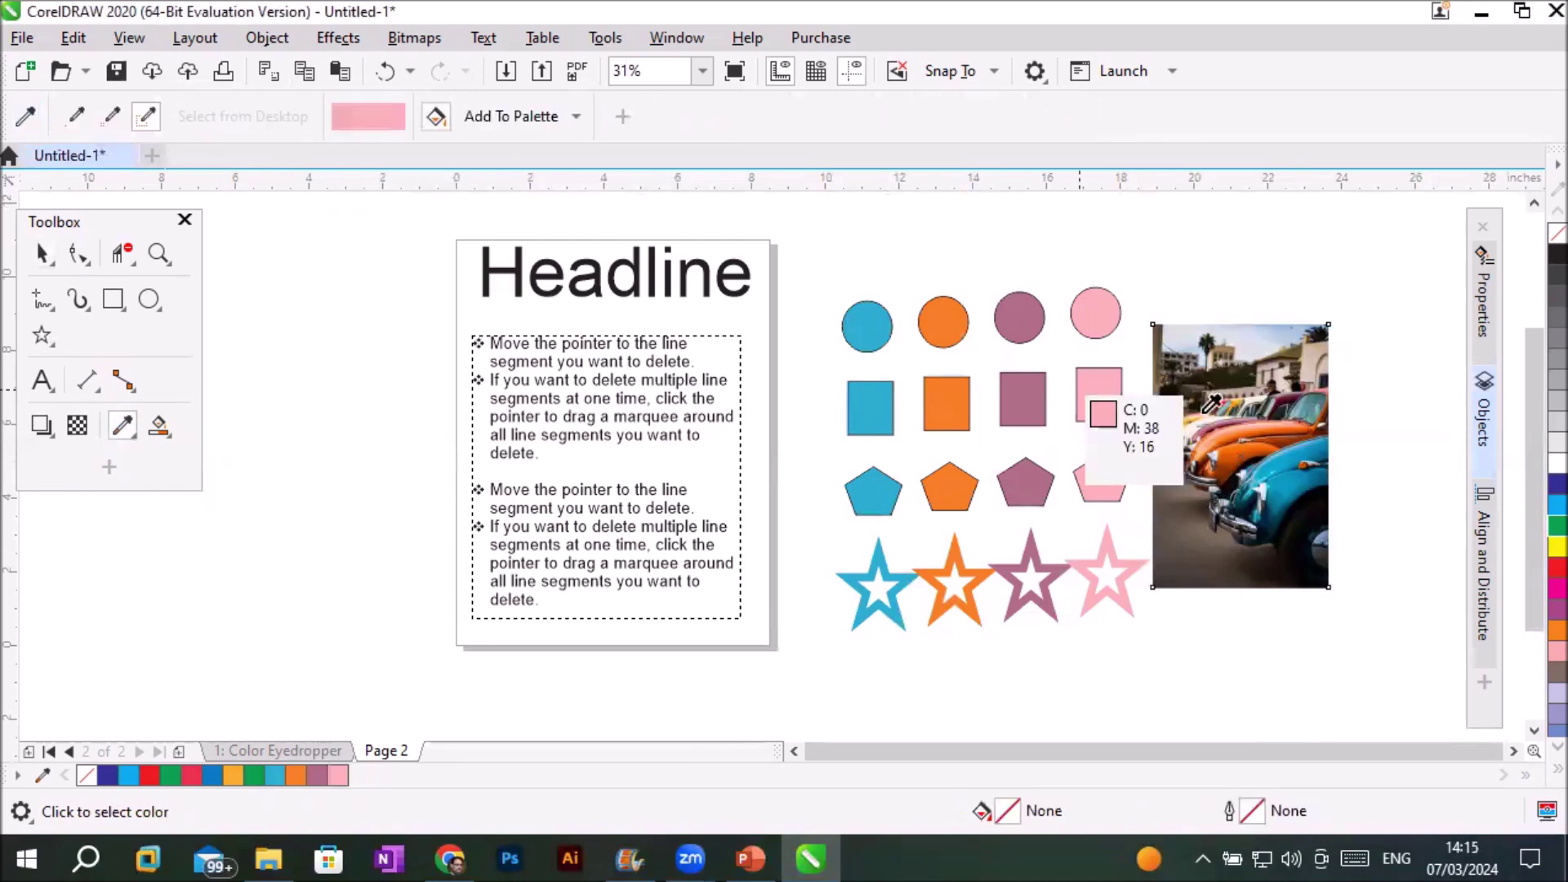
pyautogui.click(1290, 420)
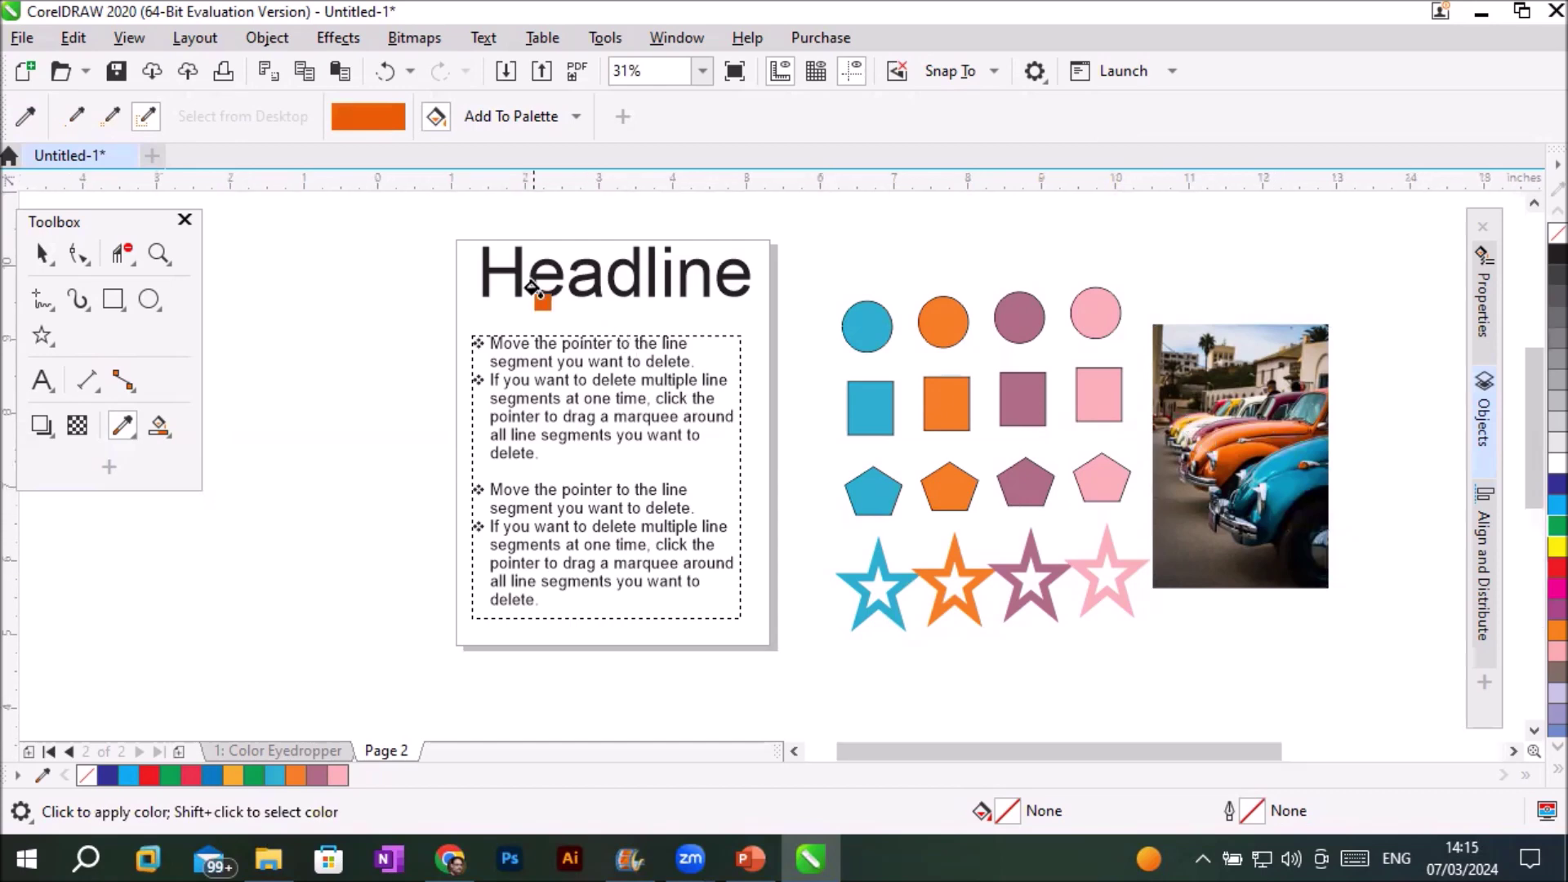
pyautogui.scroll(5, 494, 270)
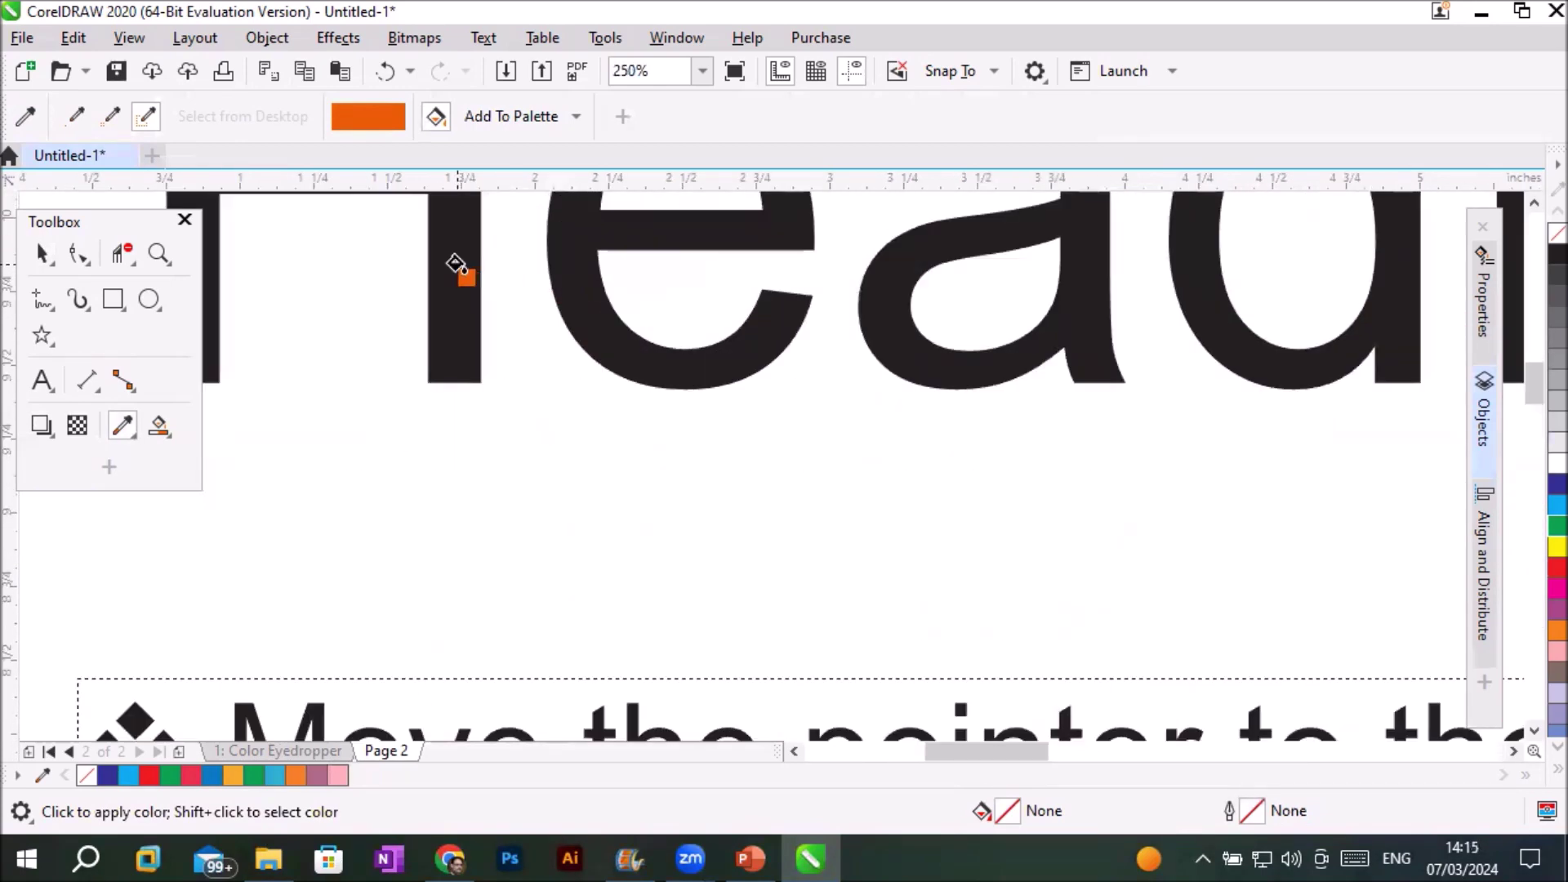
pyautogui.click(456, 263)
pyautogui.scroll(-2, 455, 263)
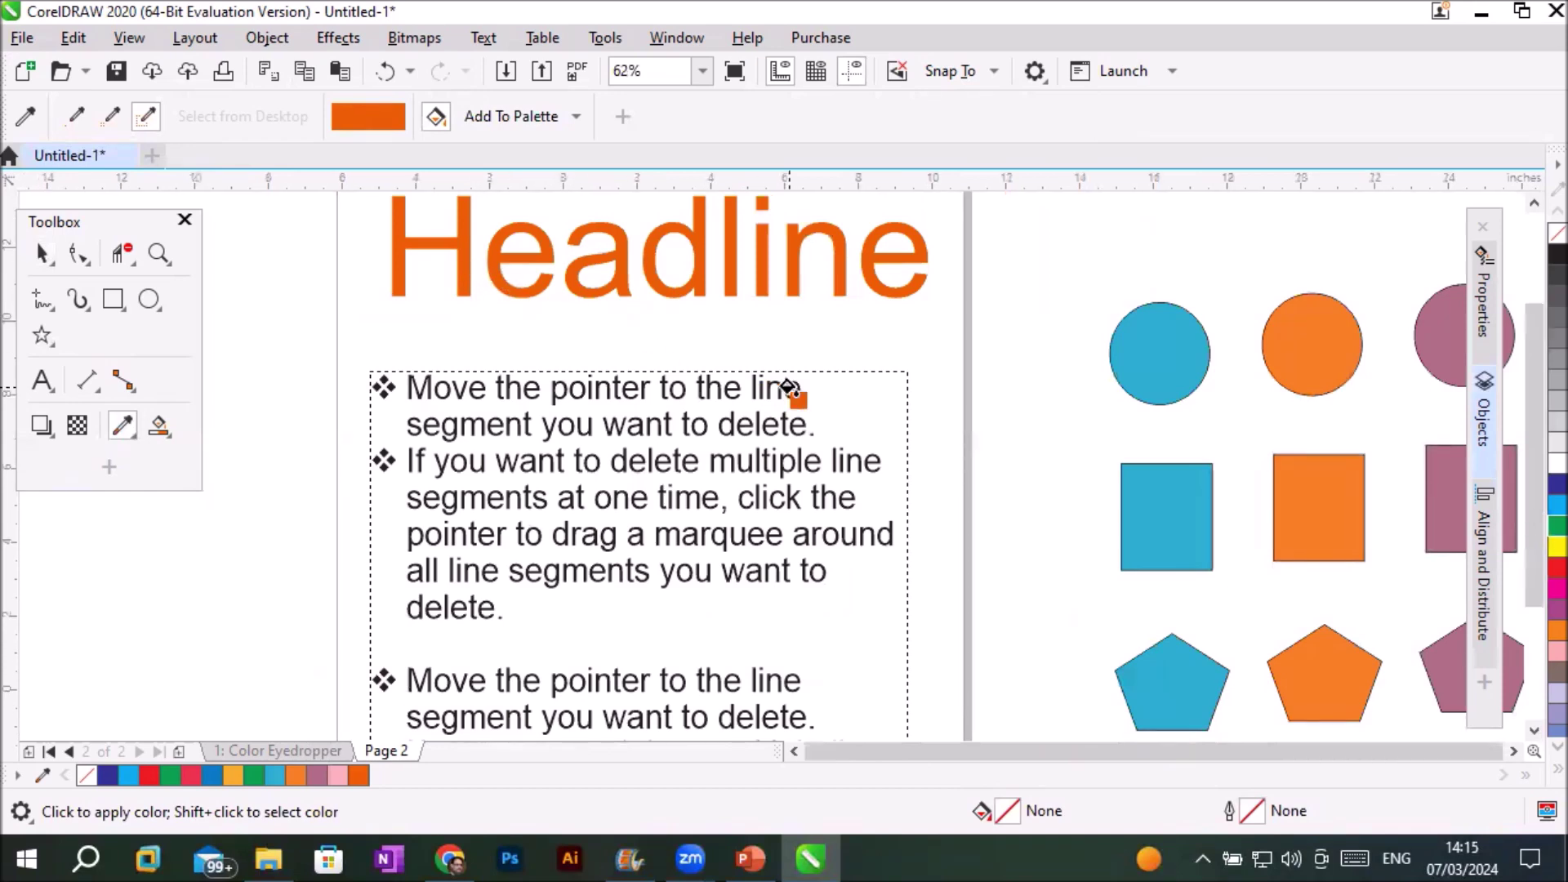
pyautogui.scroll(-1, 789, 388)
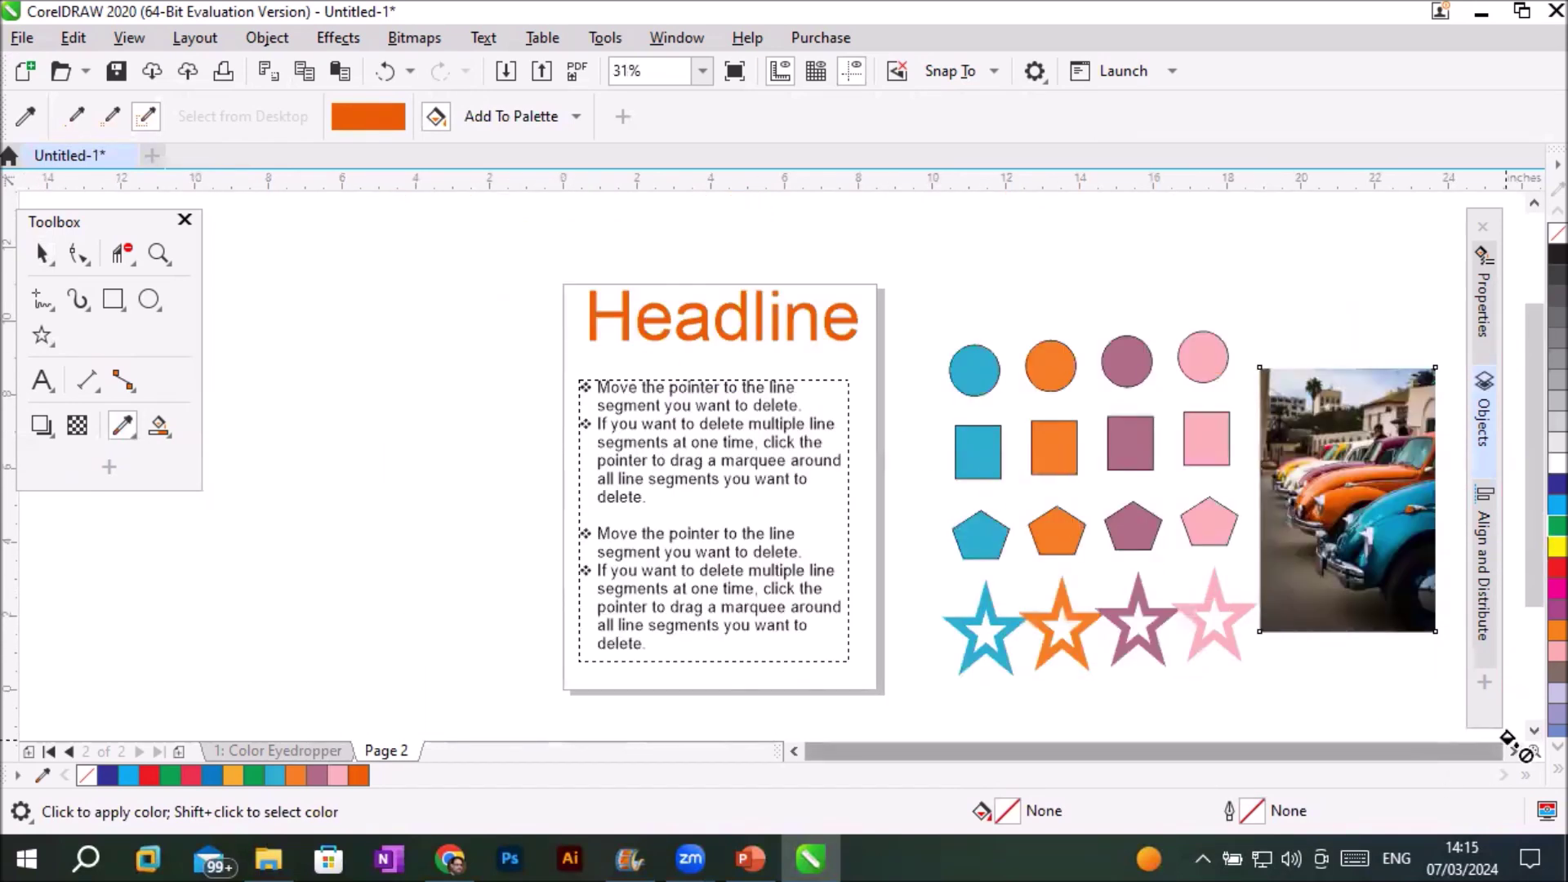
# Switch to the Attributes Eyedropper and review which object properties it samples, toggling Outline off and back on
pyautogui.click(1517, 750)
pyautogui.click(1517, 751)
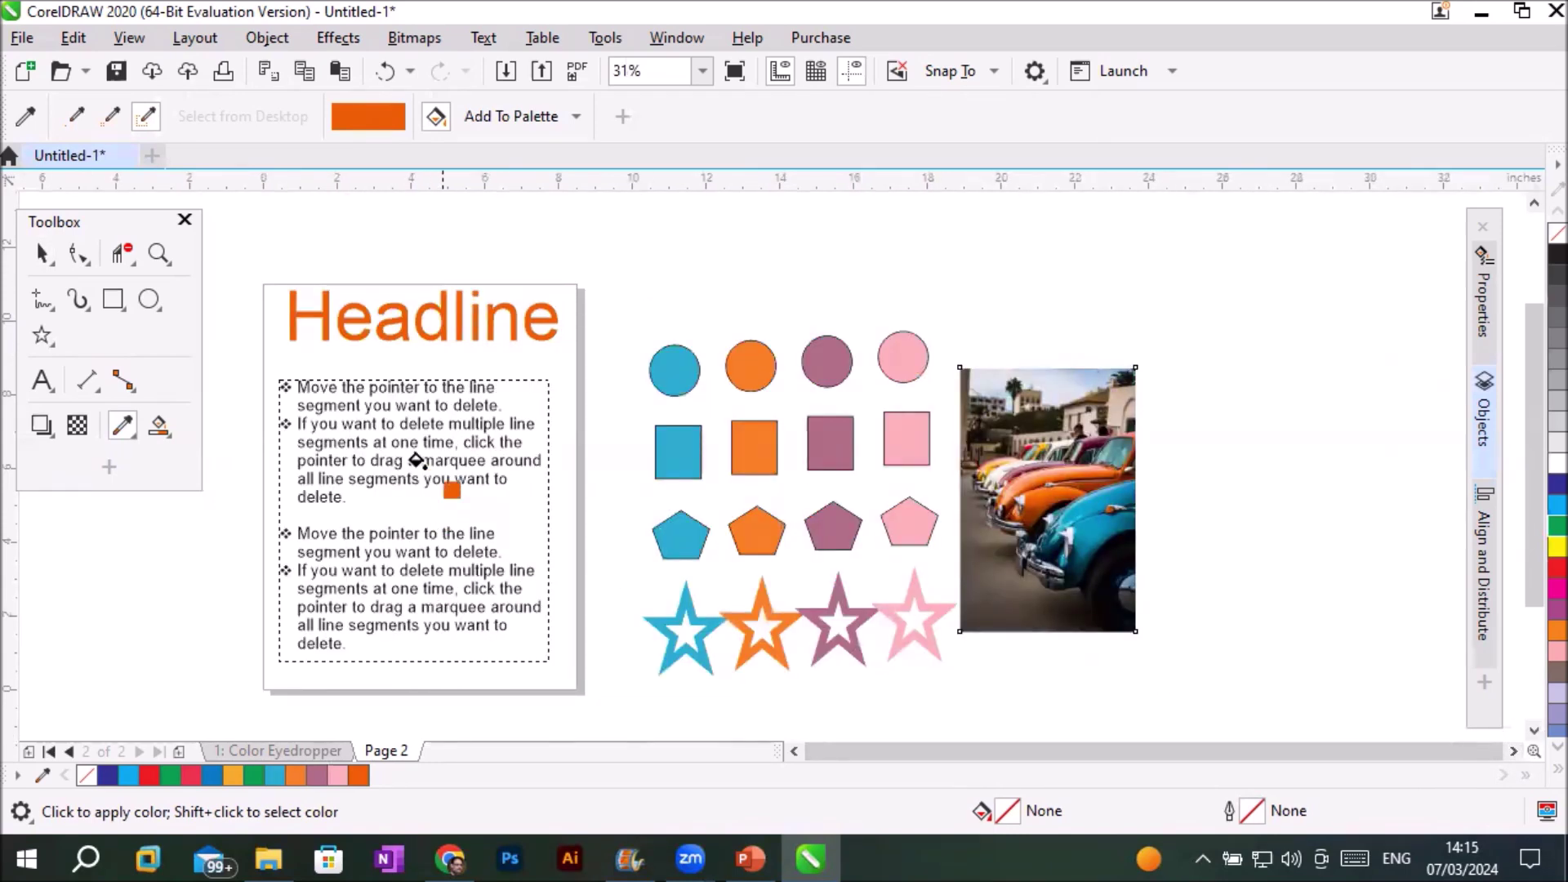
pyautogui.click(122, 429)
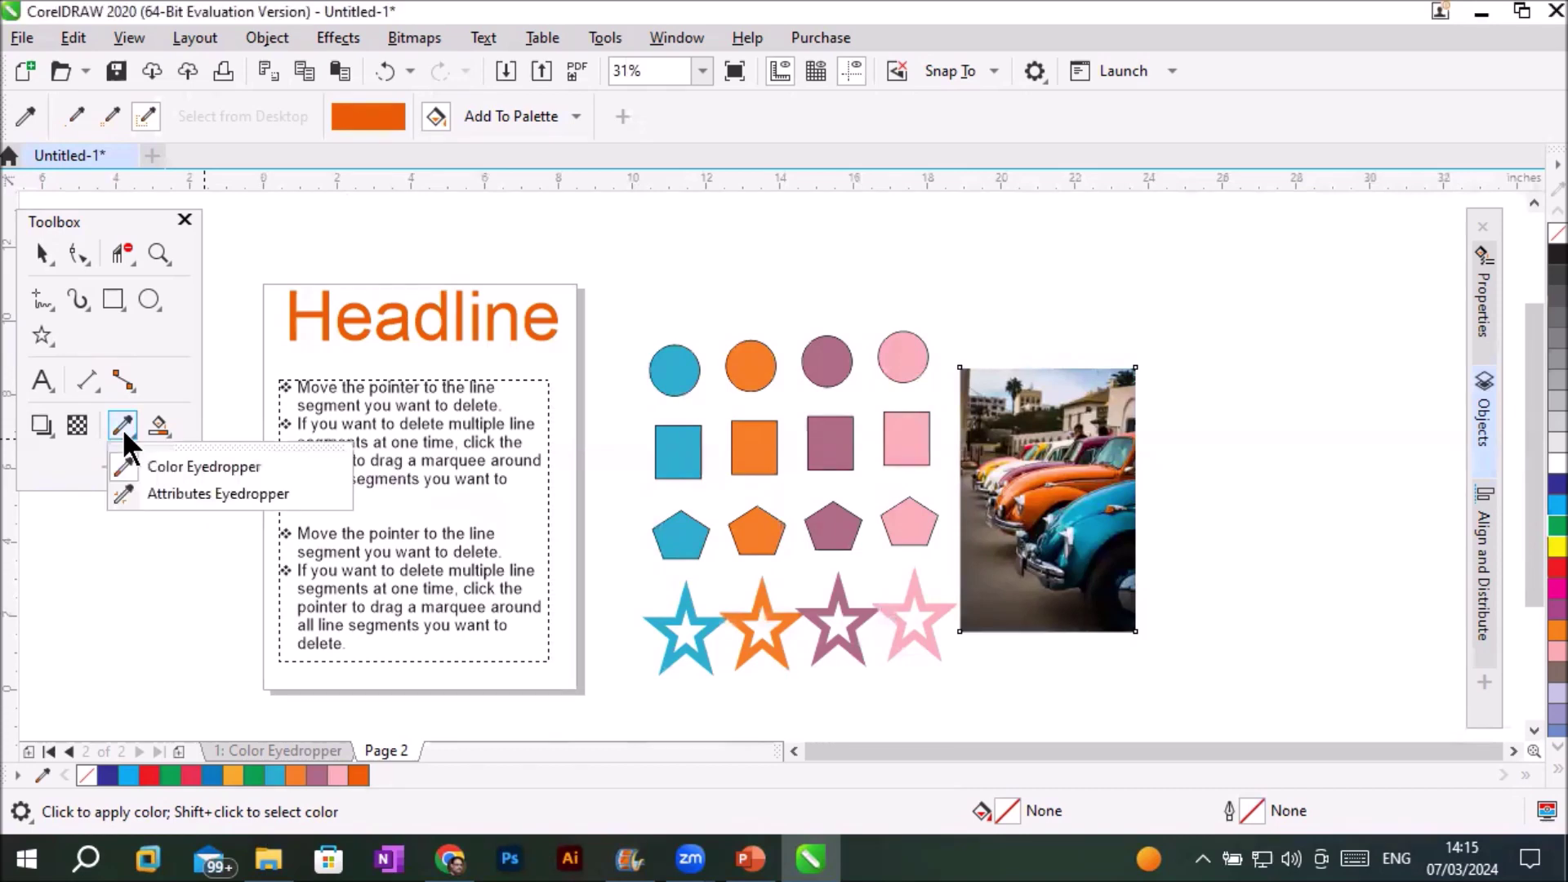
pyautogui.click(189, 493)
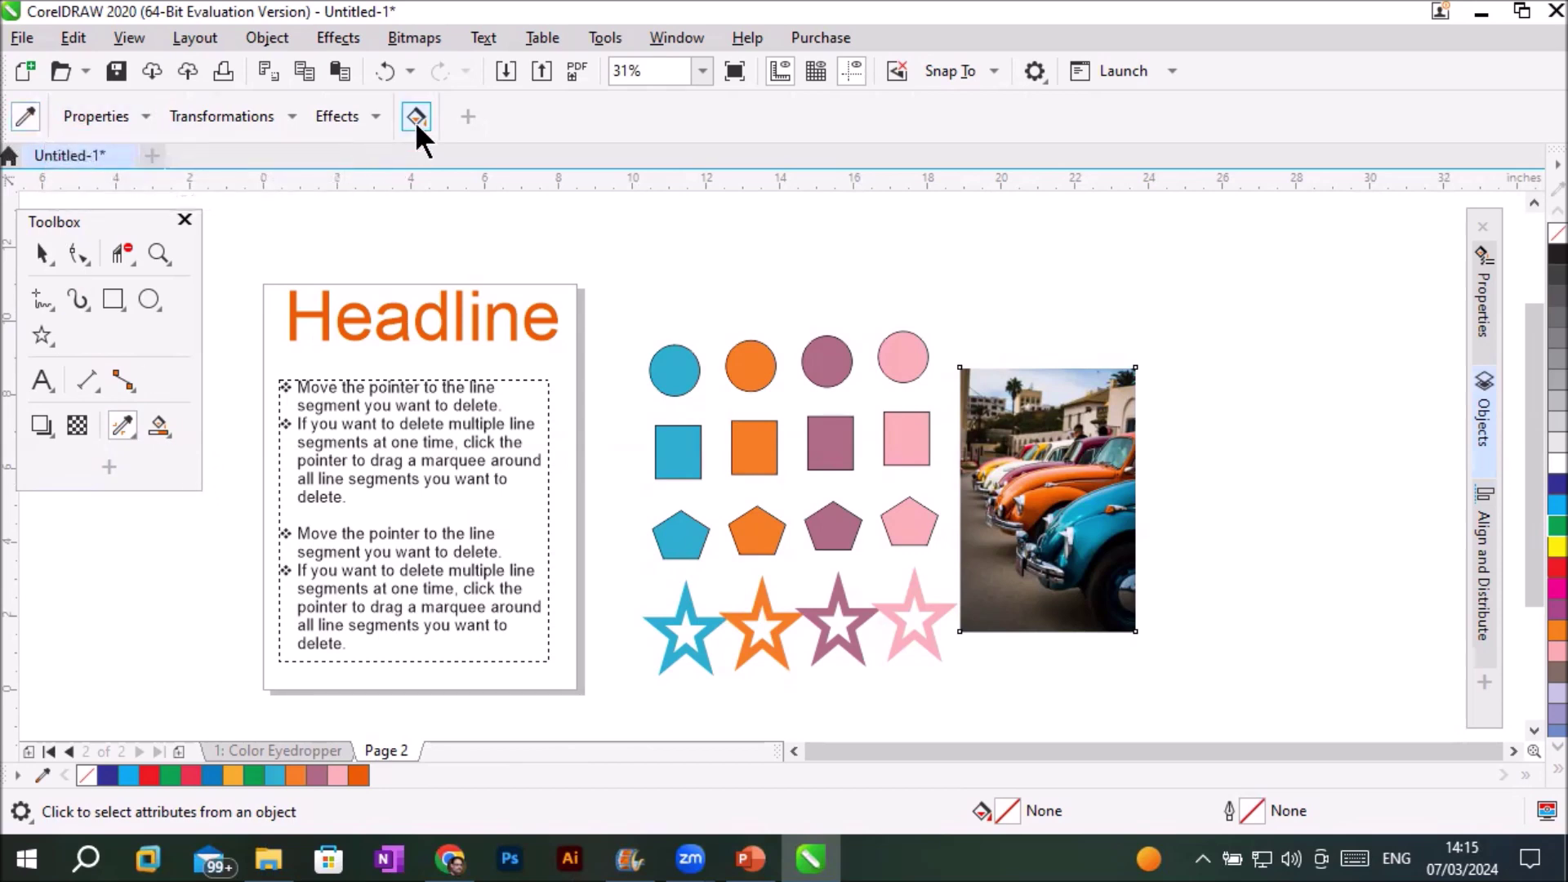
pyautogui.click(144, 119)
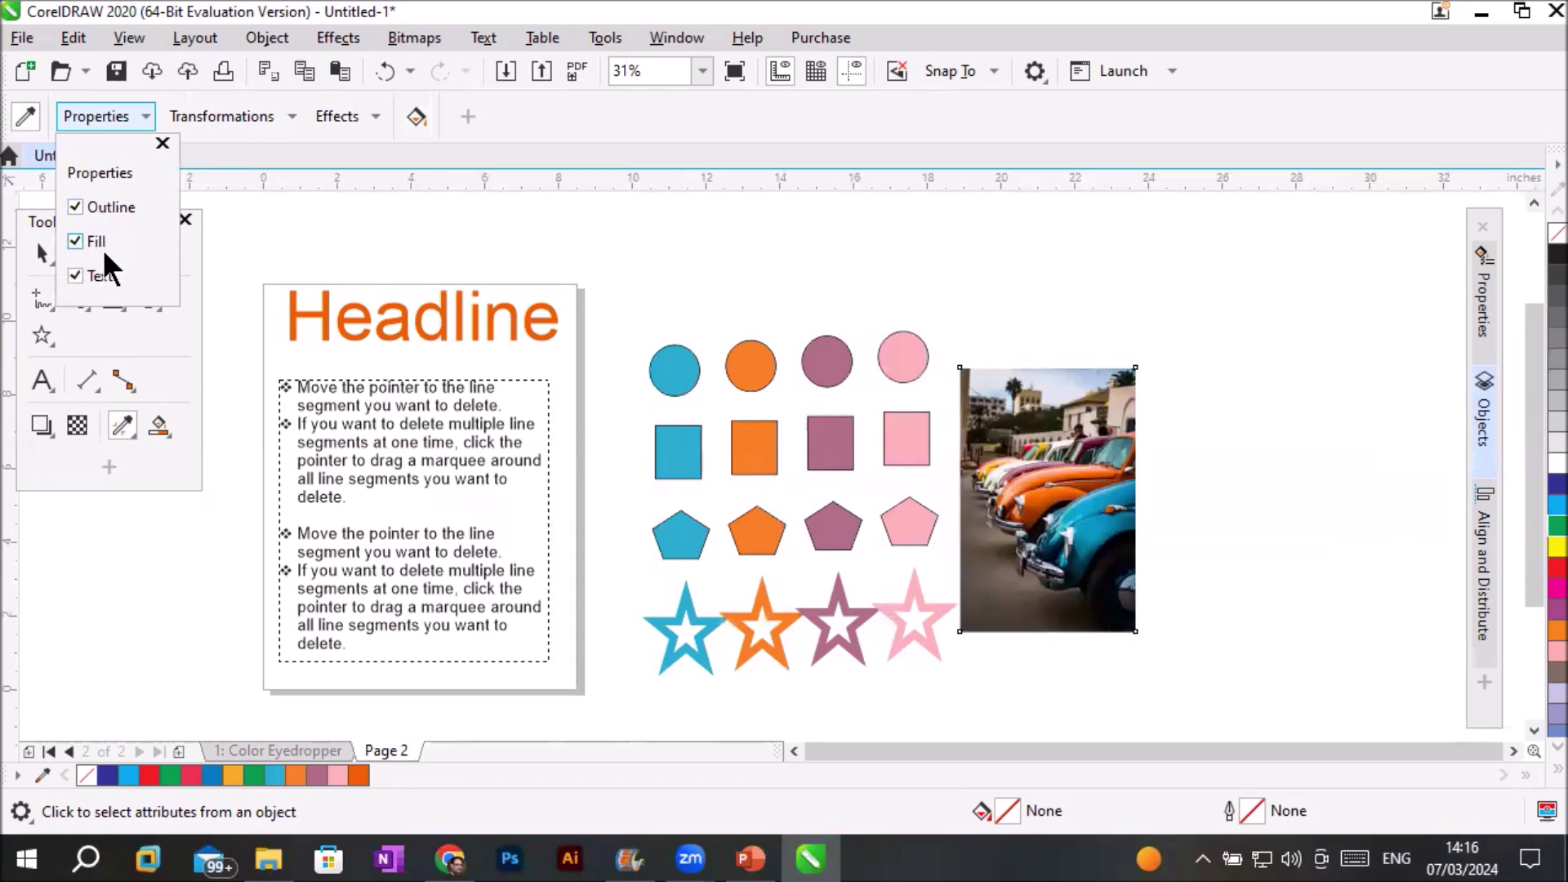
pyautogui.click(75, 208)
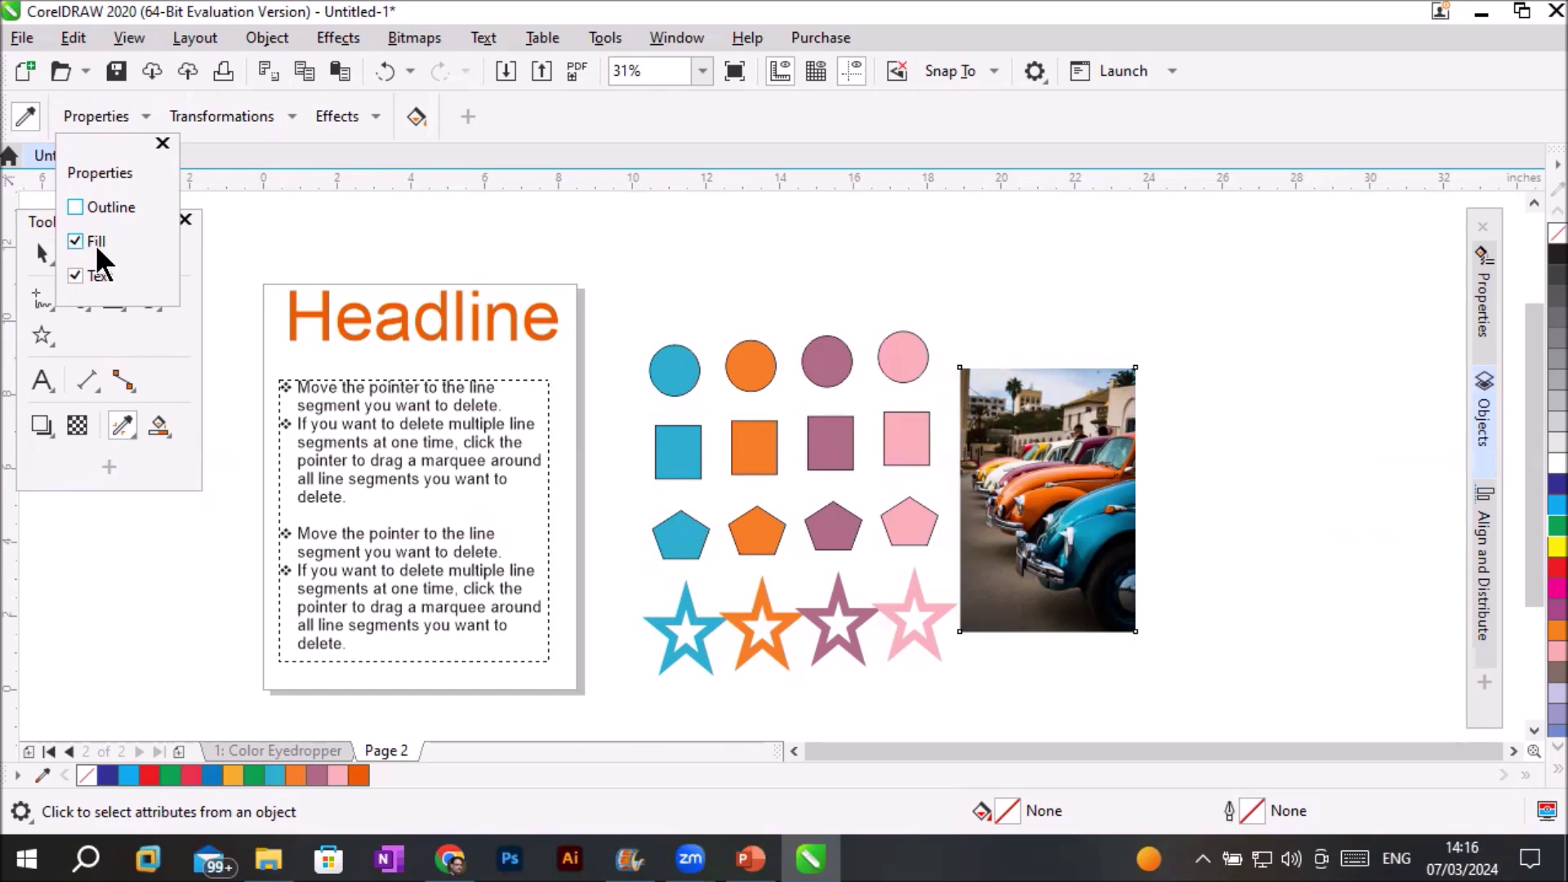
pyautogui.click(75, 208)
# Copy the orange Headline text to the empty area beside the page and duplicate it into a stack of four evenly spaced copies
pyautogui.click(795, 753)
pyautogui.click(794, 752)
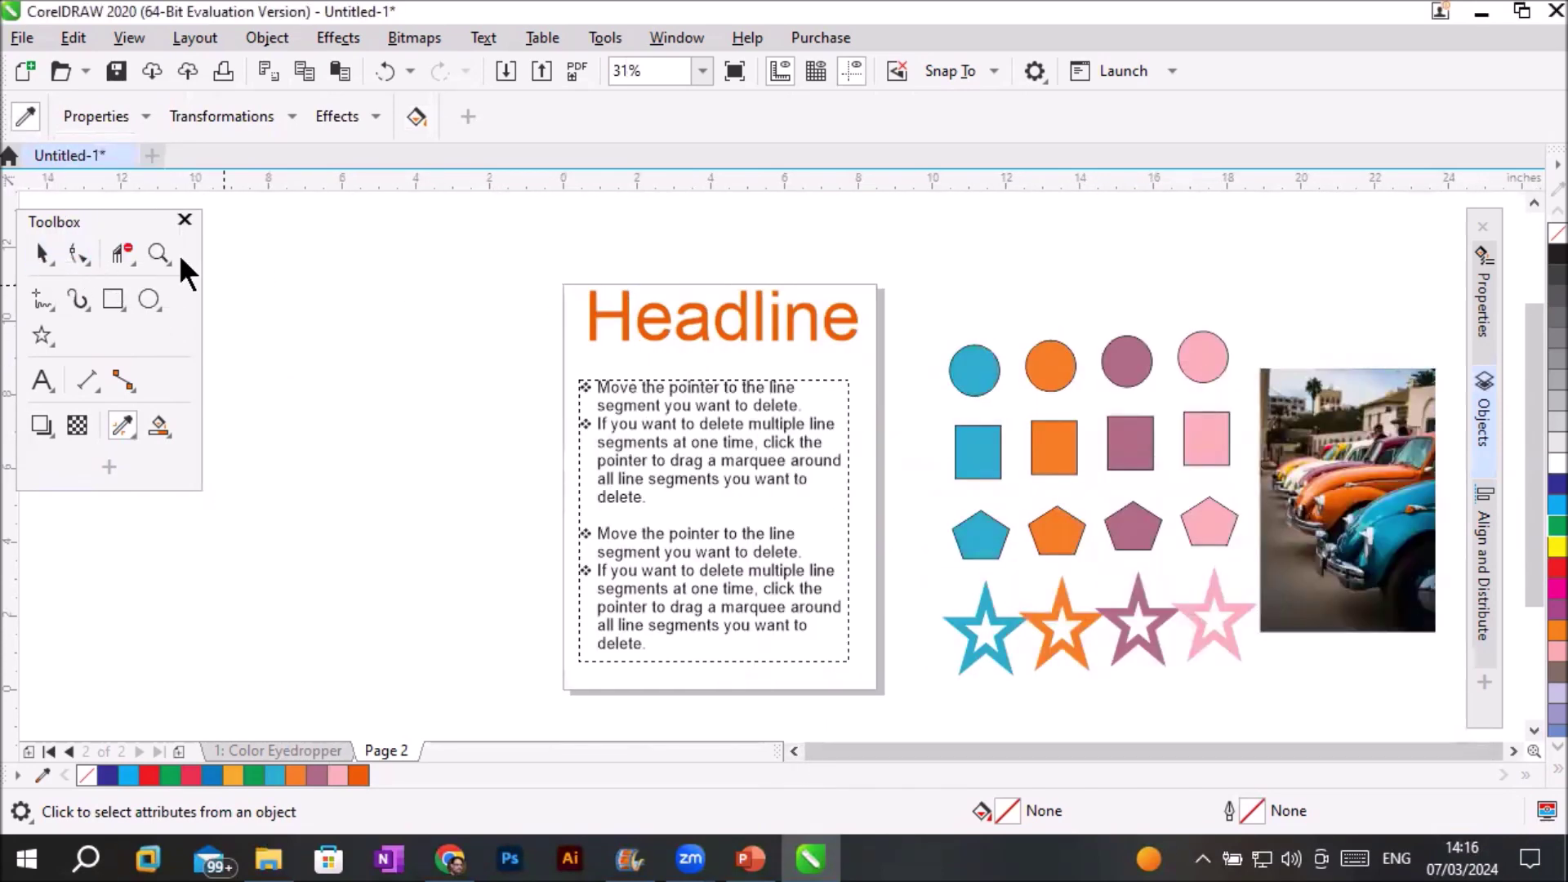
pyautogui.press('space')
pyautogui.moveTo(688, 323); pyautogui.dragTo(375, 410)
pyautogui.hotkey('ctrl', 'd')
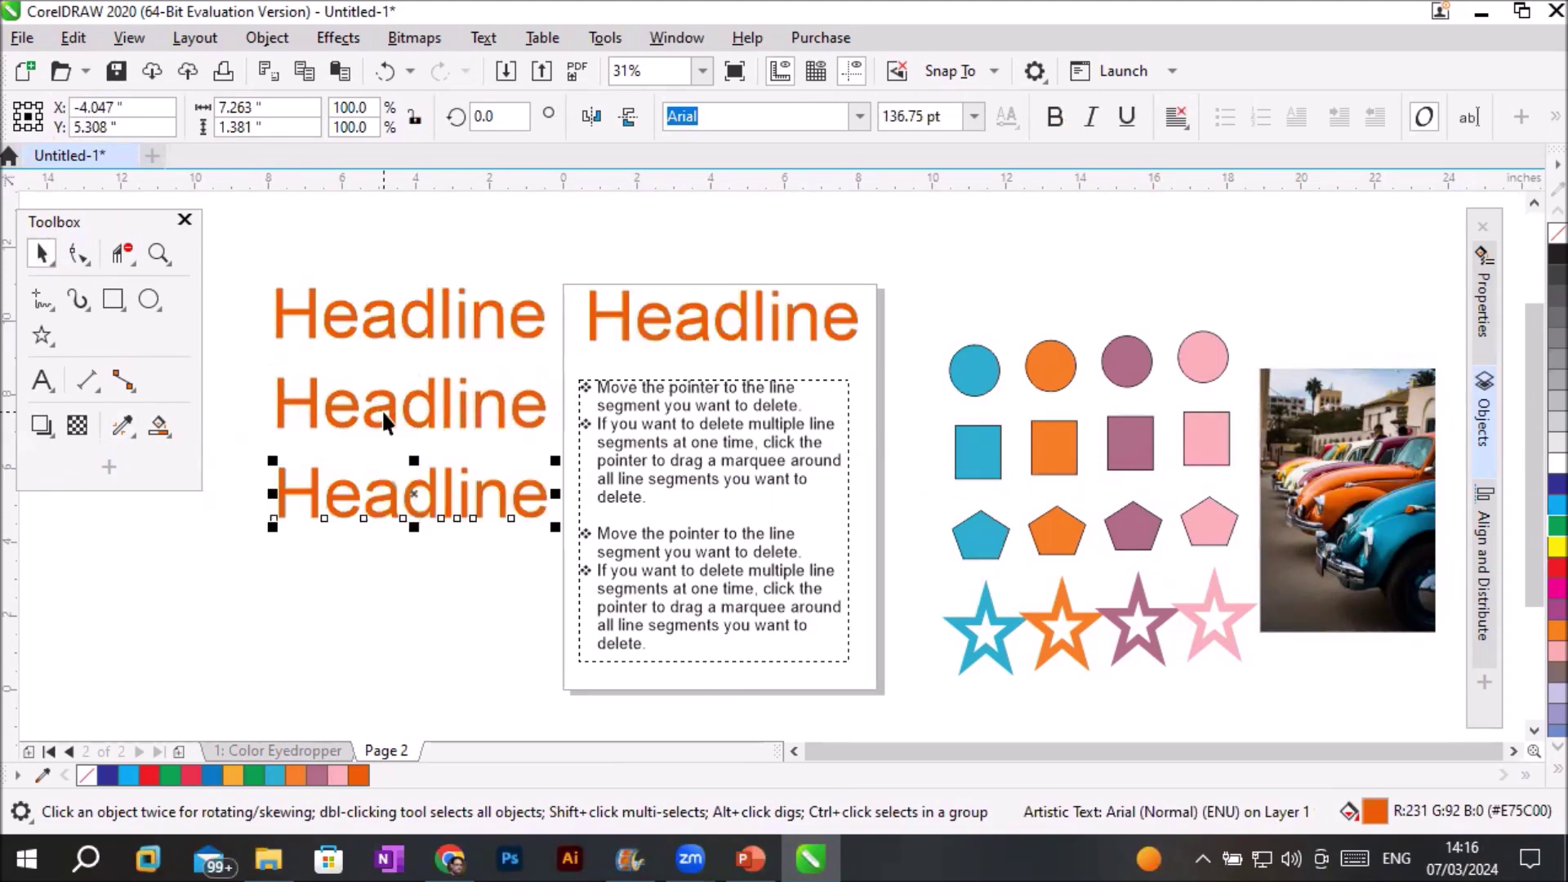
pyautogui.hotkey('ctrl', 'd')
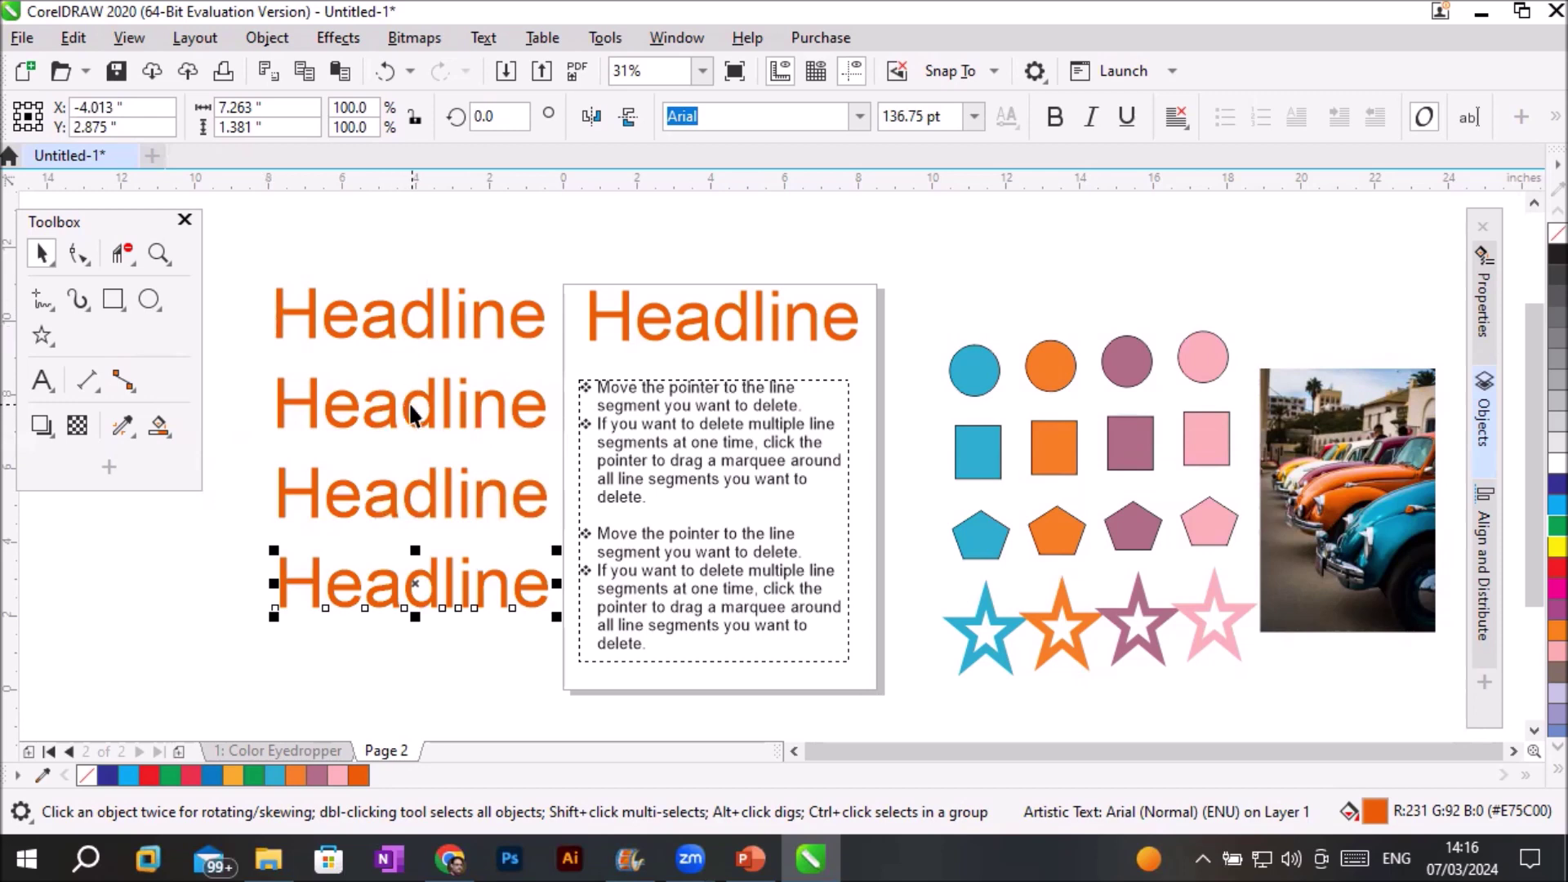
# Set the second Headline copy's font to b Backpack, the third's to b Biger Over and the fourth's to b Bata Merah
pyautogui.click(406, 405)
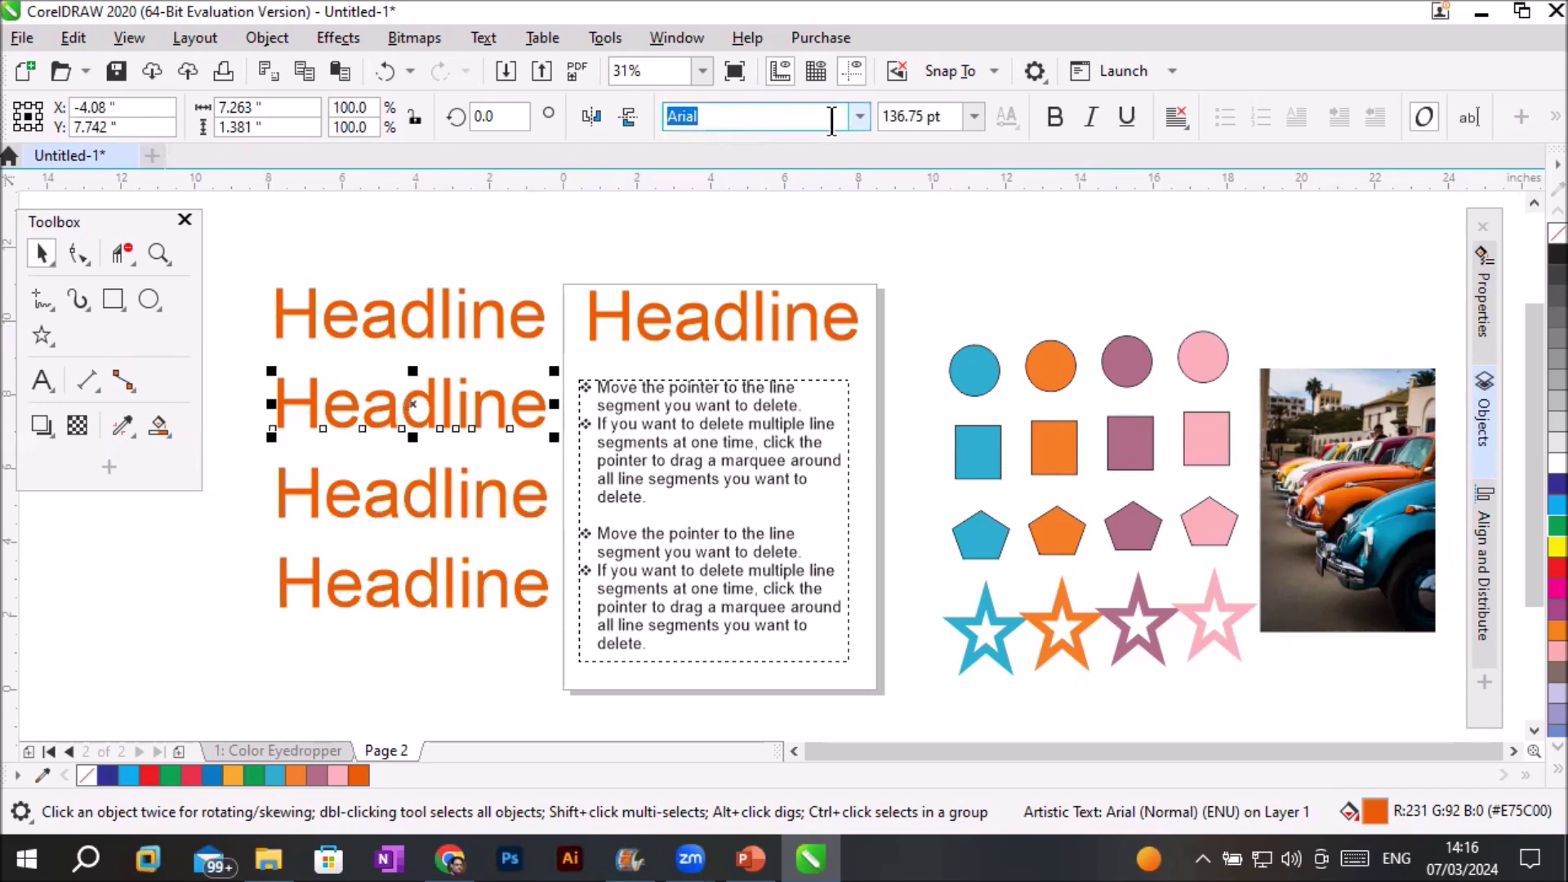
pyautogui.click(860, 116)
pyautogui.click(801, 315)
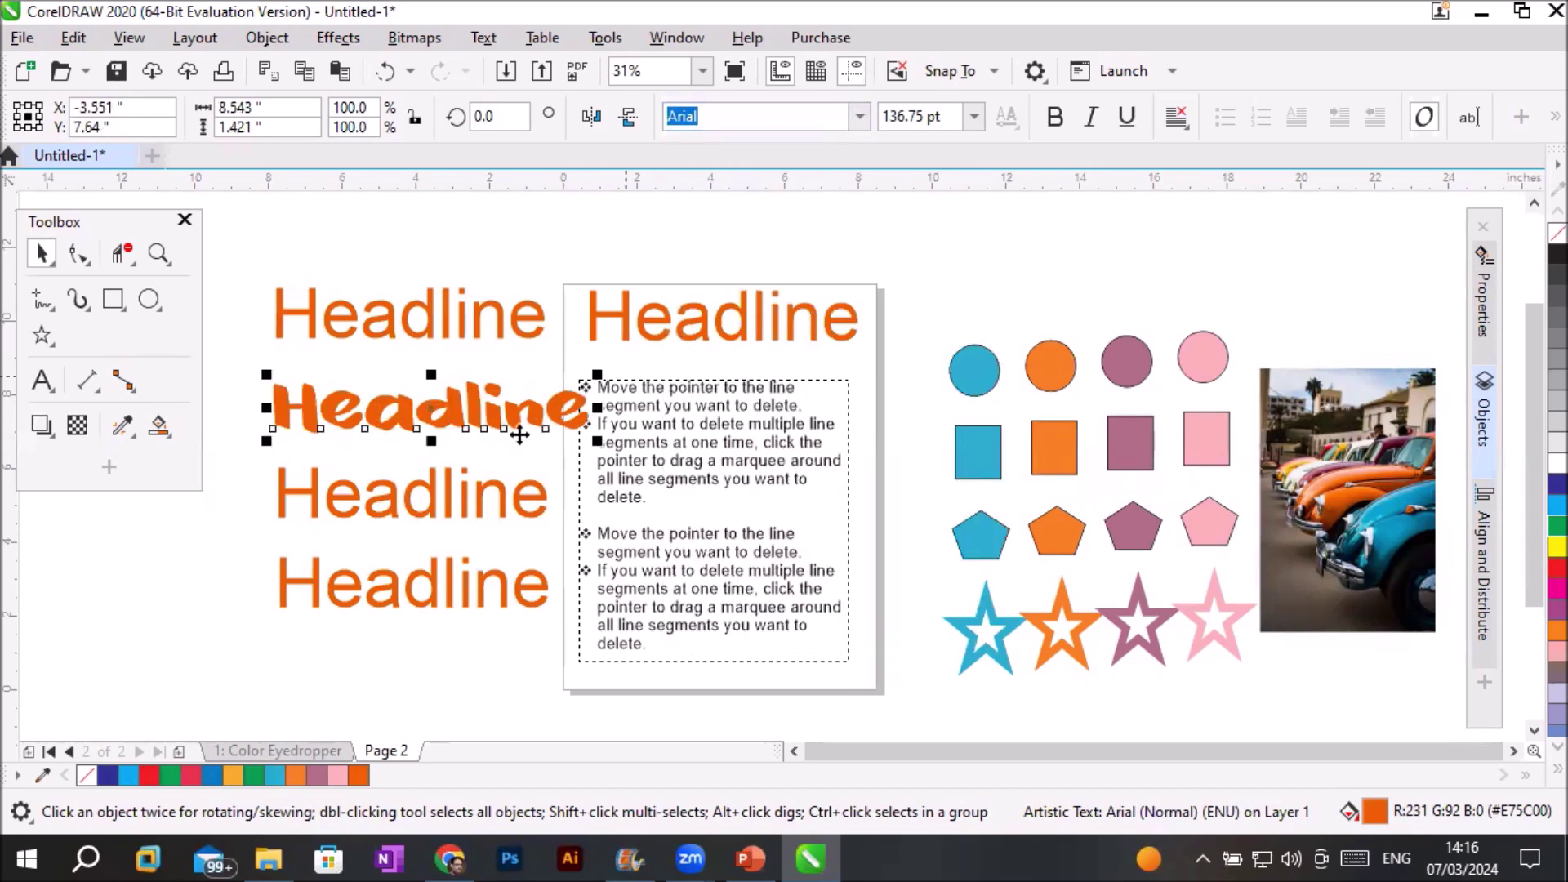
pyautogui.click(448, 499)
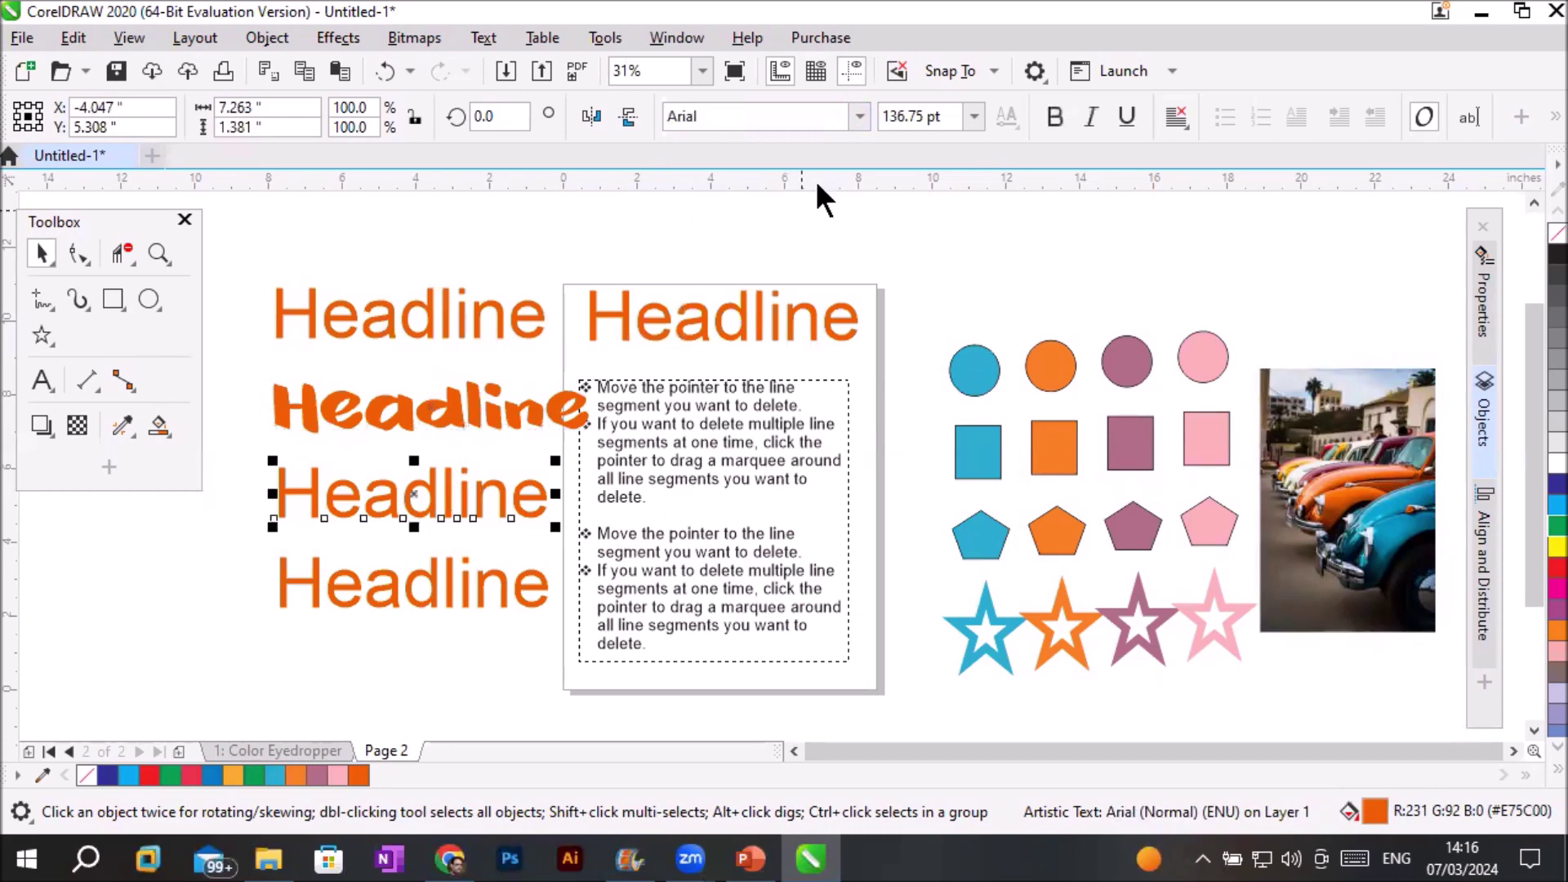
pyautogui.click(863, 118)
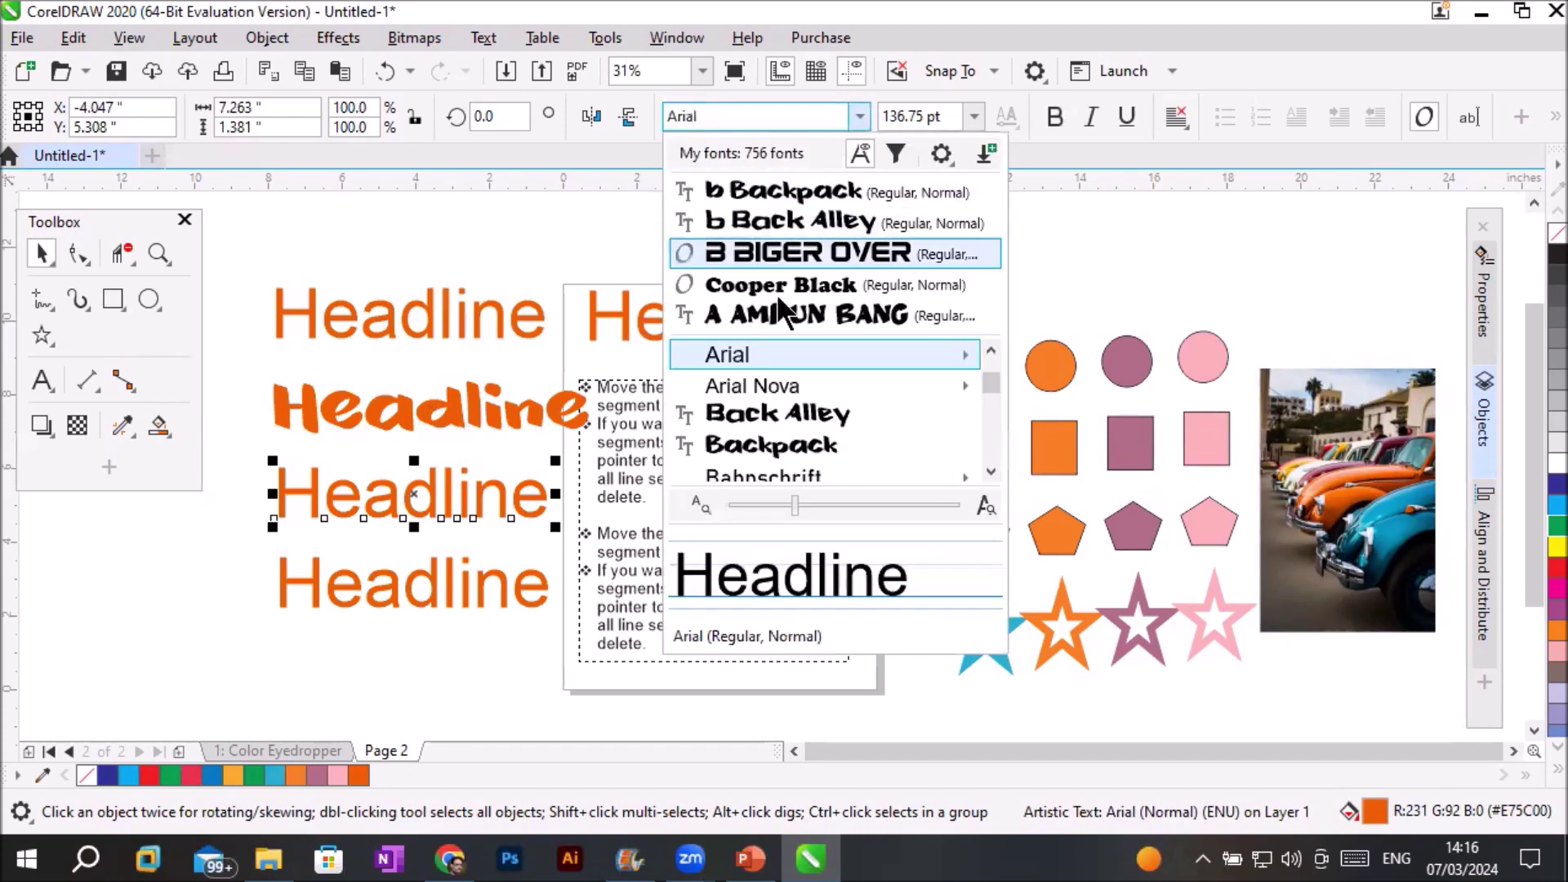
pyautogui.click(818, 252)
pyautogui.click(449, 578)
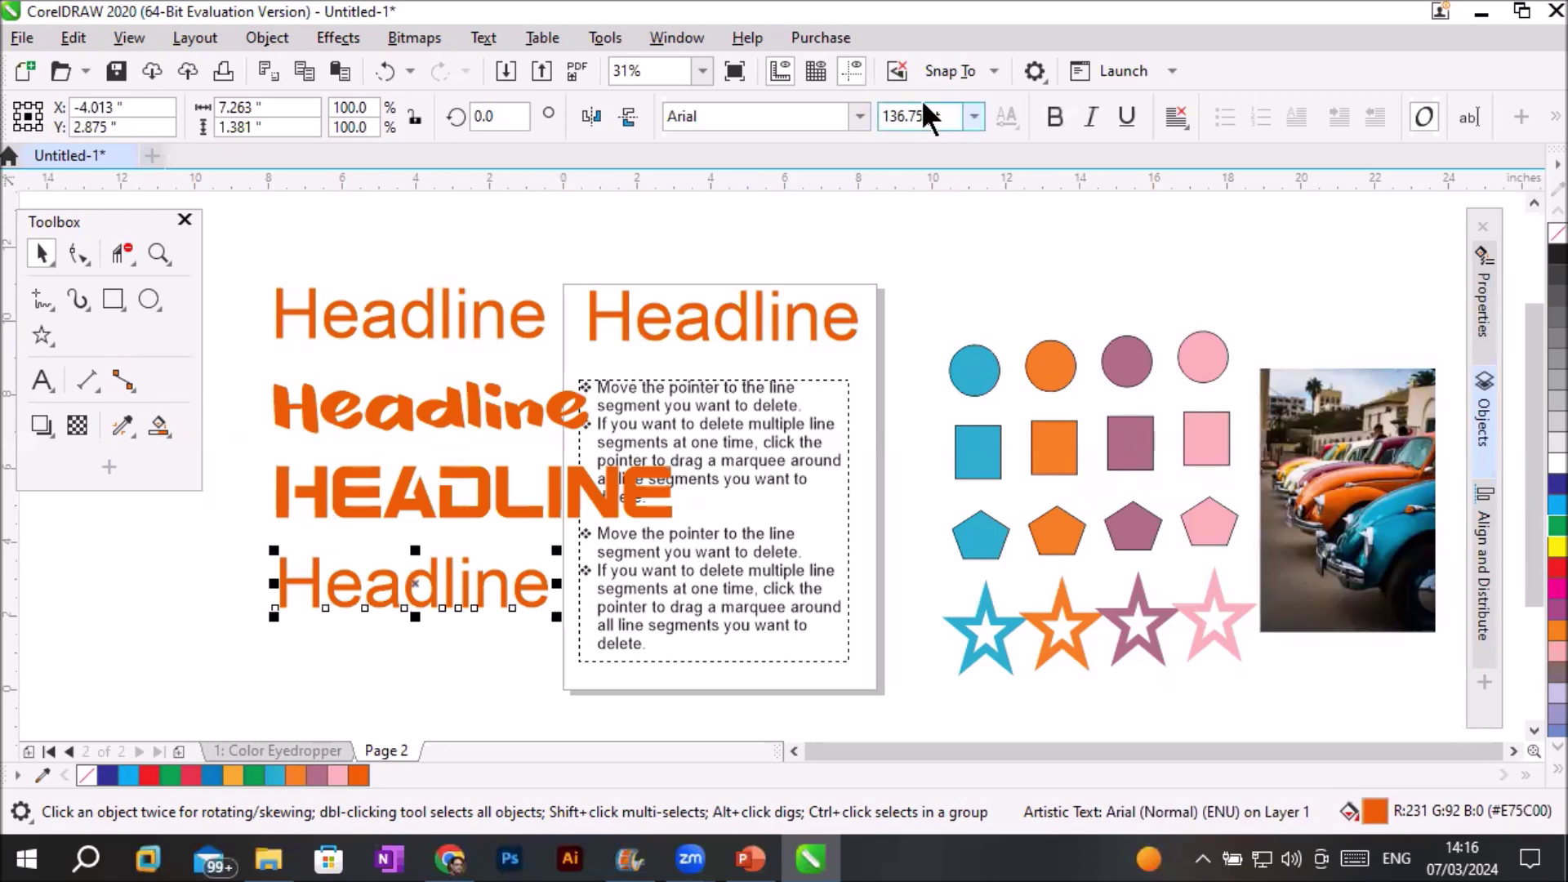
pyautogui.click(860, 119)
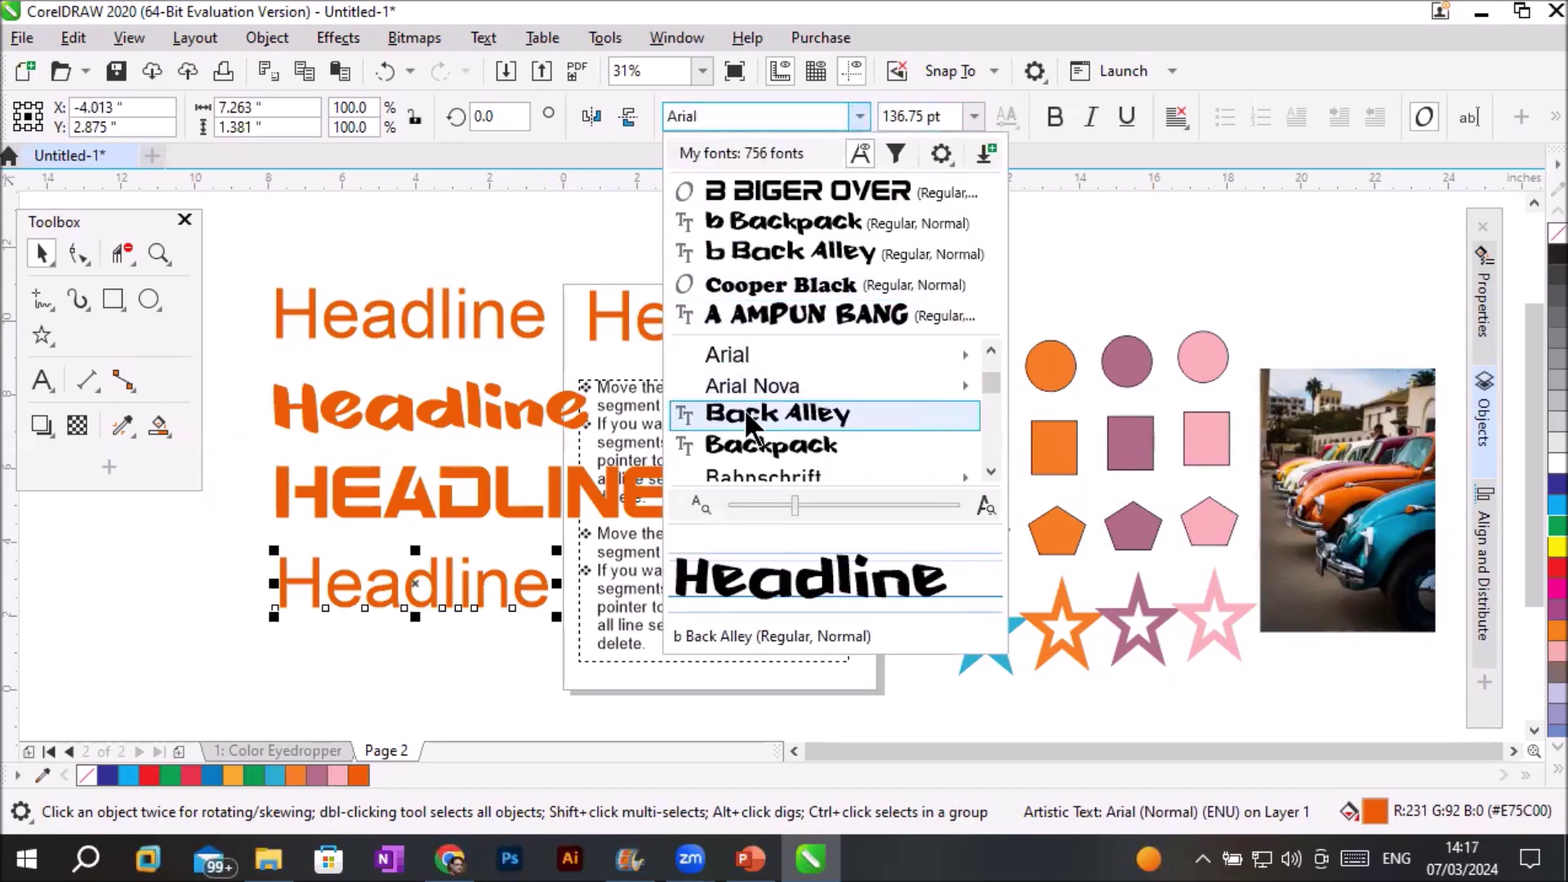
pyautogui.scroll(-2, 853, 408)
pyautogui.click(848, 384)
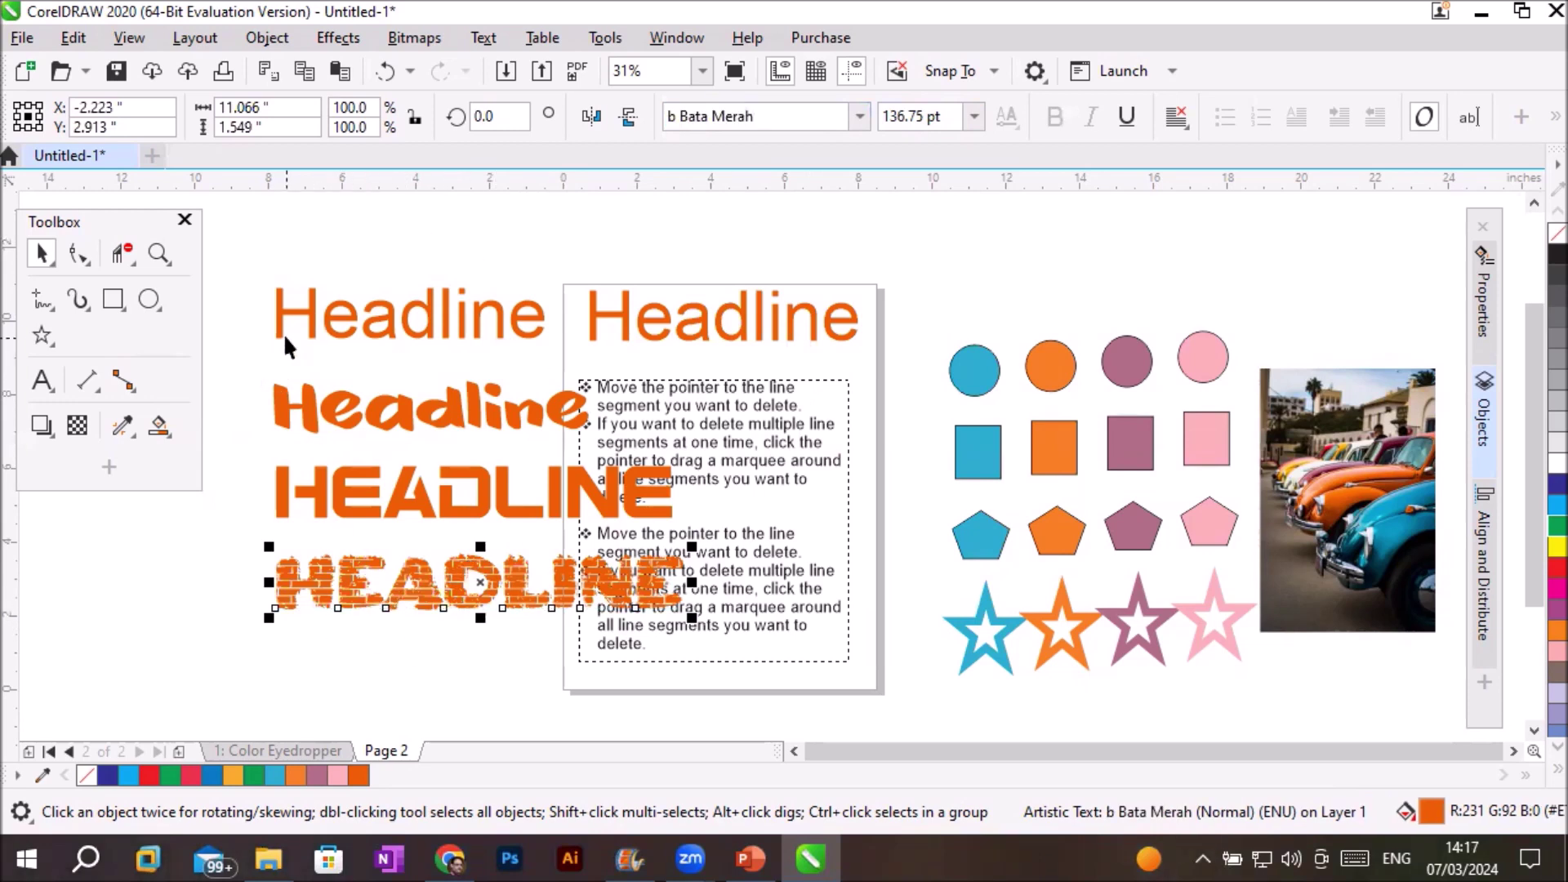
# Fill the third Headline copy with blue, the second with red and the first with green
pyautogui.click(694, 316)
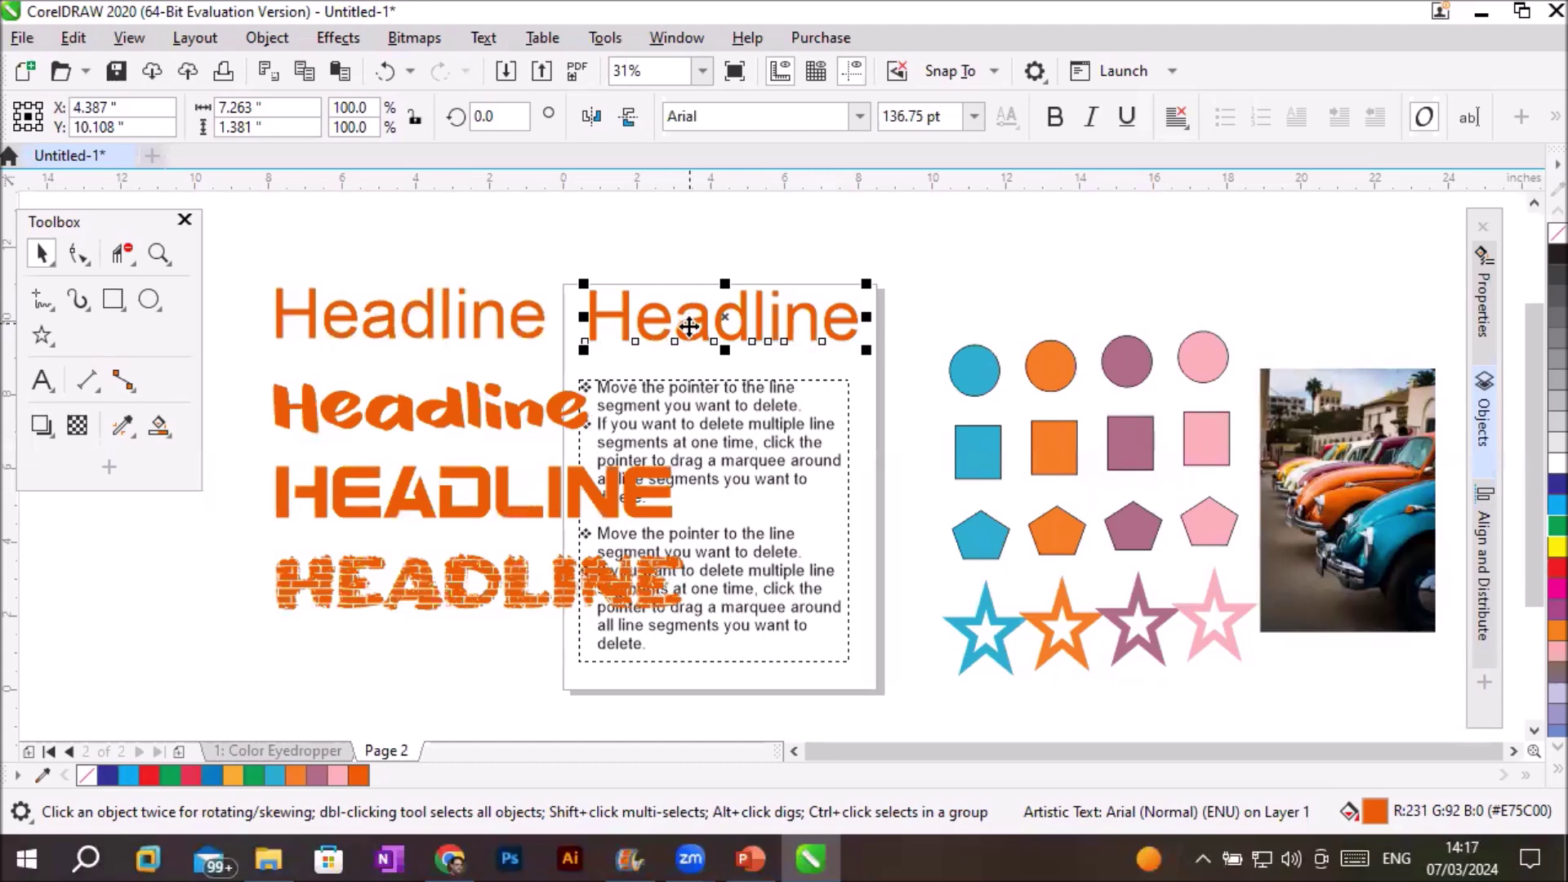
pyautogui.click(476, 232)
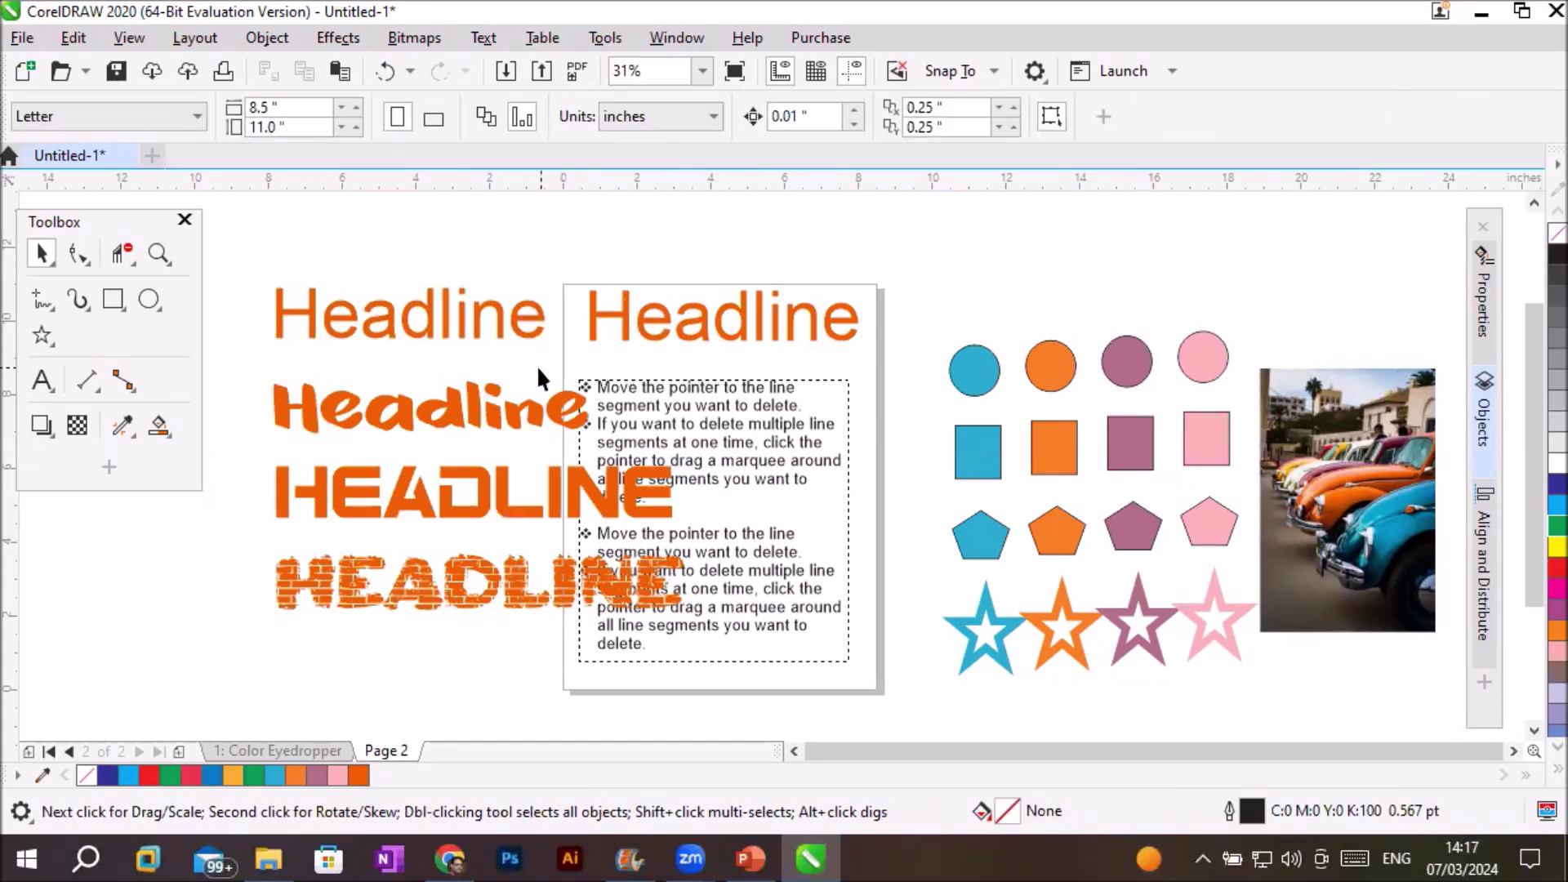
pyautogui.click(414, 495)
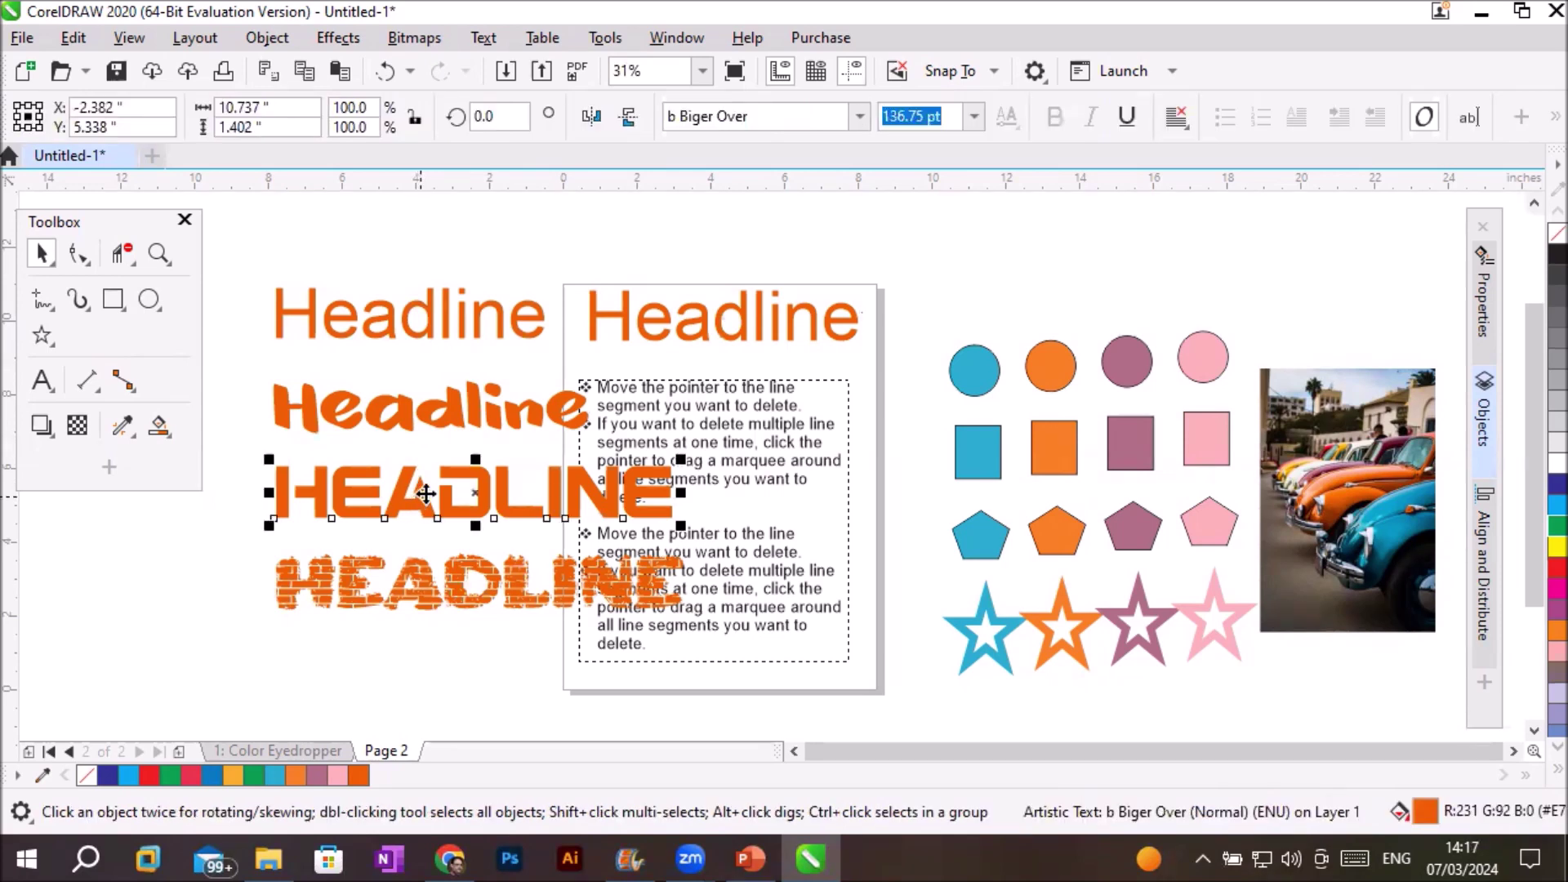
pyautogui.click(1557, 483)
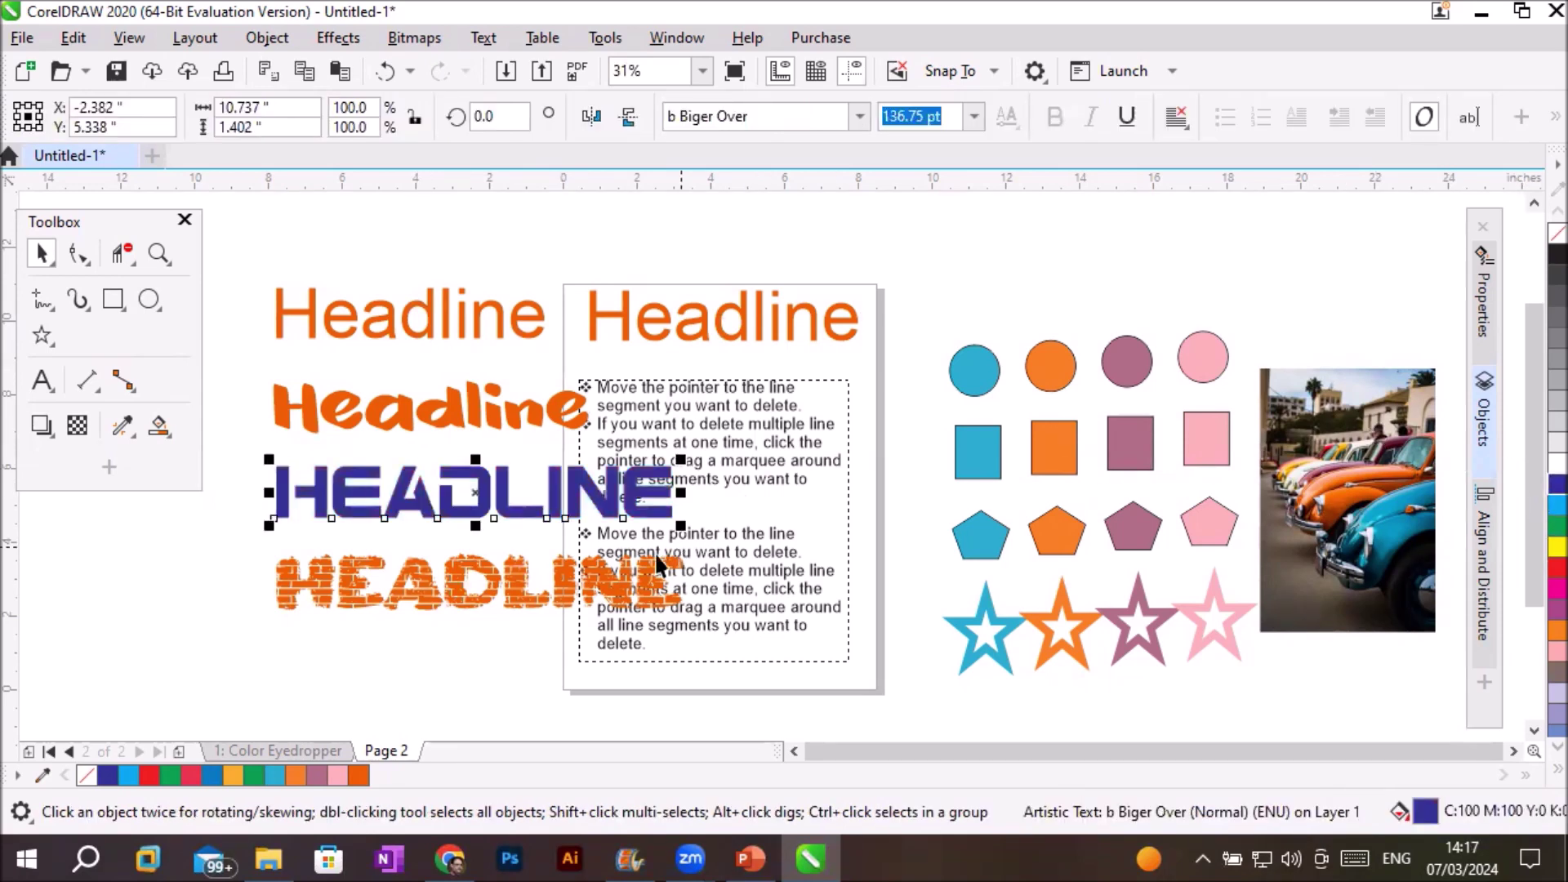
pyautogui.click(443, 422)
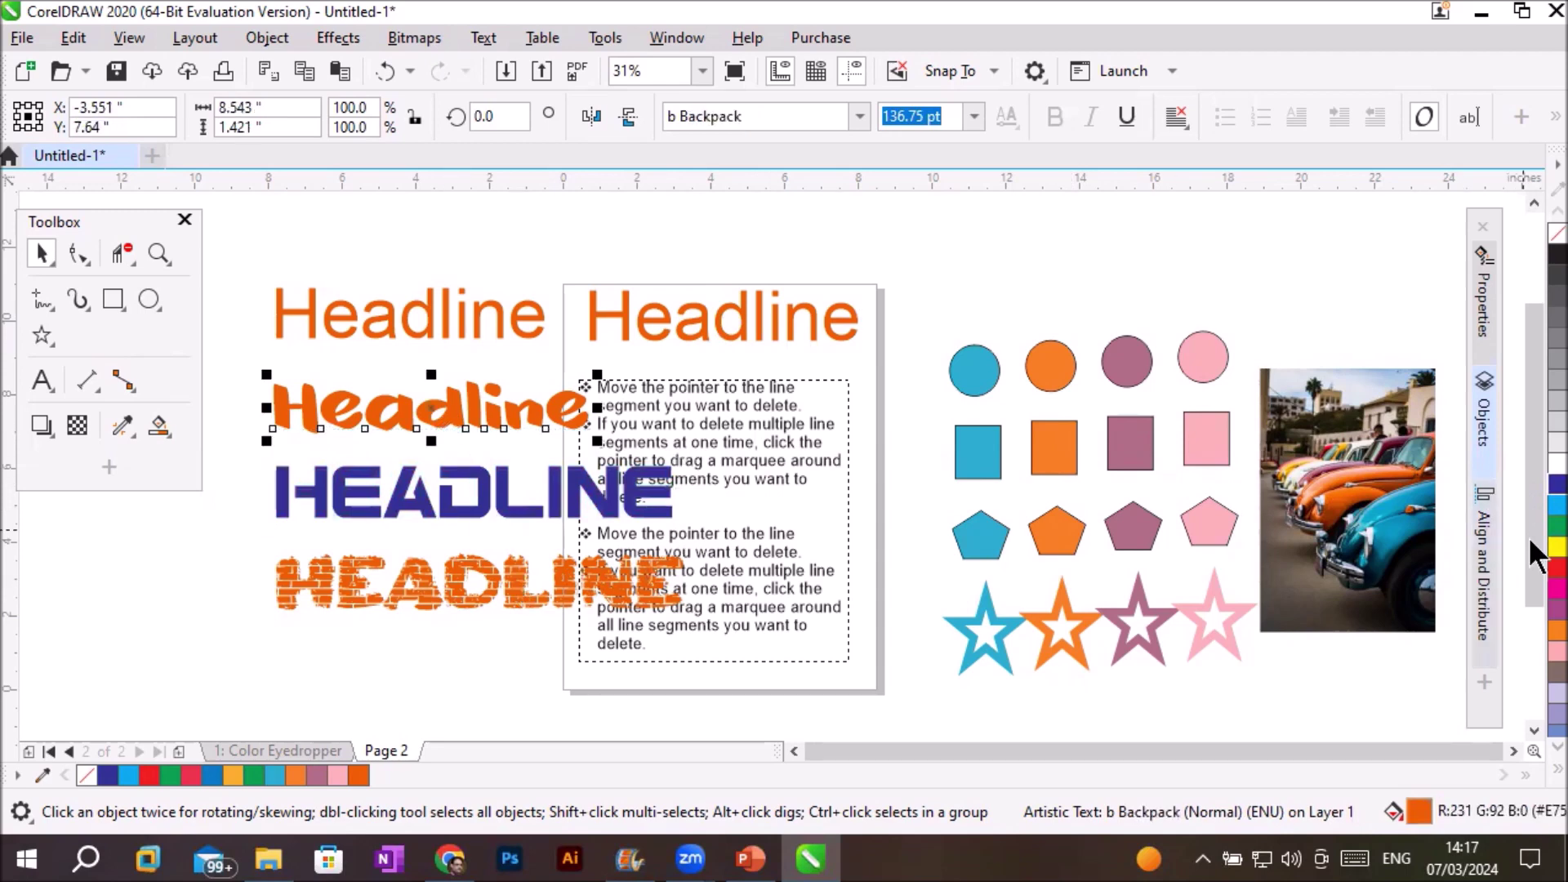
pyautogui.click(1558, 565)
pyautogui.click(497, 322)
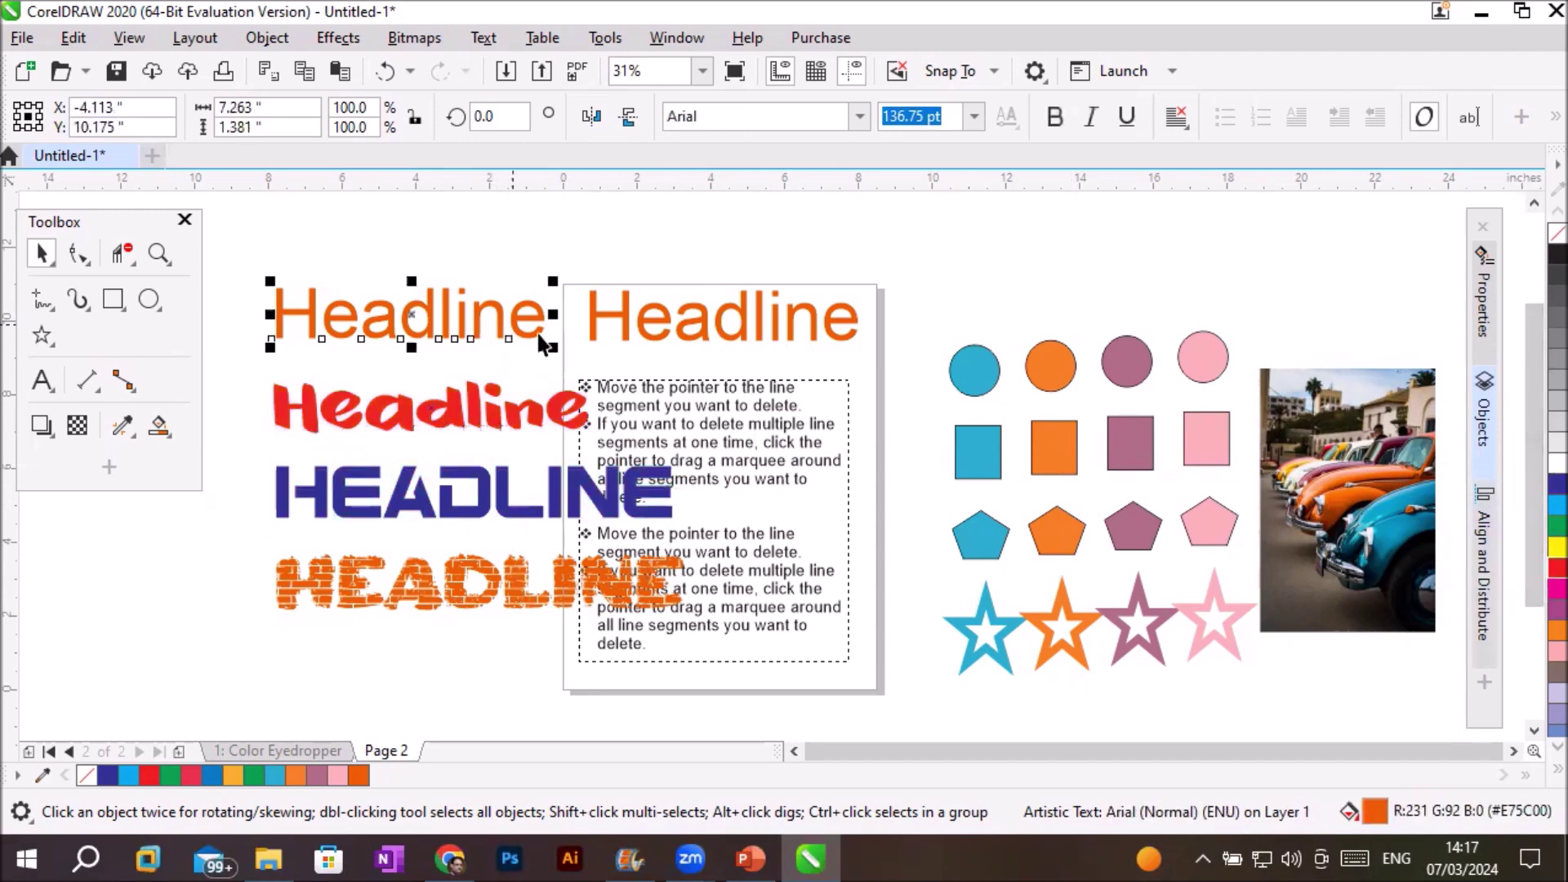
pyautogui.click(1555, 525)
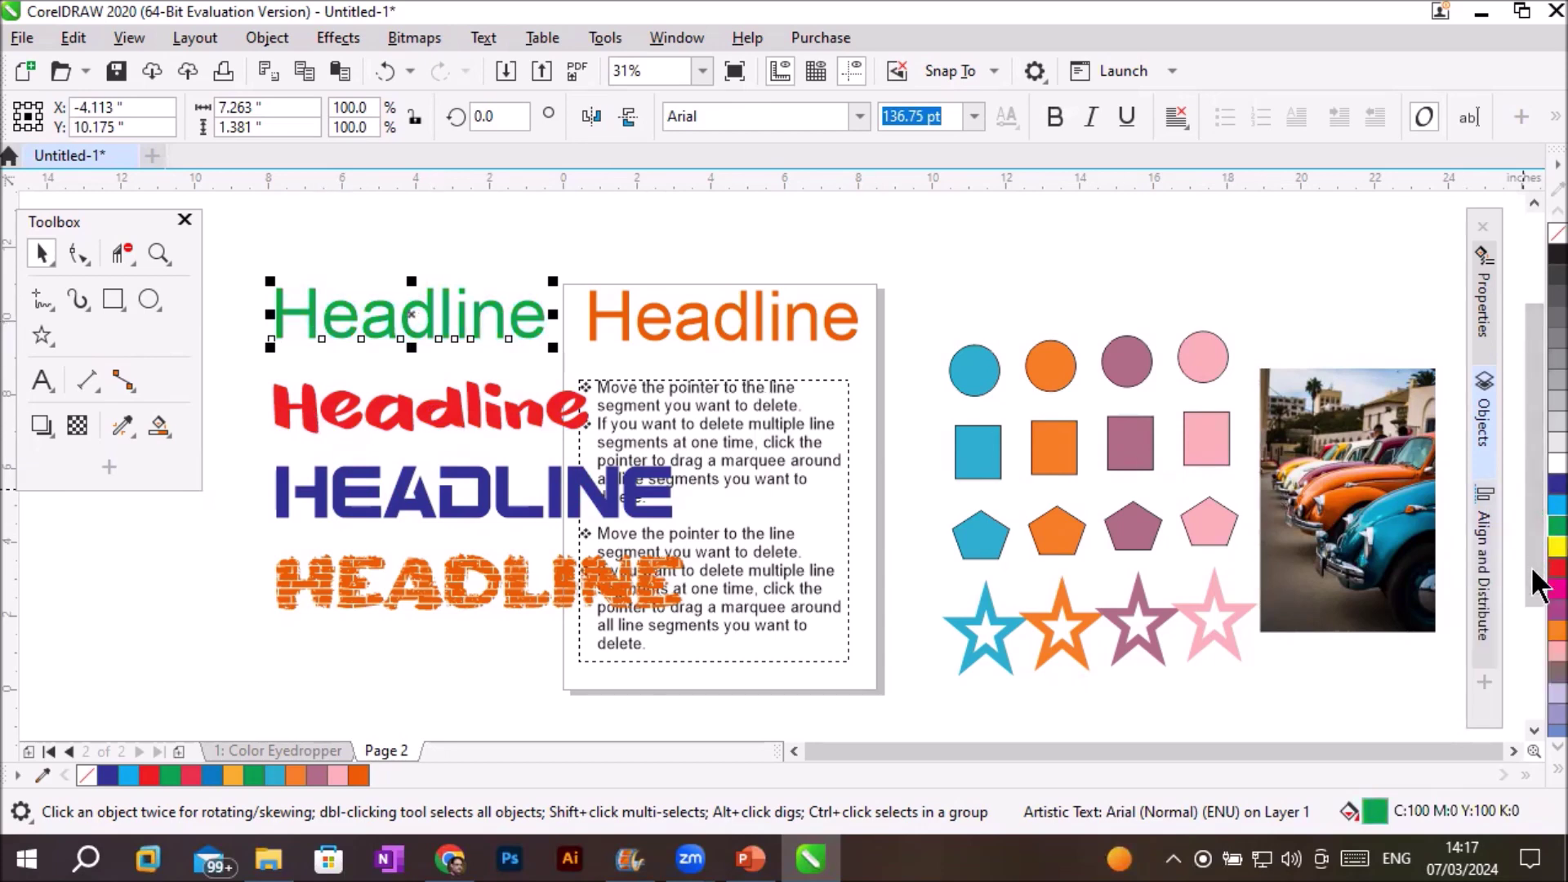
# Outline the first Headline copy in red, the second in green and the third in yellow
pyautogui.scroll(2, 400, 318)
pyautogui.scroll(1, 400, 314)
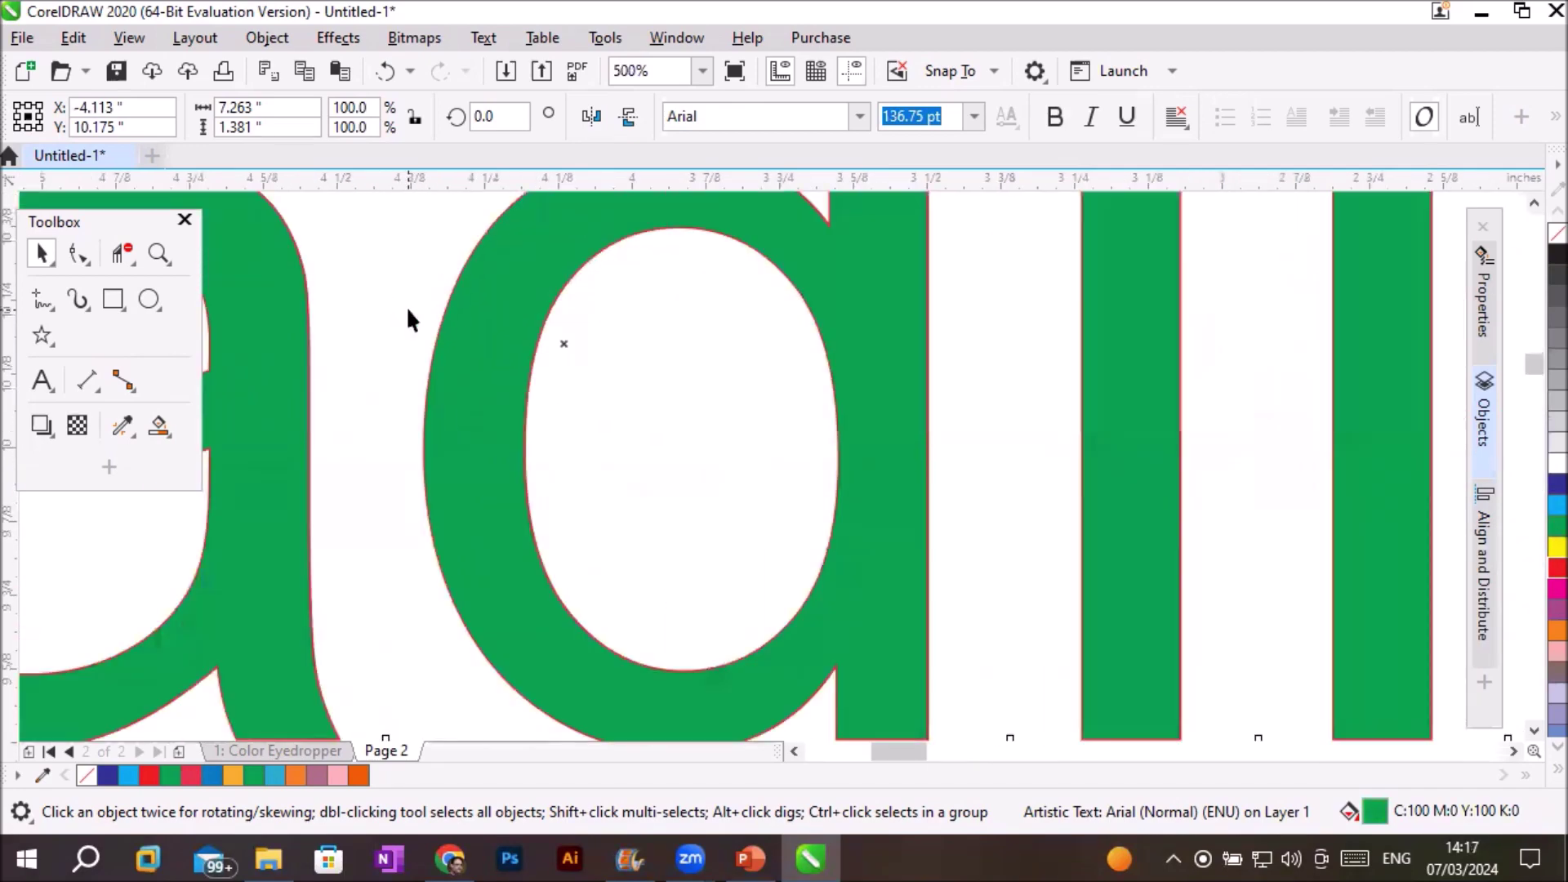
pyautogui.scroll(-2, 406, 310)
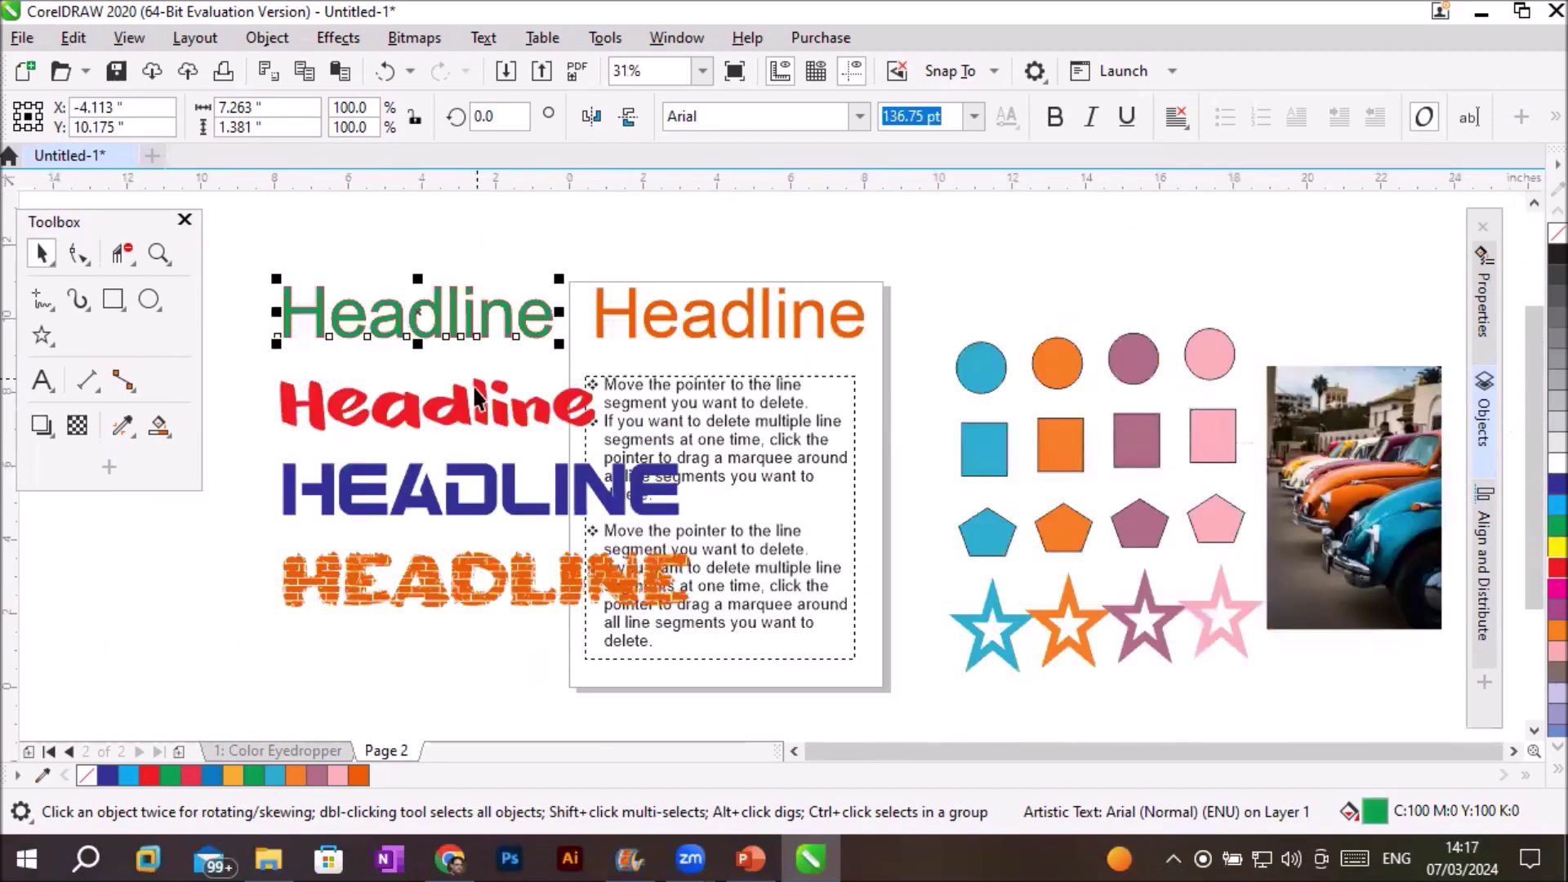
pyautogui.click(482, 402)
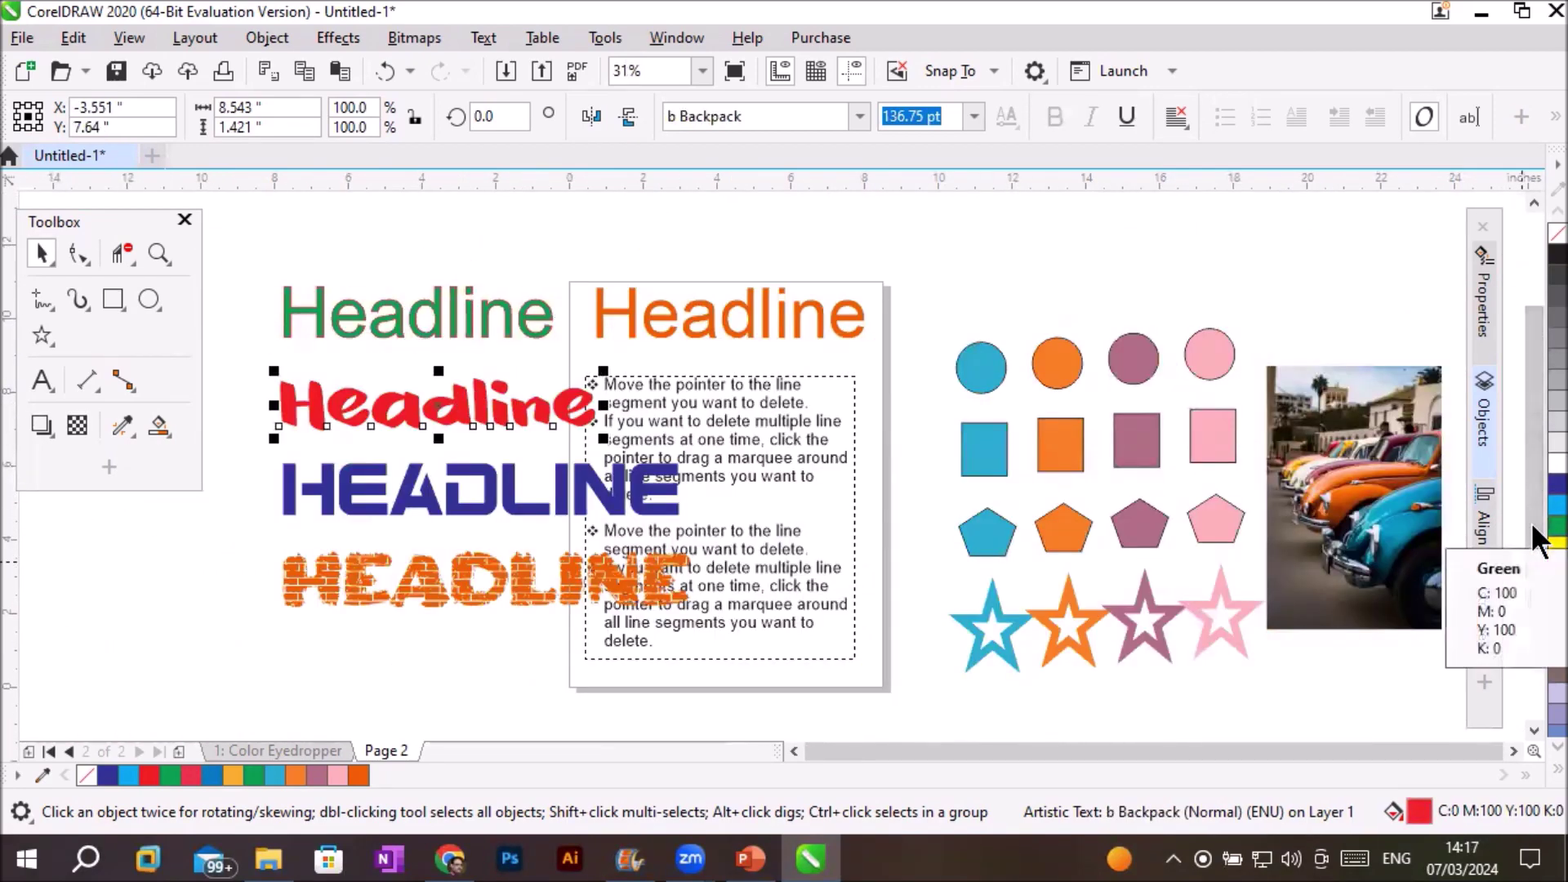
pyautogui.click(532, 513)
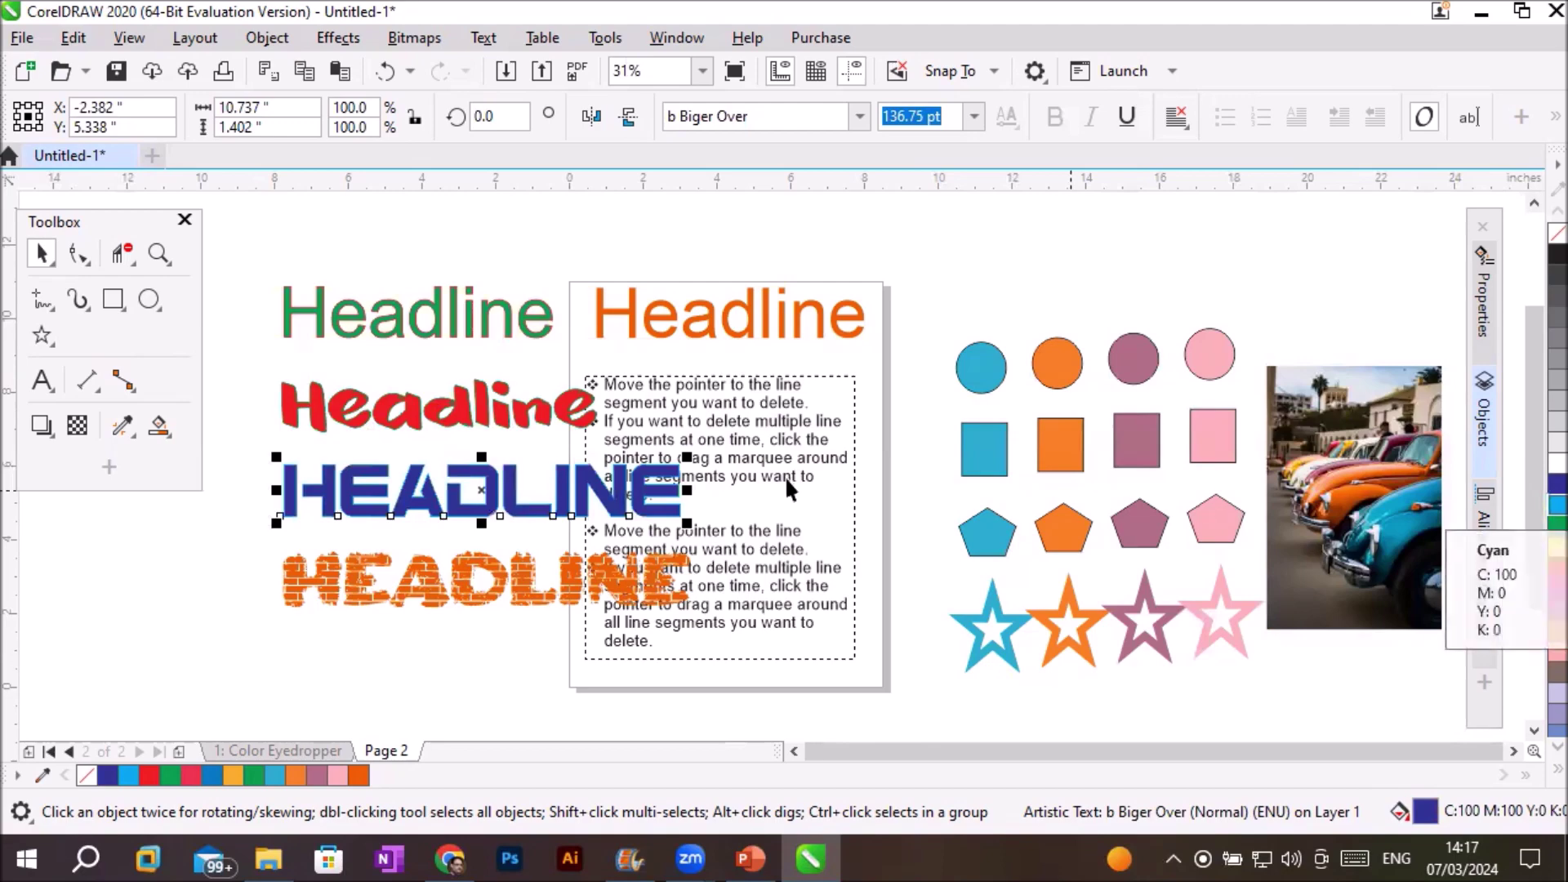
pyautogui.scroll(4, 408, 470)
pyautogui.scroll(-4, 413, 468)
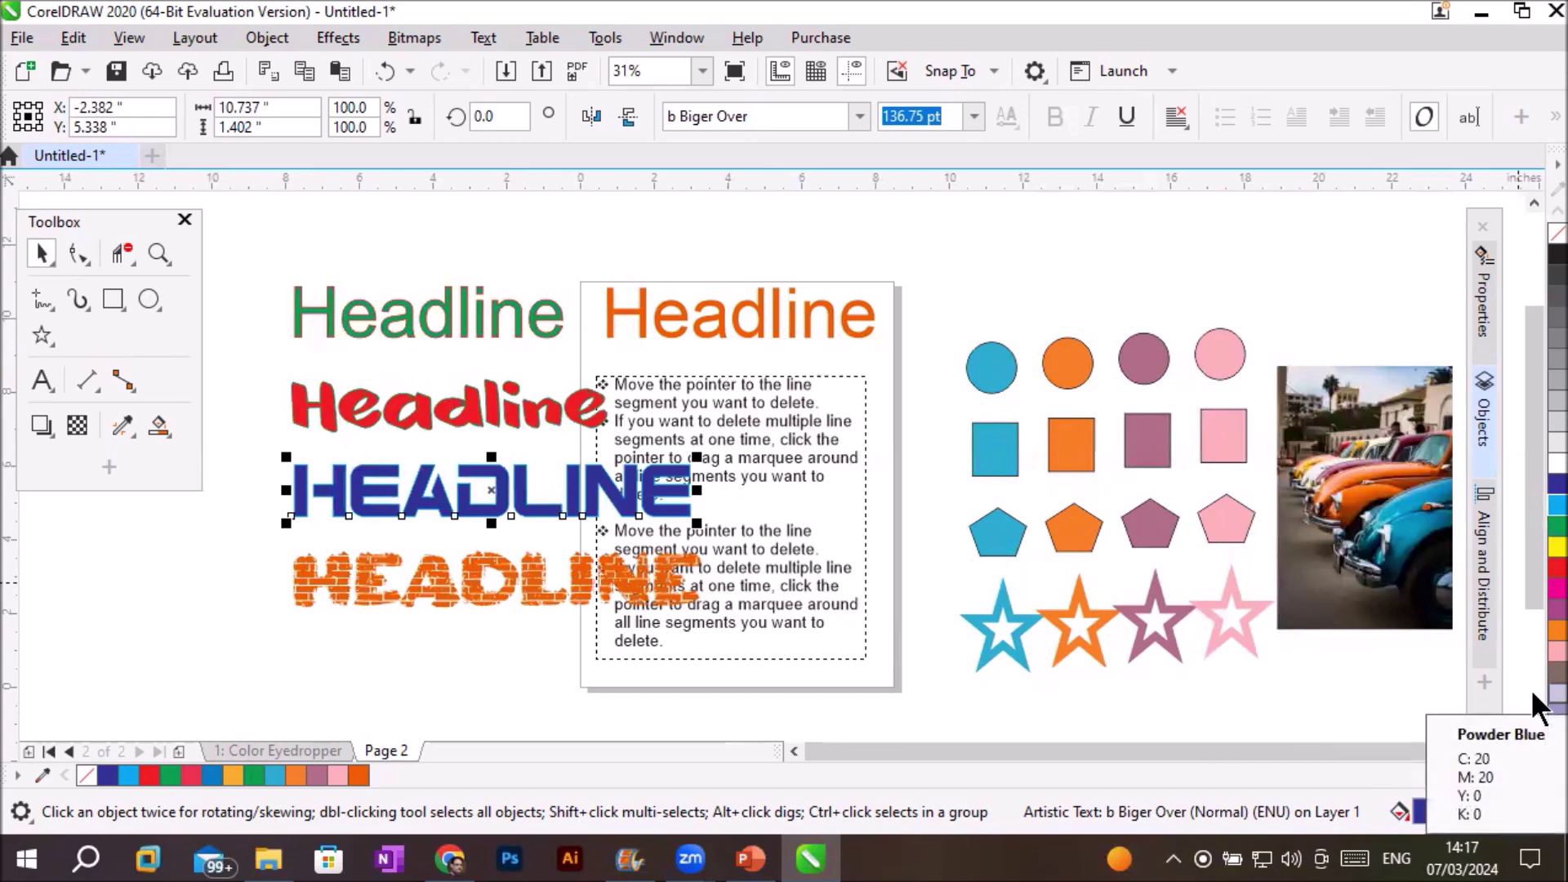
pyautogui.rightClick(1554, 546)
pyautogui.scroll(1, 522, 487)
pyautogui.scroll(-1, 521, 487)
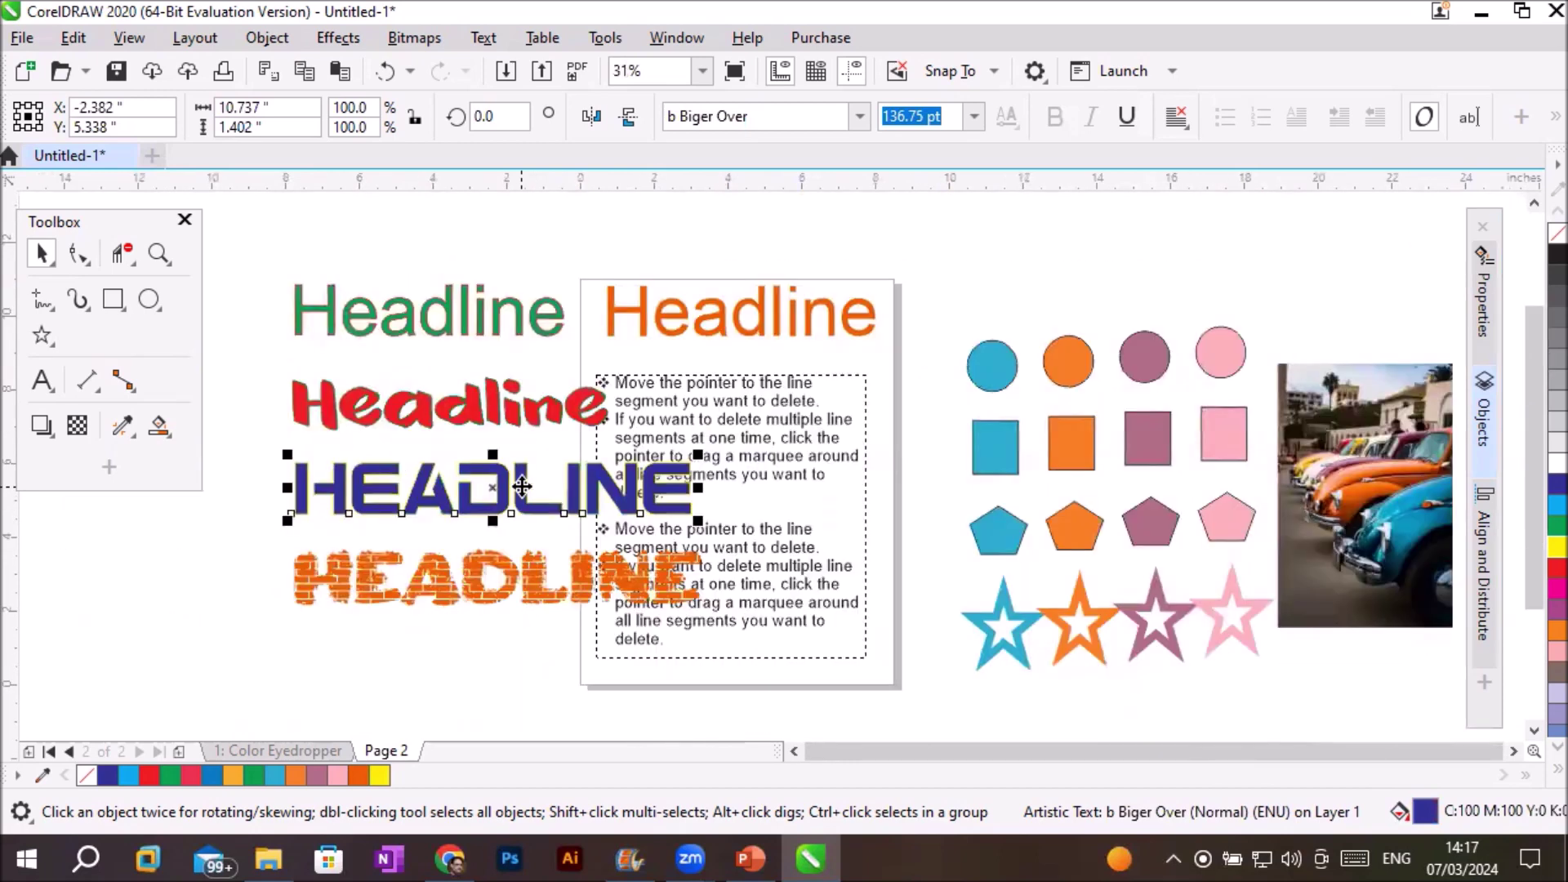
# Check that Outline, Fill and Text are all included in the Attributes Eyedropper's properties, and return to the Pick tool
pyautogui.click(671, 318)
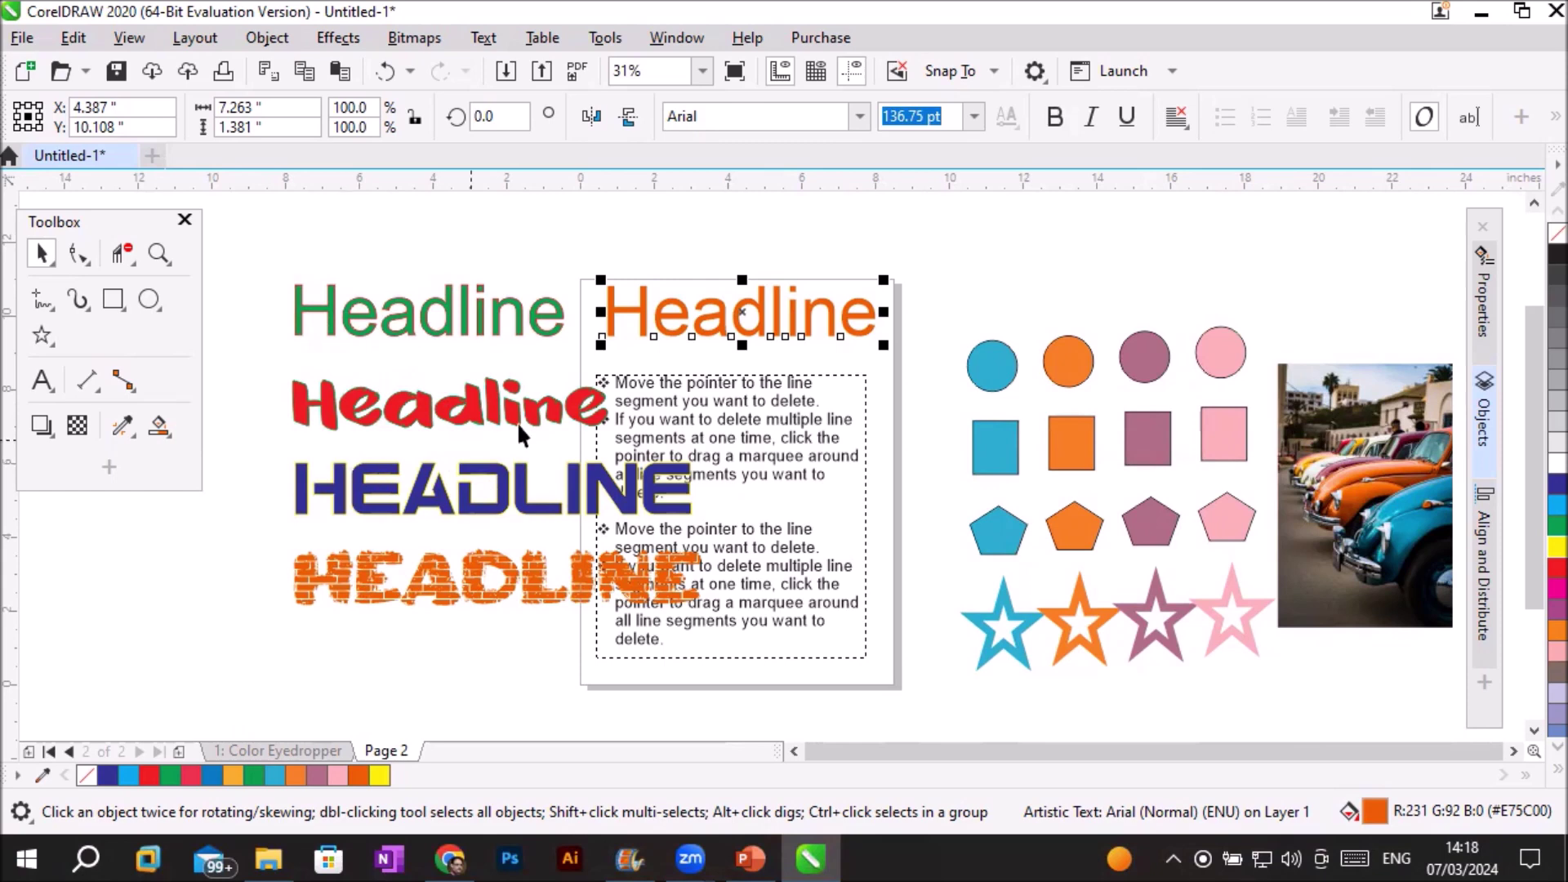
pyautogui.click(120, 421)
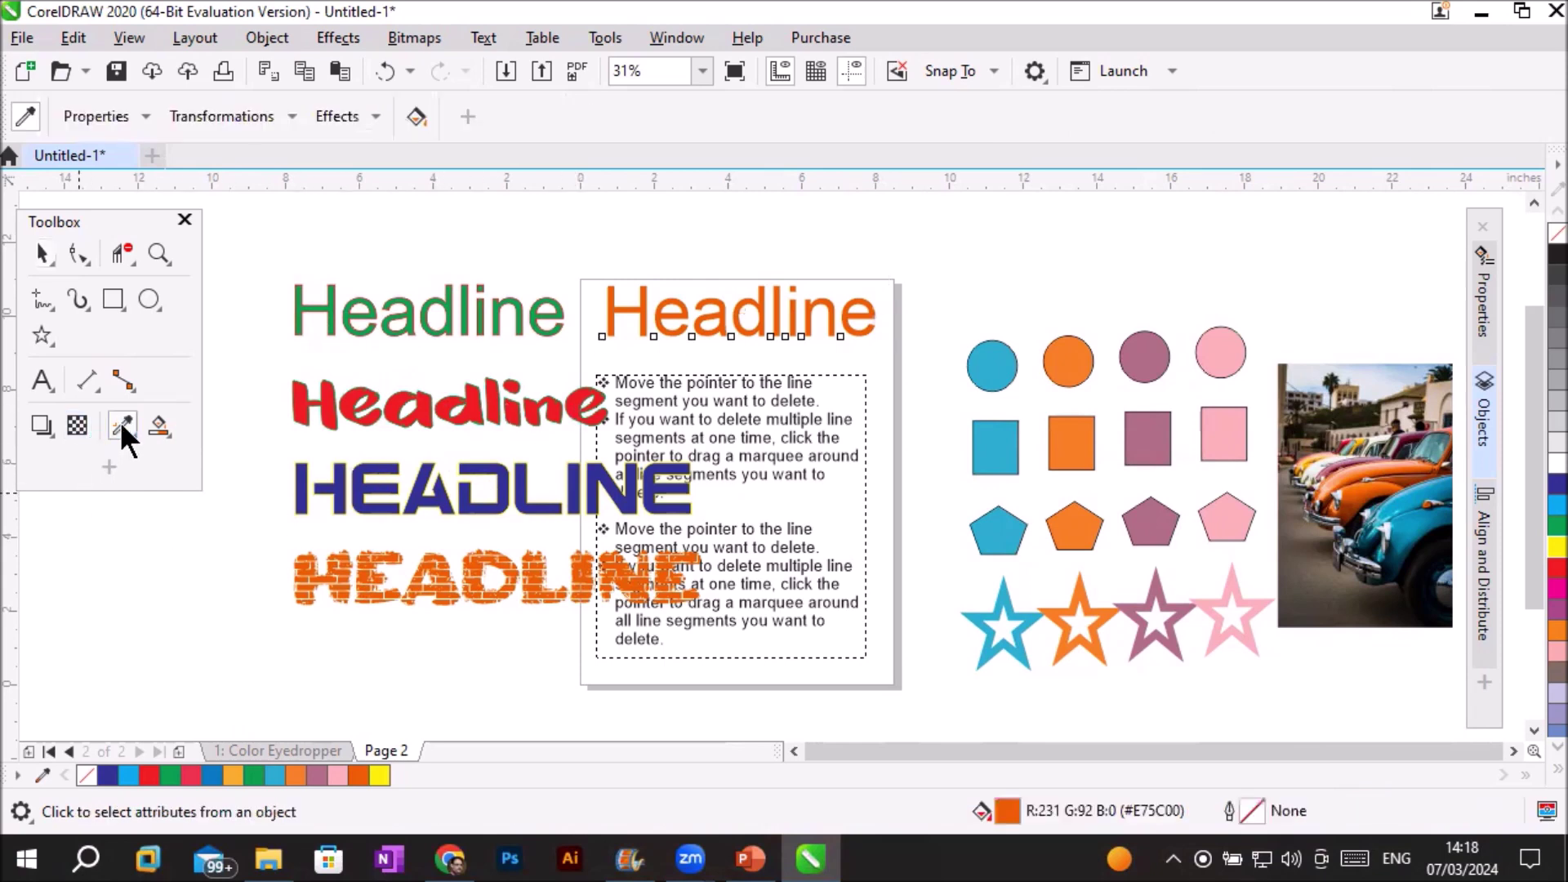
pyautogui.click(144, 116)
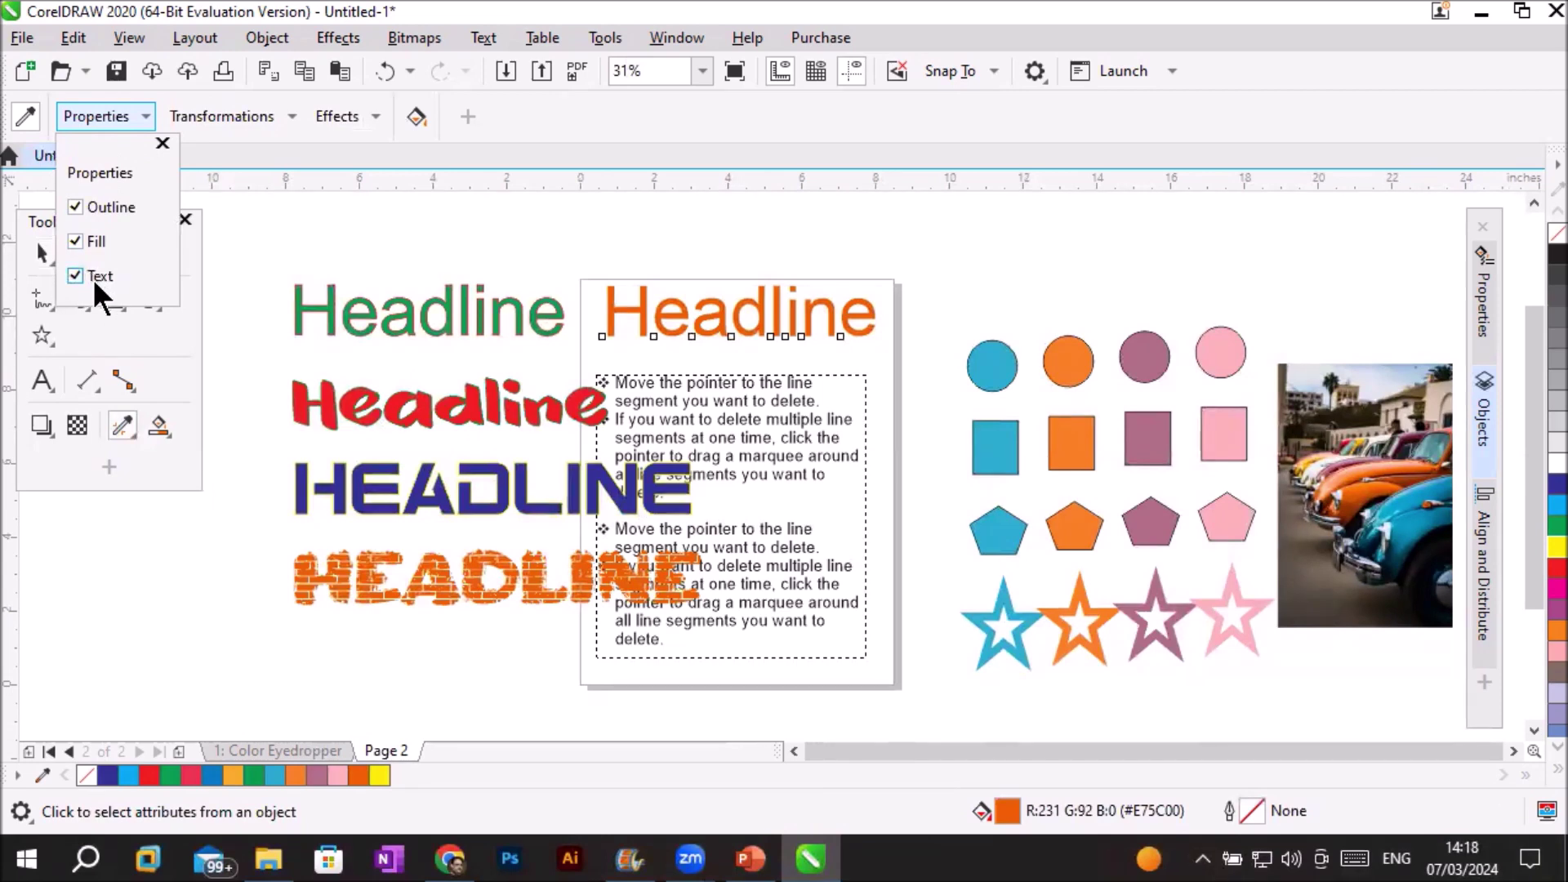
pyautogui.click(384, 265)
pyautogui.click(41, 253)
# Reduce the green Headline copy's font size to 16 pt, and raise it to 24 pt
pyautogui.click(413, 320)
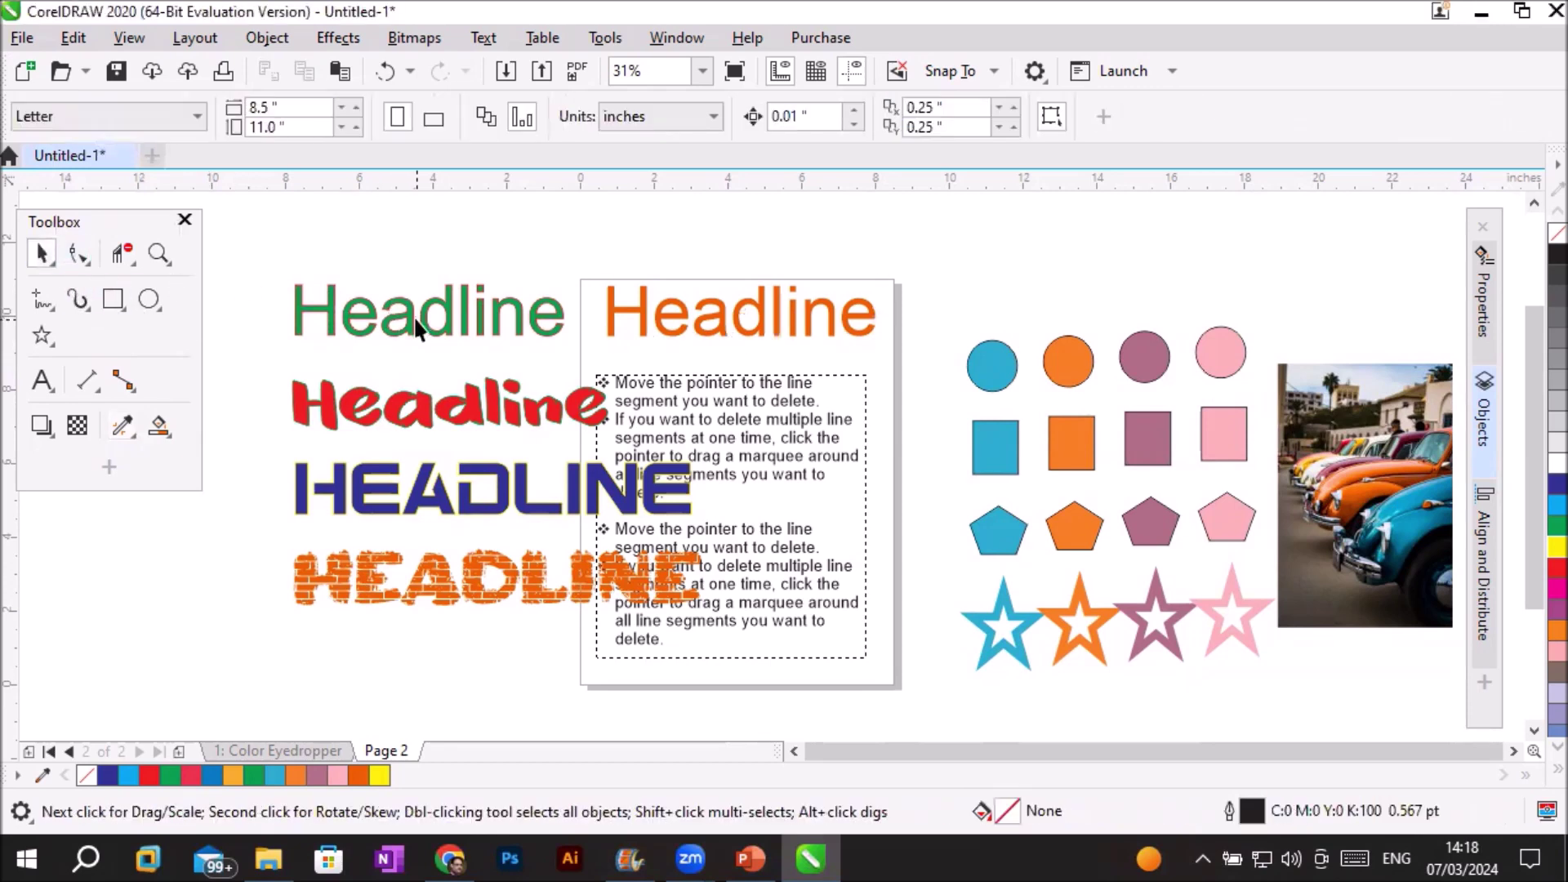
pyautogui.click(415, 325)
pyautogui.click(952, 115)
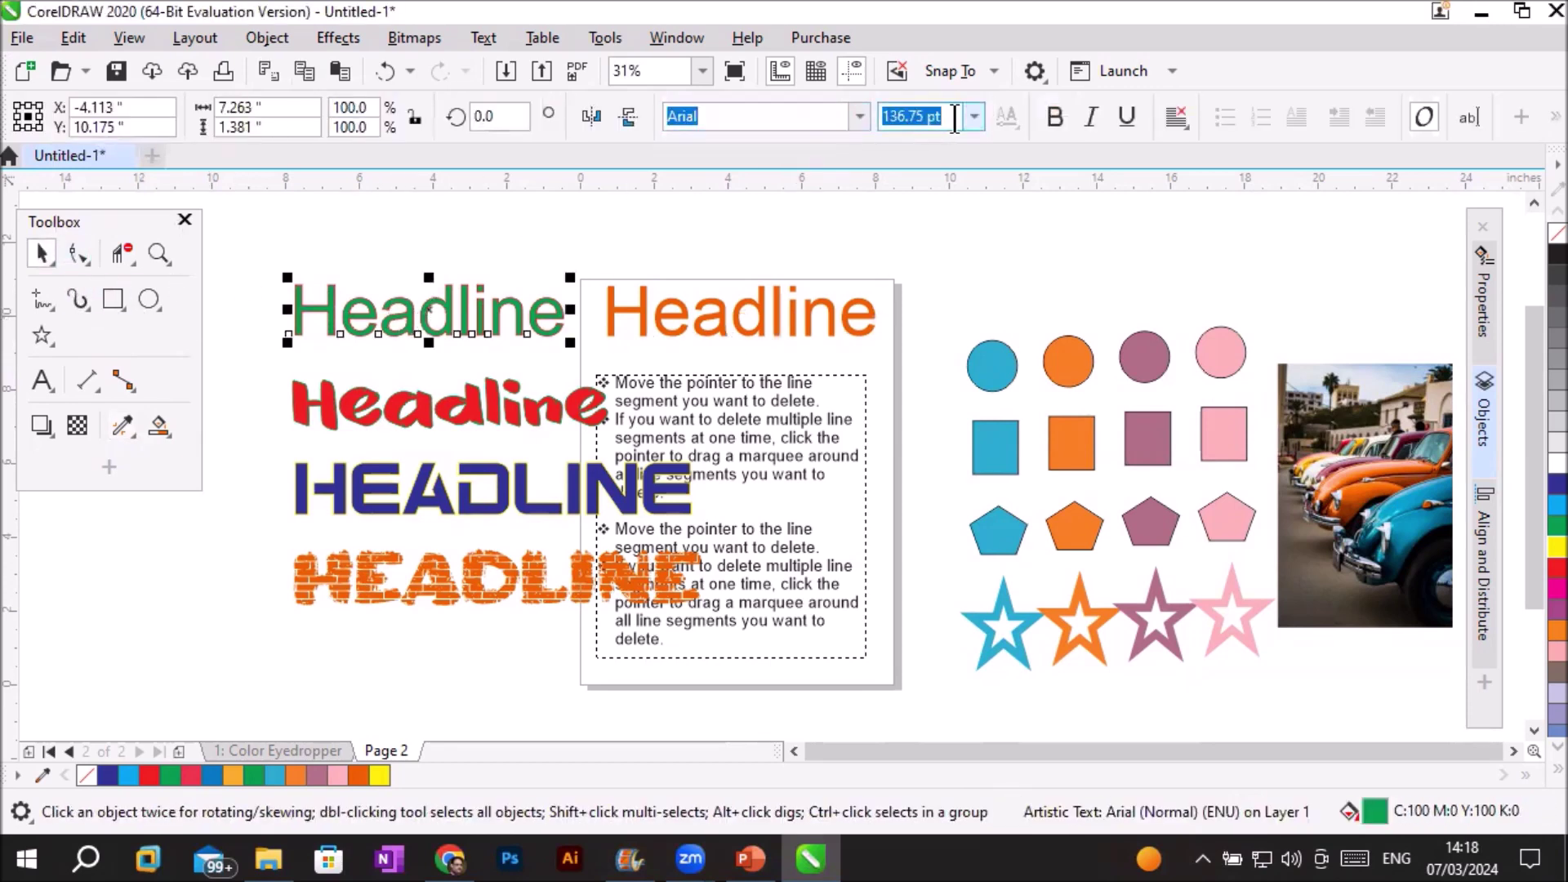
pyautogui.click(972, 116)
pyautogui.click(908, 341)
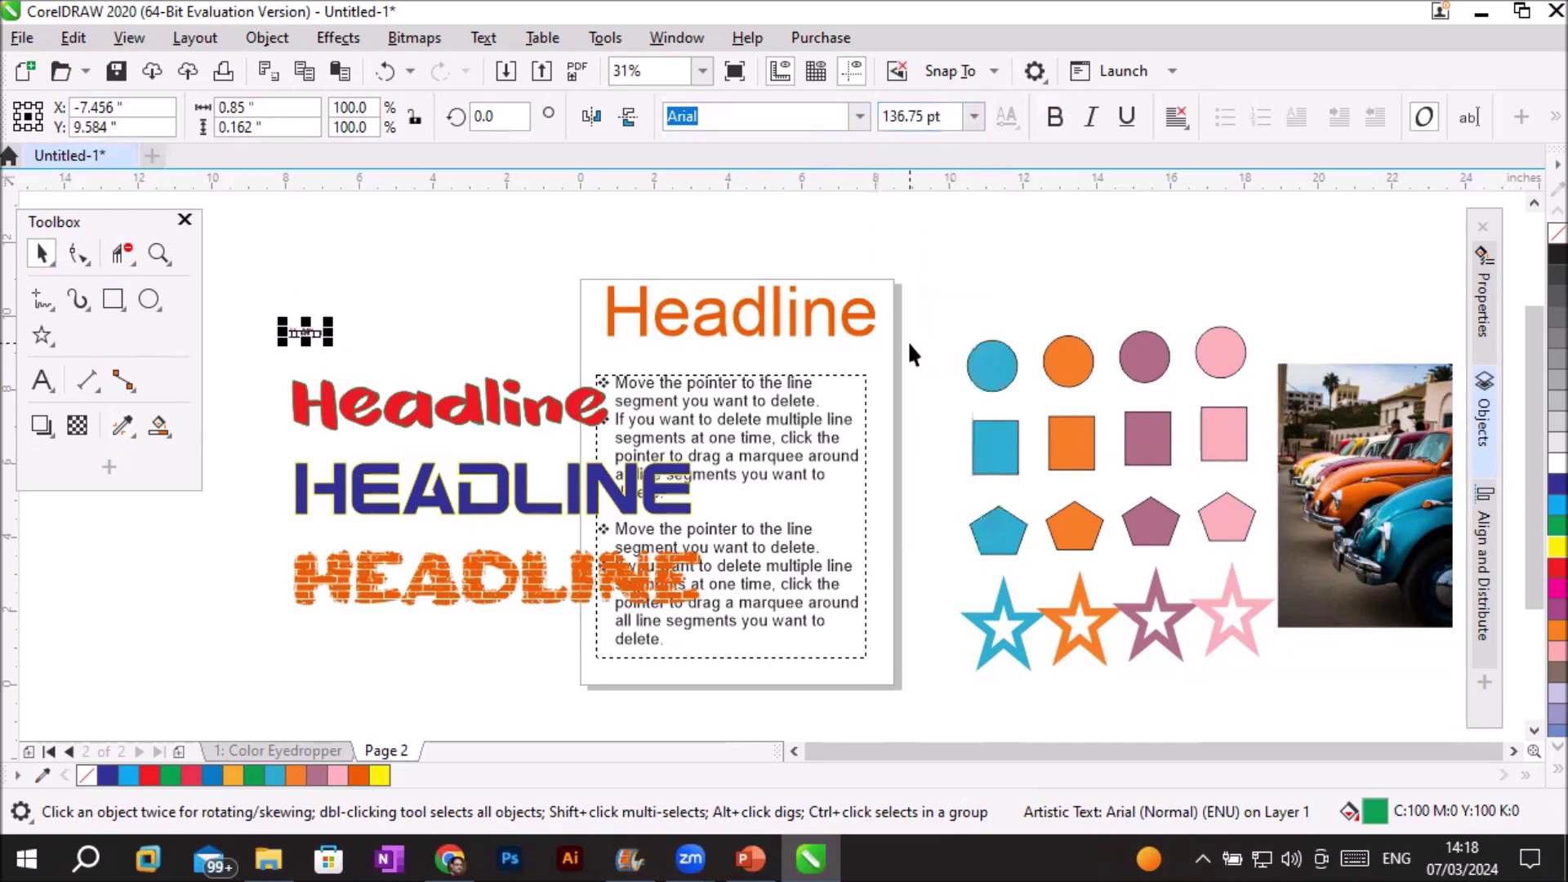
pyautogui.click(974, 116)
pyautogui.click(903, 391)
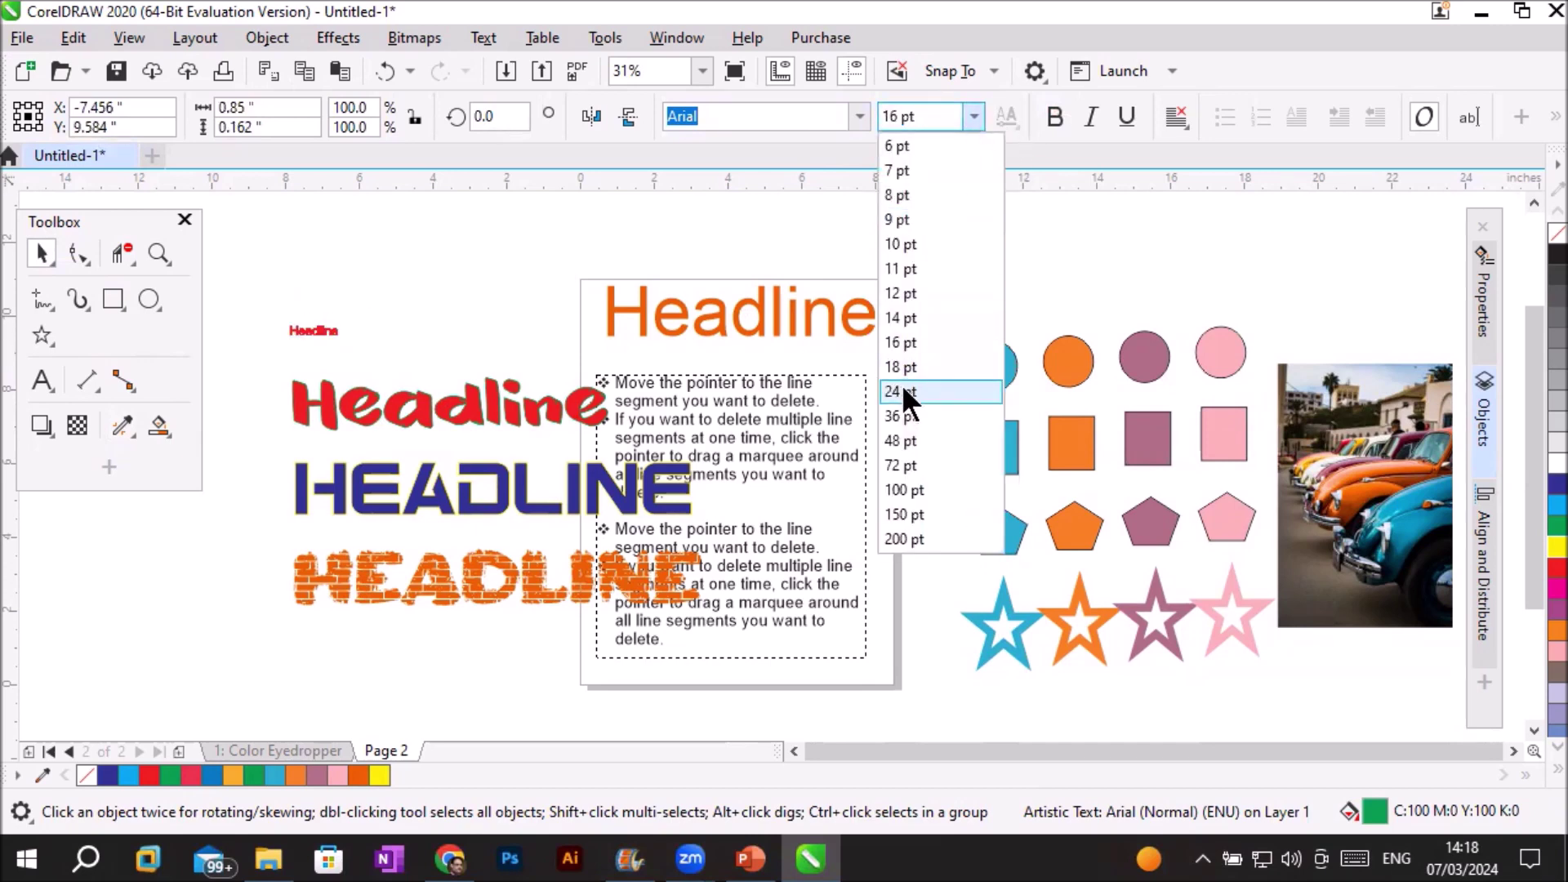
# Set the font size of the red Headline copy to 48 pt and of the blue one to 72 pt
pyautogui.click(468, 404)
pyautogui.click(974, 116)
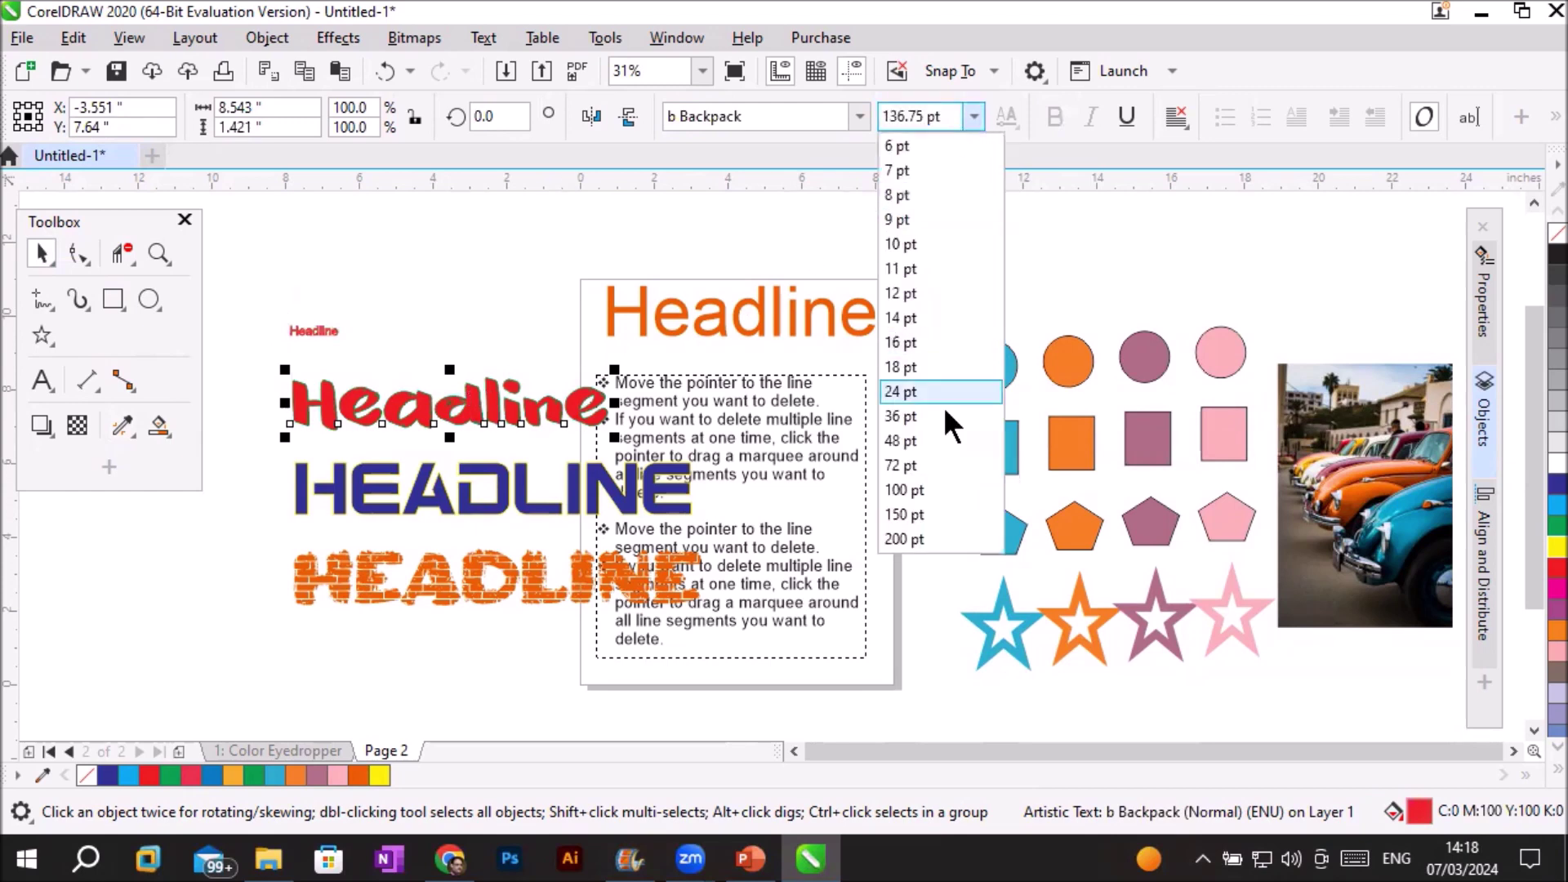
pyautogui.click(931, 433)
pyautogui.click(466, 502)
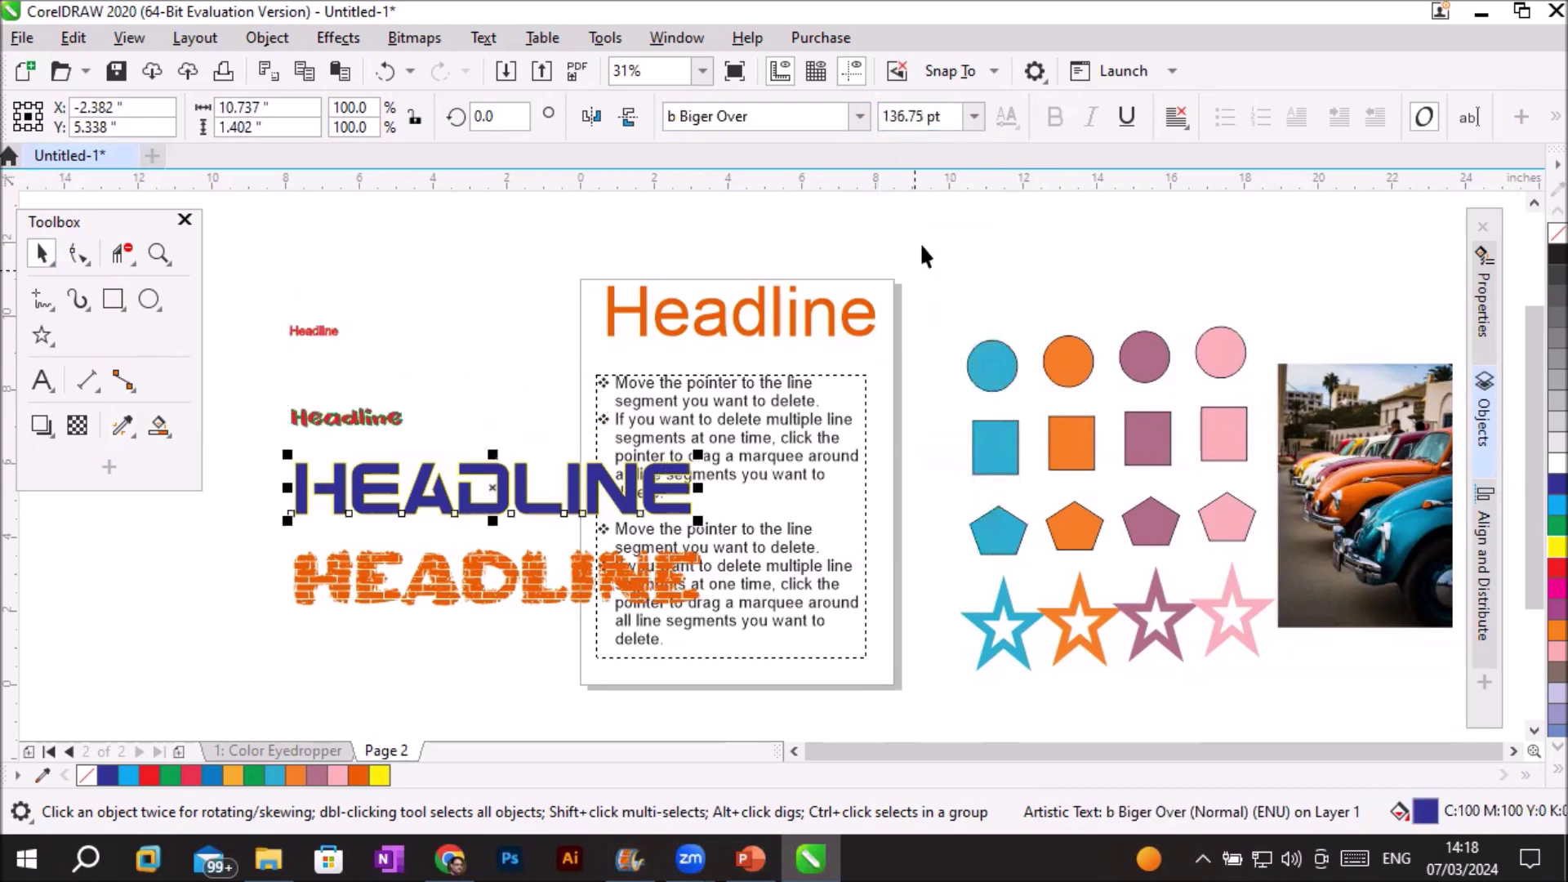
pyautogui.click(974, 116)
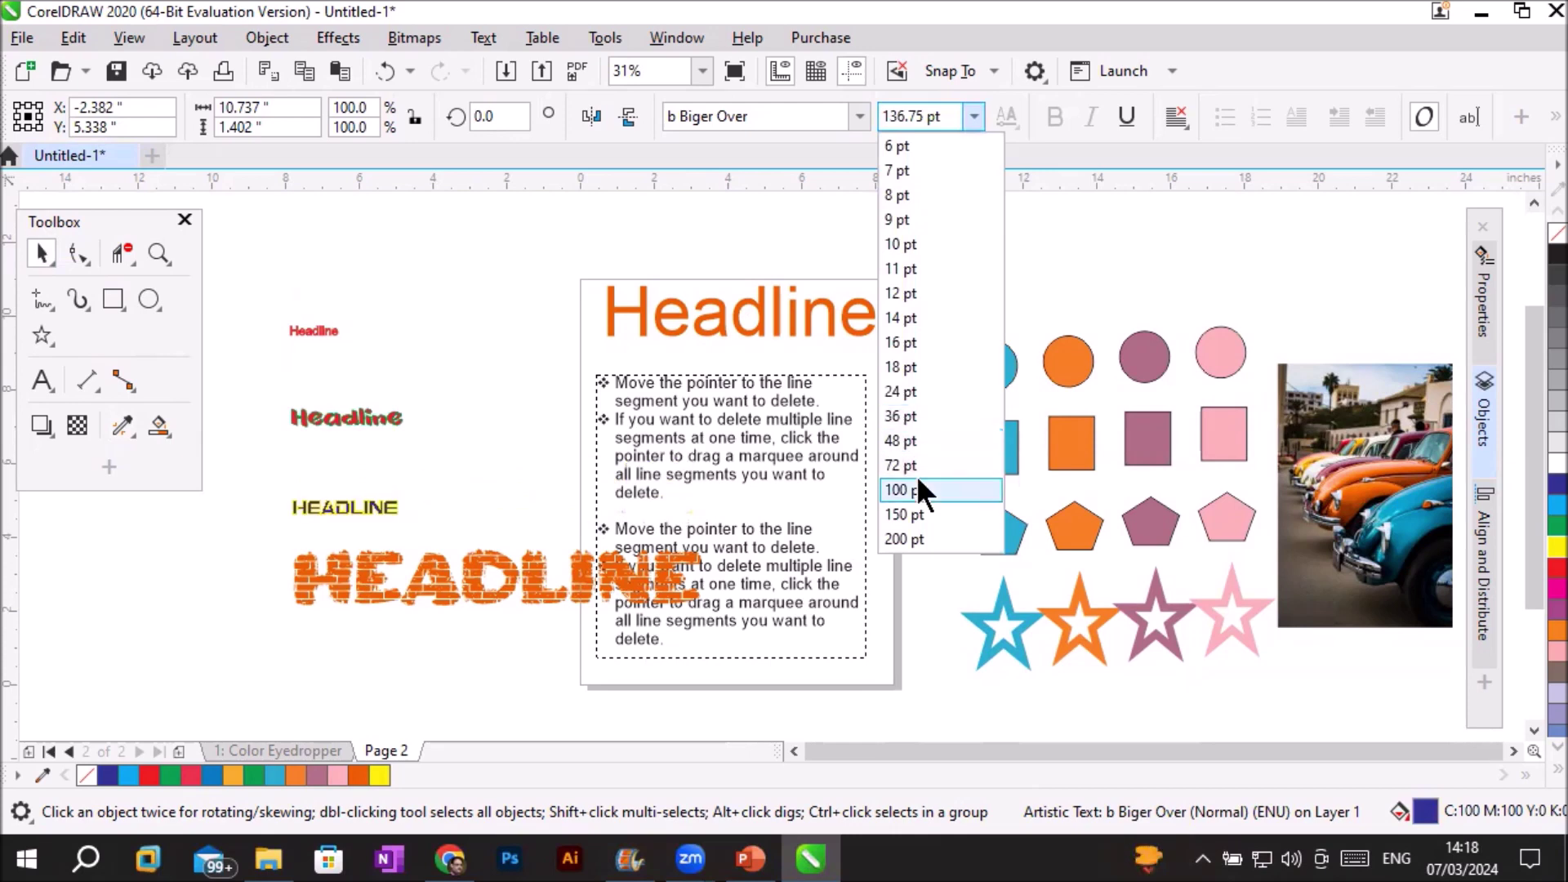
pyautogui.press('Escape')
# Set the font size of the orange brick-textured Headline copy to 100 pt
pyautogui.click(497, 594)
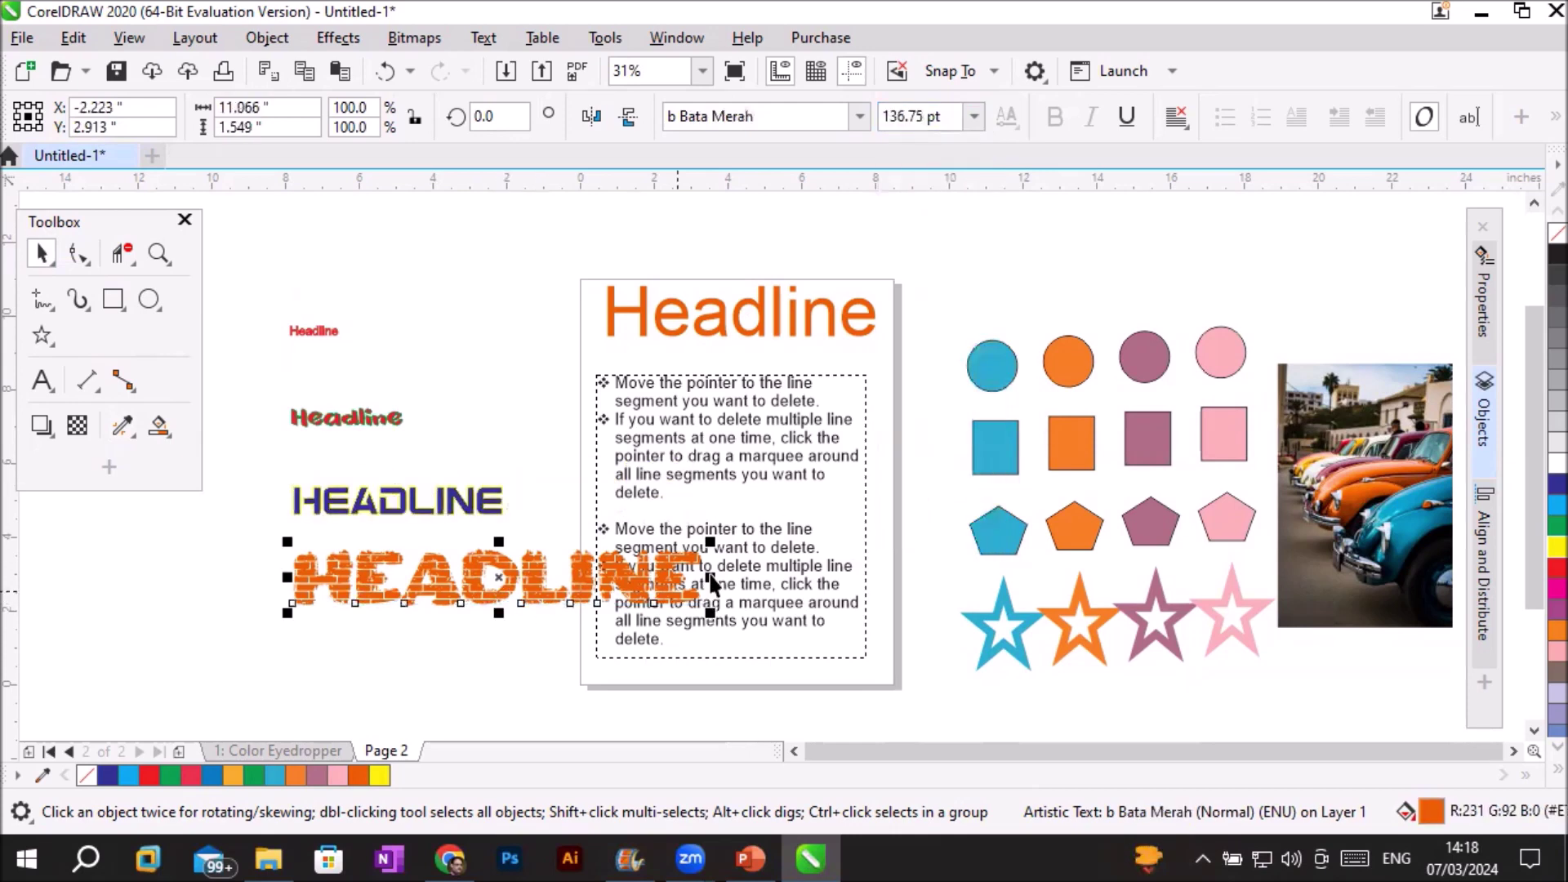
pyautogui.click(974, 116)
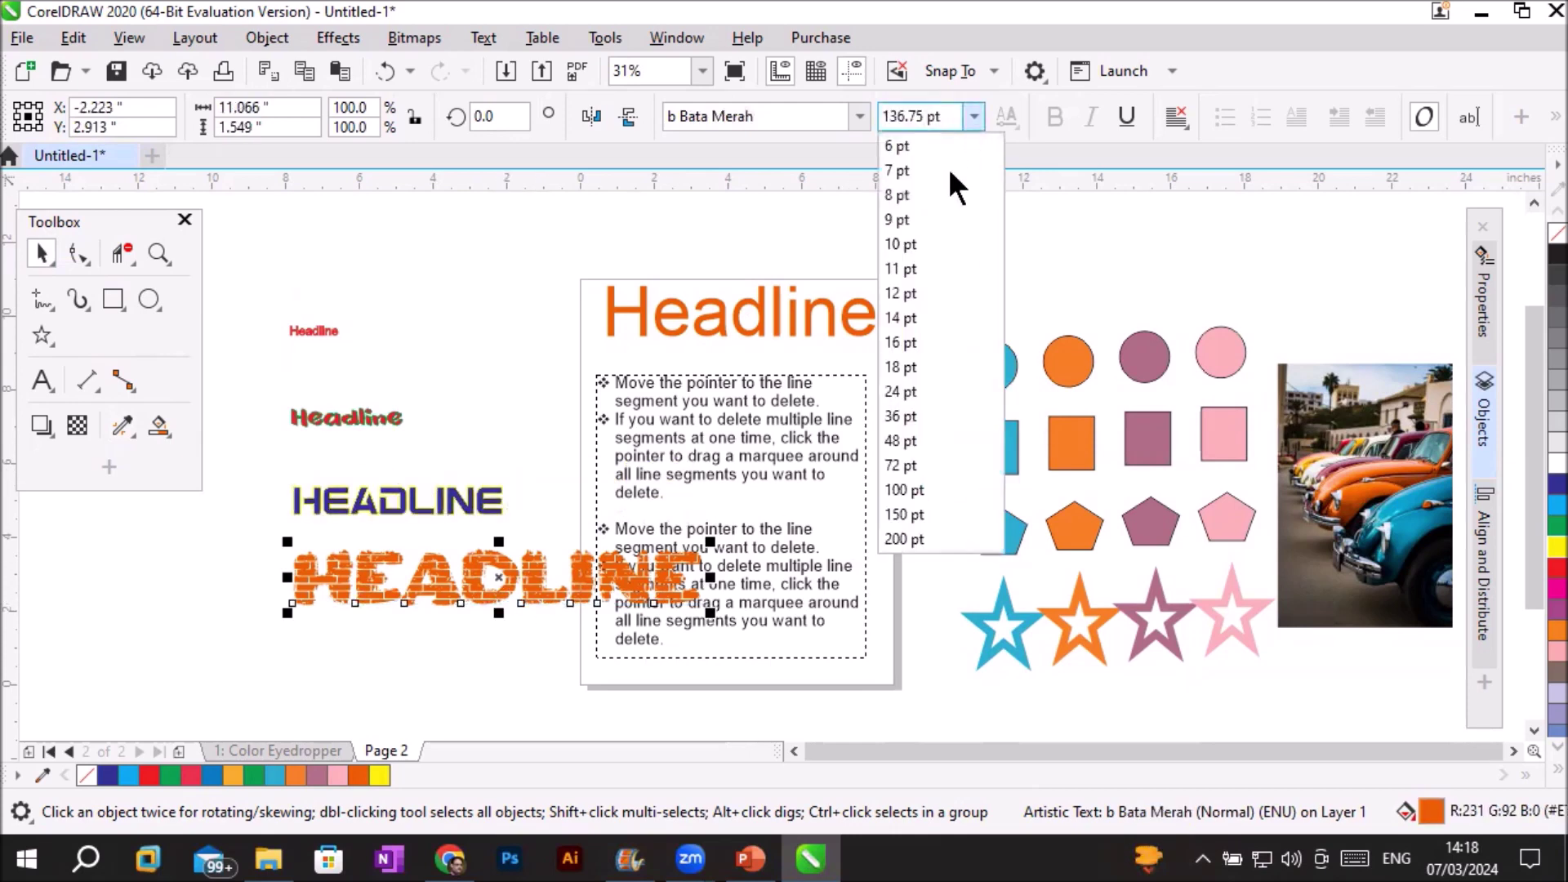
pyautogui.click(900, 483)
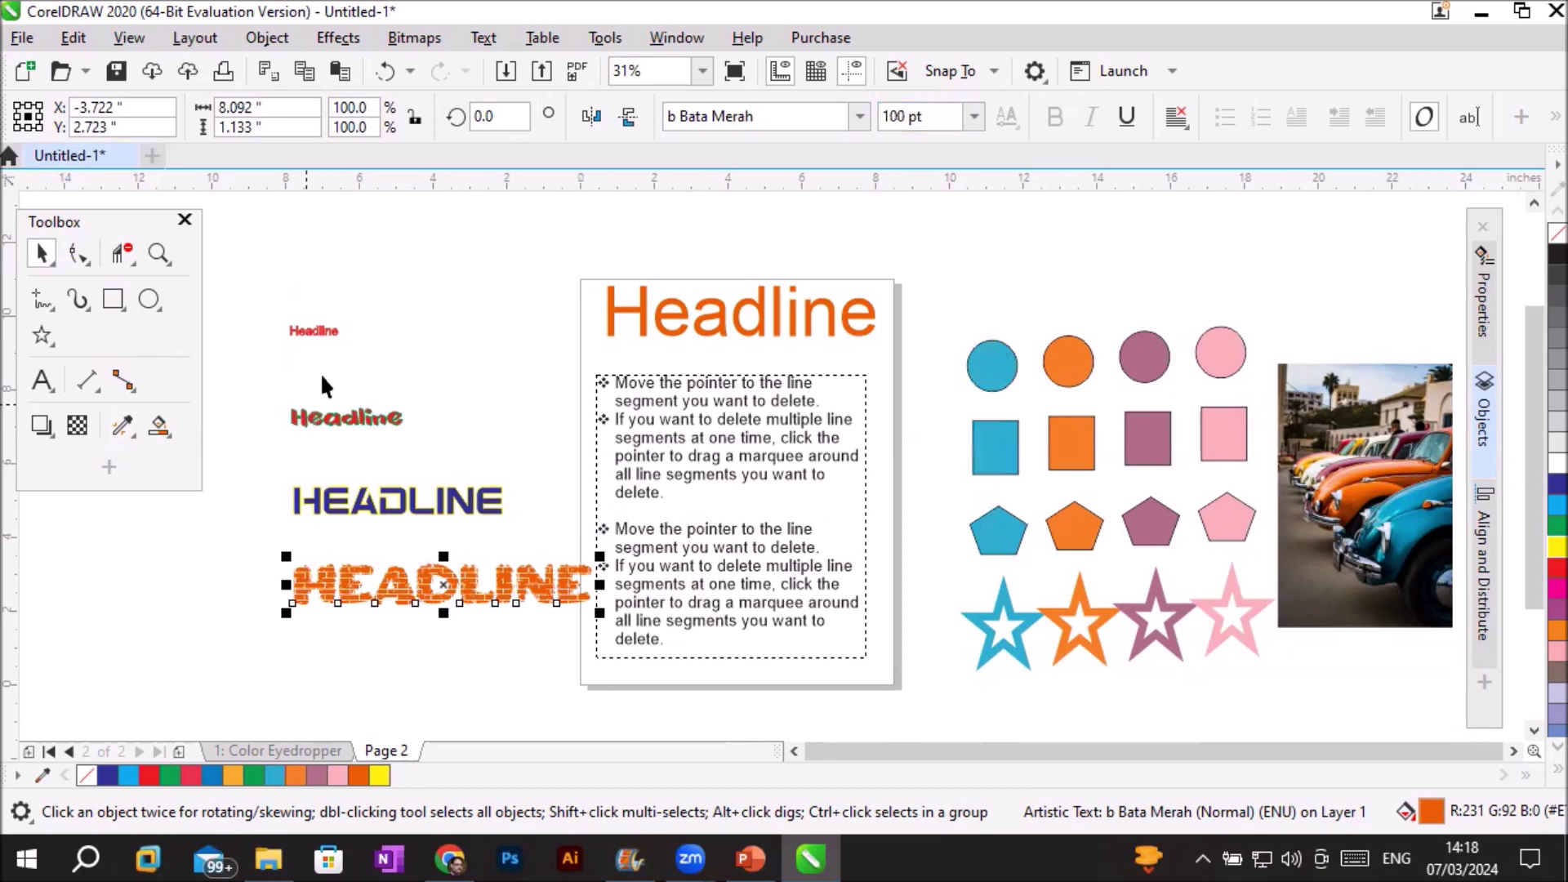
# Activate the Attributes Eyedropper and include Size among the transformations it samples, alongside the outline, fill and text properties
pyautogui.click(703, 328)
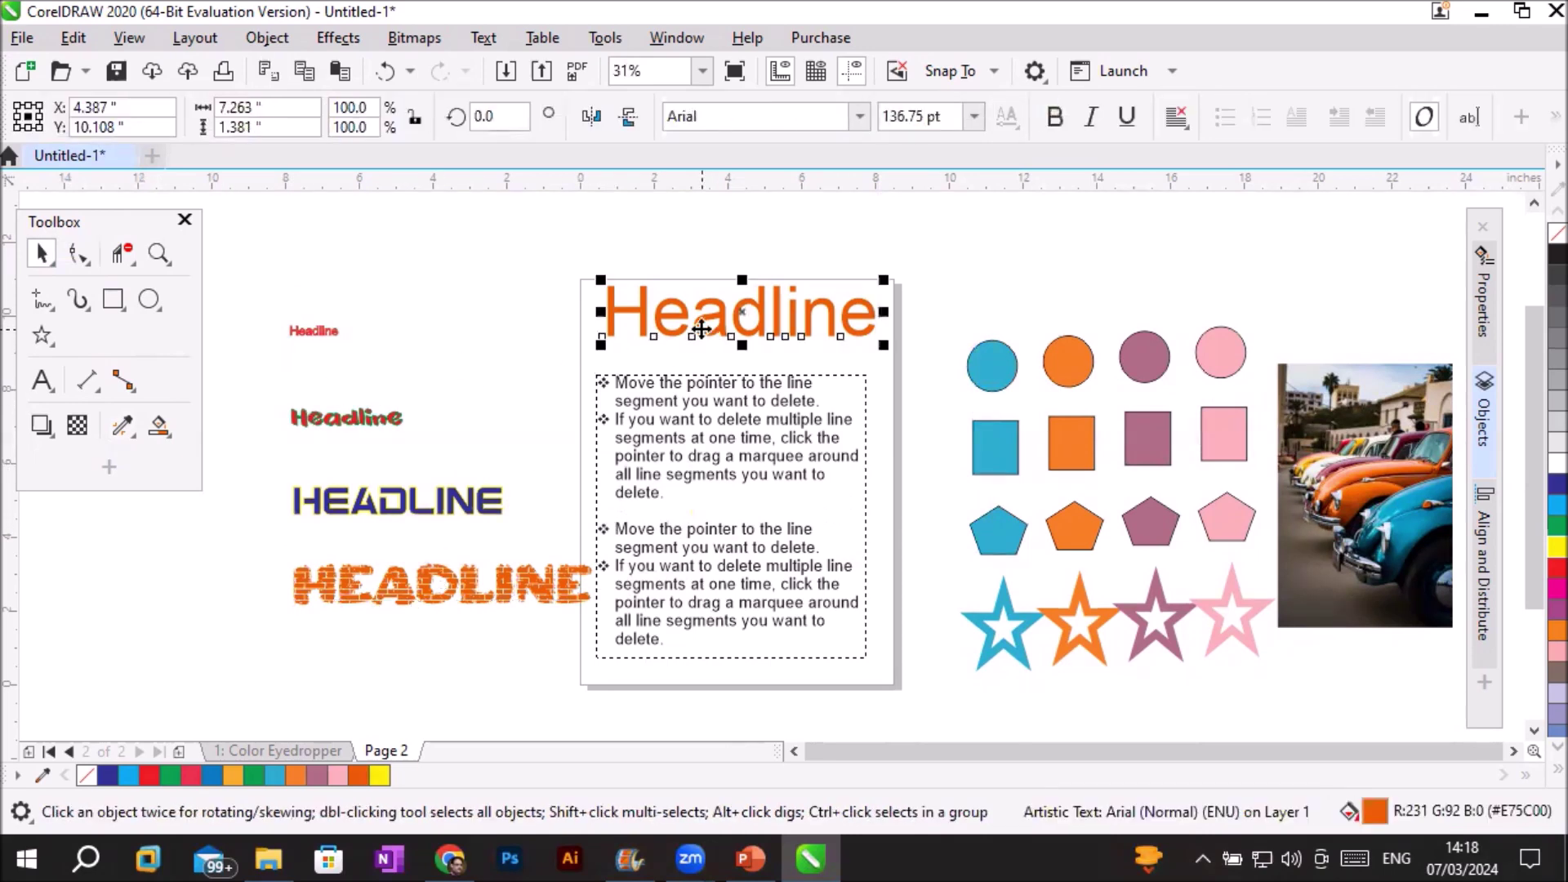
pyautogui.click(118, 427)
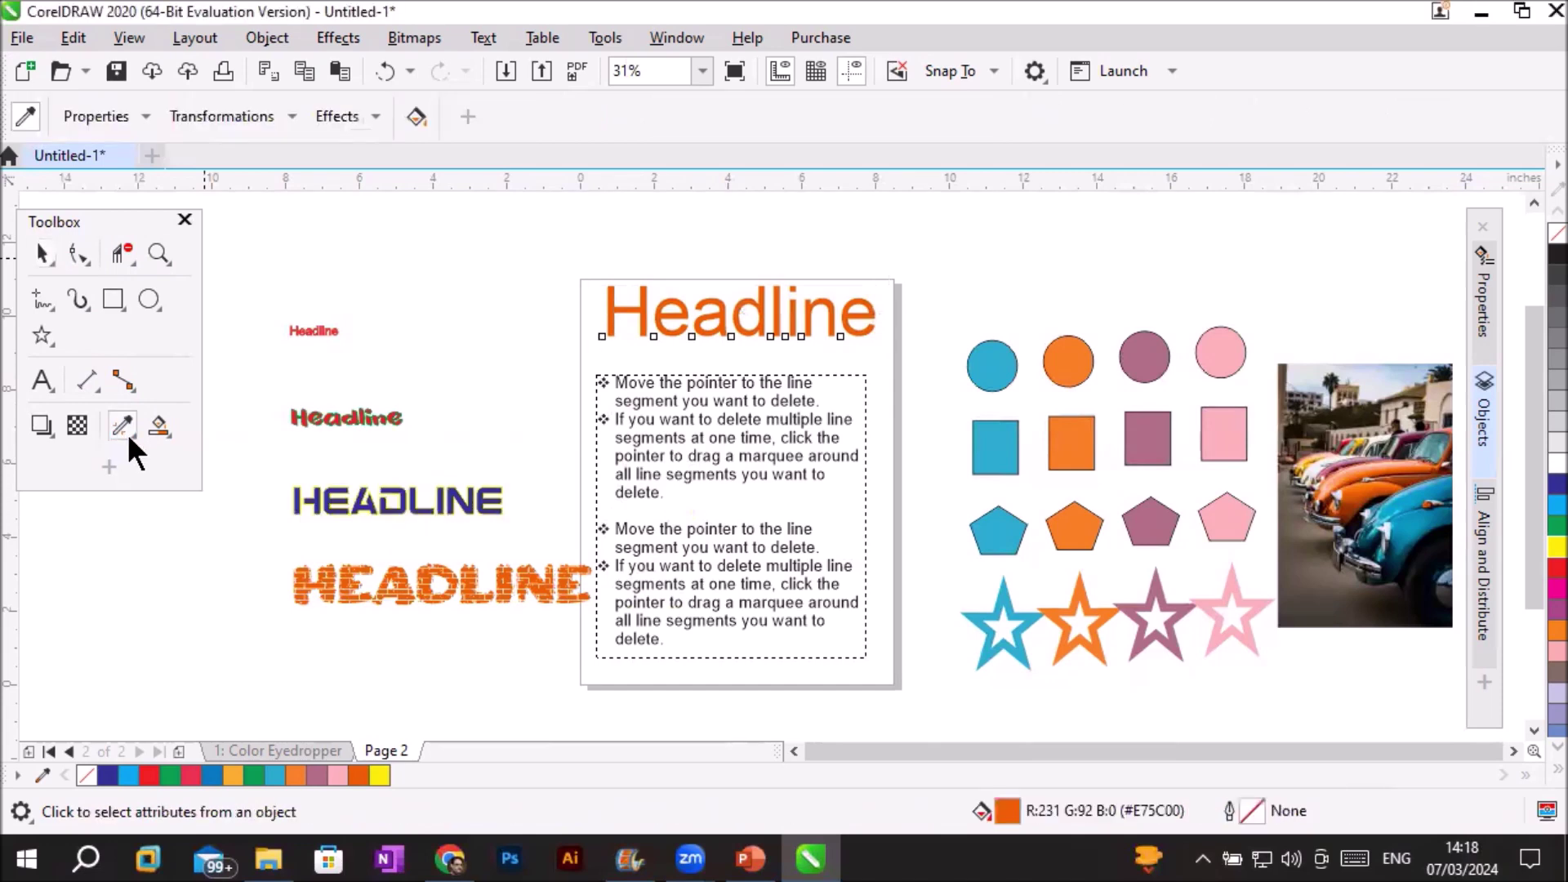
pyautogui.click(142, 121)
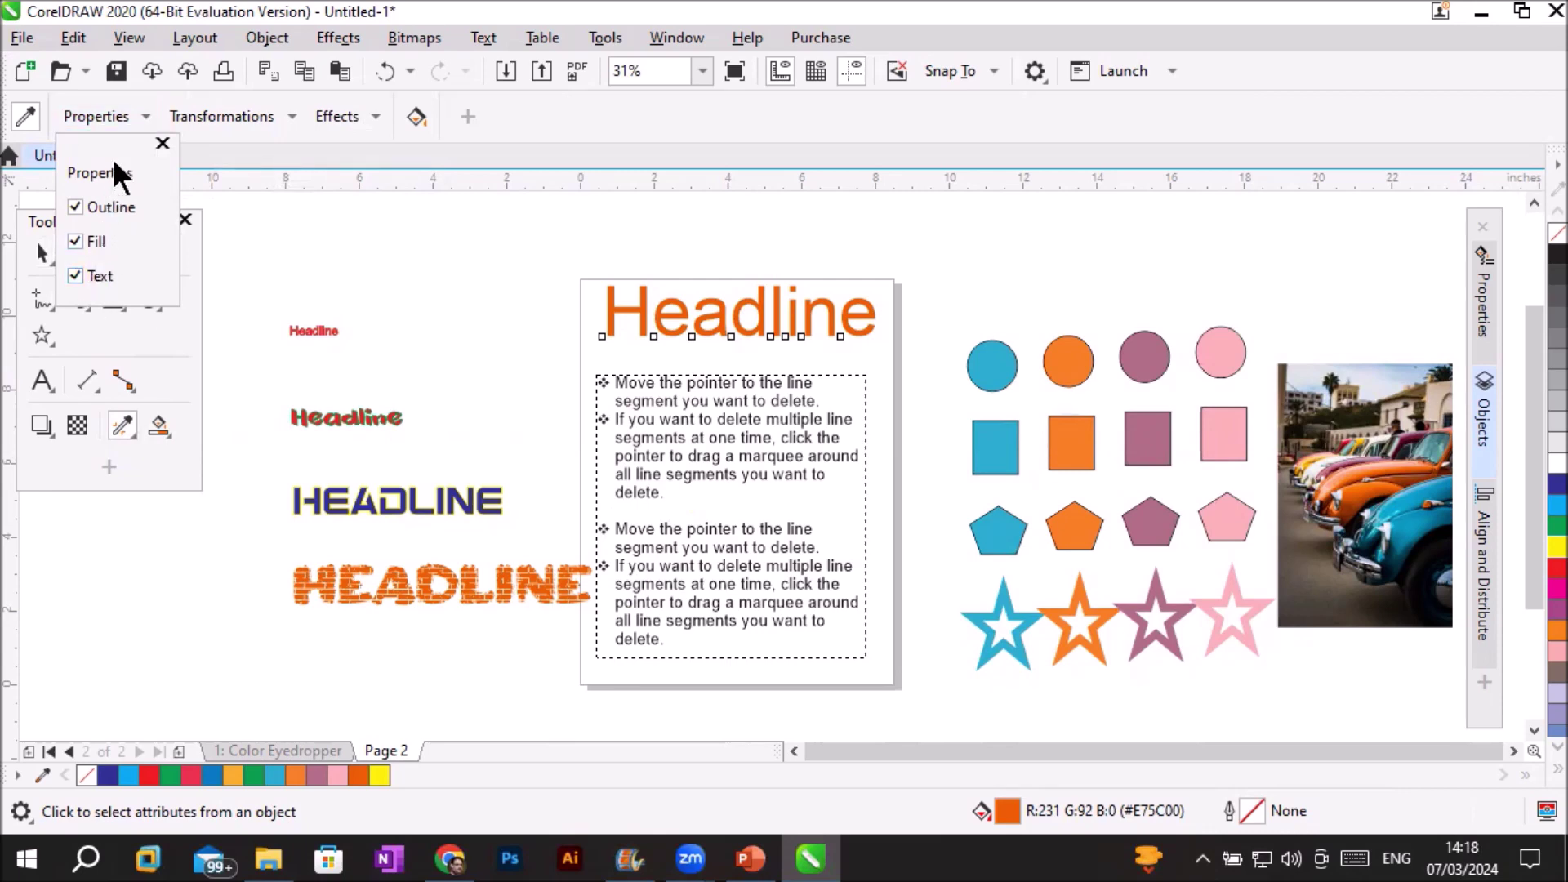
pyautogui.click(120, 122)
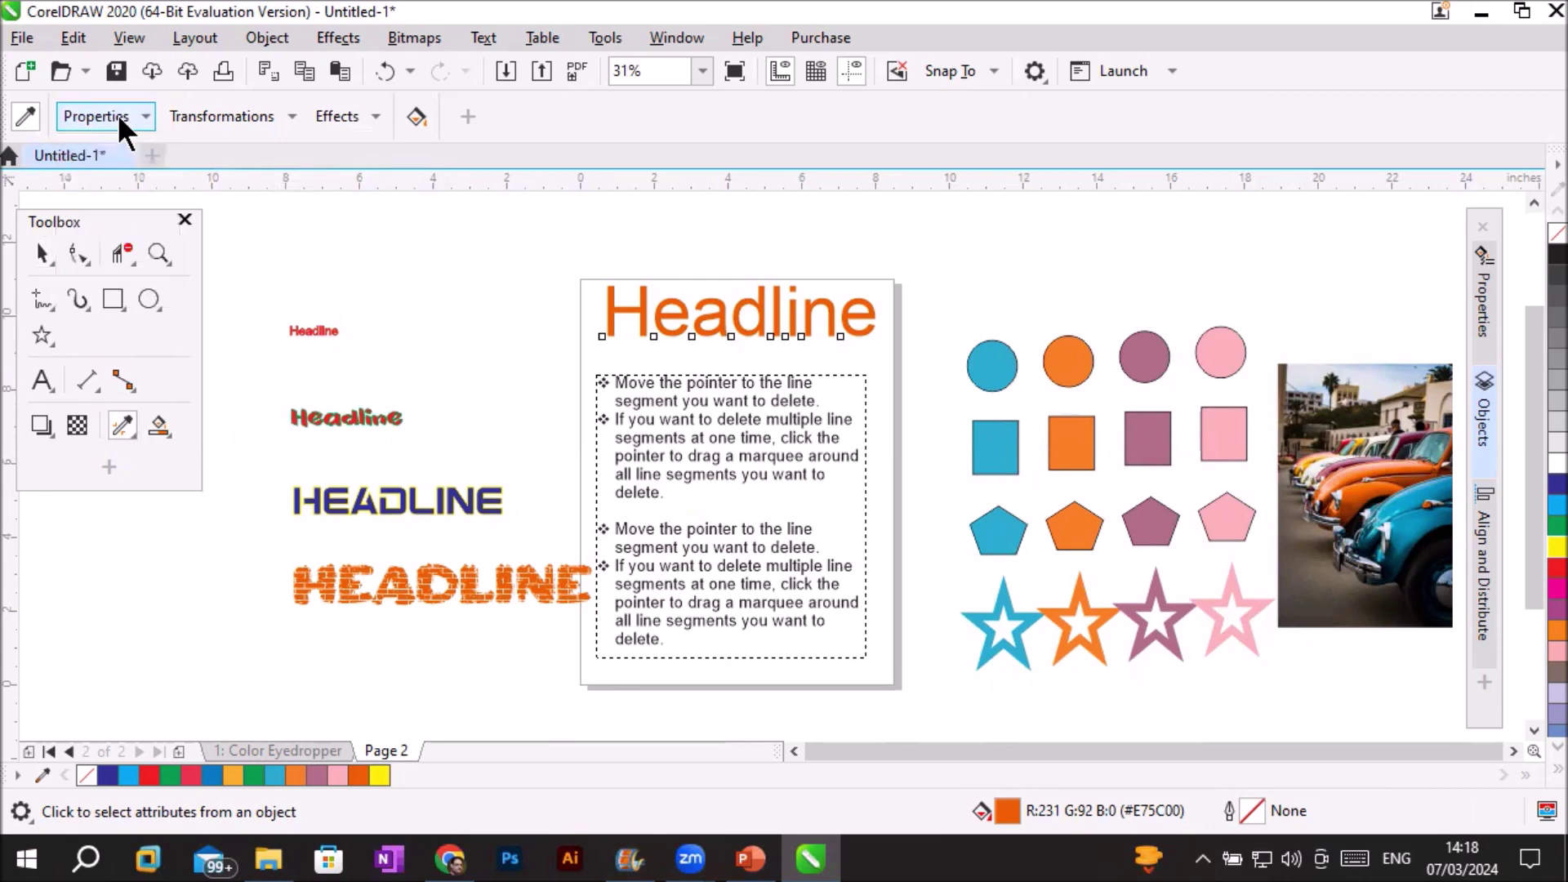
pyautogui.click(291, 118)
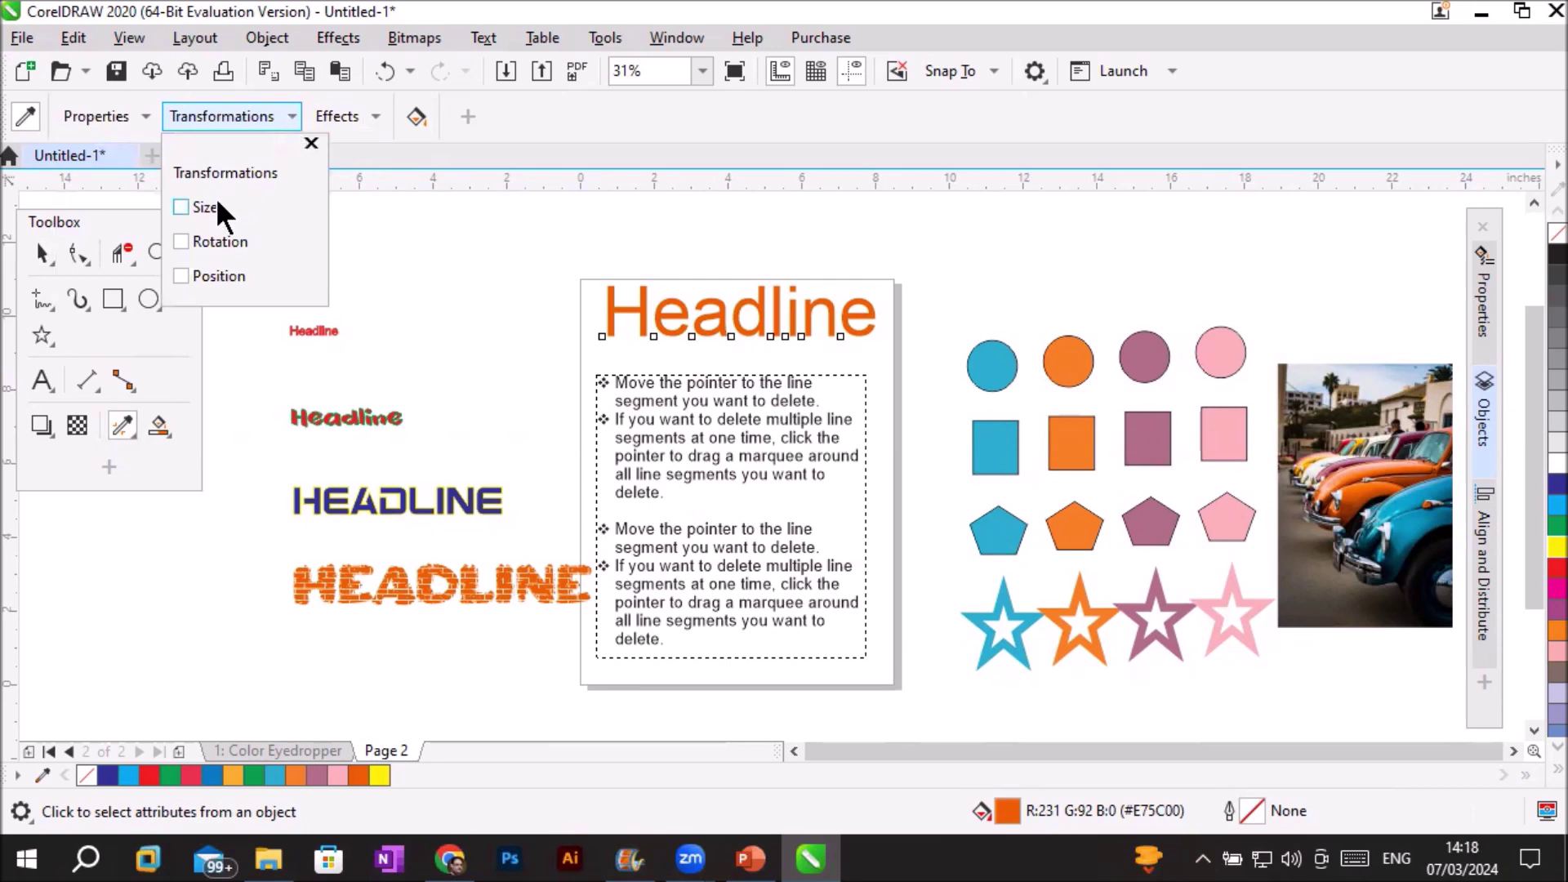
pyautogui.click(181, 207)
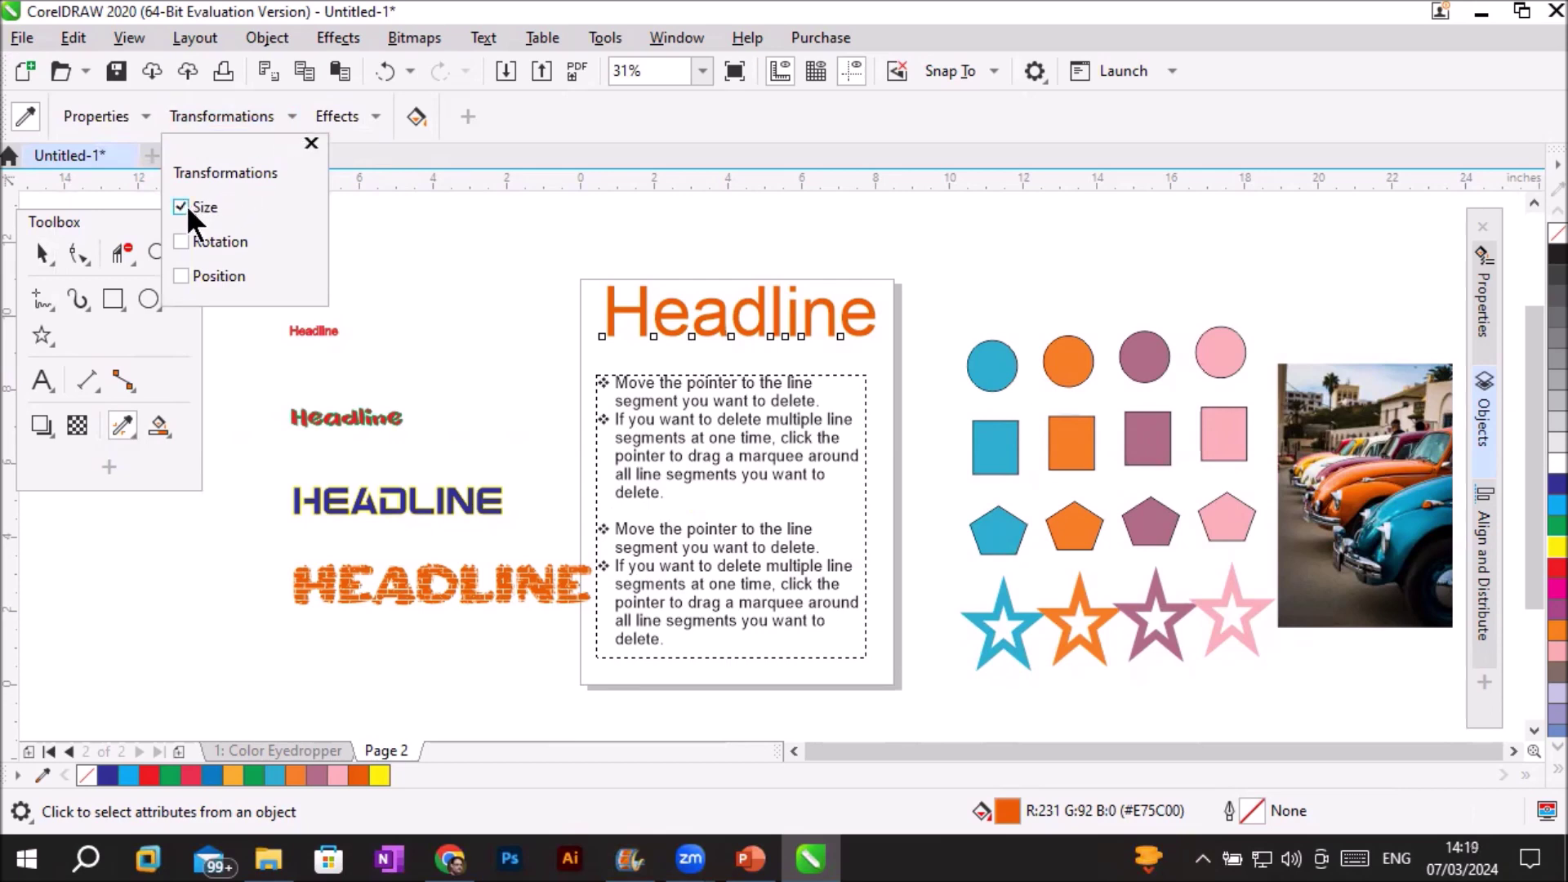
pyautogui.click(114, 219)
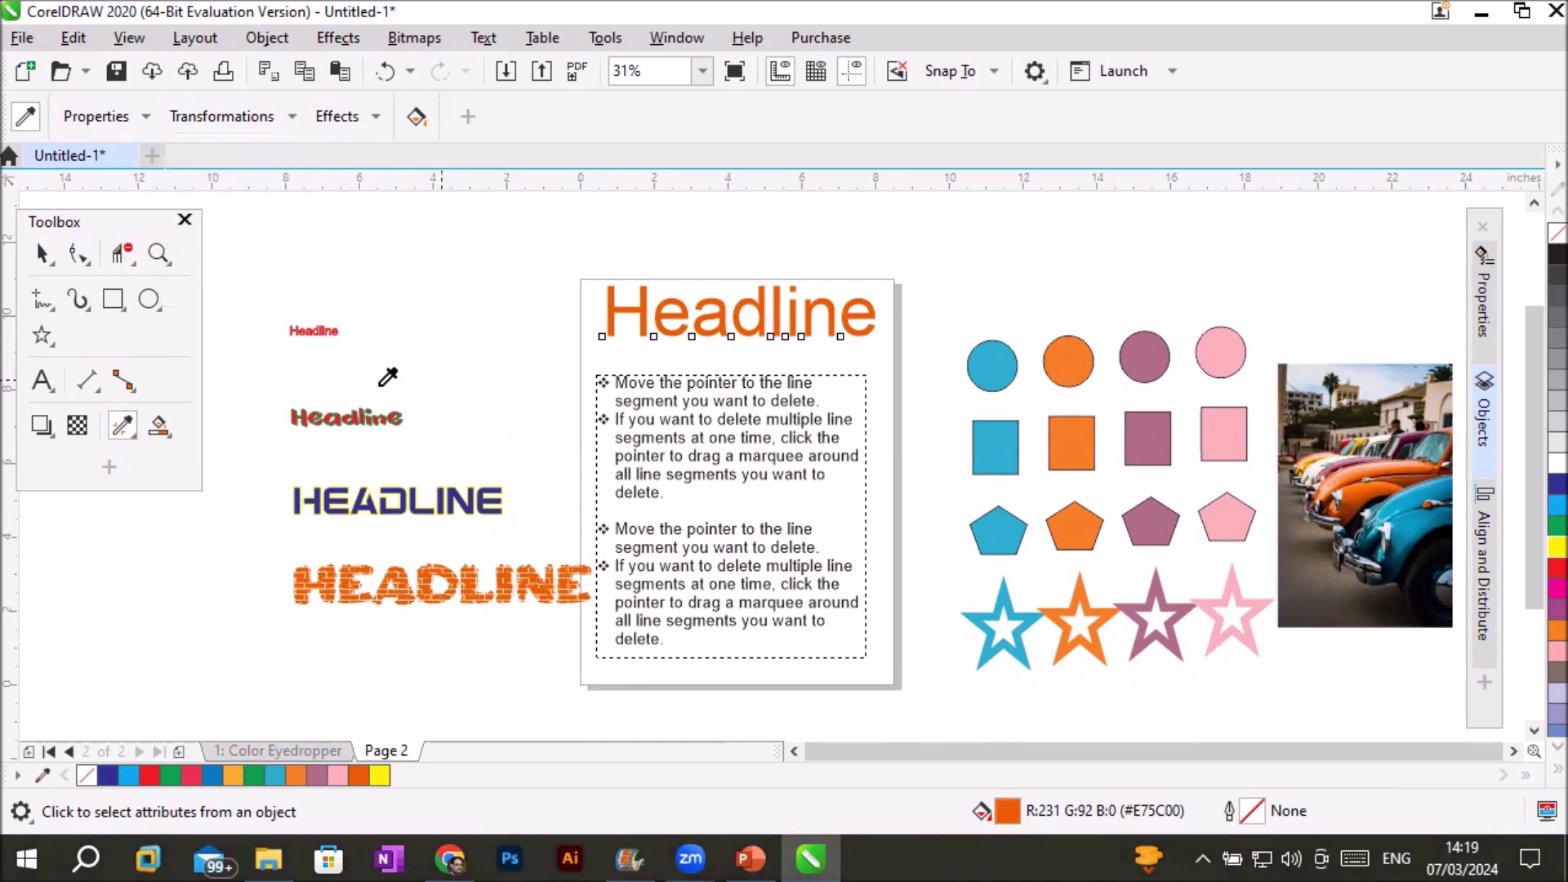
# Apply the small green Headline copy's attributes to the page's heading, and replace them with those sampled from the blue copy
pyautogui.click(330, 332)
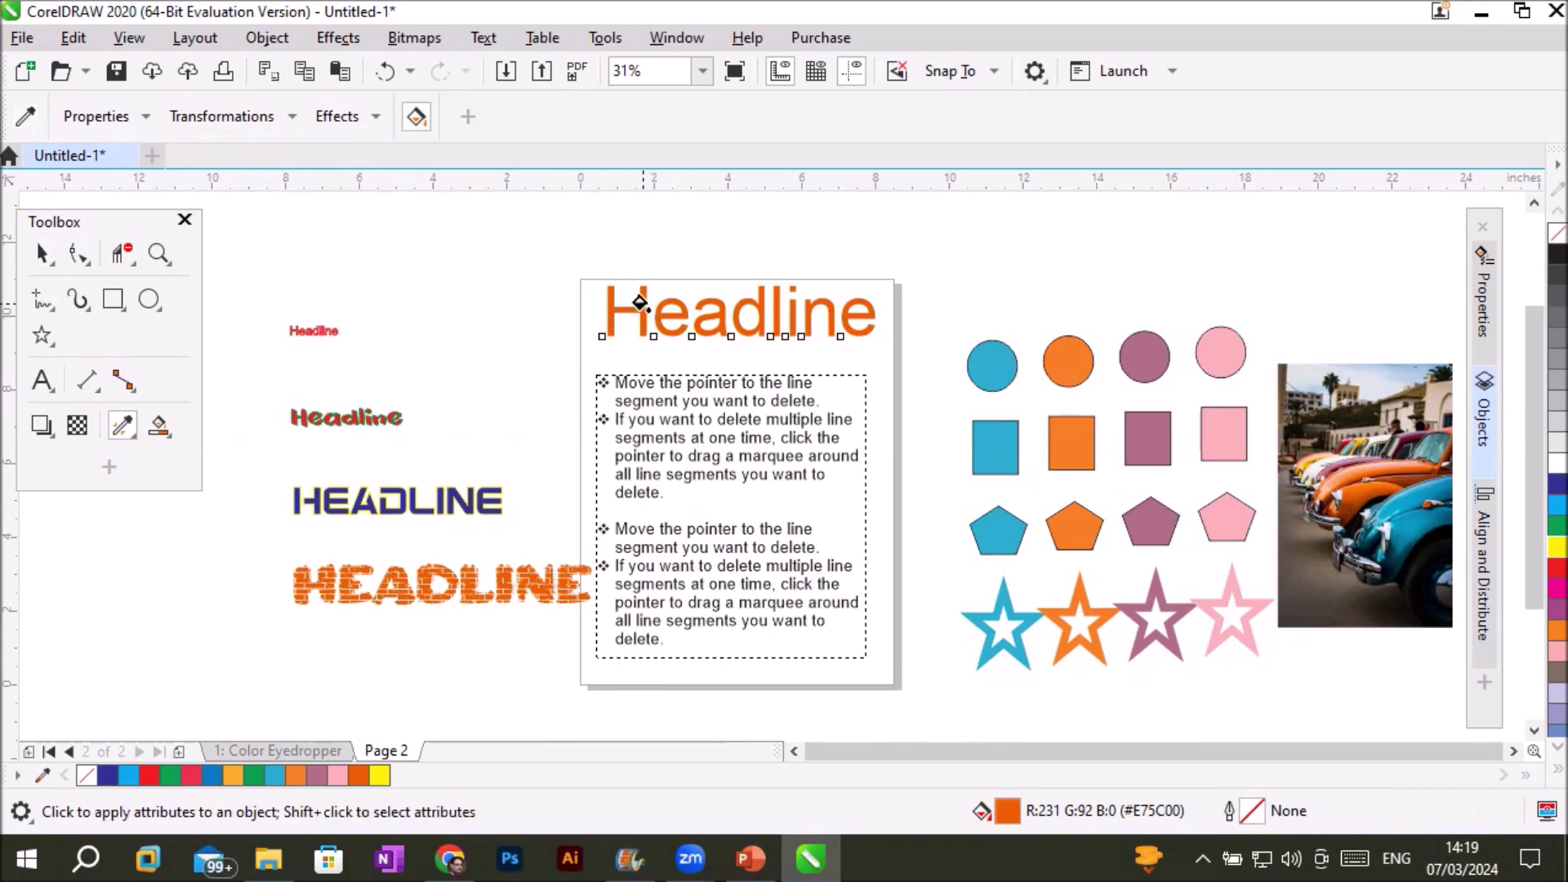
pyautogui.click(639, 302)
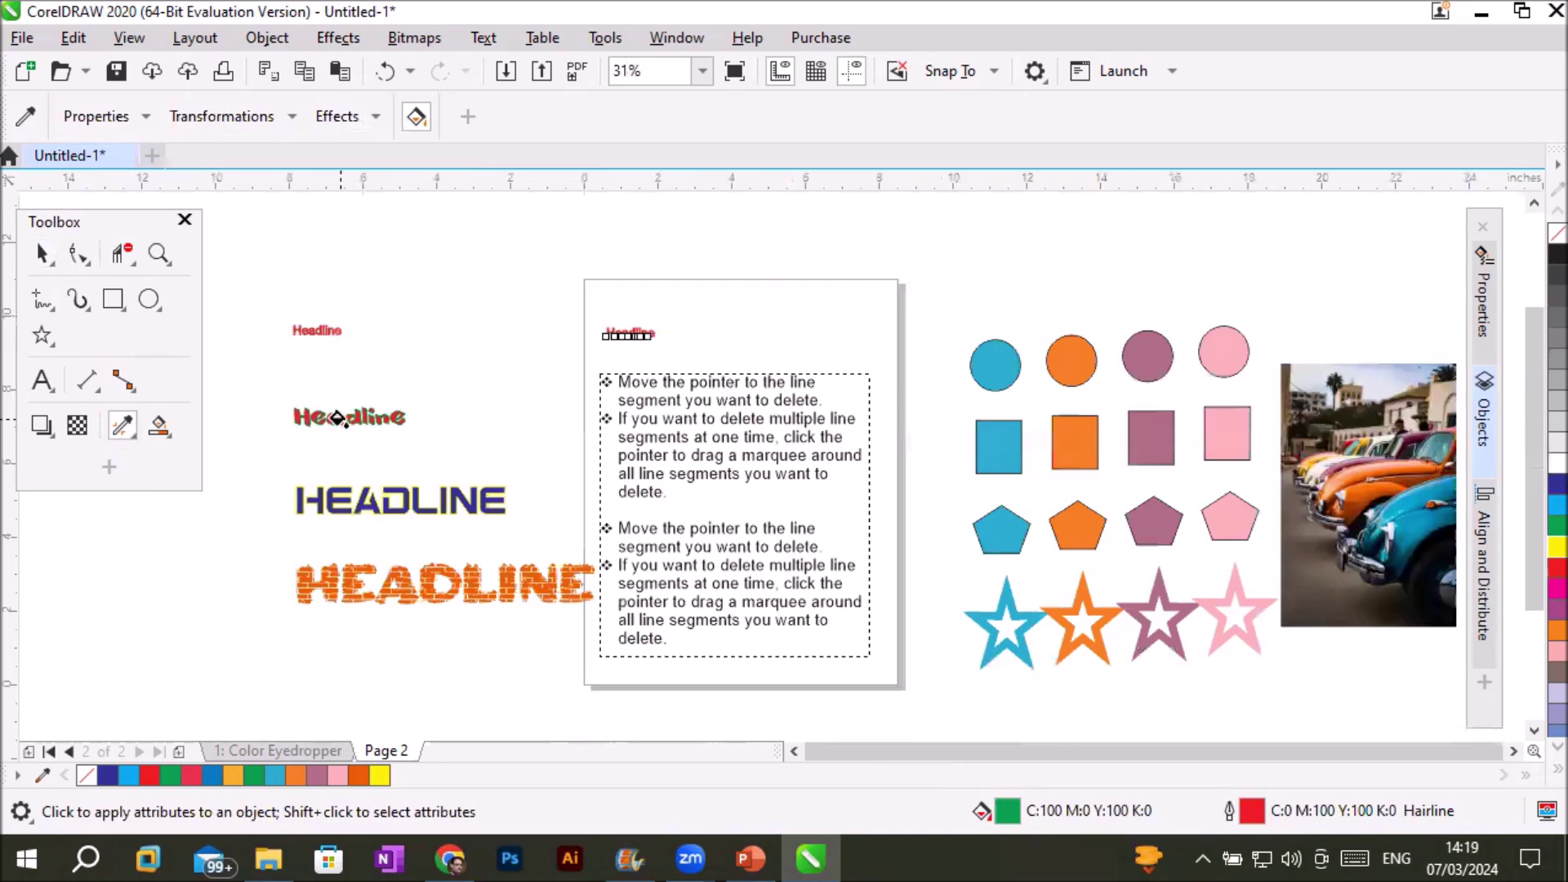
pyautogui.click(25, 116)
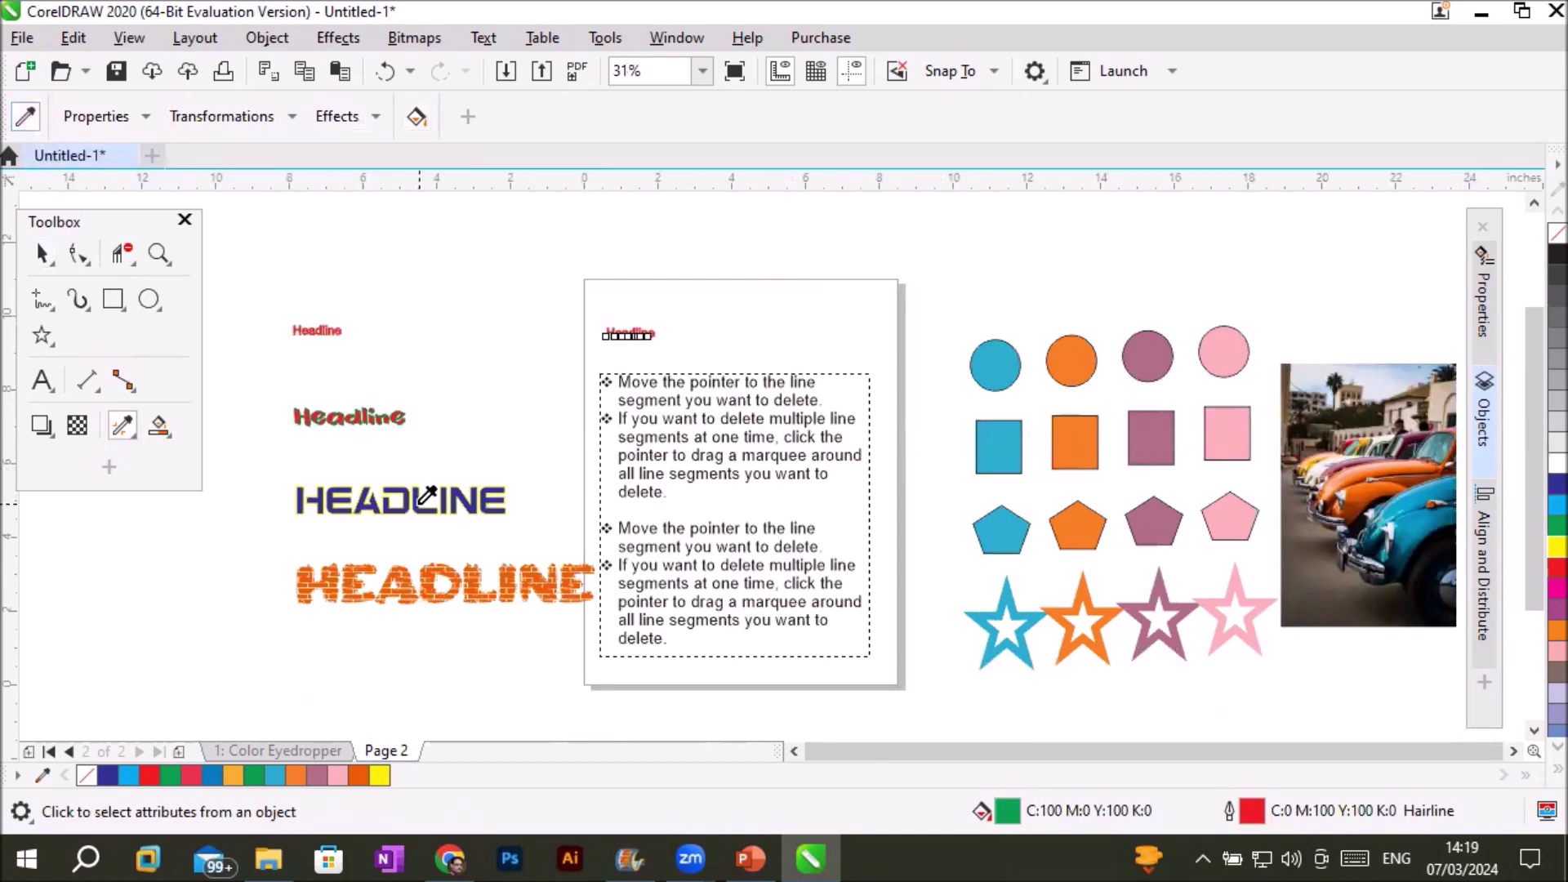
pyautogui.click(417, 506)
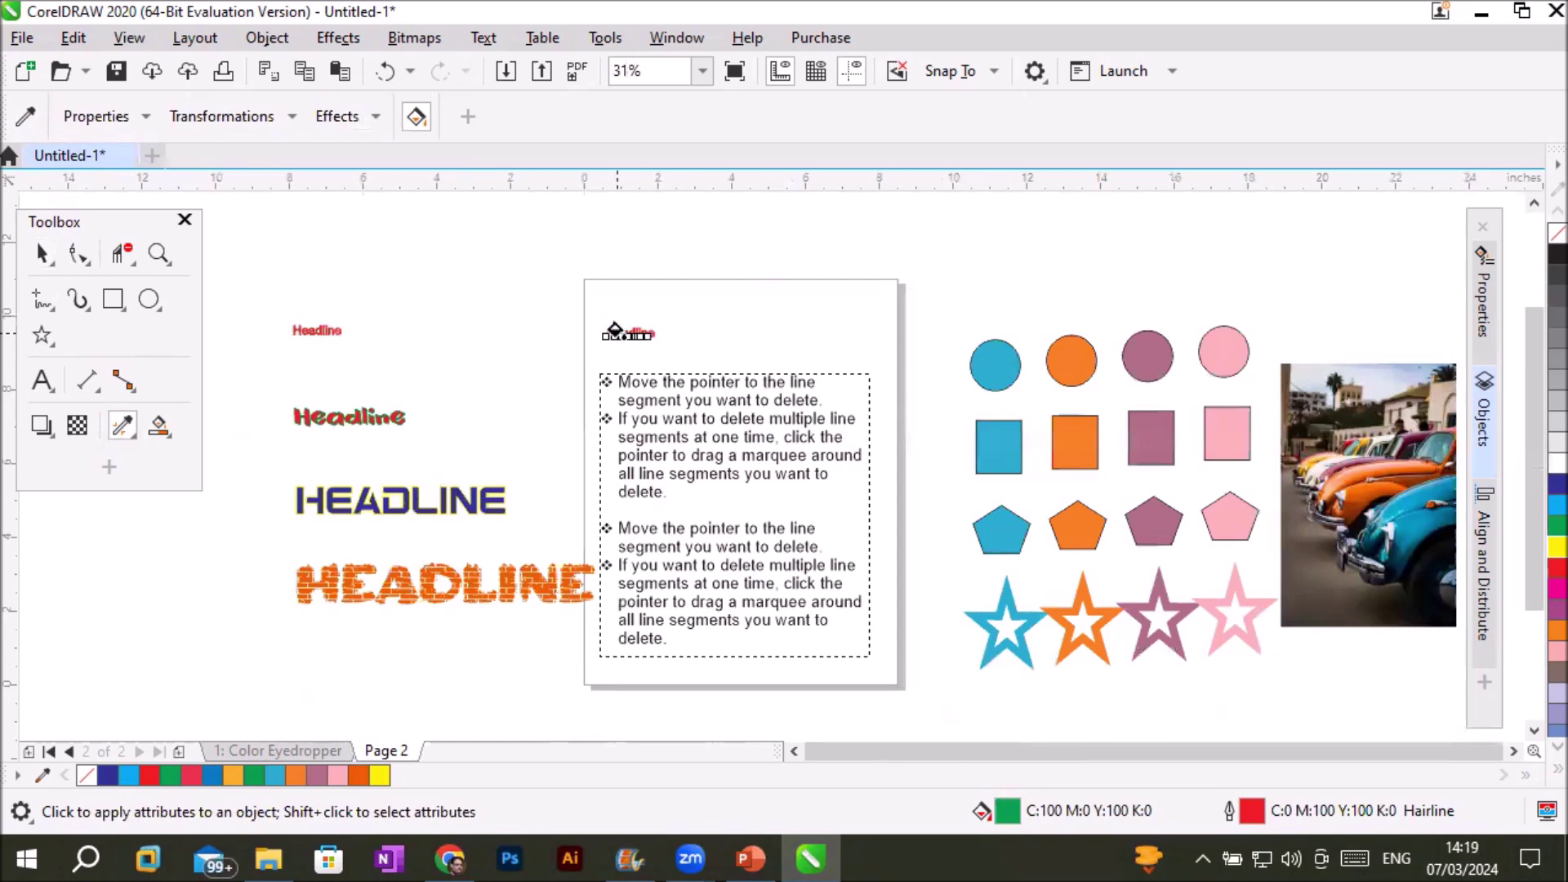
pyautogui.scroll(5, 613, 337)
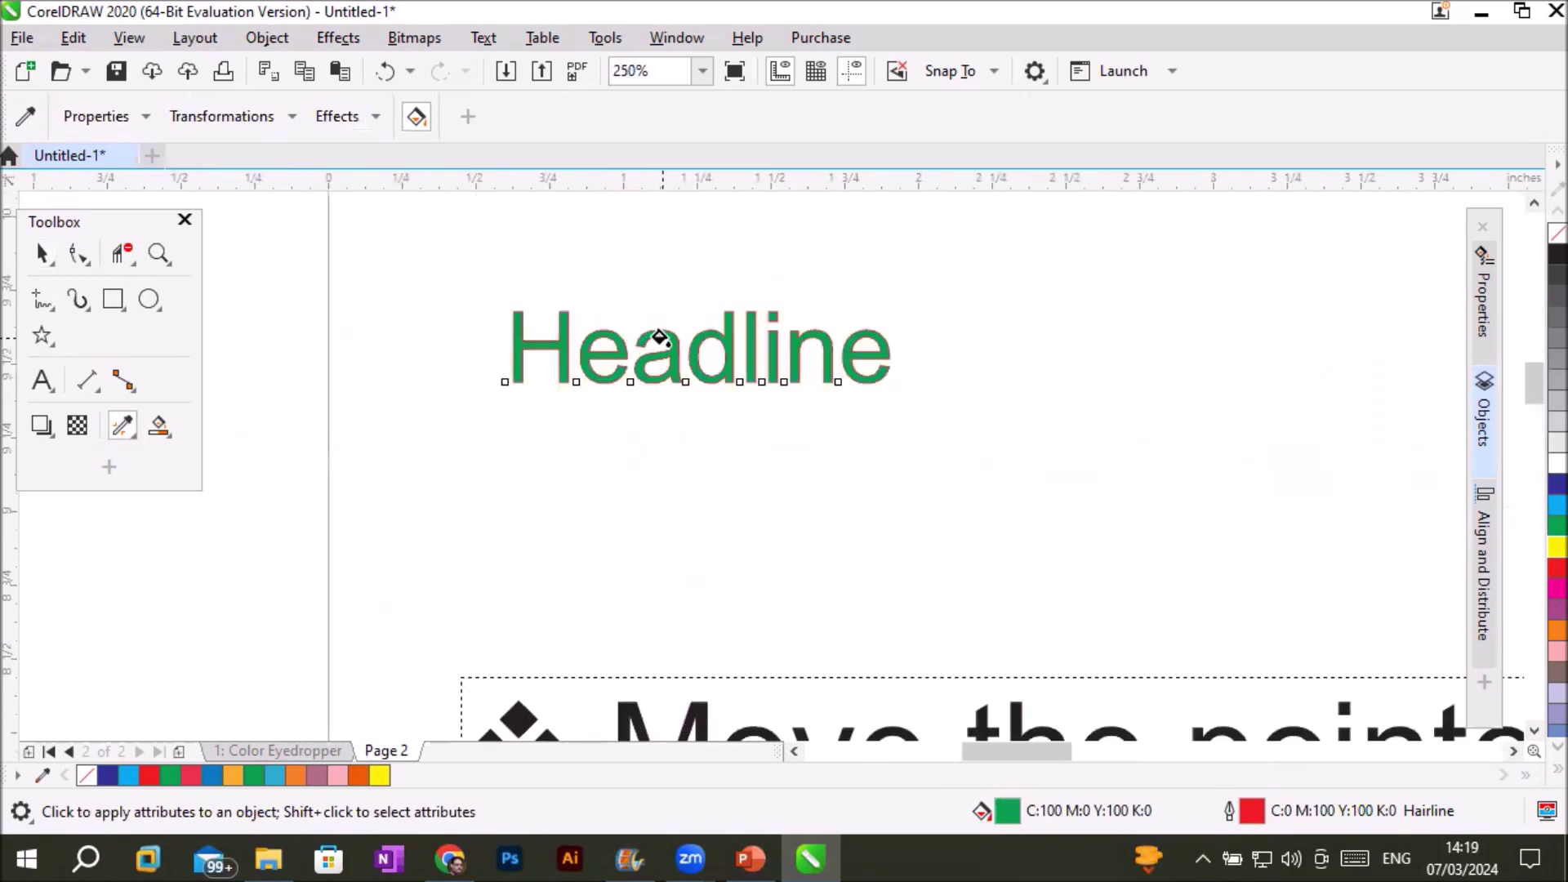
pyautogui.click(660, 336)
# Sample the attributes of the orange brick-textured Headline copy and apply them to the page's heading
pyautogui.scroll(-3, 665, 496)
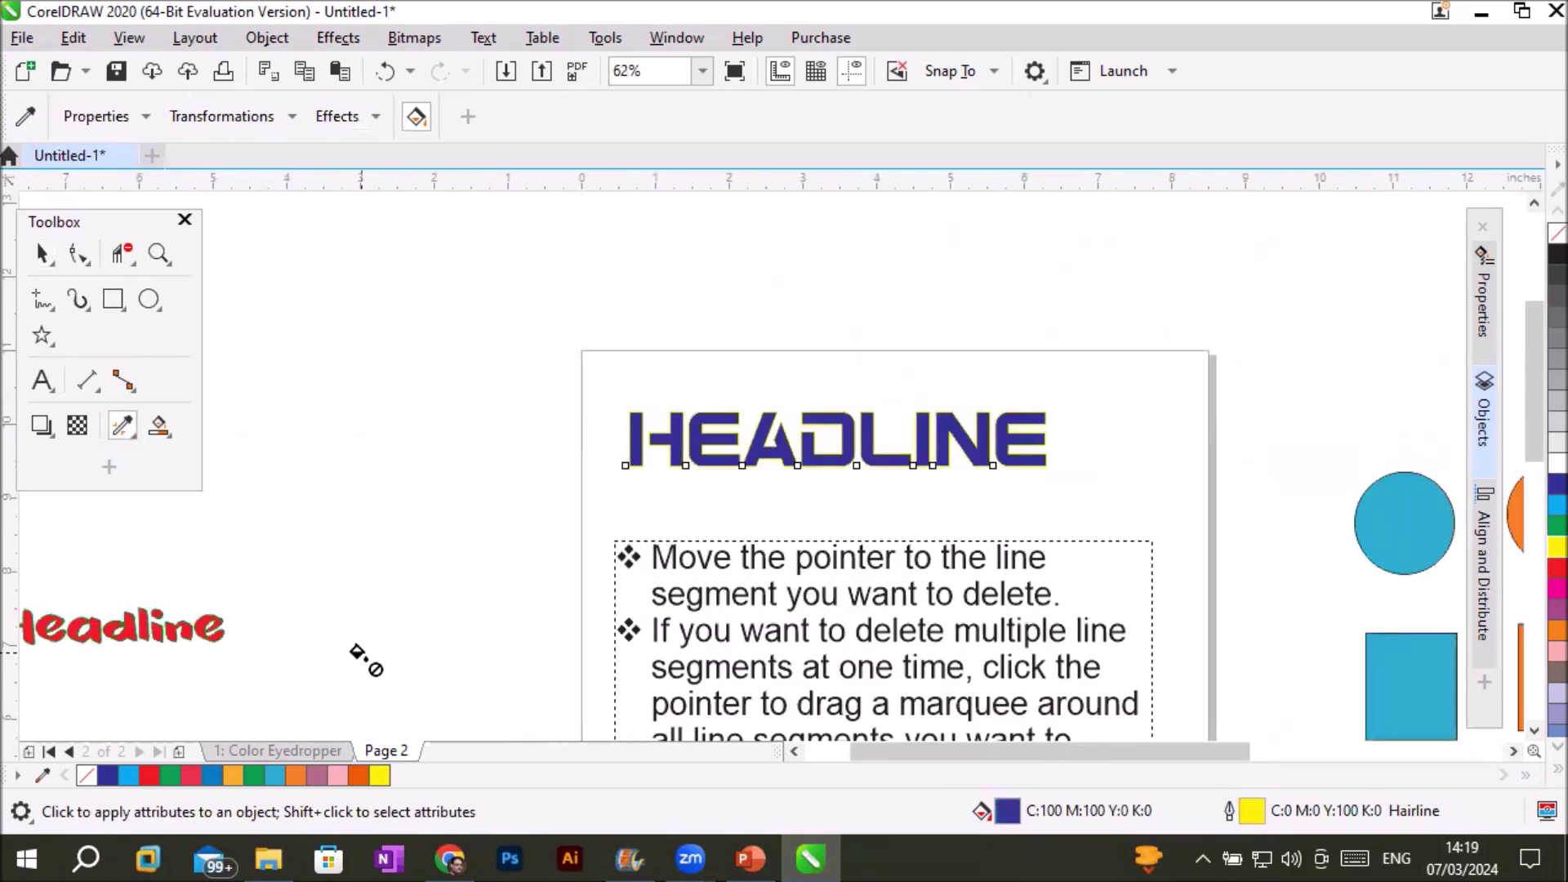
pyautogui.scroll(-2, 363, 662)
pyautogui.click(1534, 732)
pyautogui.scroll(-2, 1534, 743)
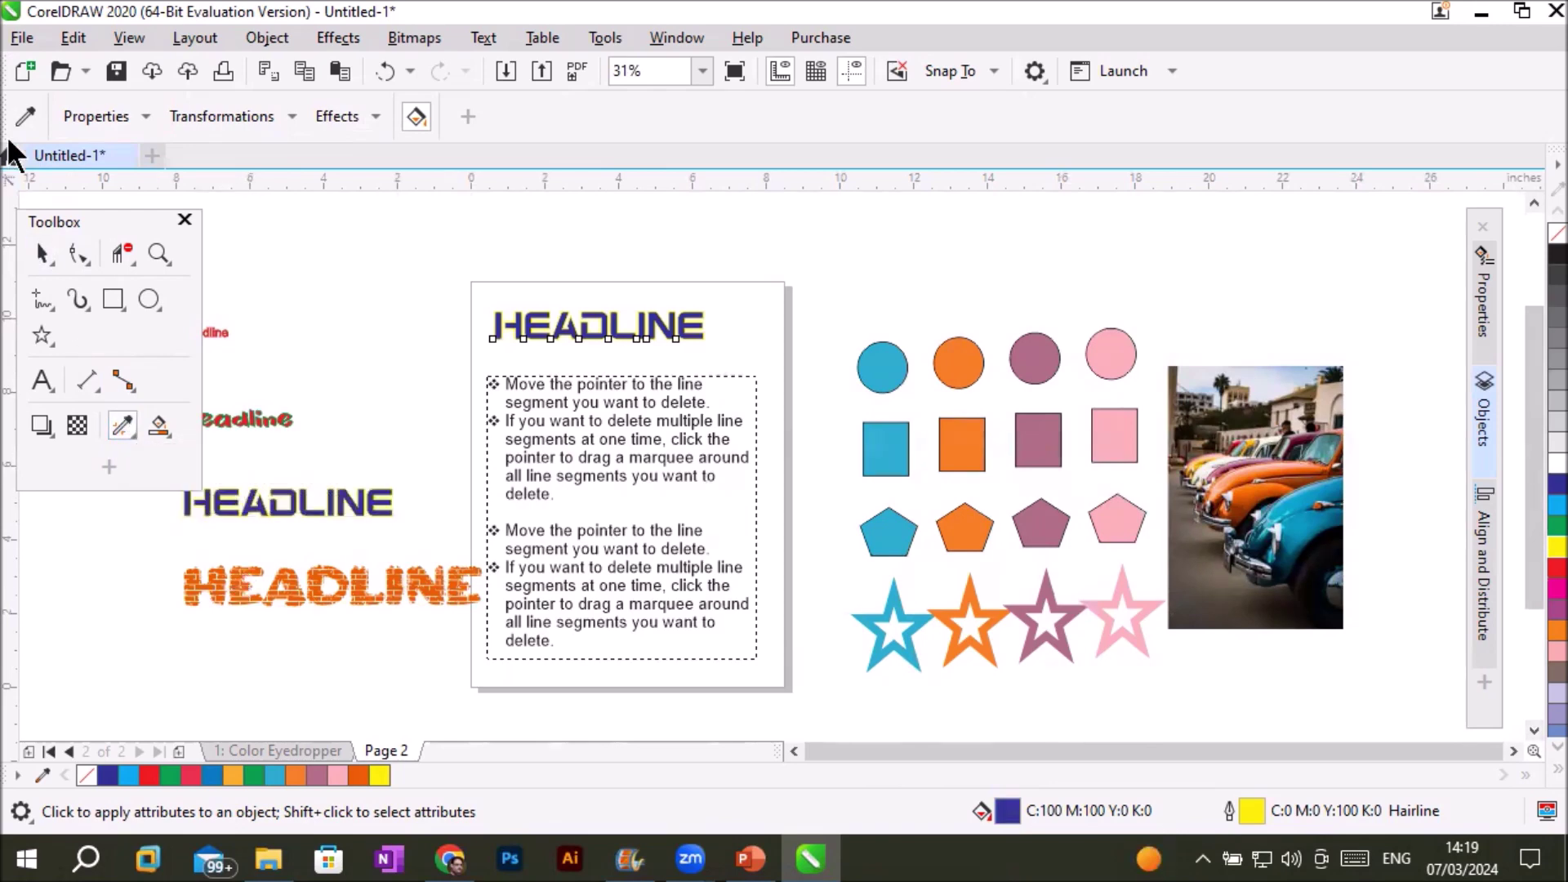
pyautogui.click(26, 116)
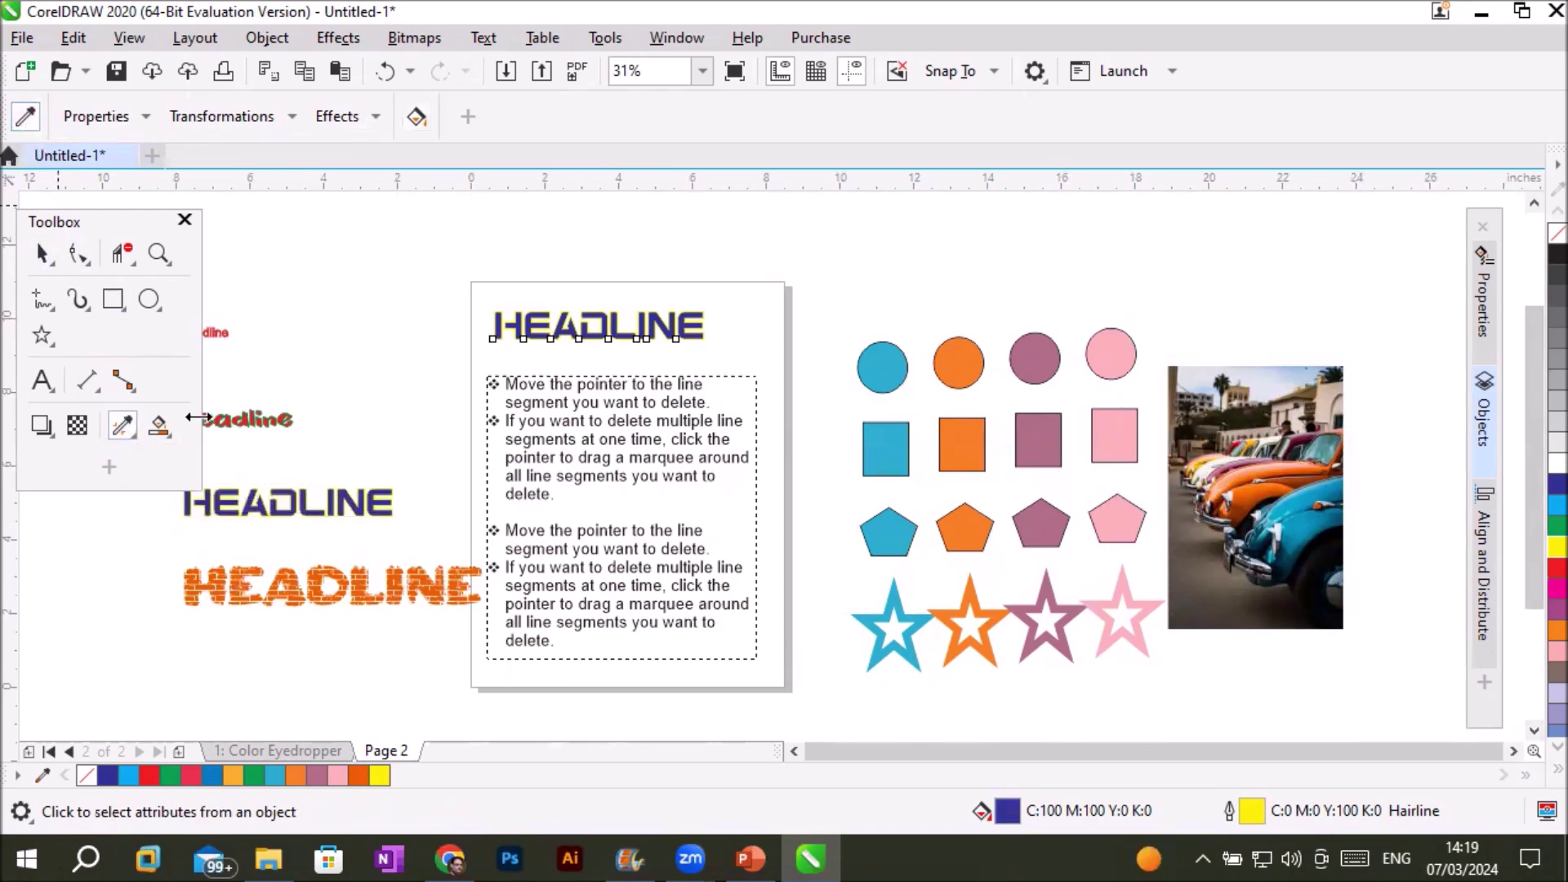
pyautogui.click(243, 576)
pyautogui.scroll(2, 584, 351)
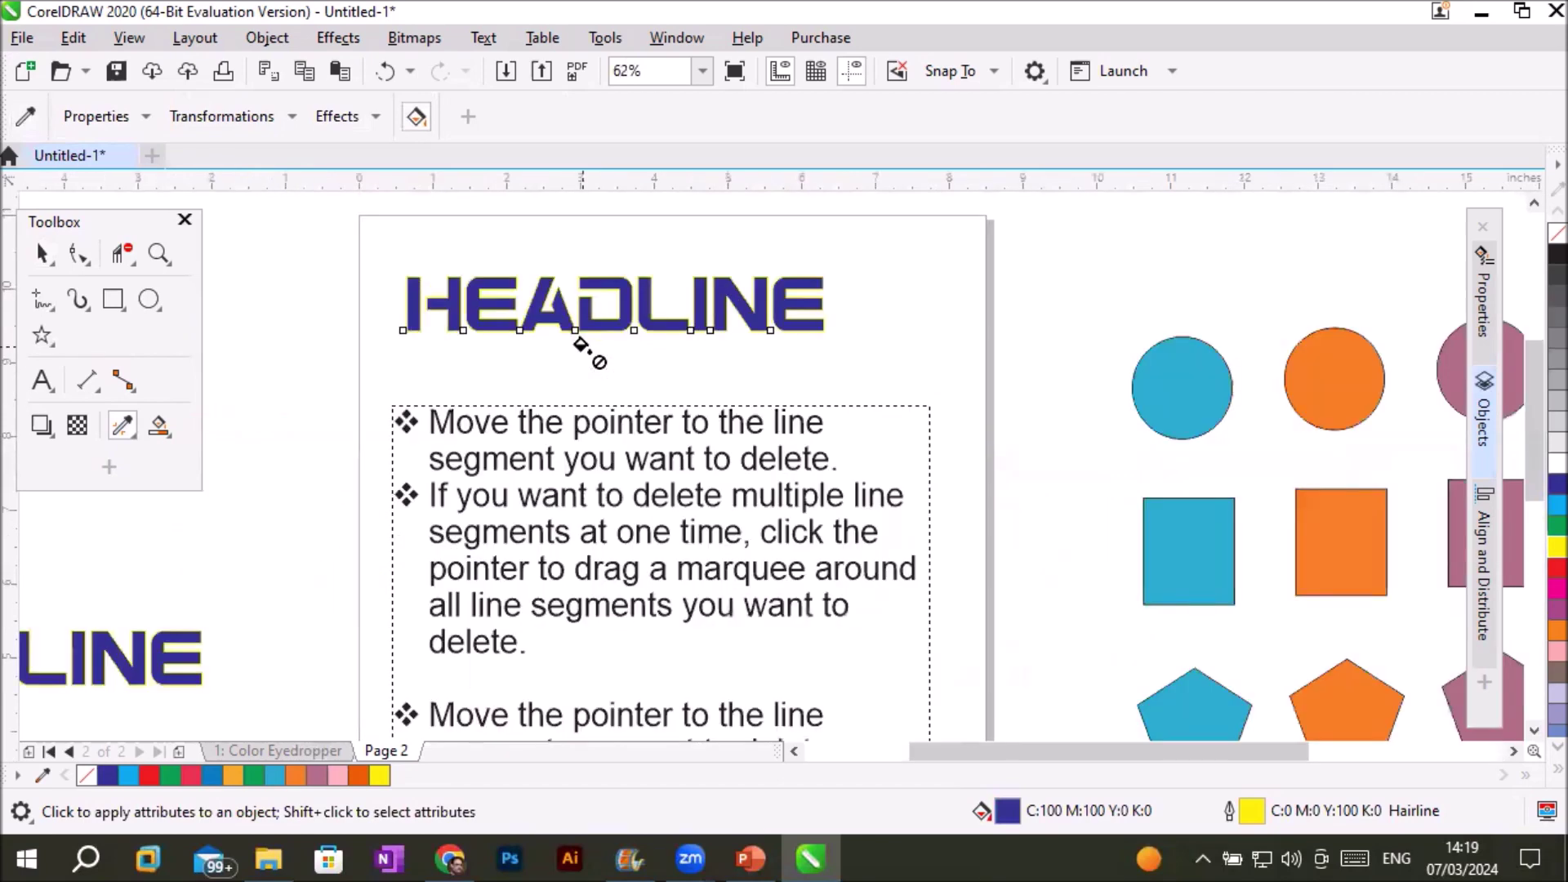
pyautogui.scroll(2, 580, 347)
pyautogui.click(539, 282)
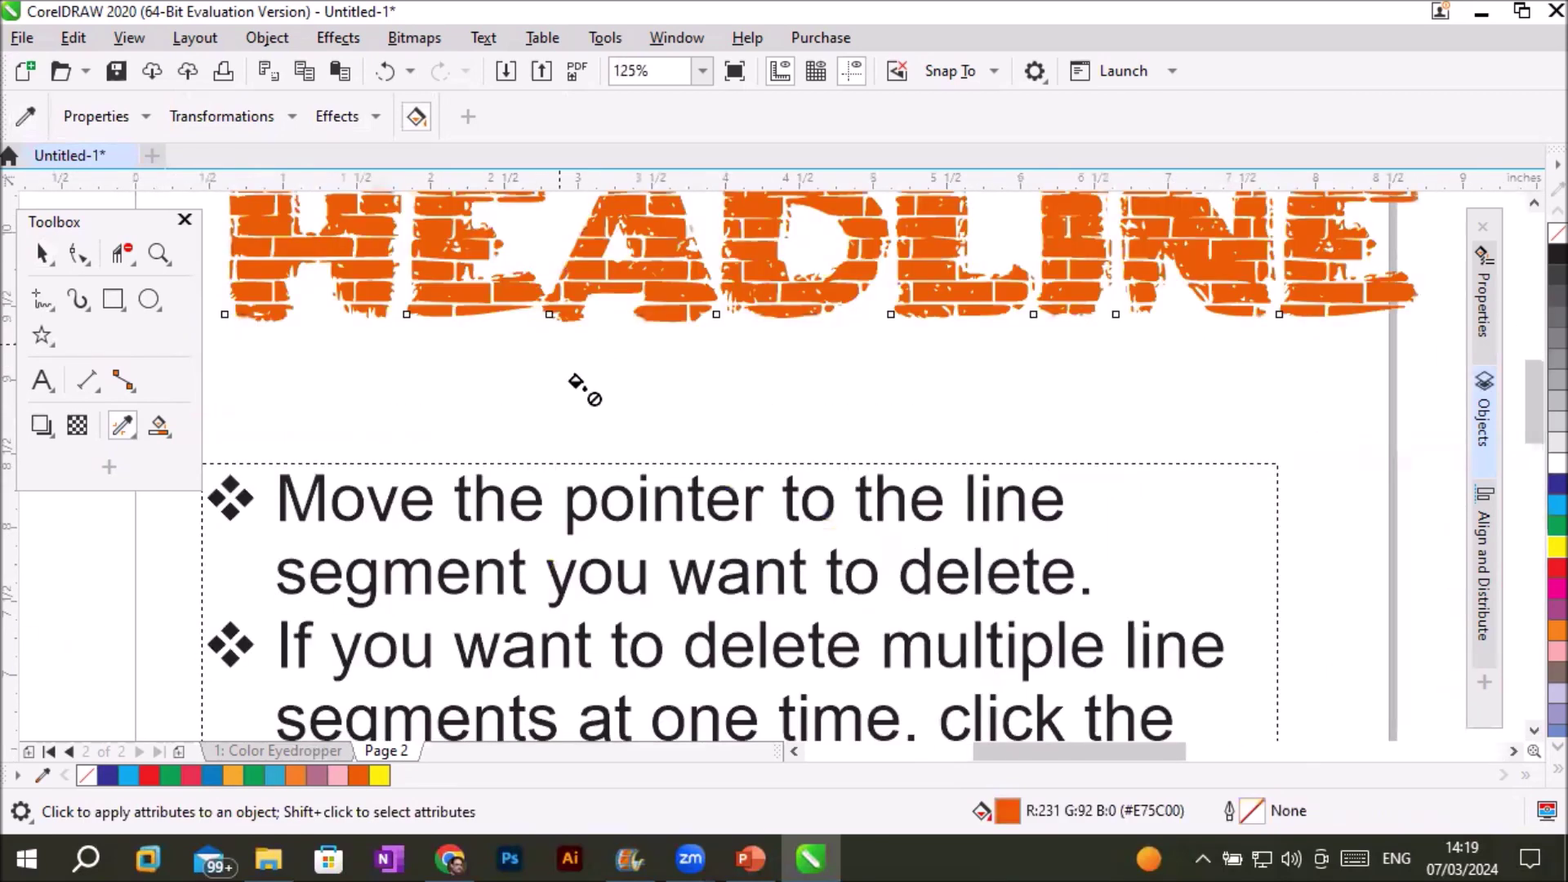
pyautogui.scroll(-2, 595, 466)
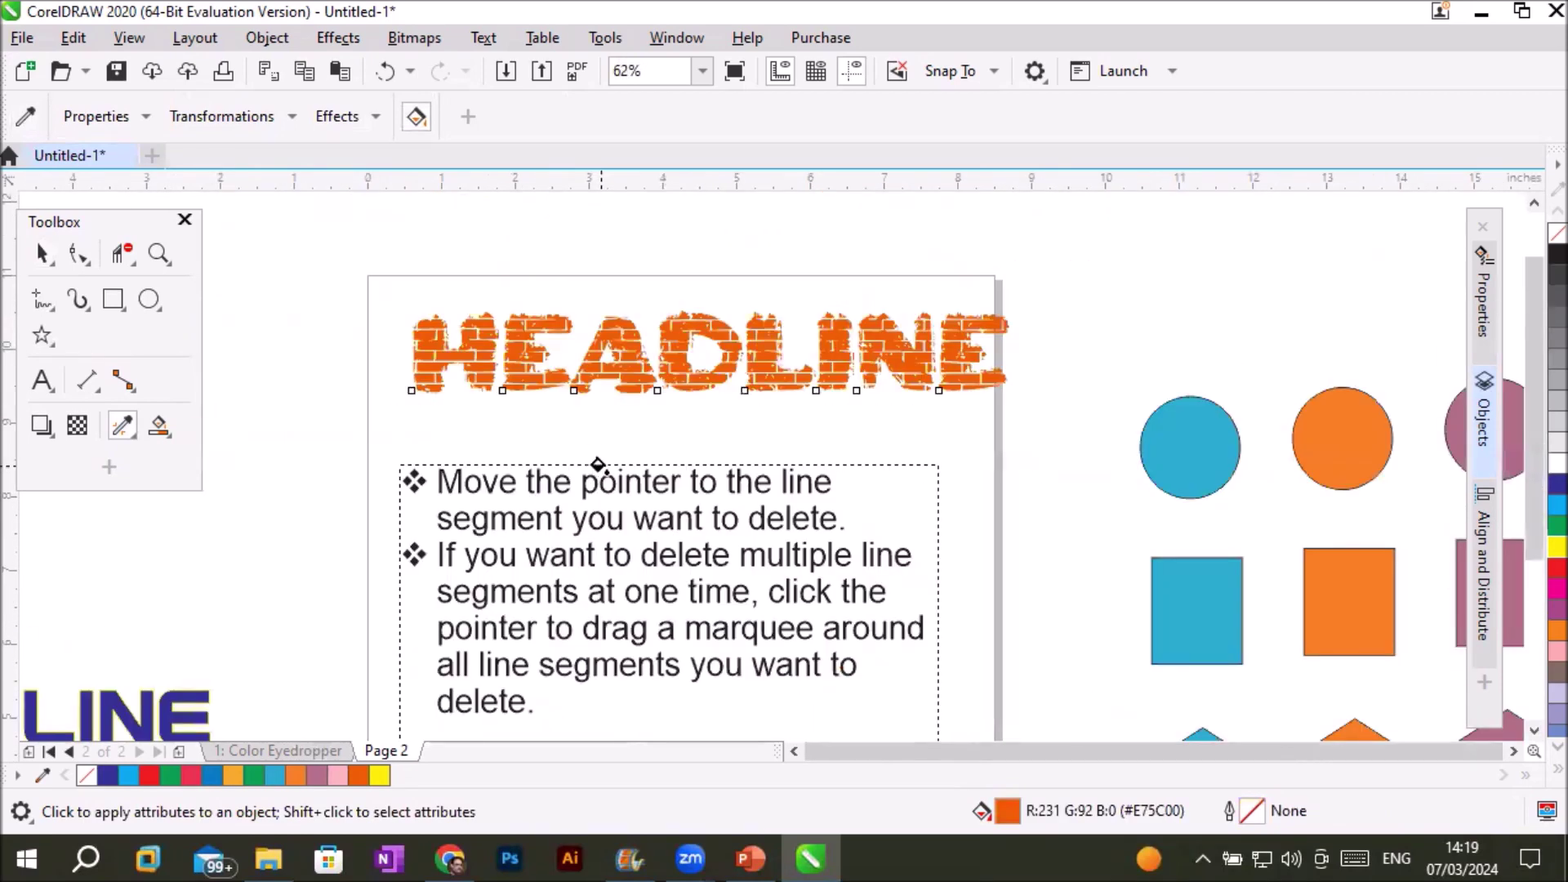
pyautogui.scroll(-4, 597, 461)
pyautogui.scroll(2, 641, 581)
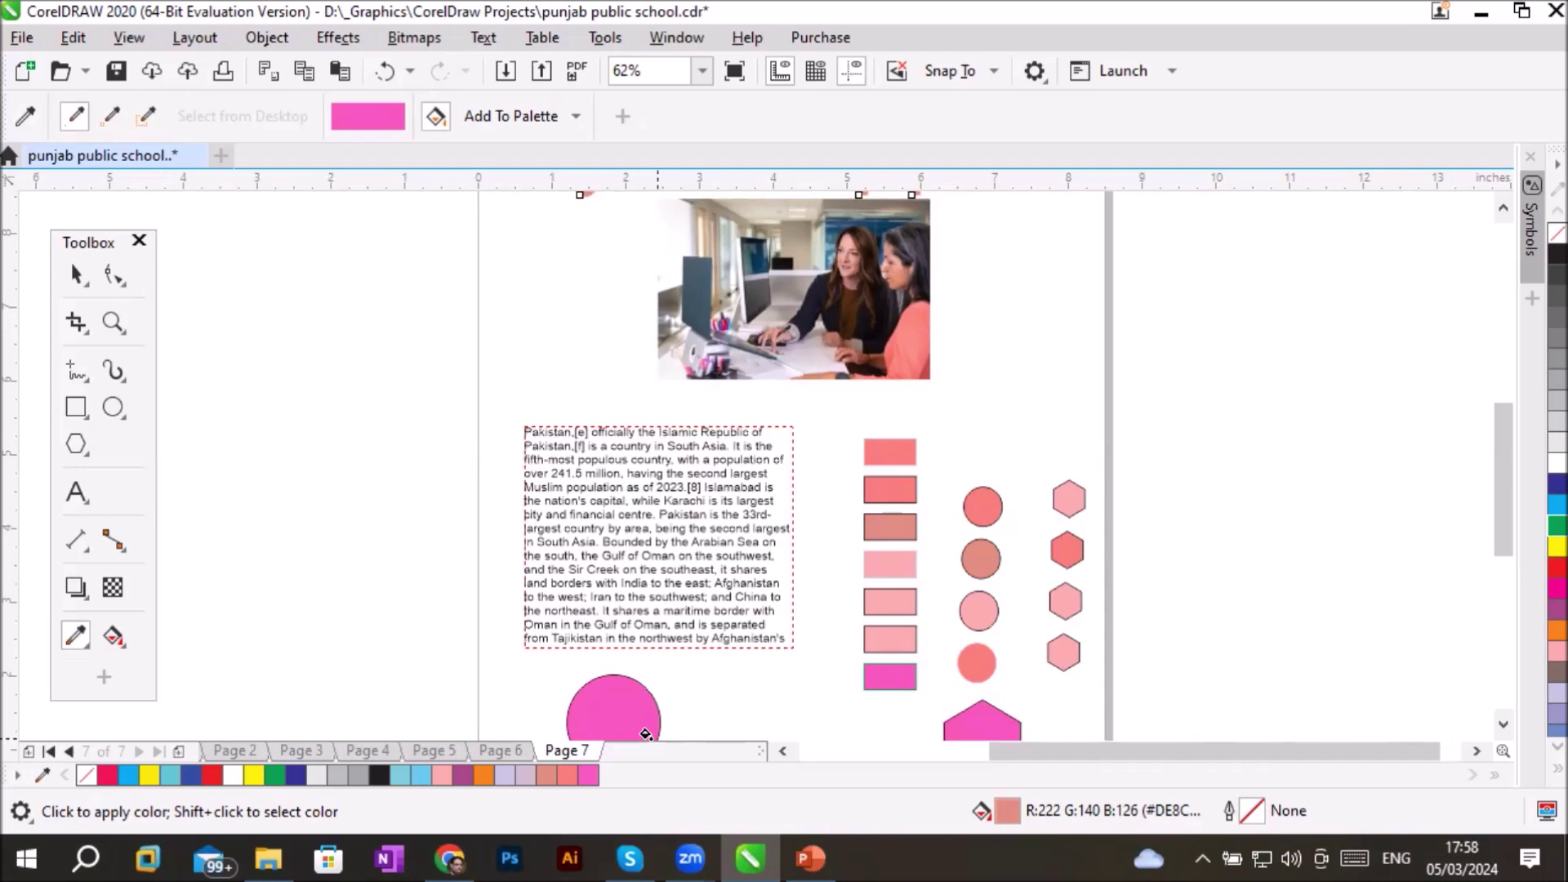
# Switch to the Chrome browser and open google.com in place of the Wikipedia page
pyautogui.click(449, 858)
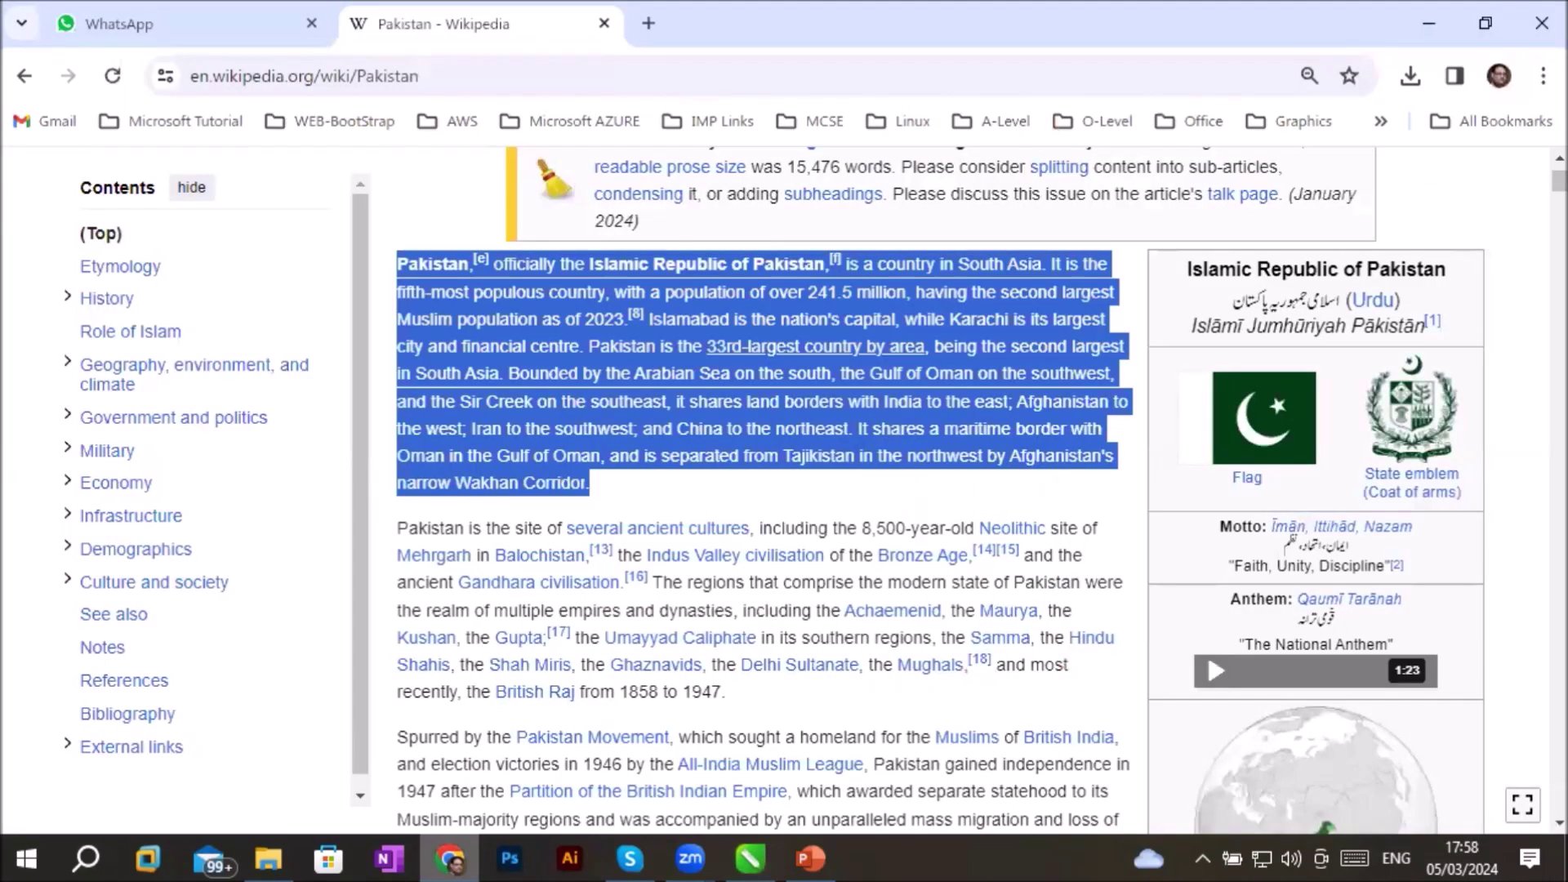
pyautogui.click(261, 58)
pyautogui.write('goo')
pyautogui.press('Return')
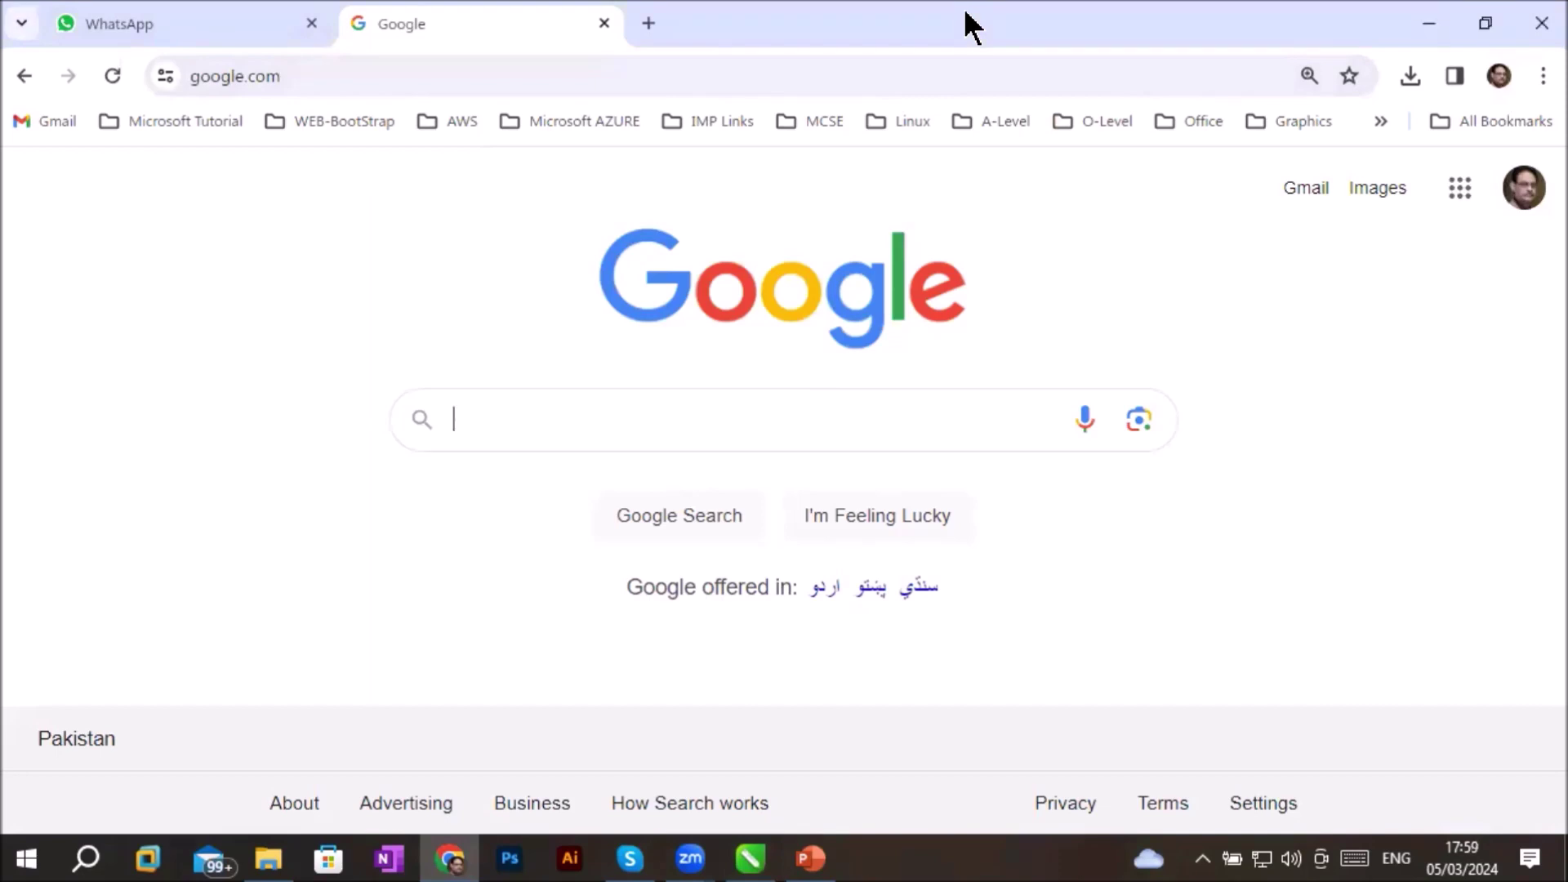
# Tile the browser and the CorelDRAW window side by side, with the browser on the left half of the screen
pyautogui.moveTo(970, 27); pyautogui.dragTo(13, 182)
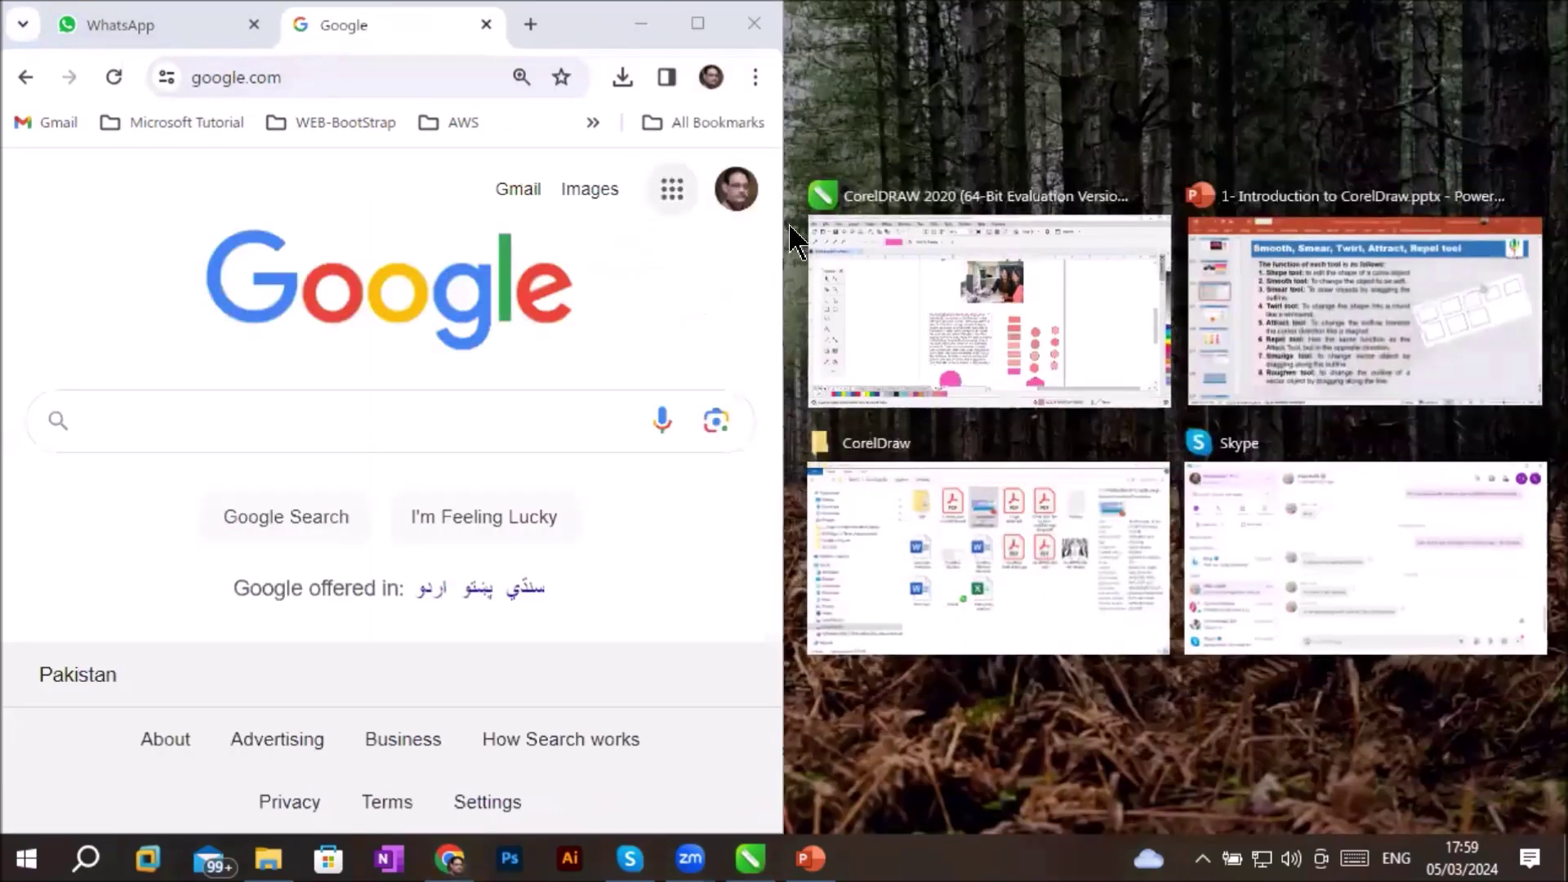
pyautogui.click(1009, 290)
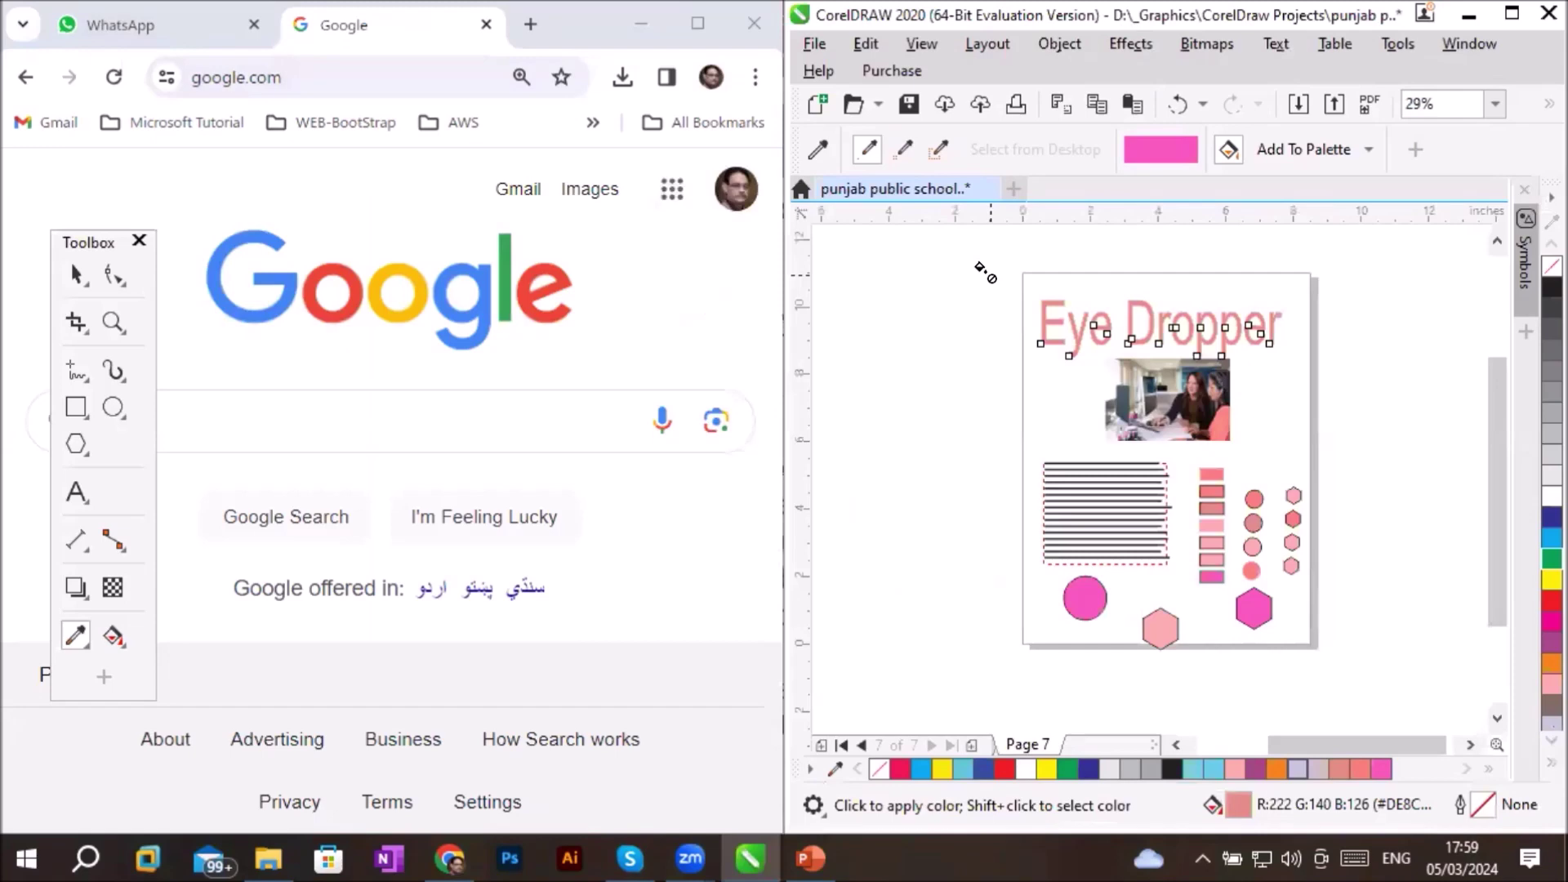
# Sample the yellow of the Google logo from the desktop with the Color Eyedropper
pyautogui.scroll(4, 1280, 466)
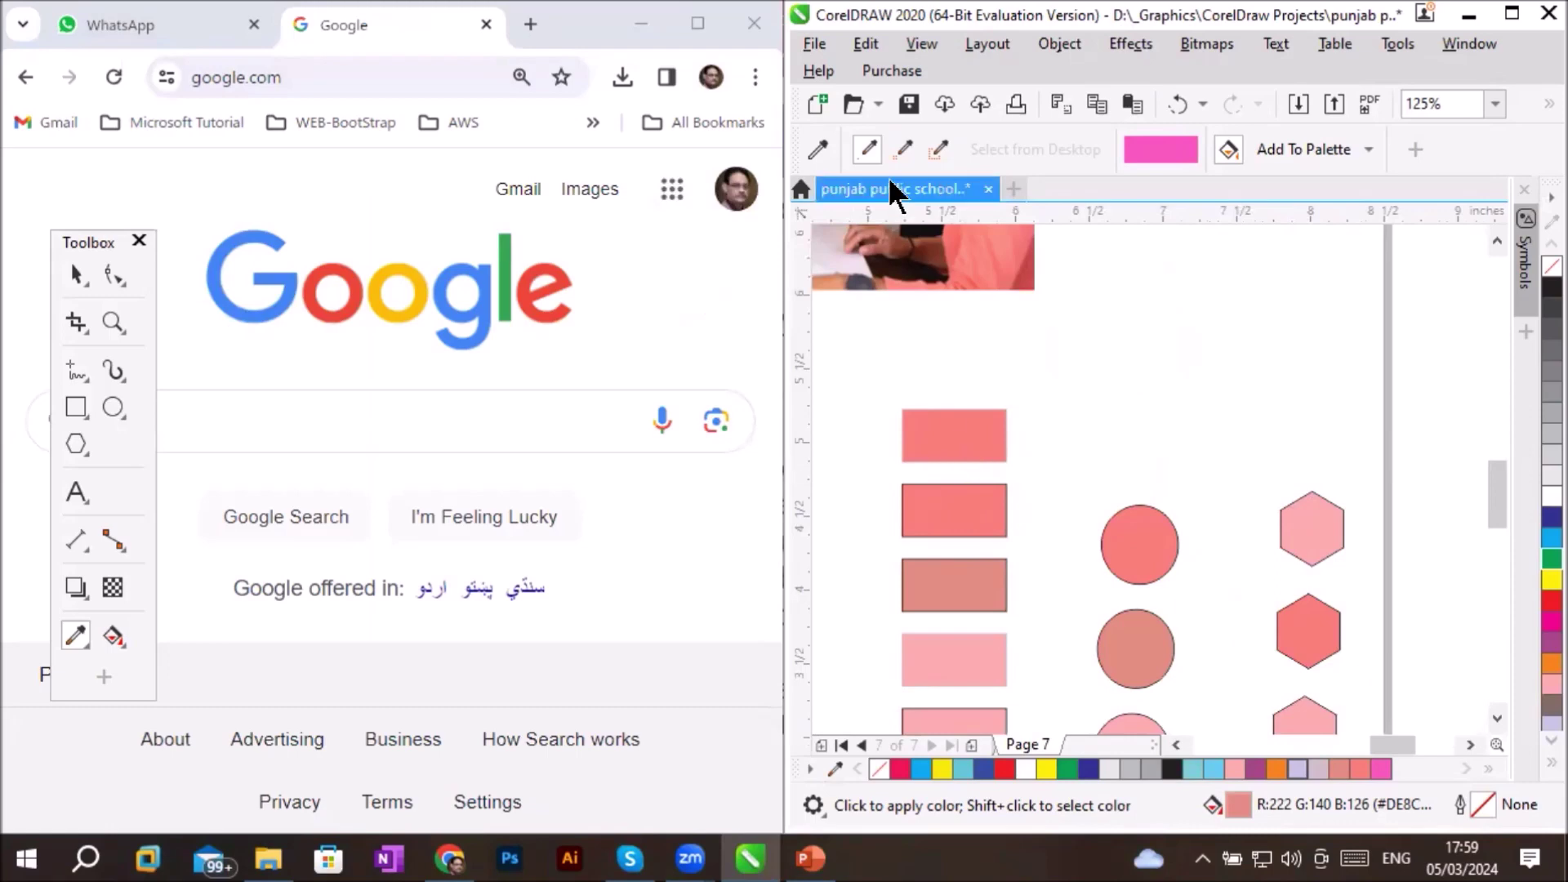
pyautogui.click(868, 152)
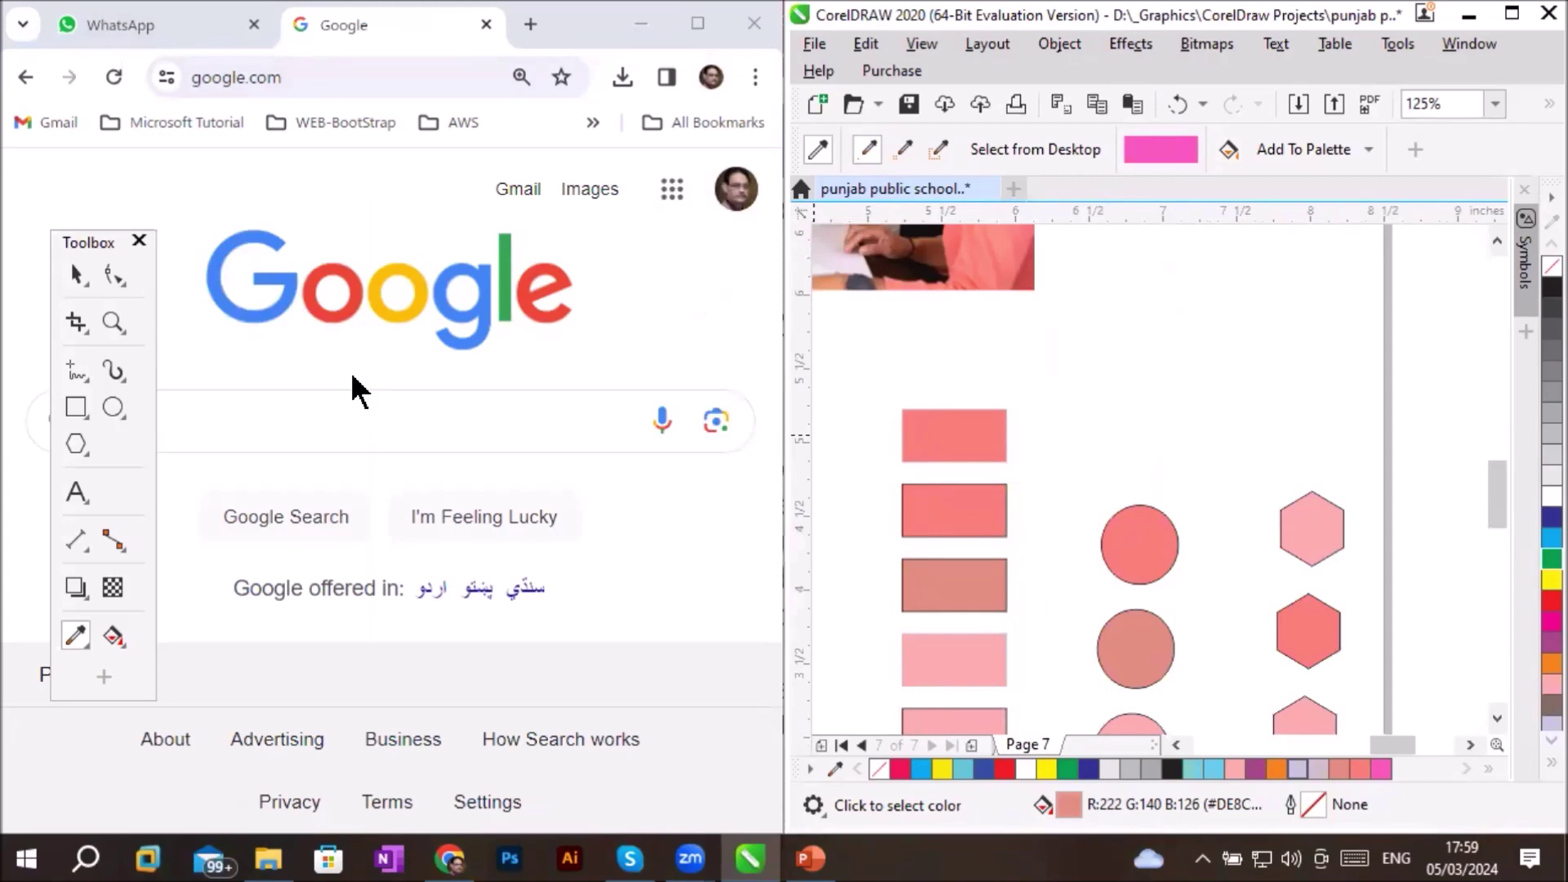
pyautogui.click(1009, 151)
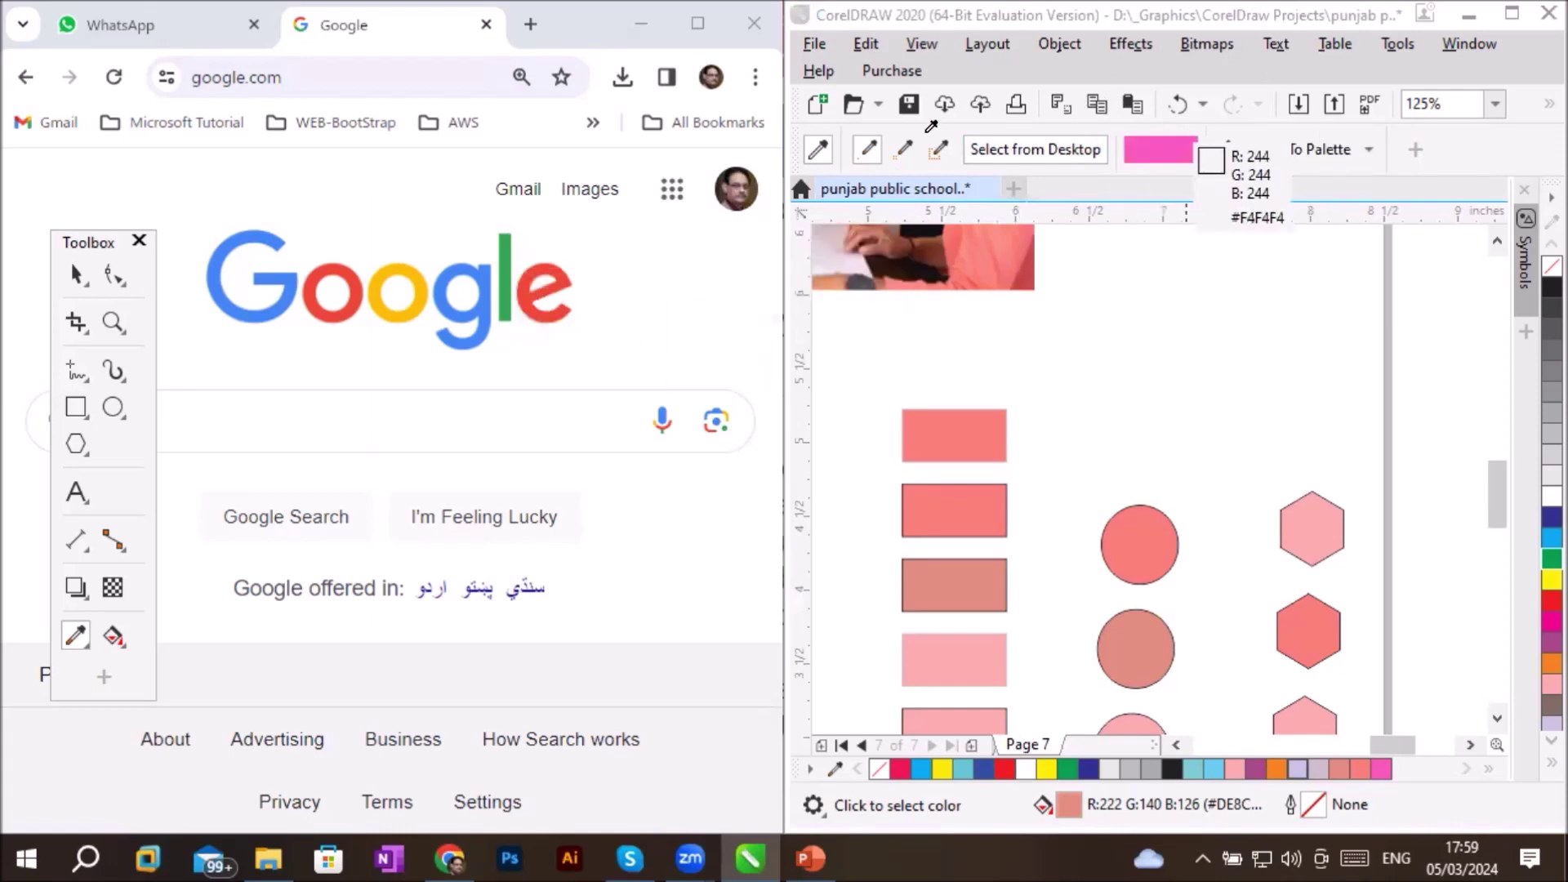
pyautogui.click(418, 285)
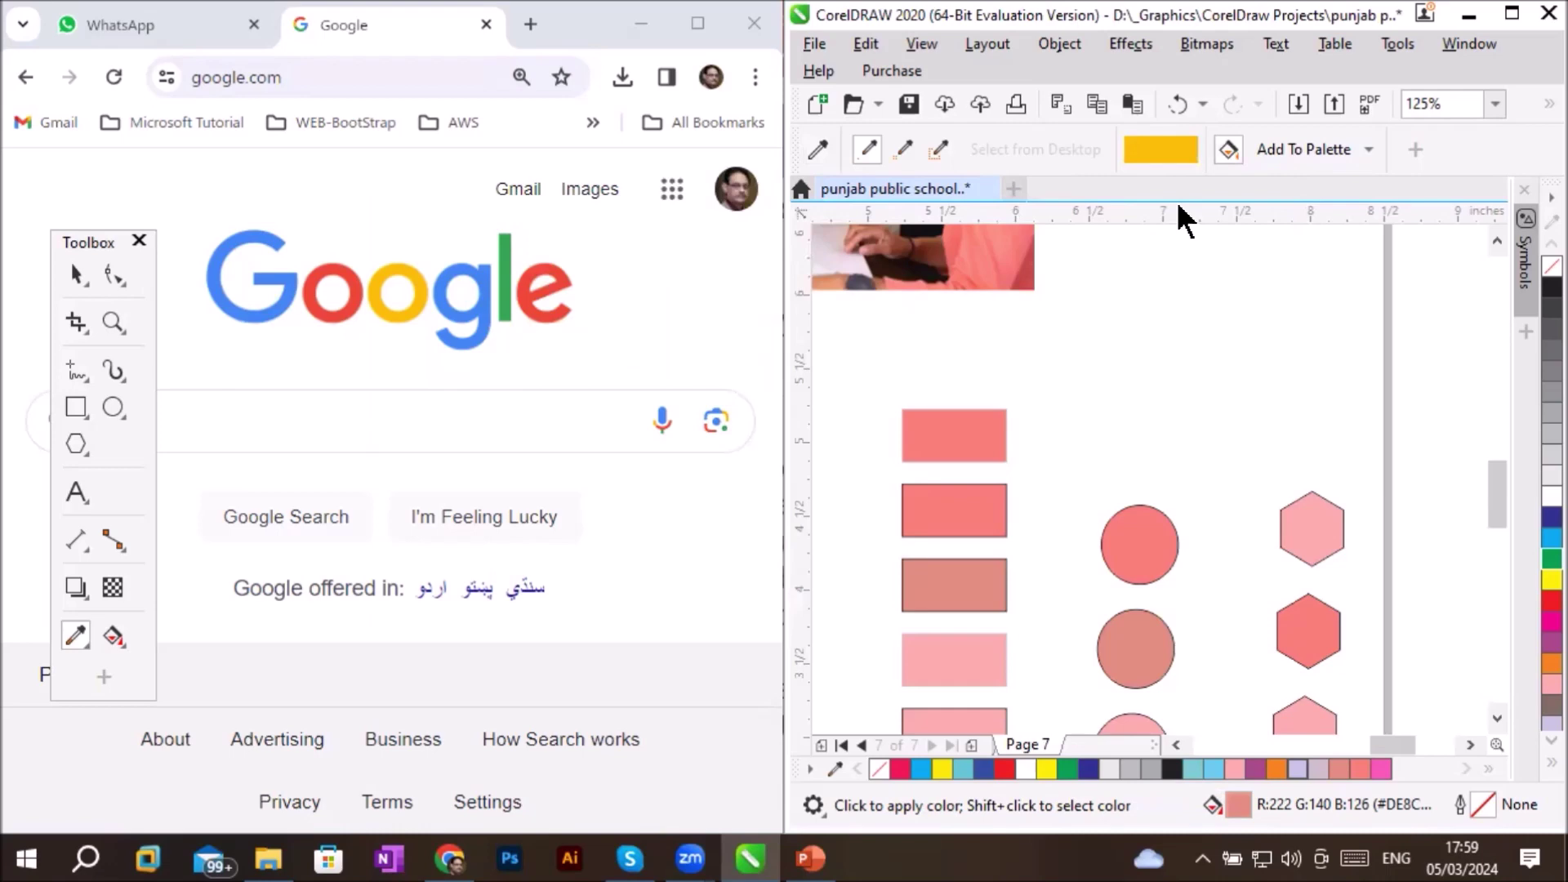
# Sample the blue of the Google logo's capital G from the desktop with the Color Eyedropper
pyautogui.click(817, 150)
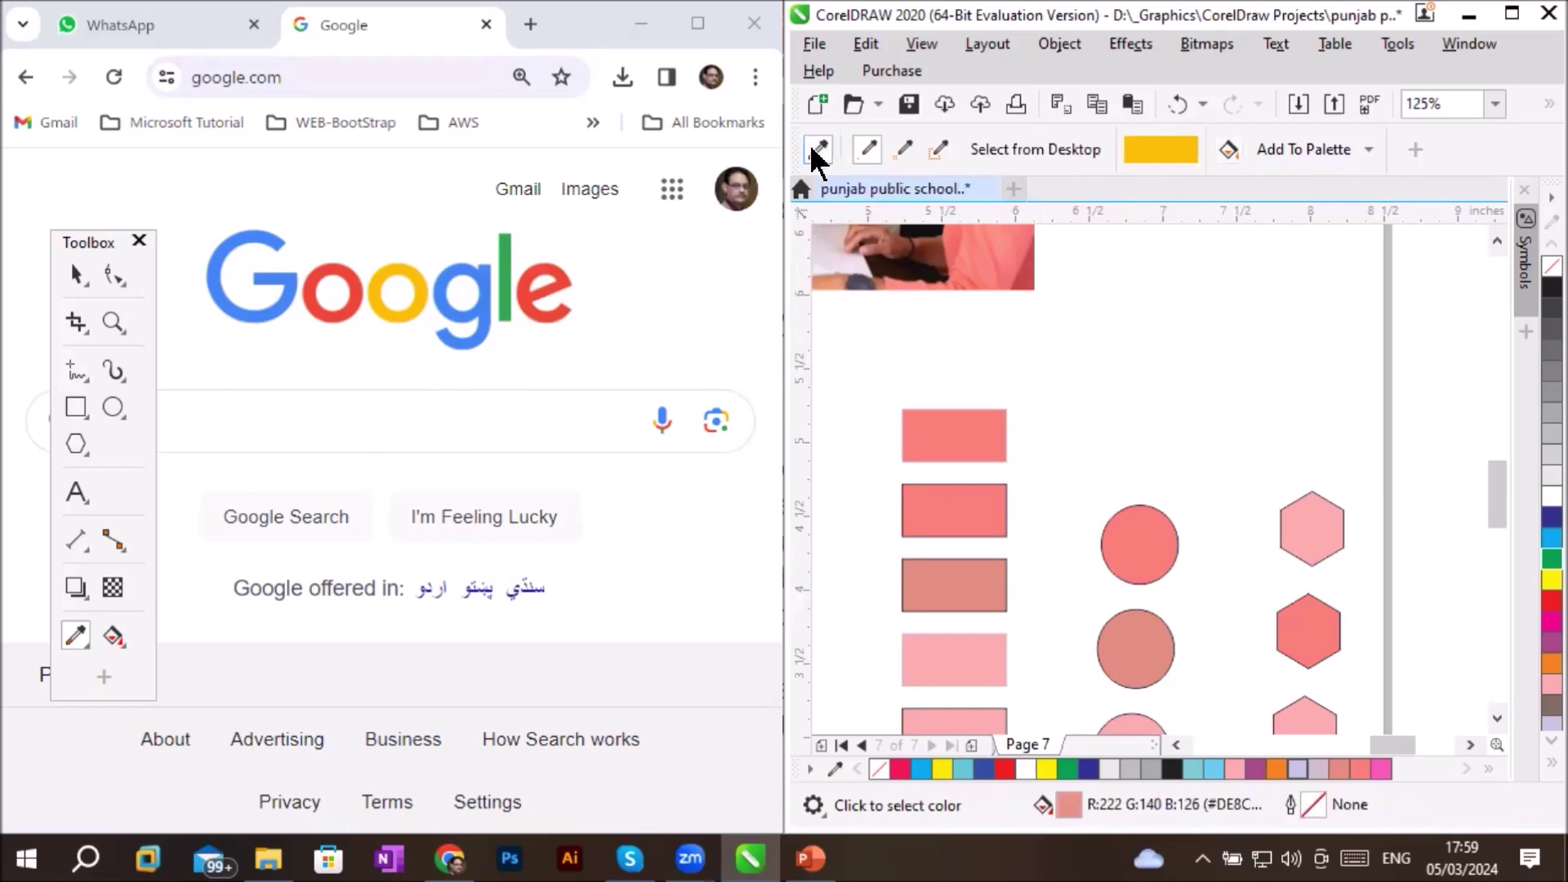
pyautogui.click(1044, 143)
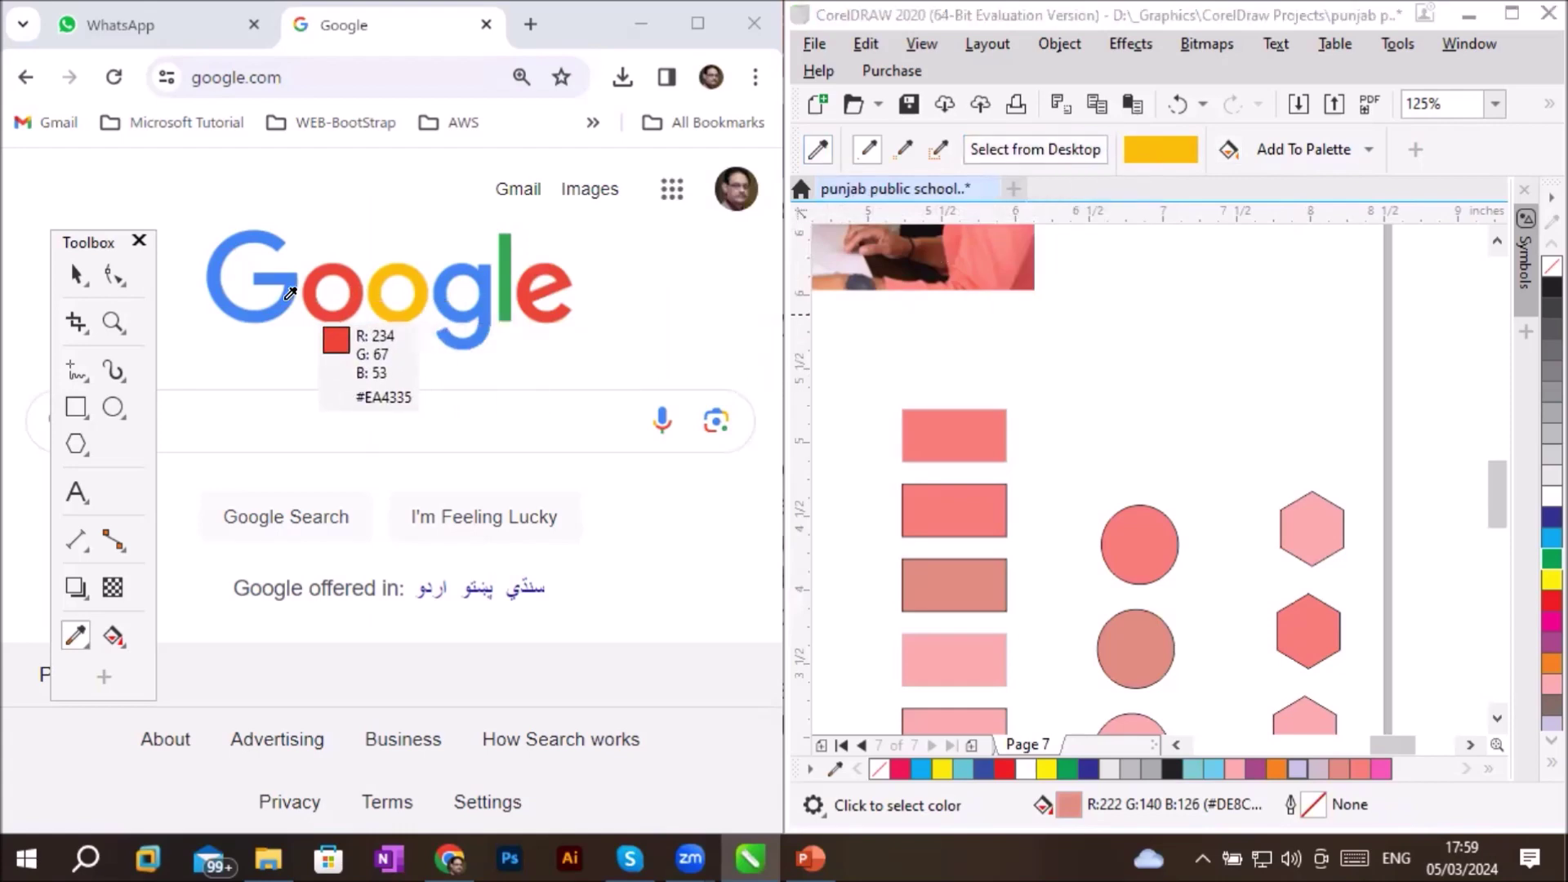
pyautogui.click(281, 307)
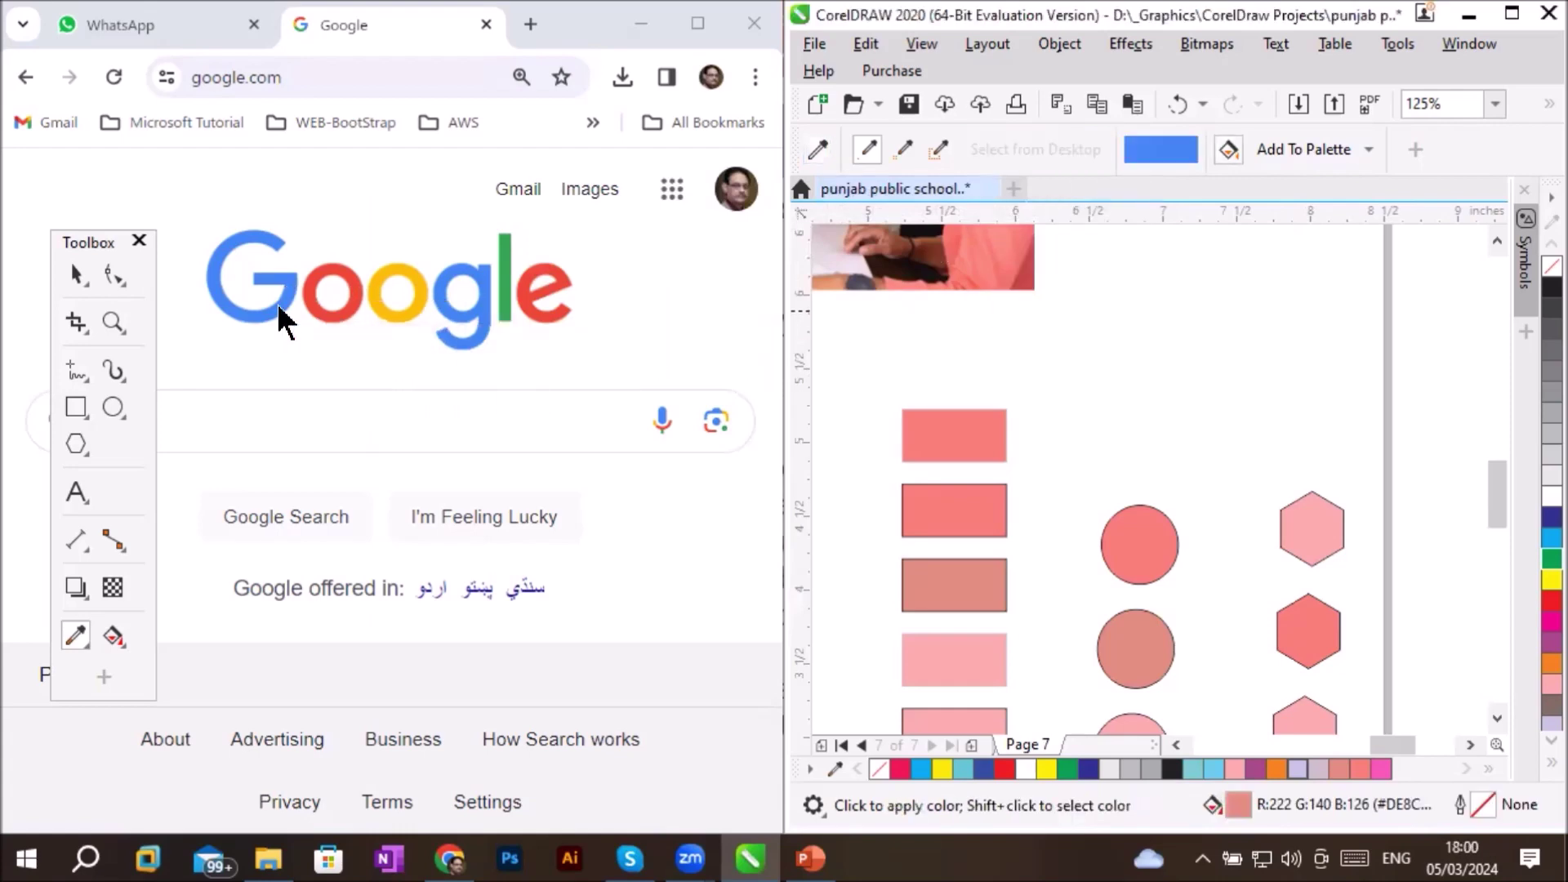
# Fill the uppermost circle, the uppermost hexagon and the upper three rectangles with the sampled blue
pyautogui.click(1137, 546)
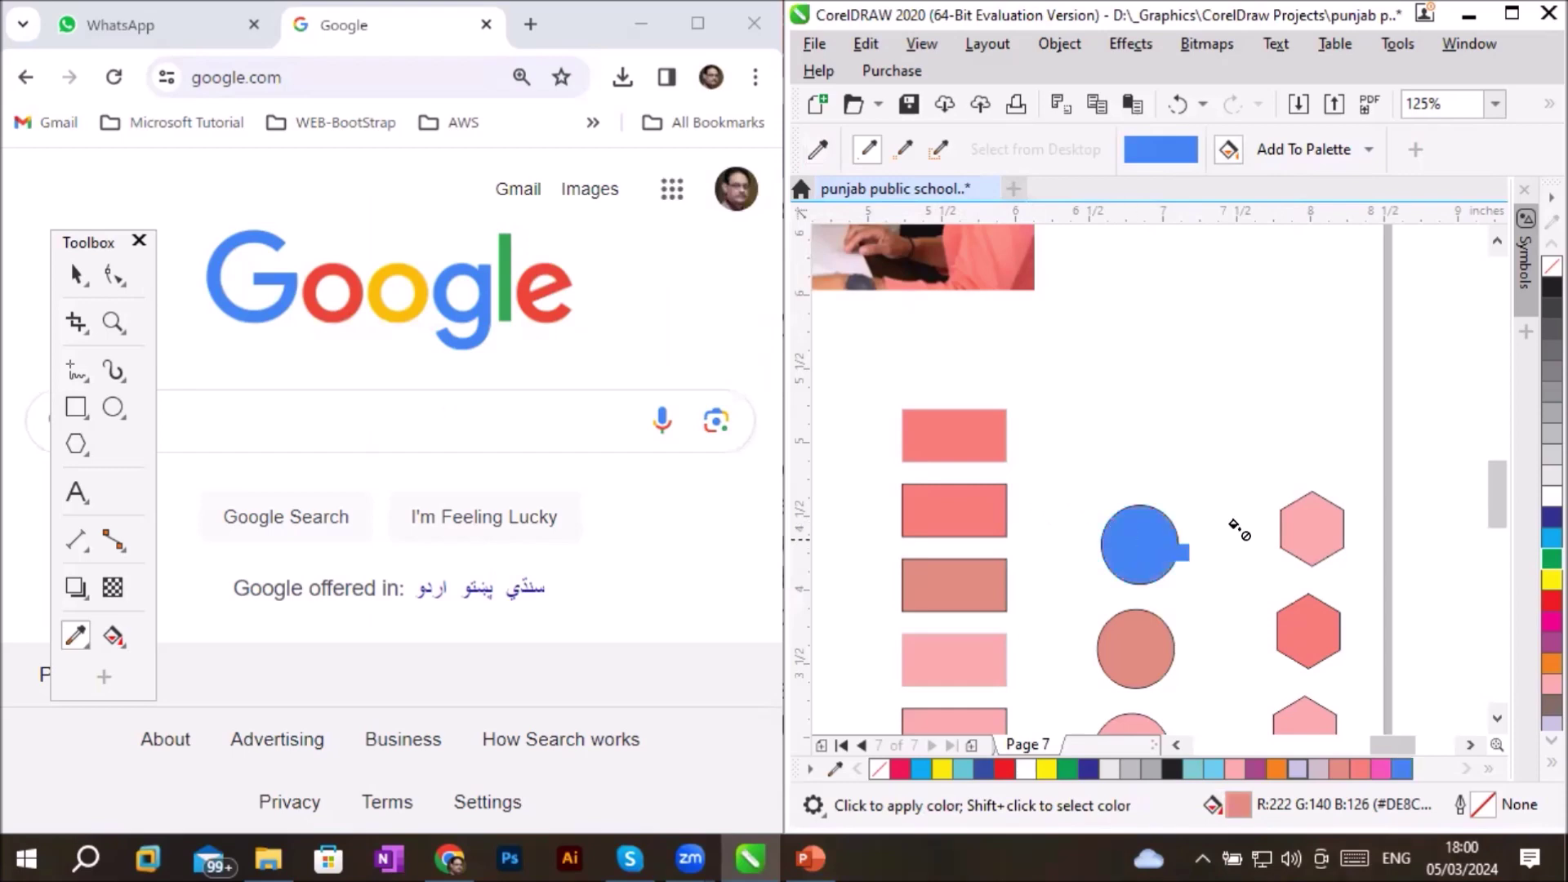
pyautogui.click(1311, 518)
pyautogui.click(948, 522)
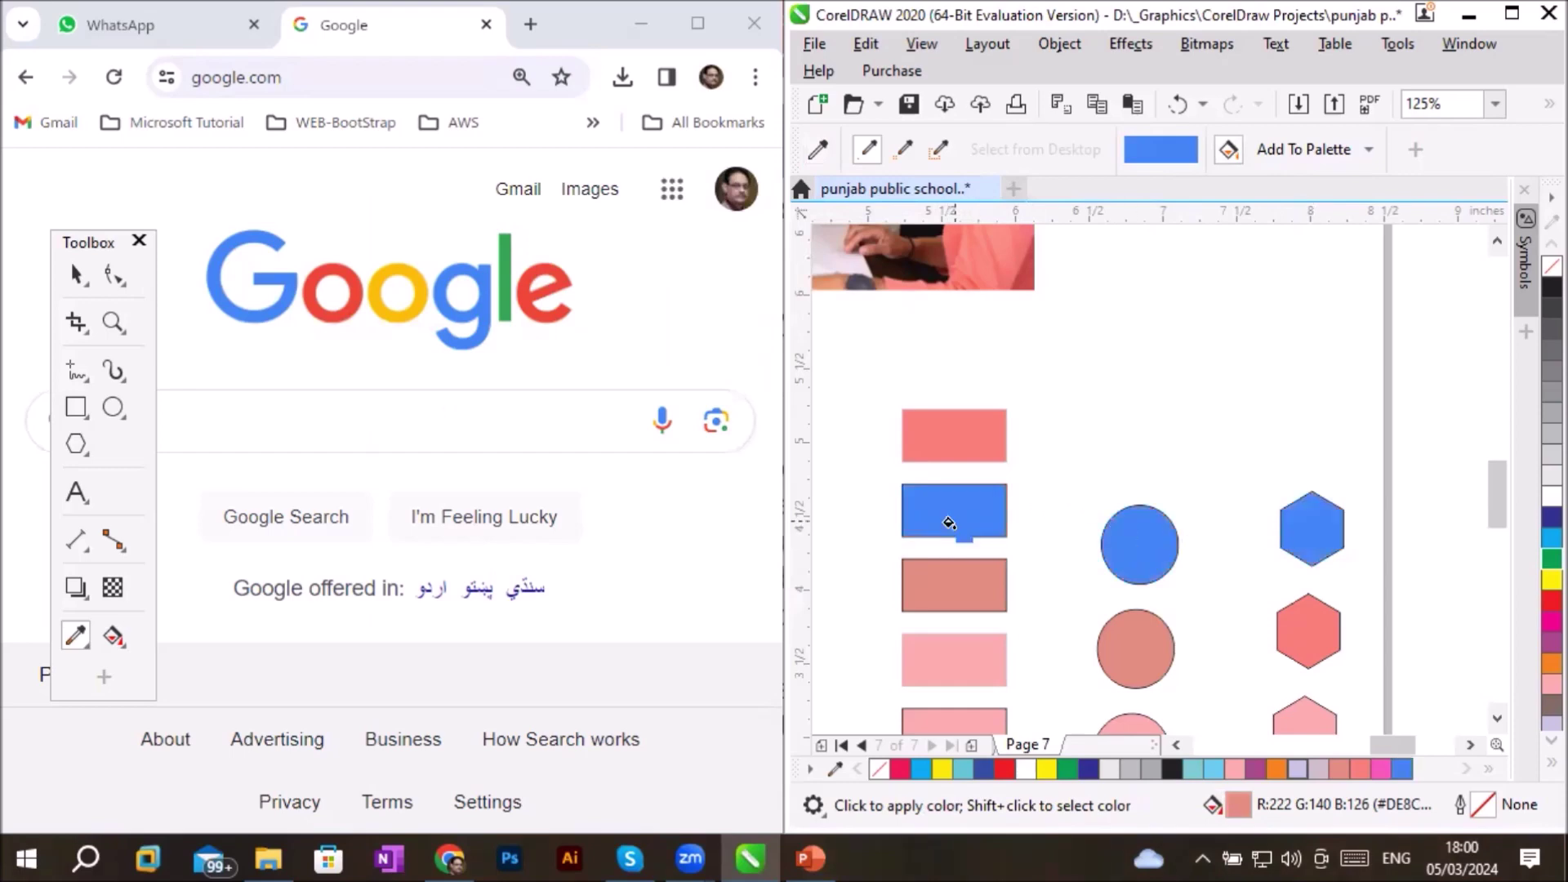
pyautogui.click(952, 587)
pyautogui.click(949, 439)
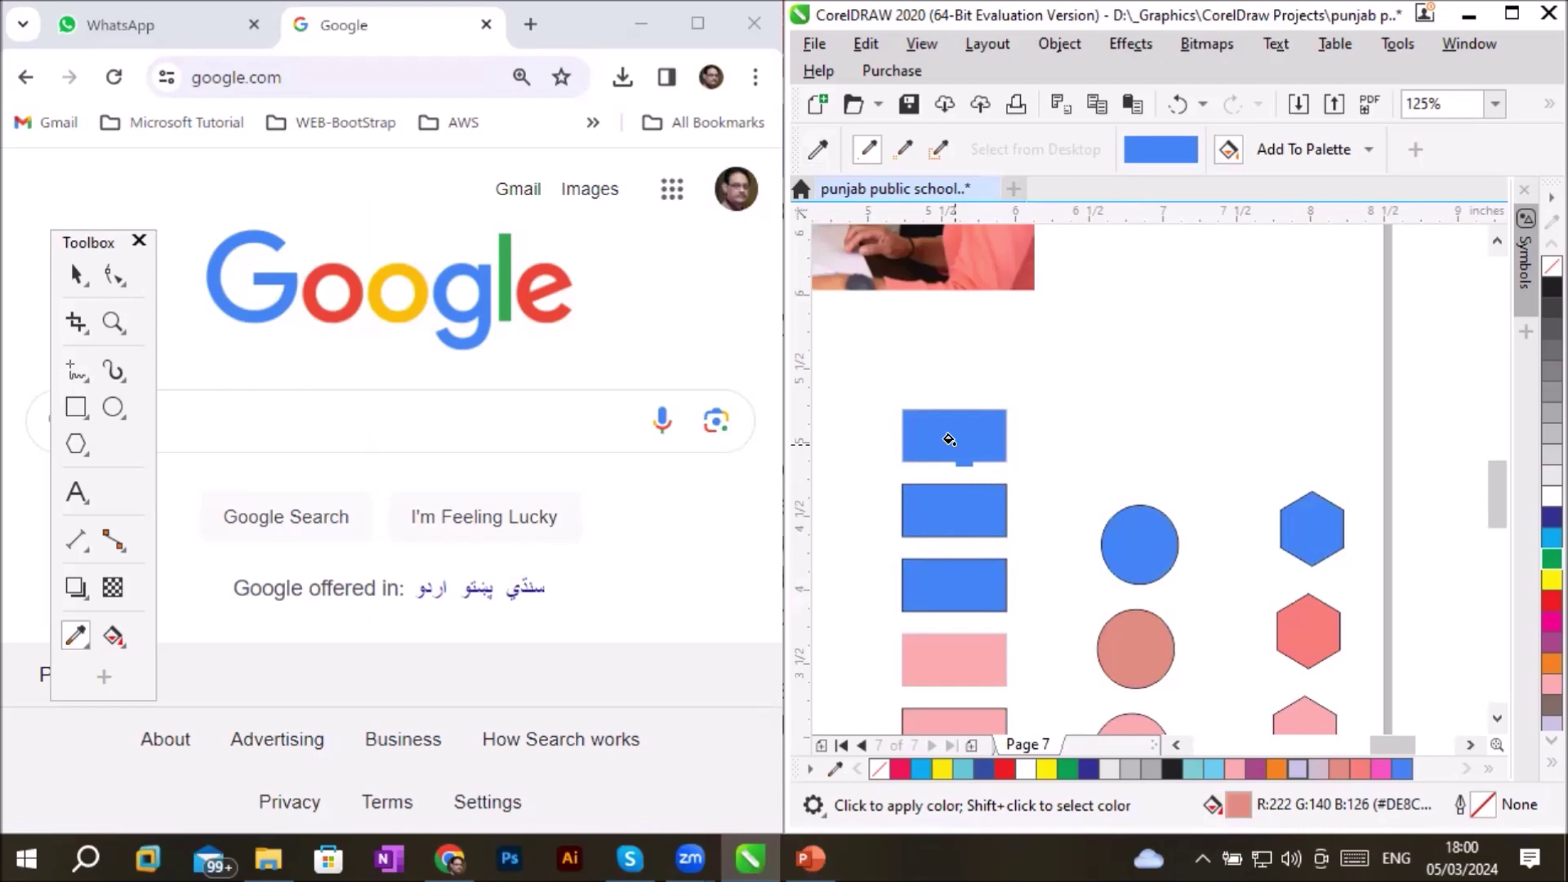
# Add the sampled blue to the Document Palette and maximize the CorelDRAW window
pyautogui.click(1307, 151)
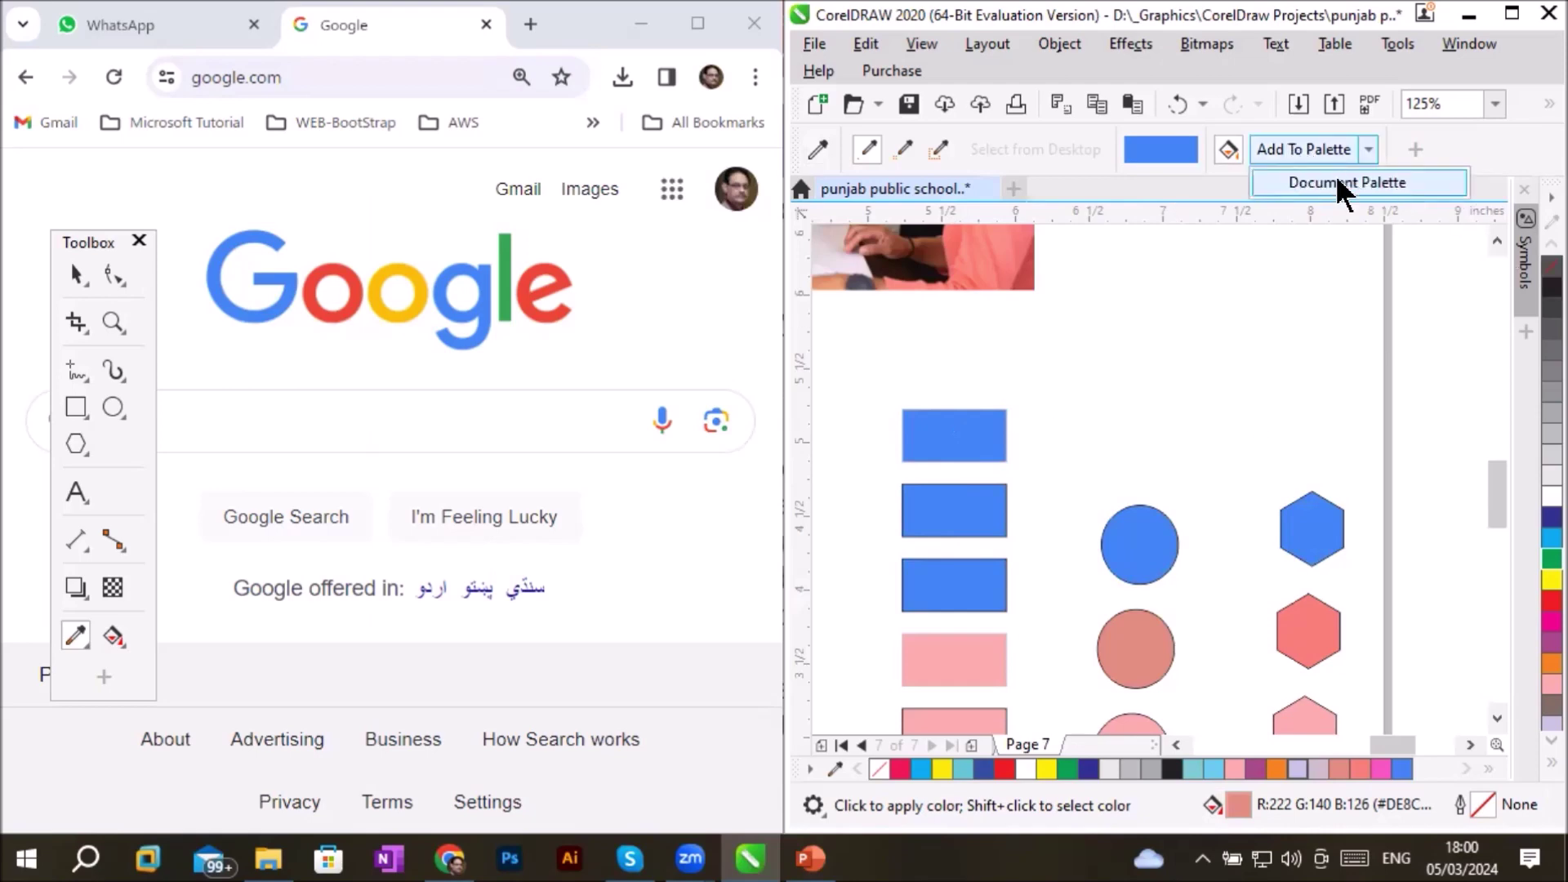
pyautogui.click(1344, 184)
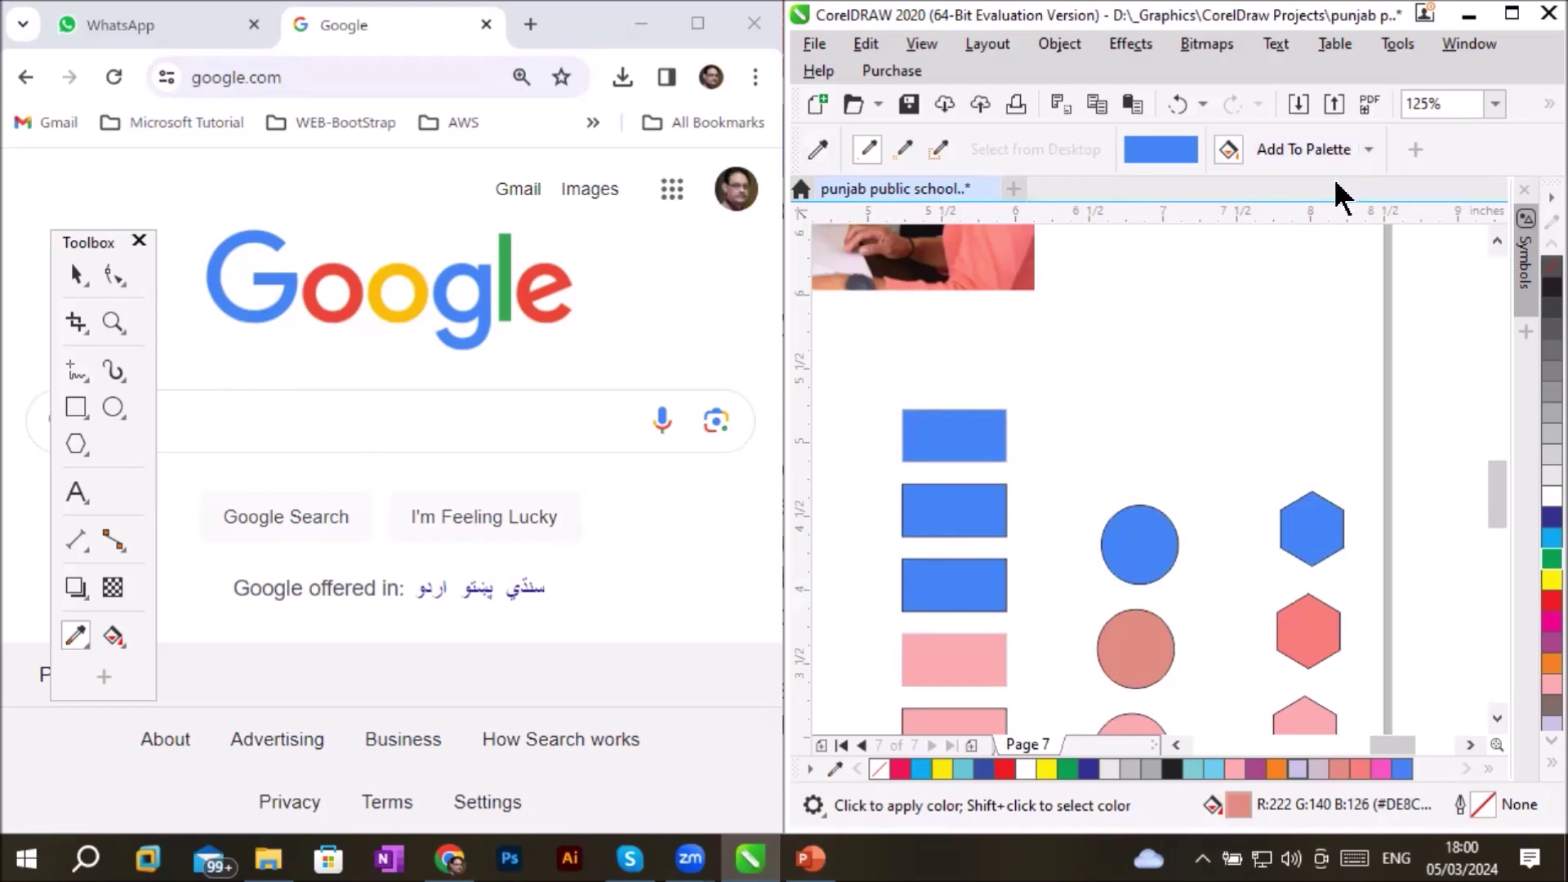
pyautogui.click(1507, 14)
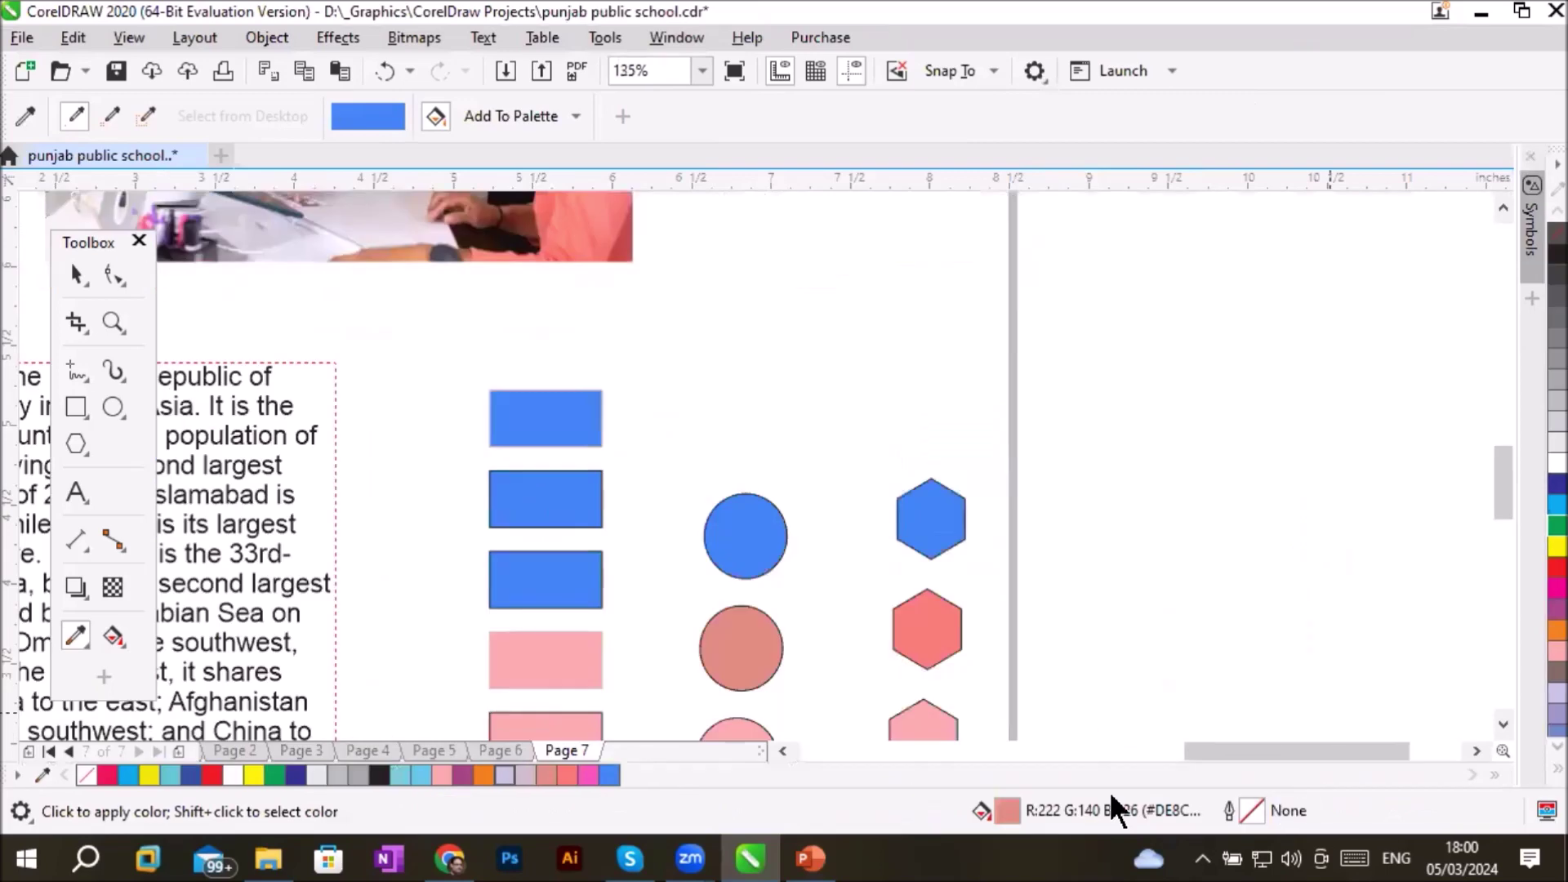
pyautogui.click(611, 772)
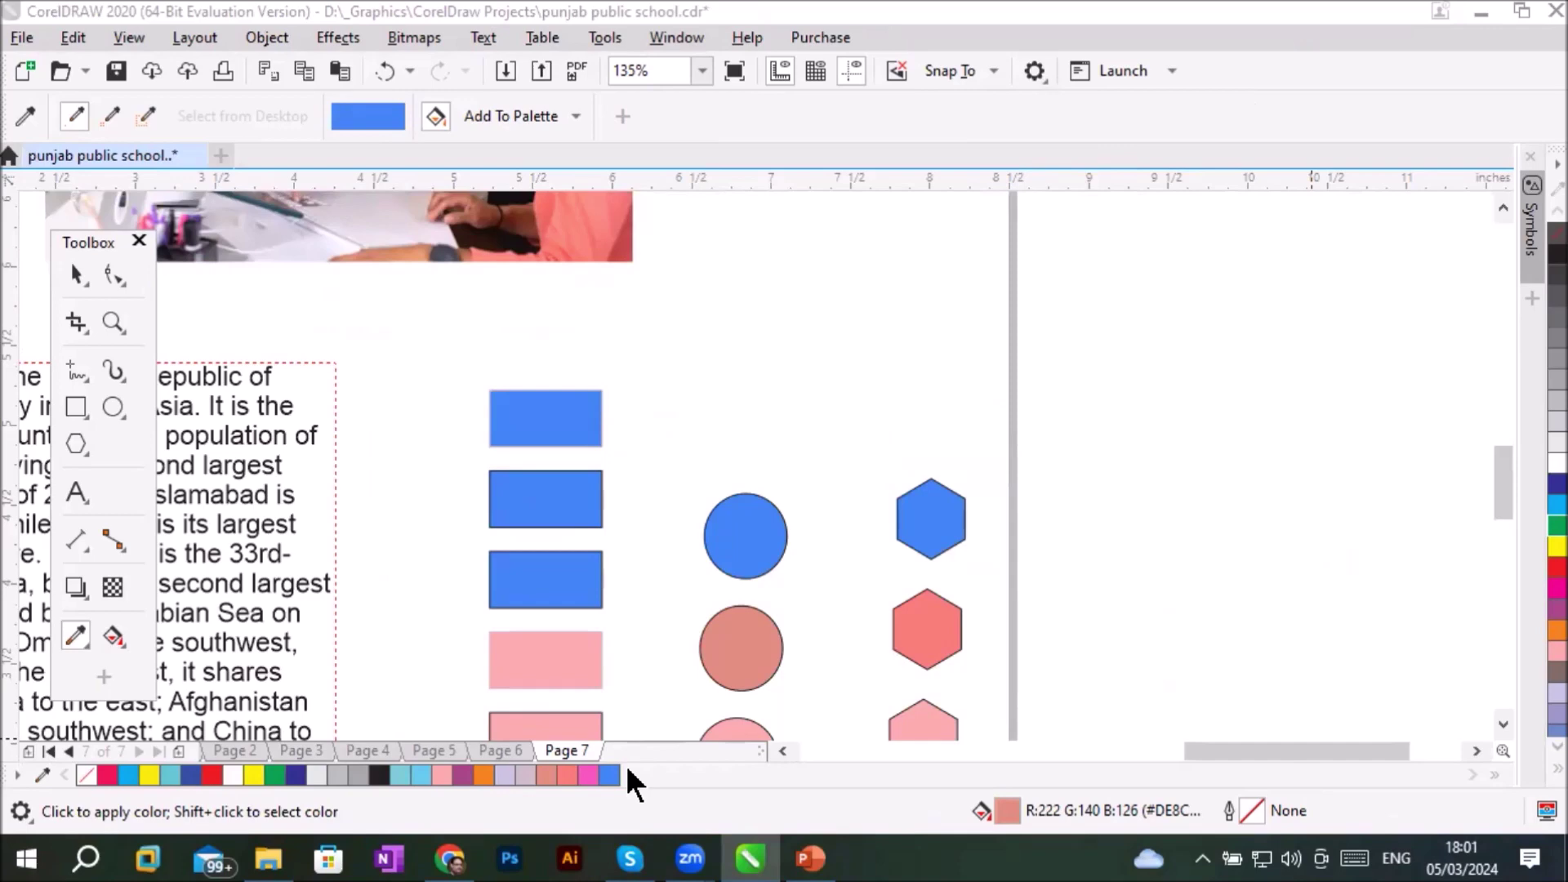
# Switch to the Attributes Eyedropper and review which object properties it is set to copy
pyautogui.click(79, 642)
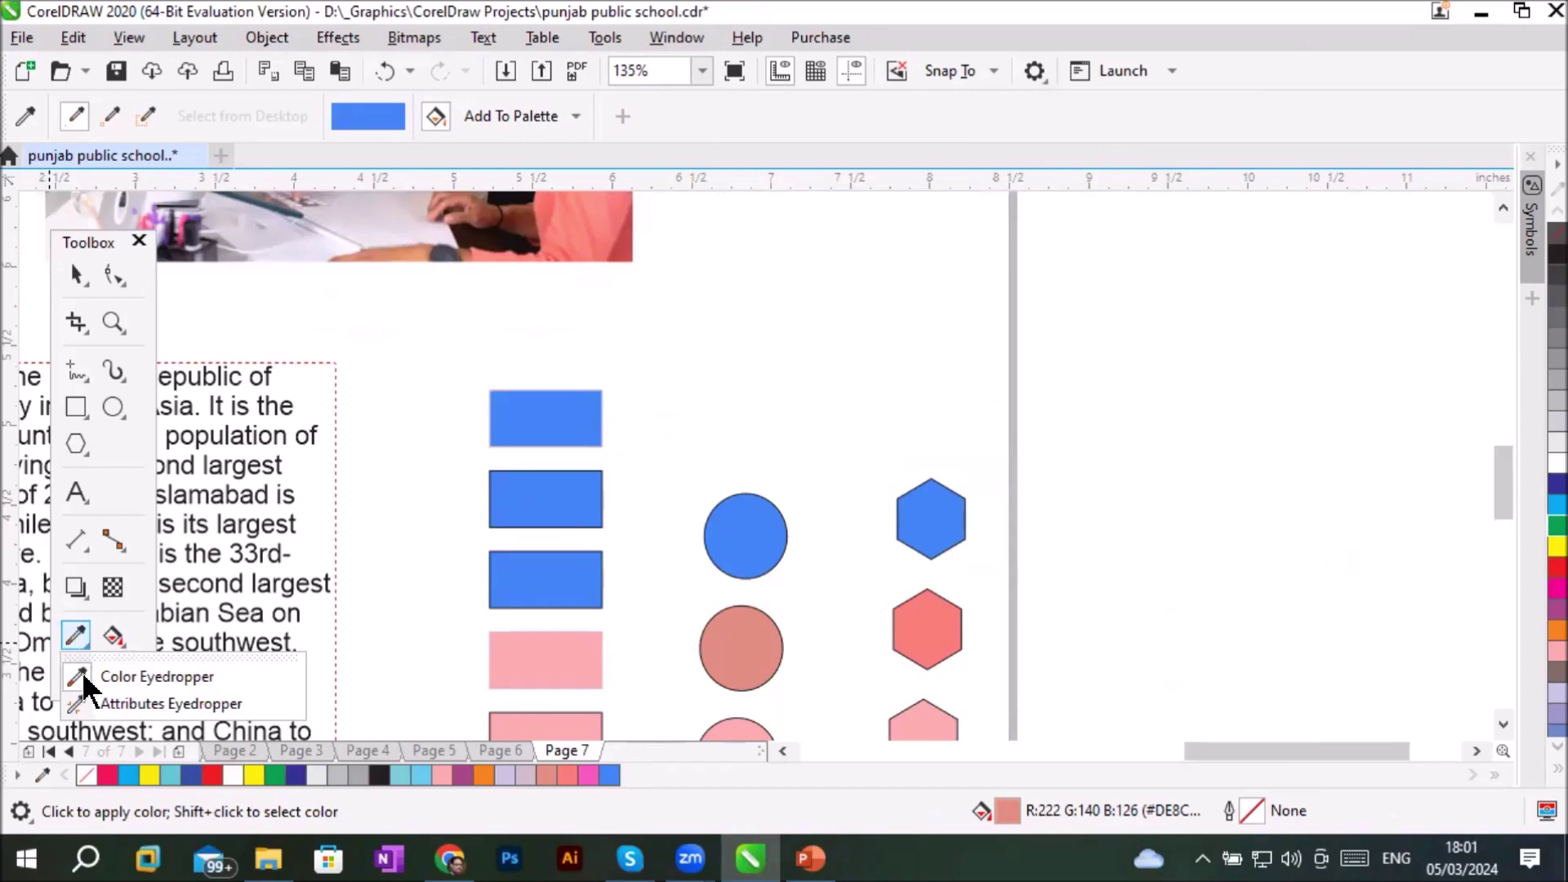
pyautogui.click(184, 702)
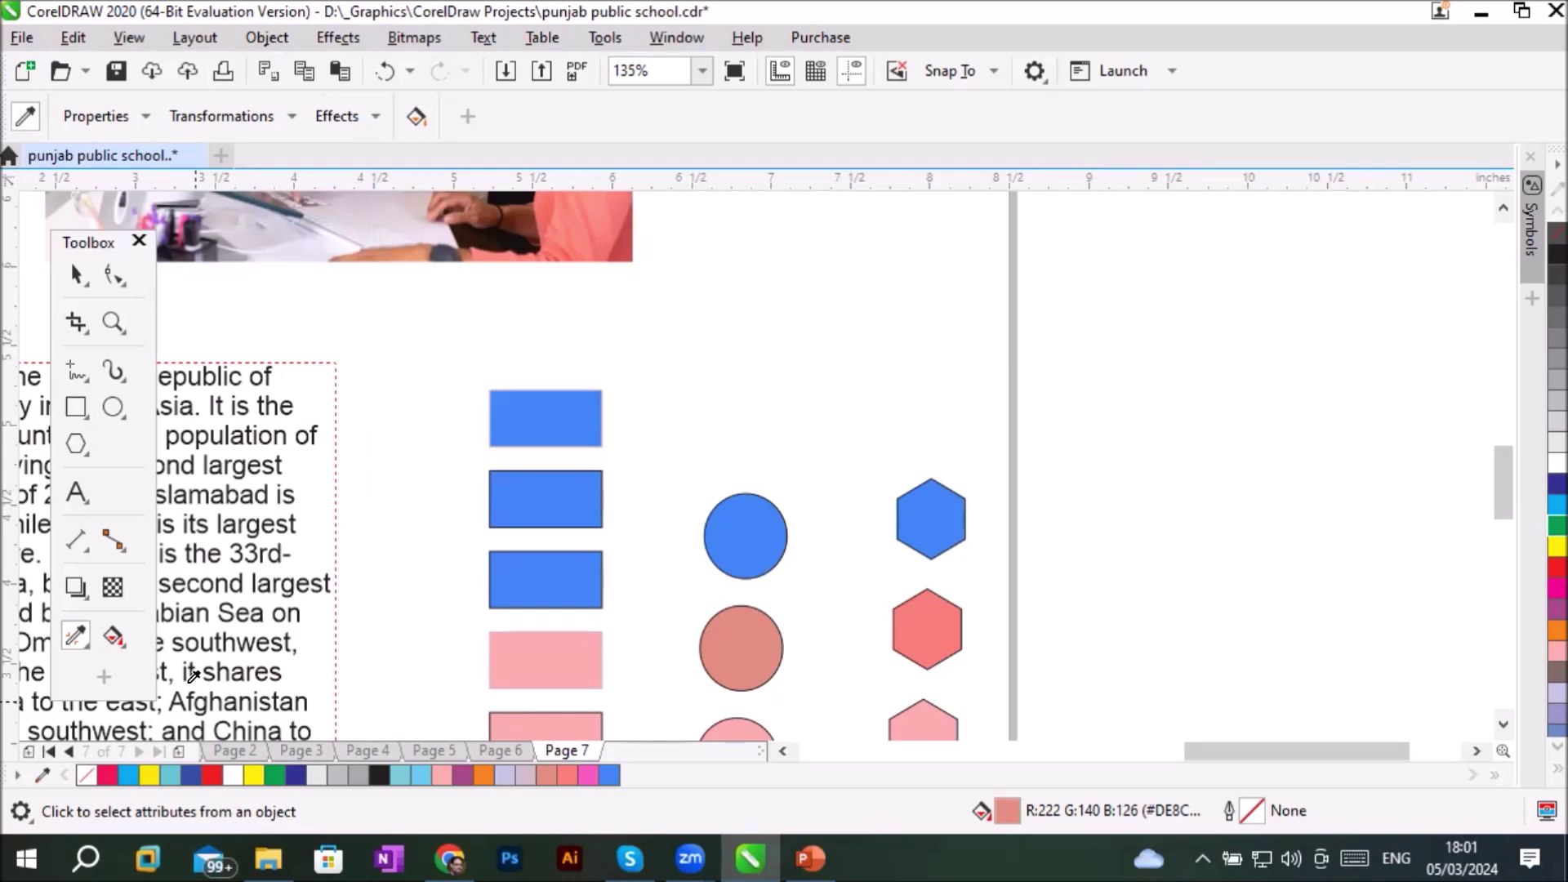
pyautogui.click(144, 118)
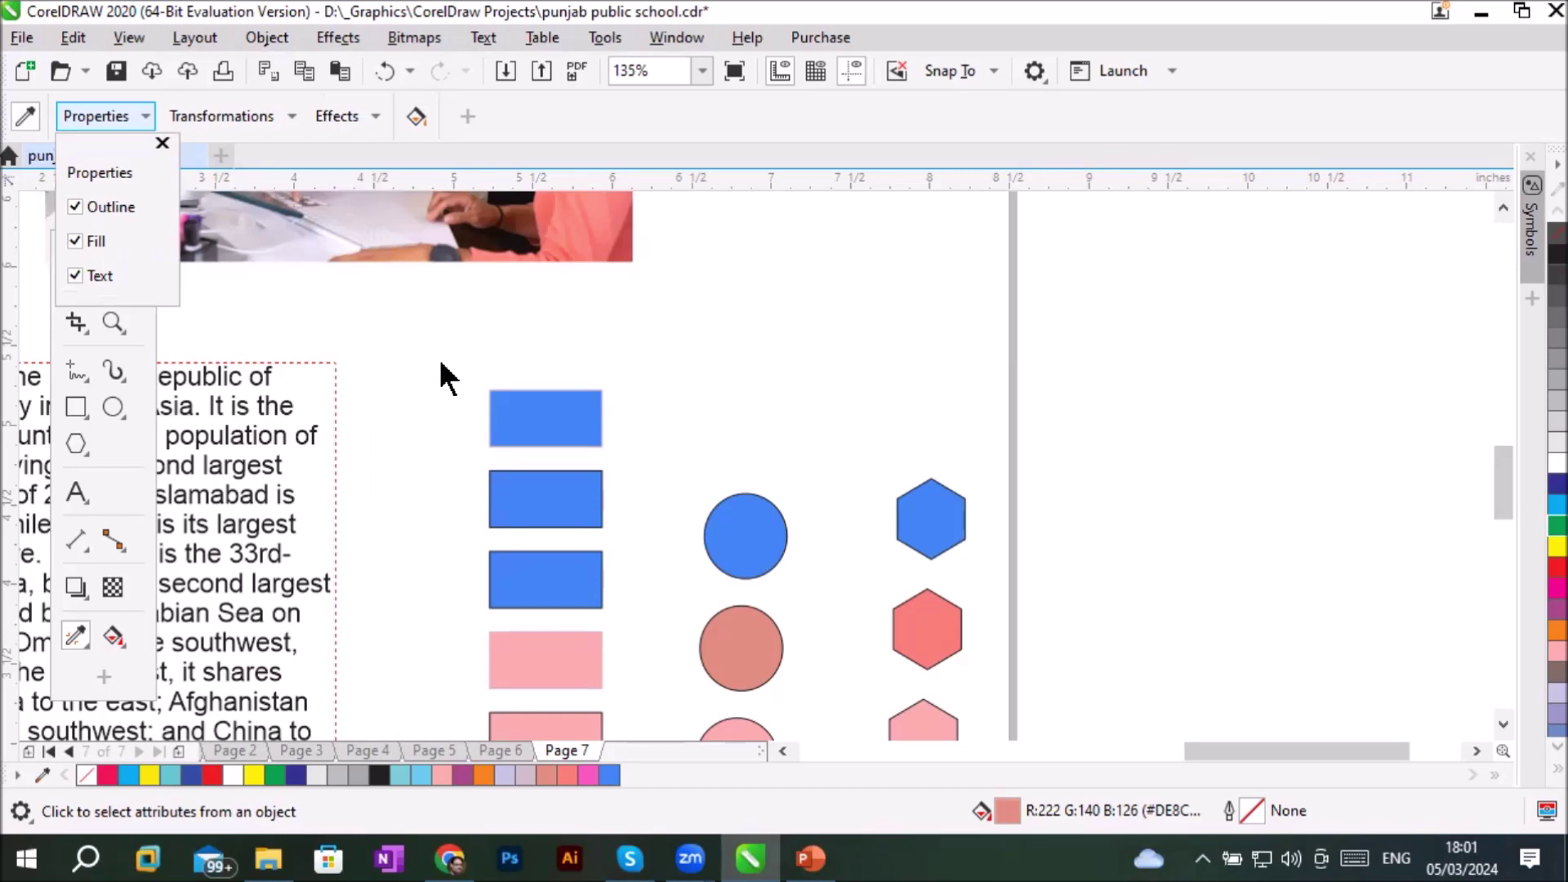
pyautogui.click(551, 404)
# Move the uppermost blue rectangle above the hexagons, enlarged to about 1.73 by 0.88 inches, and set its outline width to 8 pt
pyautogui.click(75, 273)
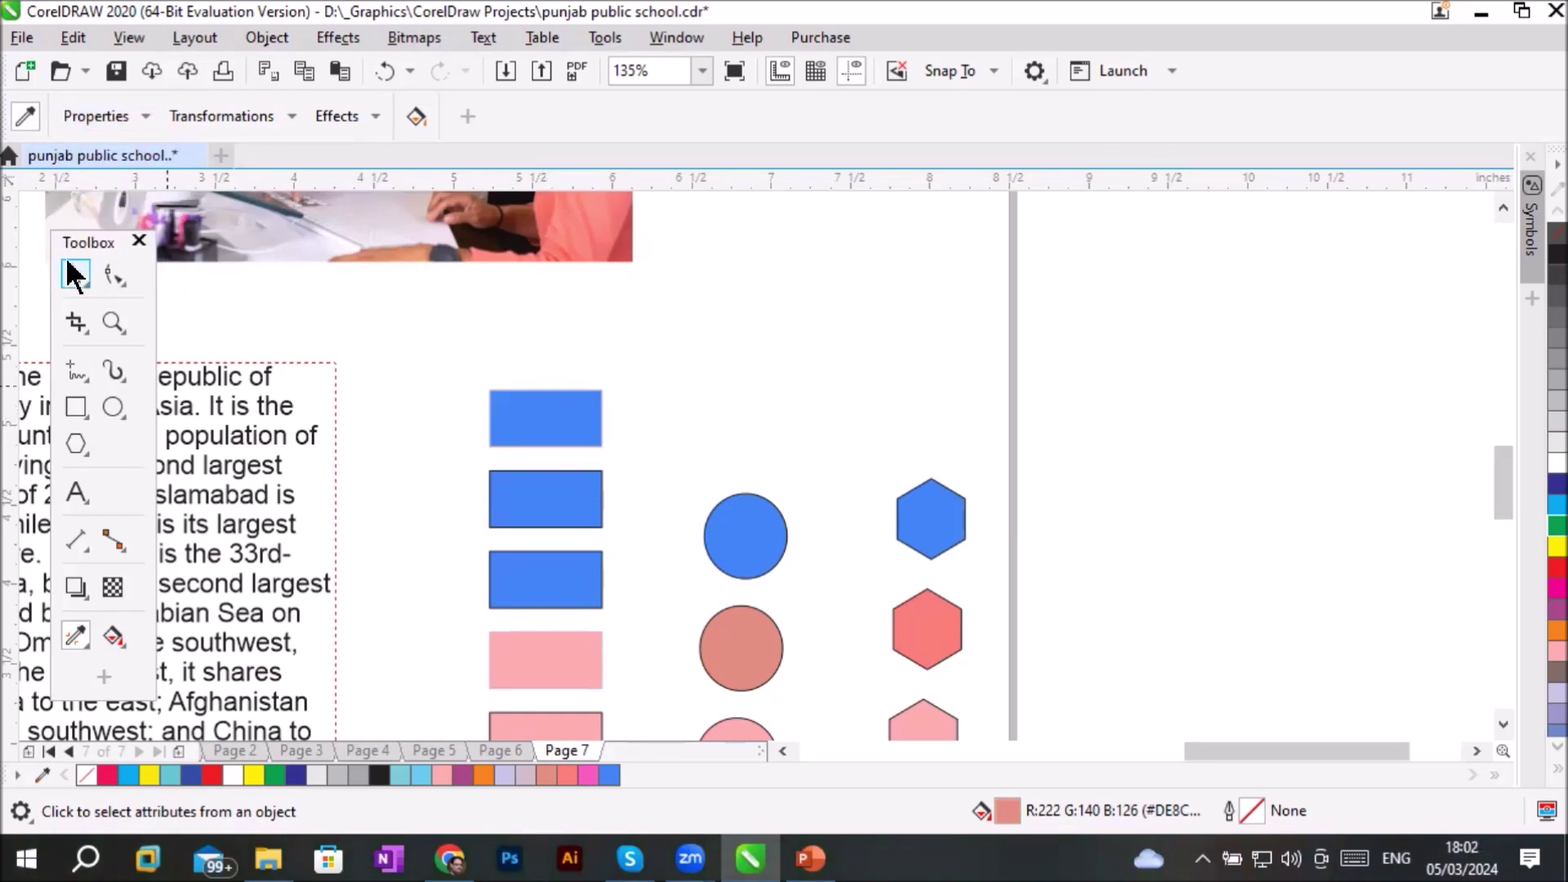
pyautogui.moveTo(539, 426); pyautogui.dragTo(1150, 439)
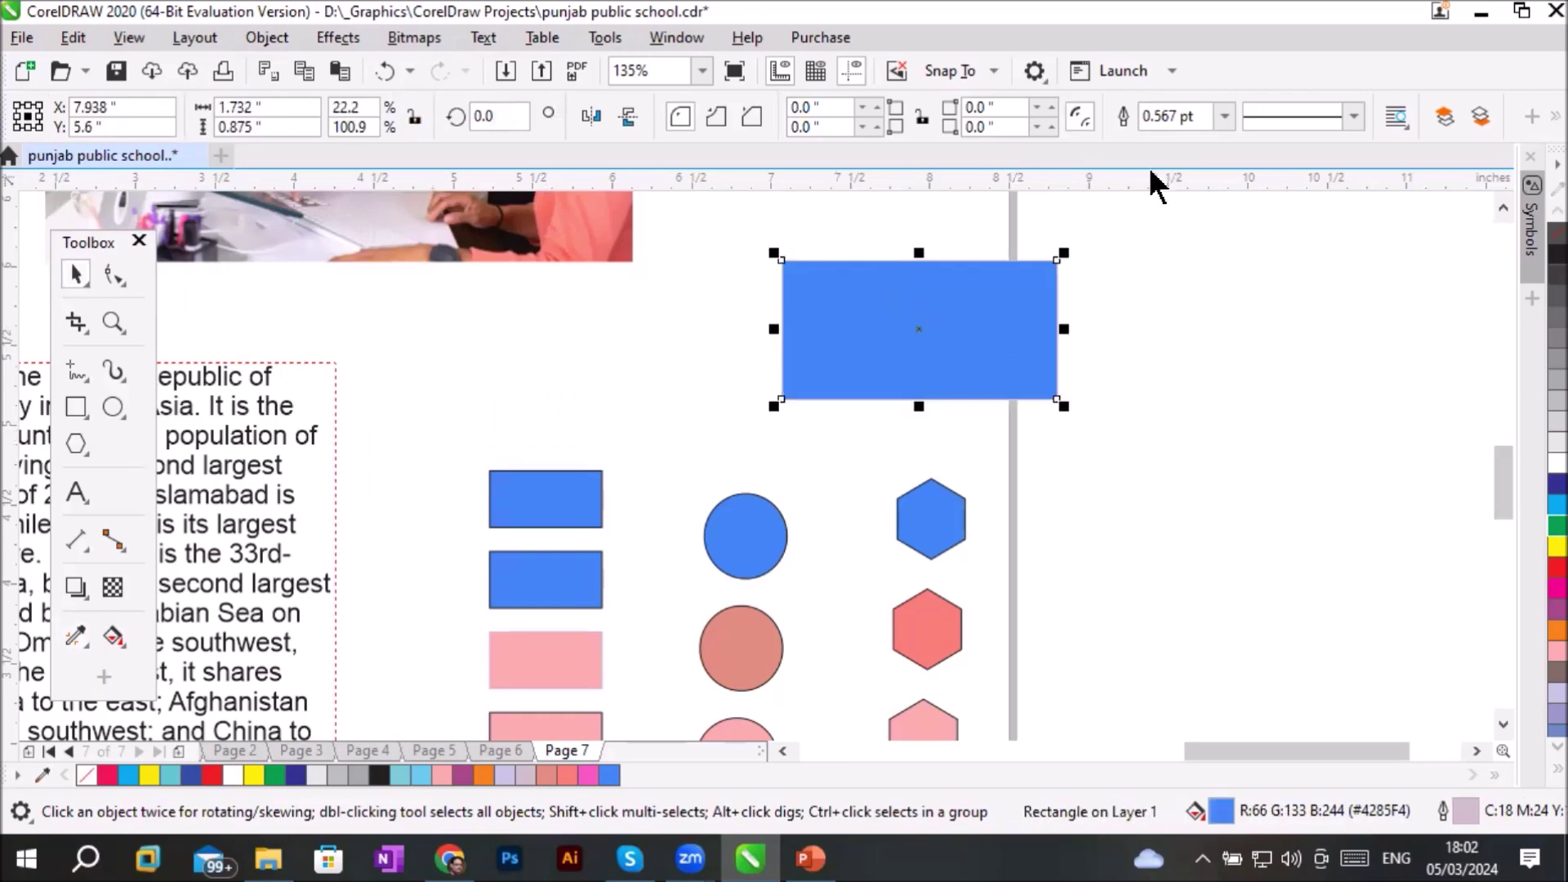
pyautogui.click(1225, 116)
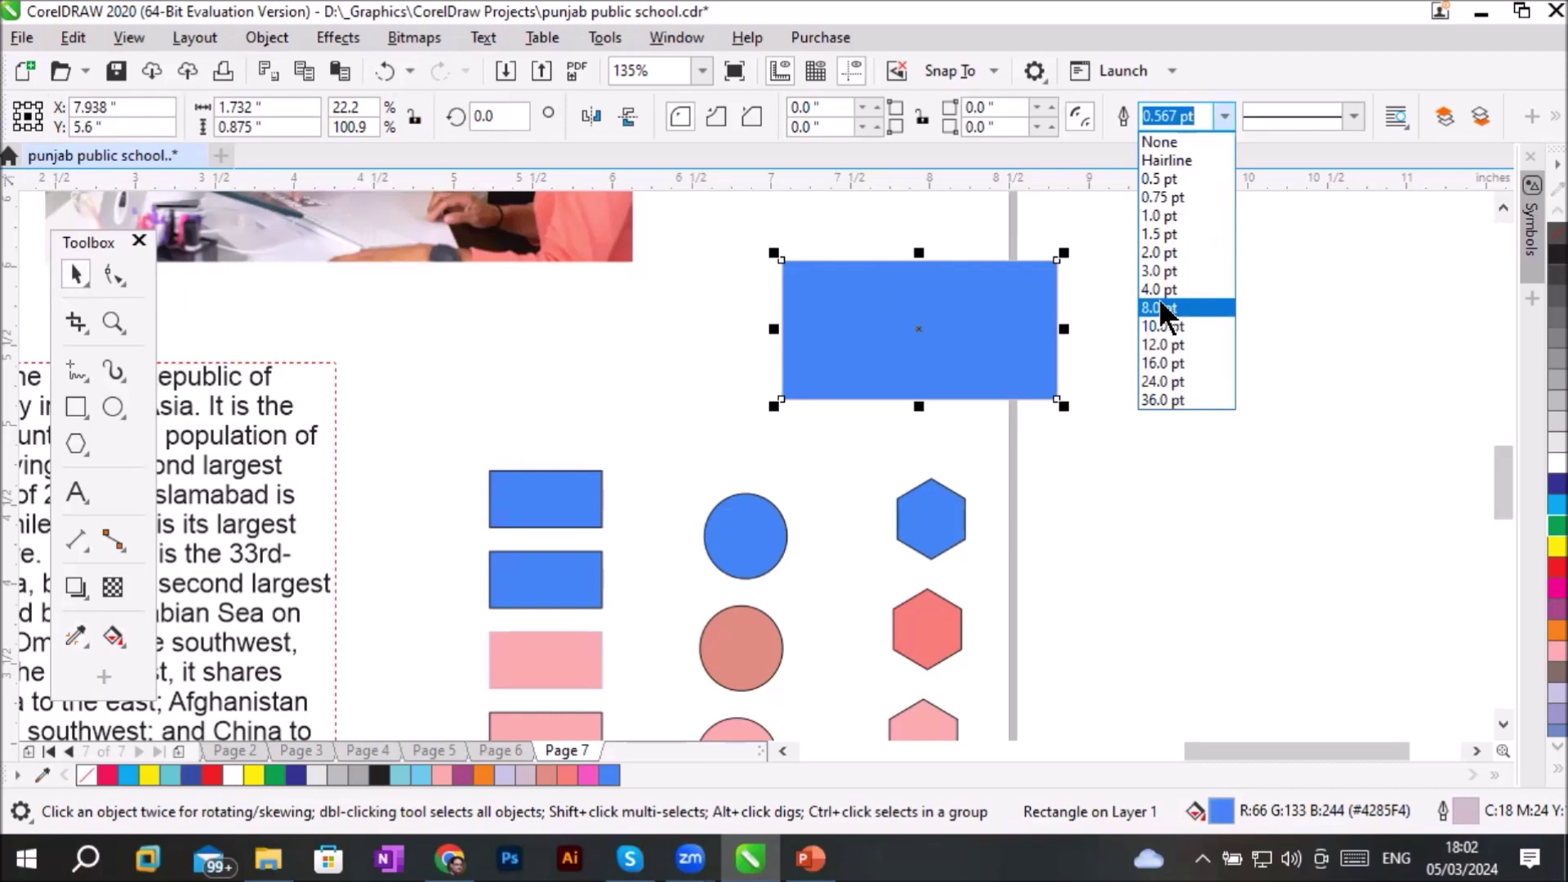
pyautogui.click(1159, 297)
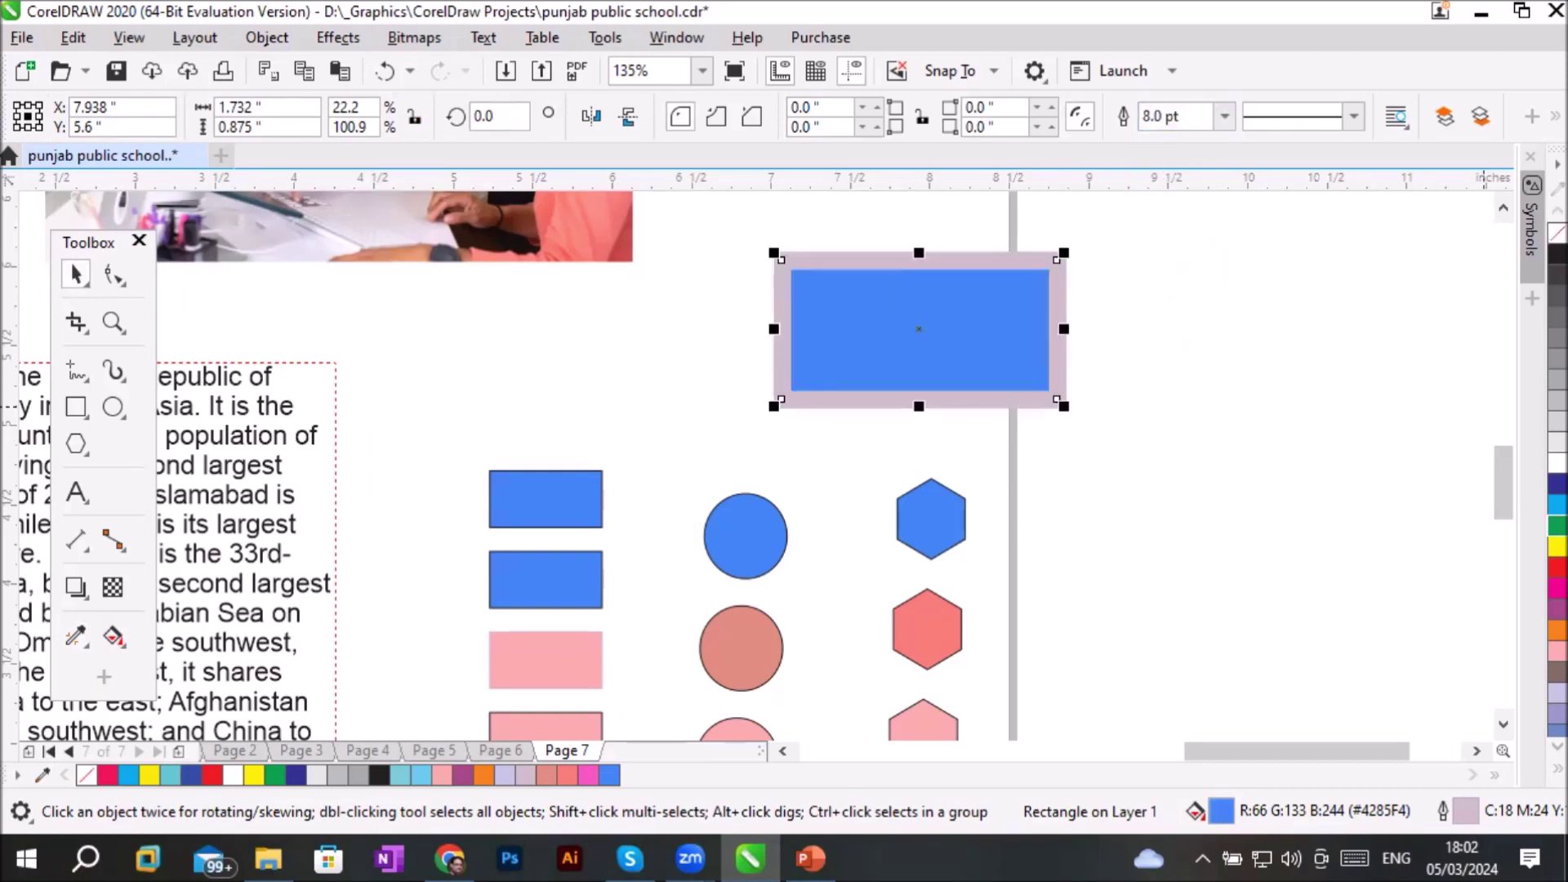
# Give the large blue rectangle a red outline with a square-dotted line style
pyautogui.rightClick(1557, 566)
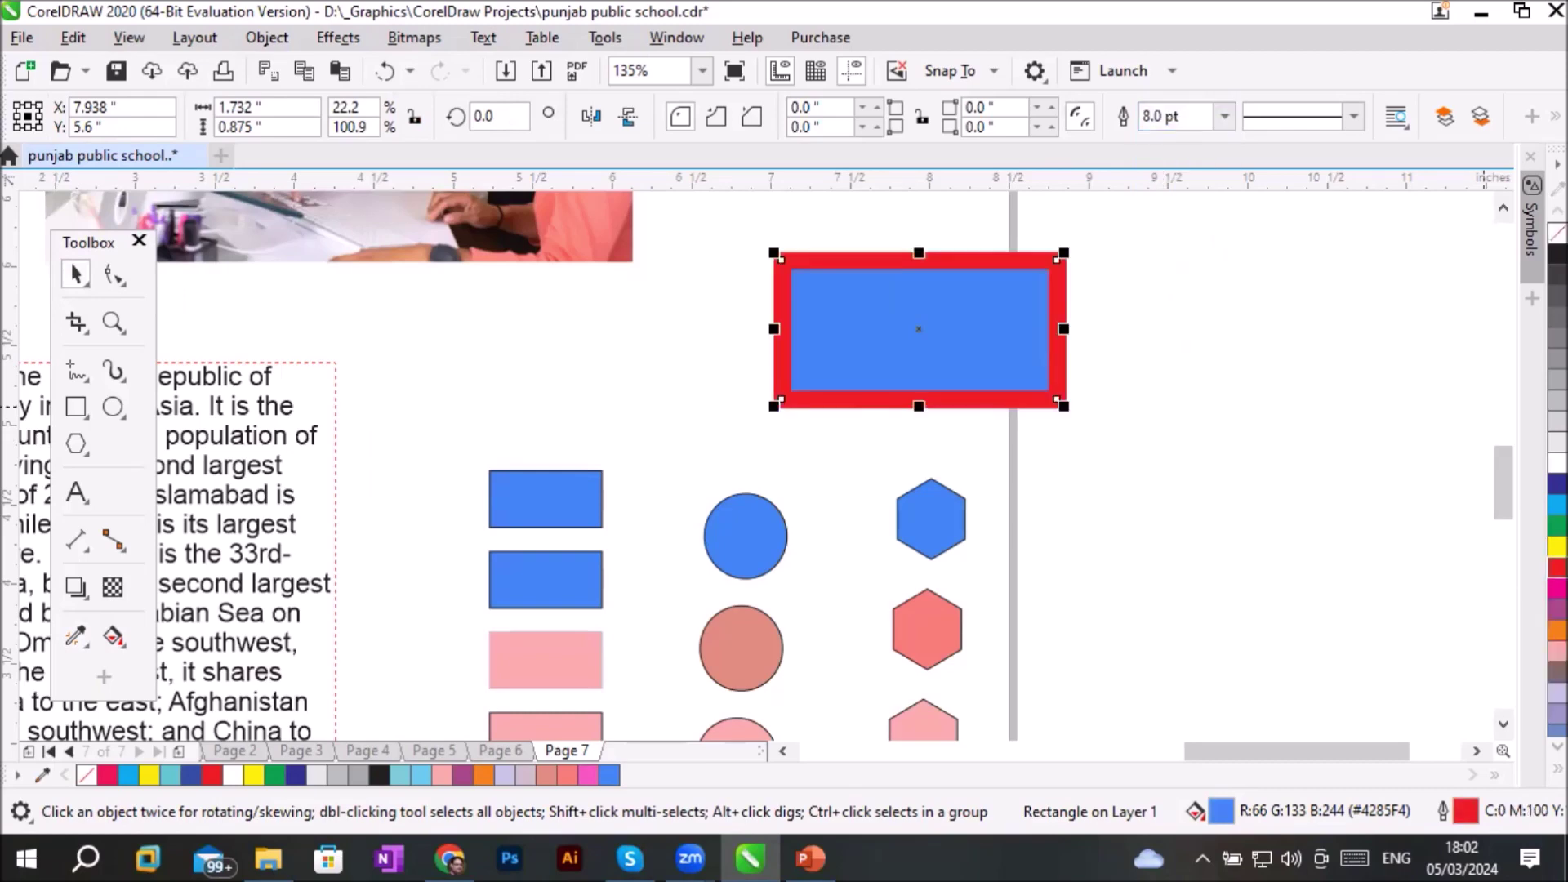
pyautogui.click(1345, 119)
pyautogui.click(1345, 202)
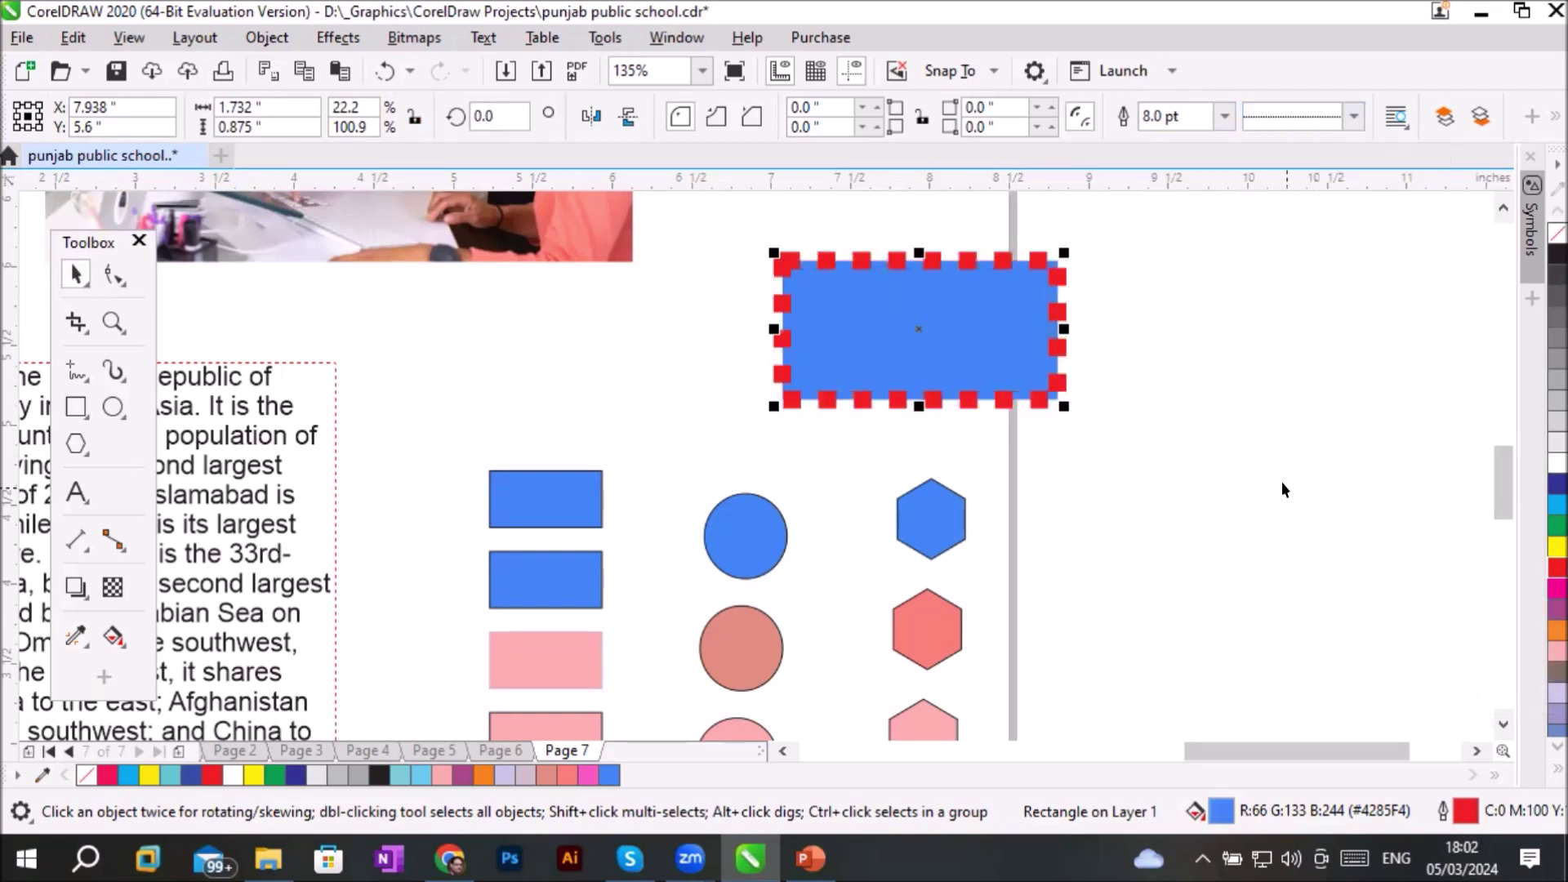
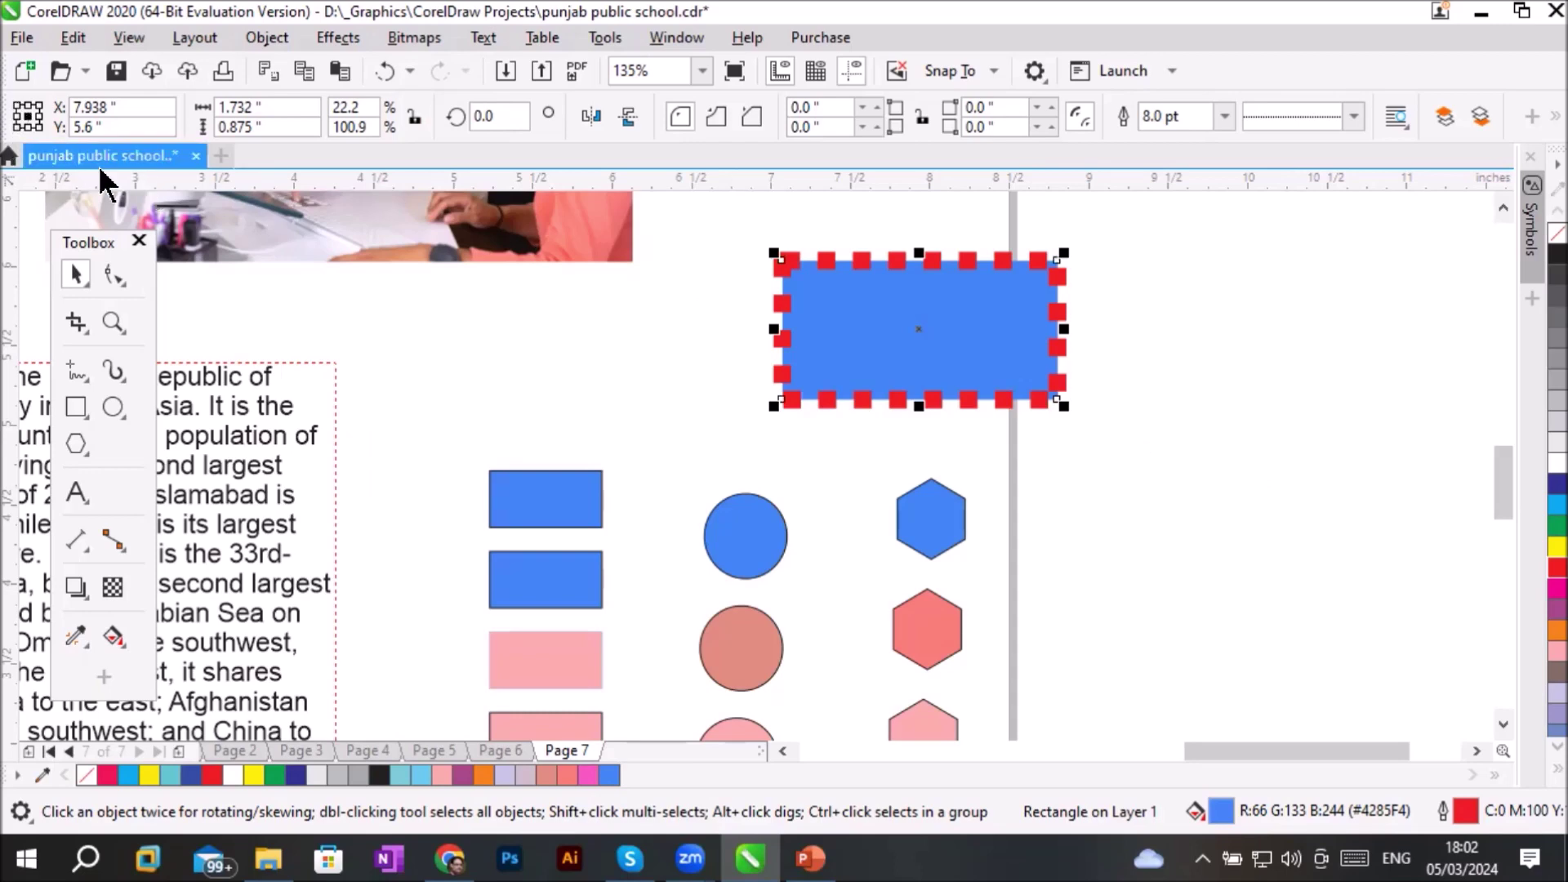
# Activate the Attributes Eyedropper and have it sample the Outline, Fill and Text properties
pyautogui.click(75, 635)
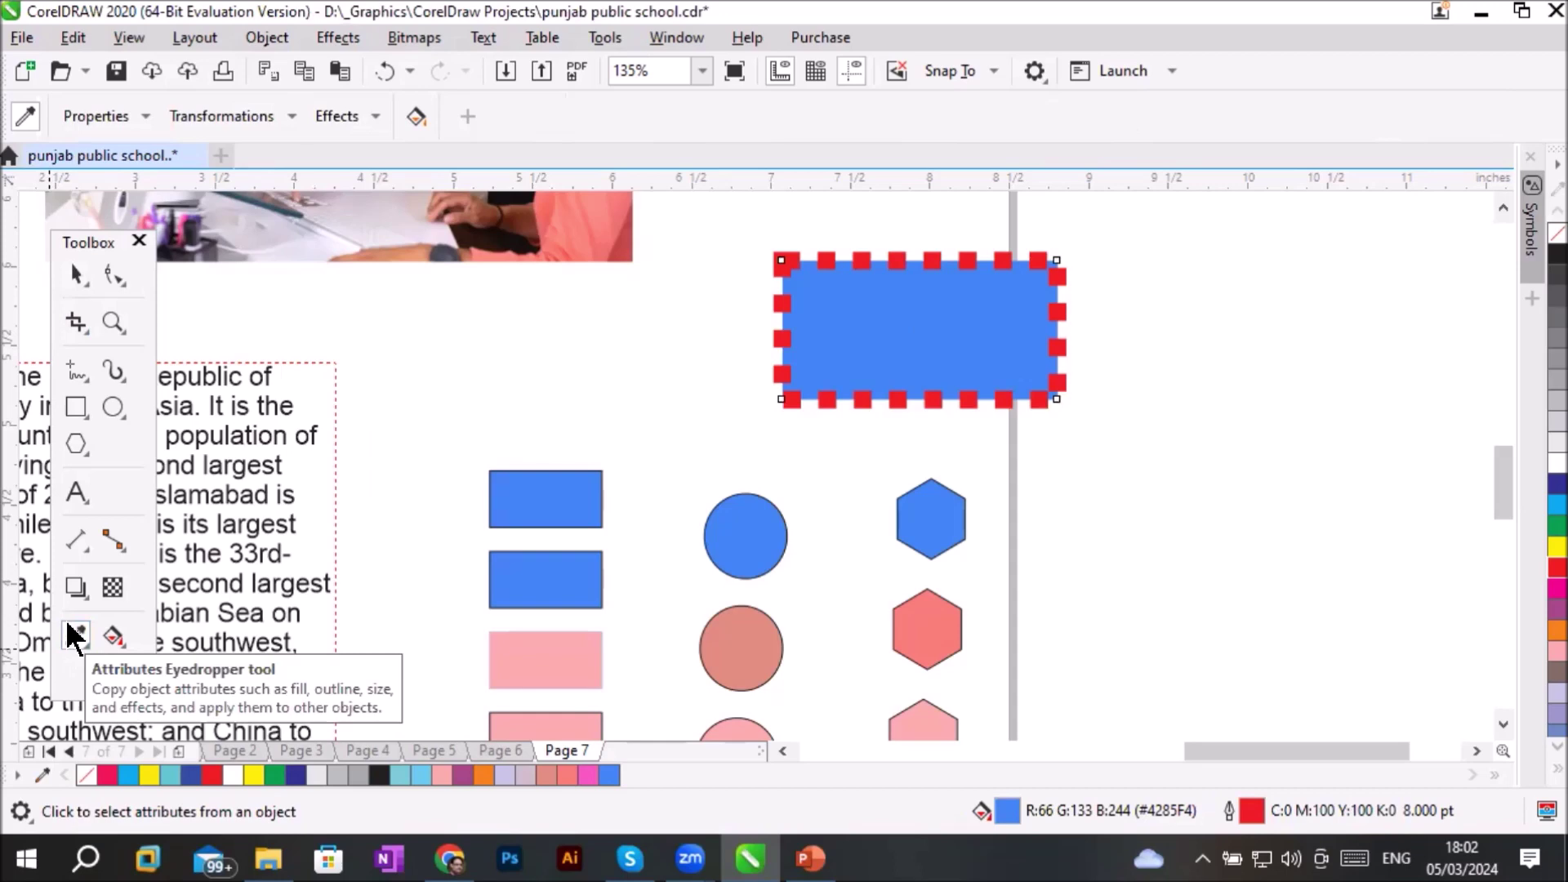
pyautogui.click(143, 117)
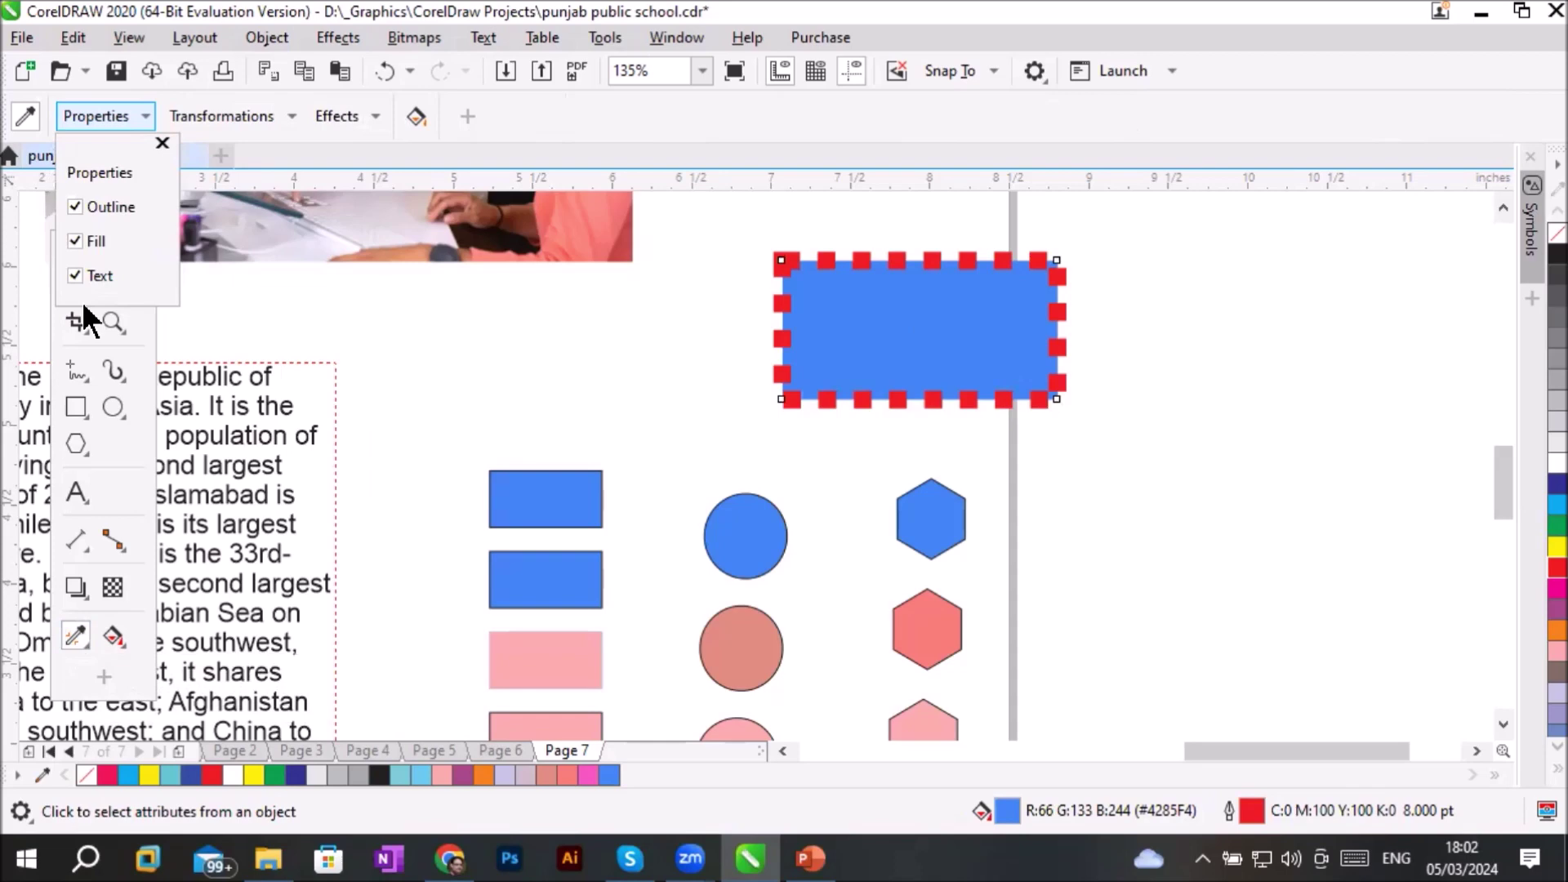
pyautogui.click(76, 240)
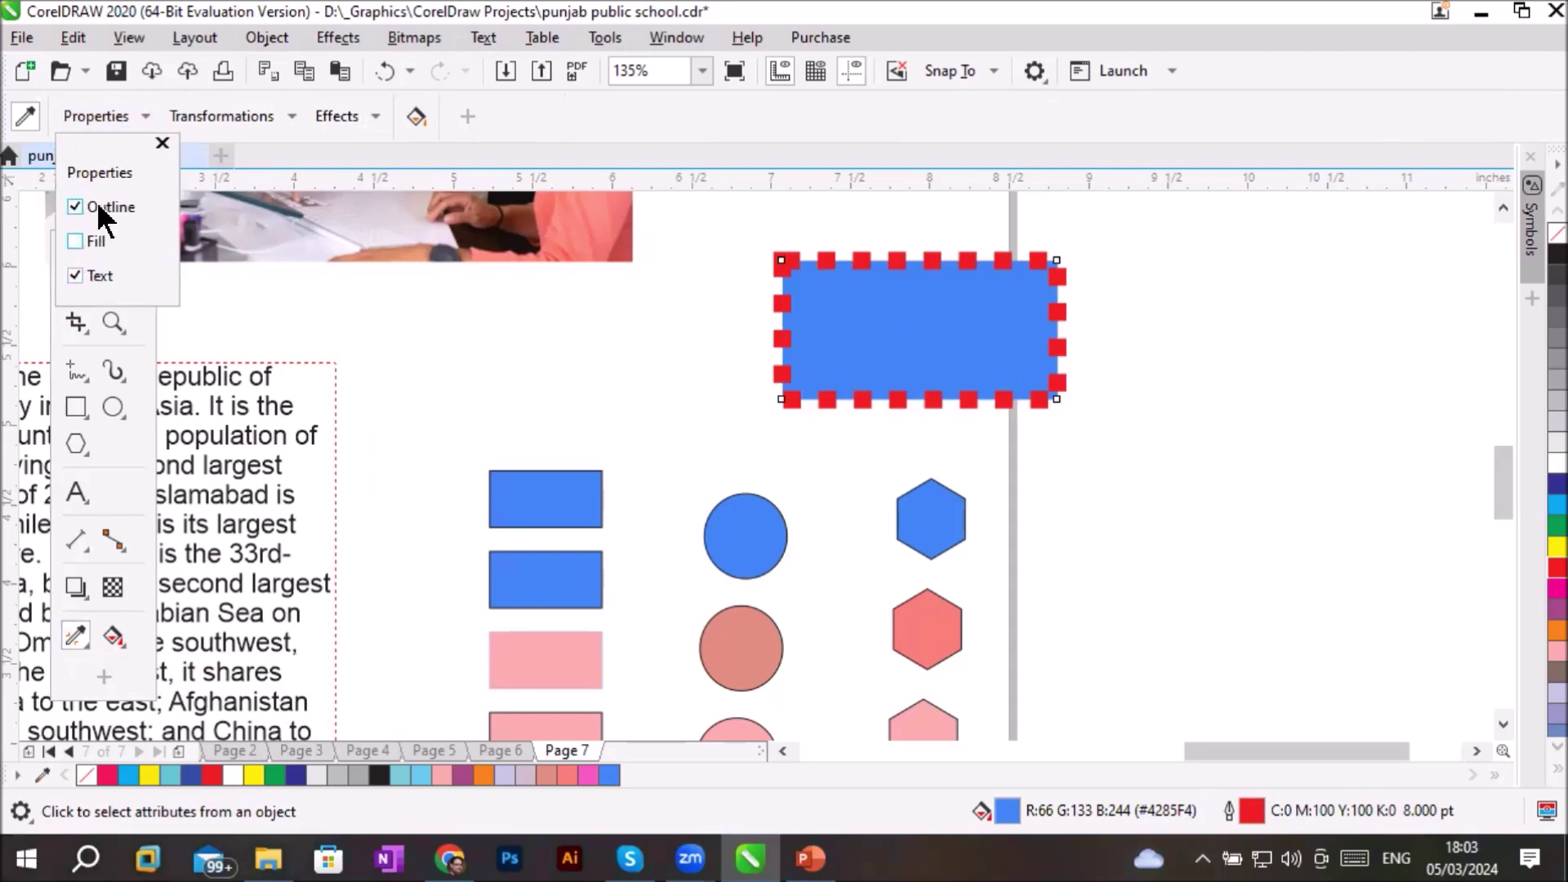
pyautogui.click(76, 241)
pyautogui.click(160, 142)
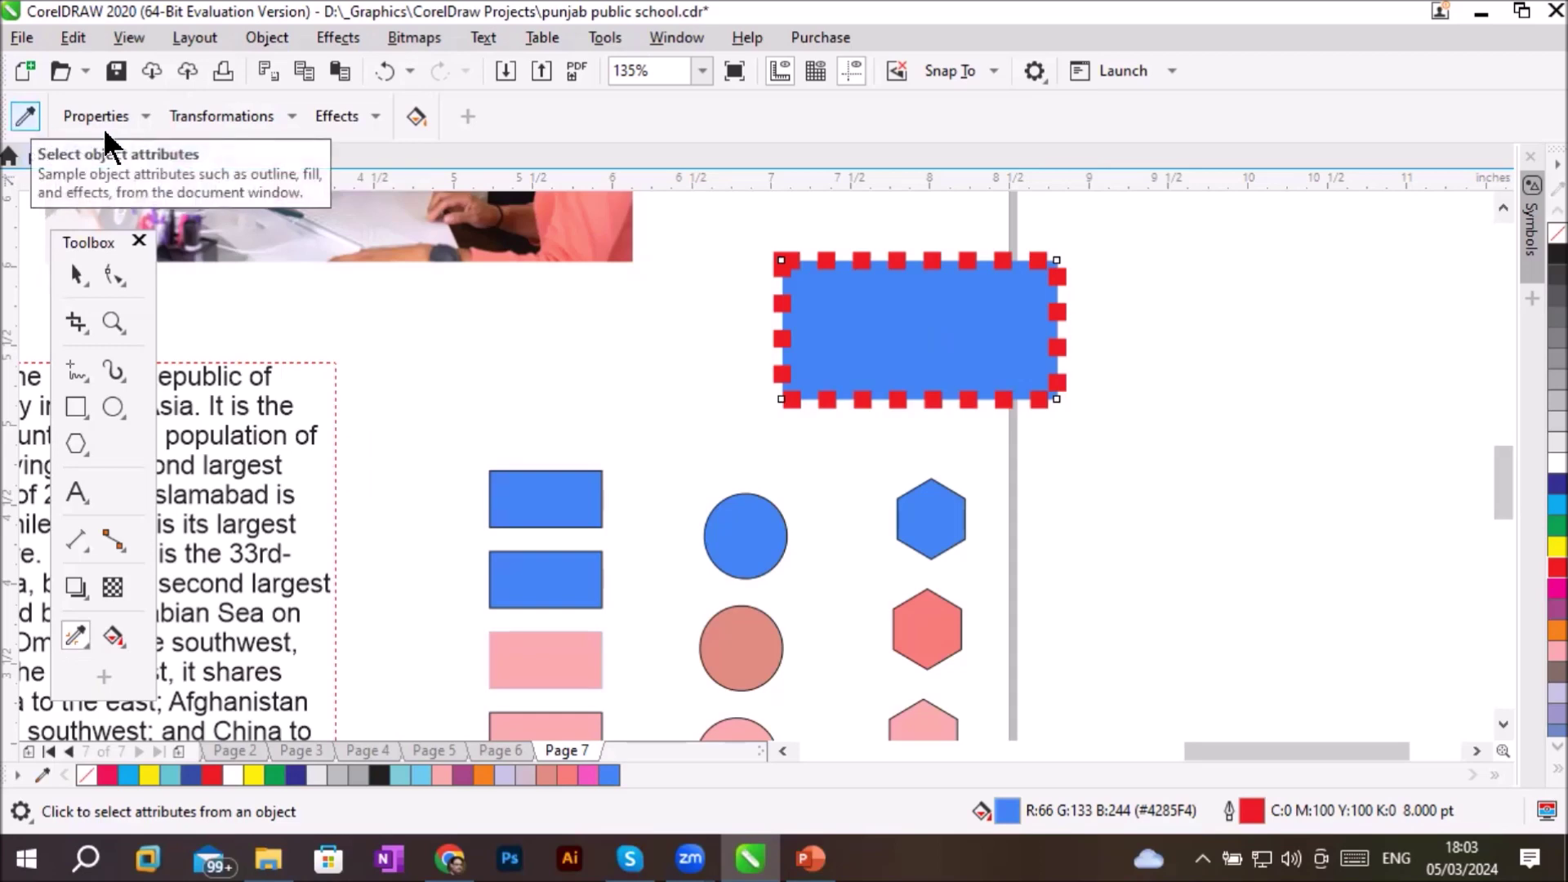
# Copy the large rectangle's attributes onto the first, third and fifth small rectangles, the top two circles and the third hexagon
pyautogui.click(892, 311)
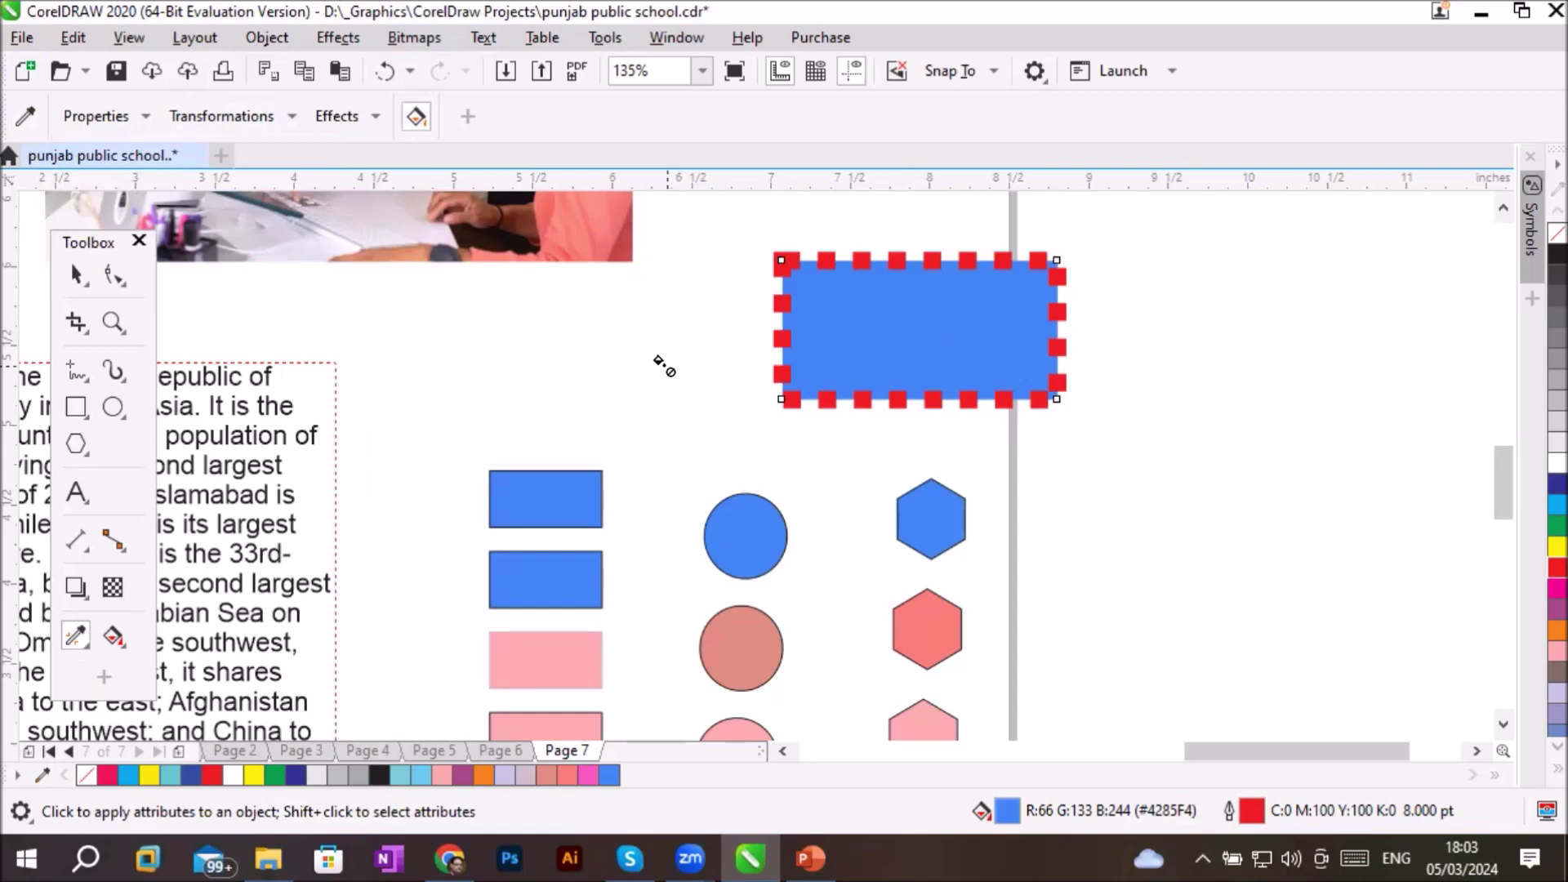
pyautogui.click(733, 541)
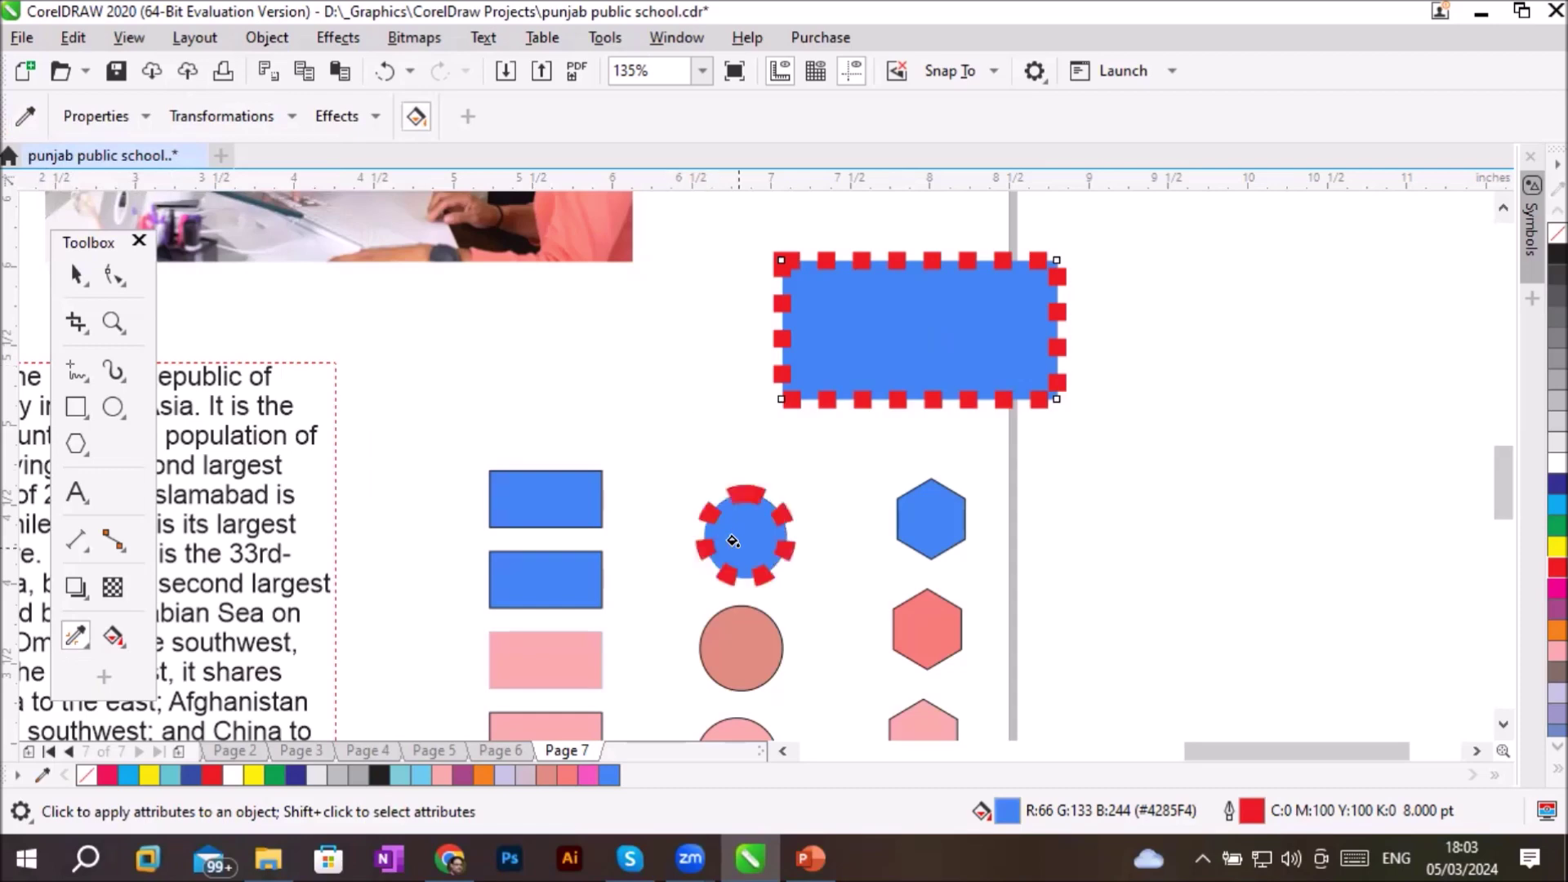
pyautogui.click(520, 490)
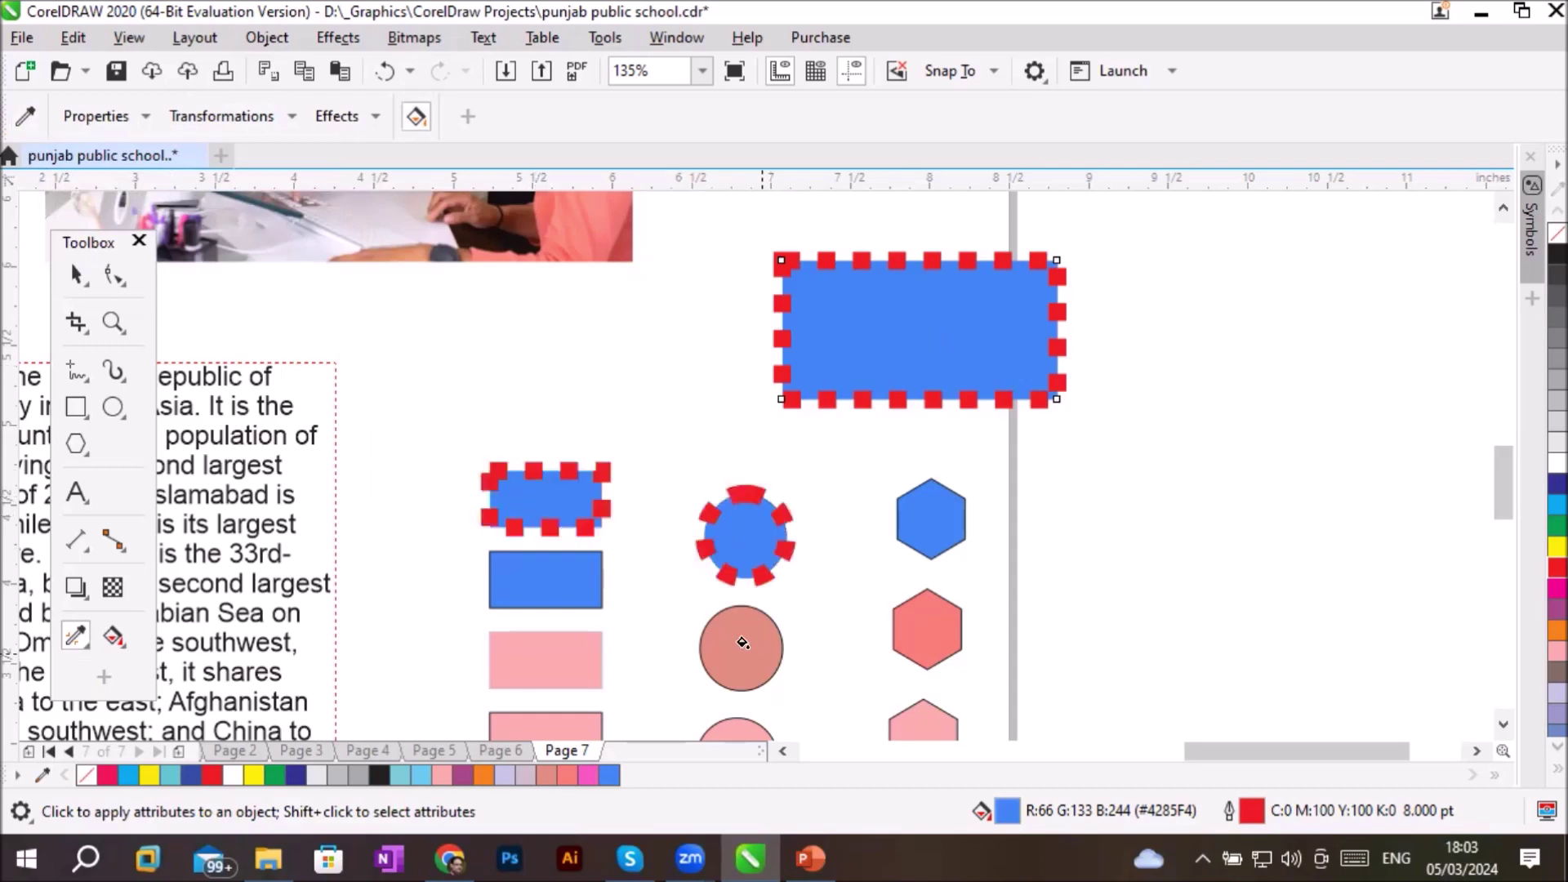
pyautogui.click(742, 642)
pyautogui.click(918, 719)
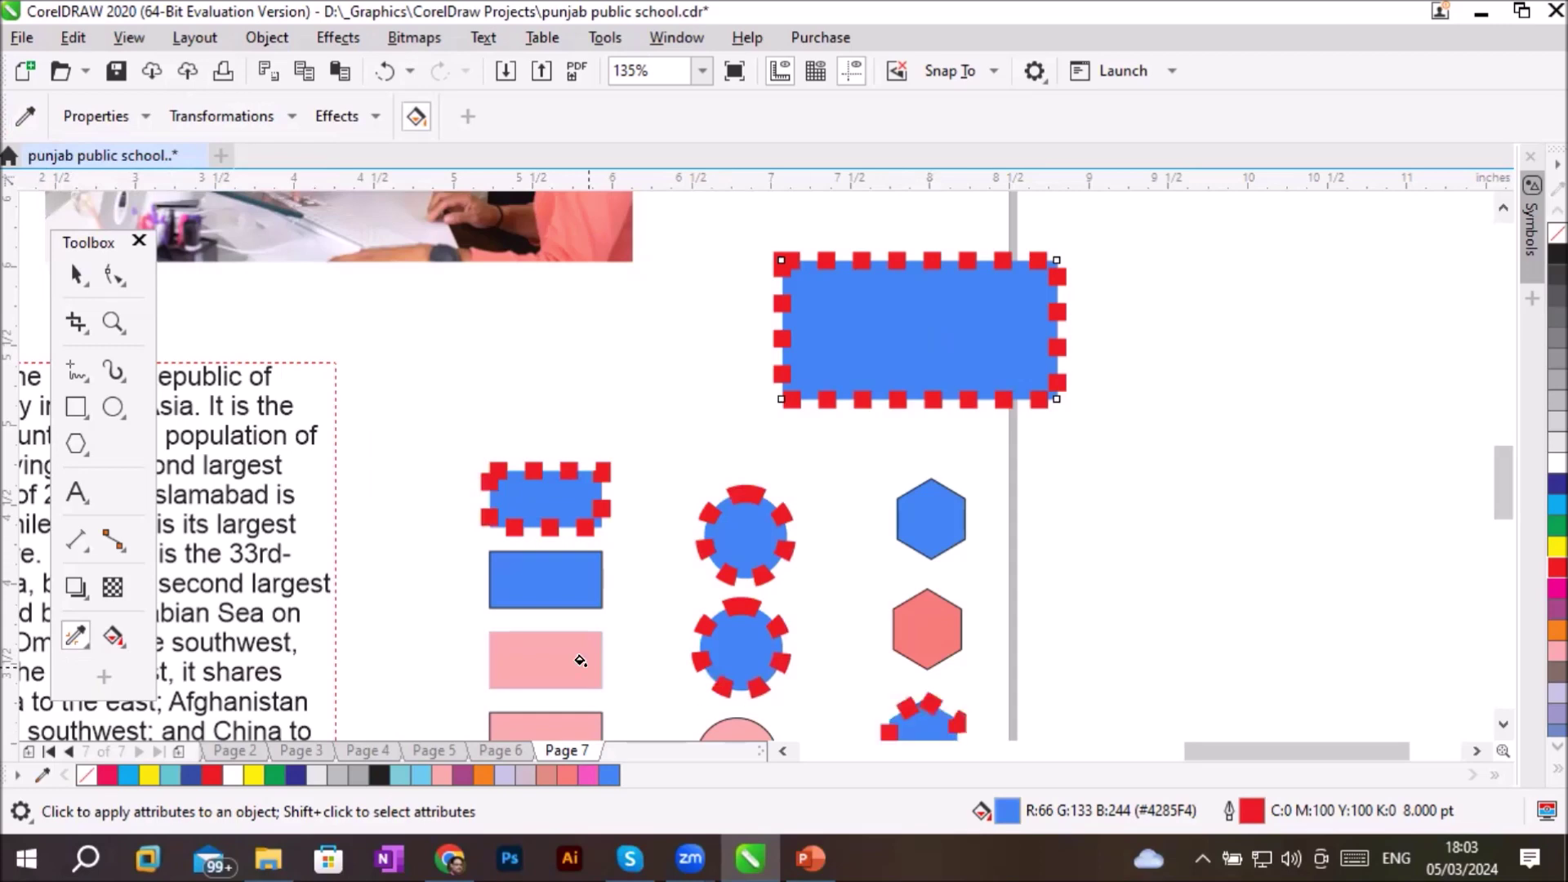
pyautogui.click(562, 658)
pyautogui.scroll(-2, 1078, 531)
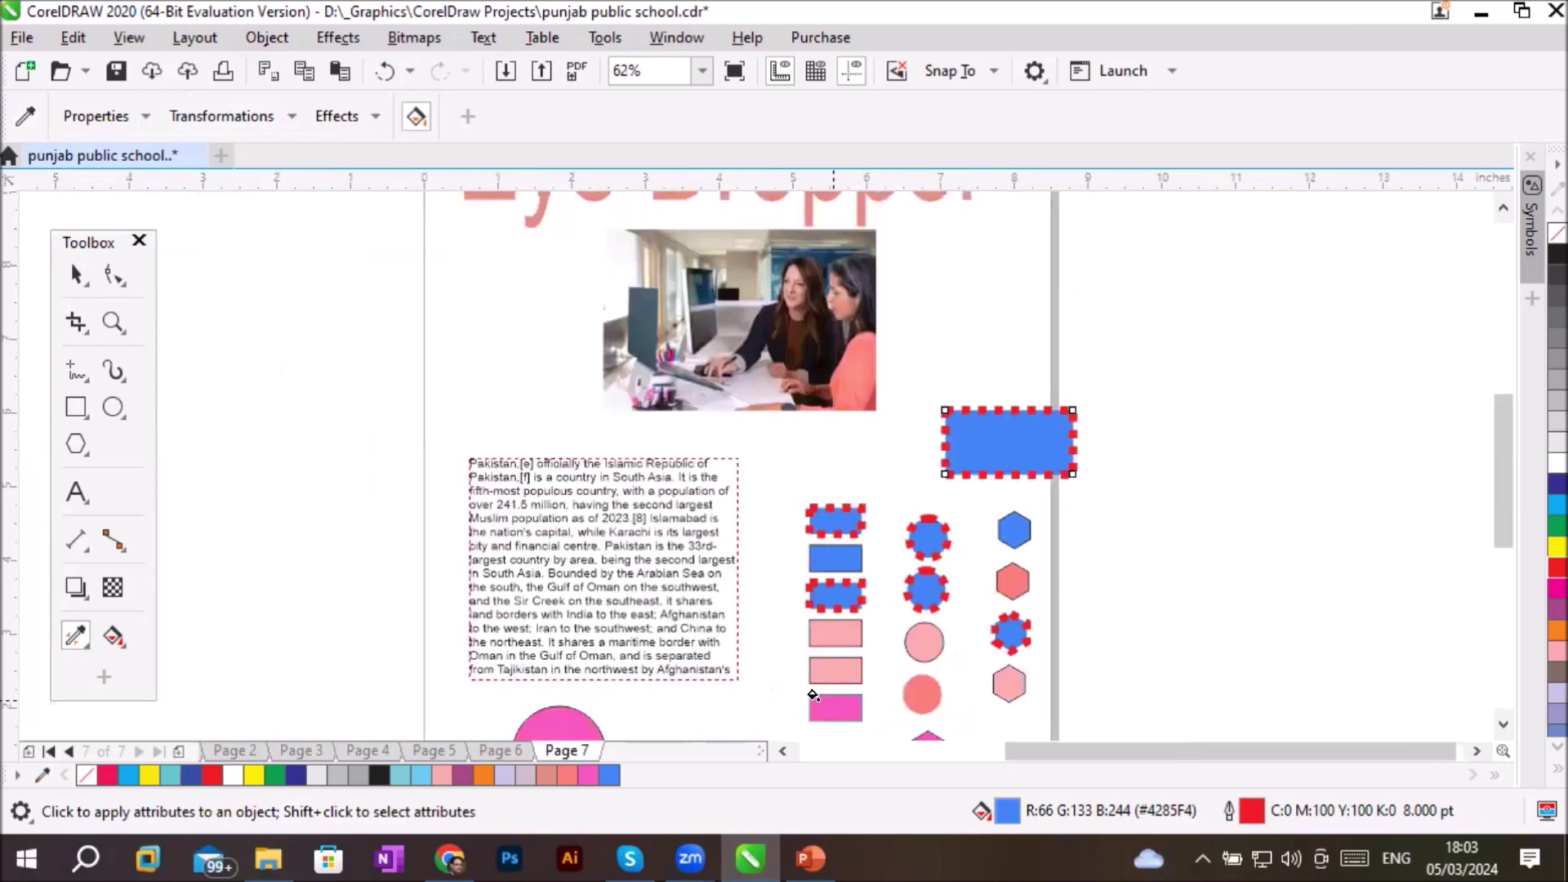
pyautogui.click(818, 663)
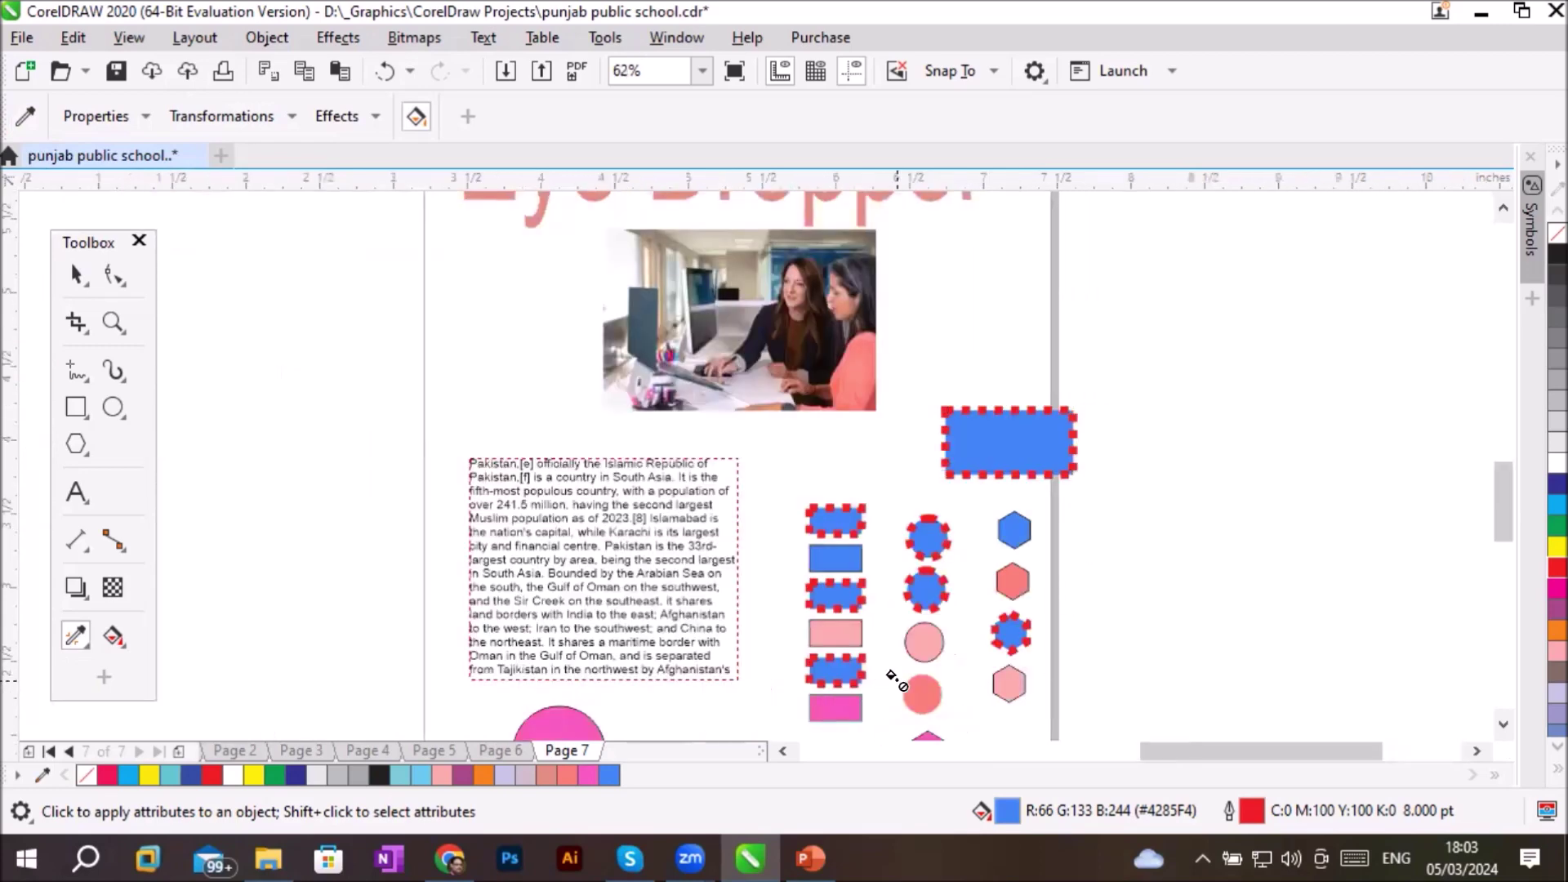
# Examine which properties, transformations and effects the Attributes Eyedropper can sample
pyautogui.scroll(2, 886, 682)
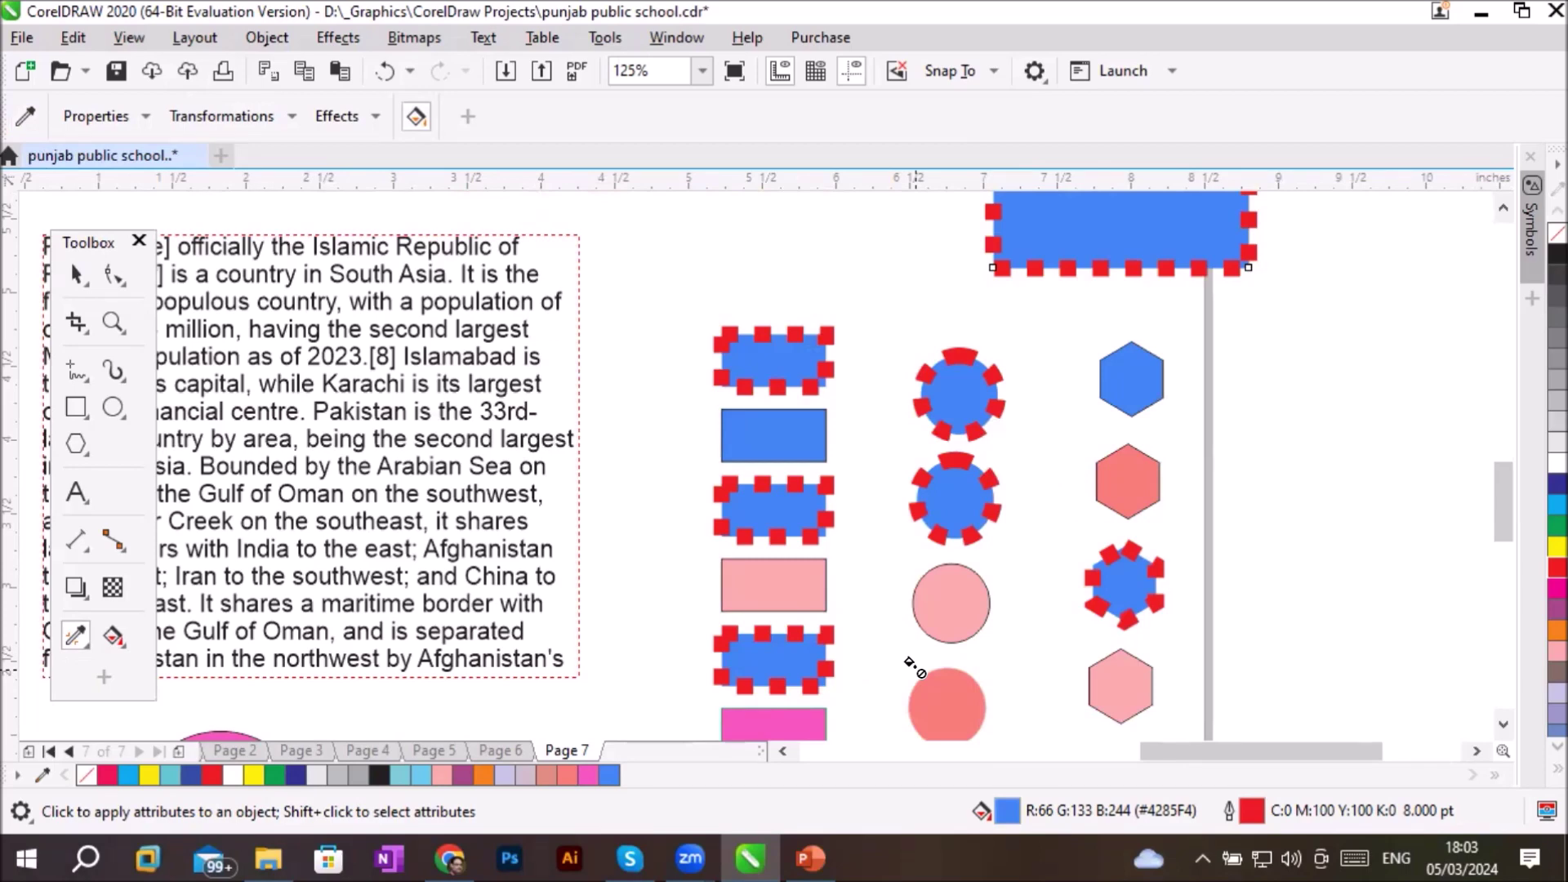
pyautogui.click(70, 637)
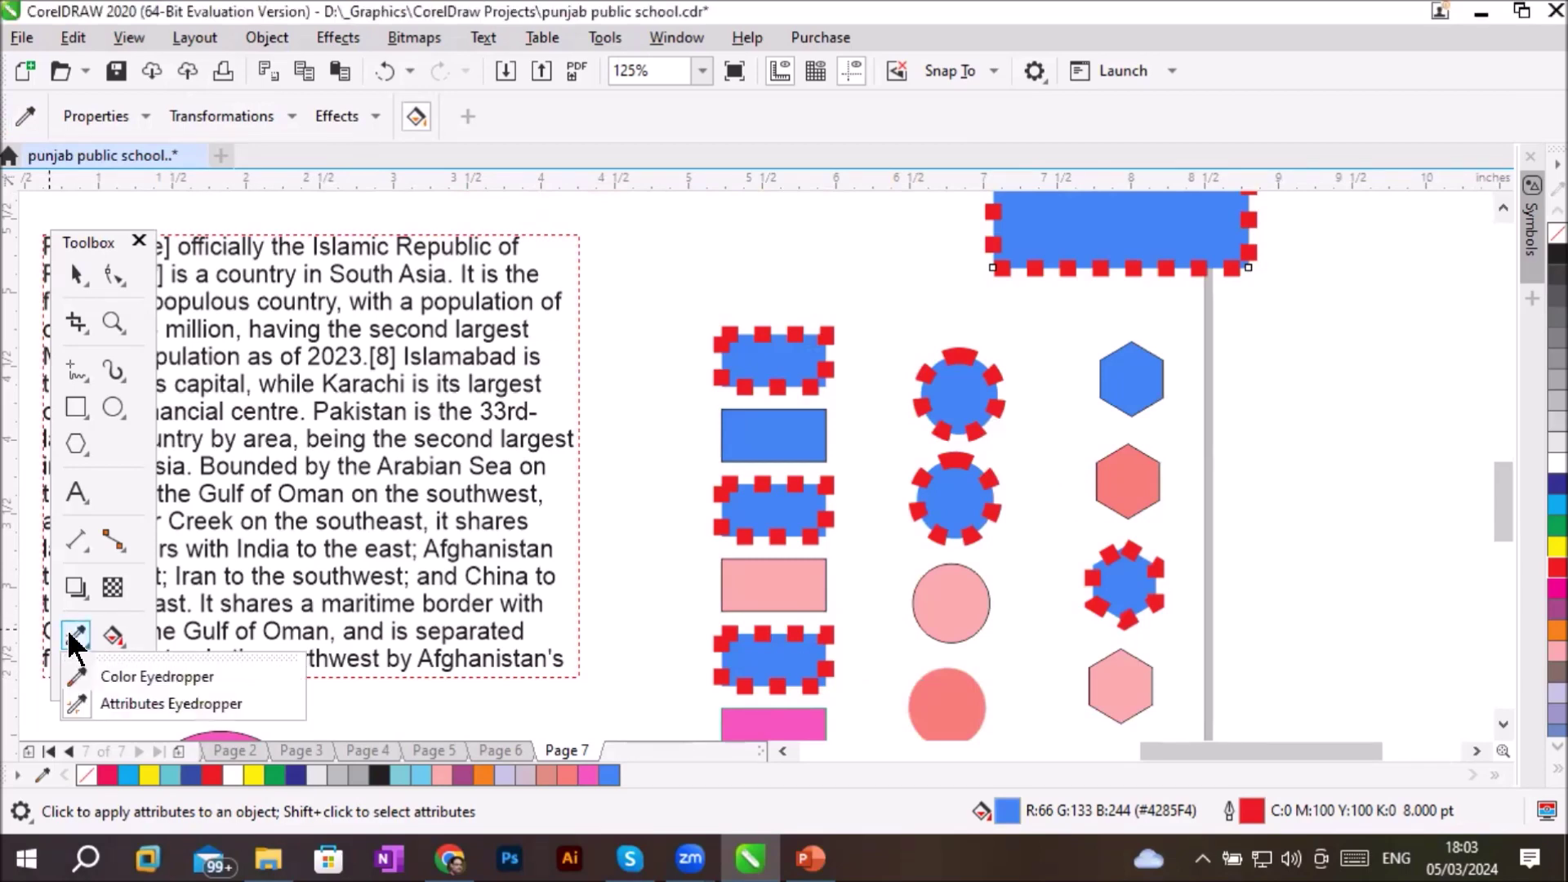
pyautogui.click(127, 696)
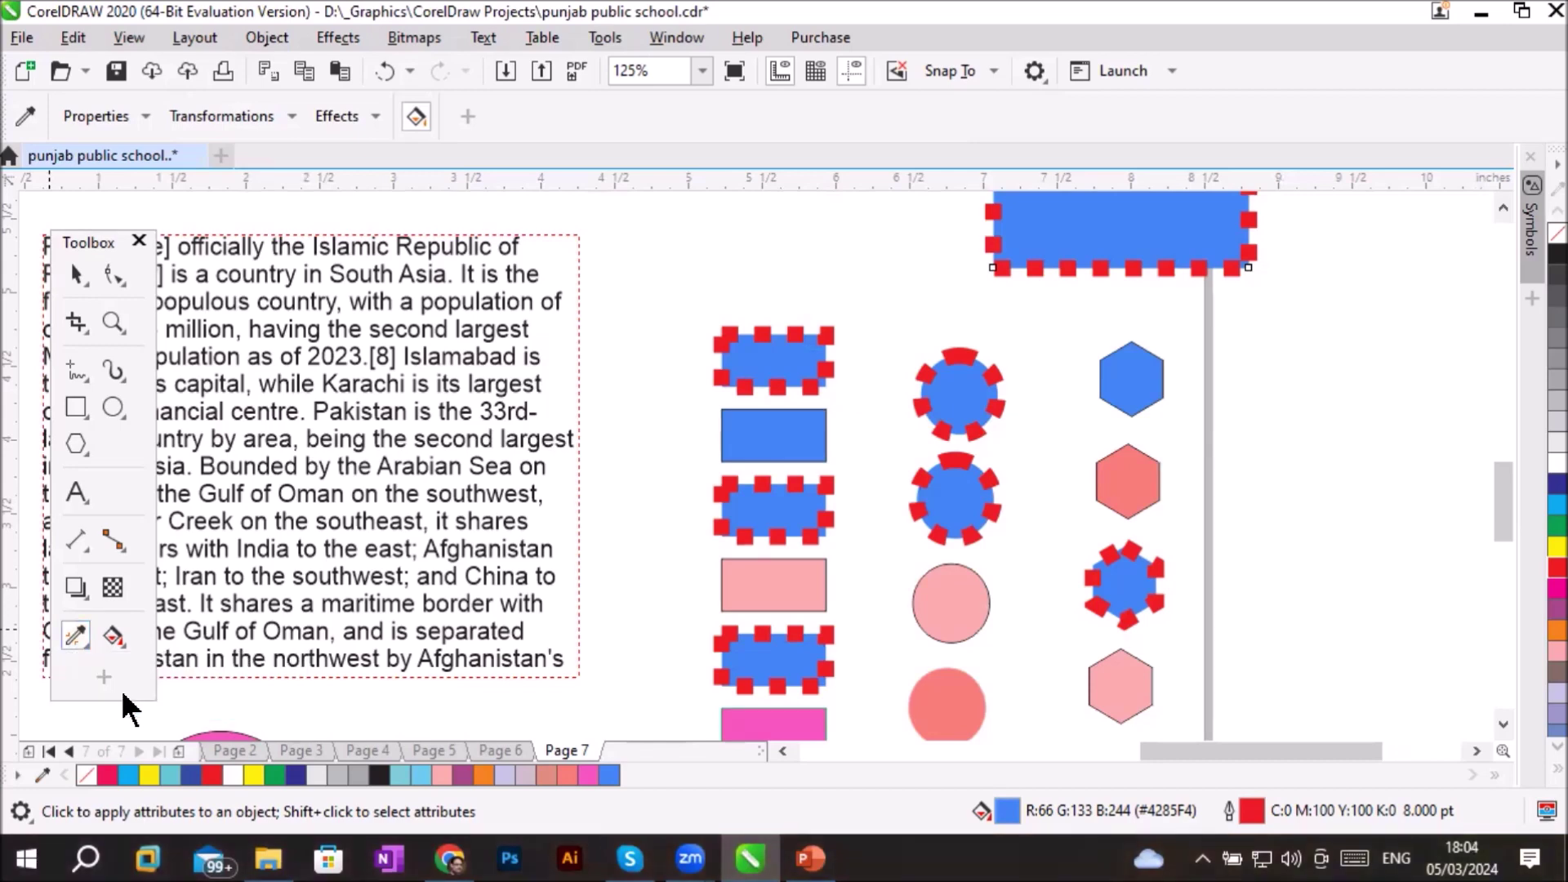
pyautogui.click(144, 116)
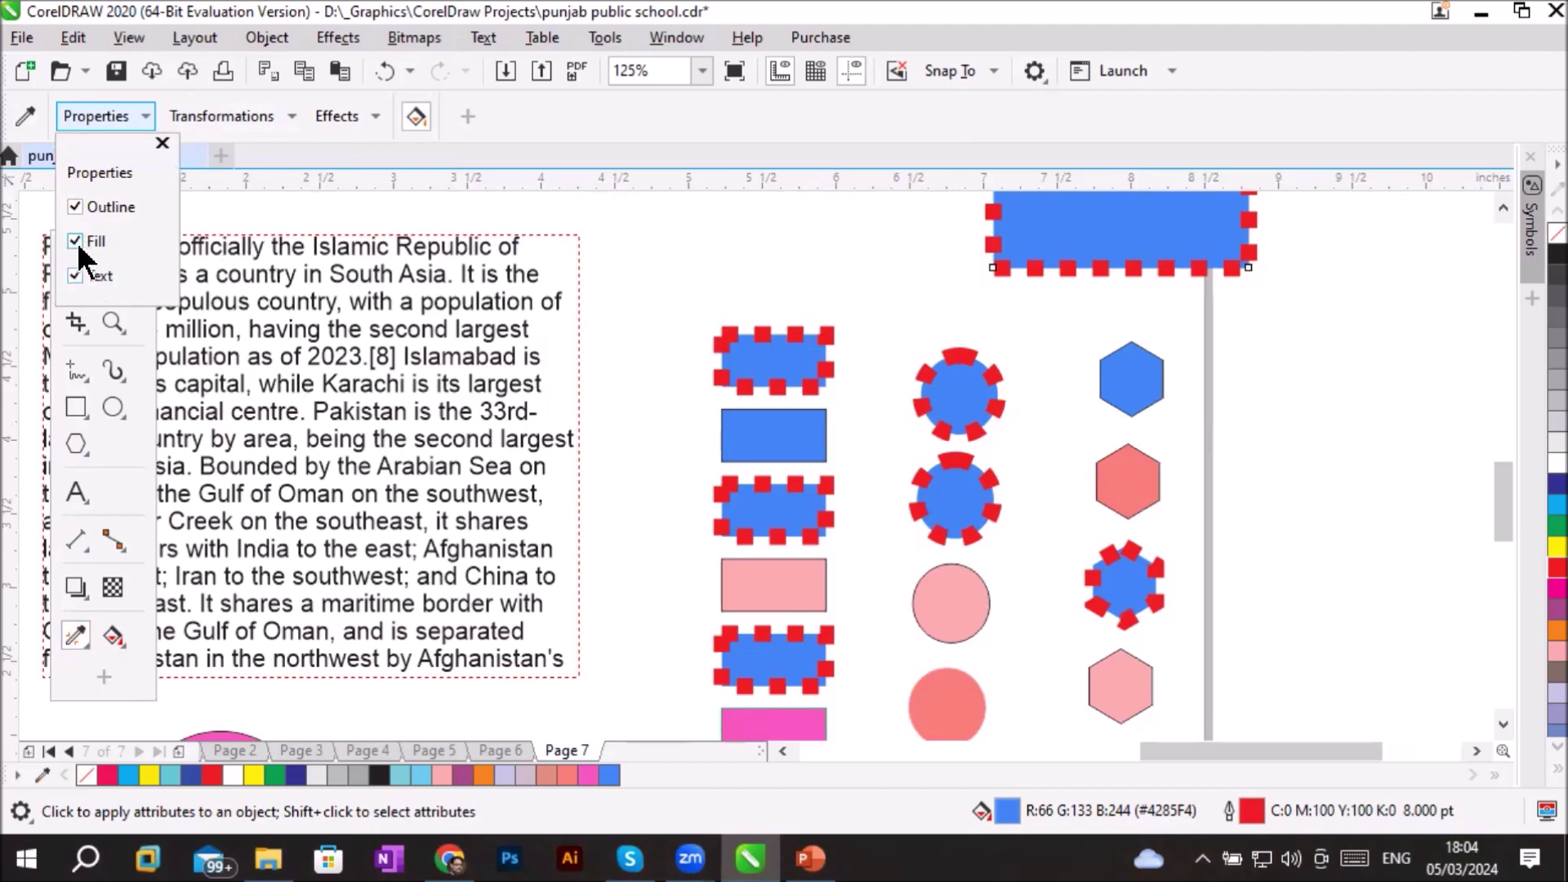
pyautogui.click(103, 114)
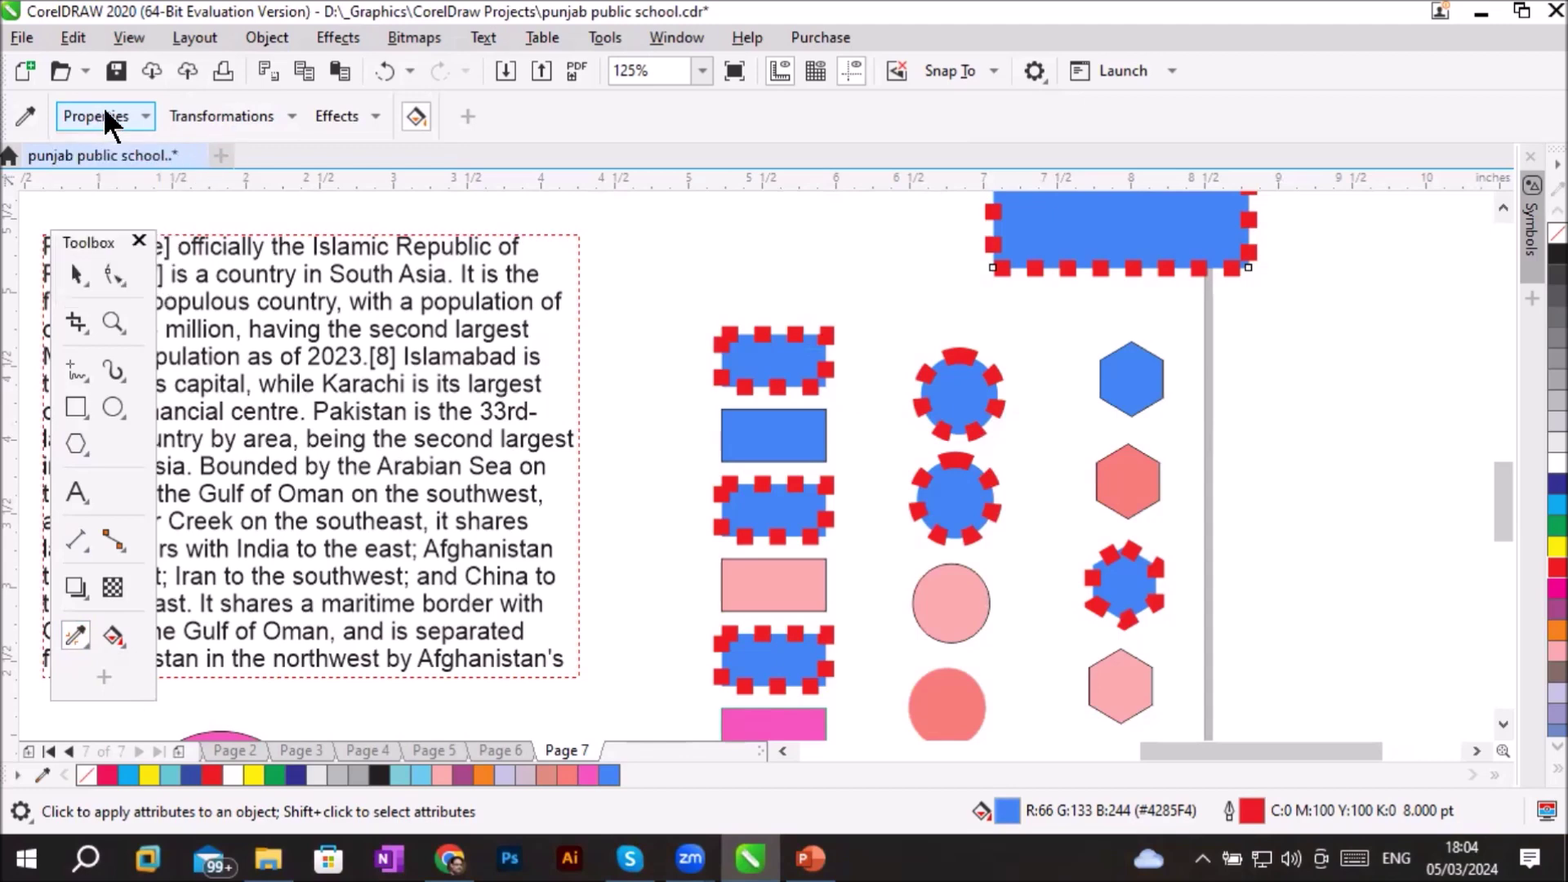
pyautogui.click(286, 115)
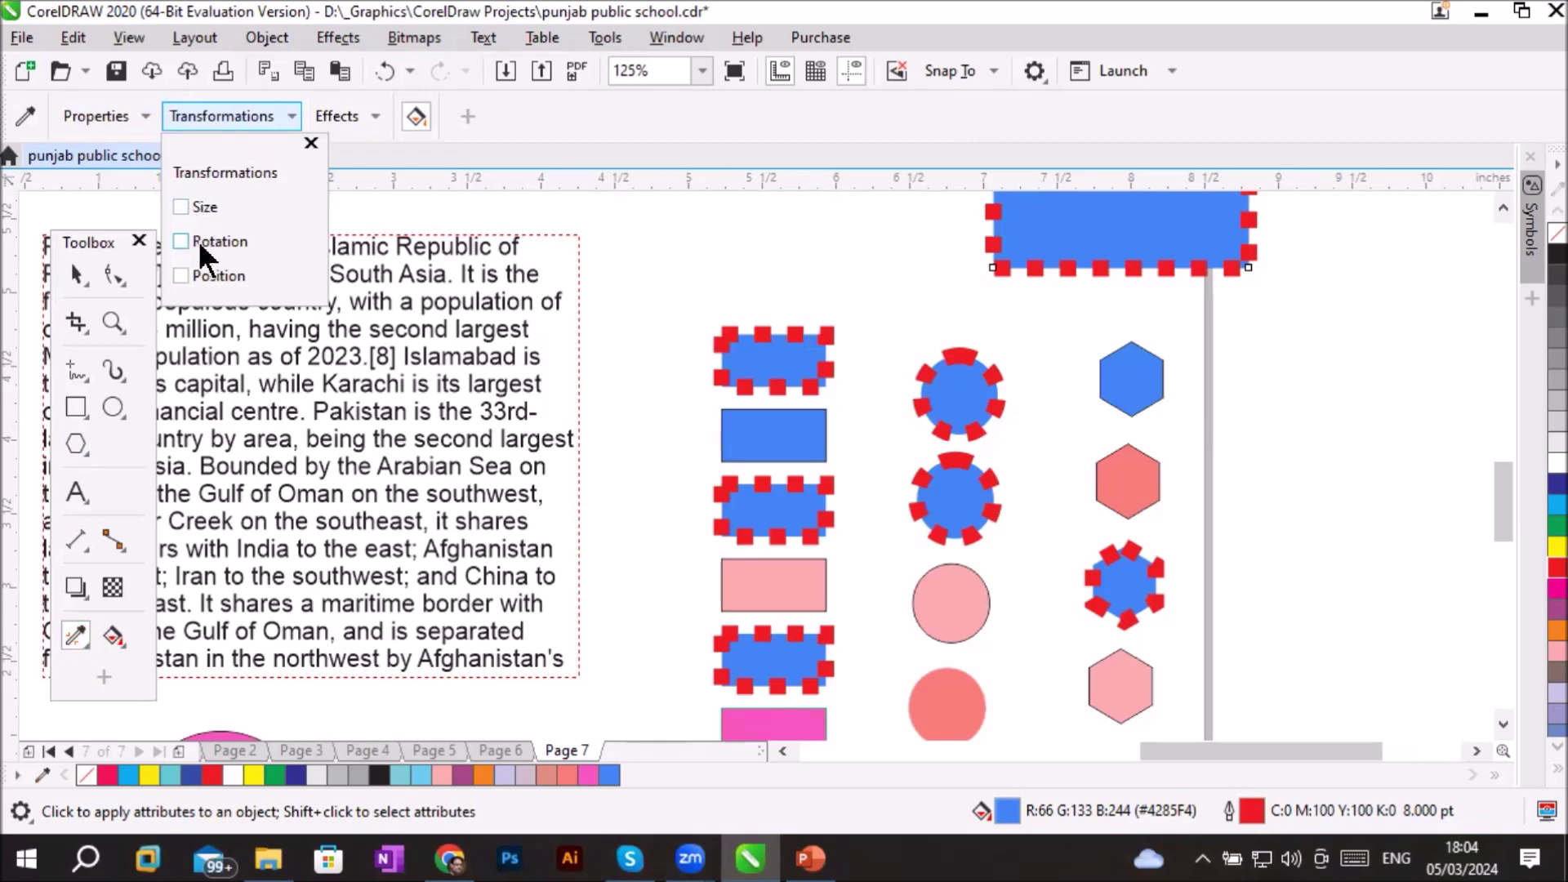
pyautogui.click(225, 121)
pyautogui.click(378, 121)
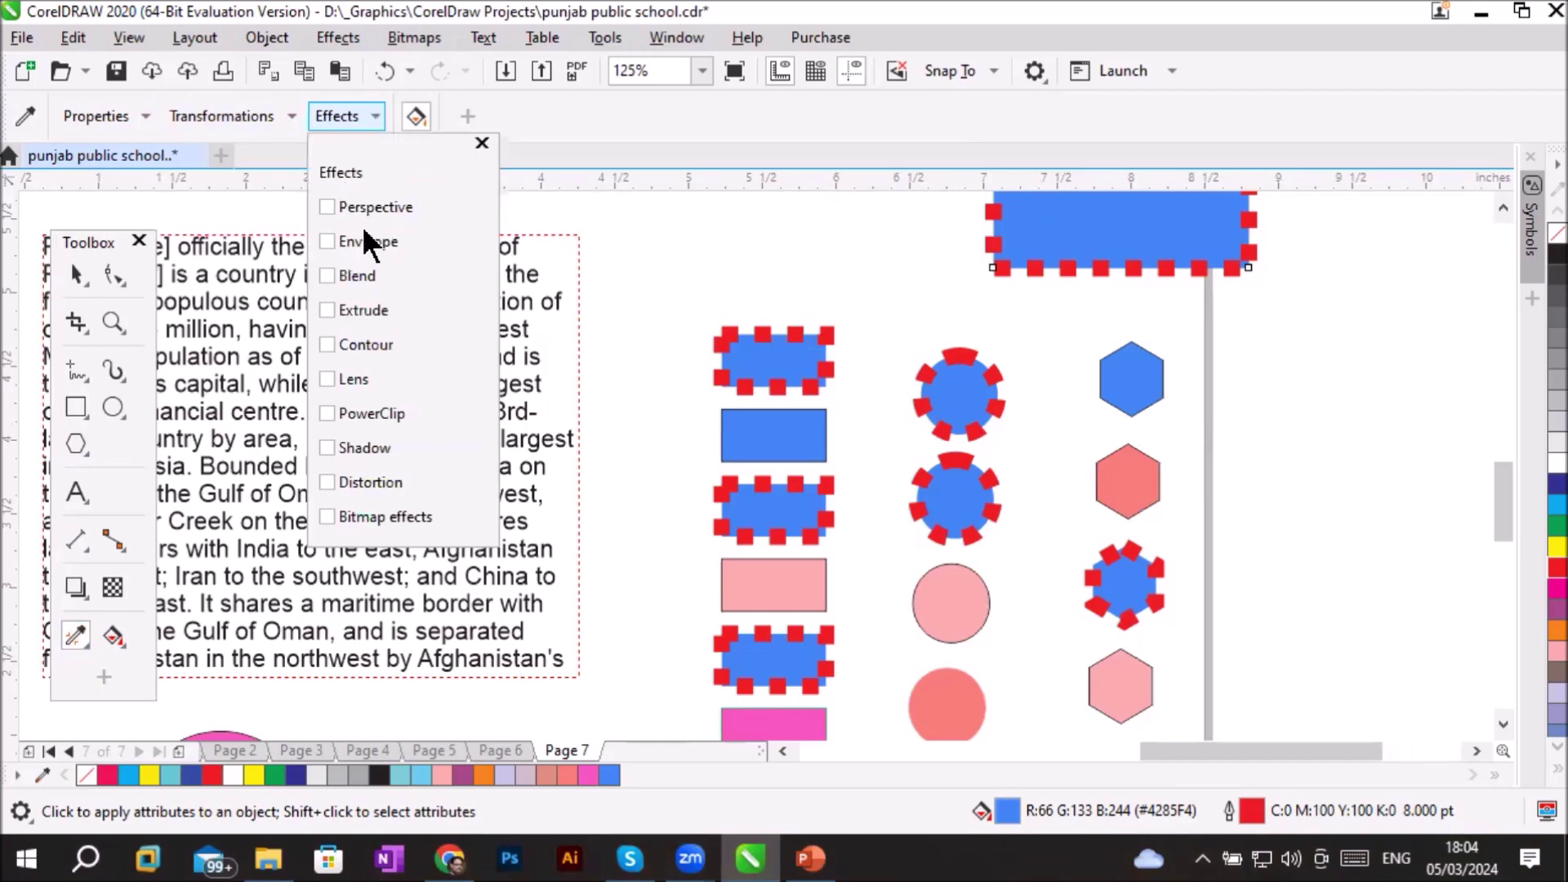
pyautogui.click(482, 143)
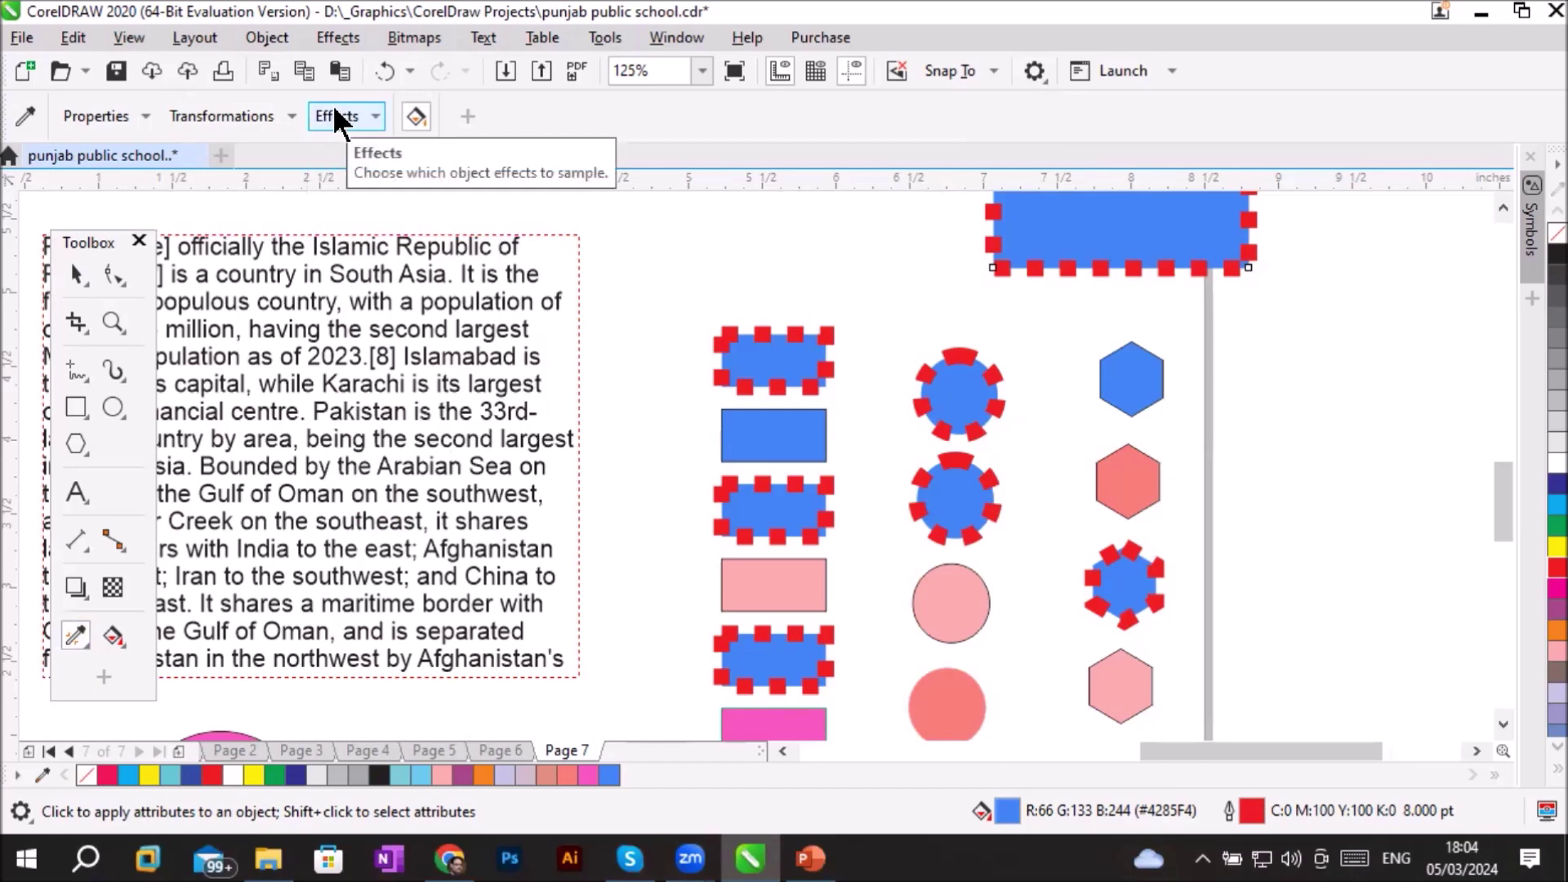
# Look through the program's general list of effects and review the eyedropper's effects, properties and transformations options again
pyautogui.click(356, 39)
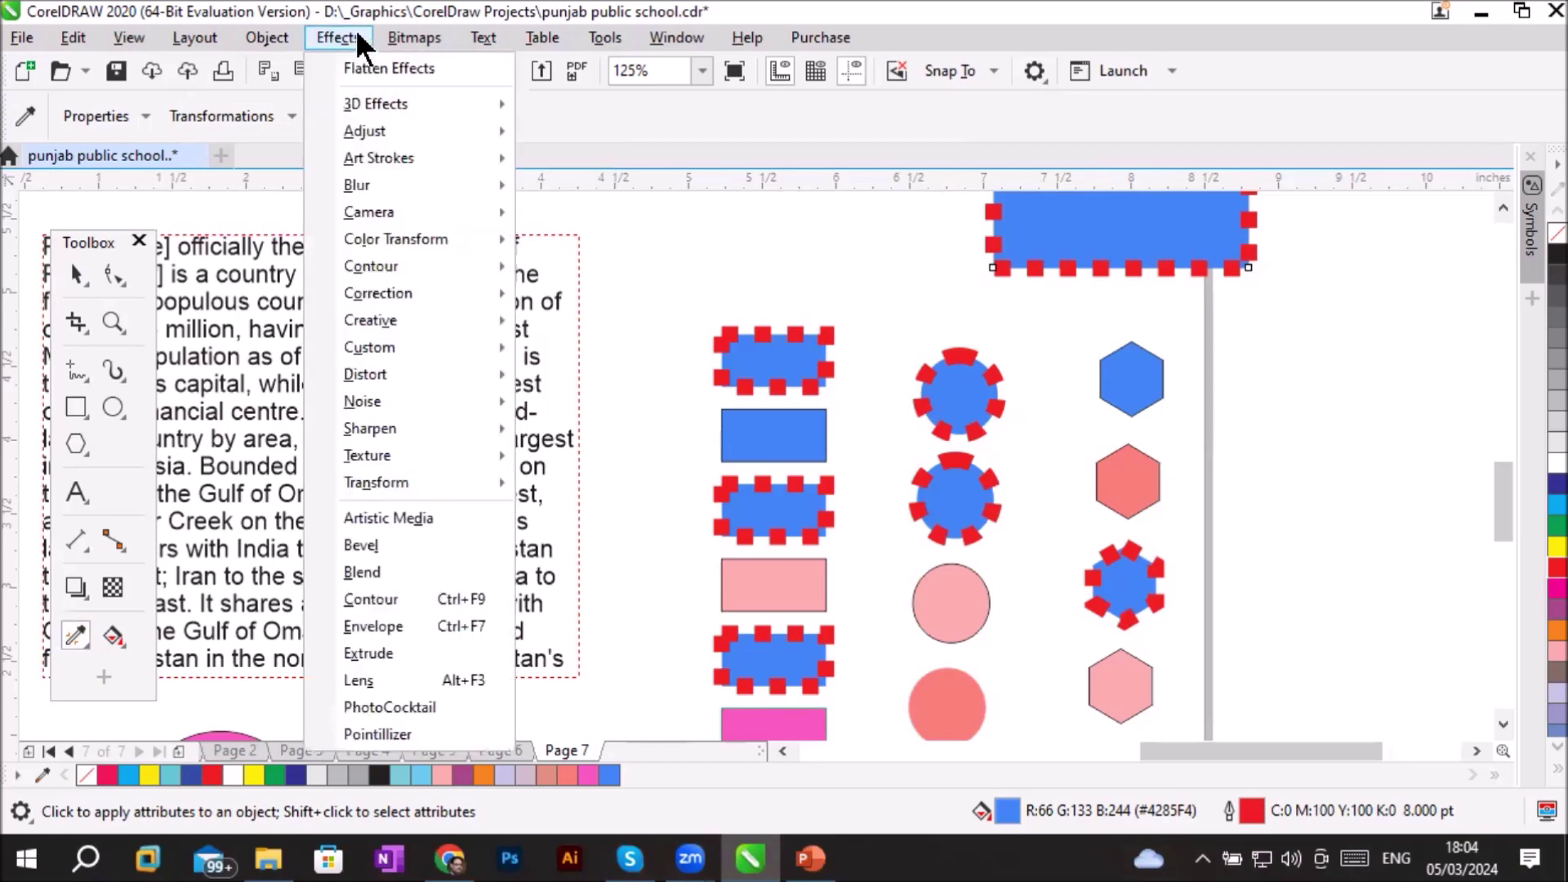
pyautogui.click(357, 37)
pyautogui.click(357, 37)
pyautogui.click(357, 37)
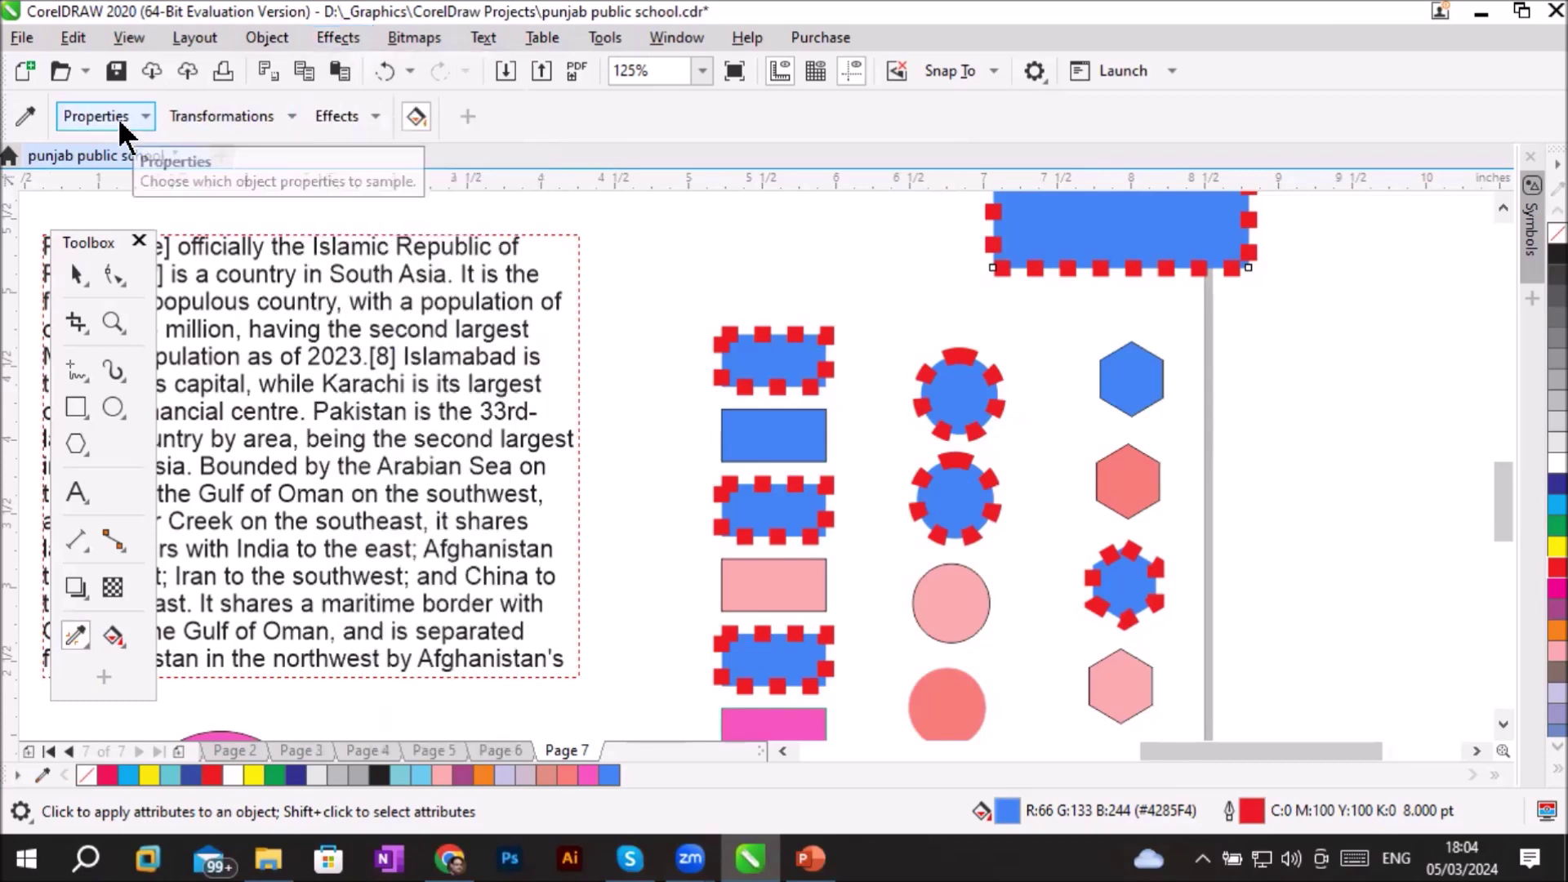
pyautogui.click(373, 111)
pyautogui.click(373, 112)
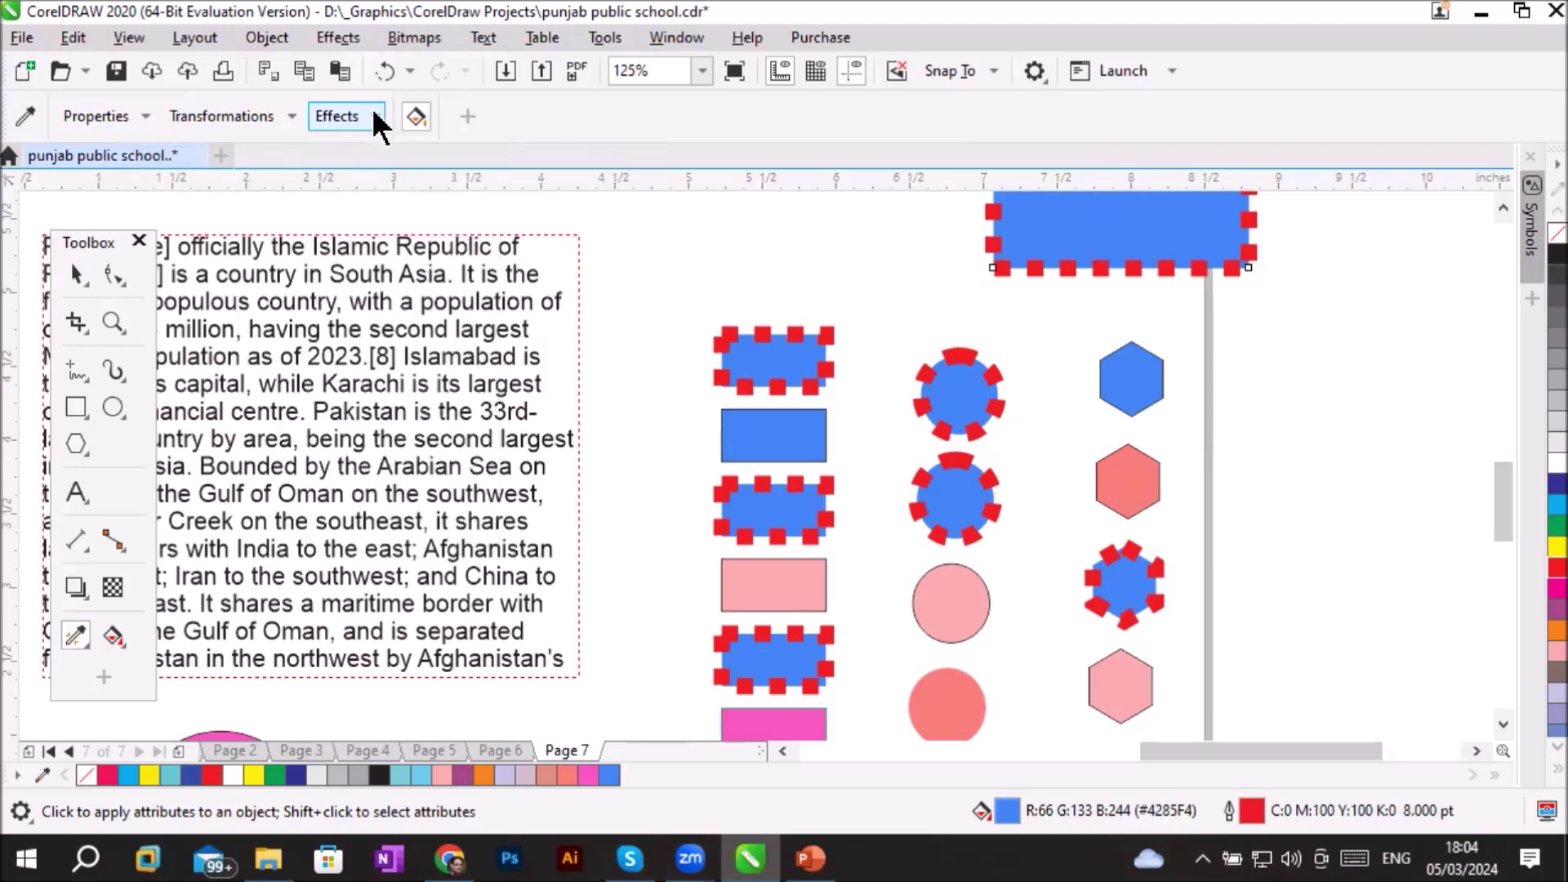
pyautogui.click(146, 117)
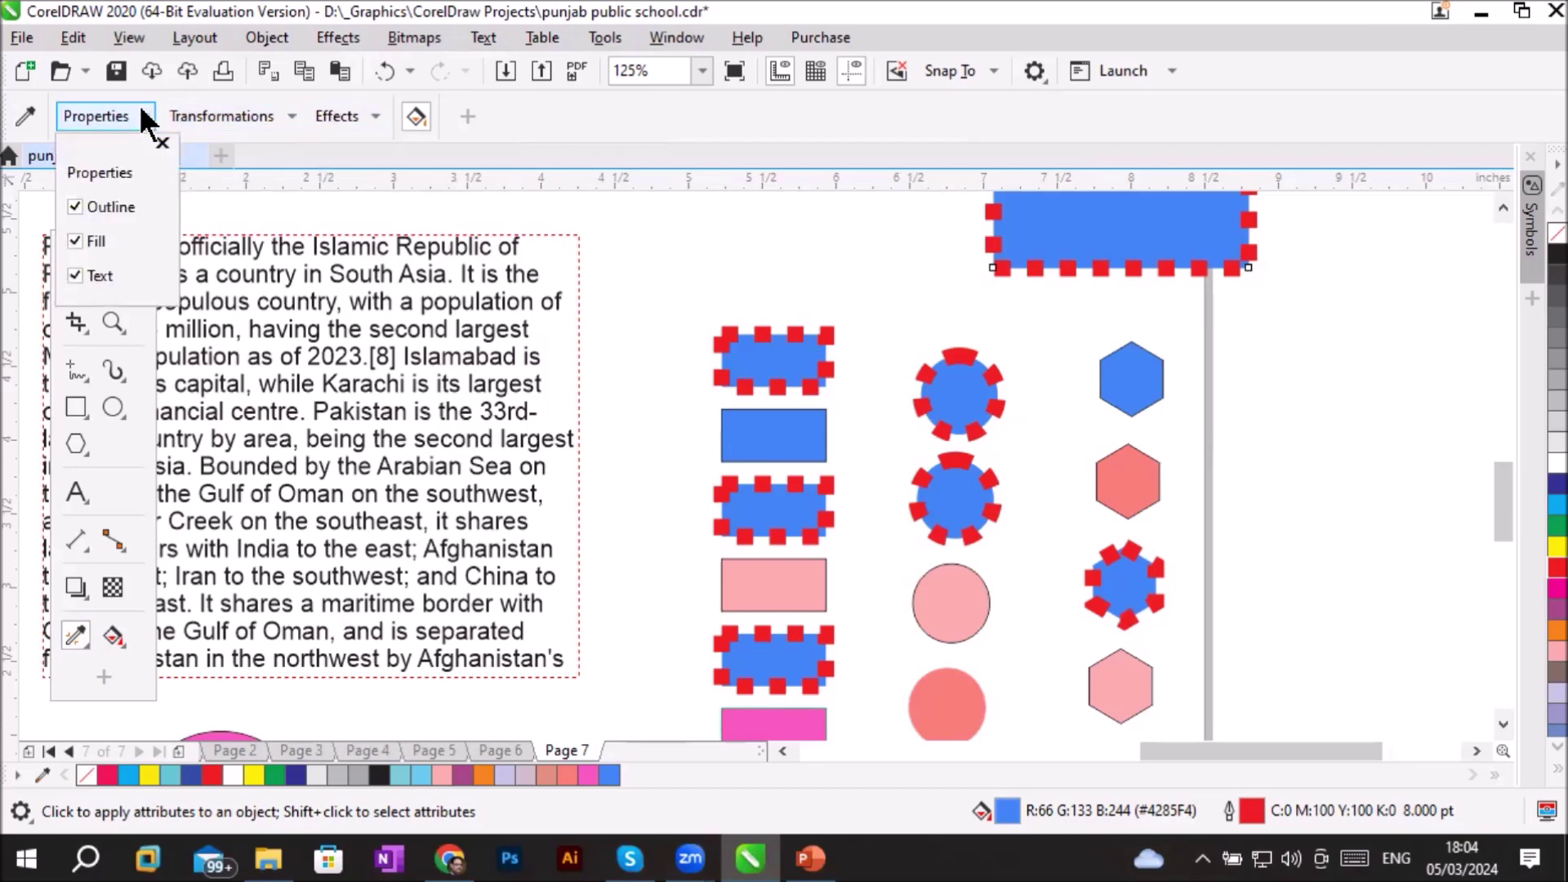
pyautogui.click(145, 118)
pyautogui.click(293, 117)
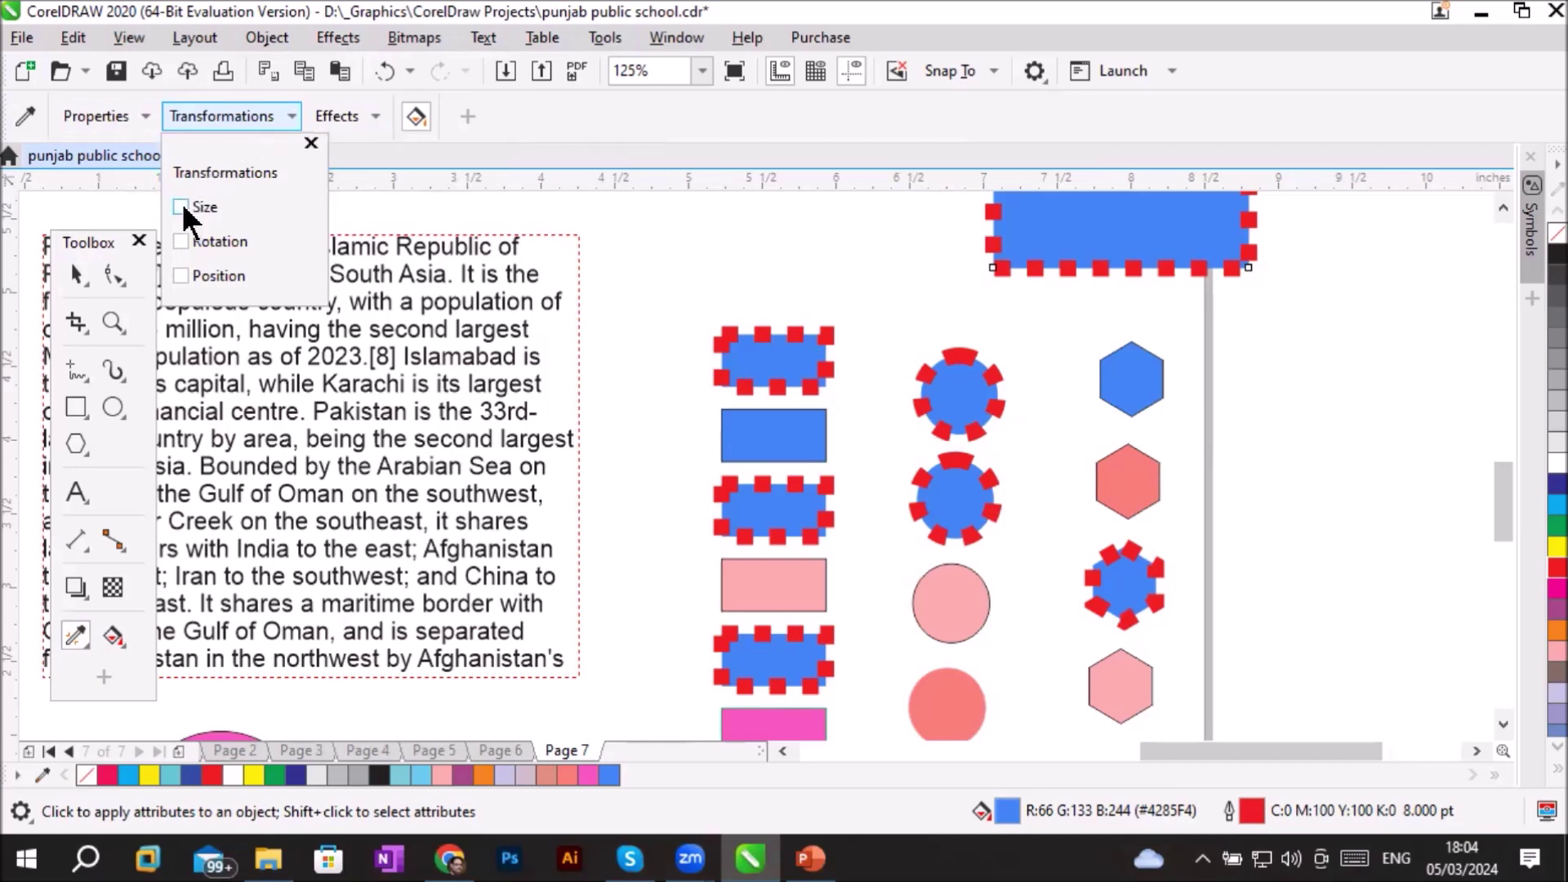
pyautogui.click(101, 113)
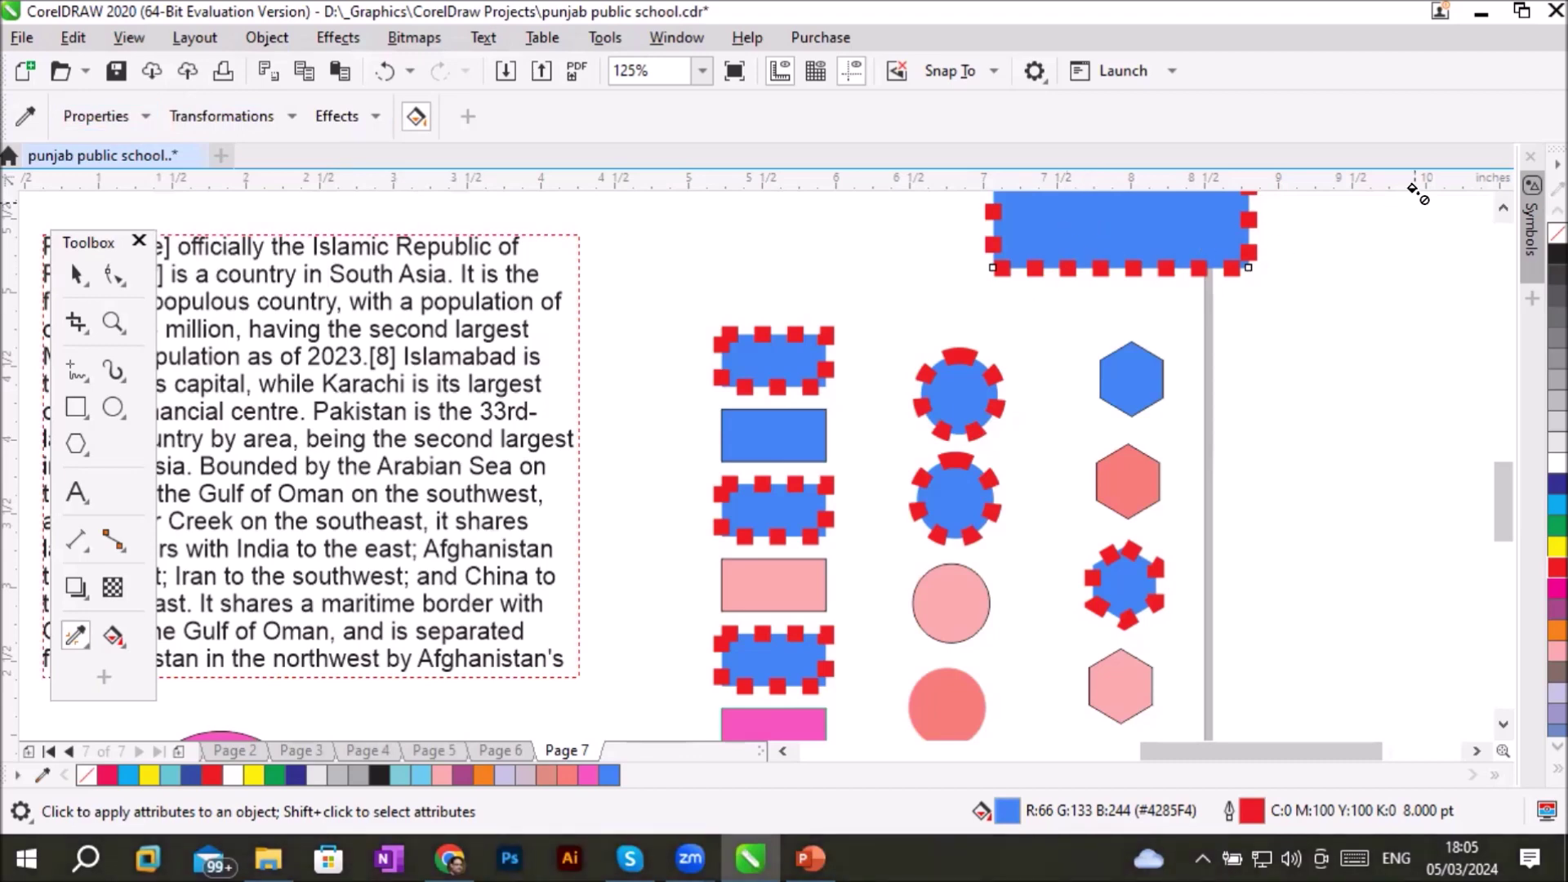
# Draw a five-sided polygon outside the page's right edge and enlarge it proportionally to about 1.45 by 1.74 inches
pyautogui.click(1503, 208)
pyautogui.click(1503, 208)
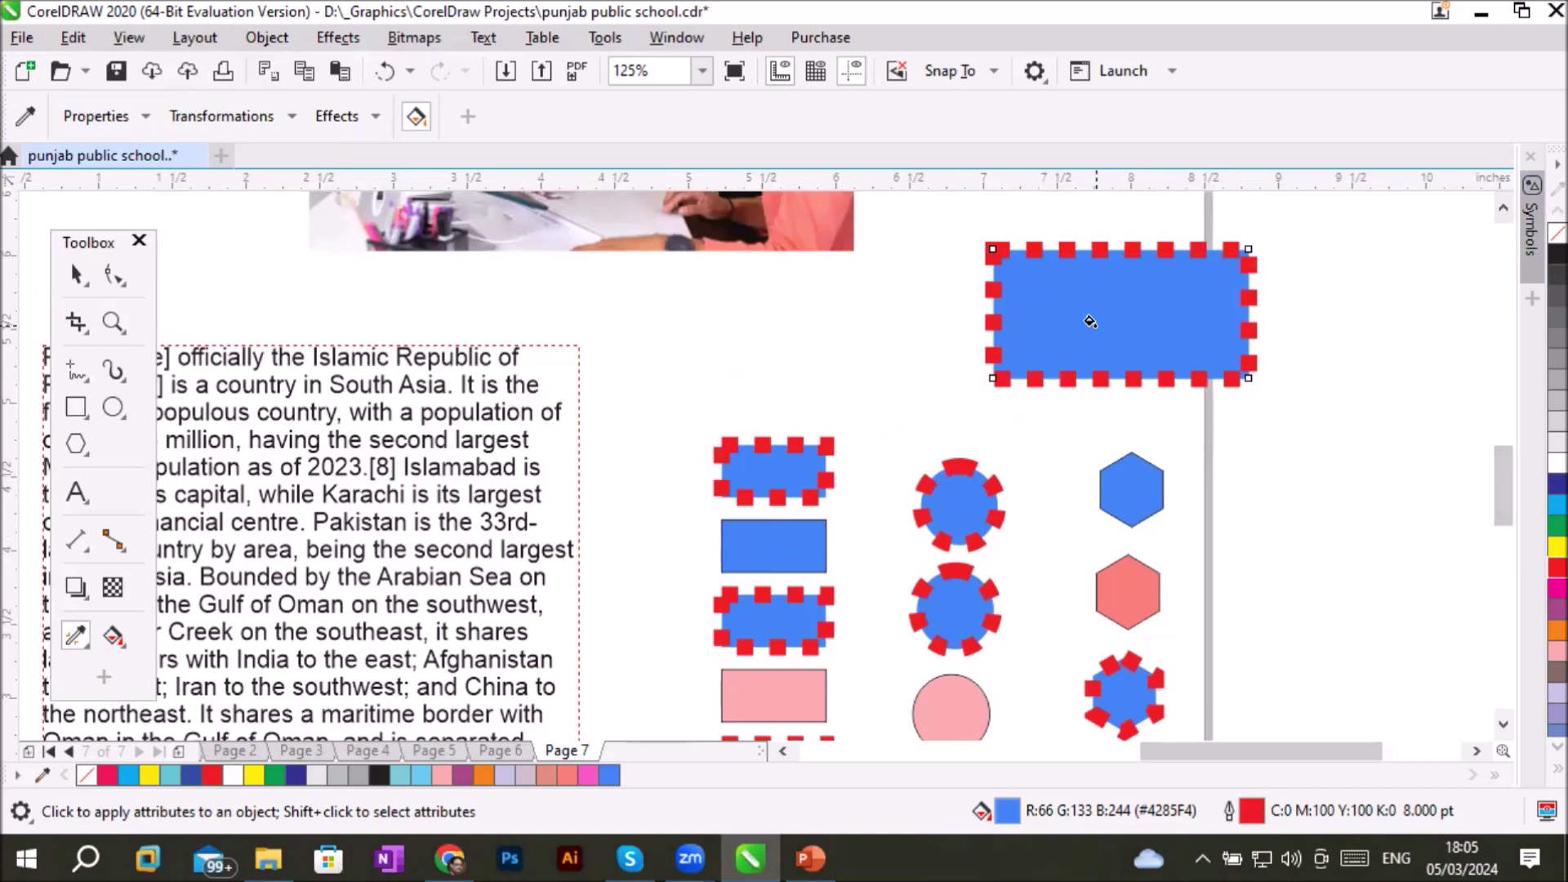
pyautogui.click(75, 444)
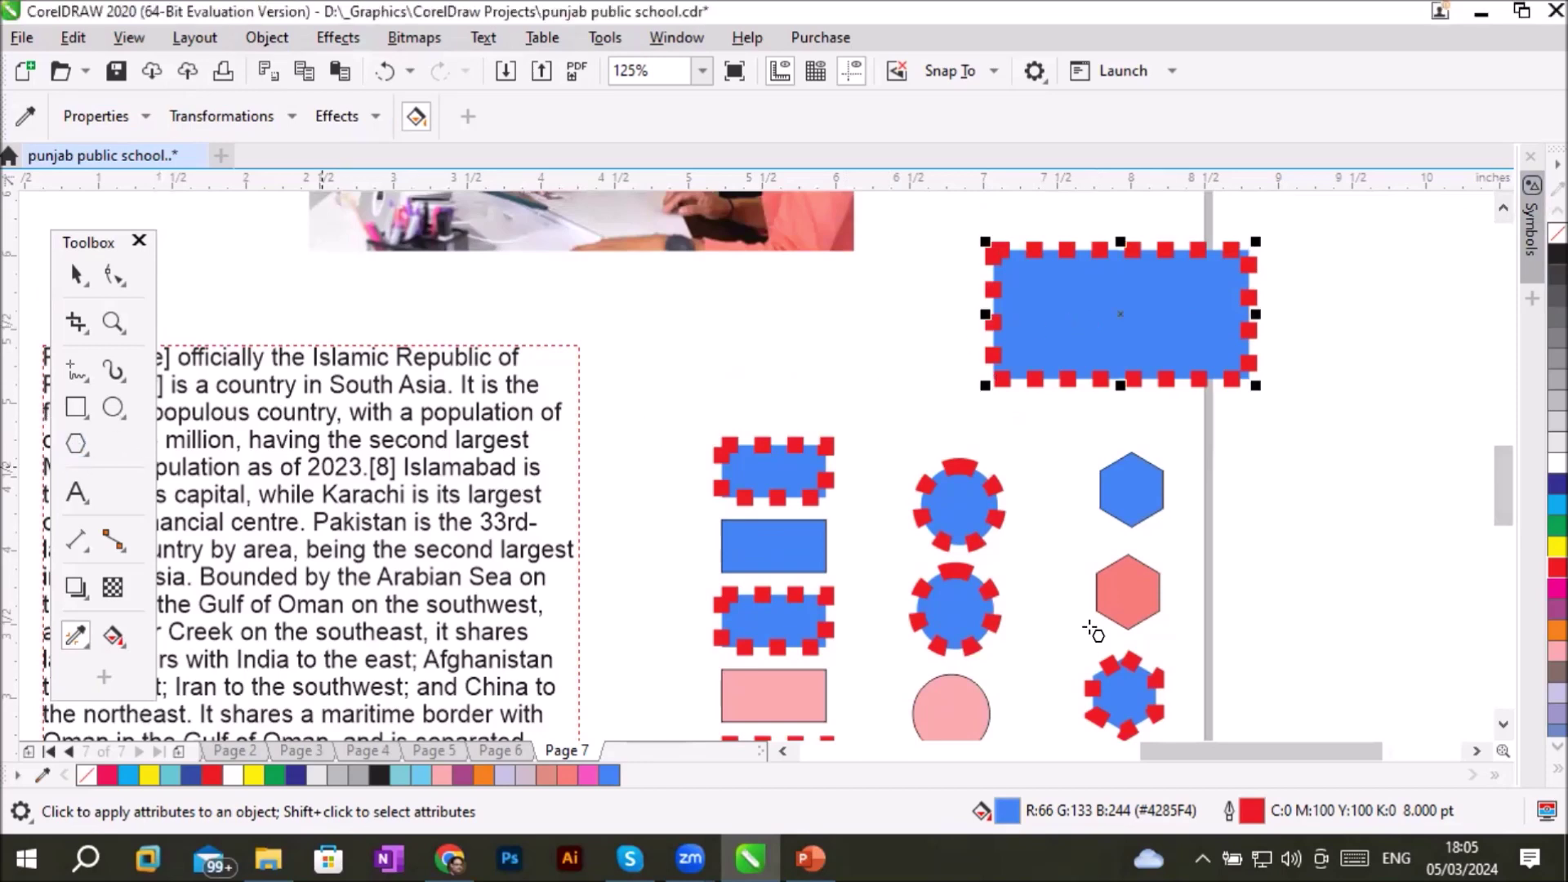
pyautogui.moveTo(1282, 539); pyautogui.dragTo(1373, 645)
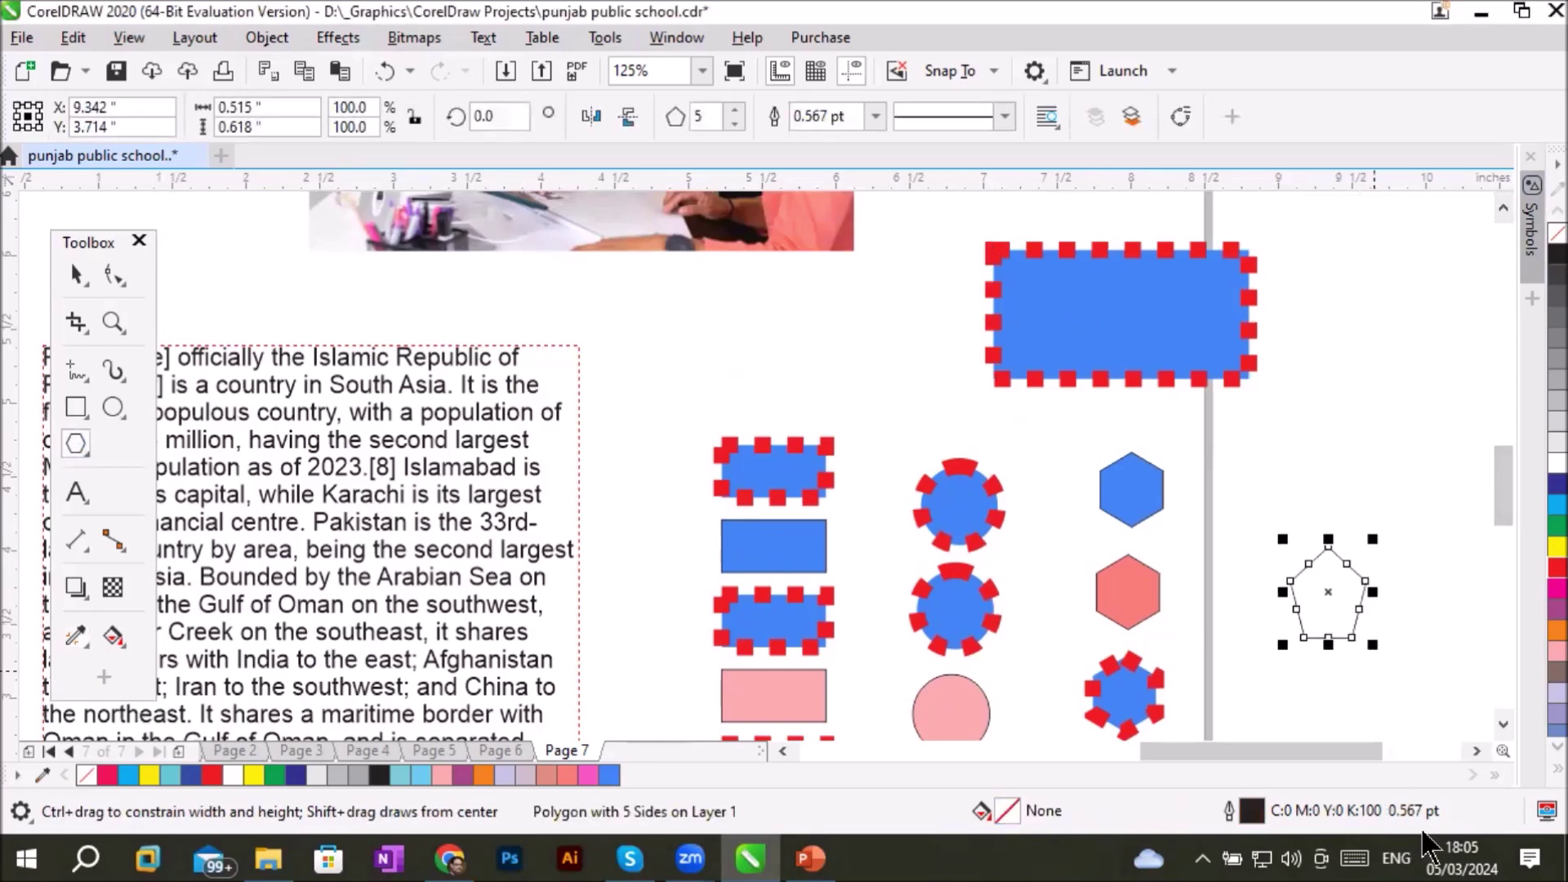
pyautogui.moveTo(1372, 644); pyautogui.dragTo(1433, 662)
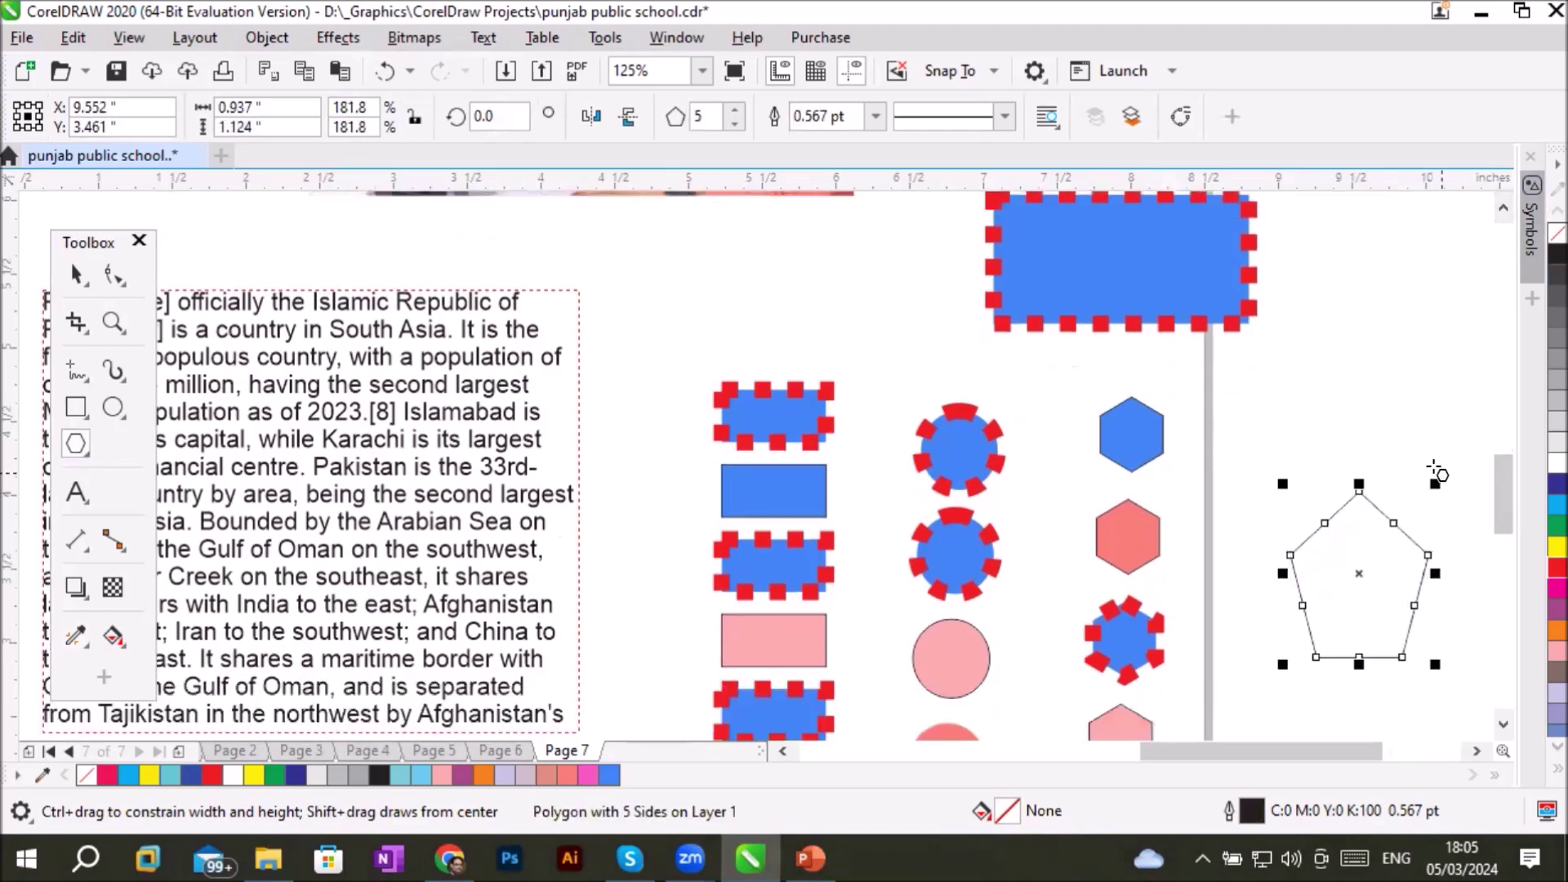
pyautogui.moveTo(1433, 482); pyautogui.dragTo(1414, 432)
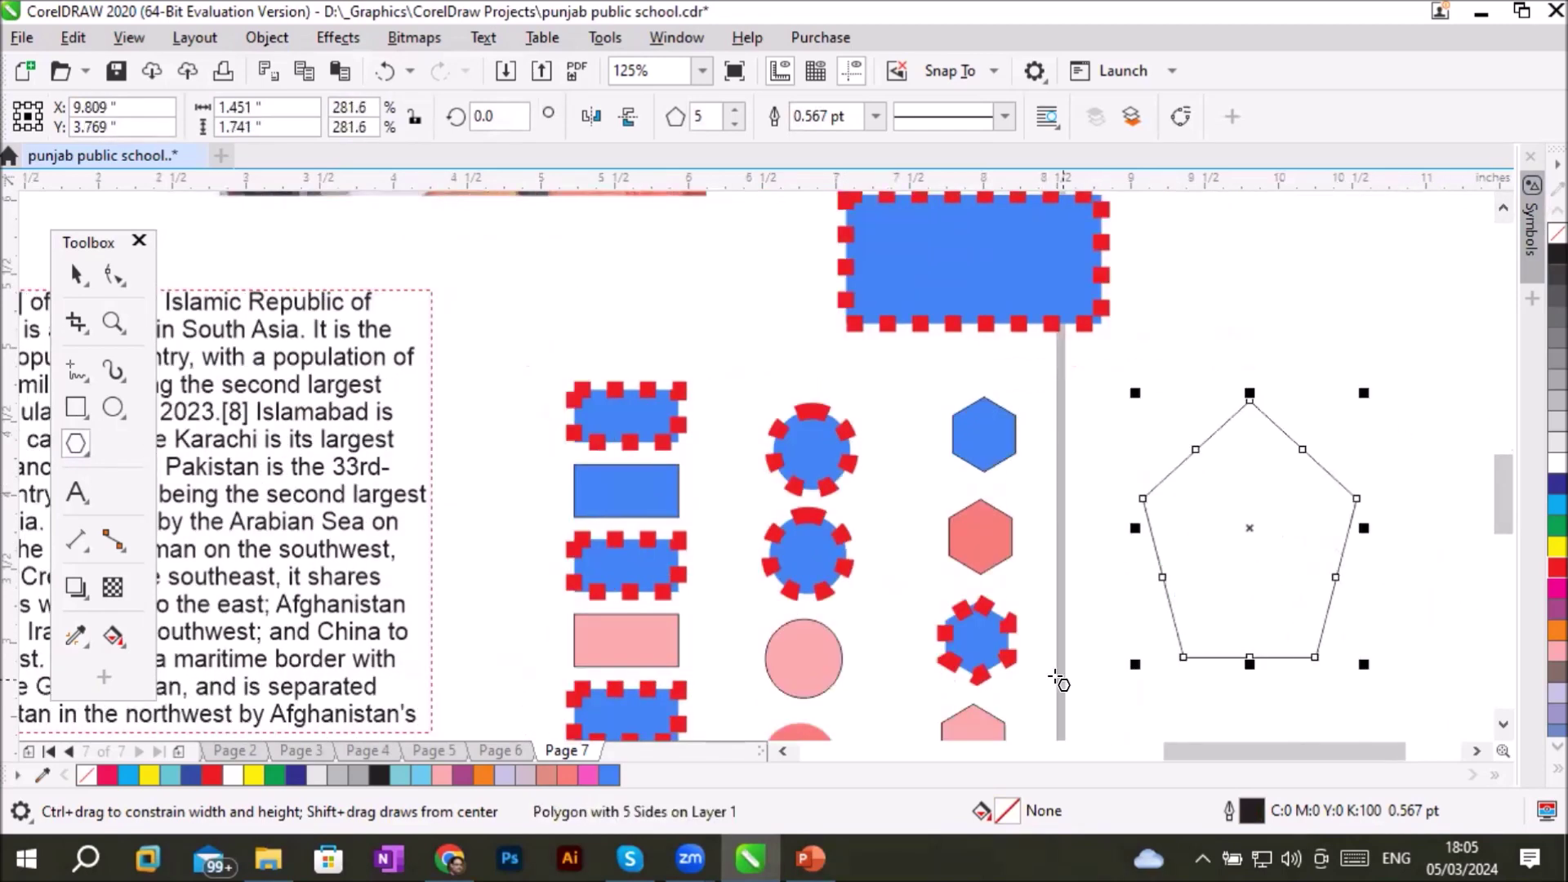
pyautogui.click(1503, 206)
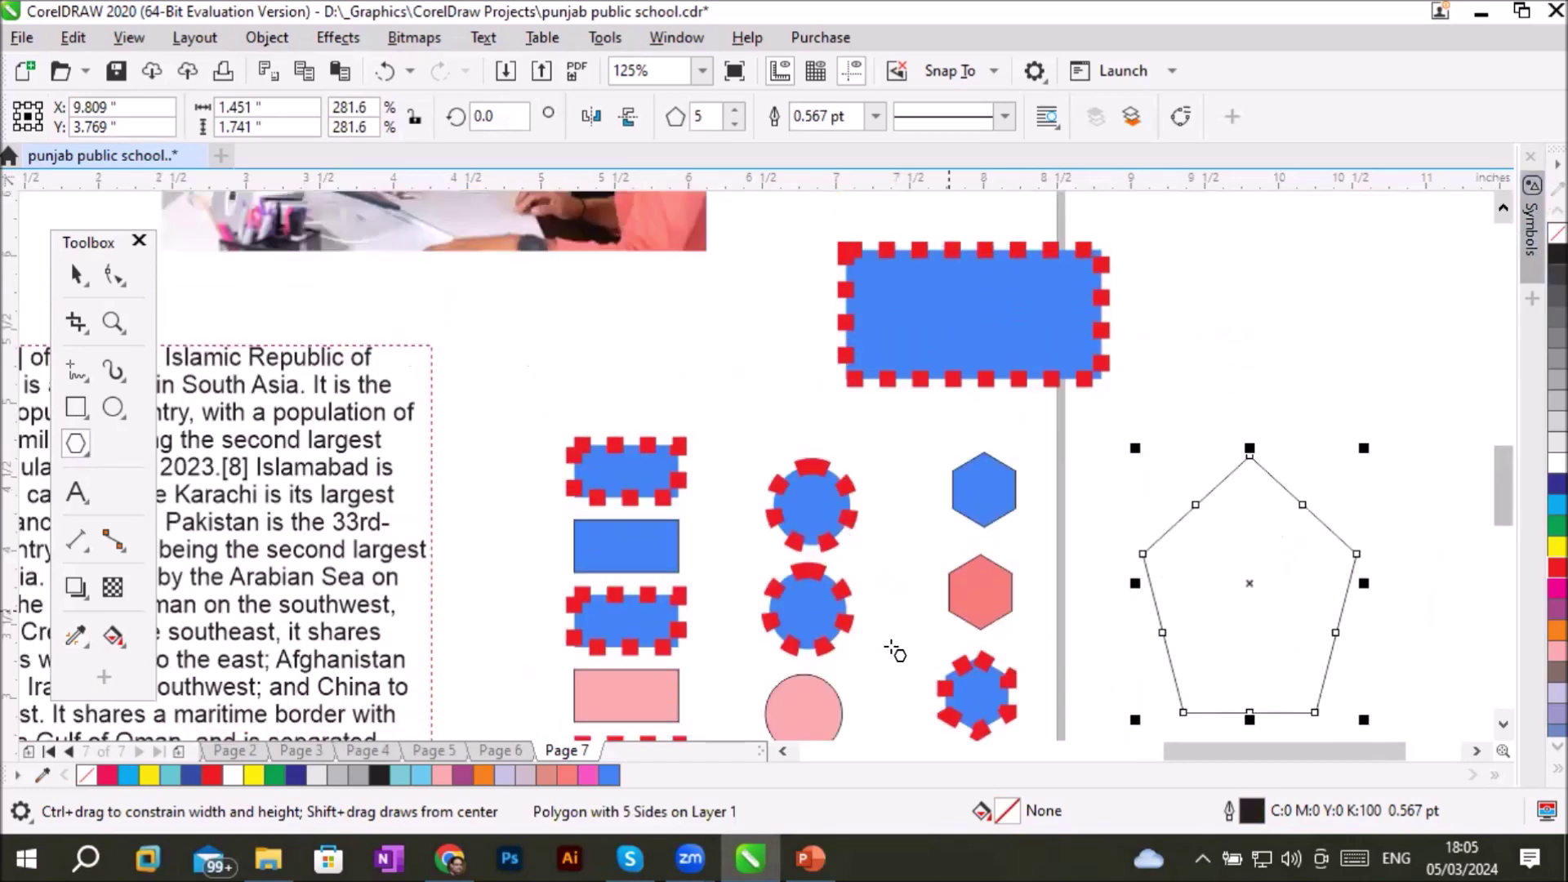
# Reactivate the Attributes Eyedropper and include Size among the transformations it samples
pyautogui.click(76, 636)
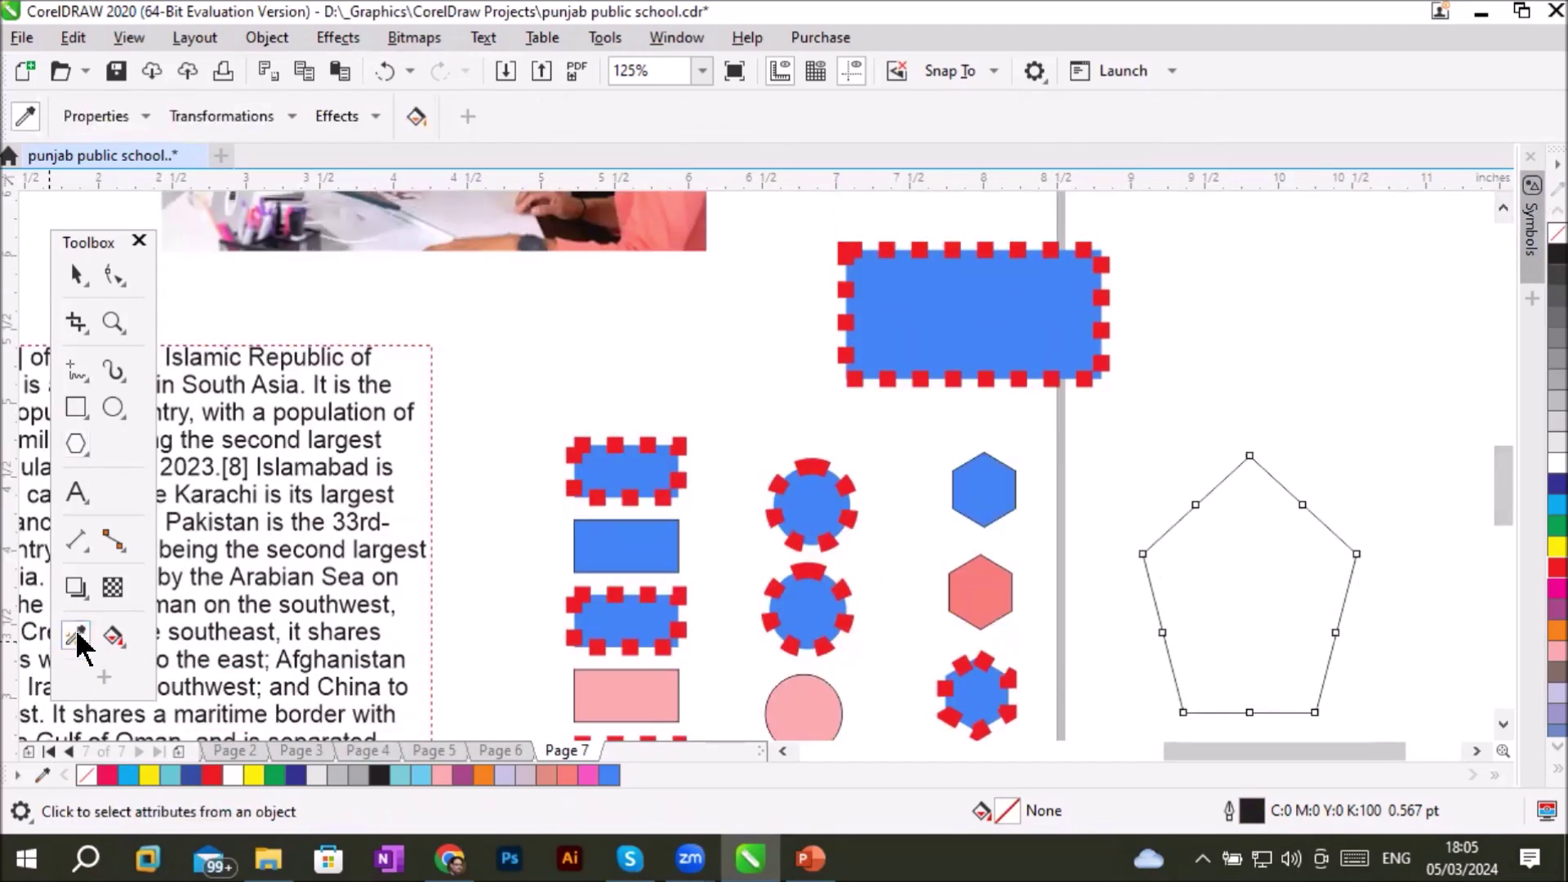
pyautogui.click(83, 642)
pyautogui.click(77, 637)
pyautogui.click(291, 119)
pyautogui.click(181, 207)
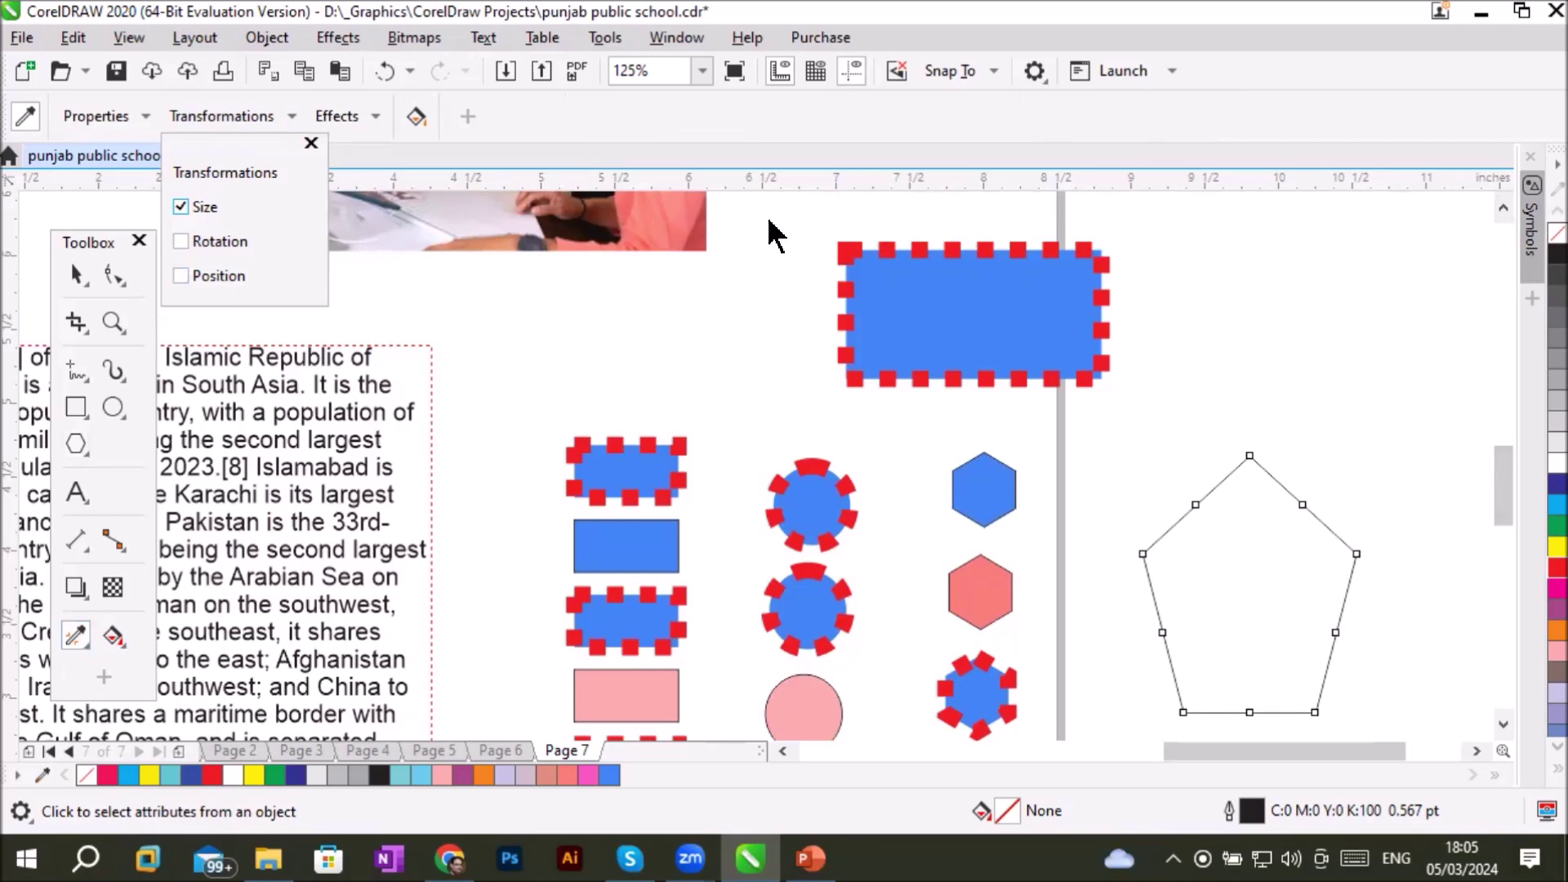
# Sample the large blue rectangle's outline, fill and size, and apply them to the pentagon, top small rectangle, salmon hexagon and pink circle
pyautogui.click(950, 268)
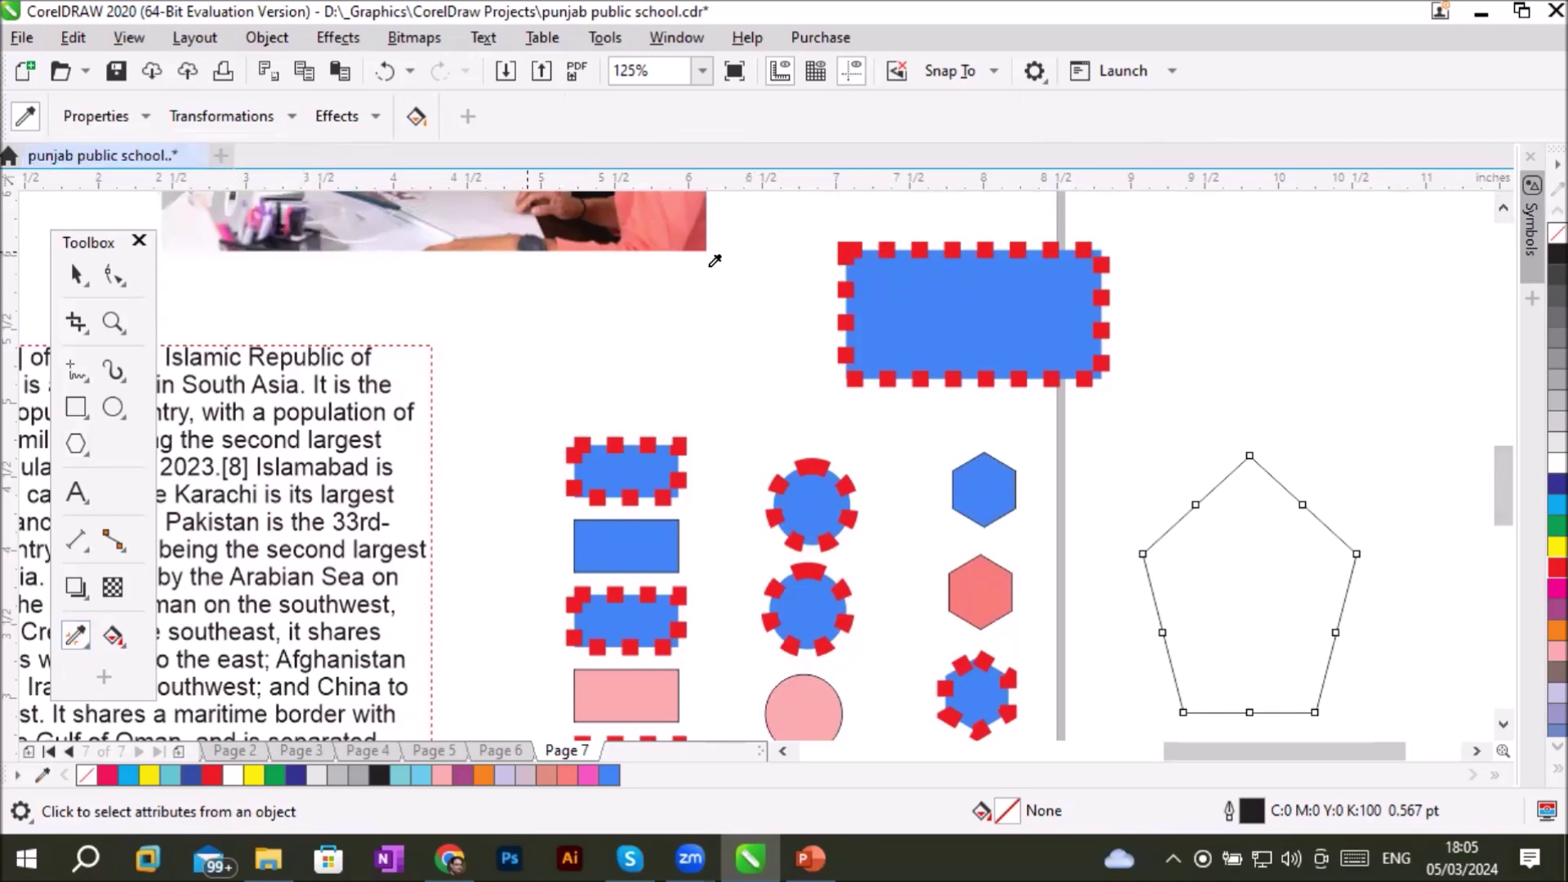
pyautogui.click(977, 285)
pyautogui.click(1222, 549)
pyautogui.click(625, 471)
pyautogui.click(988, 586)
pyautogui.click(799, 708)
pyautogui.click(1503, 723)
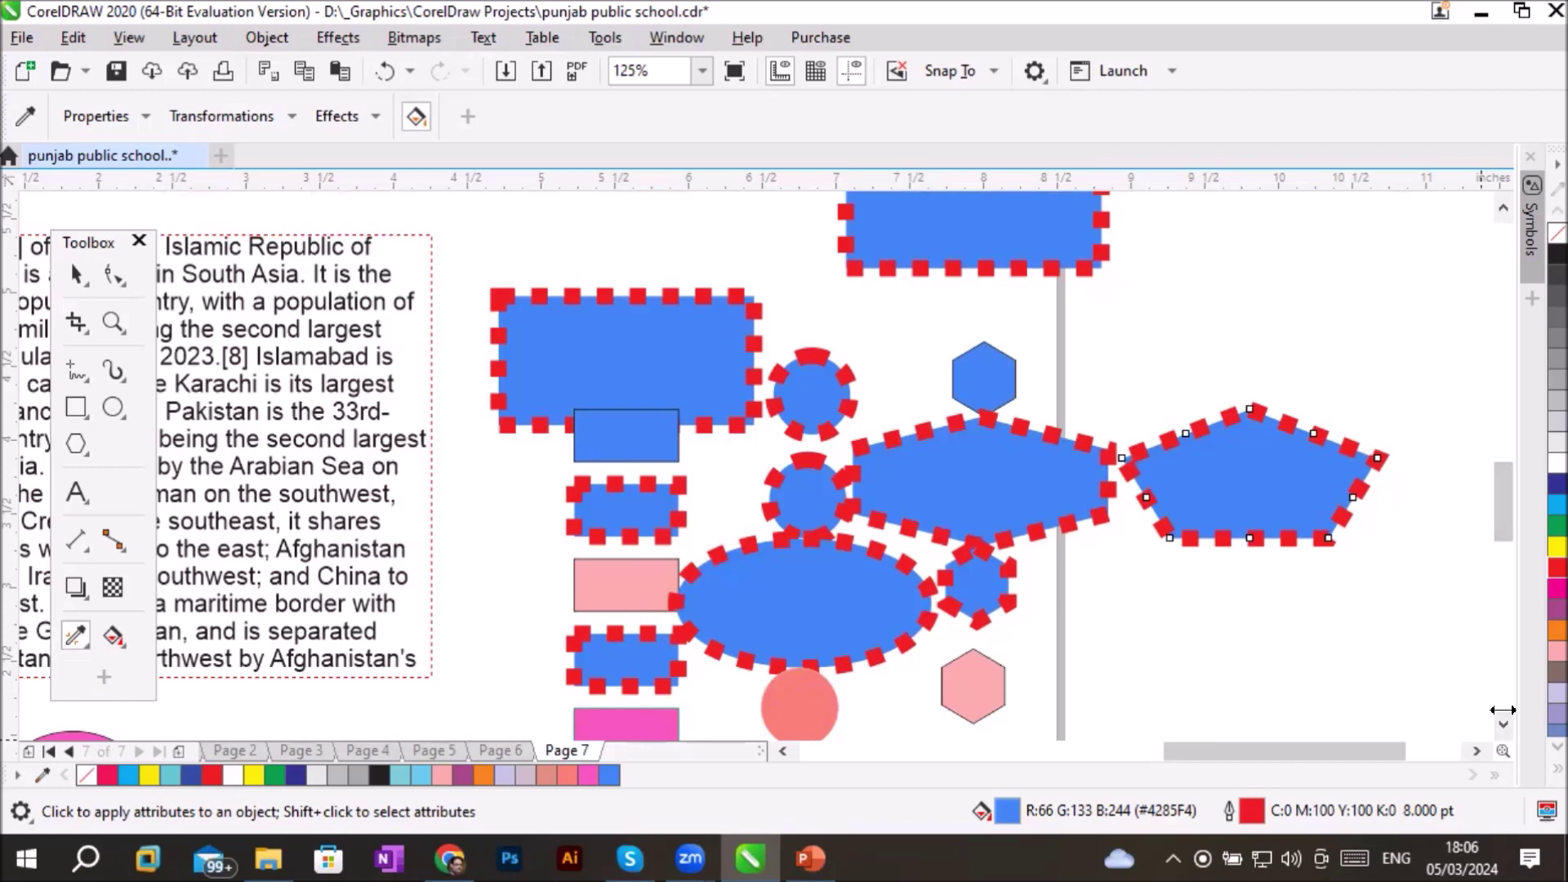
# Undo the attribute changes applied to the pentagon, small rectangle, hexagon and circle
pyautogui.hotkey('ctrl', 'z')
pyautogui.hotkey('ctrl', 'z')
pyautogui.hotkey('ctrl', 'z')
pyautogui.hotkey('ctrl', 'z')
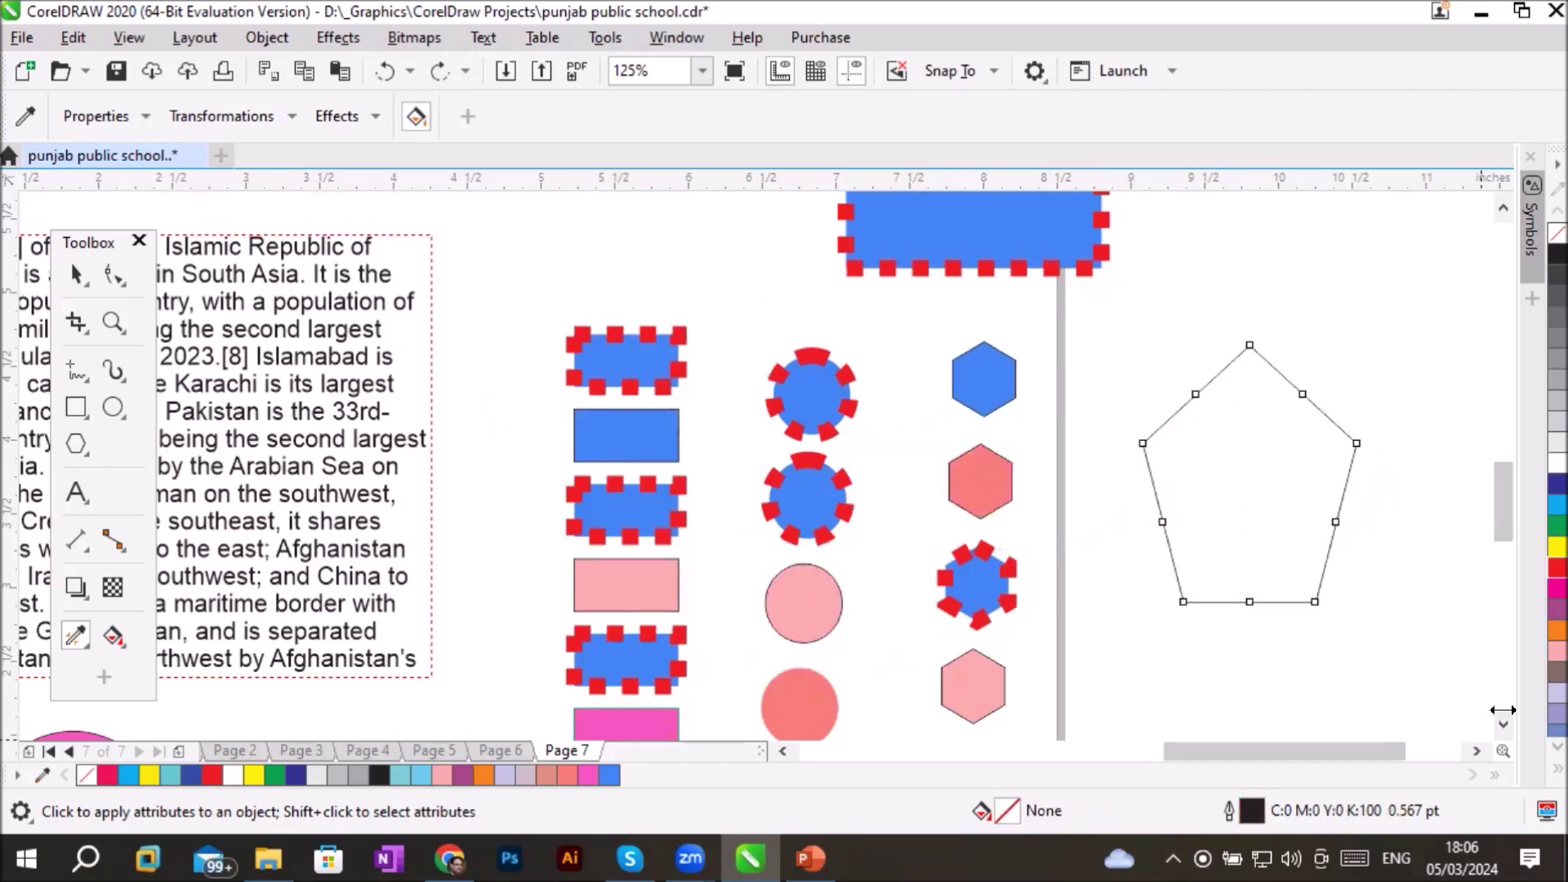
pyautogui.click(1503, 207)
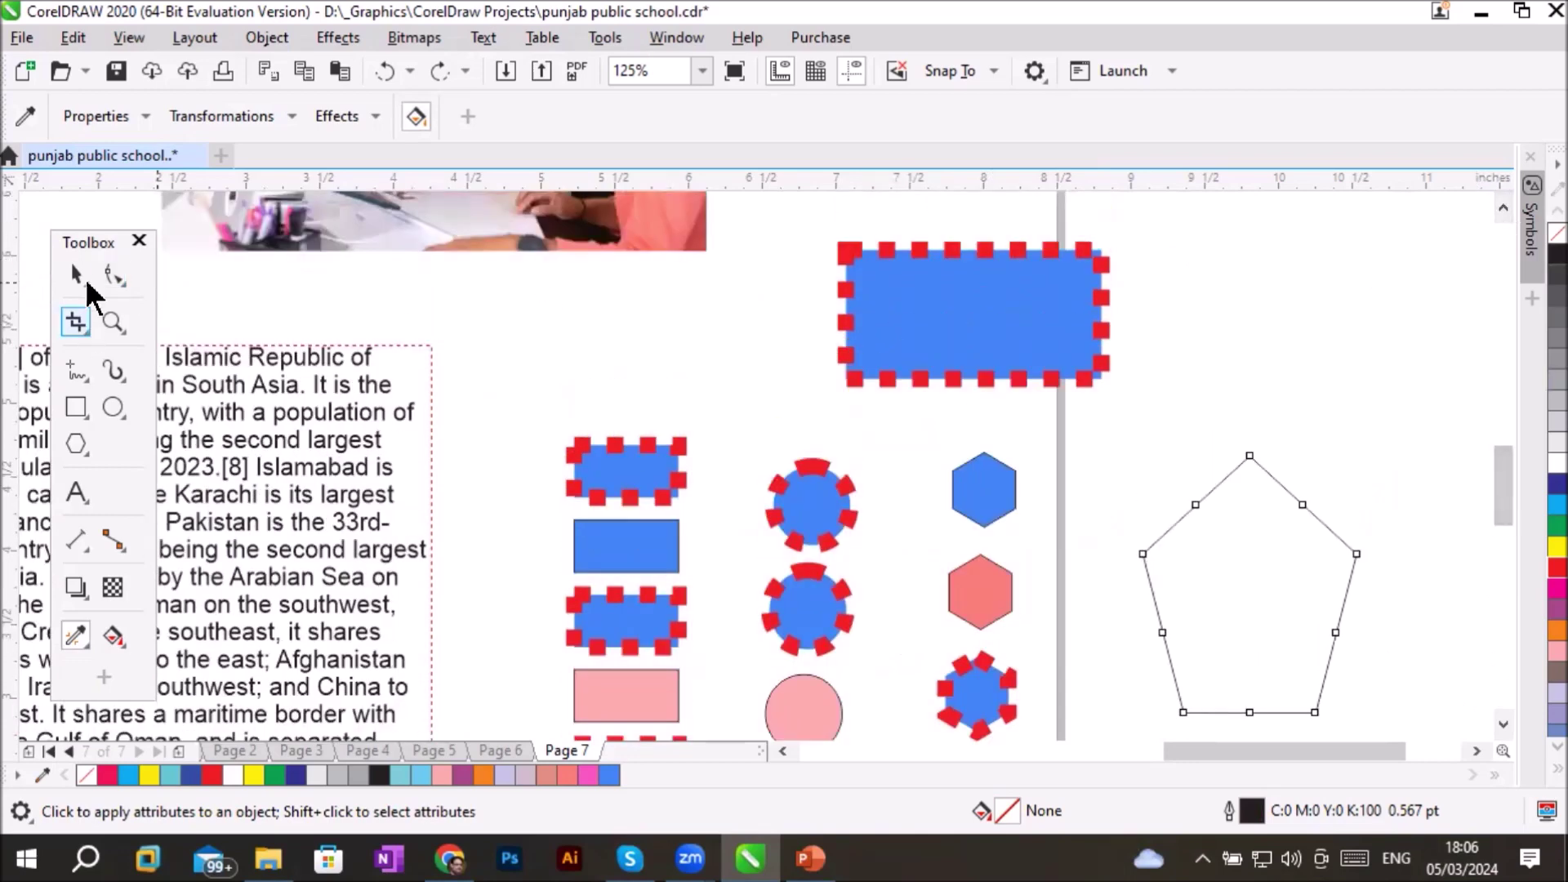
# Rotate the large blue rectangle to about 320.7 degrees and skew it horizontally into a slanted parallelogram
pyautogui.click(76, 274)
pyautogui.click(935, 313)
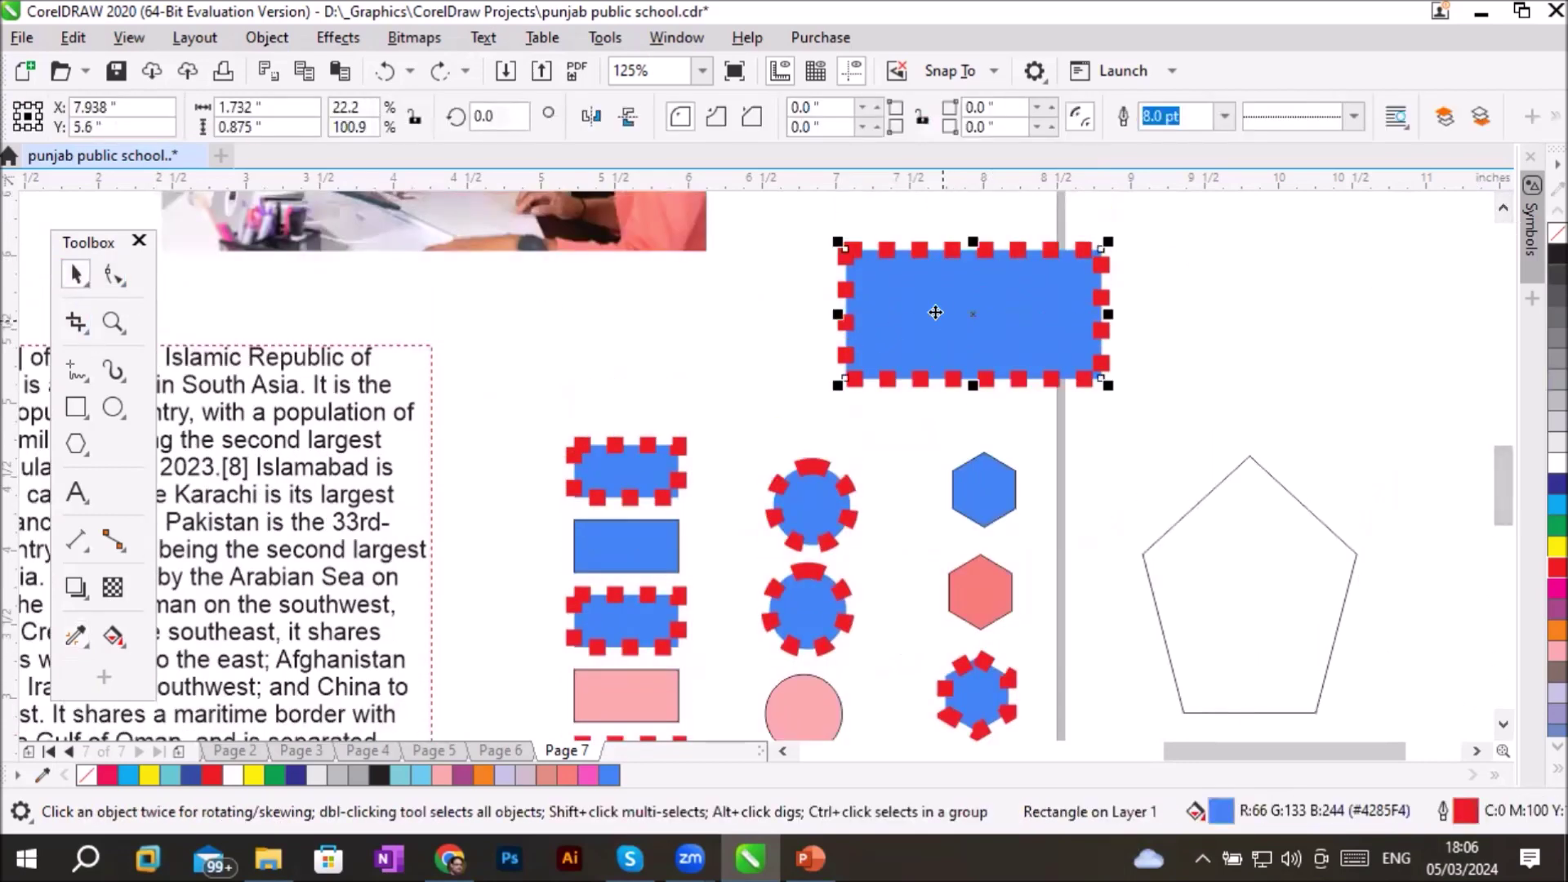
pyautogui.click(935, 313)
pyautogui.moveTo(1110, 235); pyautogui.dragTo(1186, 497)
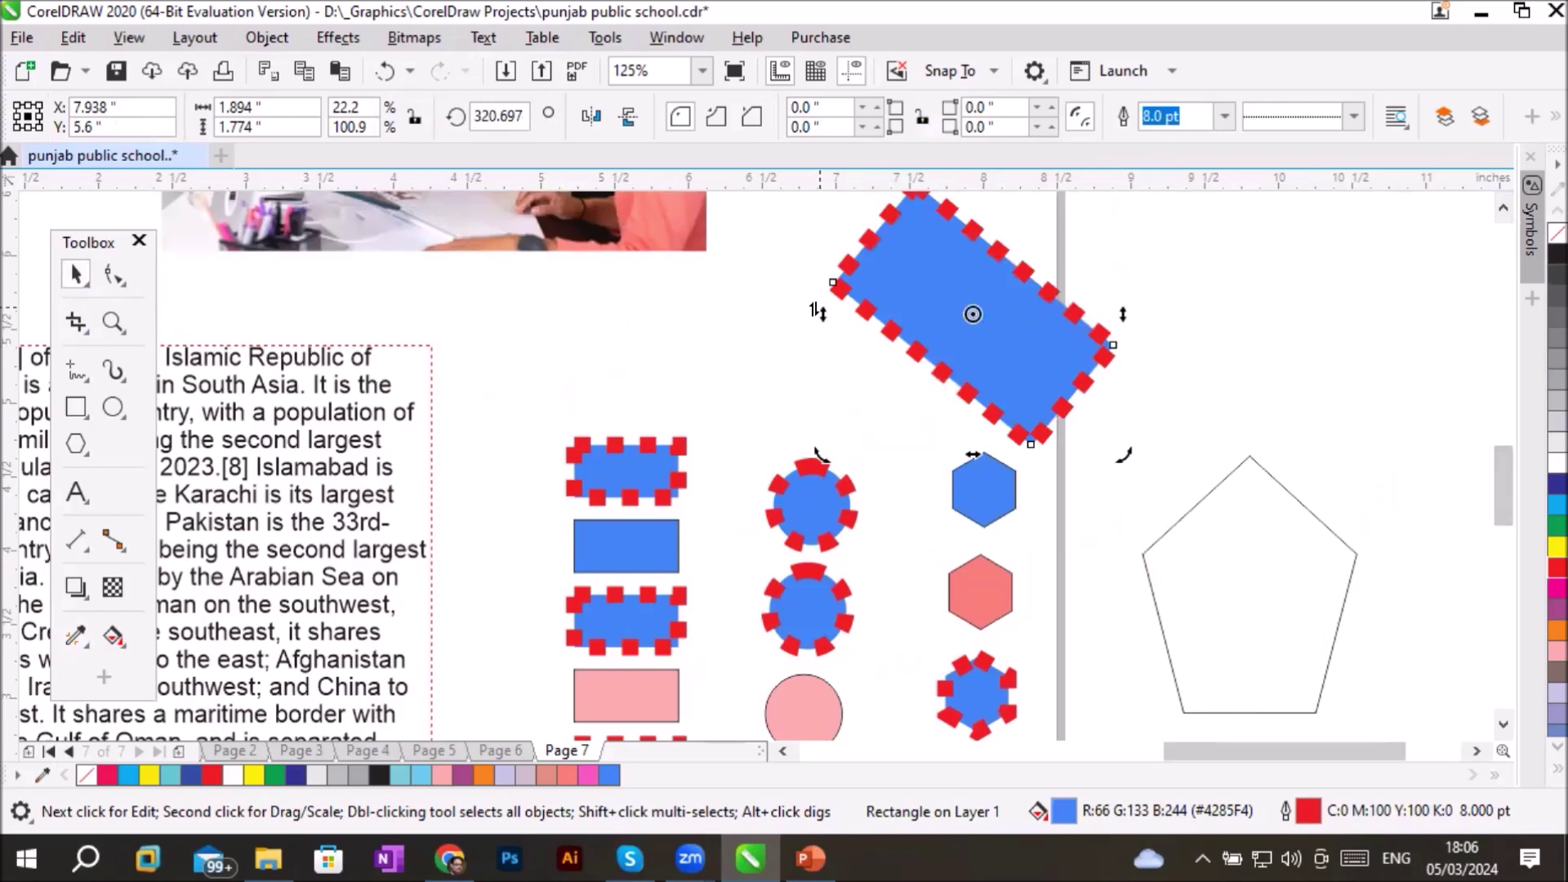
pyautogui.moveTo(975, 393); pyautogui.dragTo(600, 340)
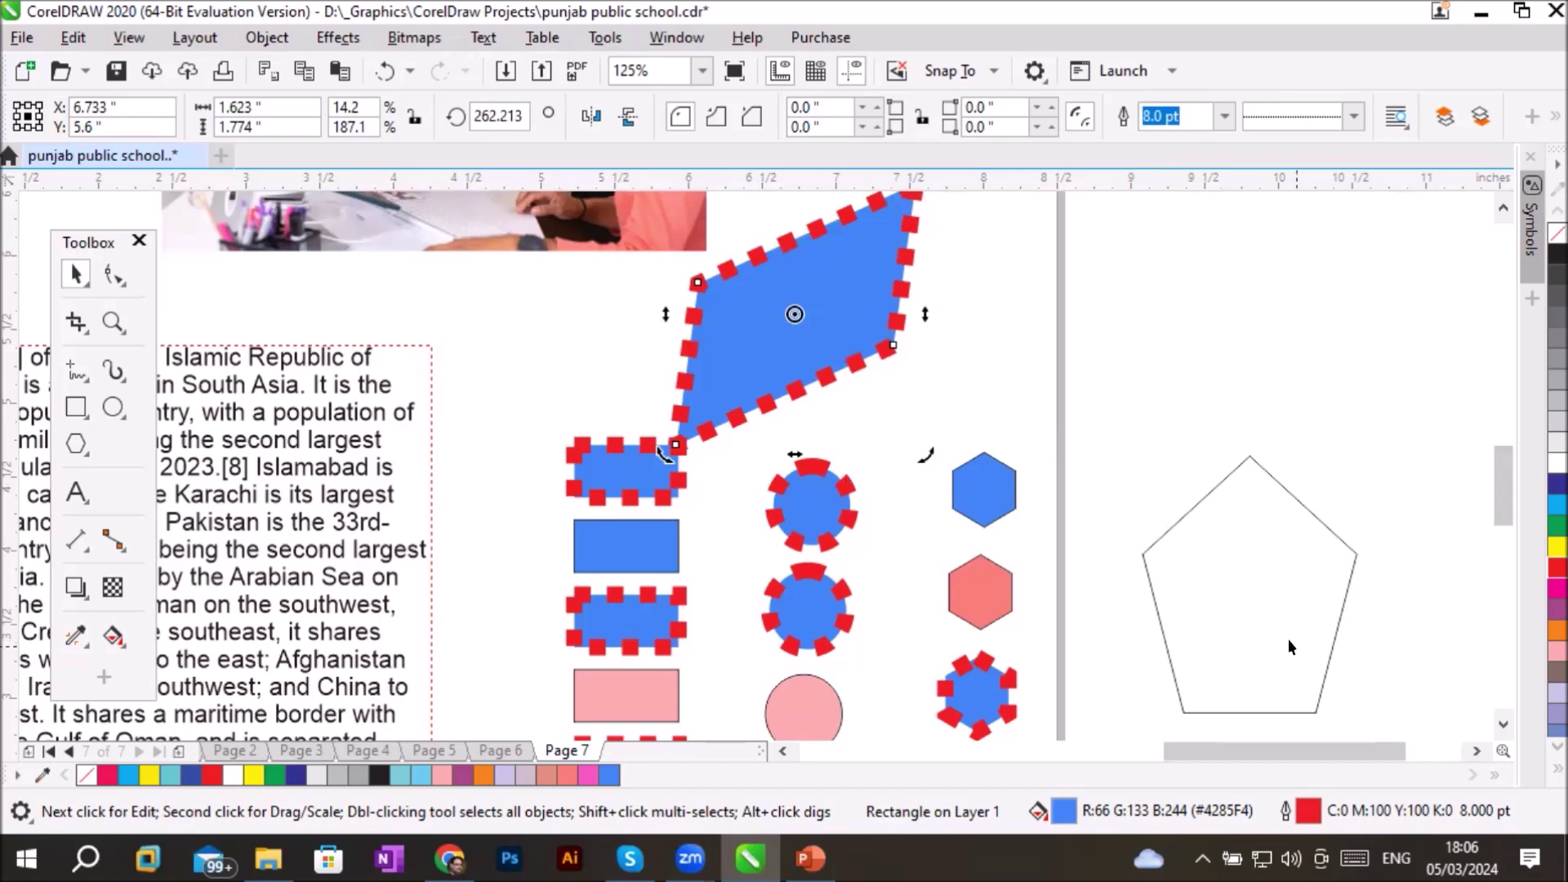
# Reactivate the Attributes Eyedropper and include Rotation and Position with Size among its sampled transformations
pyautogui.click(66, 635)
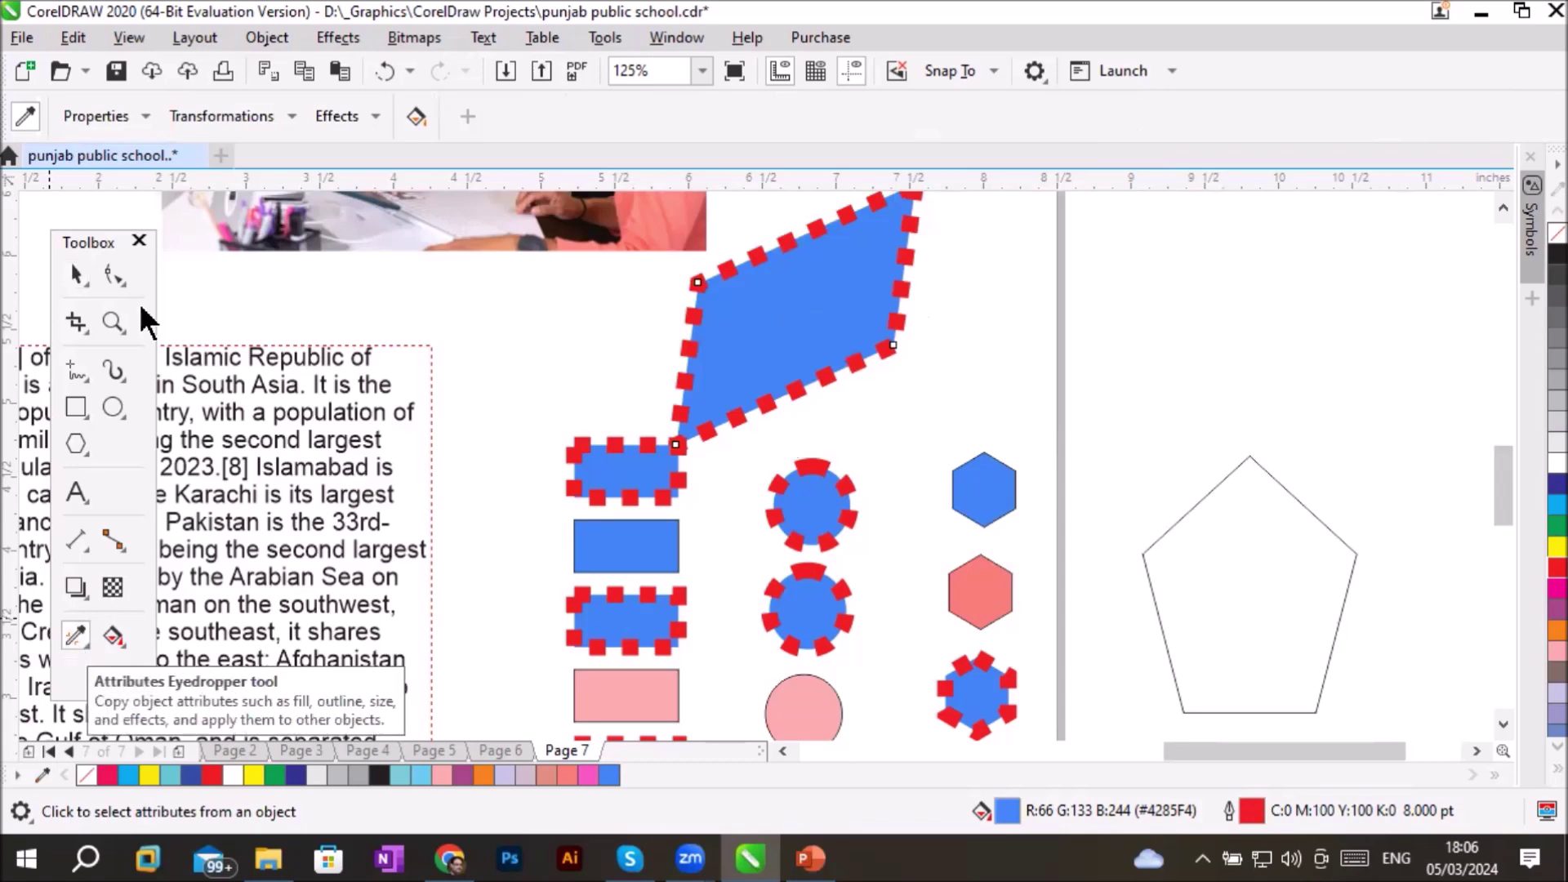
pyautogui.click(145, 116)
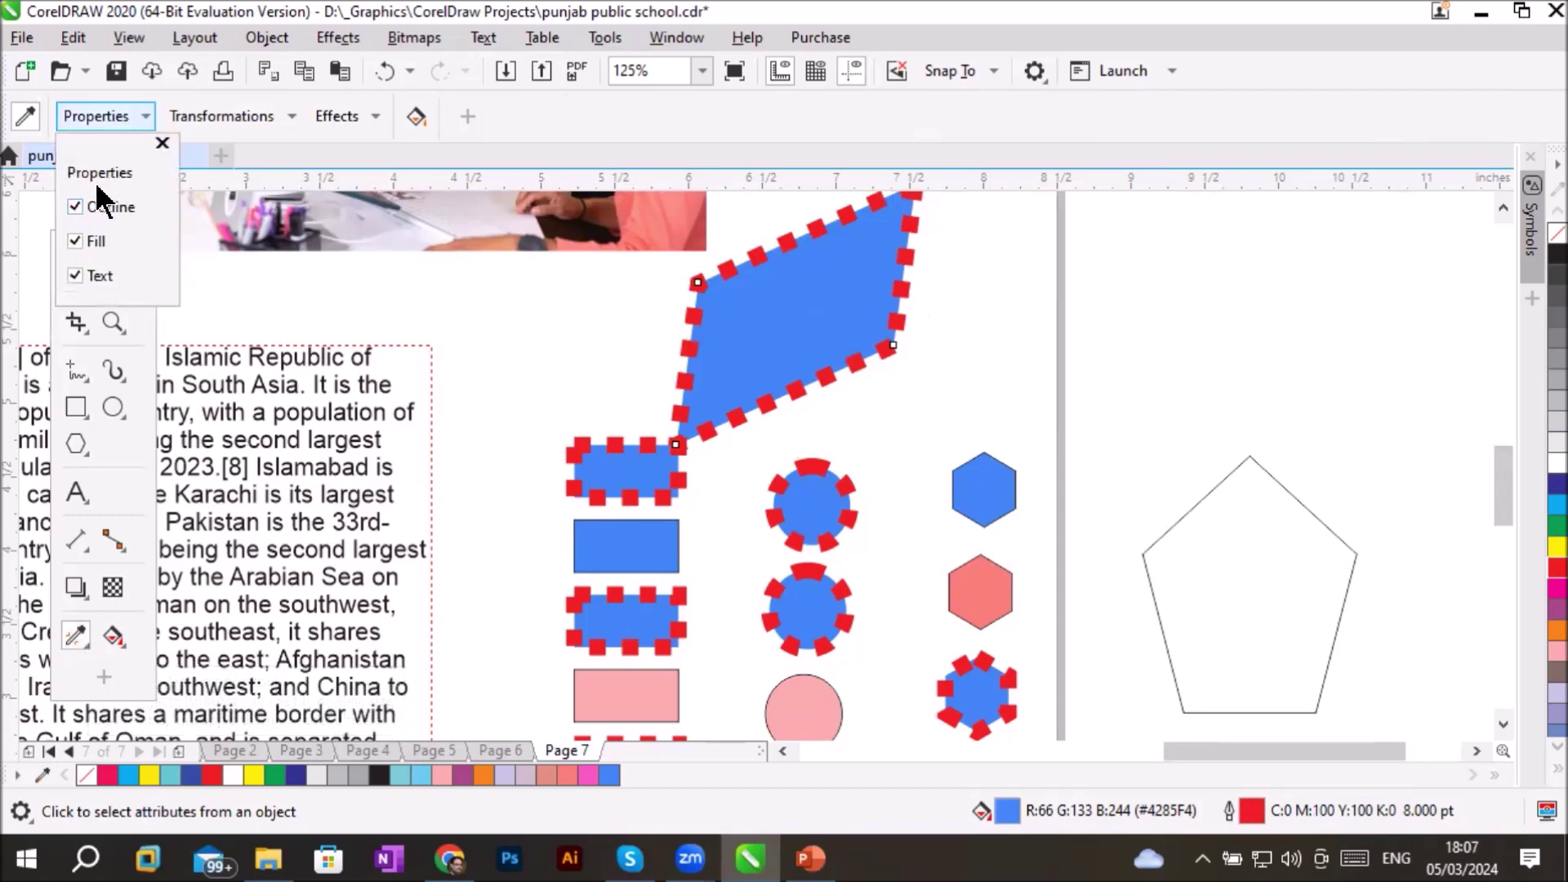
pyautogui.click(106, 112)
pyautogui.click(290, 117)
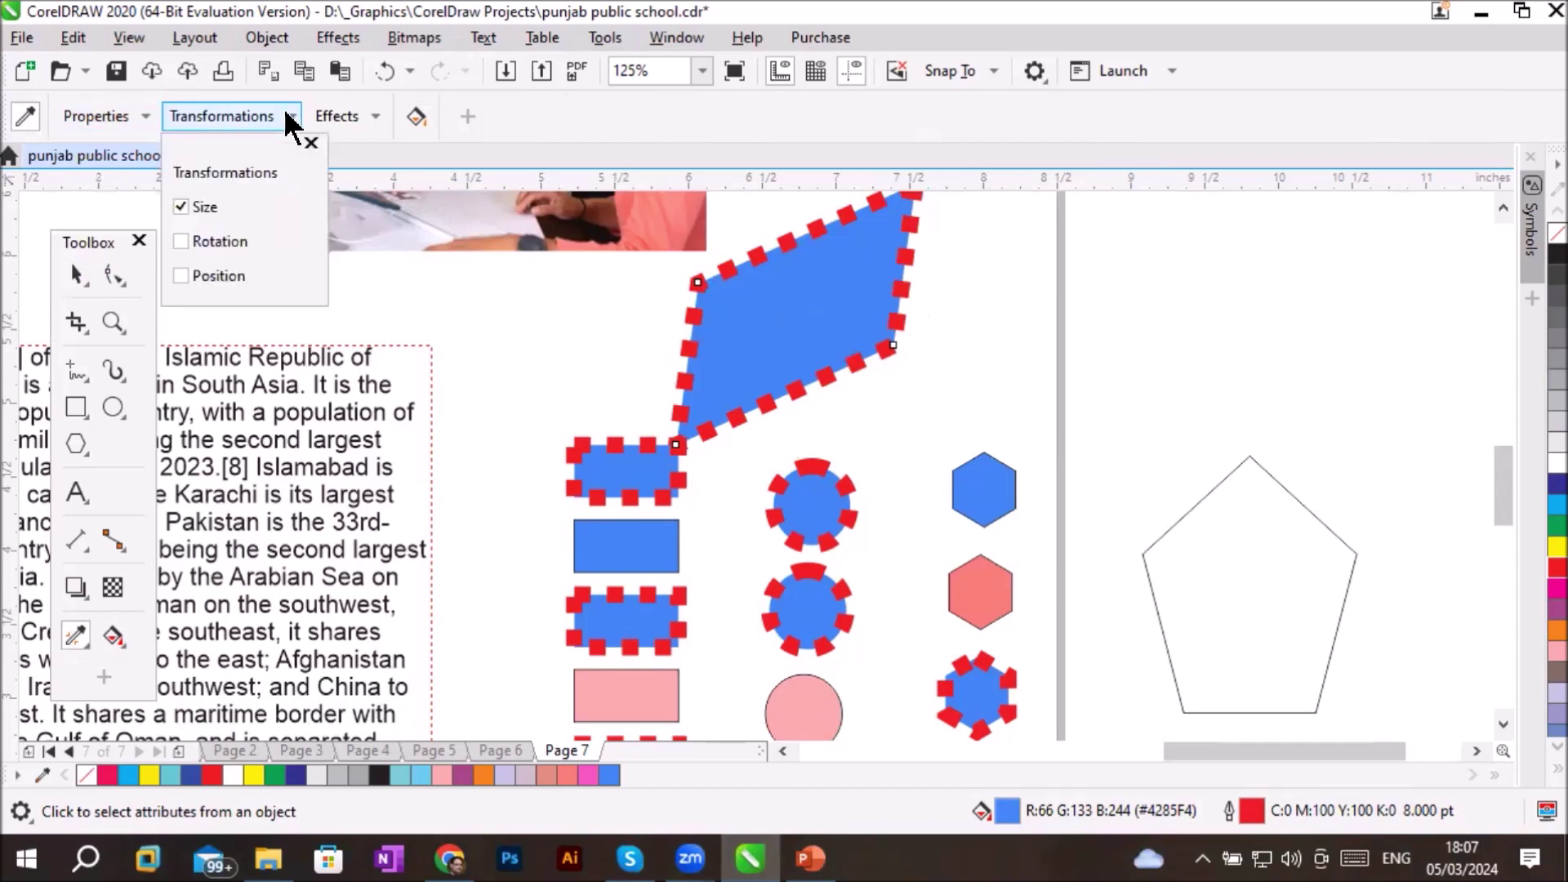
pyautogui.click(218, 238)
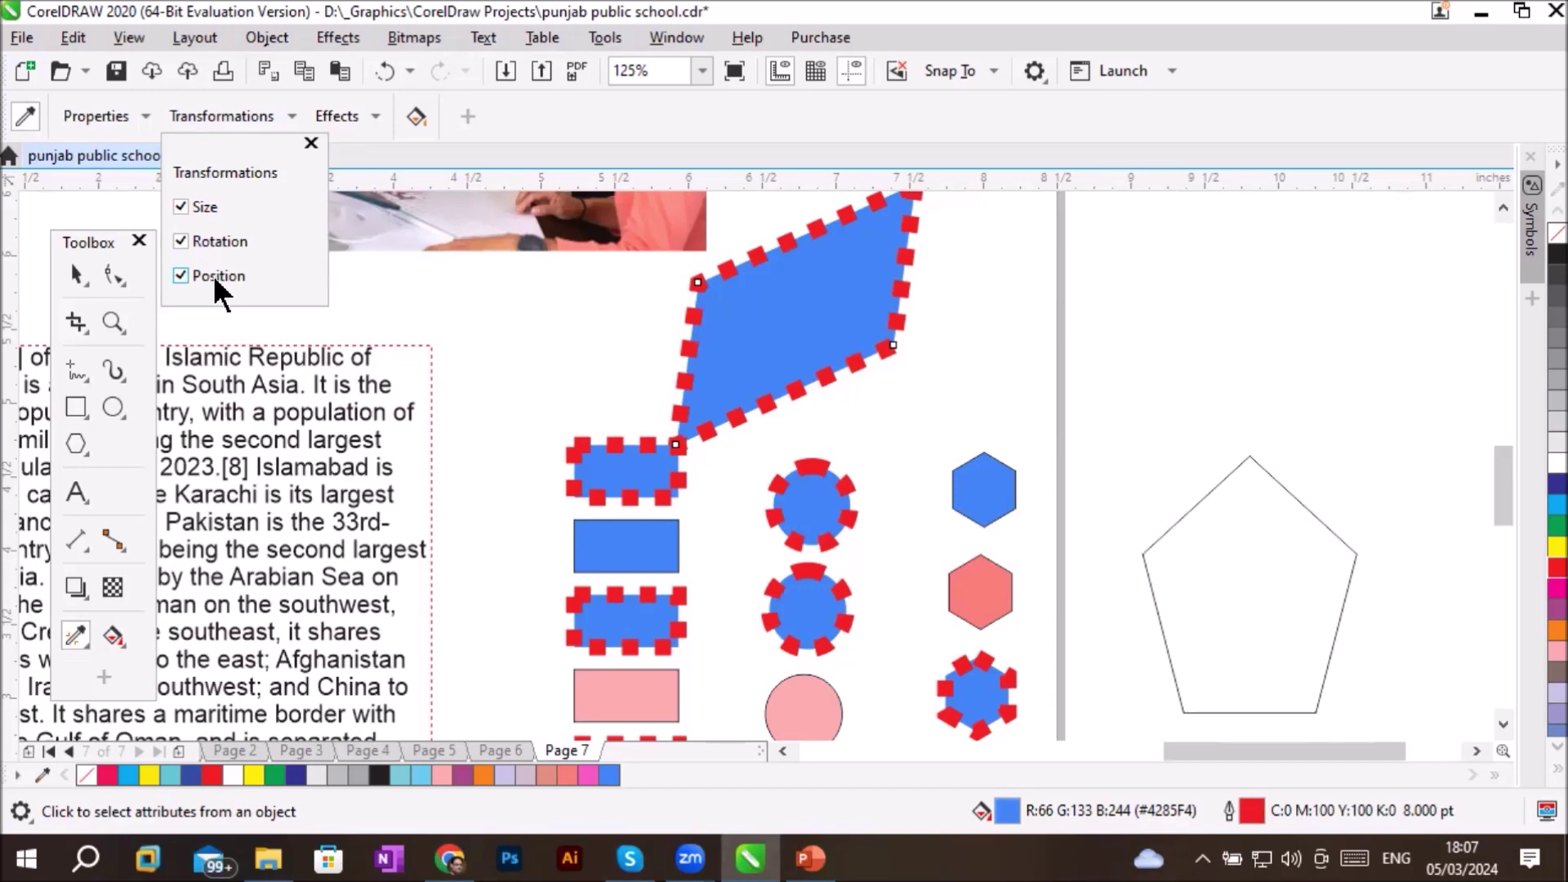
pyautogui.click(77, 629)
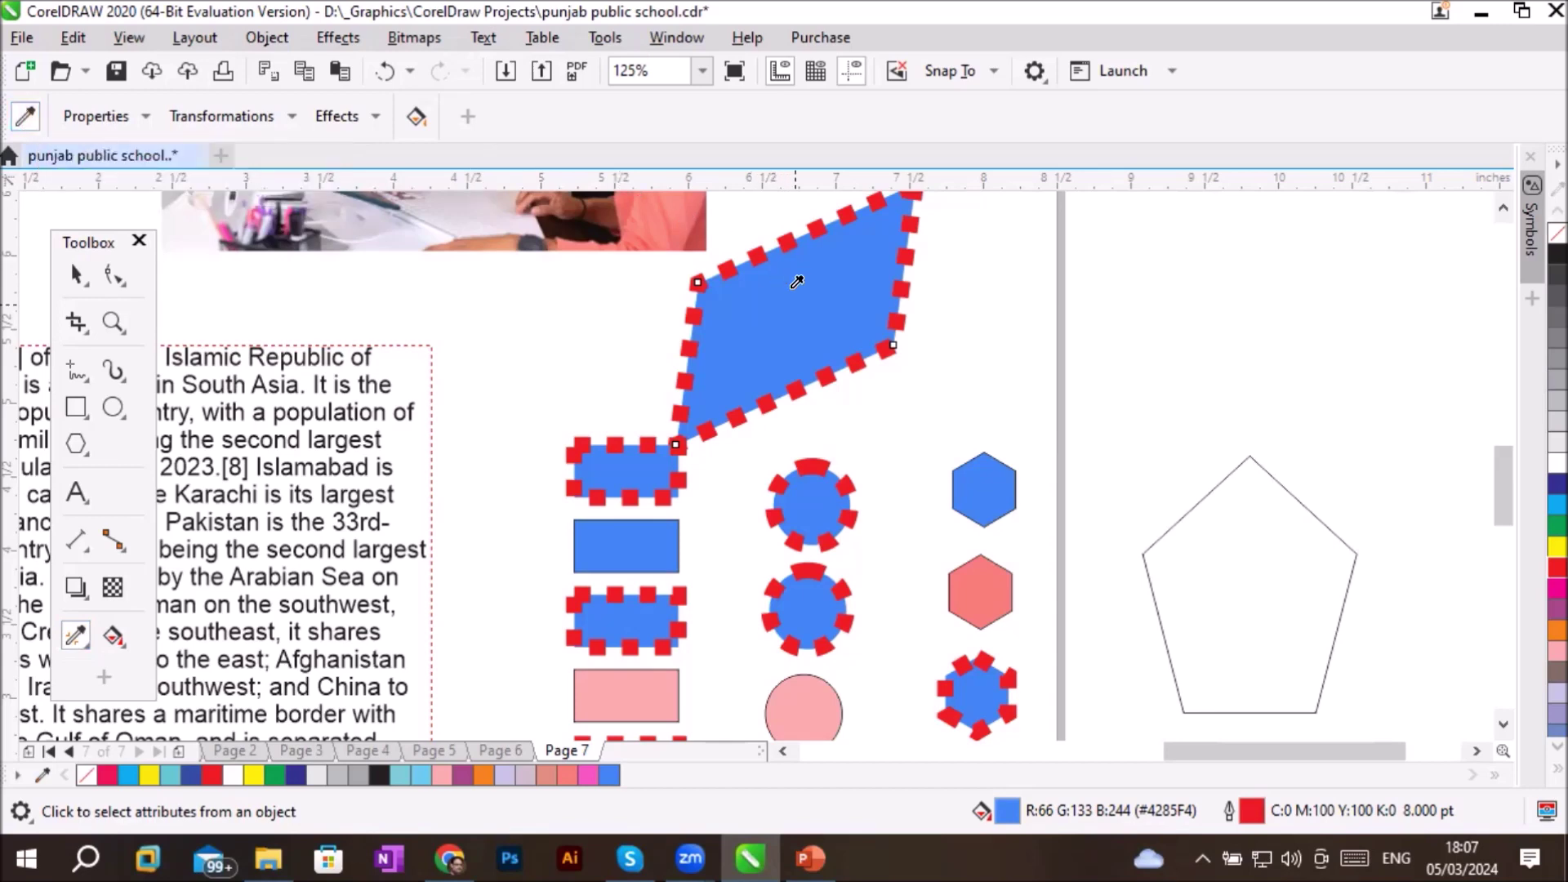
# Sample the skewed parallelogram's attributes and apply them to the pentagon, both plain hexagons, the pink circle, and the pink and lower dashed rectangles
pyautogui.click(784, 292)
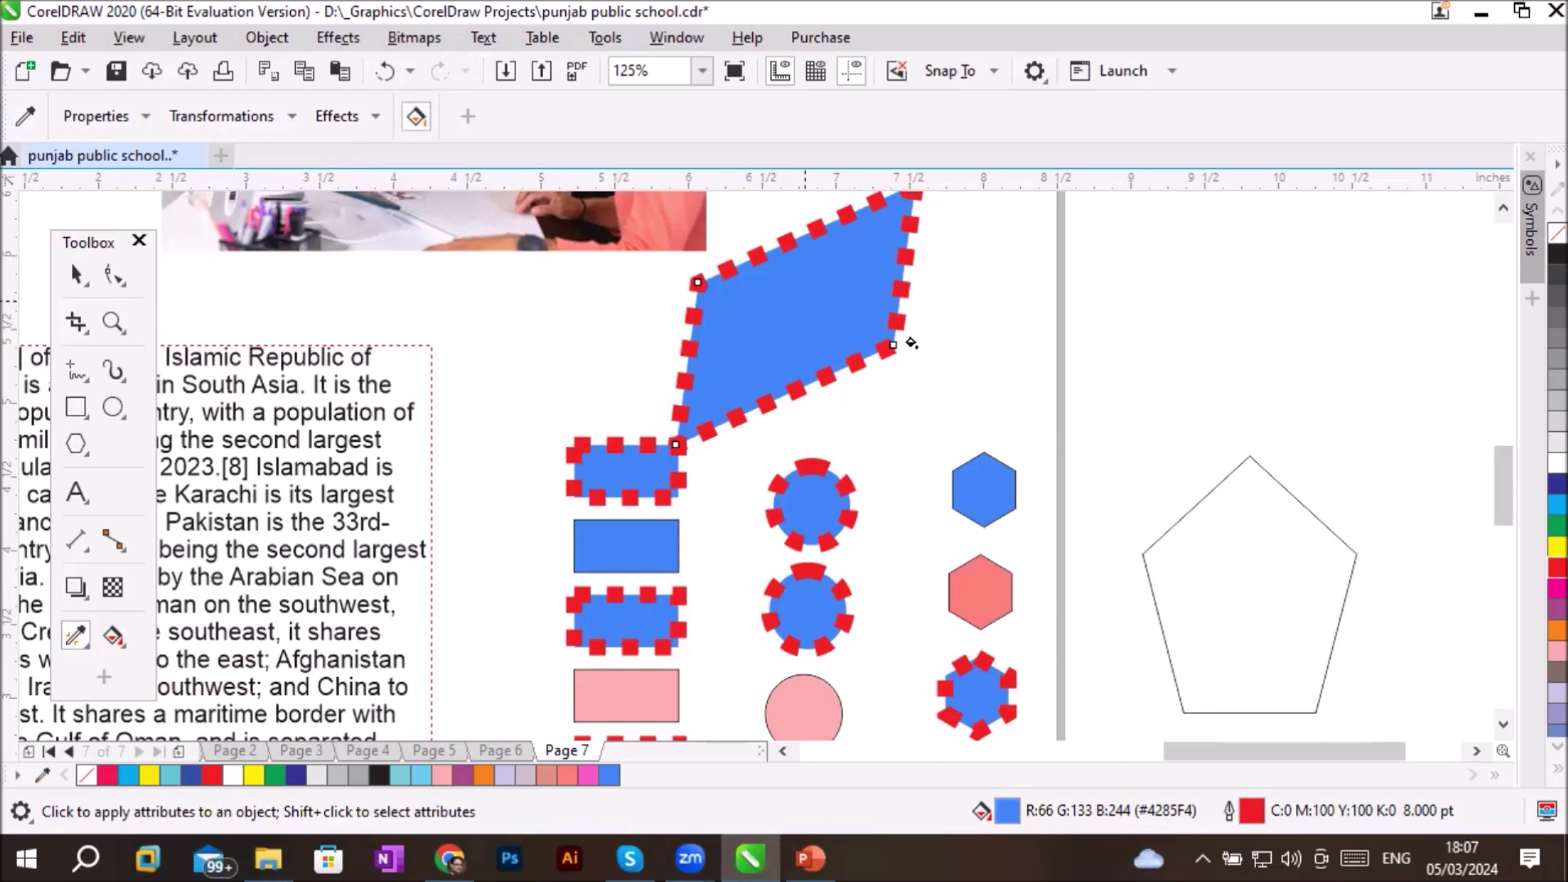
pyautogui.click(1250, 529)
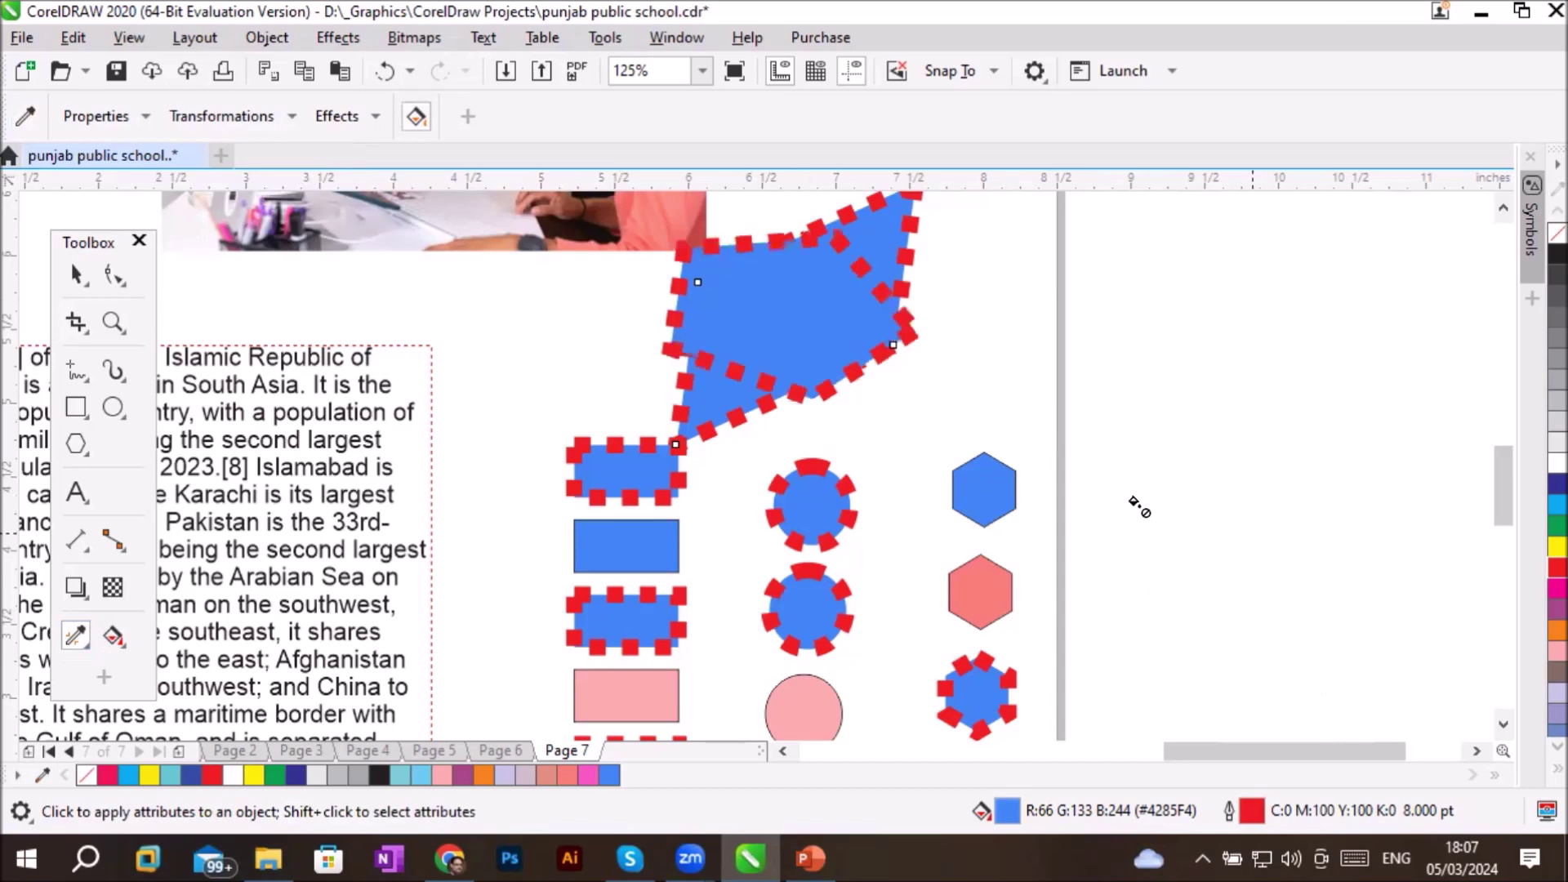
pyautogui.click(964, 482)
pyautogui.click(980, 586)
pyautogui.click(815, 700)
pyautogui.click(641, 695)
pyautogui.click(641, 621)
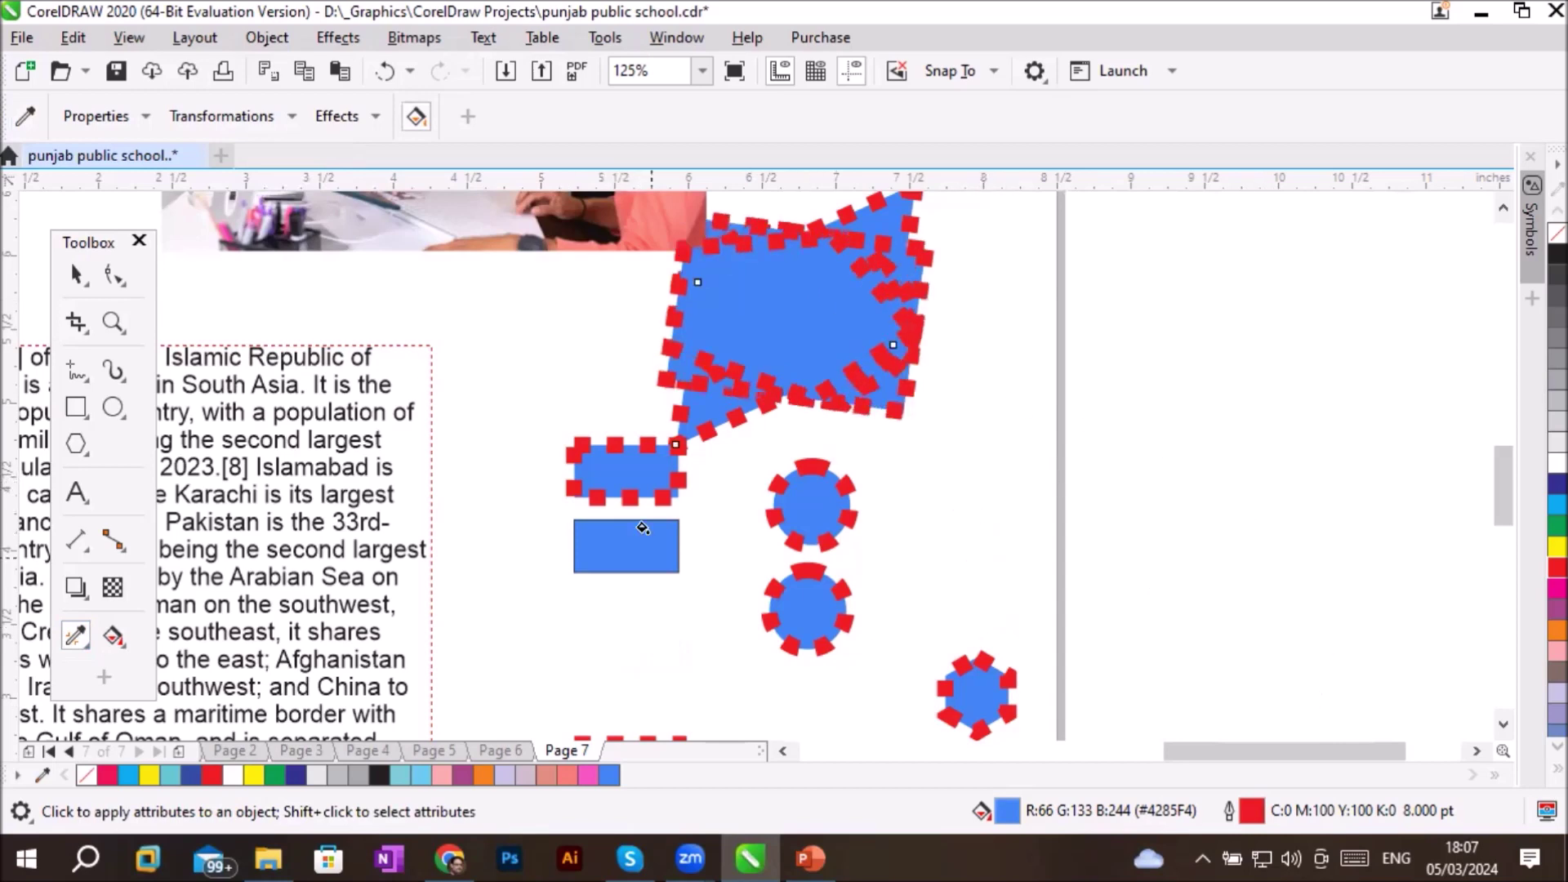
# Apply the sampled attributes to the plain blue rectangle, the top dashed rectangle, both dashed circles and the dashed hexagon
pyautogui.click(644, 539)
pyautogui.click(645, 473)
pyautogui.click(808, 608)
pyautogui.click(971, 692)
pyautogui.click(817, 510)
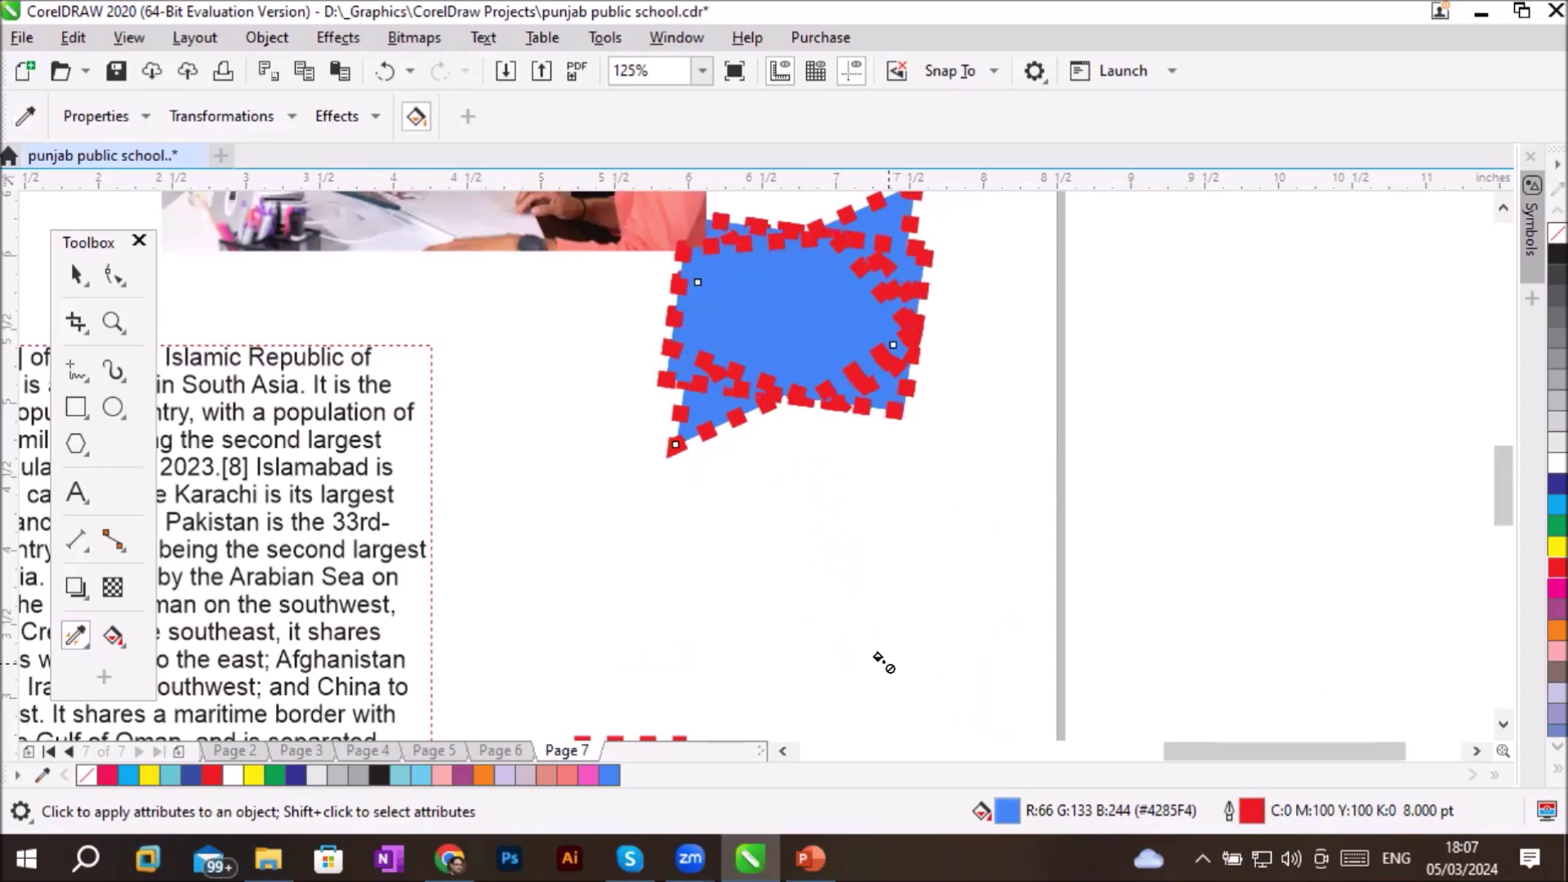
# Move the stacked blue shapes apart so they spread across the area around the photo and the page's right edge
pyautogui.click(1503, 208)
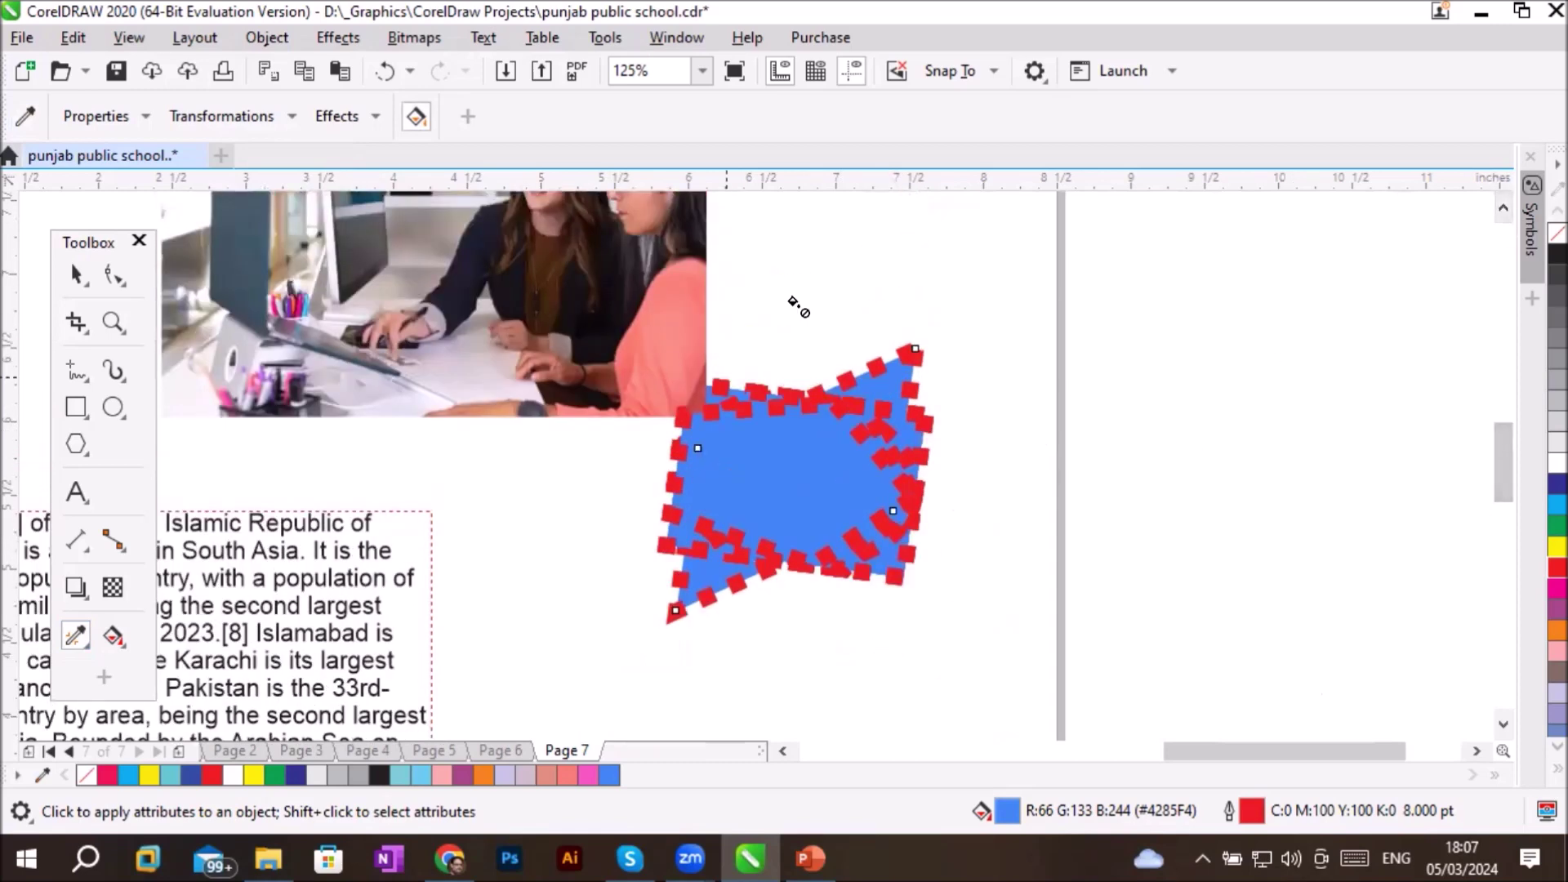
pyautogui.click(75, 274)
pyautogui.moveTo(873, 482); pyautogui.dragTo(1258, 485)
pyautogui.moveTo(741, 464); pyautogui.dragTo(910, 683)
pyautogui.moveTo(755, 490); pyautogui.dragTo(490, 609)
pyautogui.moveTo(756, 523); pyautogui.dragTo(653, 698)
pyautogui.moveTo(776, 490); pyautogui.dragTo(992, 265)
pyautogui.moveTo(784, 482); pyautogui.dragTo(1077, 402)
pyautogui.moveTo(784, 490); pyautogui.dragTo(727, 287)
pyautogui.moveTo(870, 417); pyautogui.dragTo(1029, 637)
pyautogui.moveTo(800, 482); pyautogui.dragTo(1017, 464)
pyautogui.moveTo(849, 482); pyautogui.dragTo(713, 554)
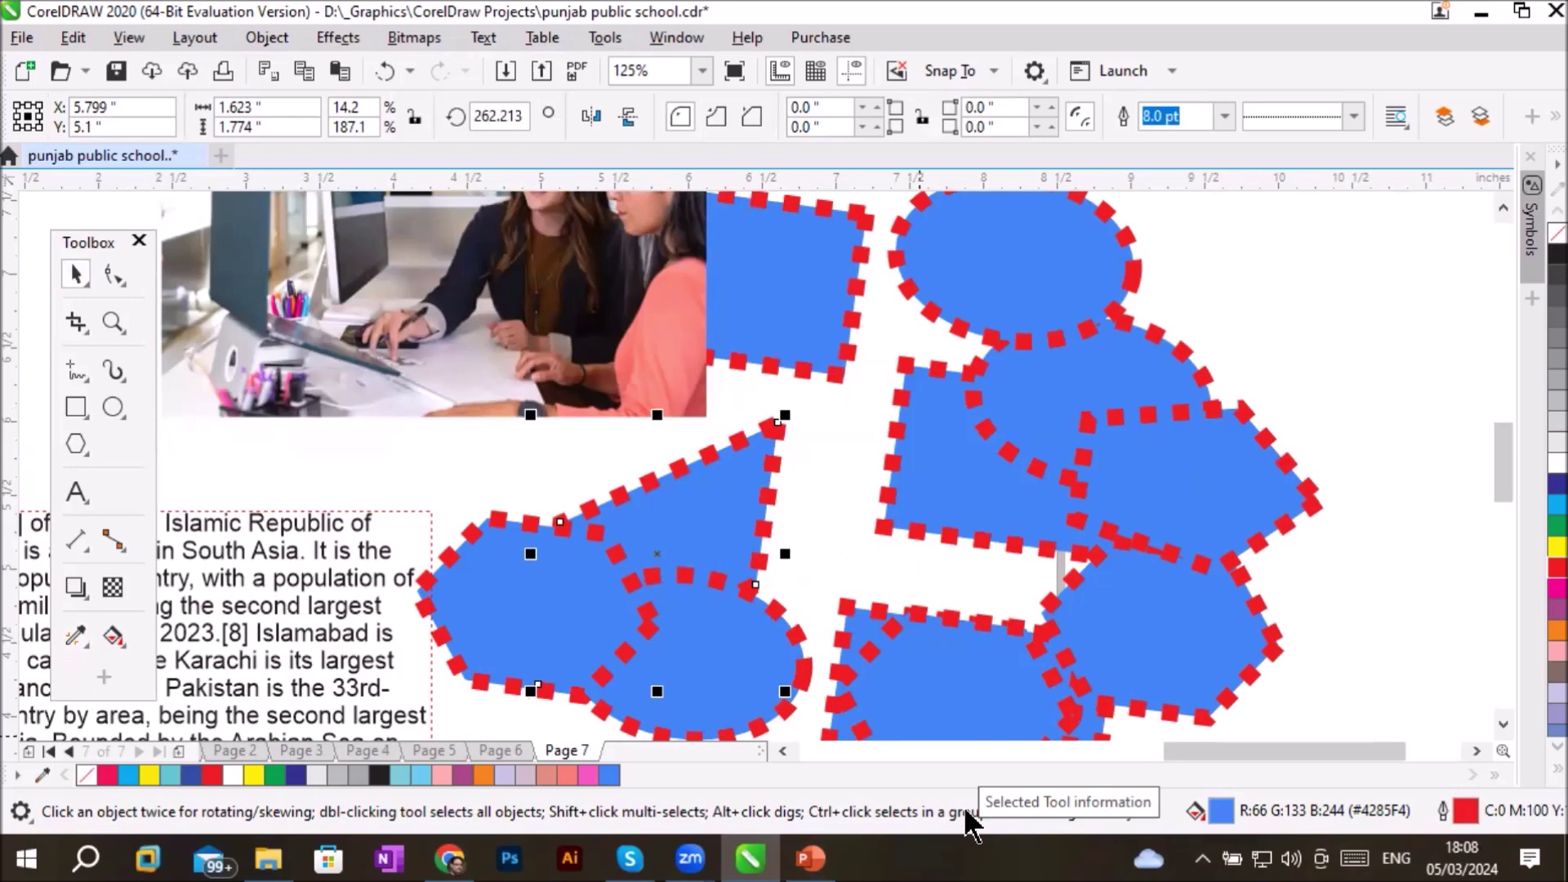
# Delete the upper-right cluster of blue shapes and the rectangle beside the photo, and select the remaining blue shapes
pyautogui.scroll(-2, 1150, 657)
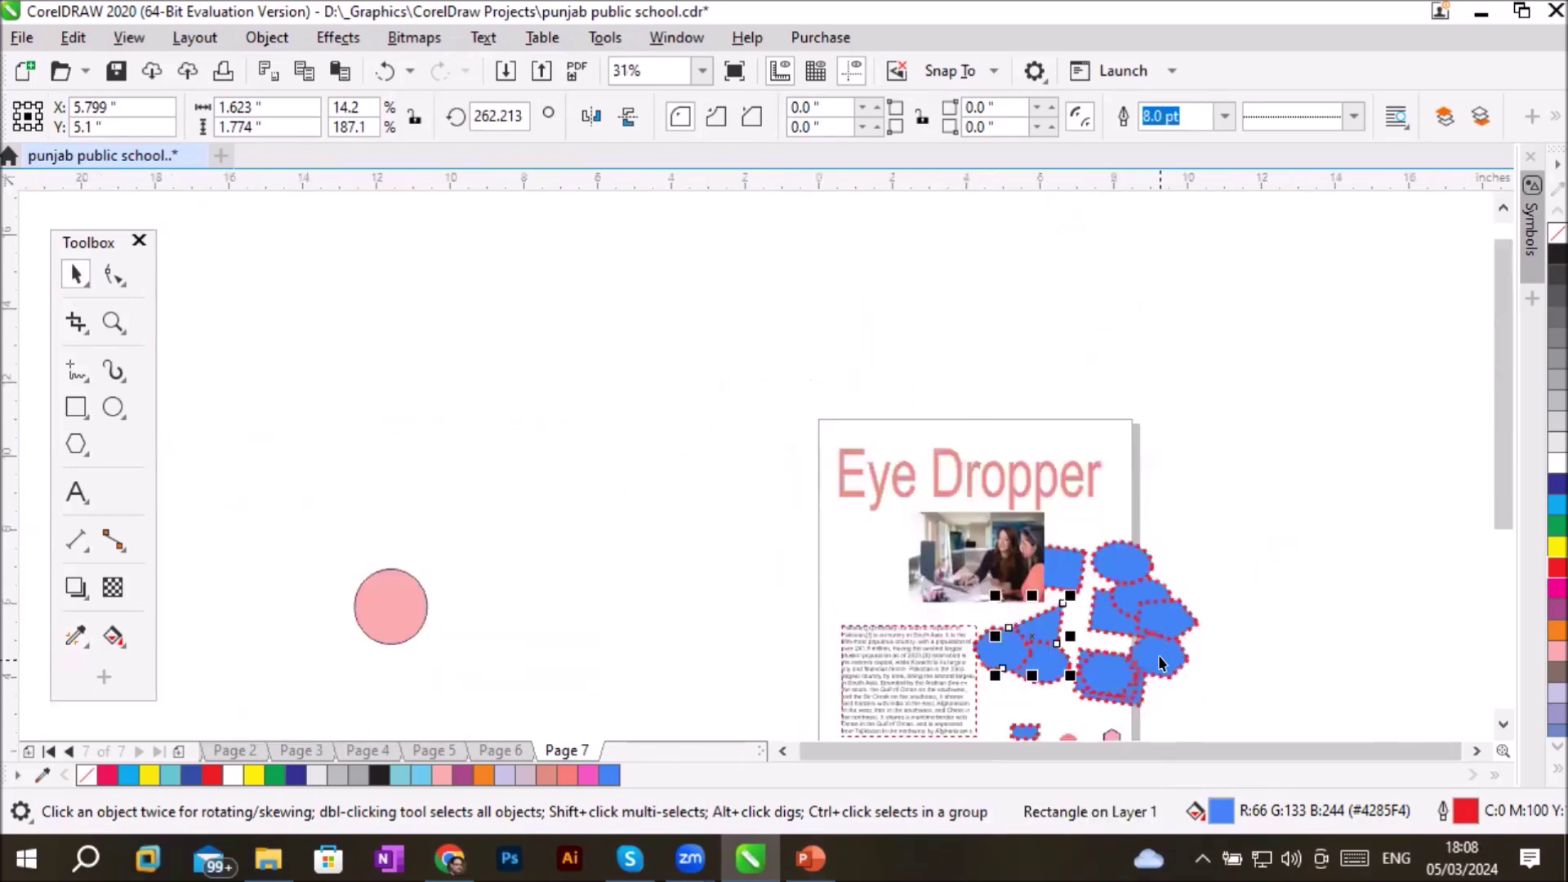
pyautogui.scroll(1, 1150, 657)
pyautogui.moveTo(1004, 425); pyautogui.dragTo(1208, 674)
pyautogui.press('Delete')
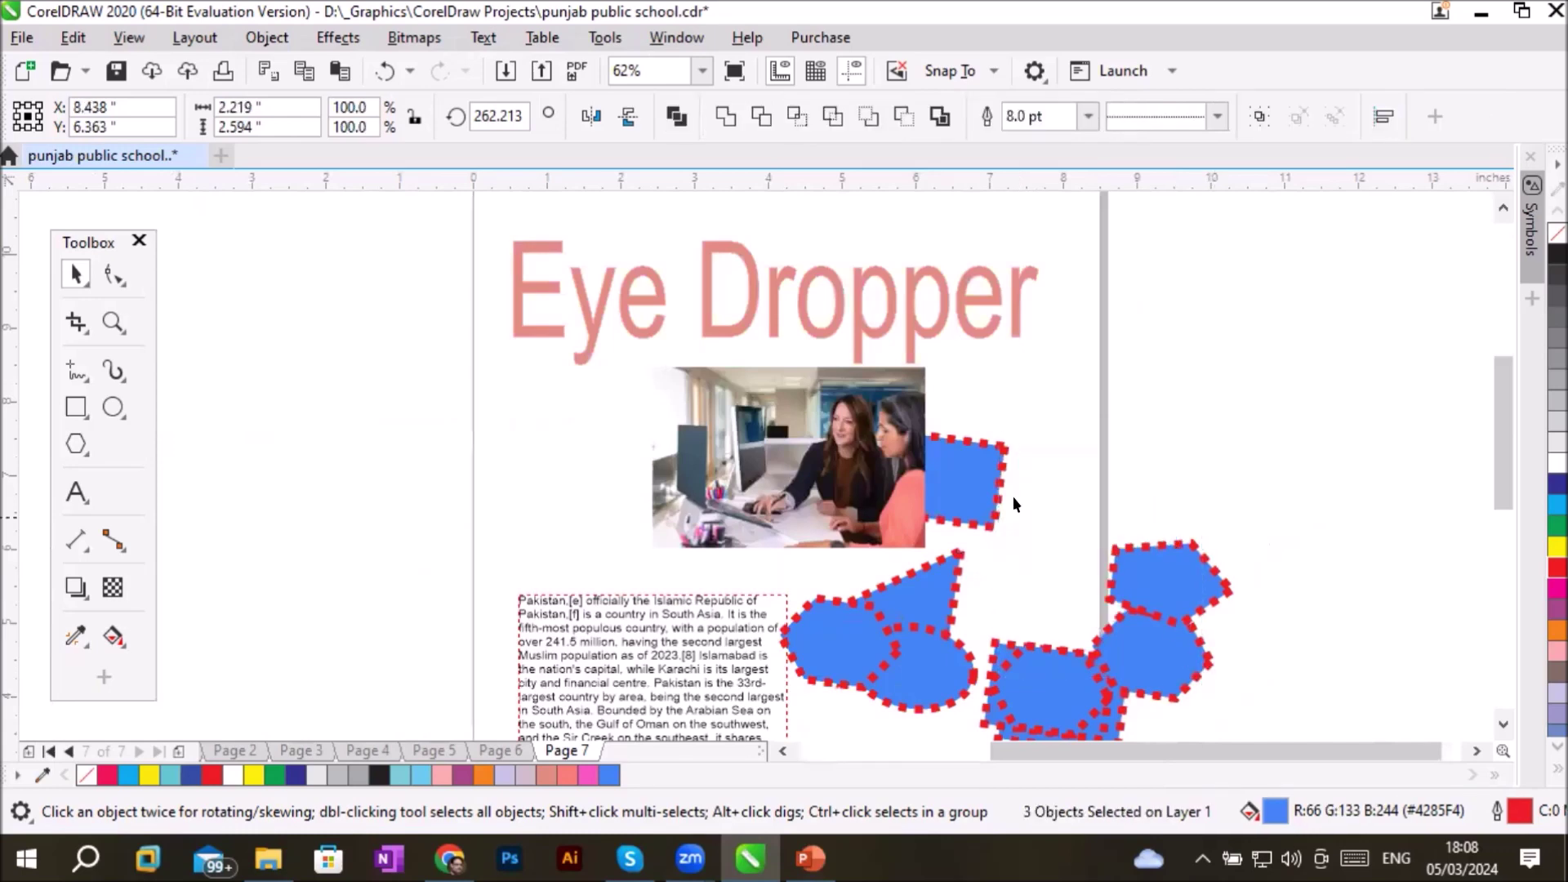
pyautogui.click(972, 488)
pyautogui.press('Delete')
pyautogui.click(913, 579)
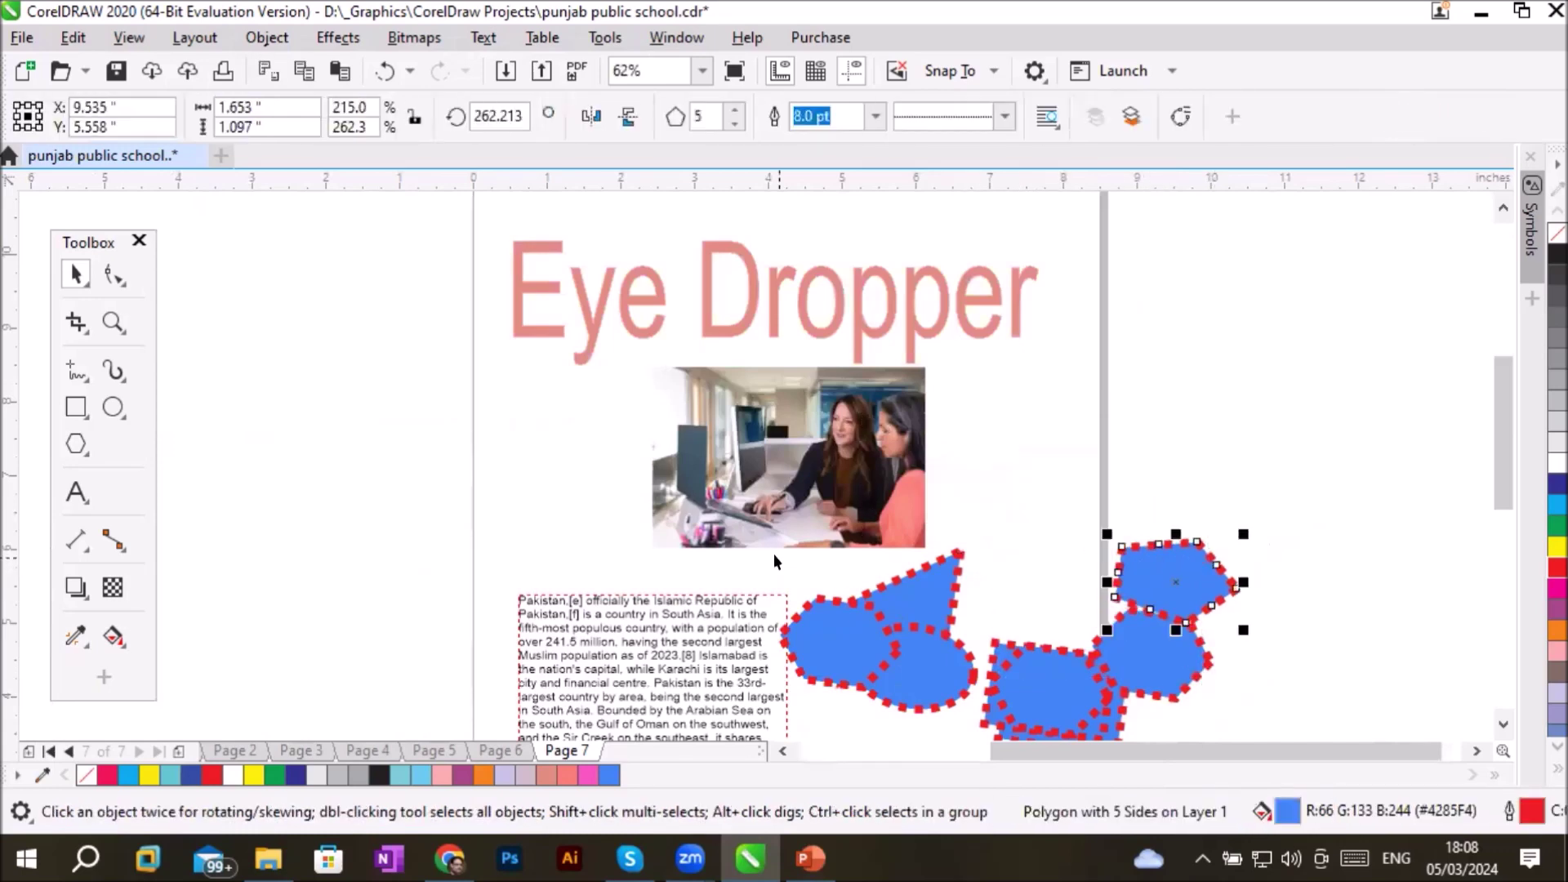
pyautogui.moveTo(703, 556); pyautogui.dragTo(1266, 689)
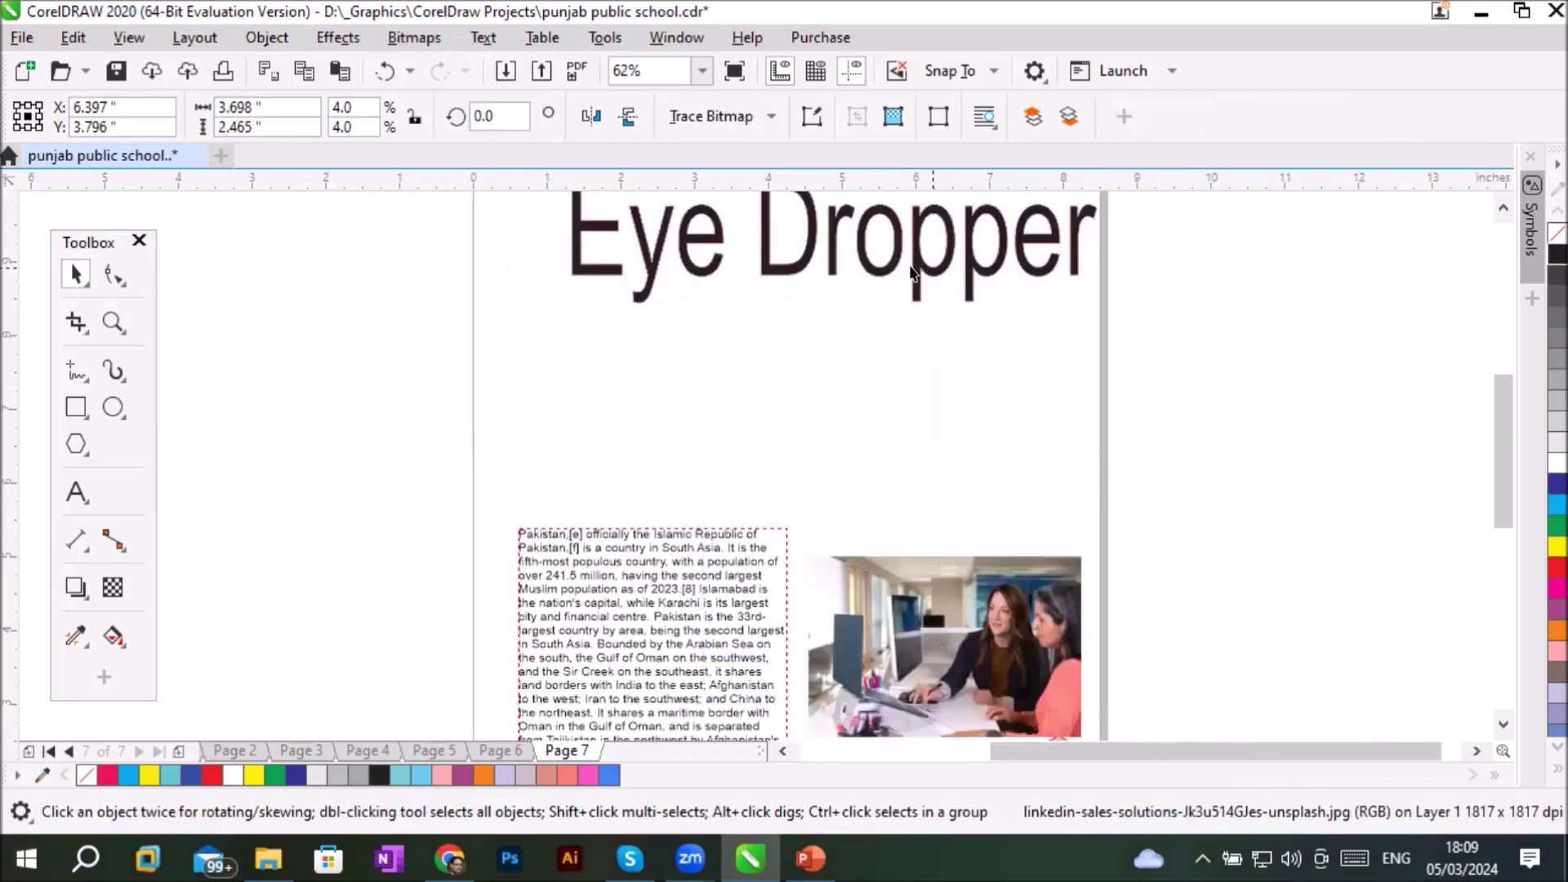
# Move the black Eye Dropper title left within the page and shift it farther down
pyautogui.moveTo(912, 272); pyautogui.dragTo(858, 280)
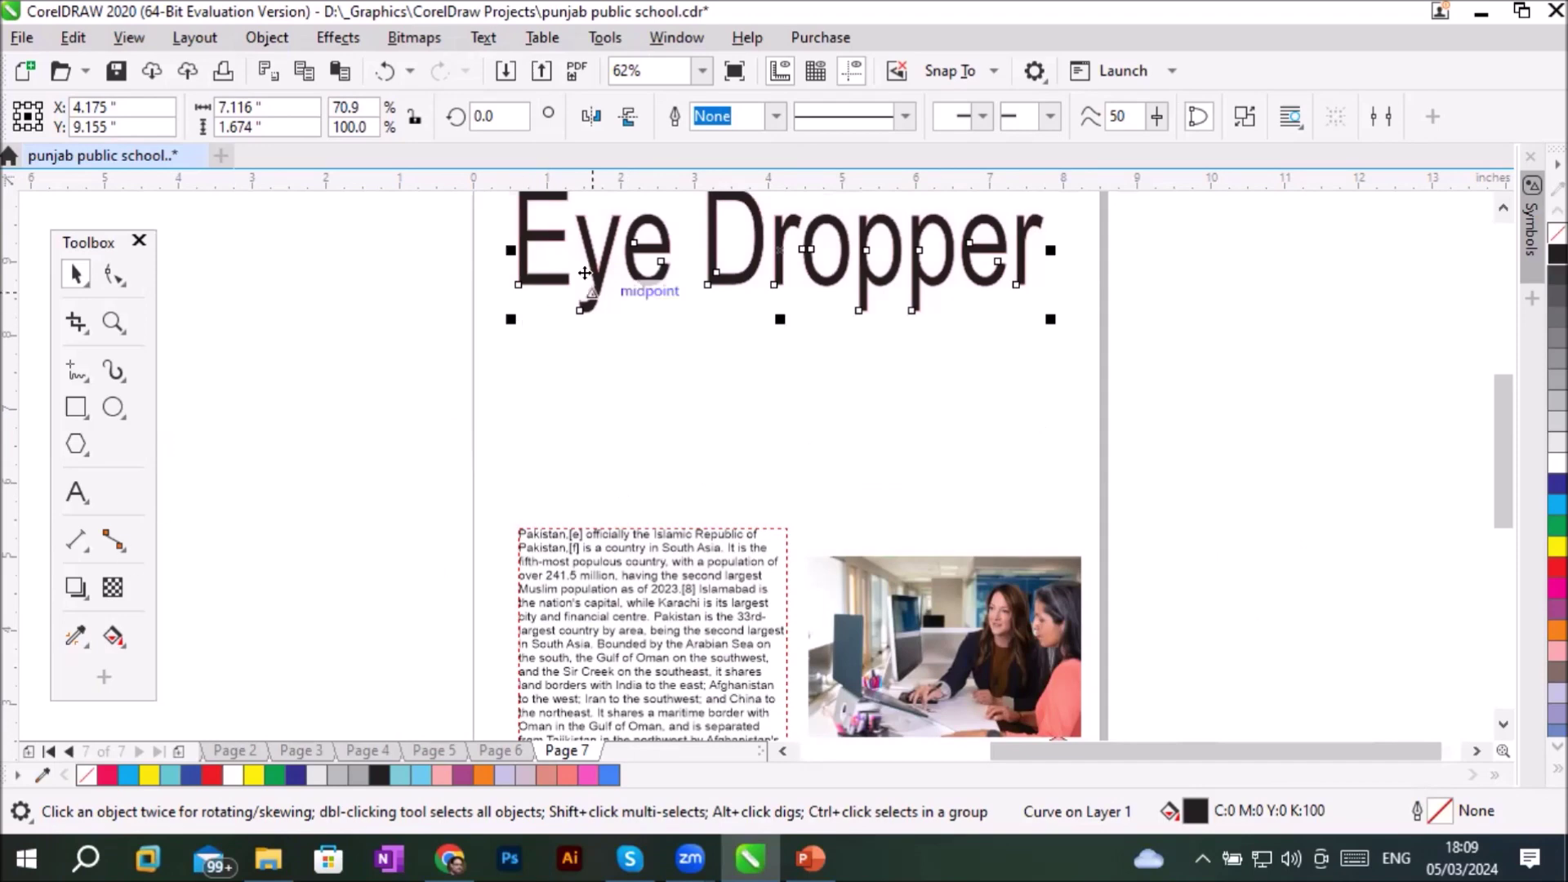
pyautogui.moveTo(602, 270); pyautogui.dragTo(598, 399)
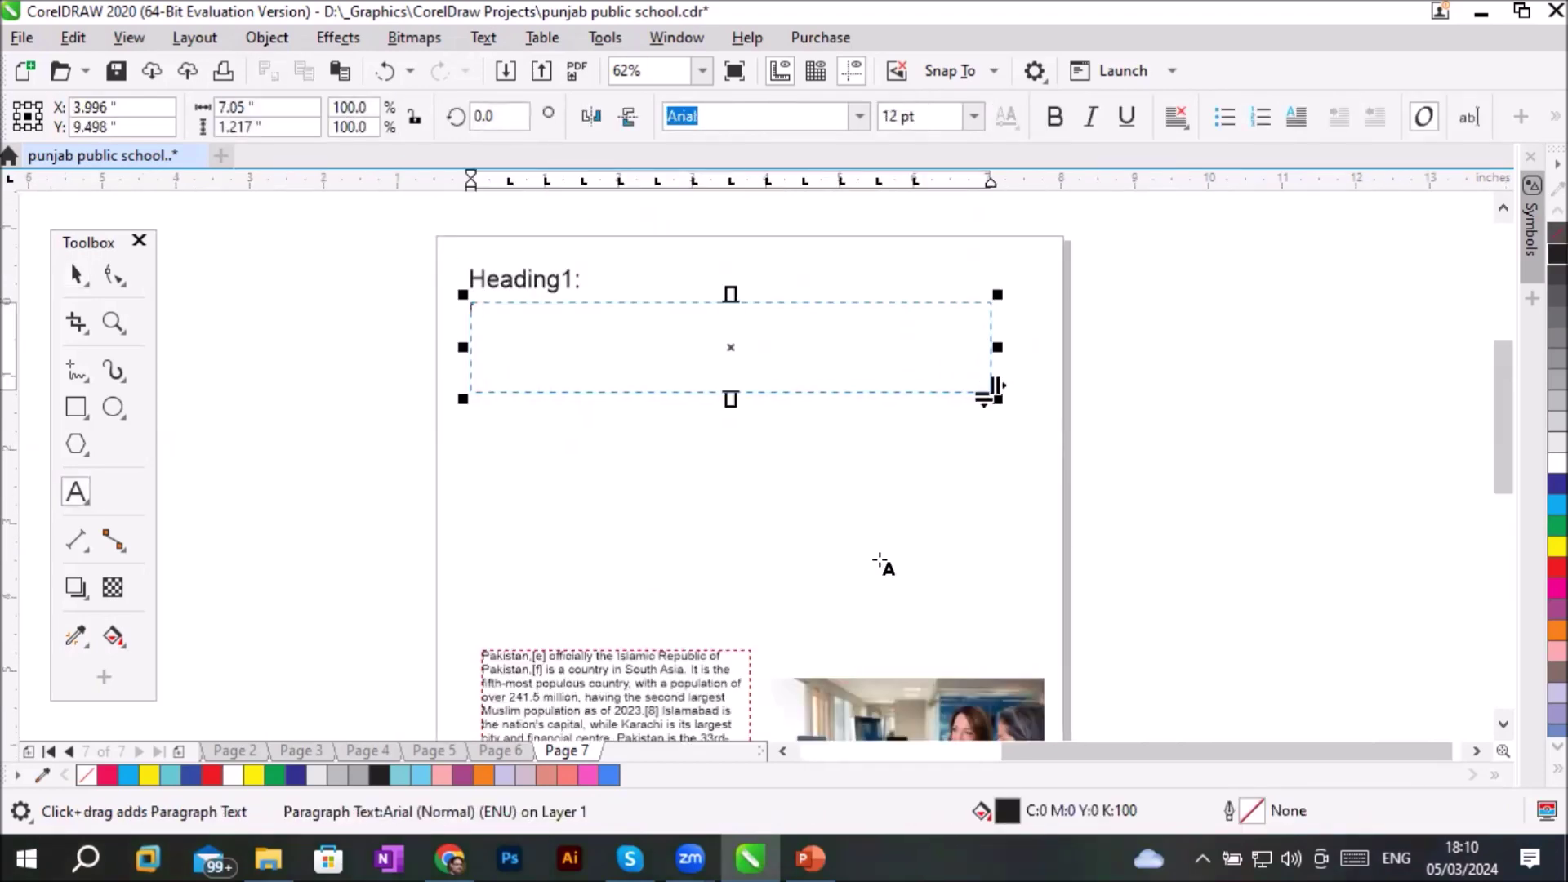
# Paste the Pakistan paragraph into the empty text frame under Heading1 and place a copy of the heading below it
pyautogui.rightClick(547, 315)
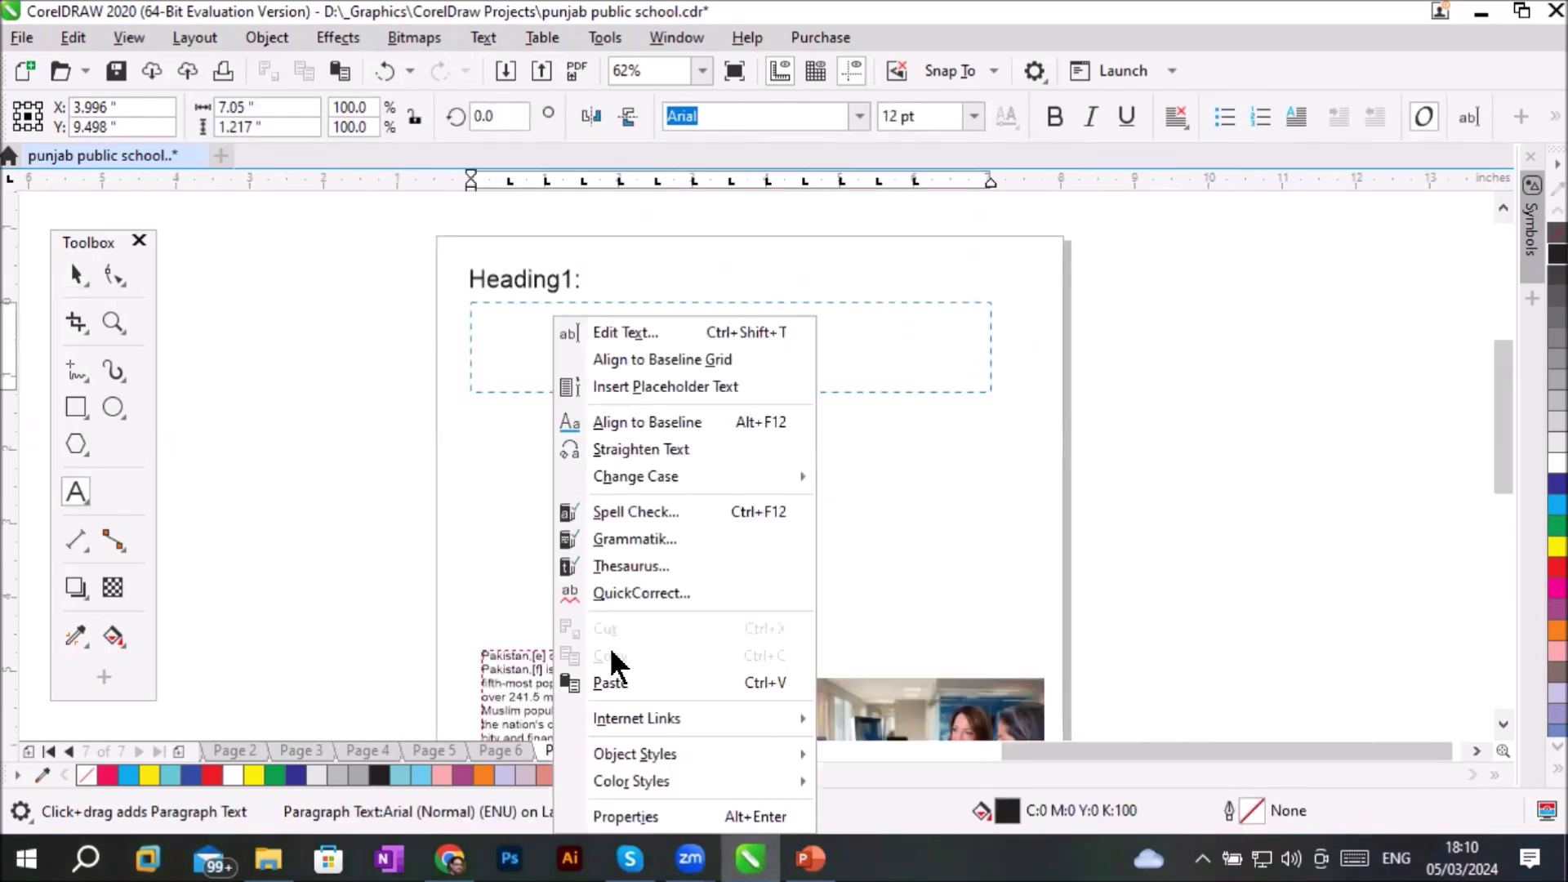
pyautogui.click(612, 658)
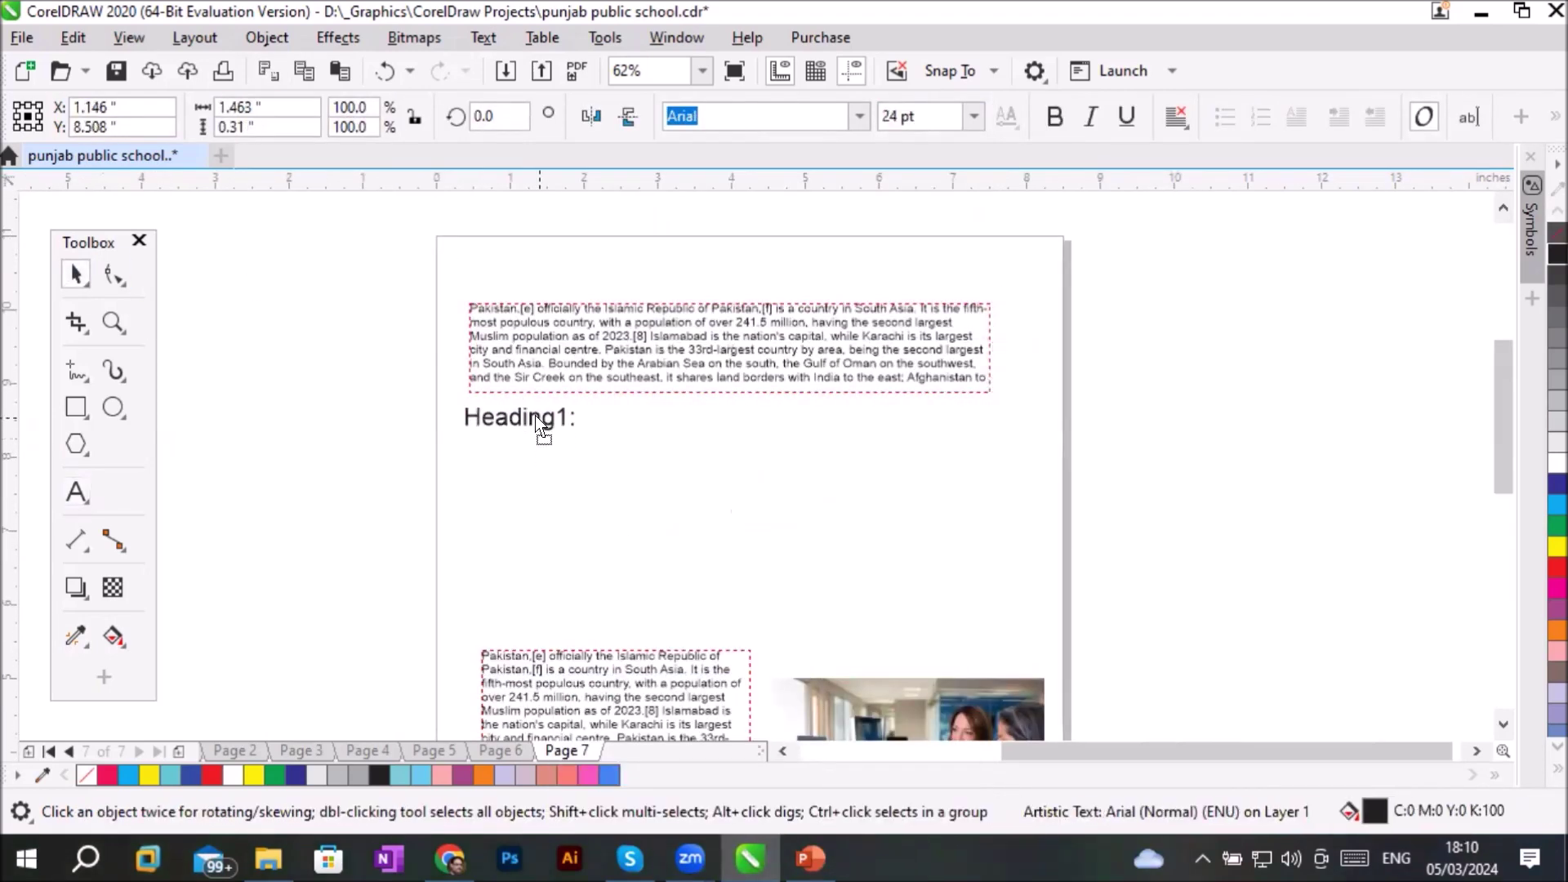
pyautogui.moveTo(536, 415); pyautogui.dragTo(536, 415)
pyautogui.rightClick(536, 415)
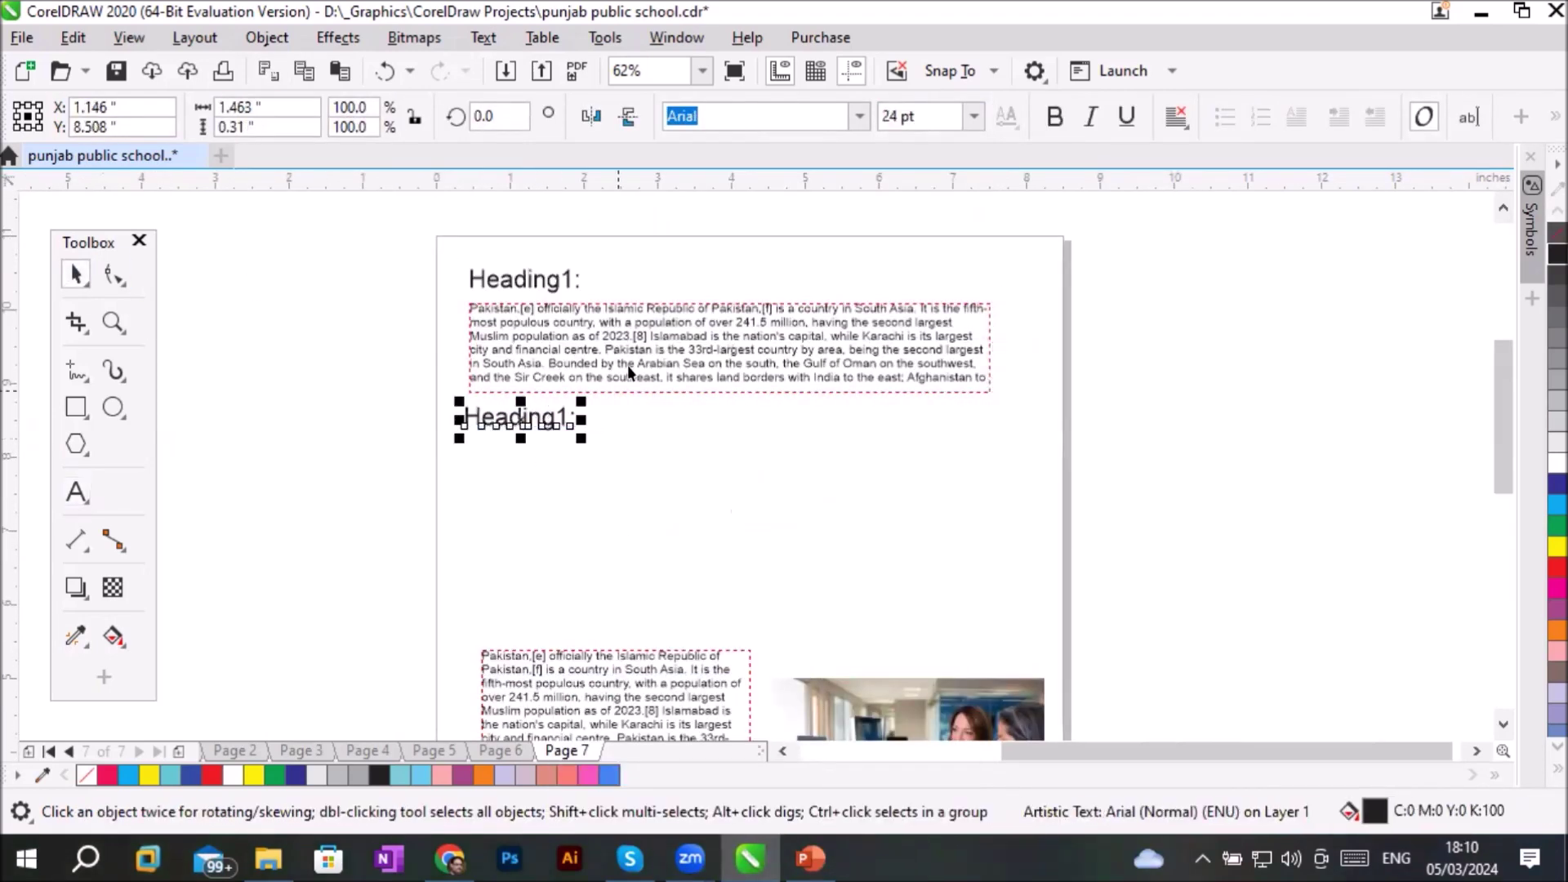
# Set the lower Heading1 text to 18 pt and compare its font size with the upper heading's
pyautogui.click(974, 117)
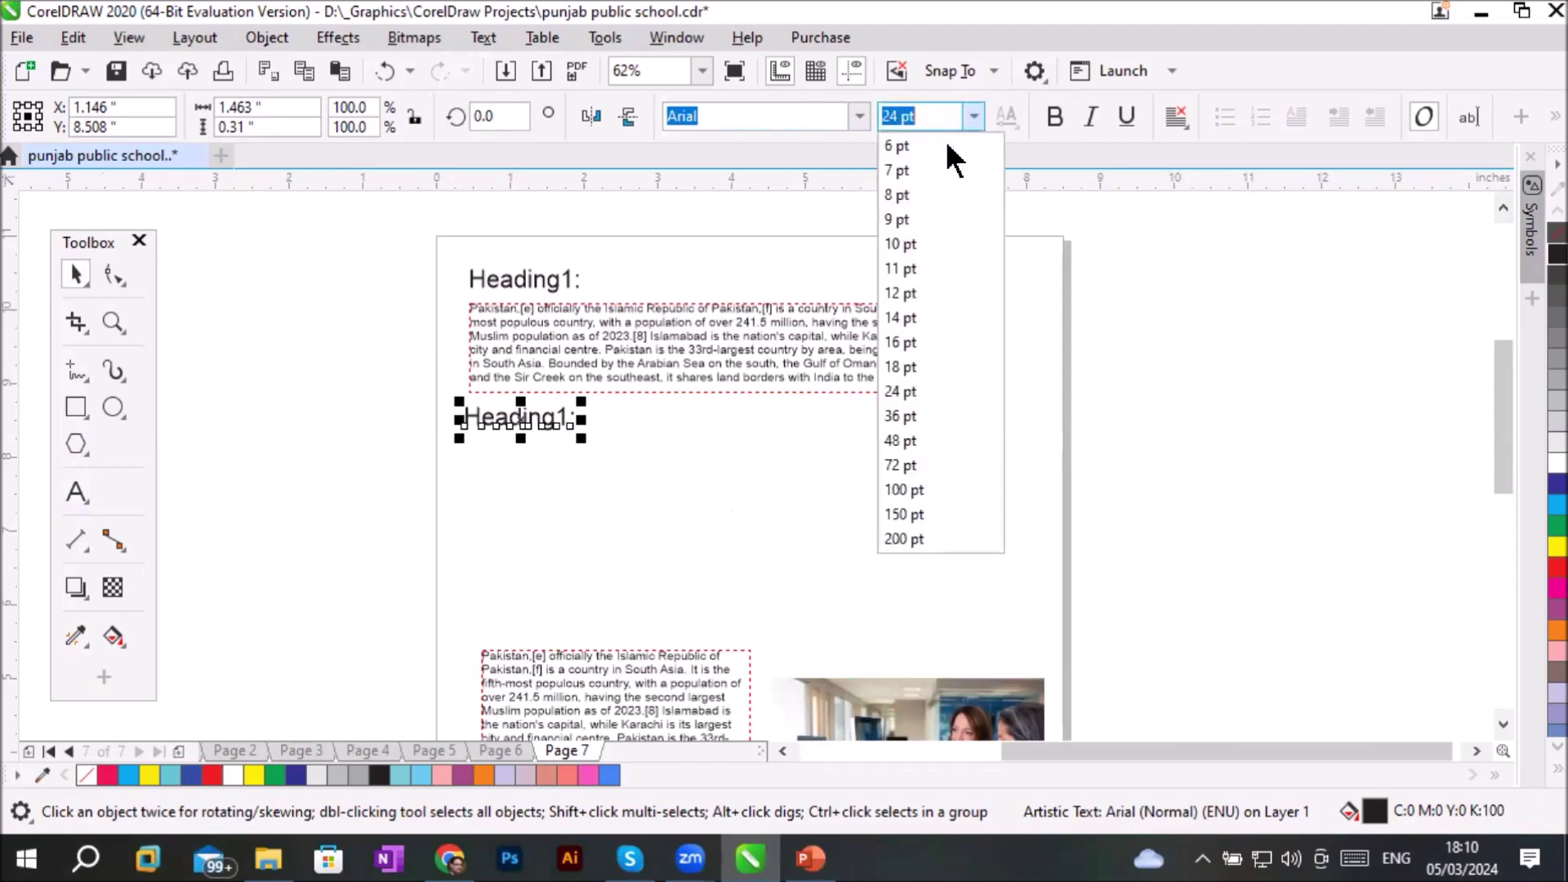
pyautogui.click(908, 369)
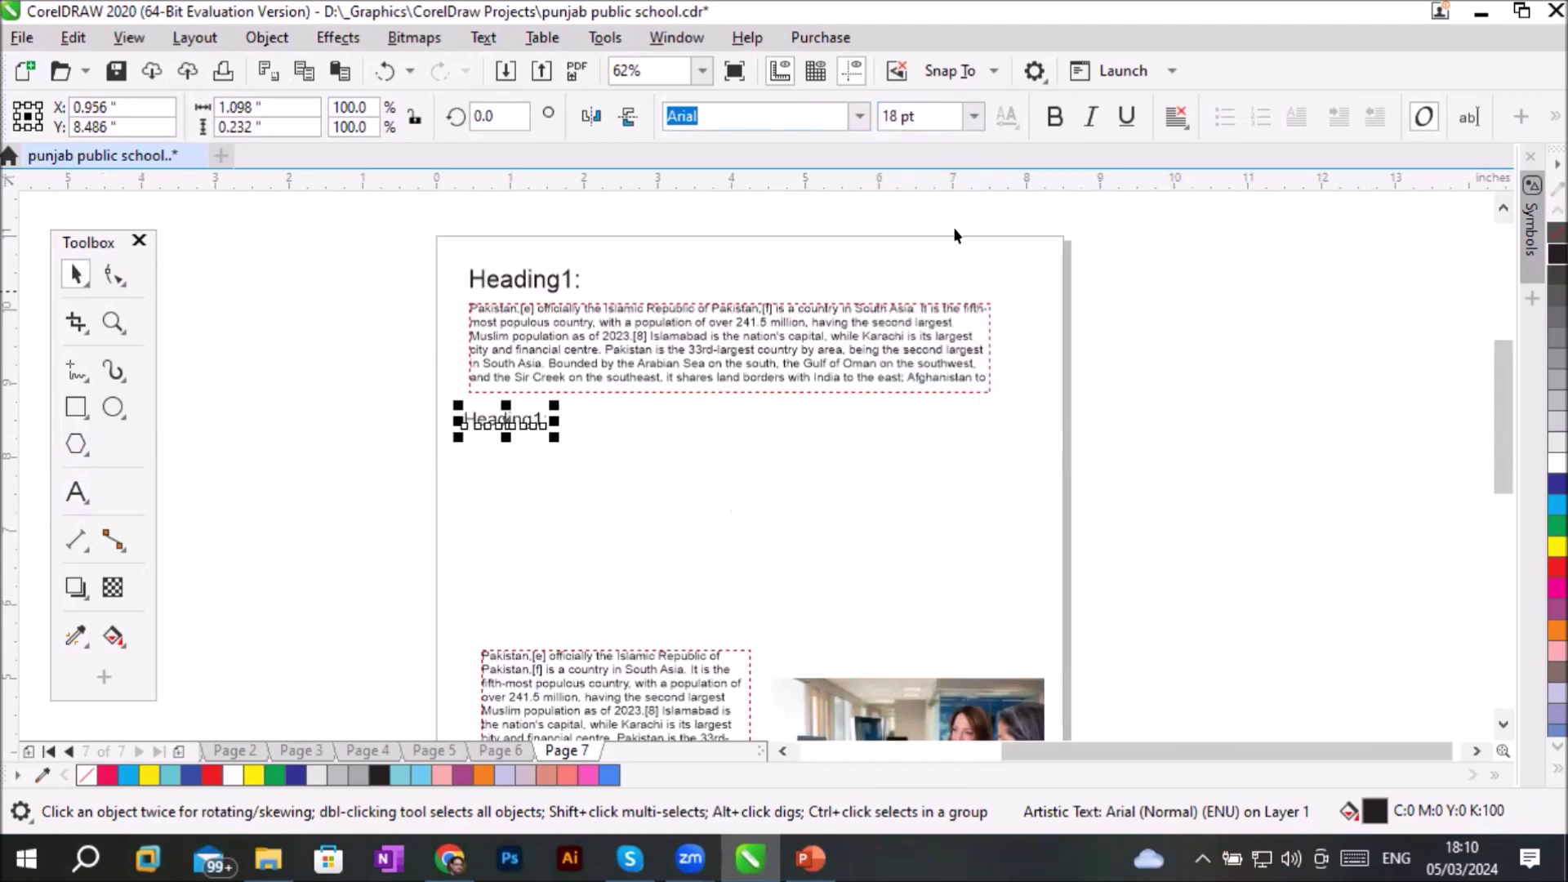
pyautogui.click(506, 279)
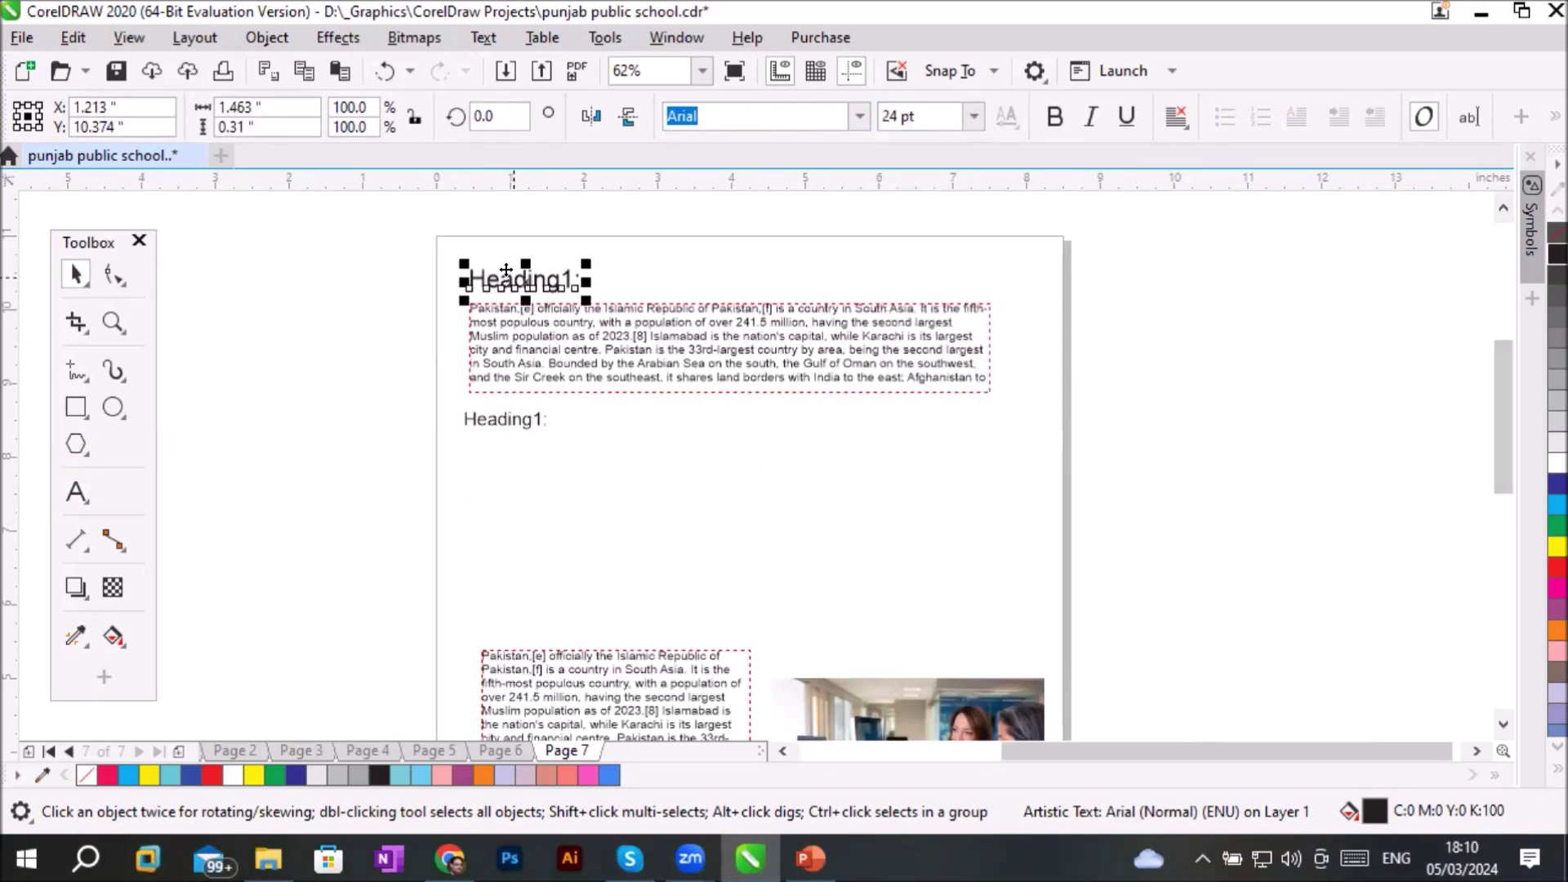
pyautogui.click(502, 415)
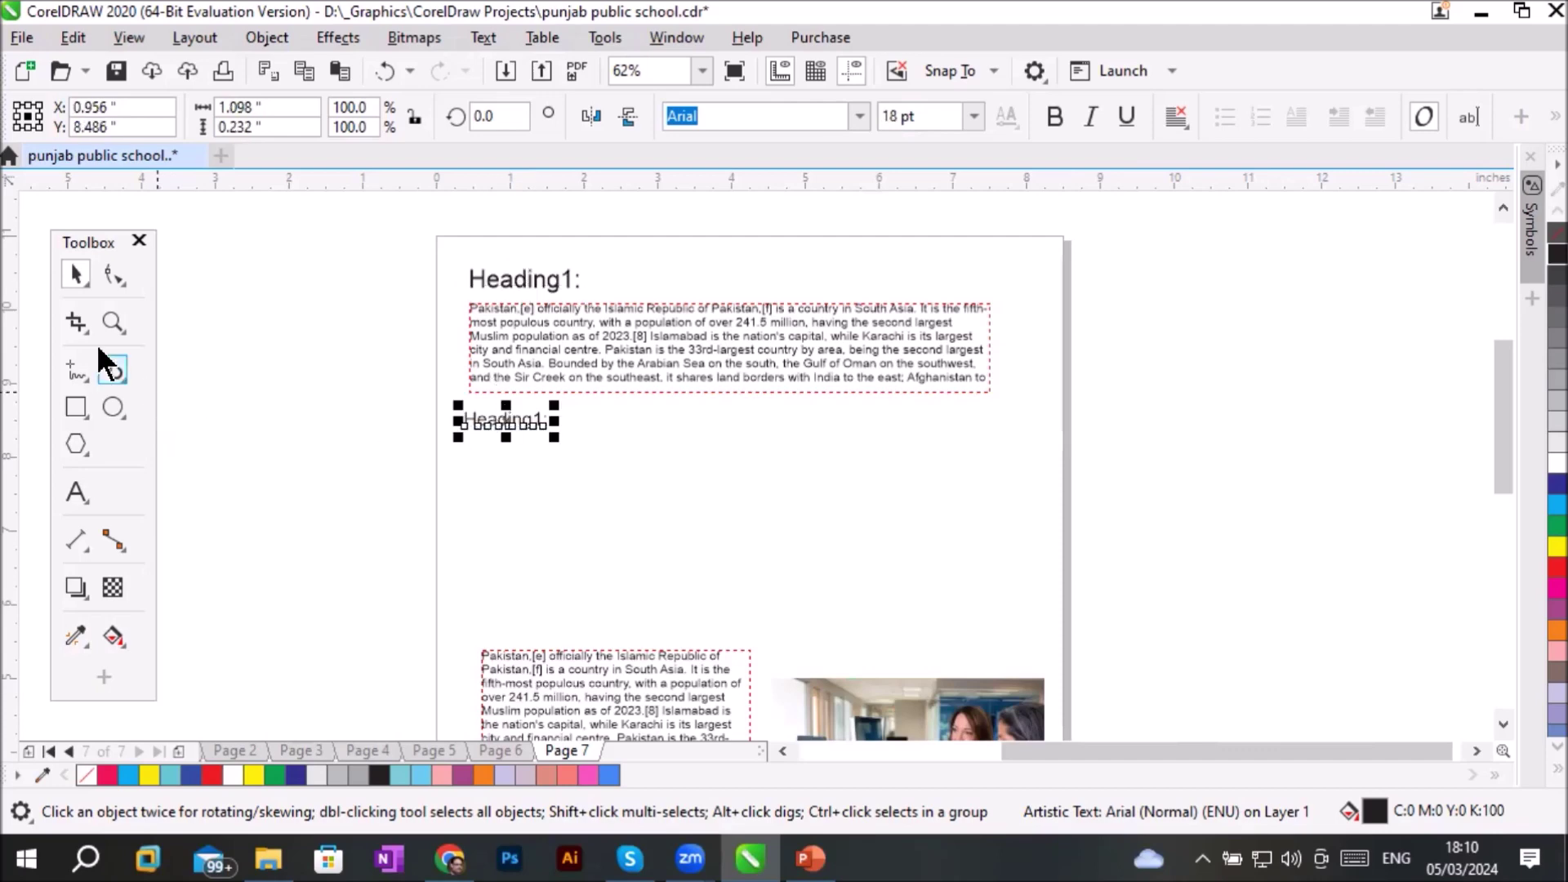
# Draw a paragraph text frame about 7.13 by 1.13 inches below the lower heading and paste the Pakistan paragraph into it
pyautogui.click(76, 493)
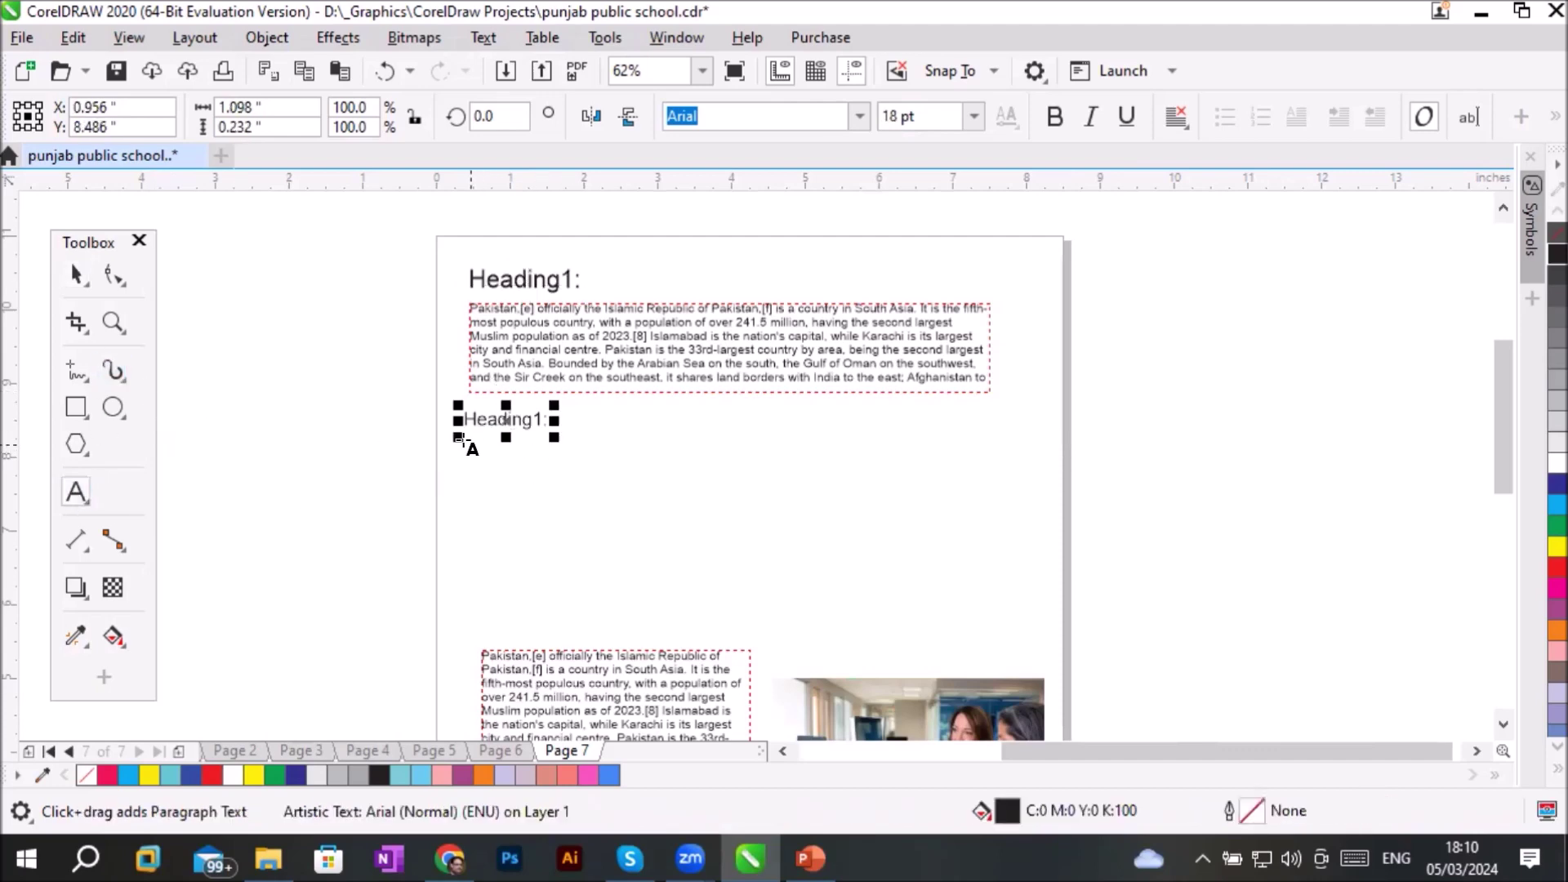
pyautogui.moveTo(471, 445); pyautogui.dragTo(995, 529)
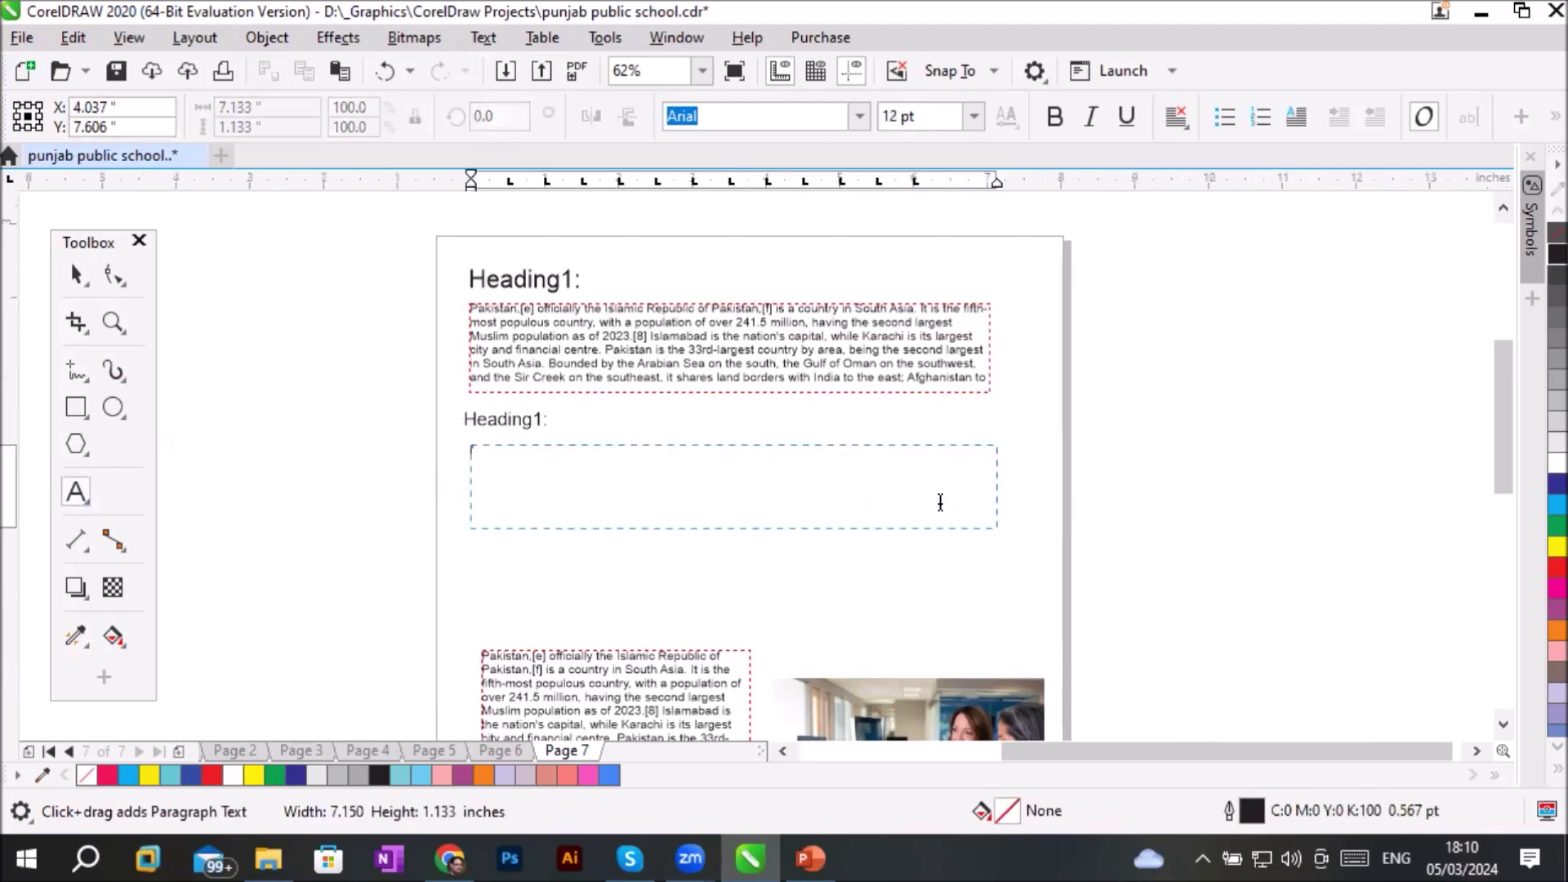
pyautogui.rightClick(744, 466)
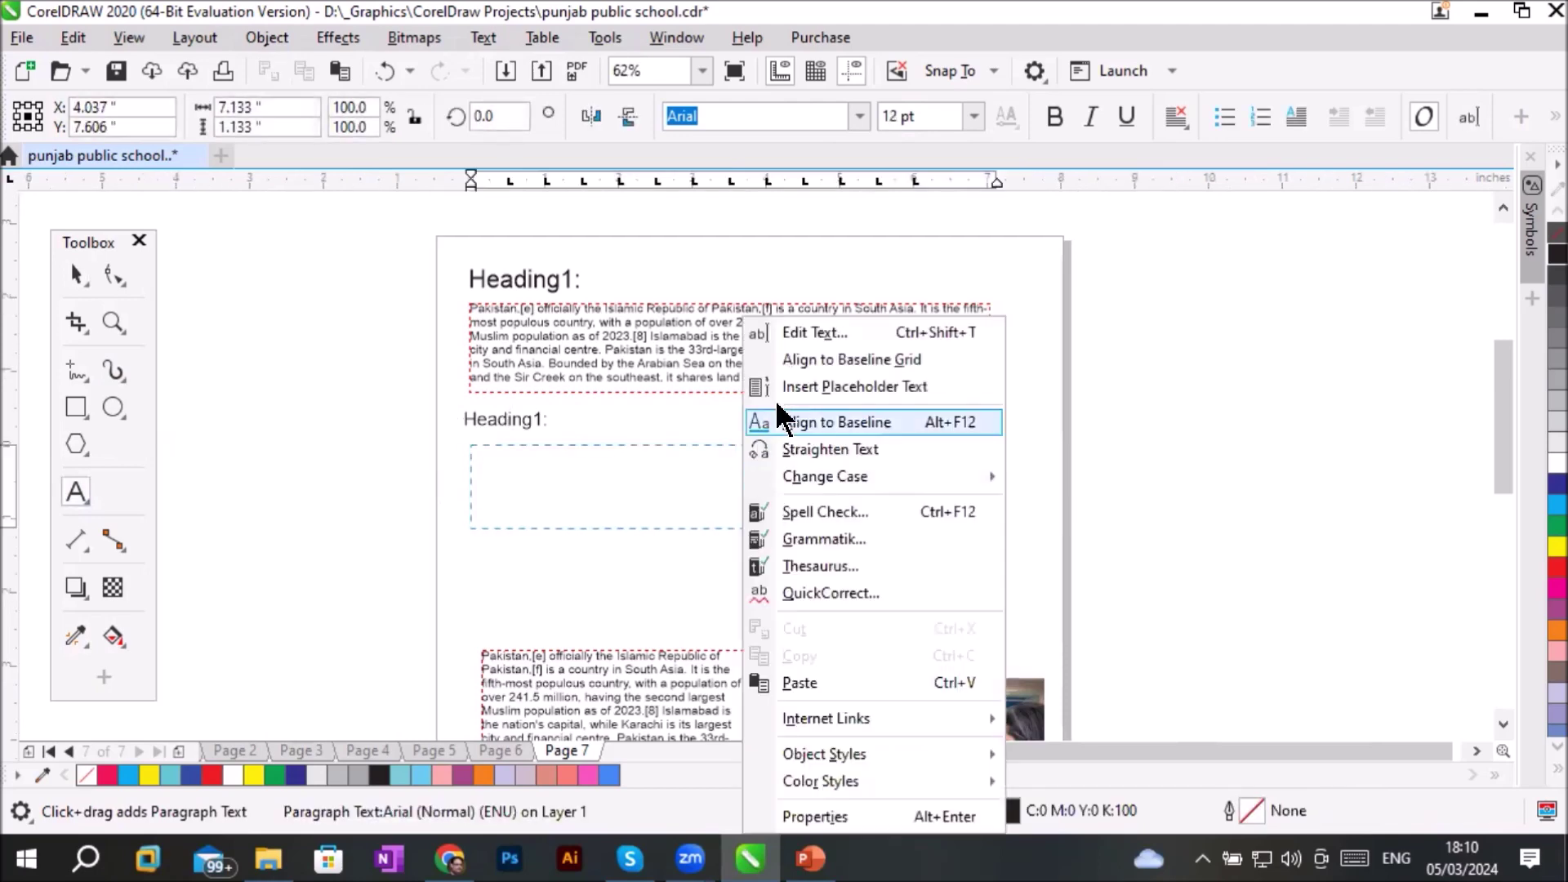
pyautogui.click(772, 684)
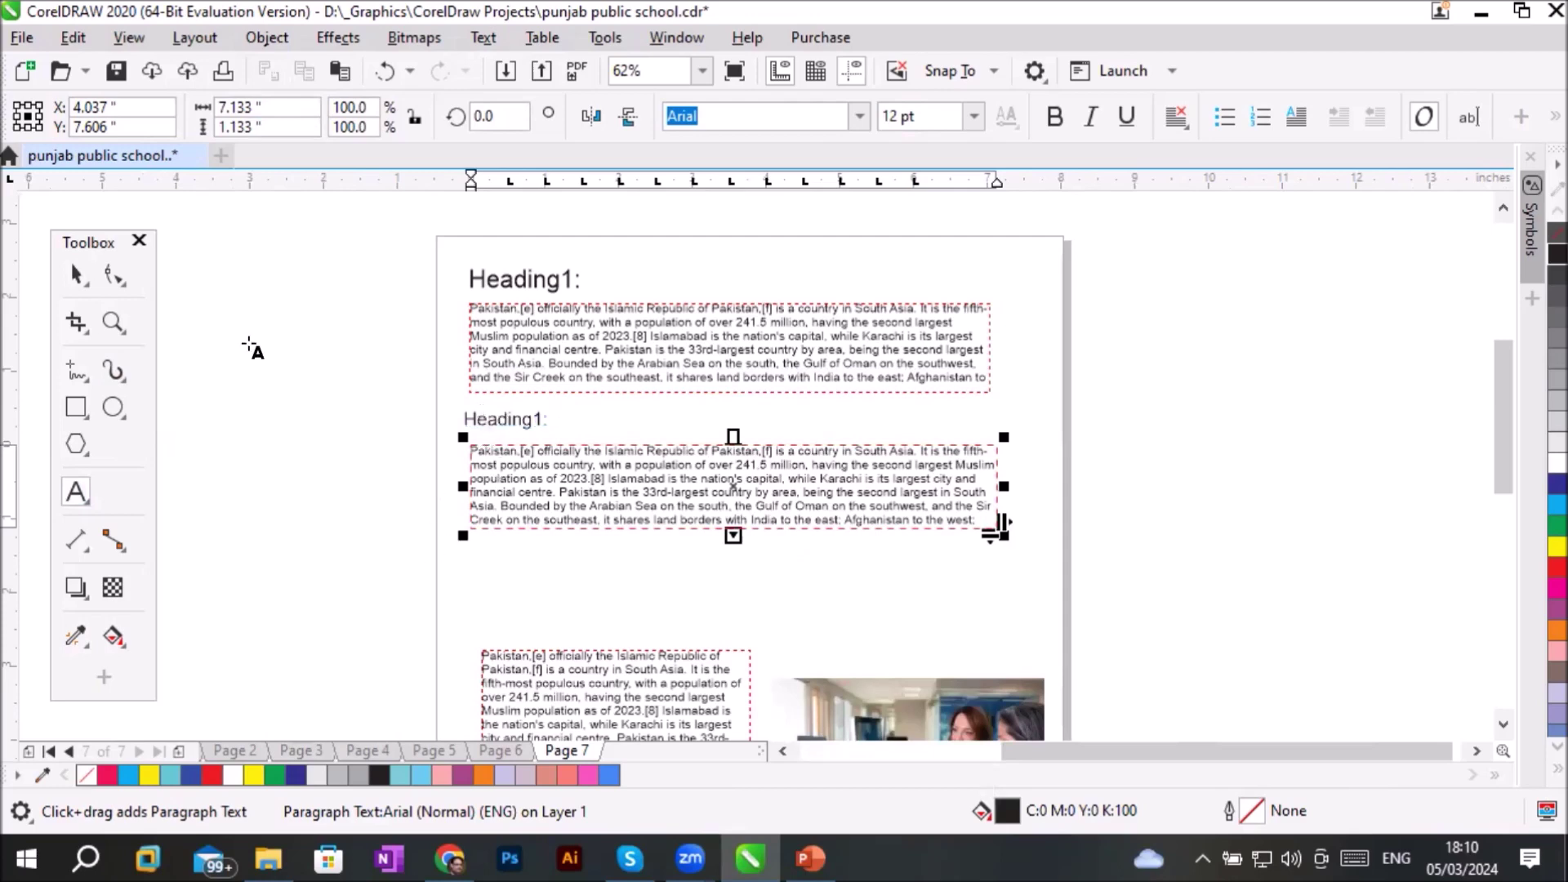
# Place a copy of the 18 pt Heading1 below the second paragraph and set its font size to 48 pt
pyautogui.click(76, 275)
pyautogui.moveTo(500, 417); pyautogui.dragTo(497, 552)
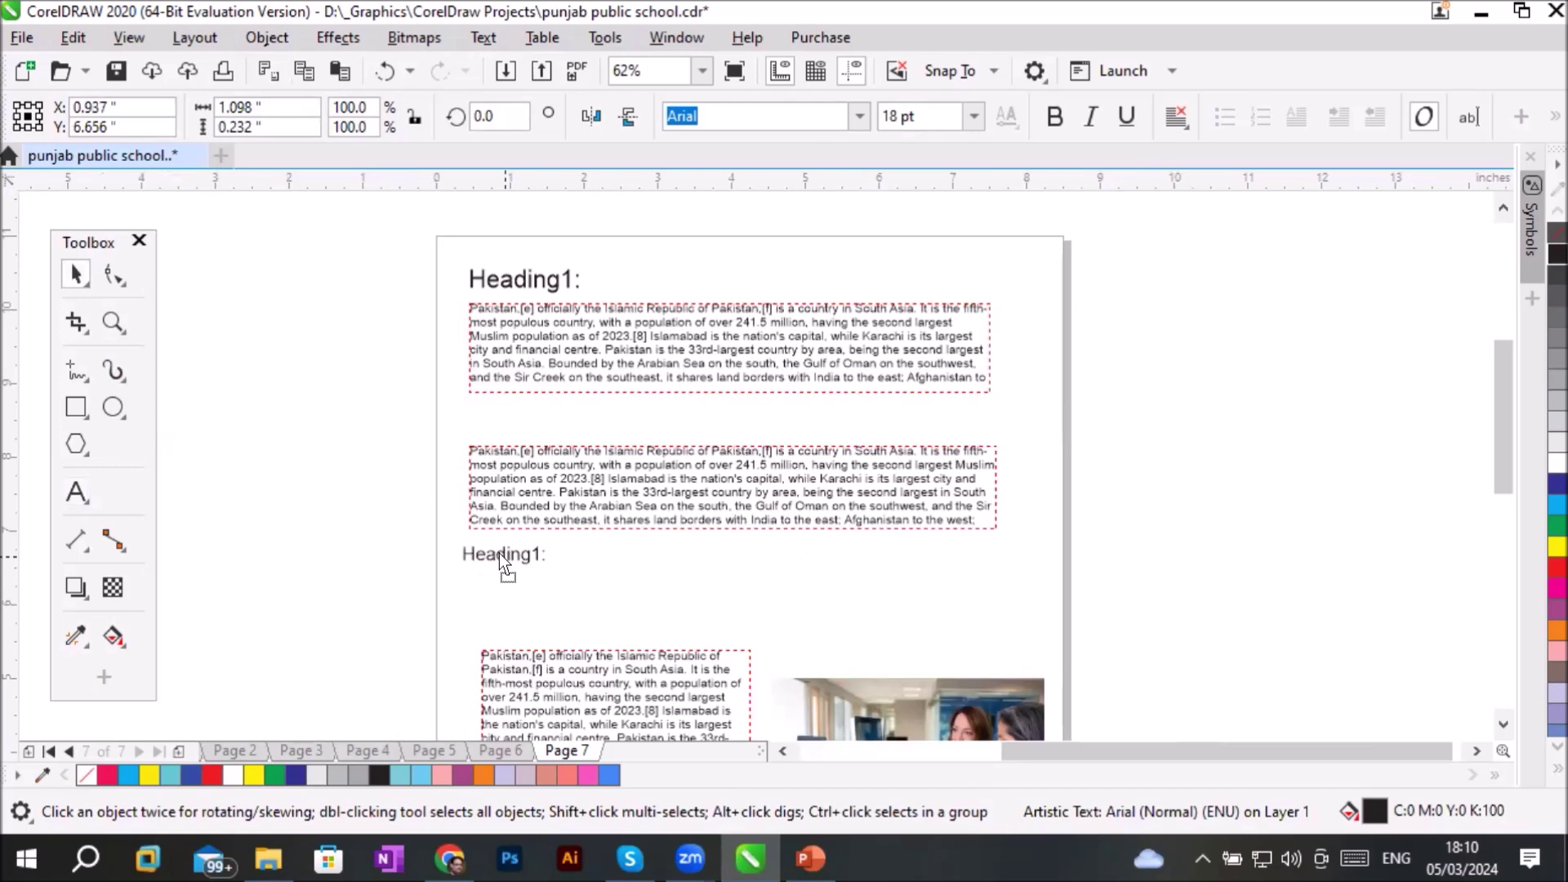
pyautogui.rightClick(500, 553)
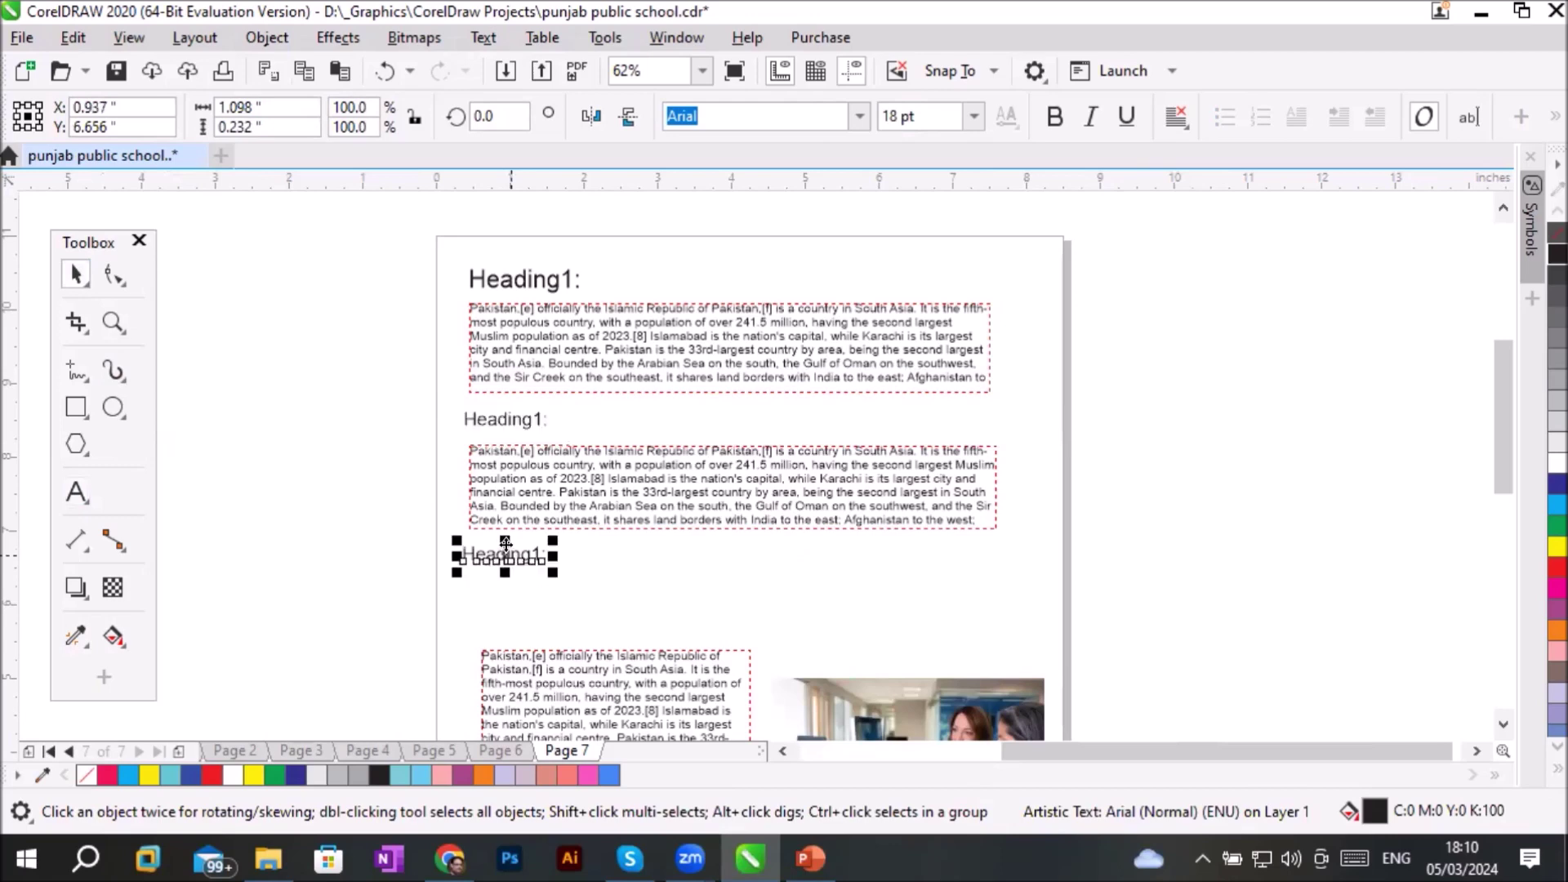
pyautogui.click(973, 116)
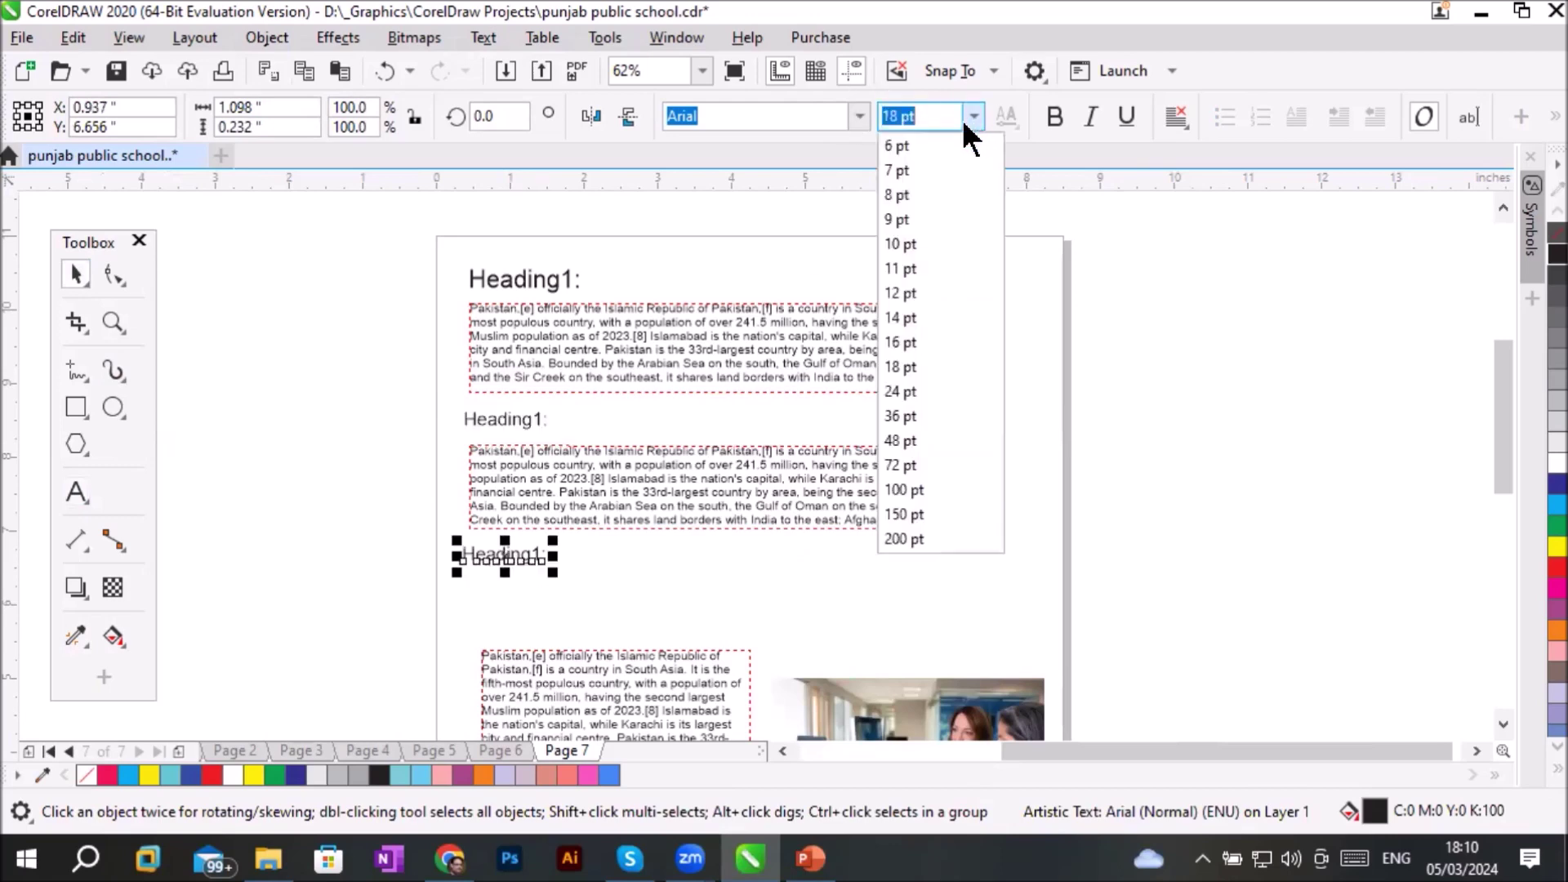
pyautogui.click(900, 440)
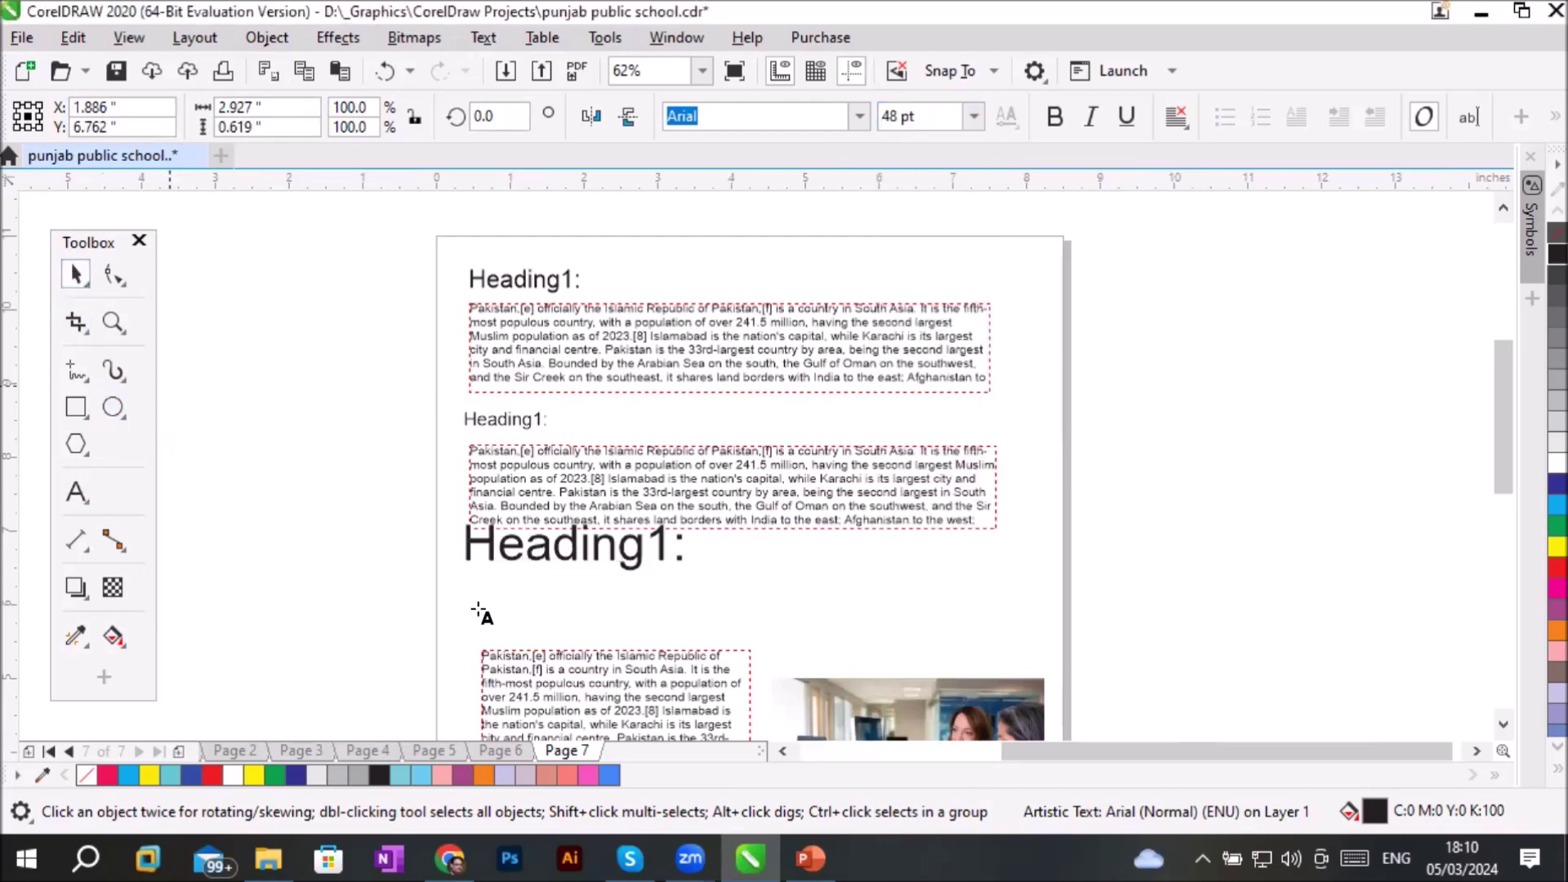
# Move the large Heading1 down and slightly right, just above the narrow paragraph beside the picture
pyautogui.click(70, 499)
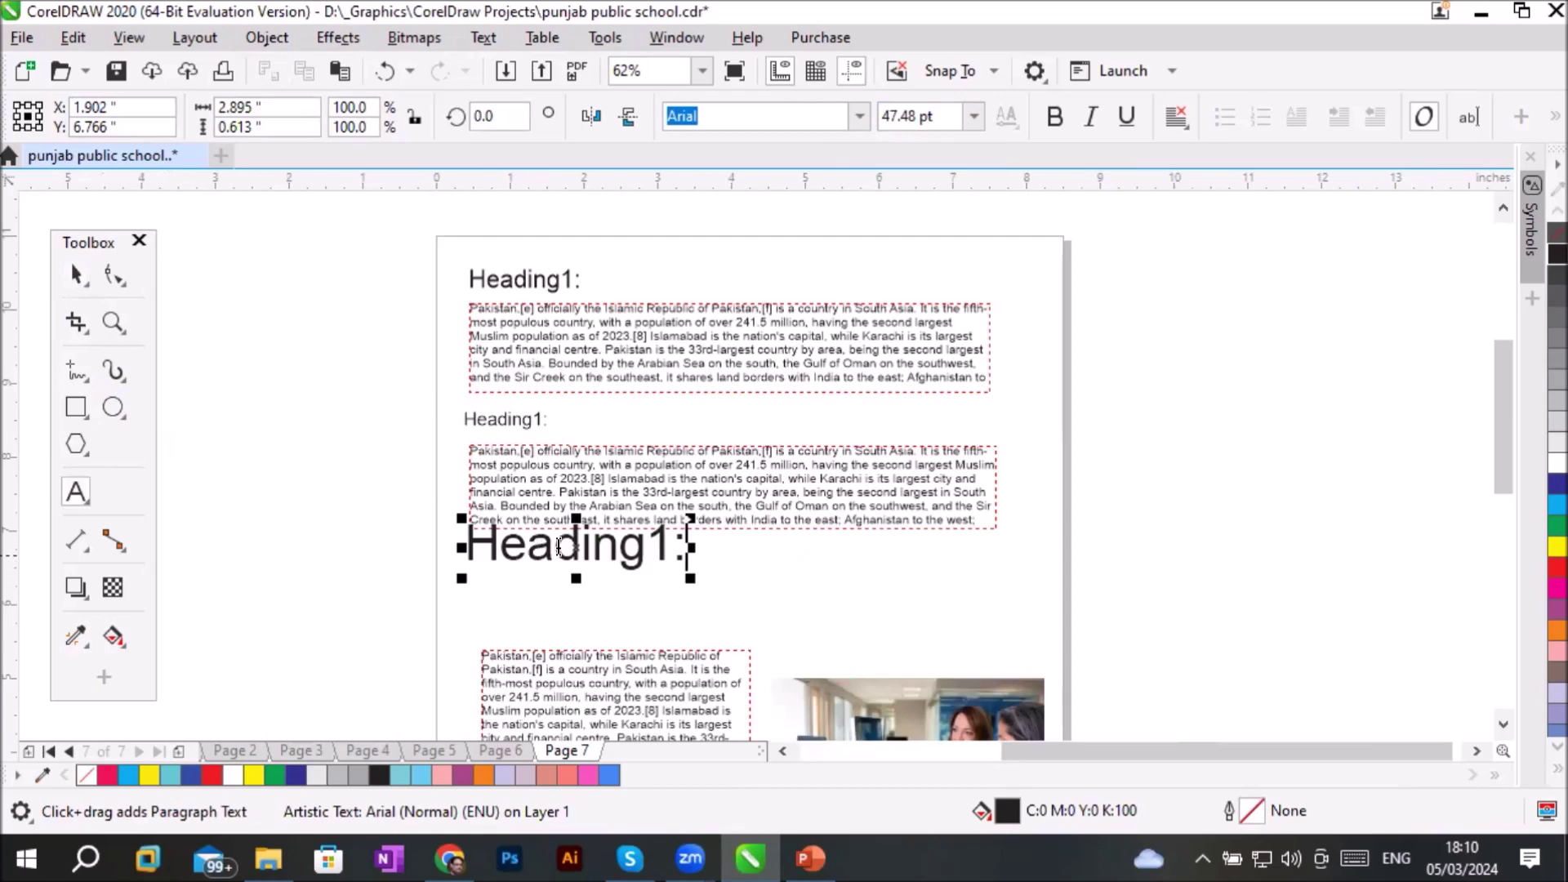
pyautogui.click(72, 272)
pyautogui.moveTo(578, 543); pyautogui.dragTo(620, 609)
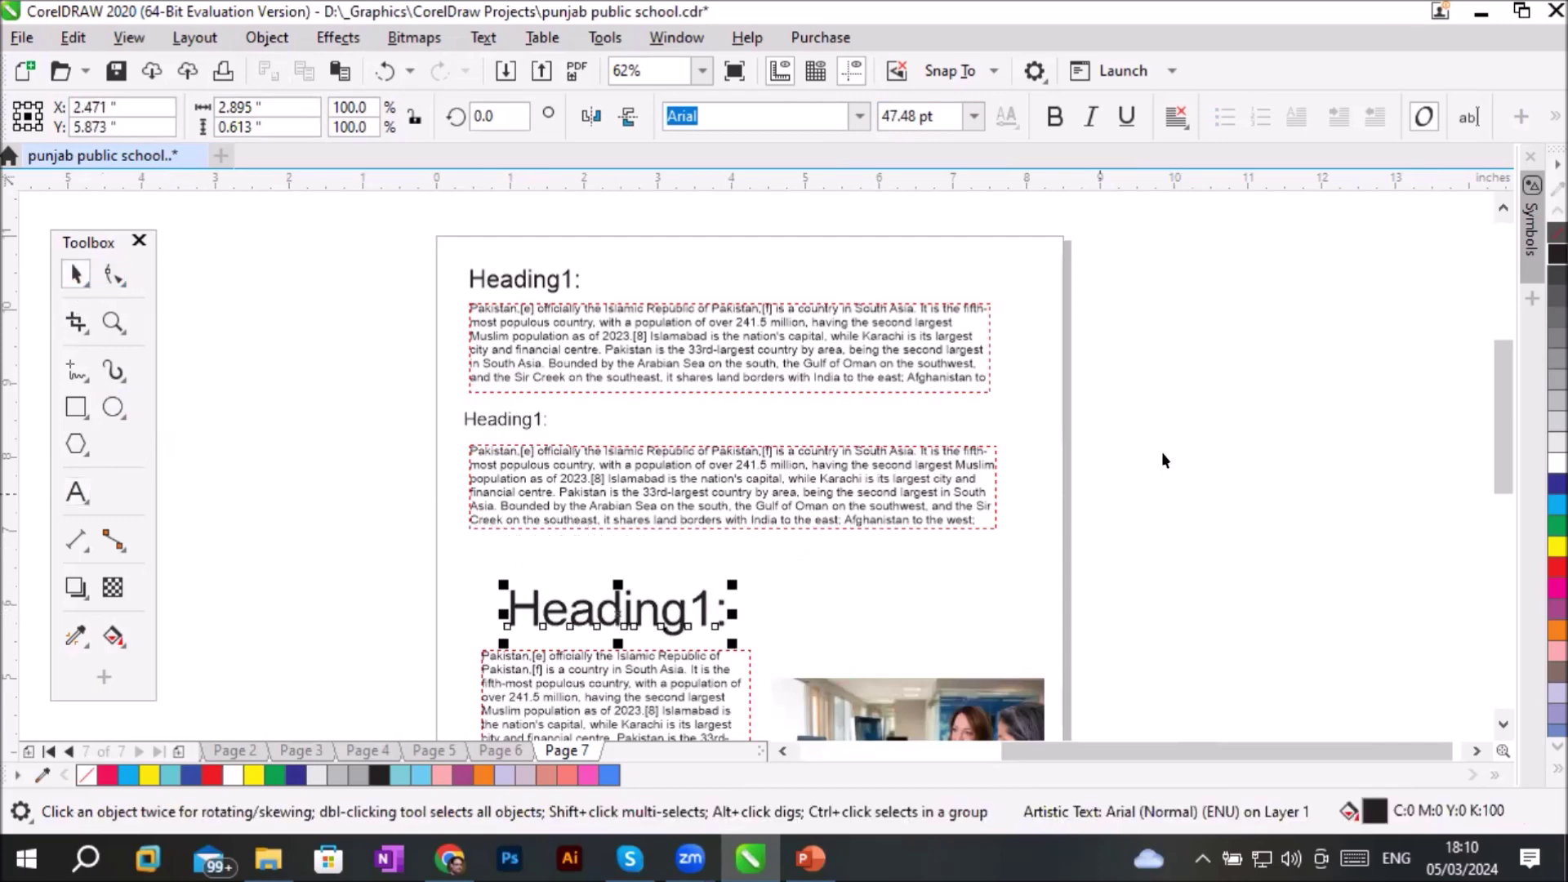
pyautogui.press('Escape')
# Change the font of the topmost Heading1 to Angel LemonaDemo
pyautogui.click(518, 281)
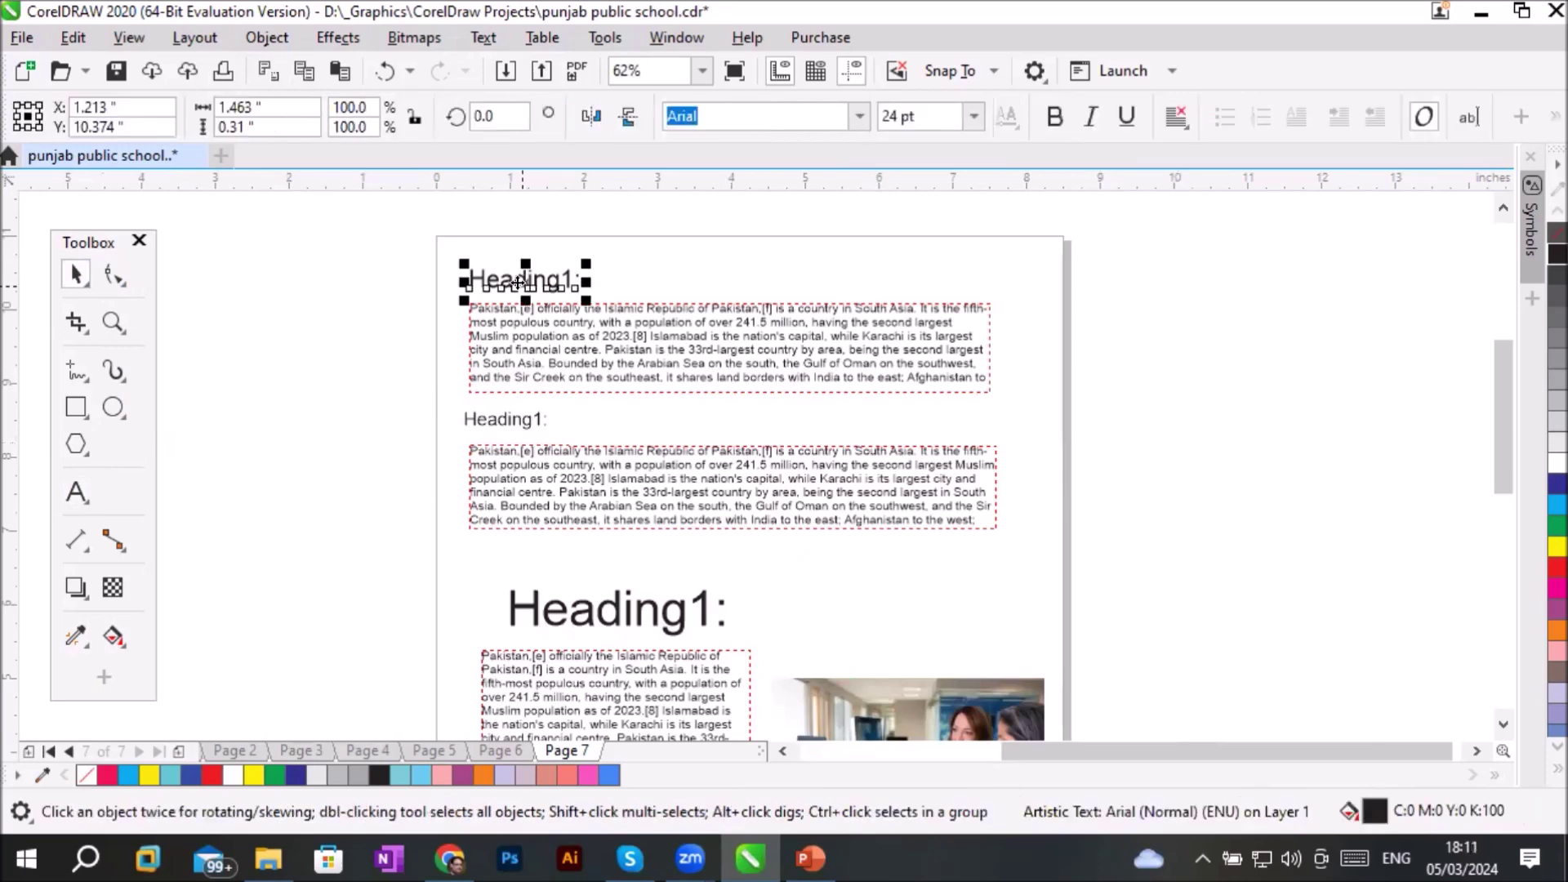
pyautogui.click(861, 114)
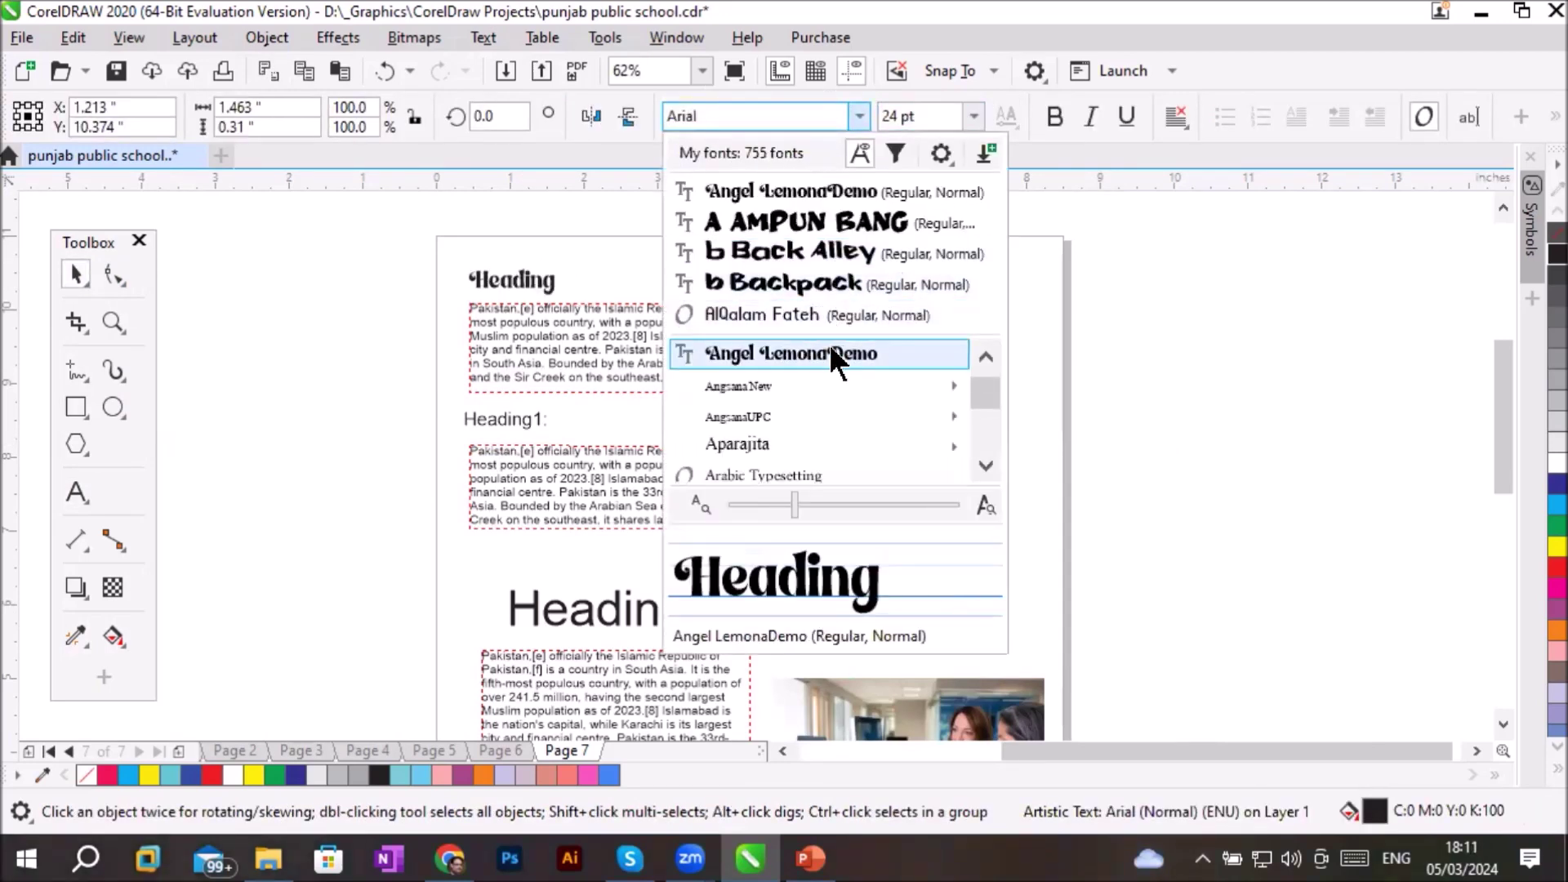
pyautogui.click(829, 353)
# Give the topmost heading a red fill and a blue outline
pyautogui.scroll(5, 673, 265)
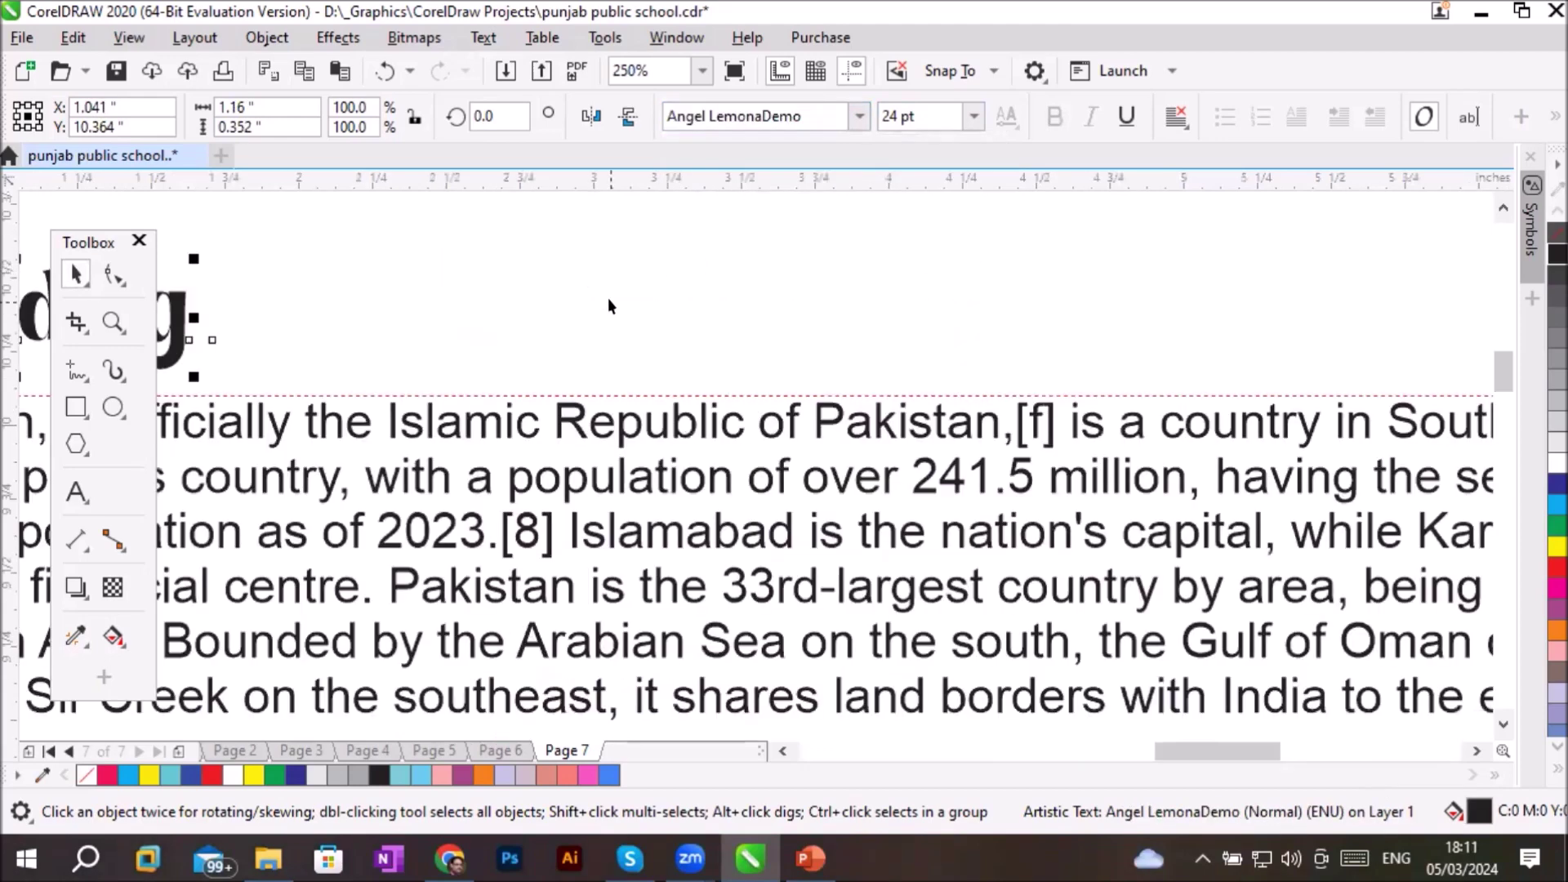
pyautogui.scroll(-3, 609, 302)
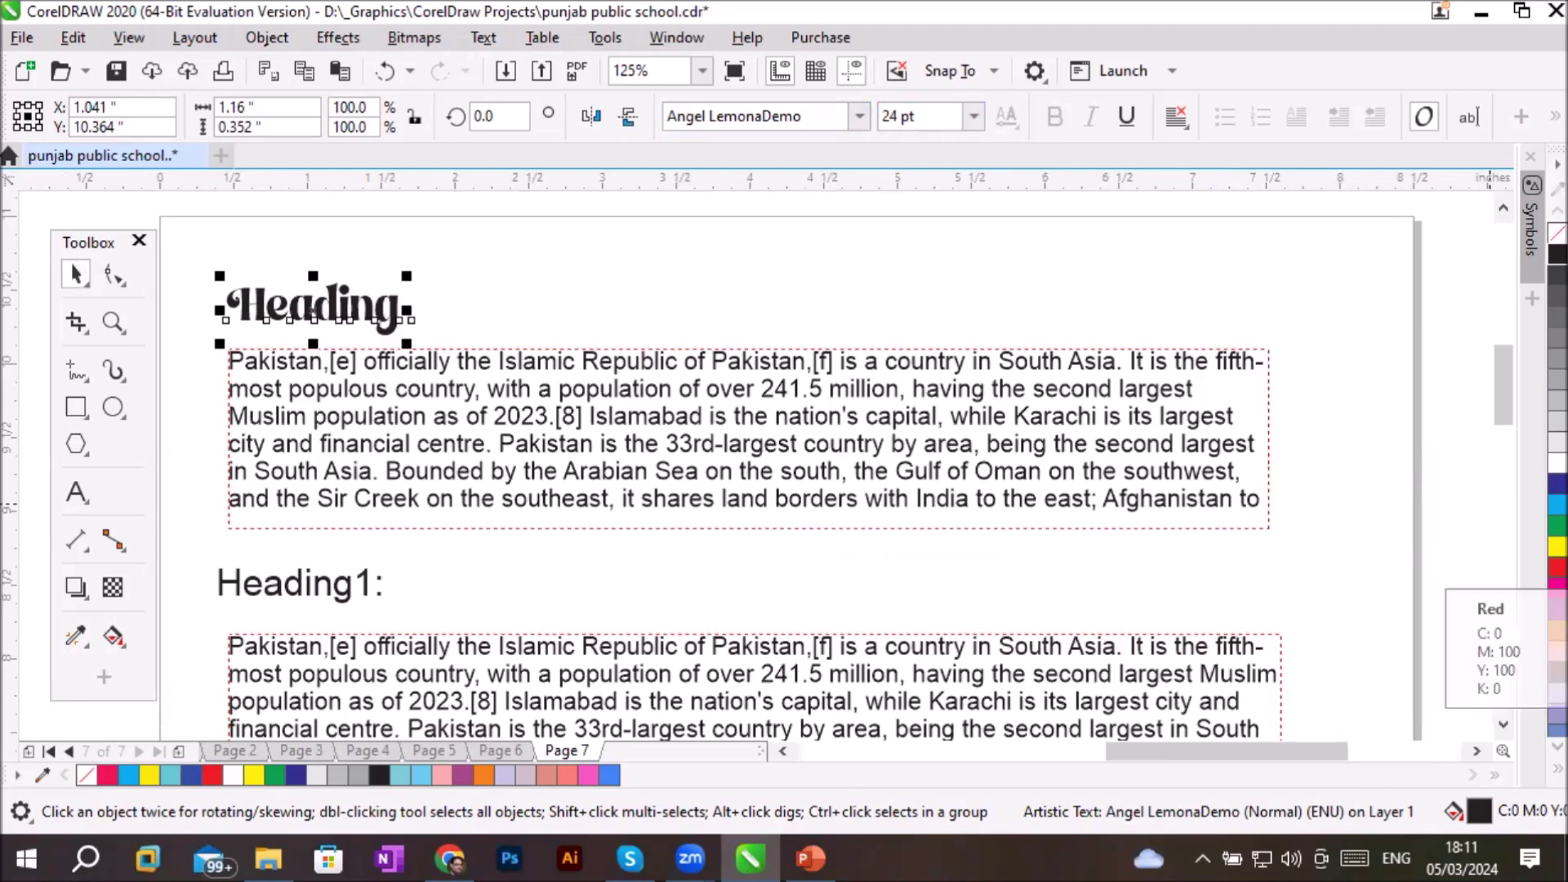
pyautogui.click(1557, 565)
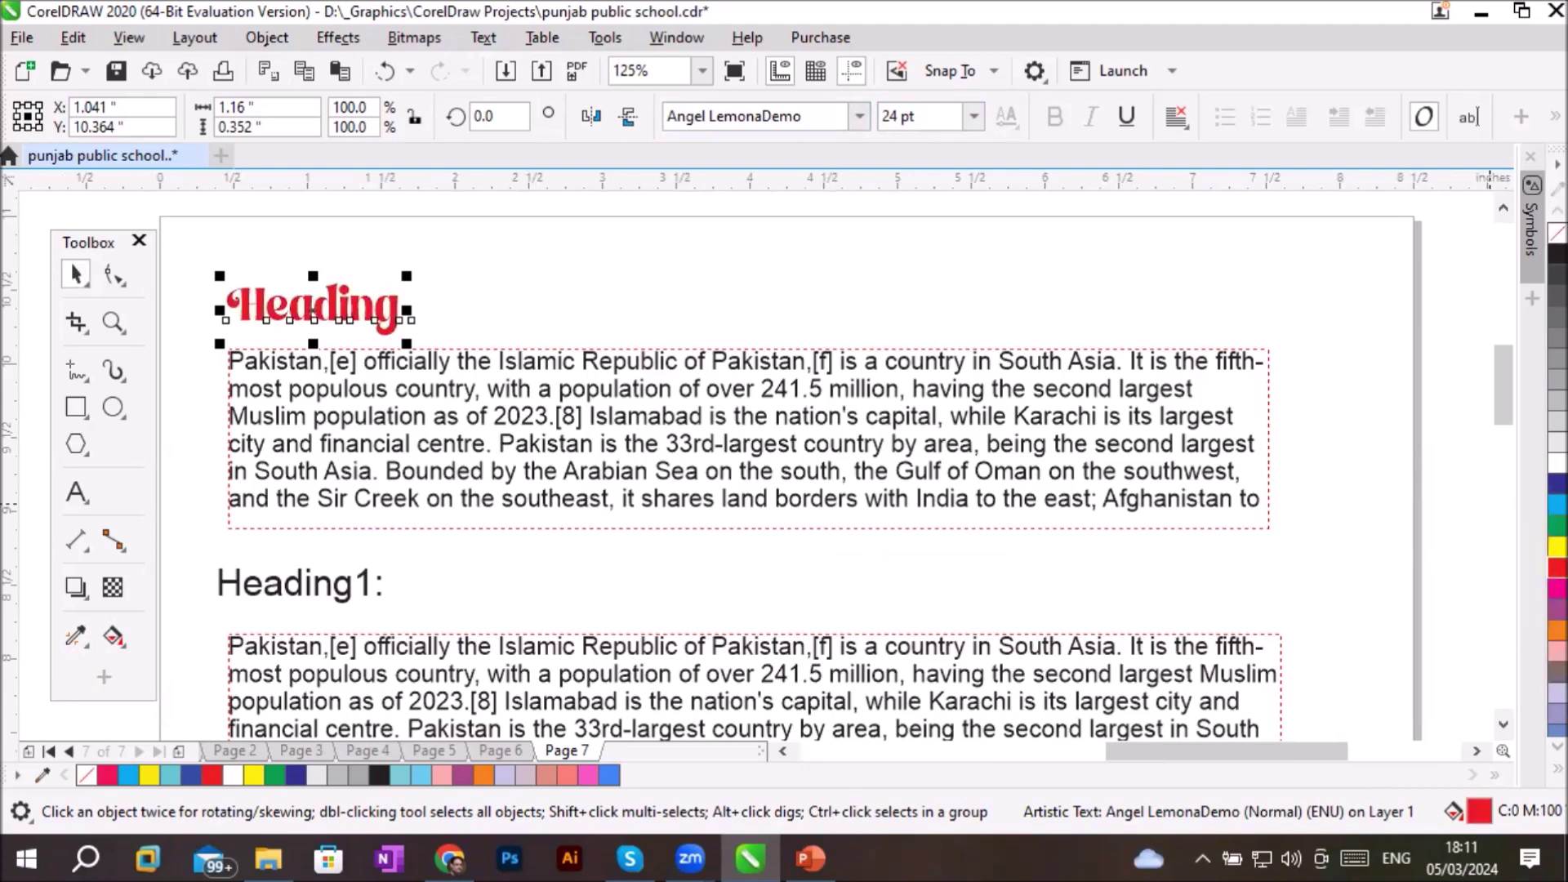
pyautogui.rightClick(1557, 483)
# Examine the topmost heading's fill and outline up close, along with its font name and font size
pyautogui.scroll(3, 322, 294)
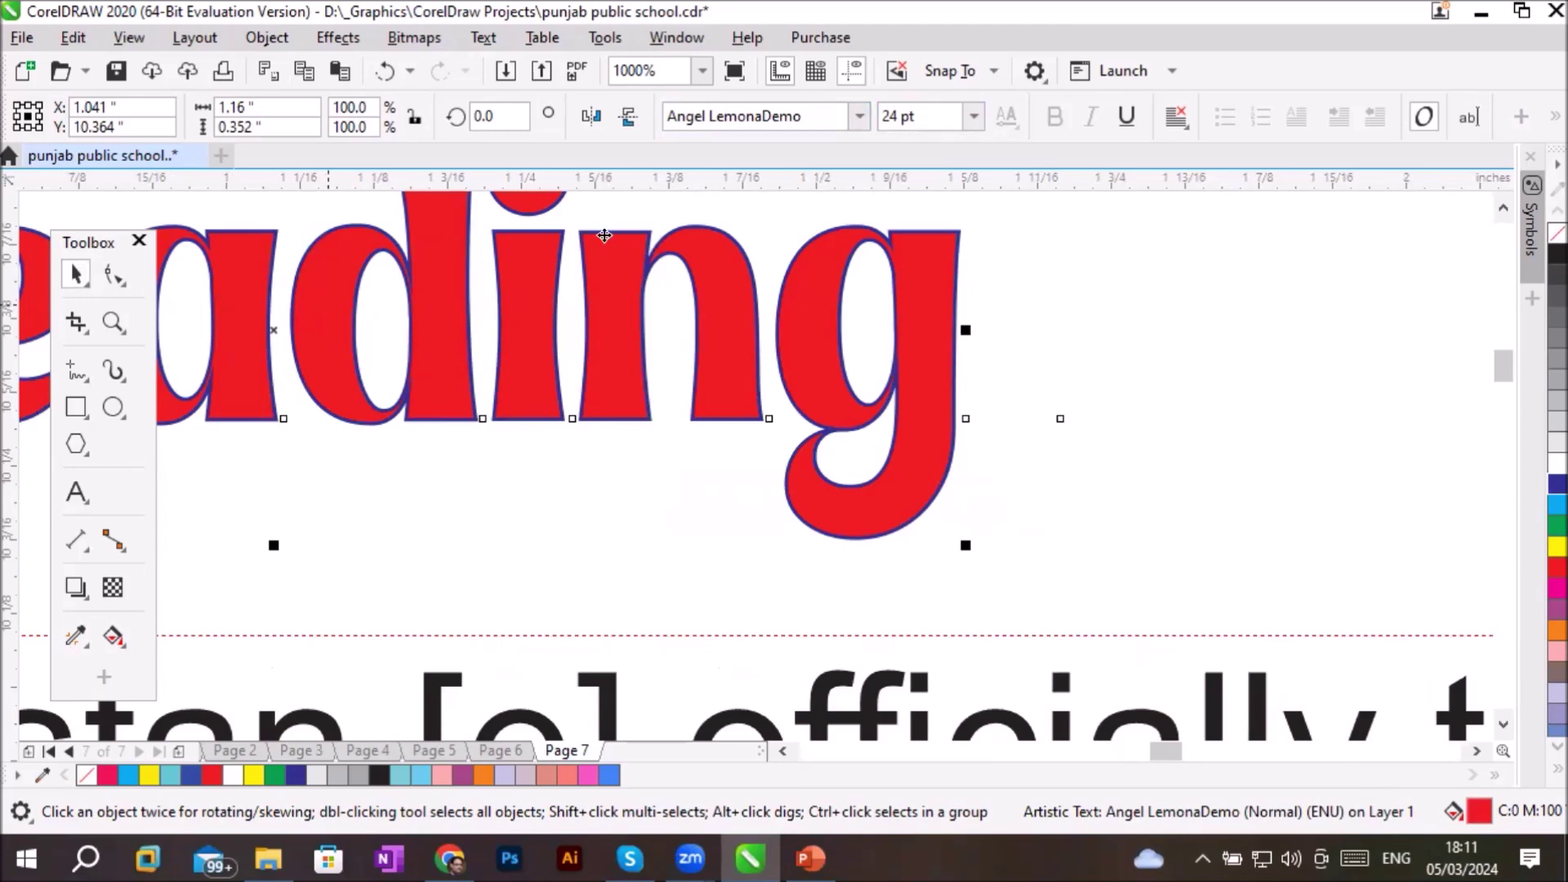
pyautogui.scroll(-2, 561, 351)
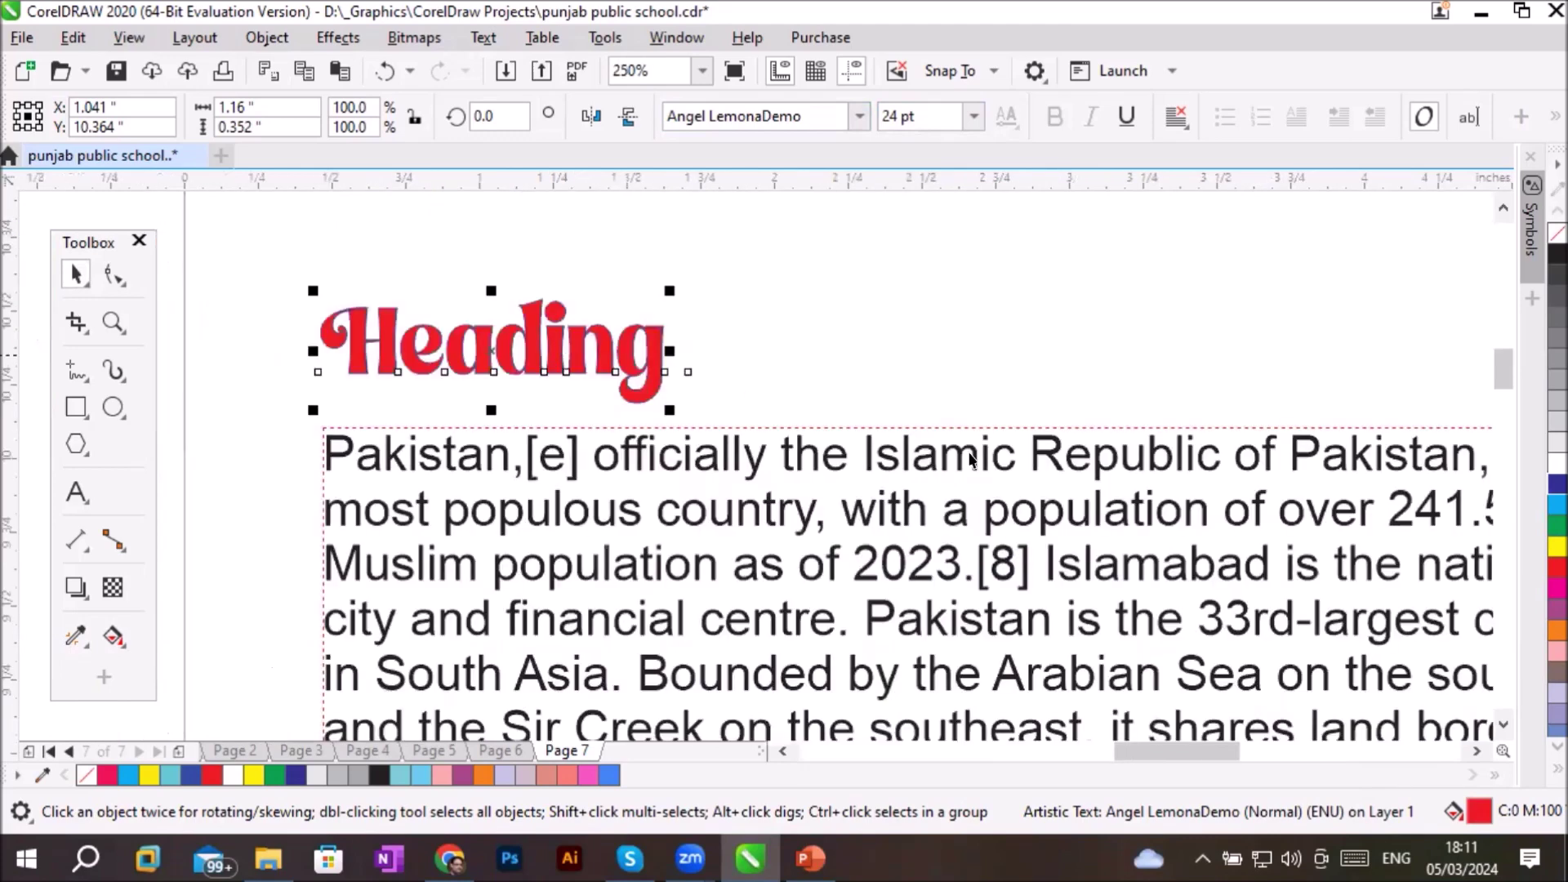
pyautogui.scroll(-1, 1031, 471)
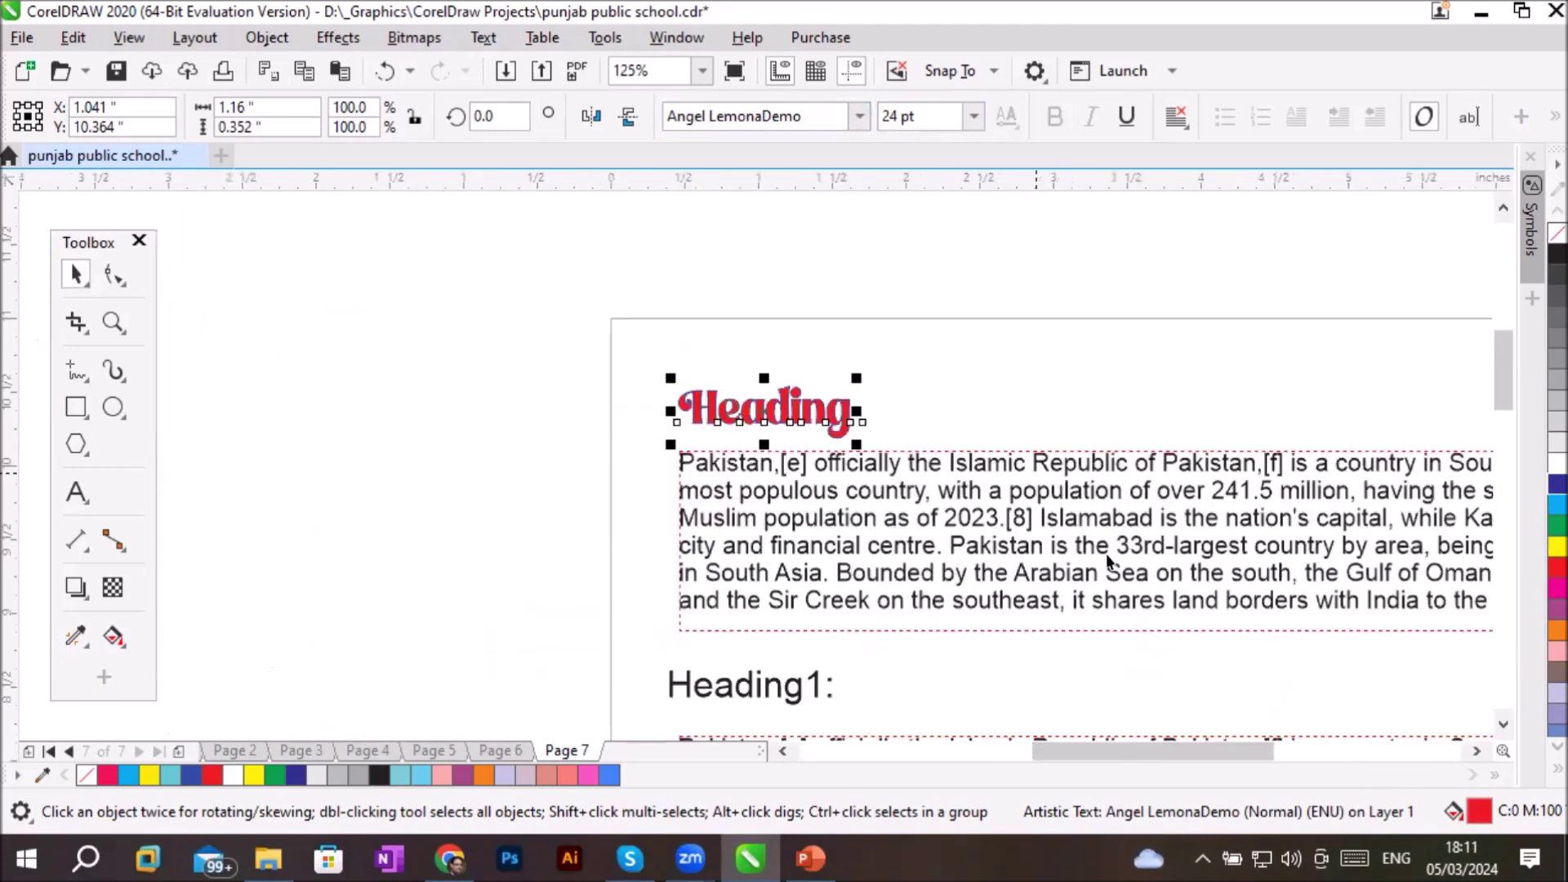
pyautogui.click(1504, 724)
pyautogui.click(1503, 723)
pyautogui.scroll(-1, 1387, 624)
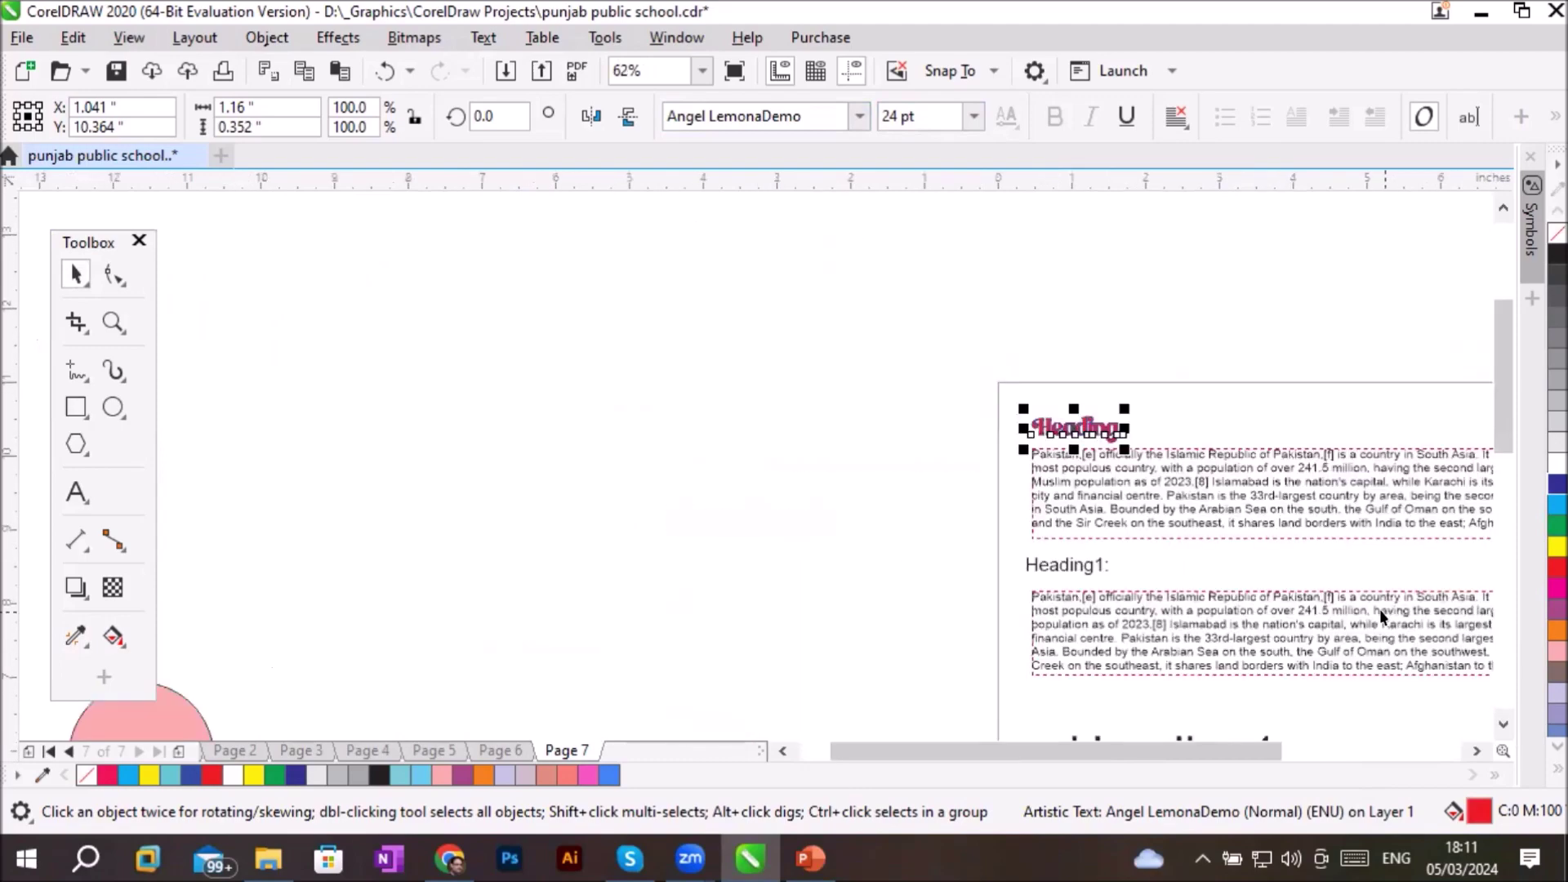
pyautogui.click(1476, 747)
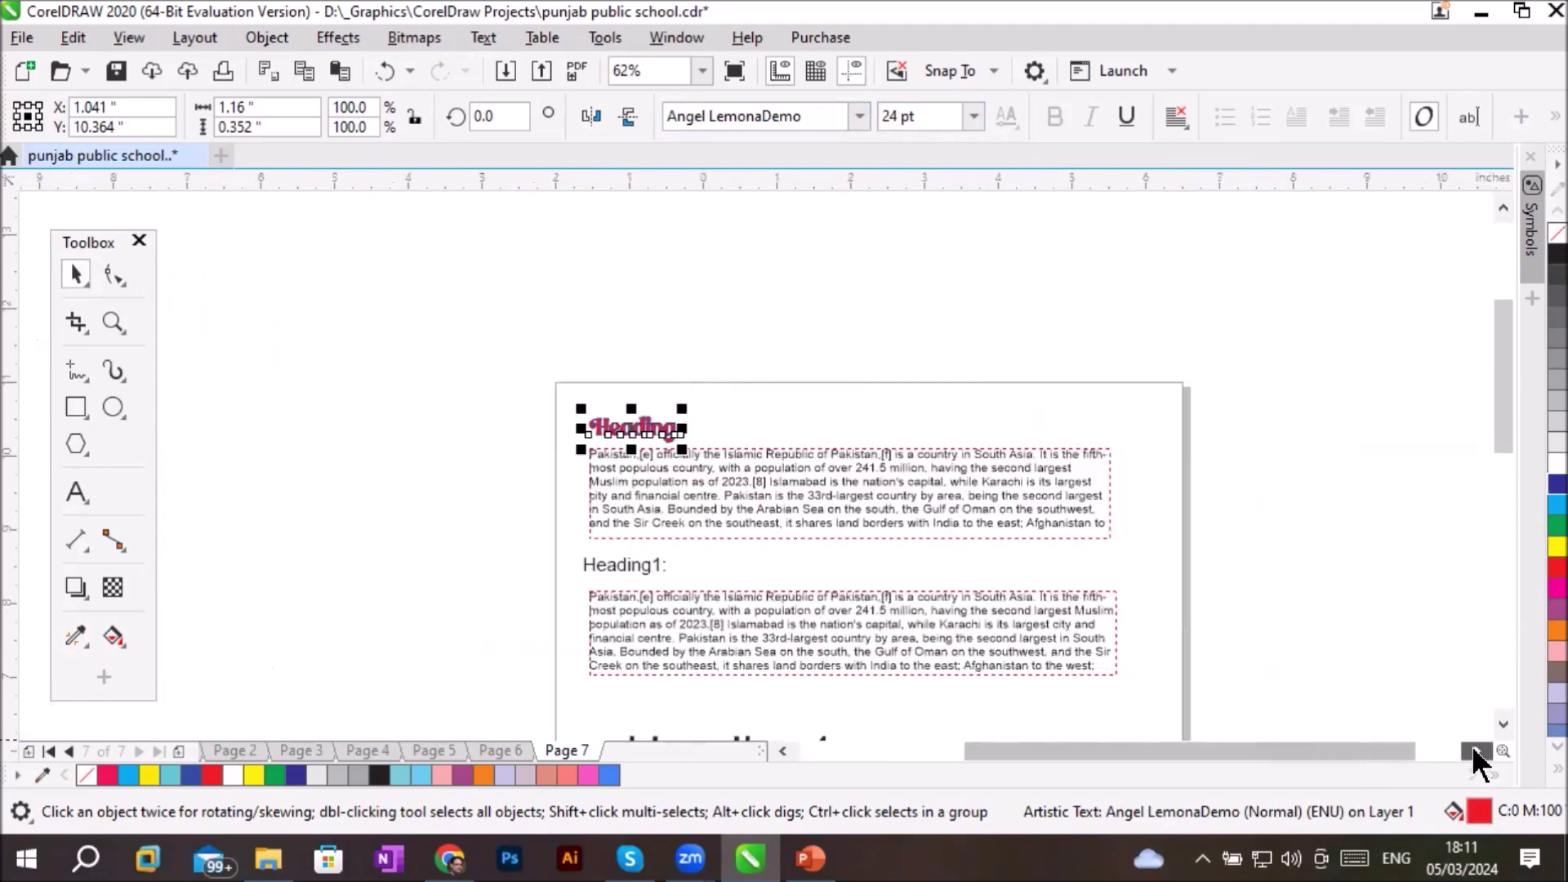
pyautogui.click(1503, 724)
pyautogui.click(1503, 723)
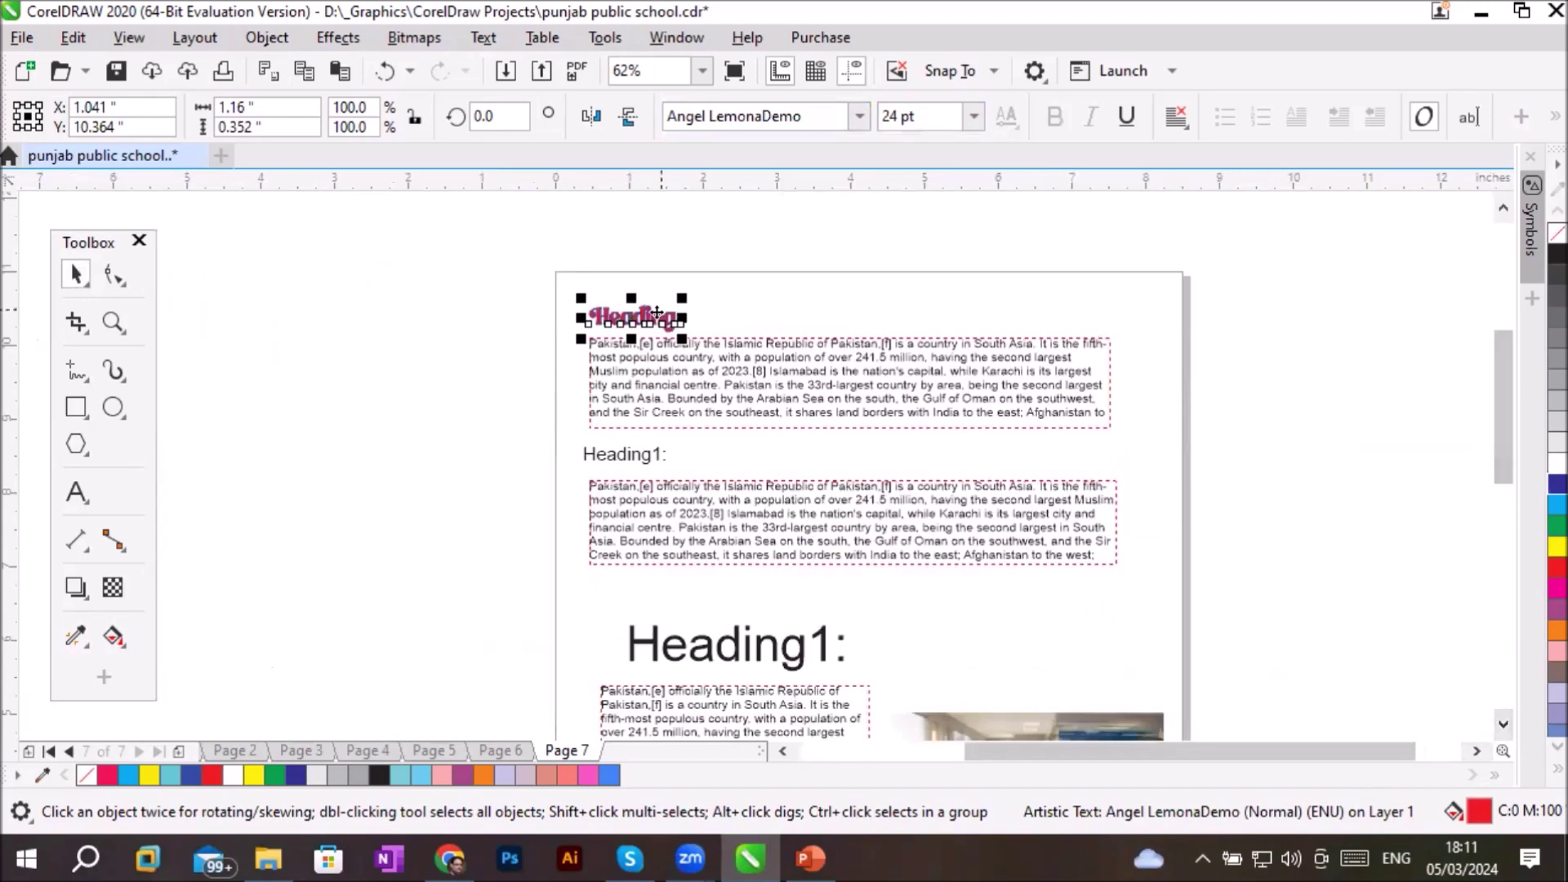
pyautogui.scroll(1, 644, 314)
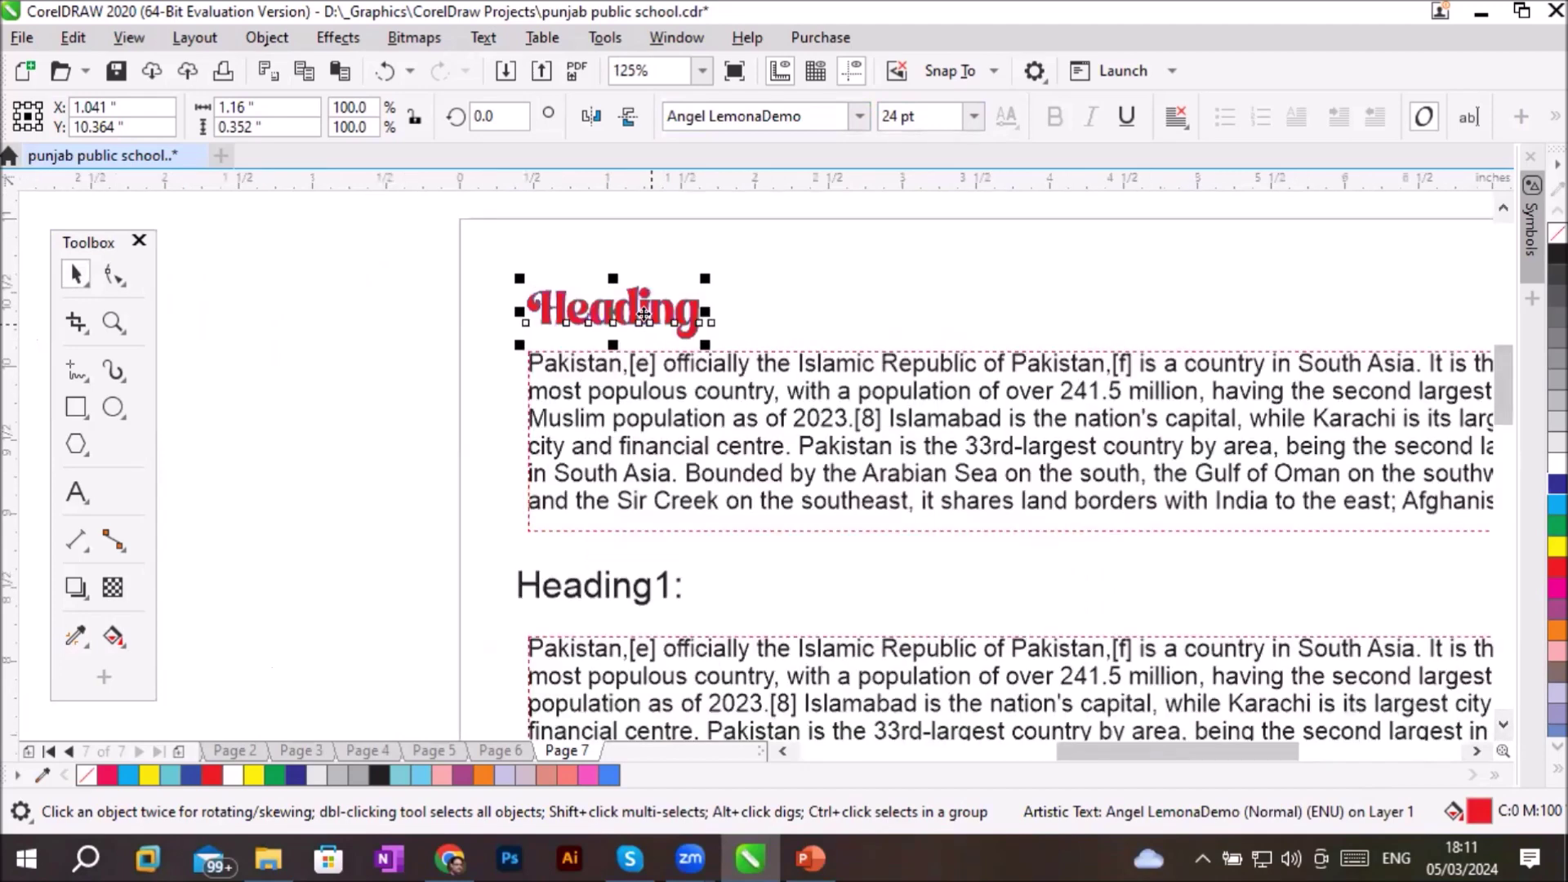
pyautogui.click(804, 115)
pyautogui.click(805, 104)
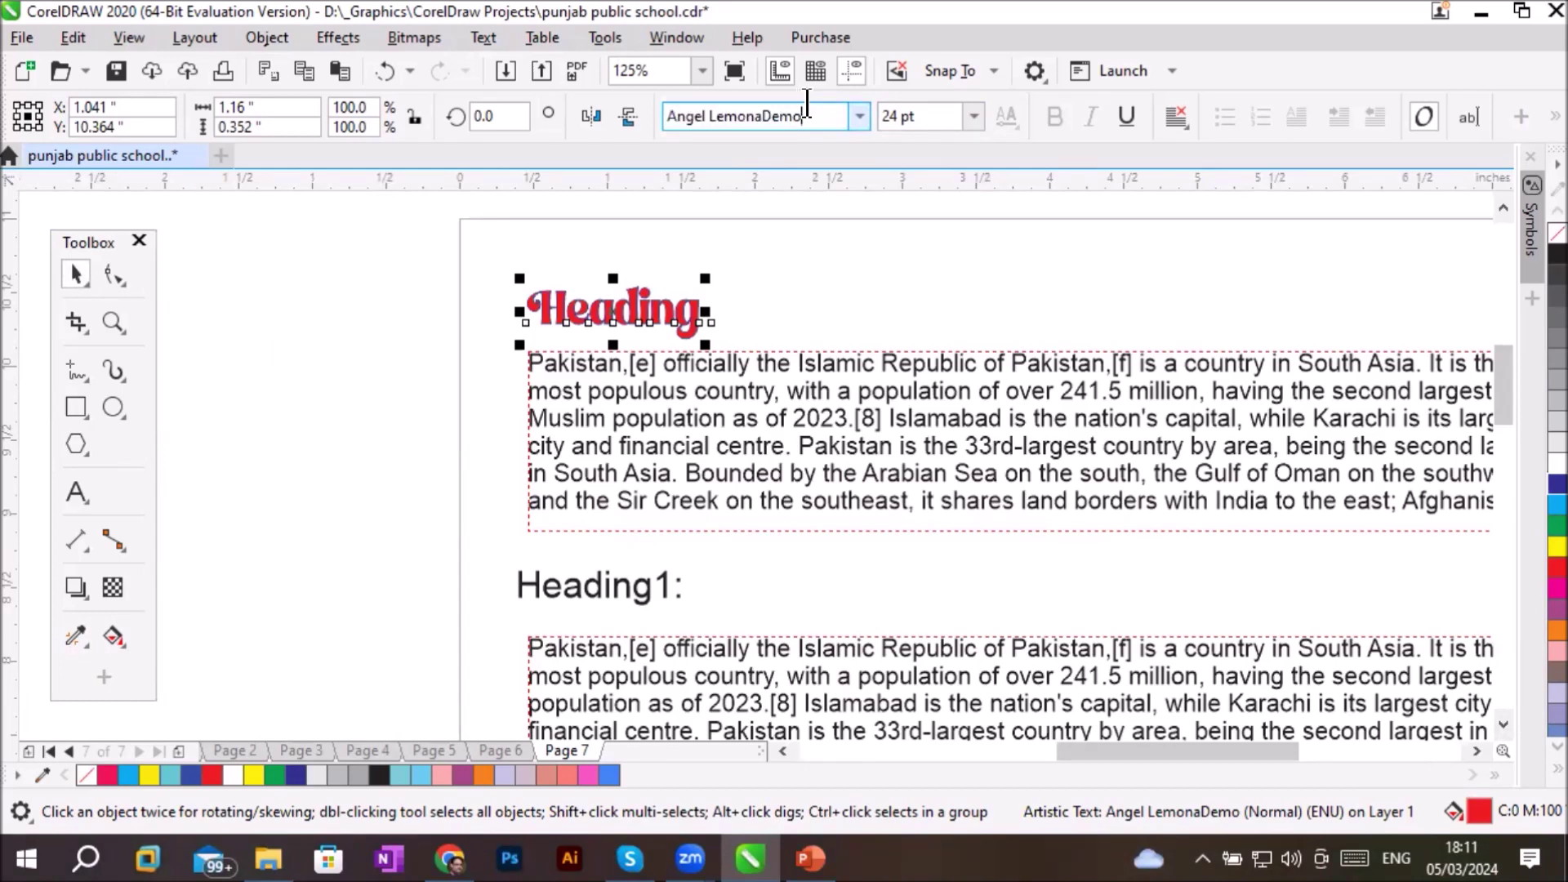
pyautogui.click(898, 115)
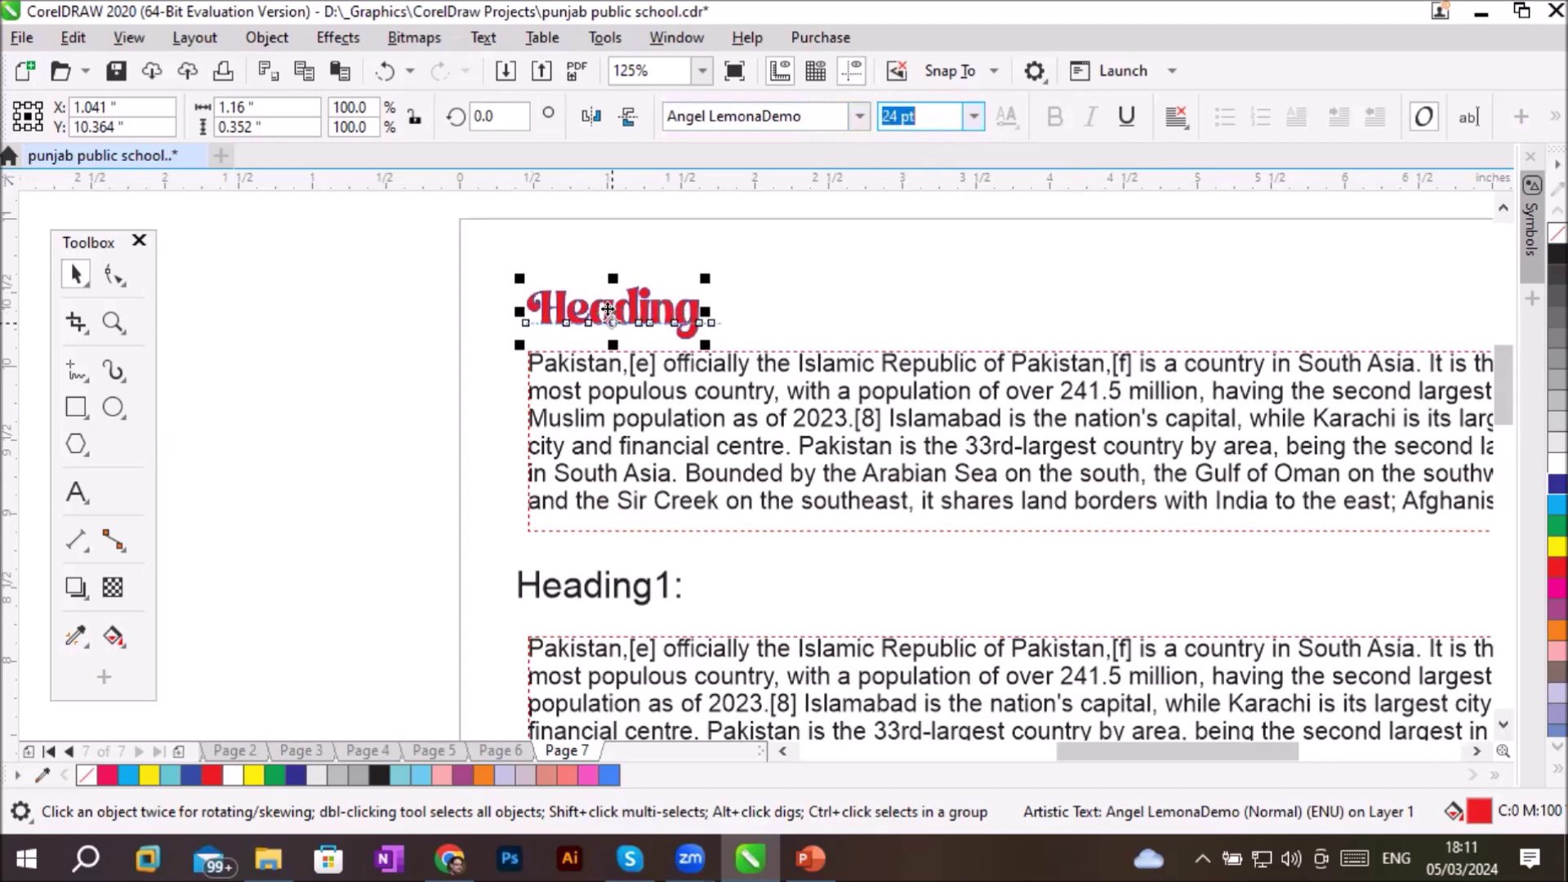
# Rotate the red heading about 16.8 degrees counterclockwise and move it up and right to about X 1.54, Y 10.53 inches
pyautogui.click(645, 306)
pyautogui.moveTo(707, 271); pyautogui.dragTo(650, 352)
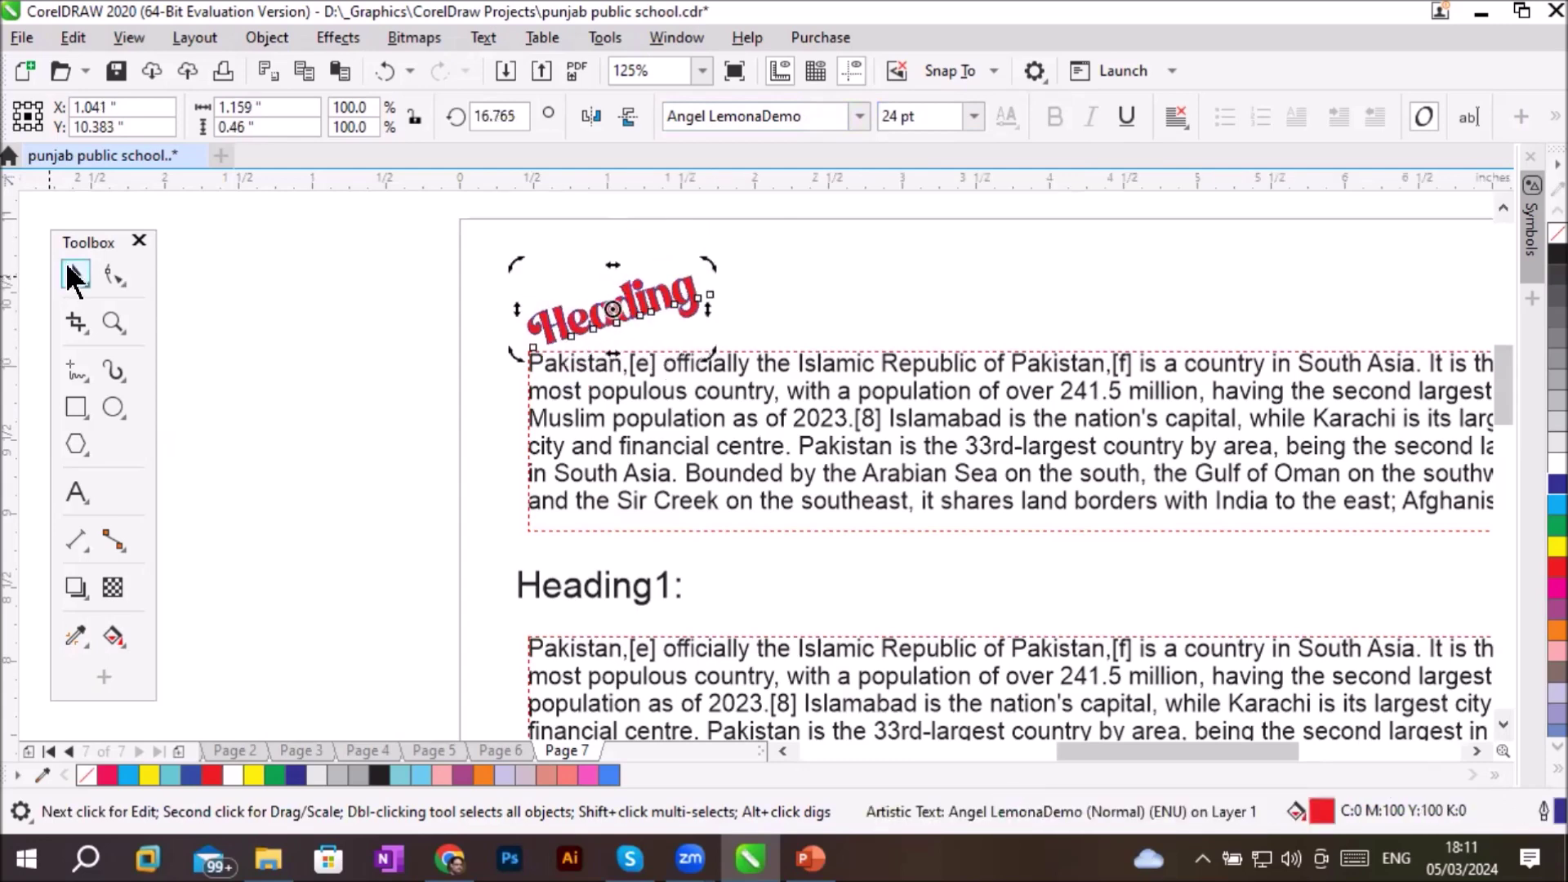
pyautogui.click(791, 327)
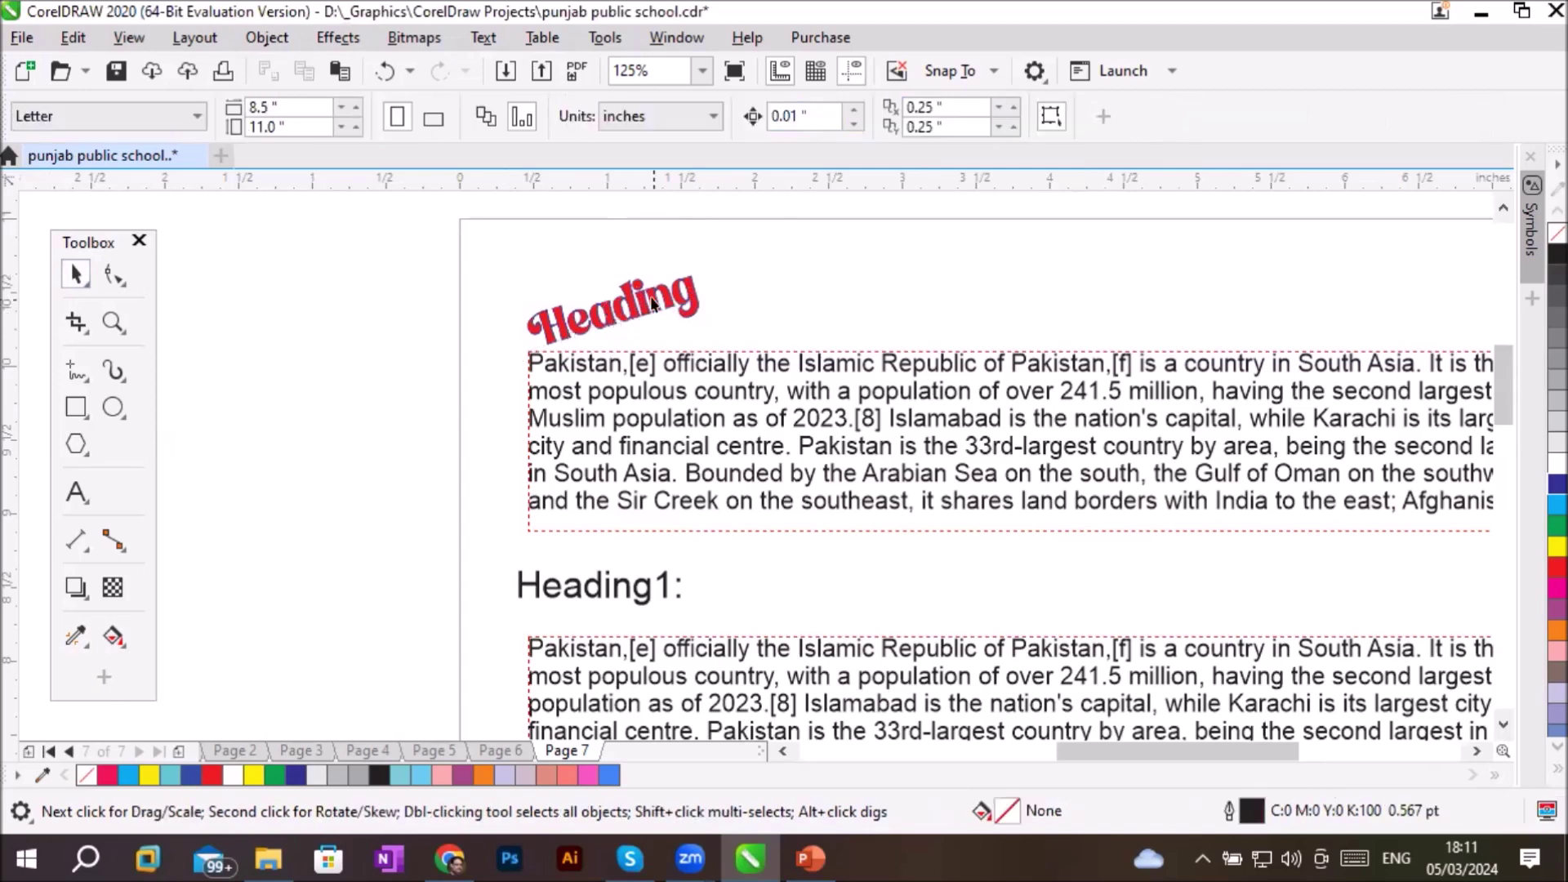
pyautogui.moveTo(654, 298); pyautogui.dragTo(727, 275)
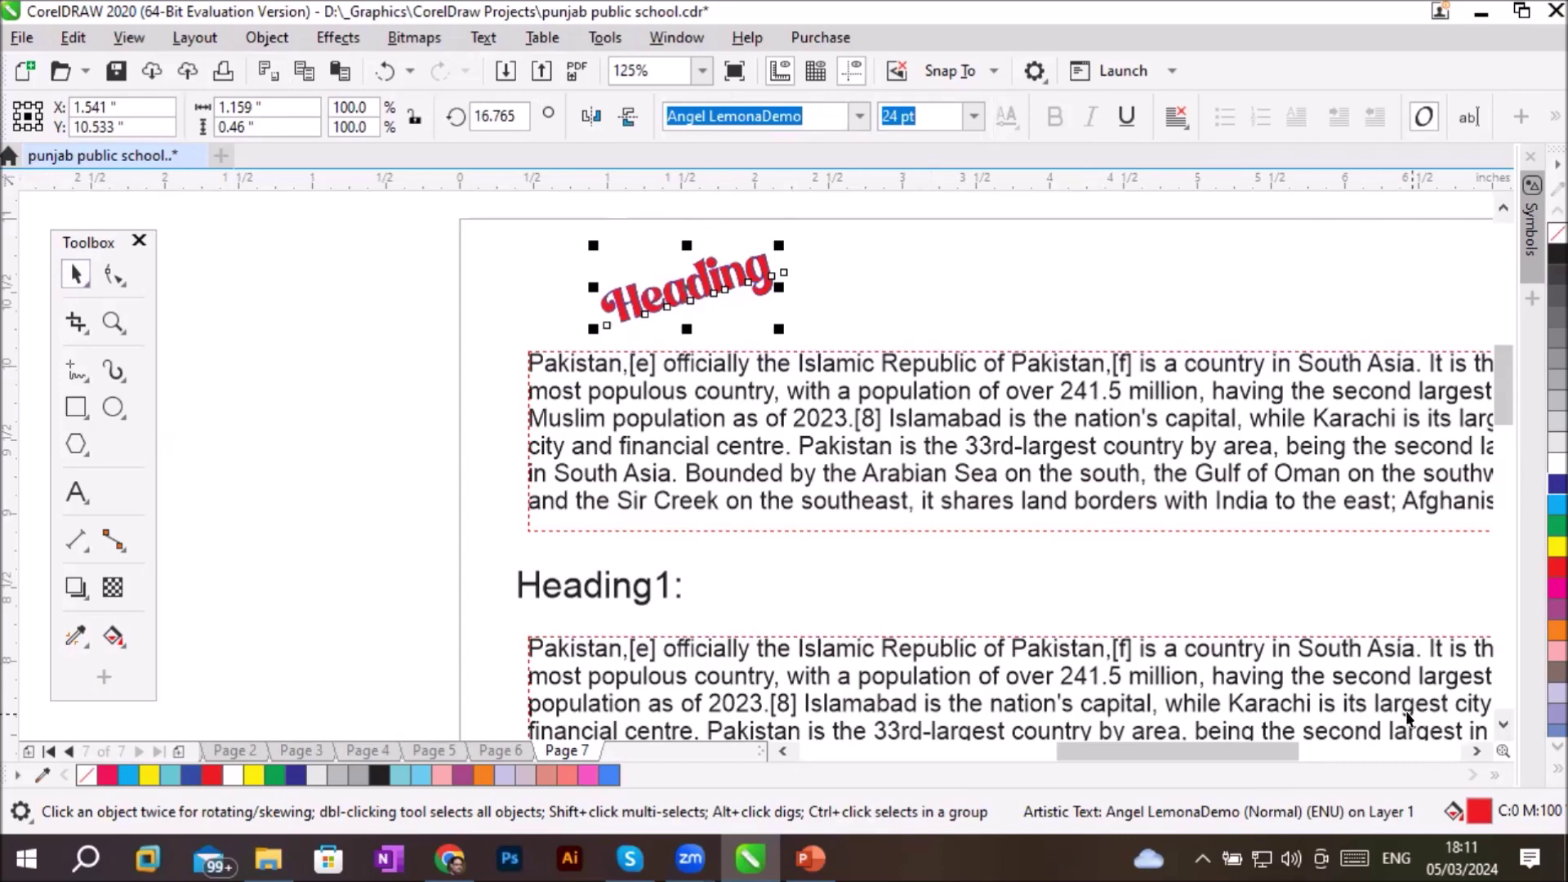
# Set the Attributes Eyedropper to copy size and rotation but not position, keeping outline, fill and text included
pyautogui.click(1502, 726)
pyautogui.click(1503, 725)
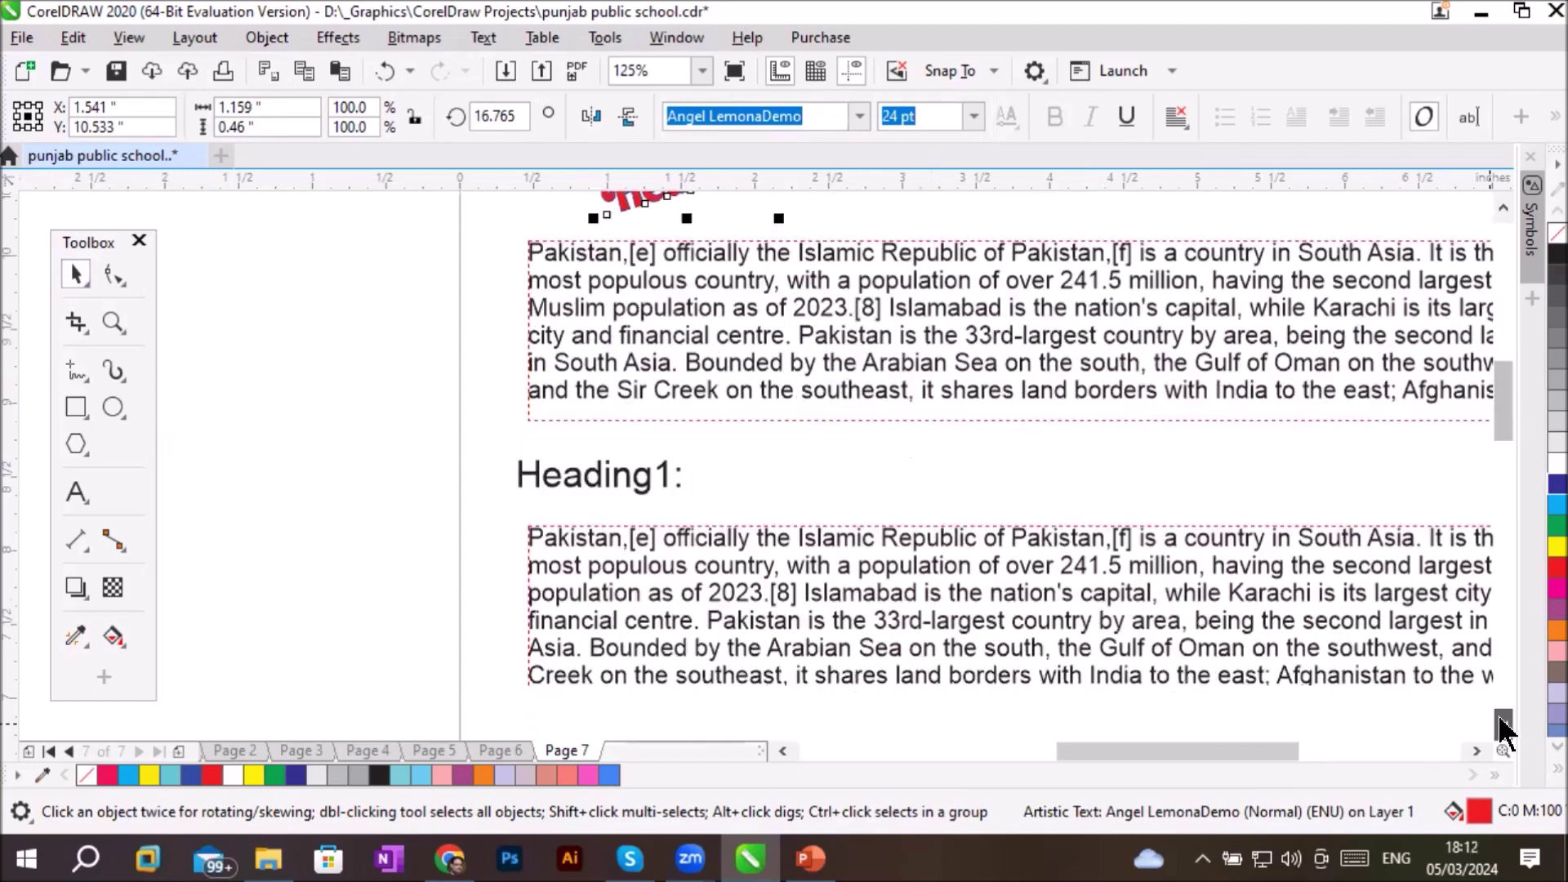
pyautogui.scroll(-2, 1388, 621)
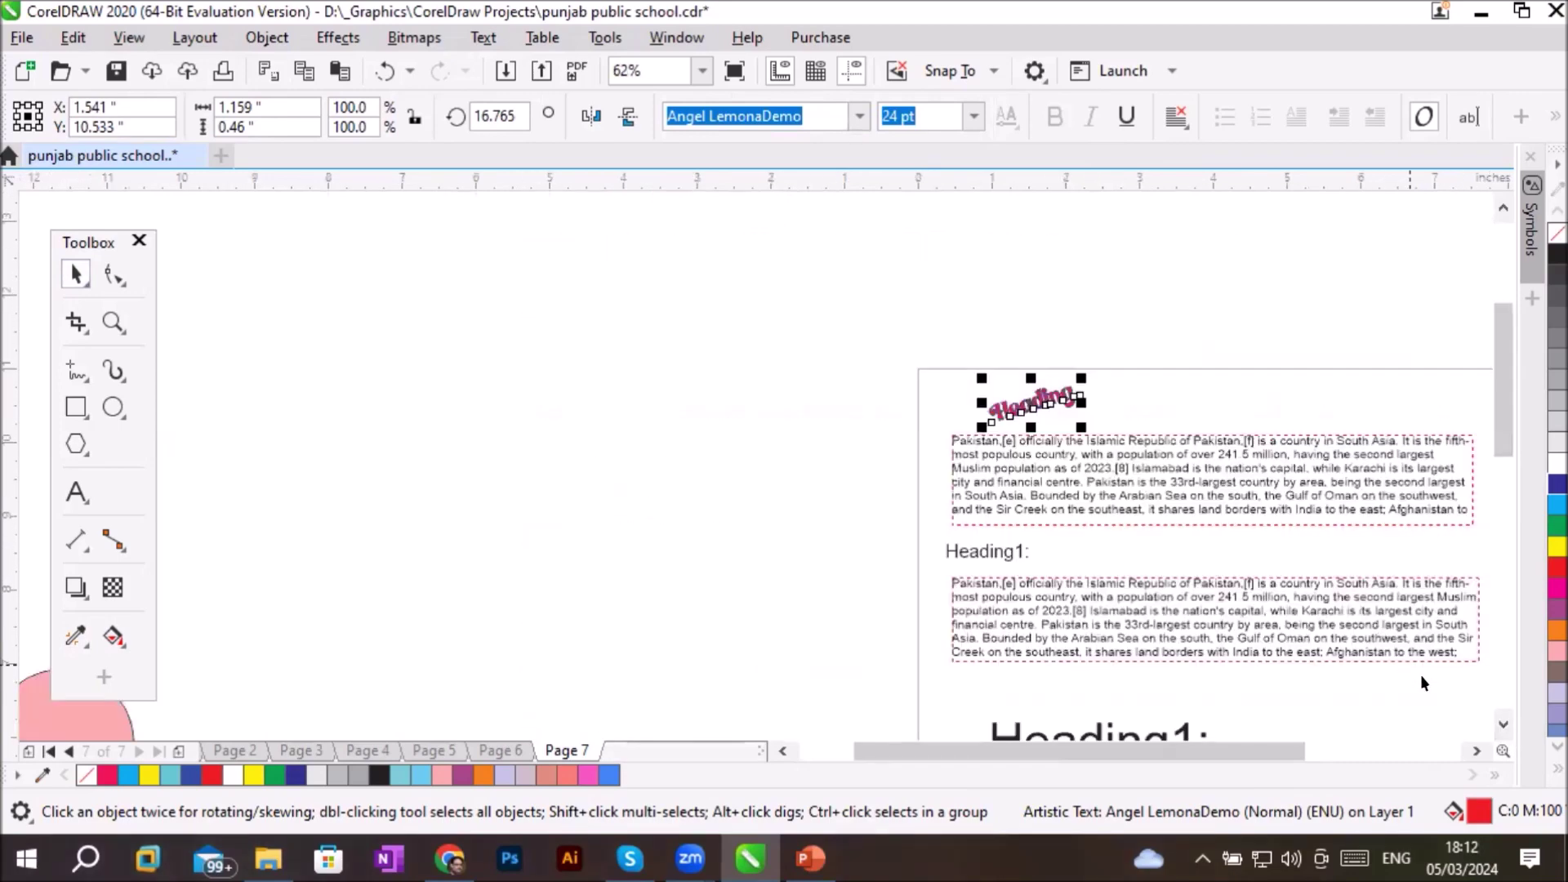
pyautogui.click(1476, 750)
pyautogui.click(1477, 751)
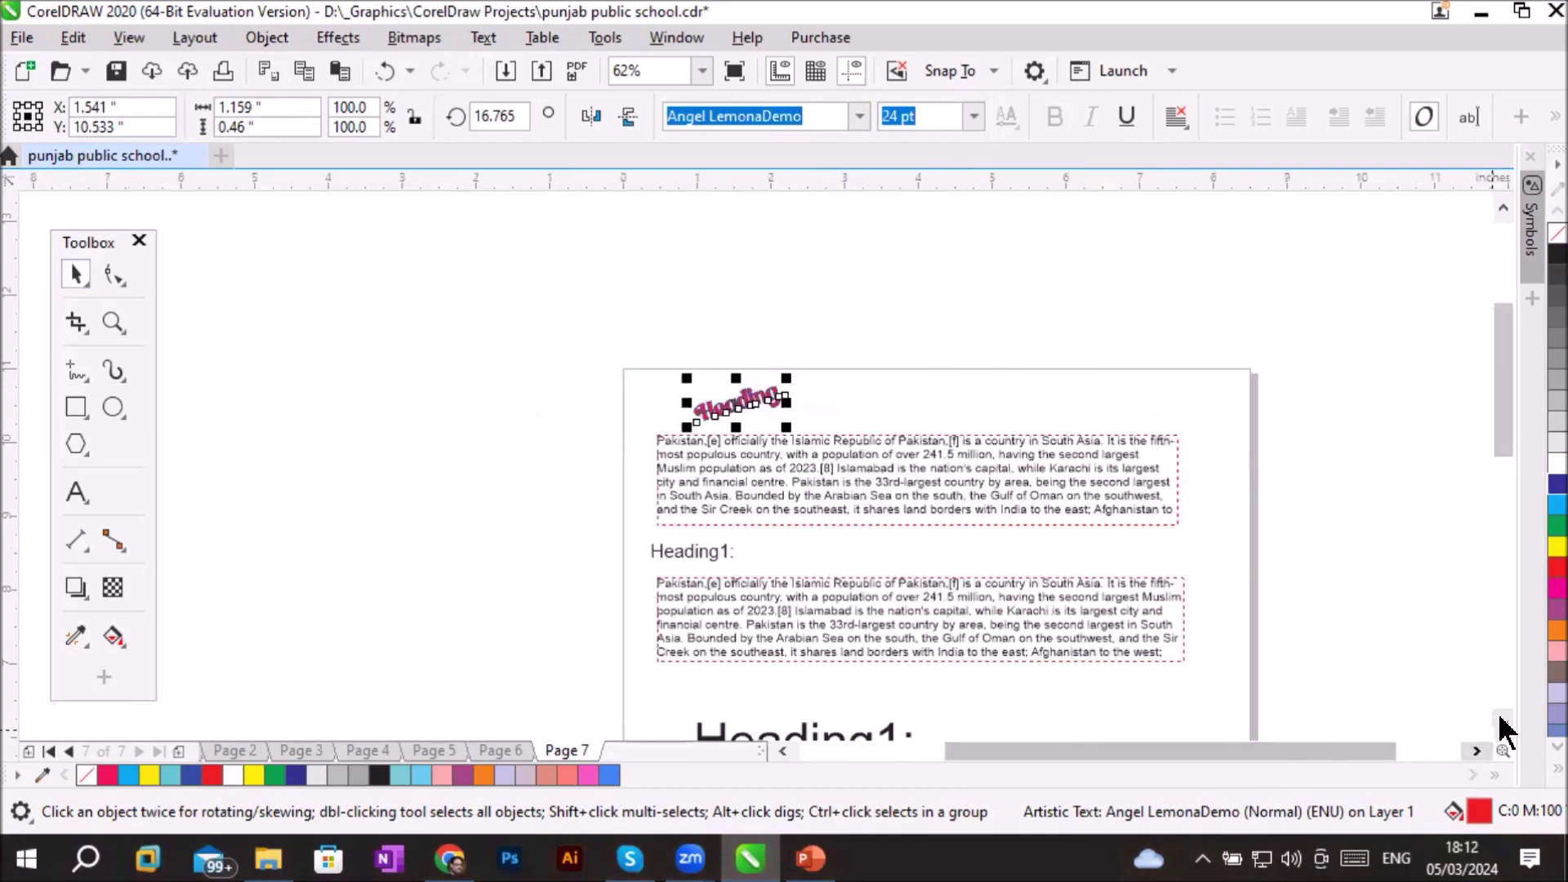
pyautogui.click(1503, 725)
pyautogui.click(1502, 725)
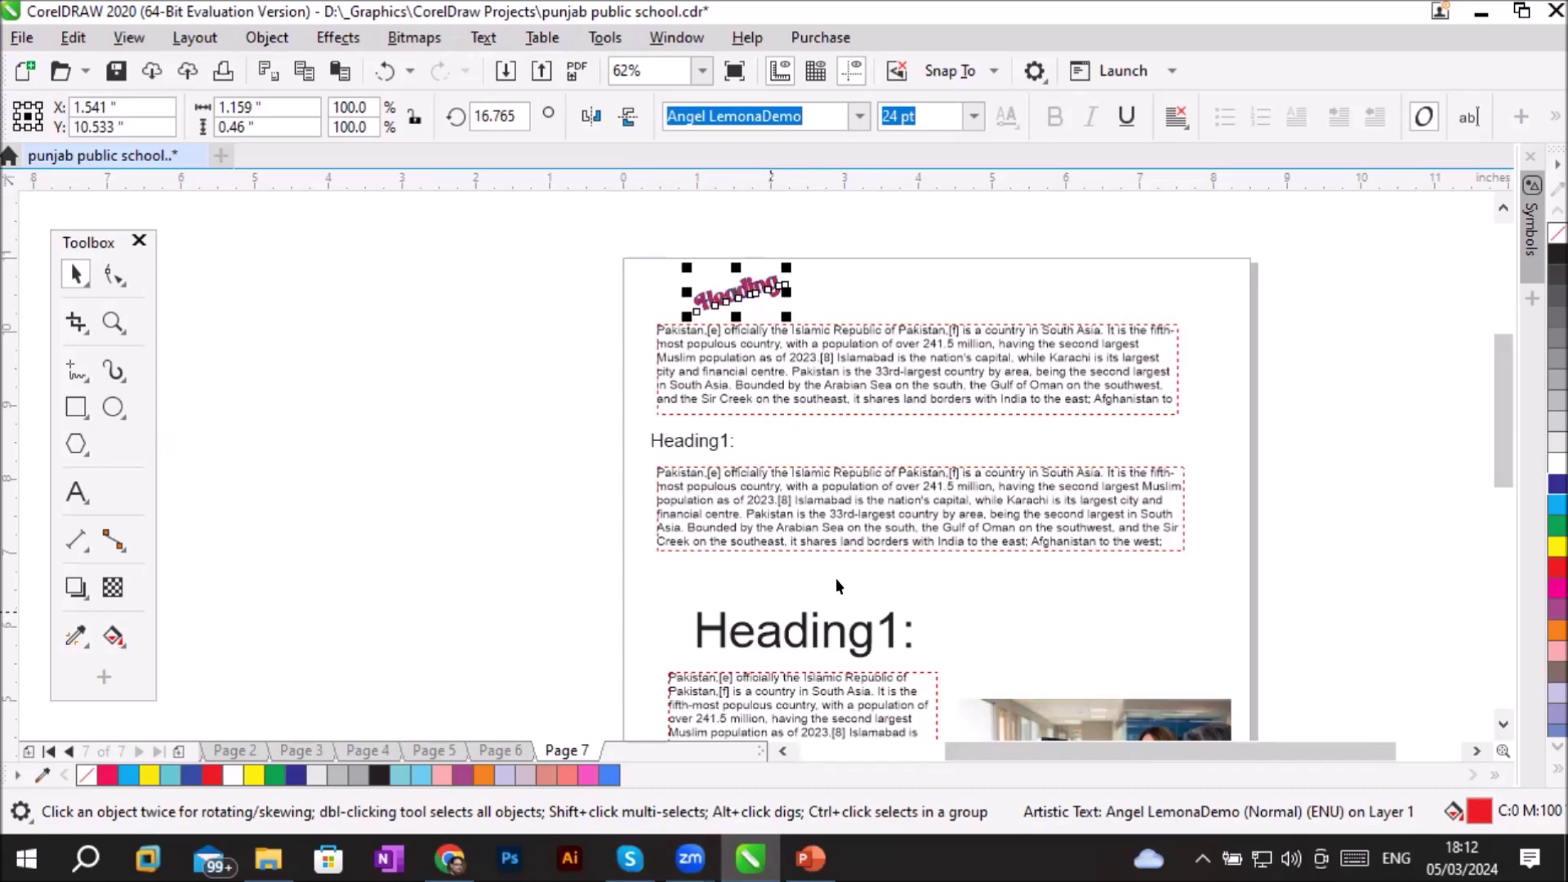
pyautogui.click(80, 630)
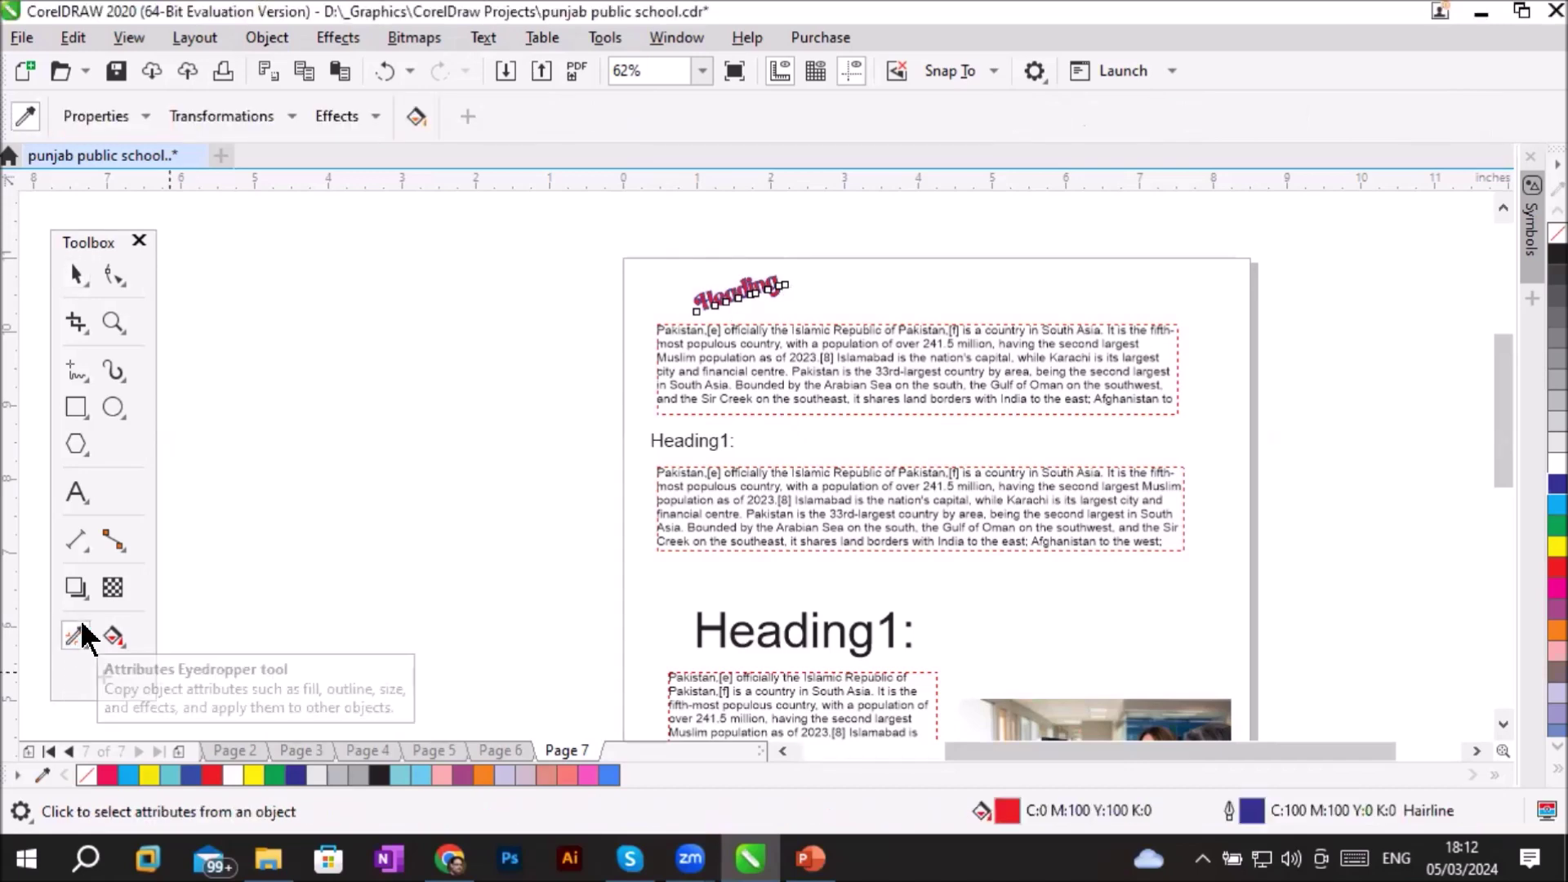
pyautogui.click(144, 116)
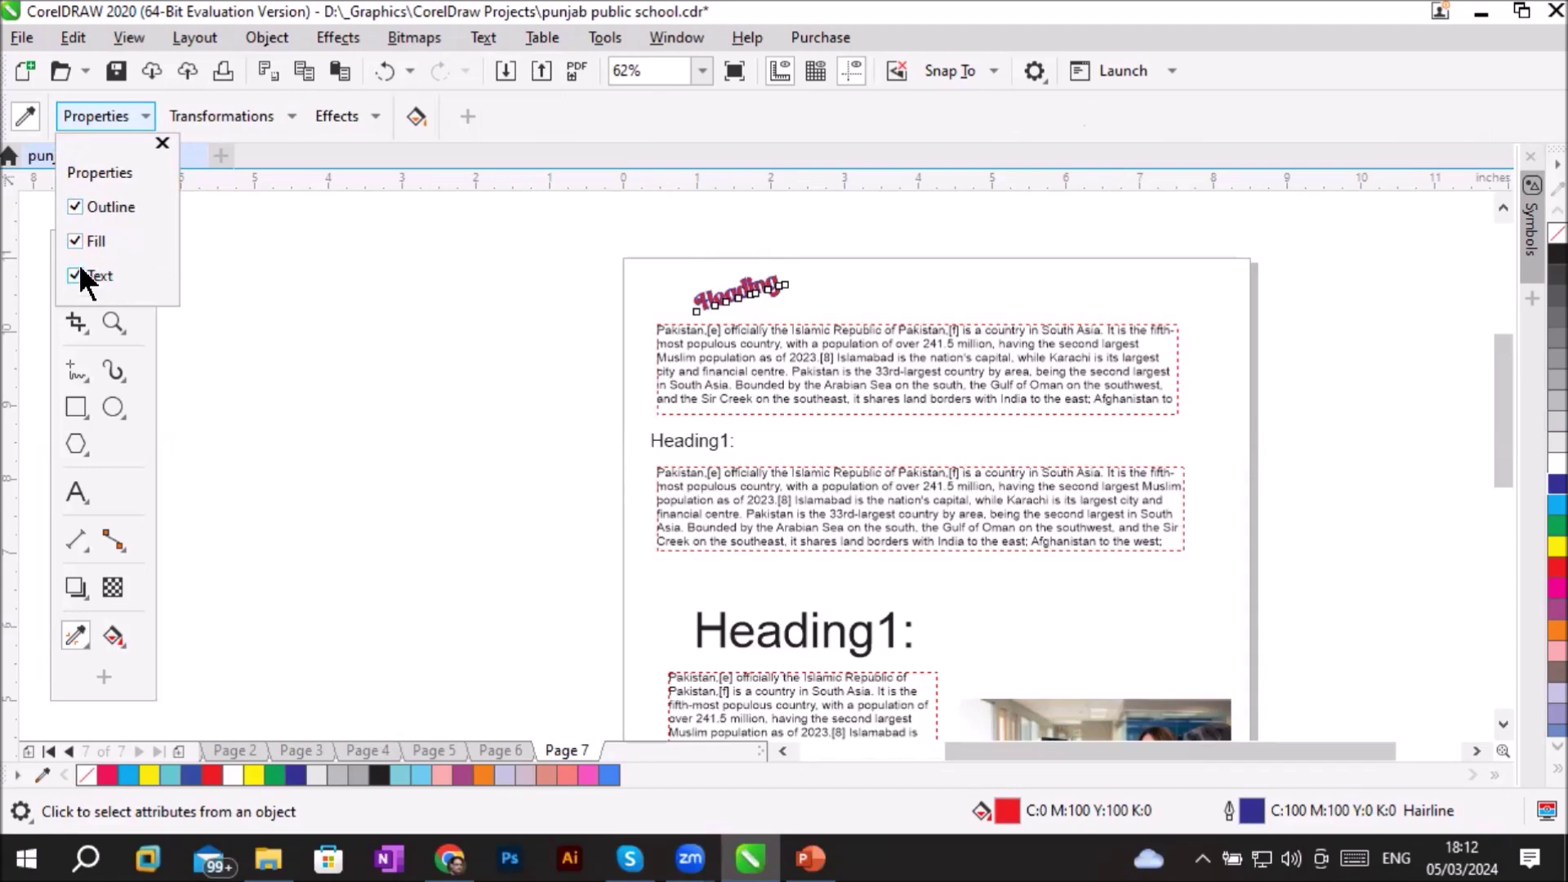
pyautogui.click(78, 115)
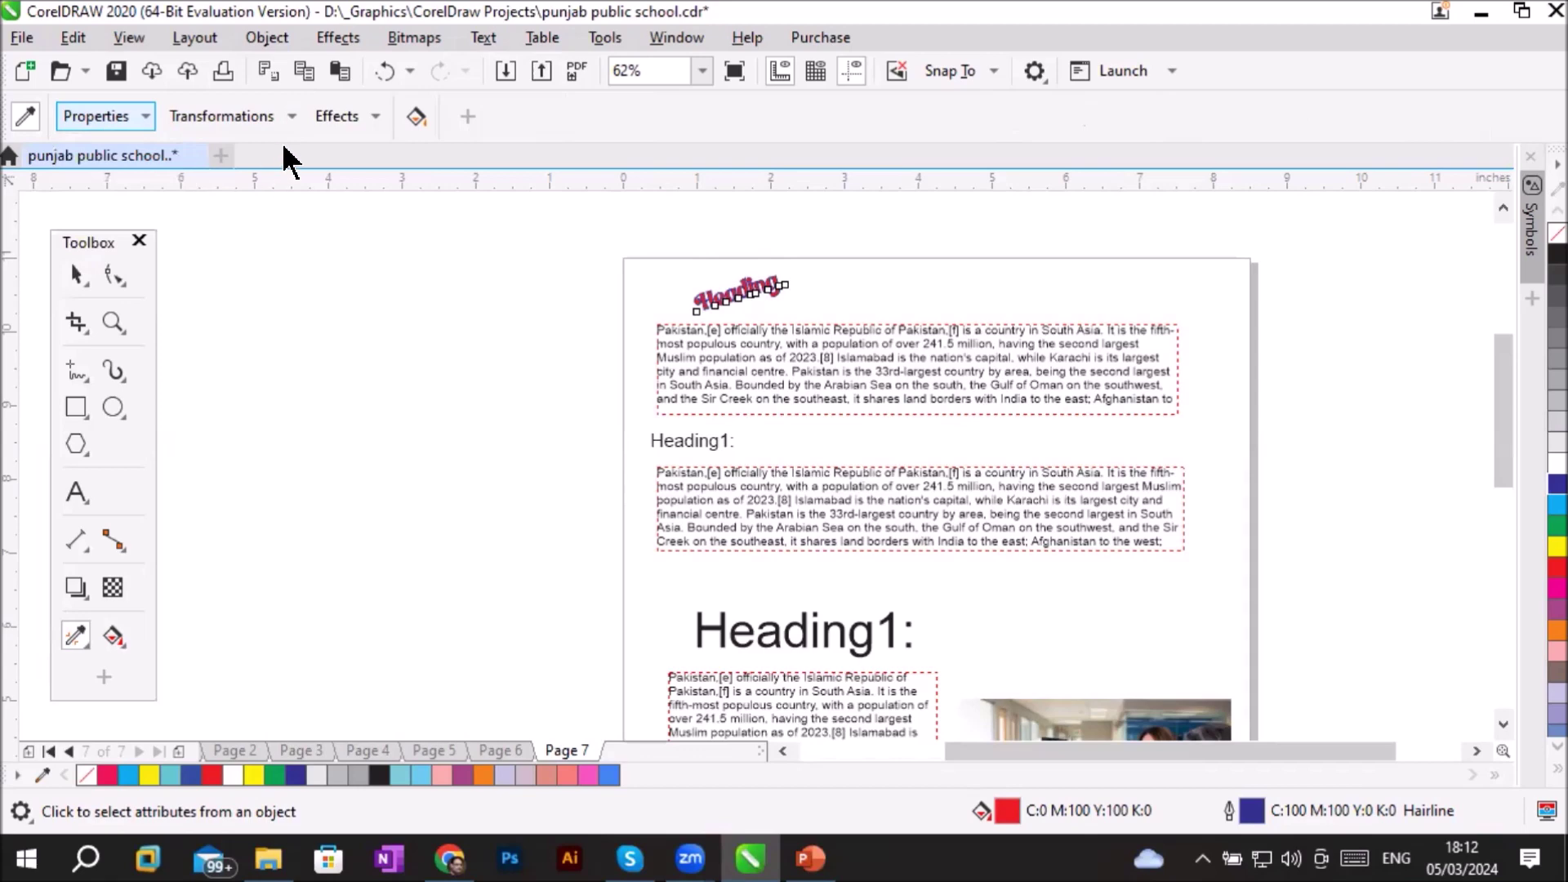
pyautogui.click(283, 119)
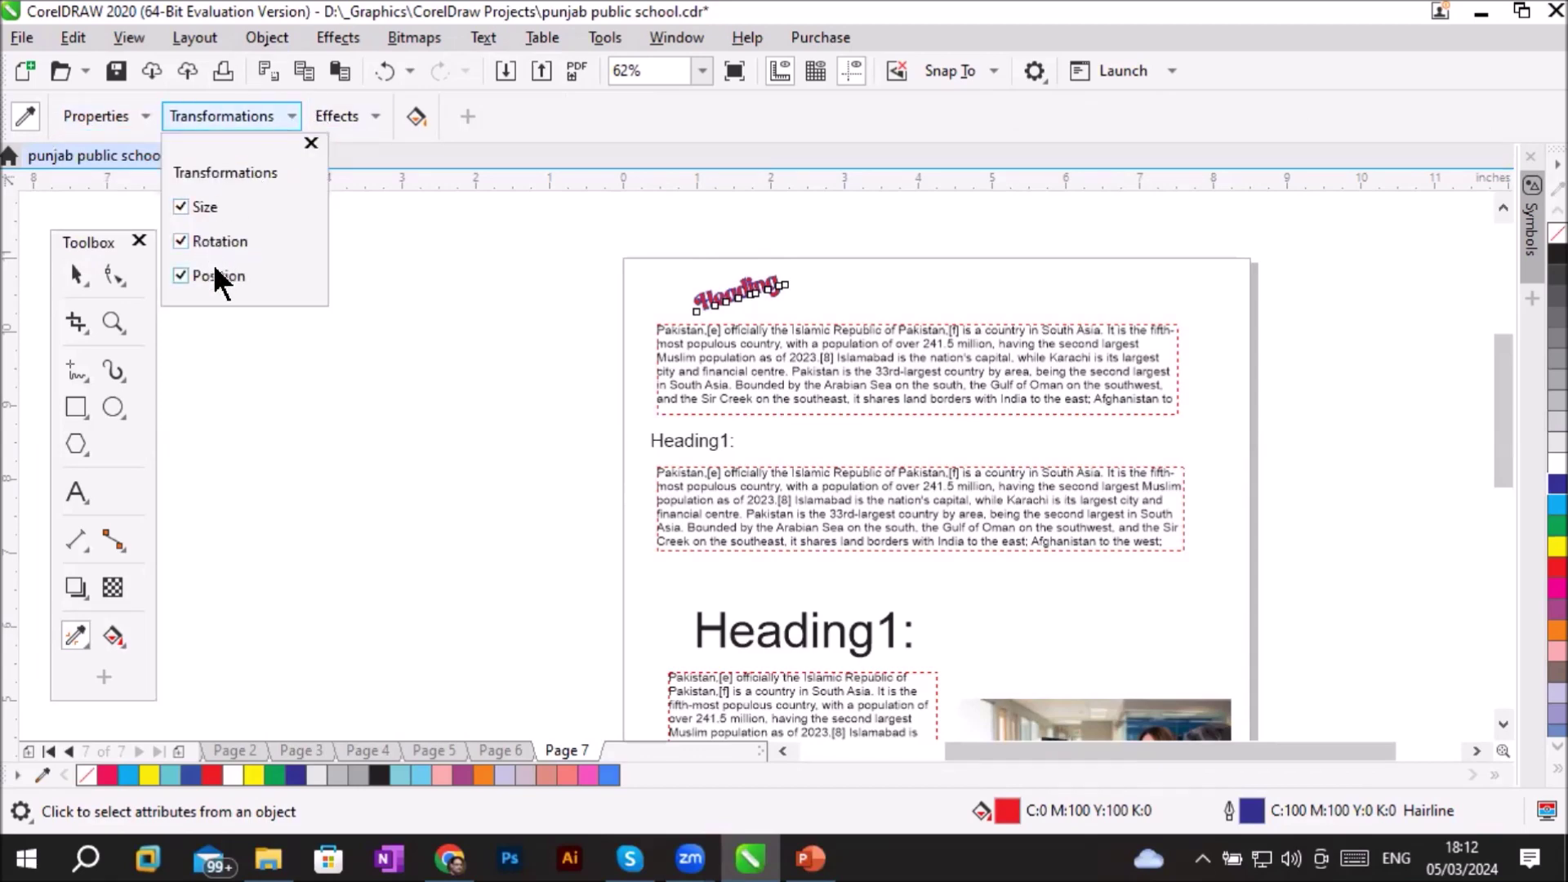
pyautogui.click(181, 277)
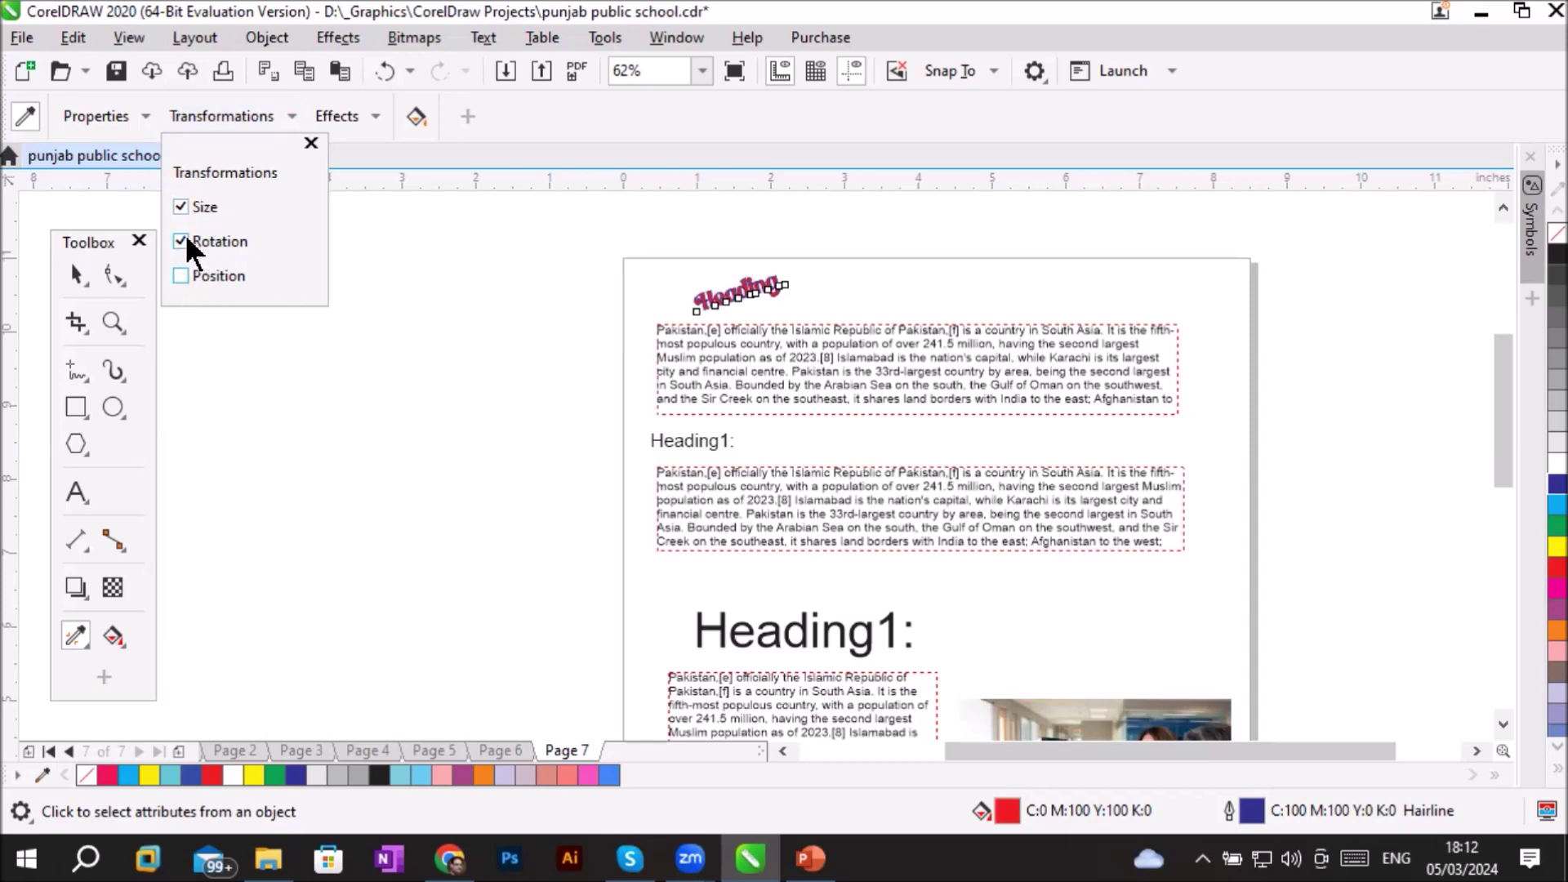
pyautogui.click(210, 116)
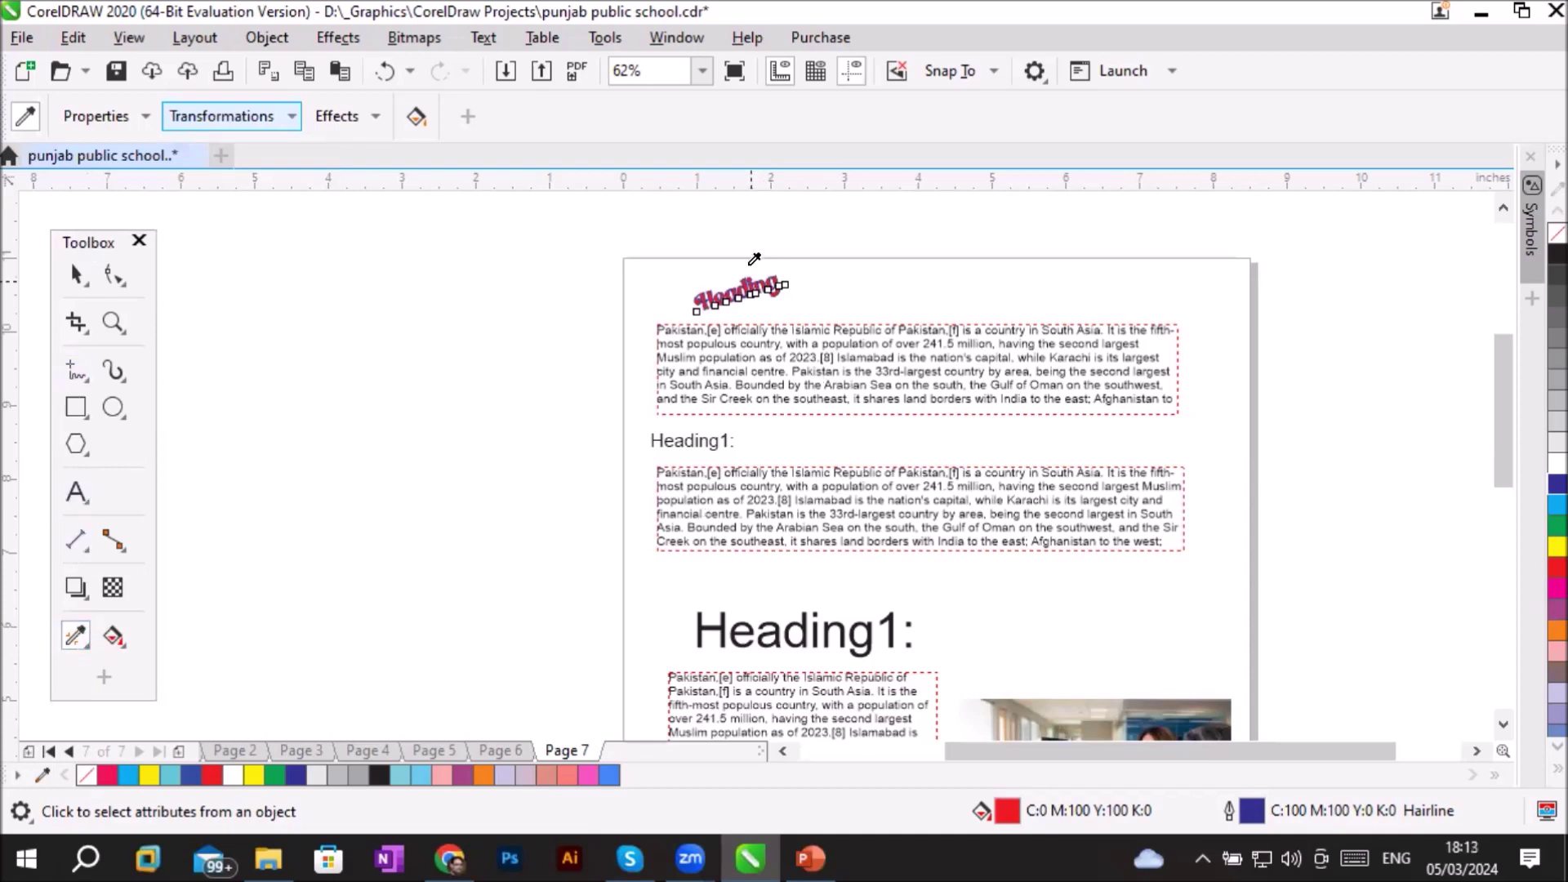
# Copy the tilted red heading's attributes and apply them to the second and third headings
pyautogui.click(740, 274)
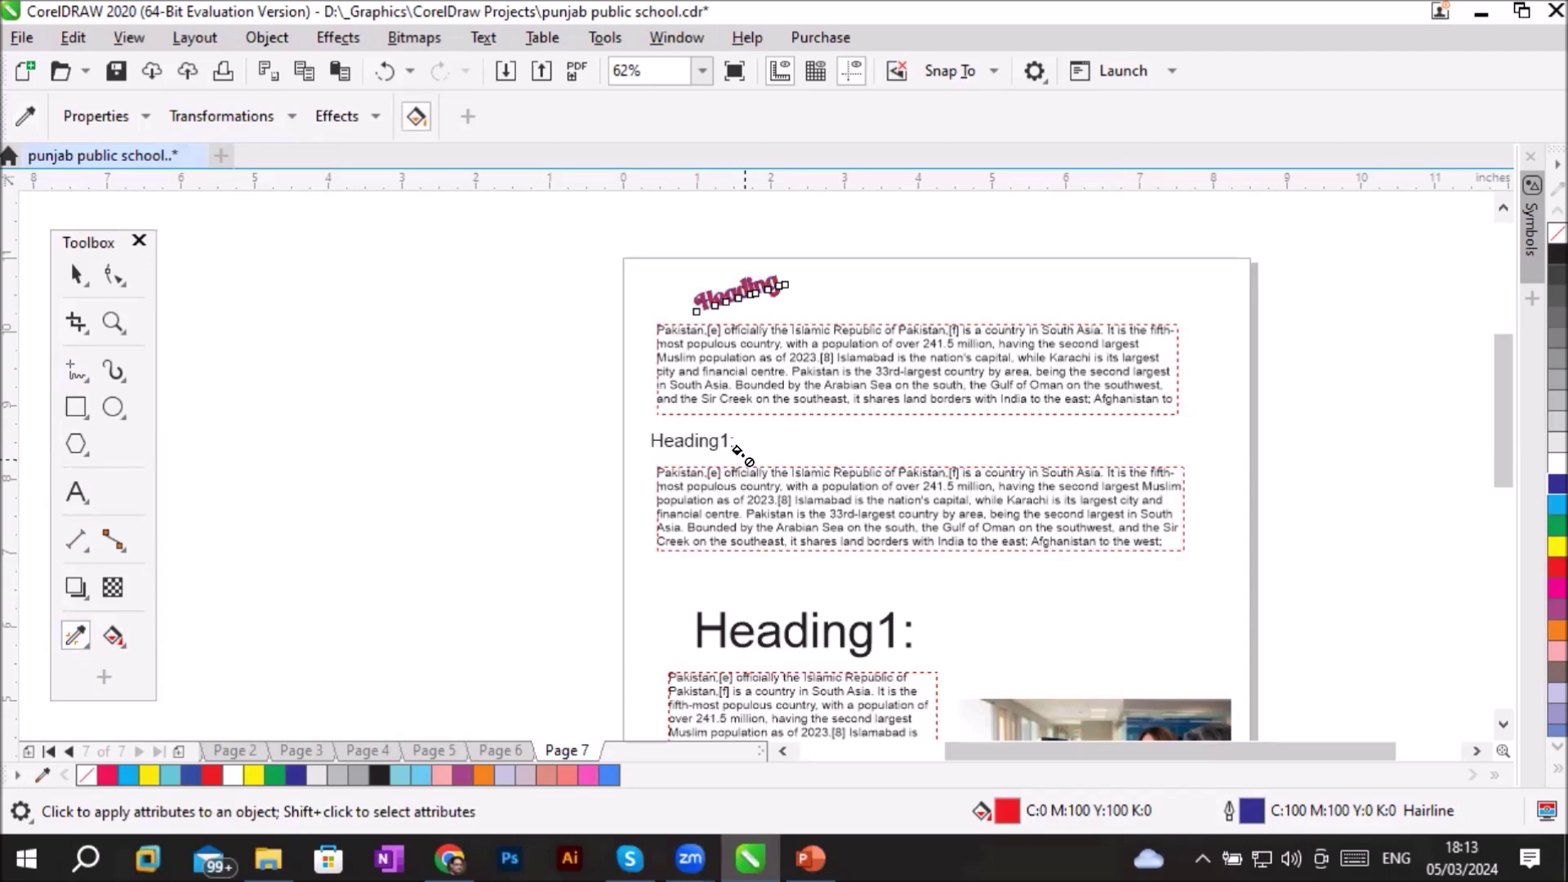
pyautogui.scroll(4, 735, 455)
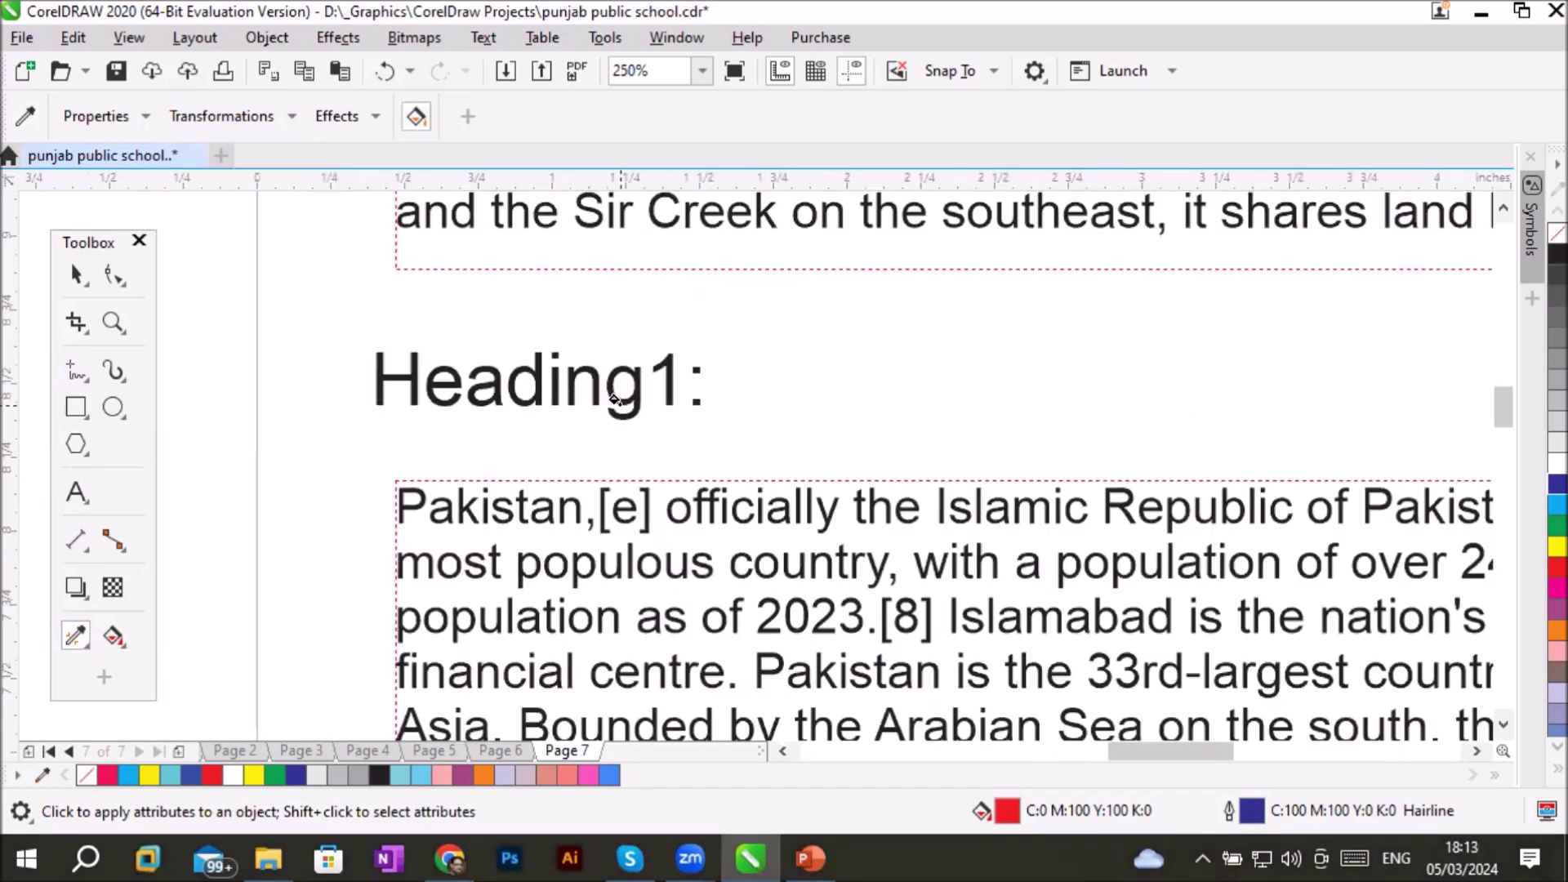
pyautogui.click(617, 399)
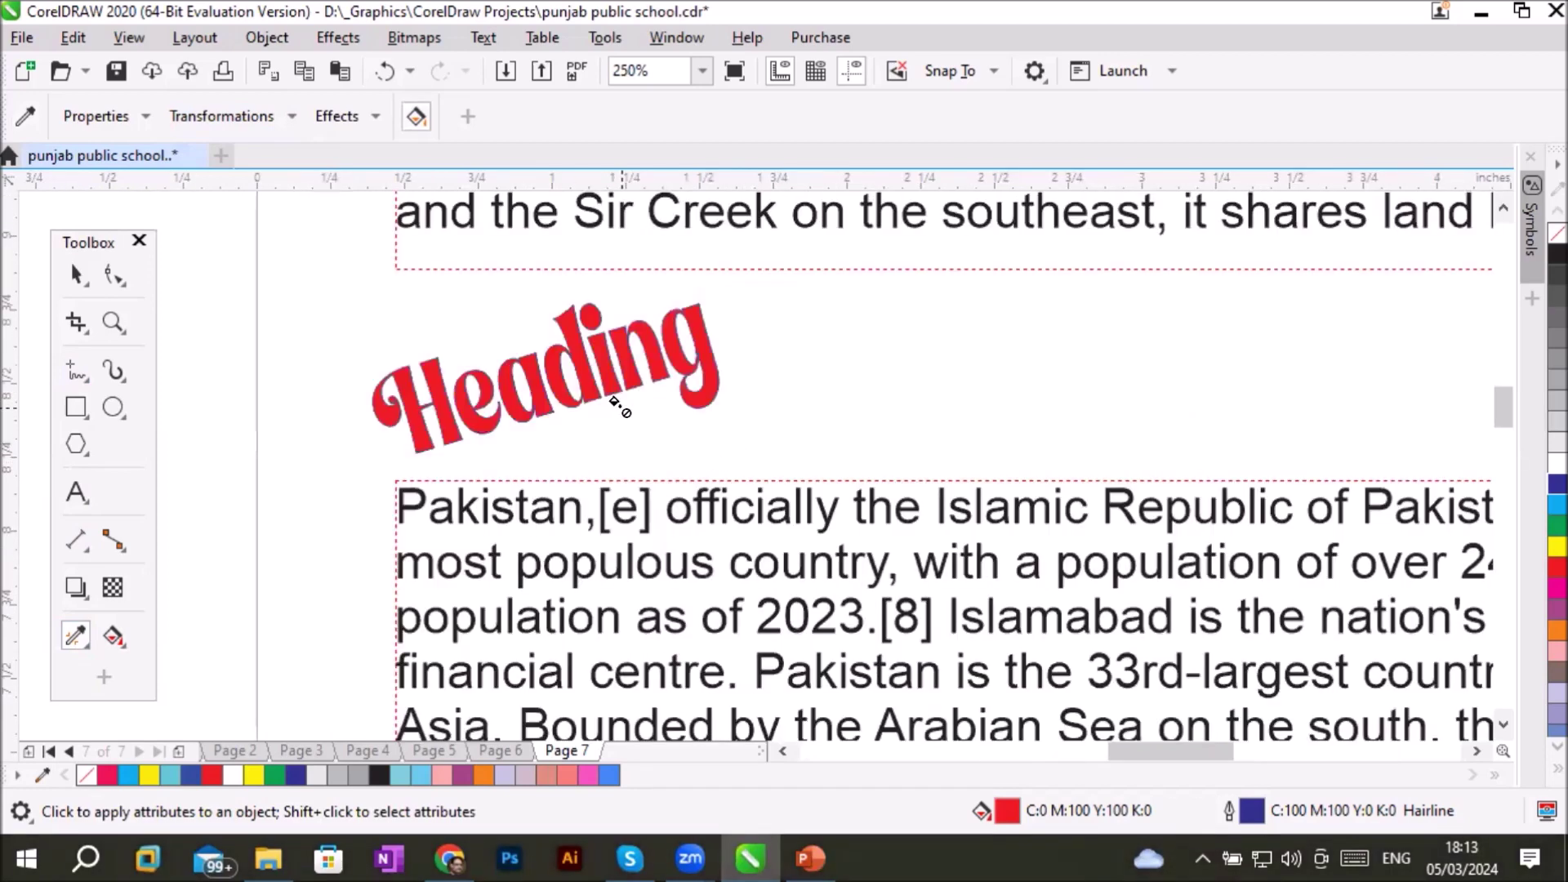
pyautogui.scroll(-4, 795, 499)
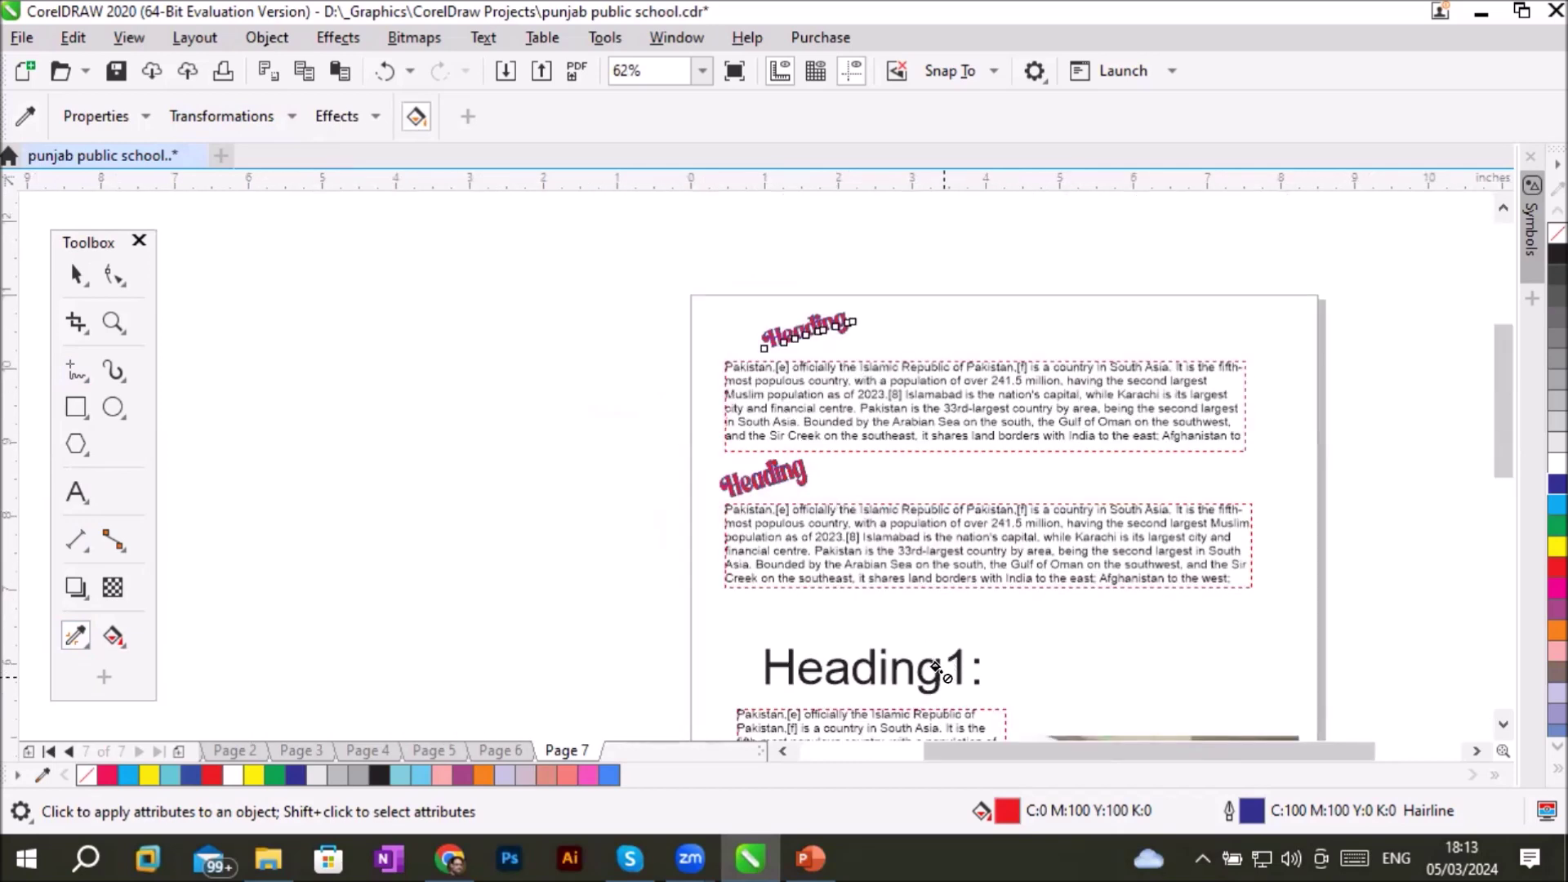
pyautogui.click(935, 669)
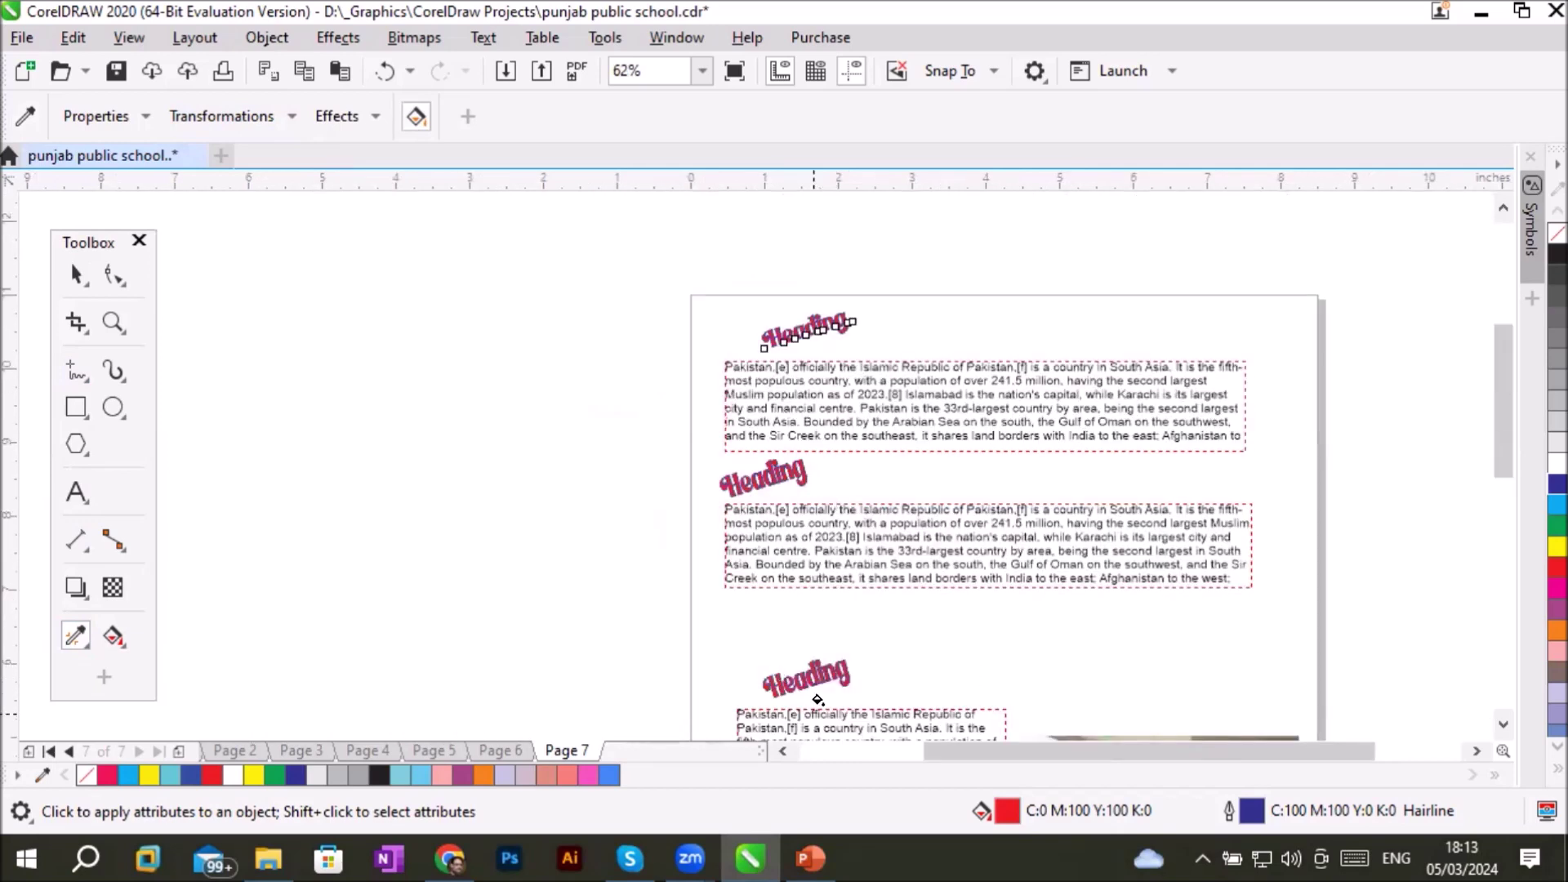
pyautogui.scroll(4, 860, 668)
pyautogui.scroll(-6, 862, 668)
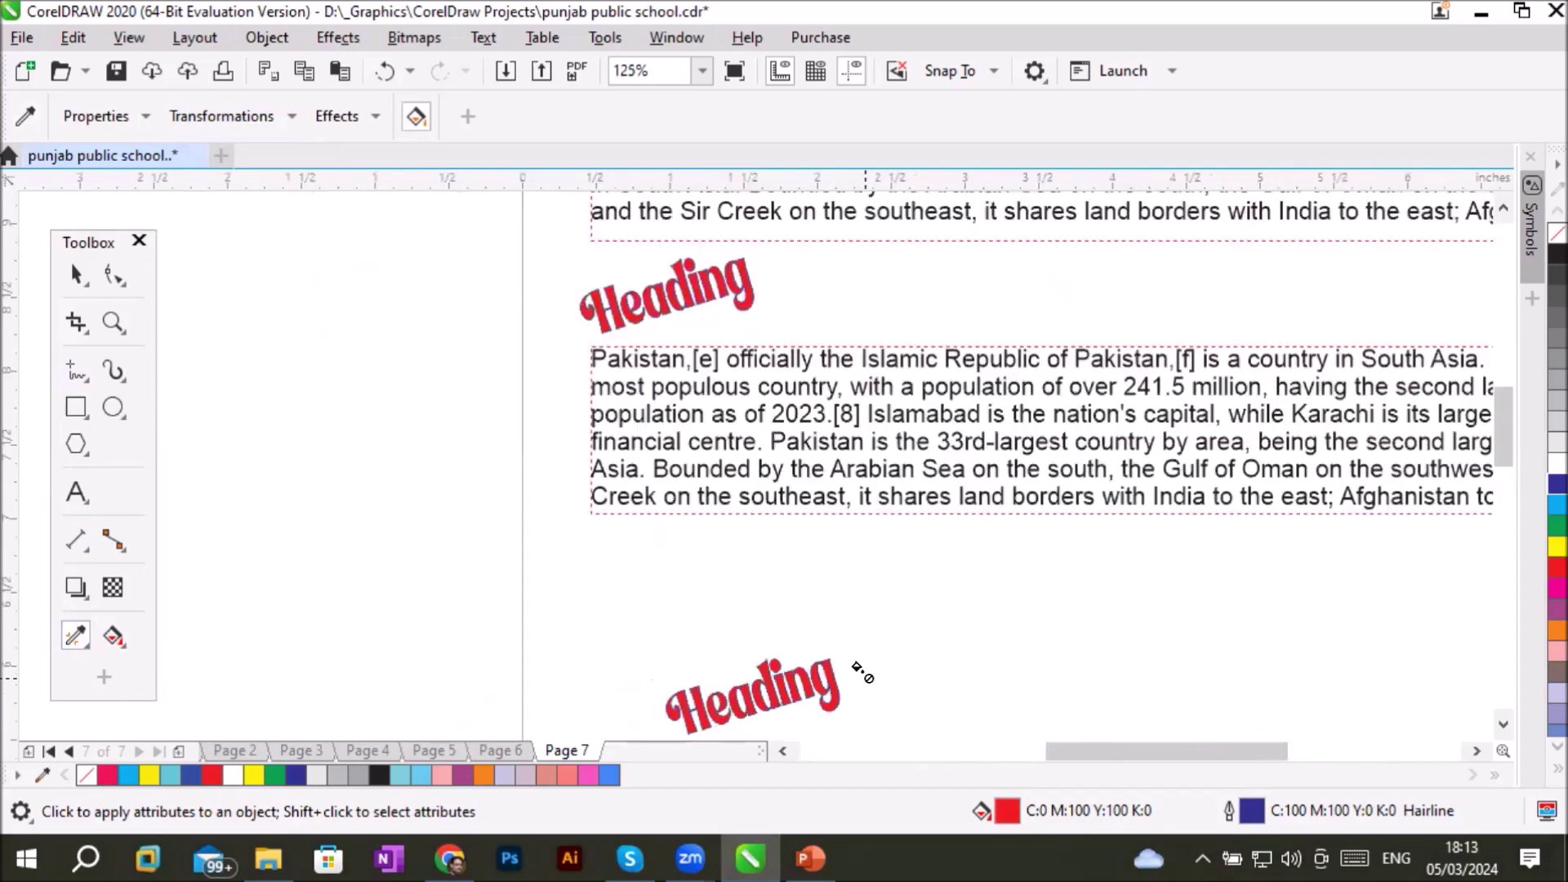
pyautogui.scroll(2, 880, 686)
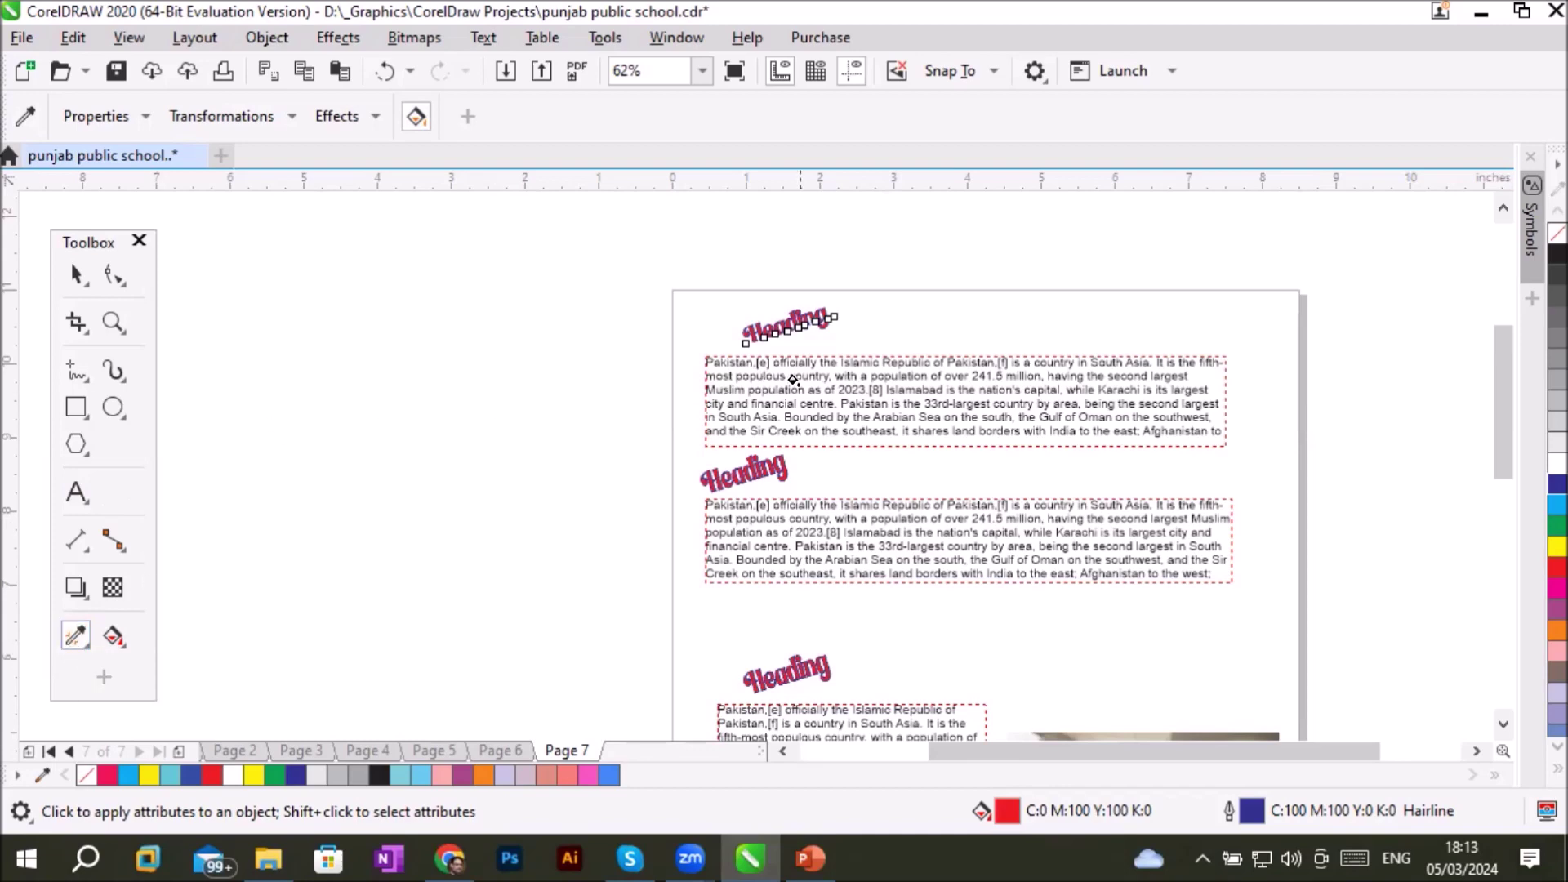
# Apply the copied heading attributes to the first paragraph beneath the topmost heading
pyautogui.scroll(5, 870, 382)
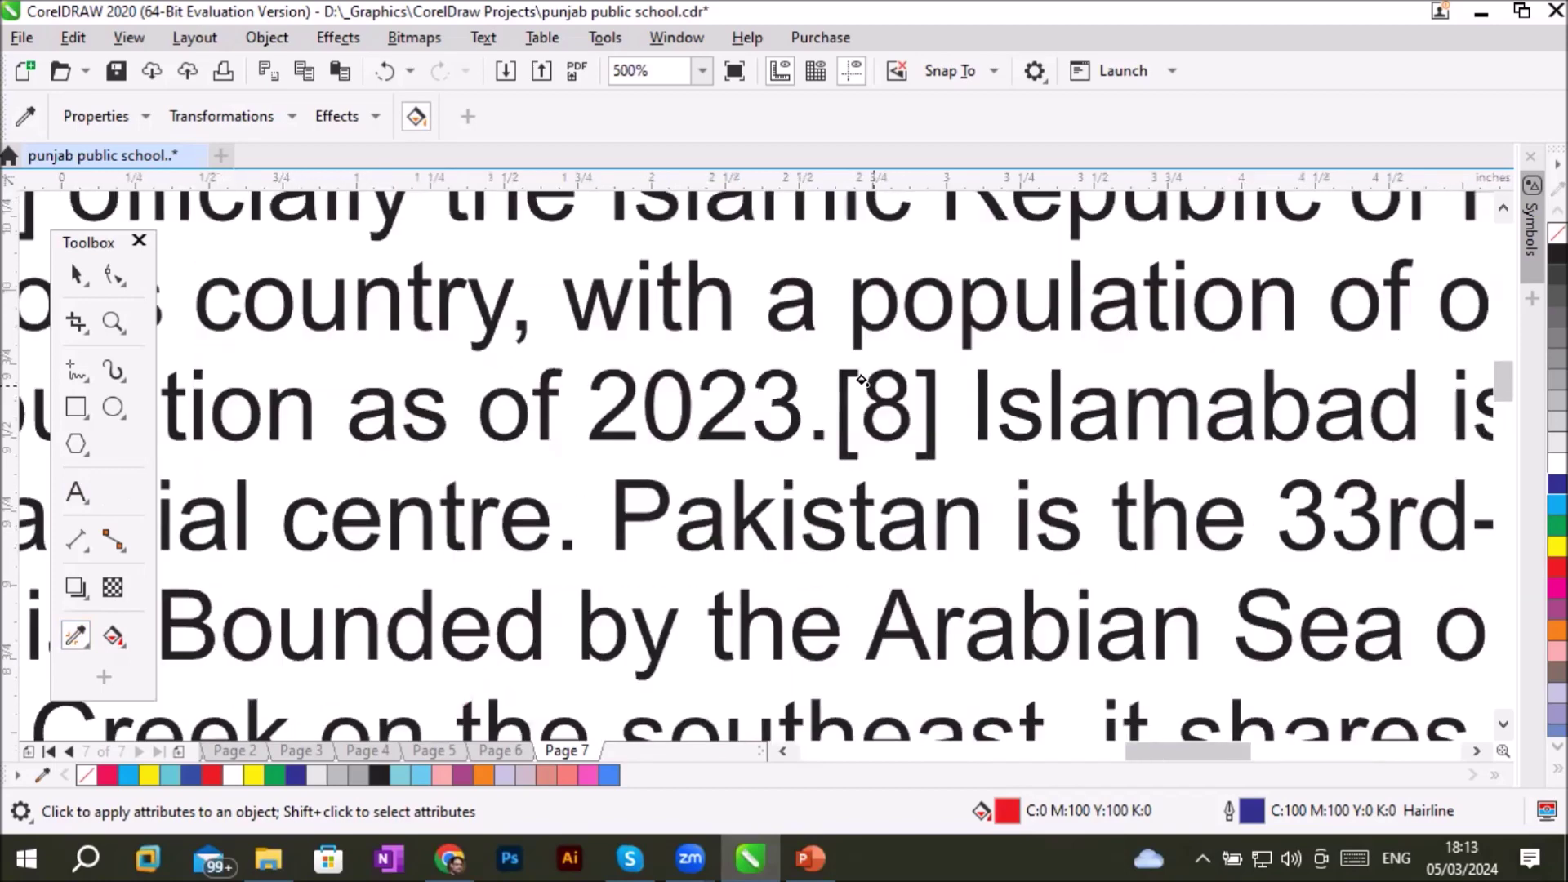
pyautogui.scroll(-3, 861, 382)
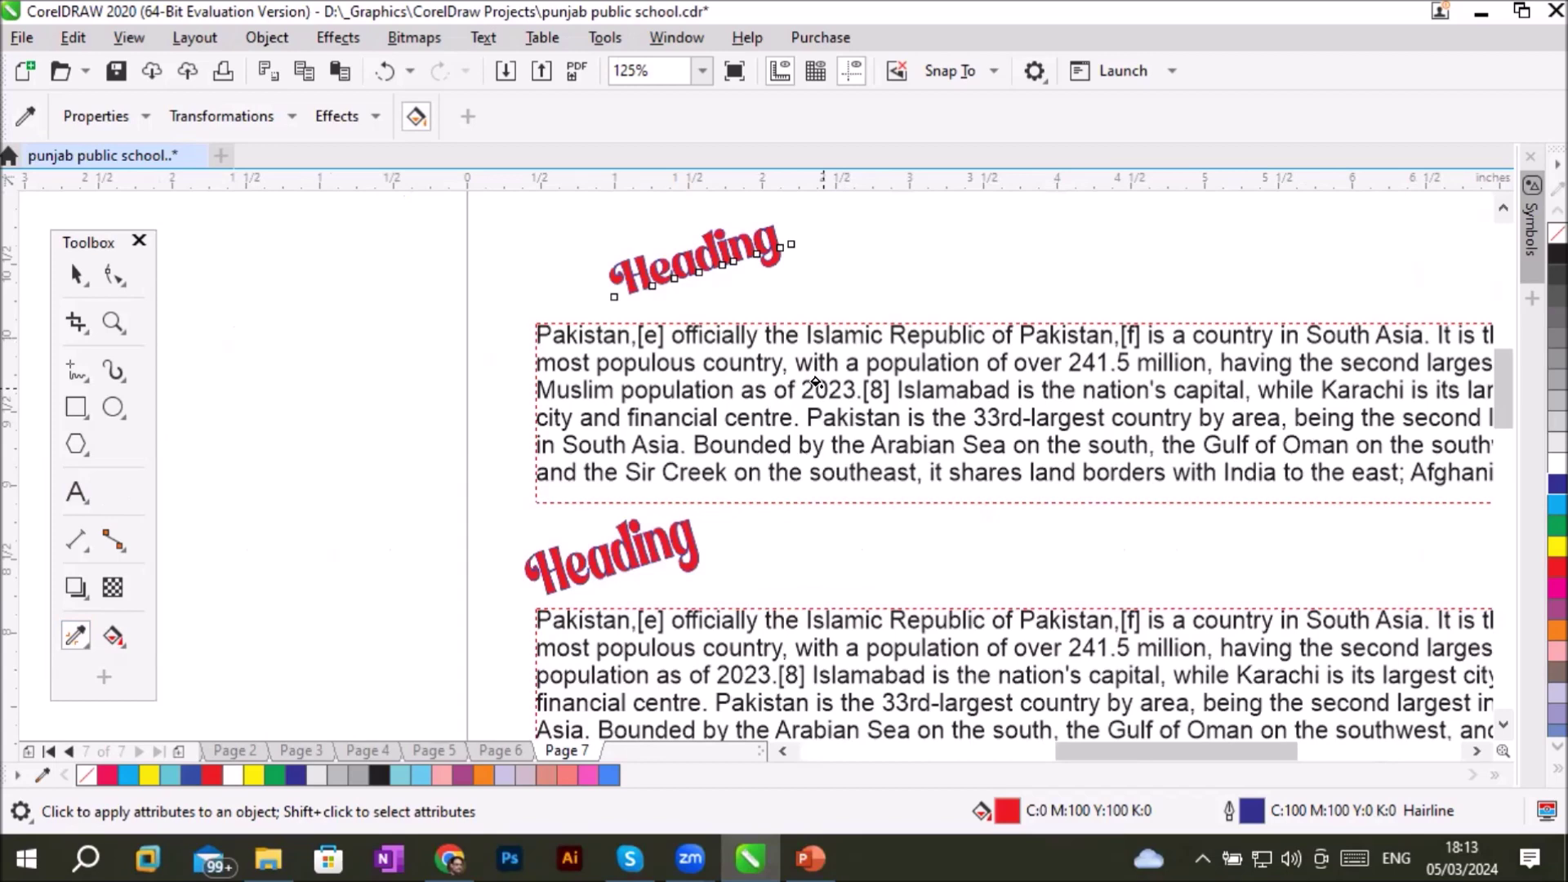
pyautogui.click(816, 381)
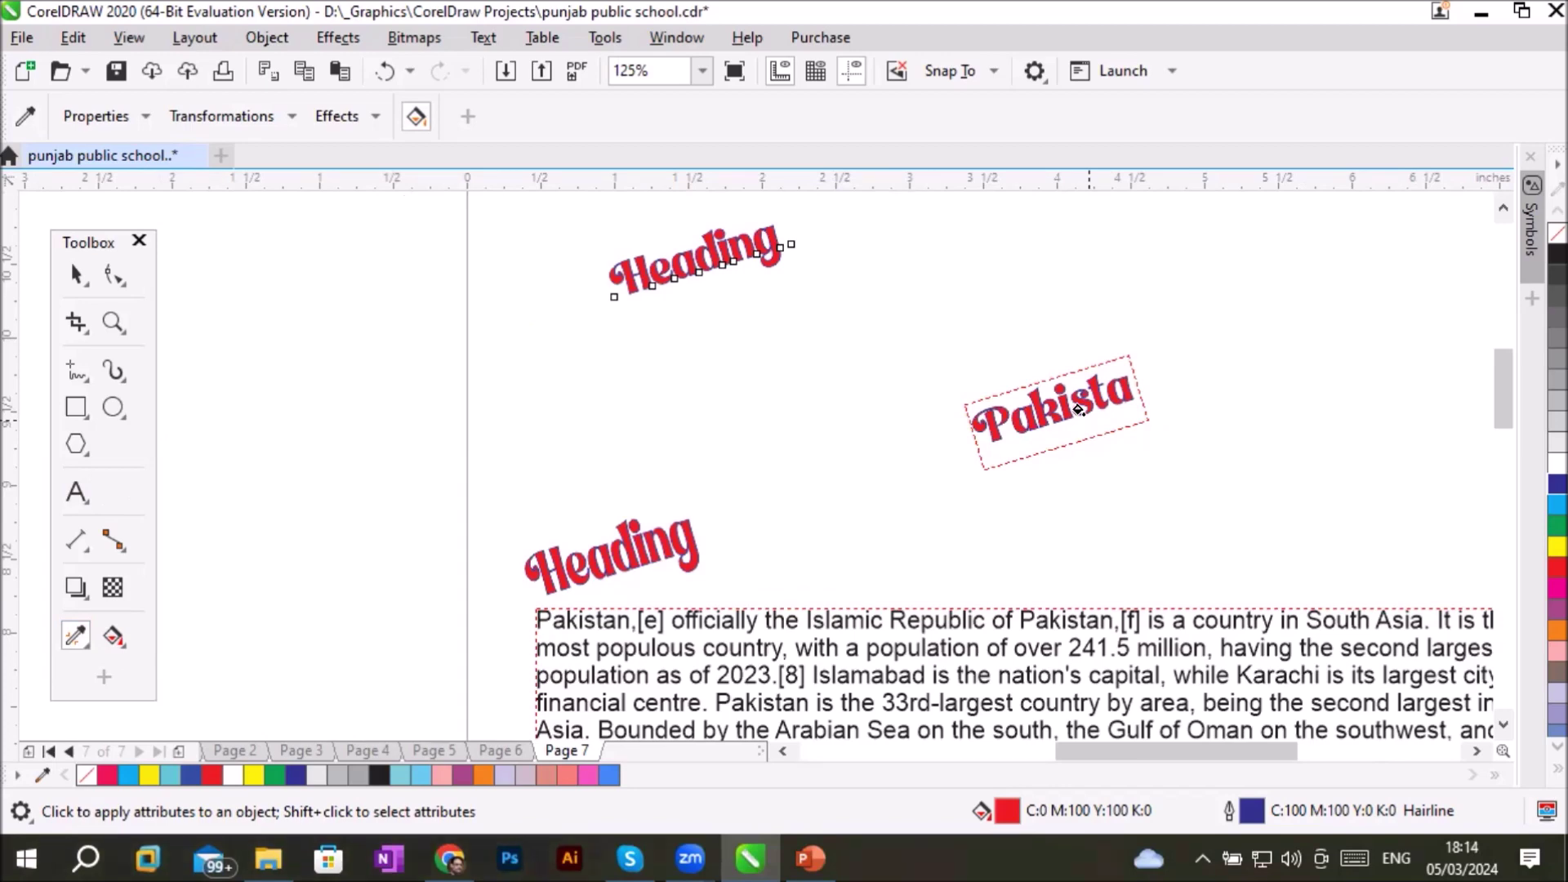
# Enlarge the restyled paragraph's text frame to about 3.18 by 2.42 inches
pyautogui.click(75, 276)
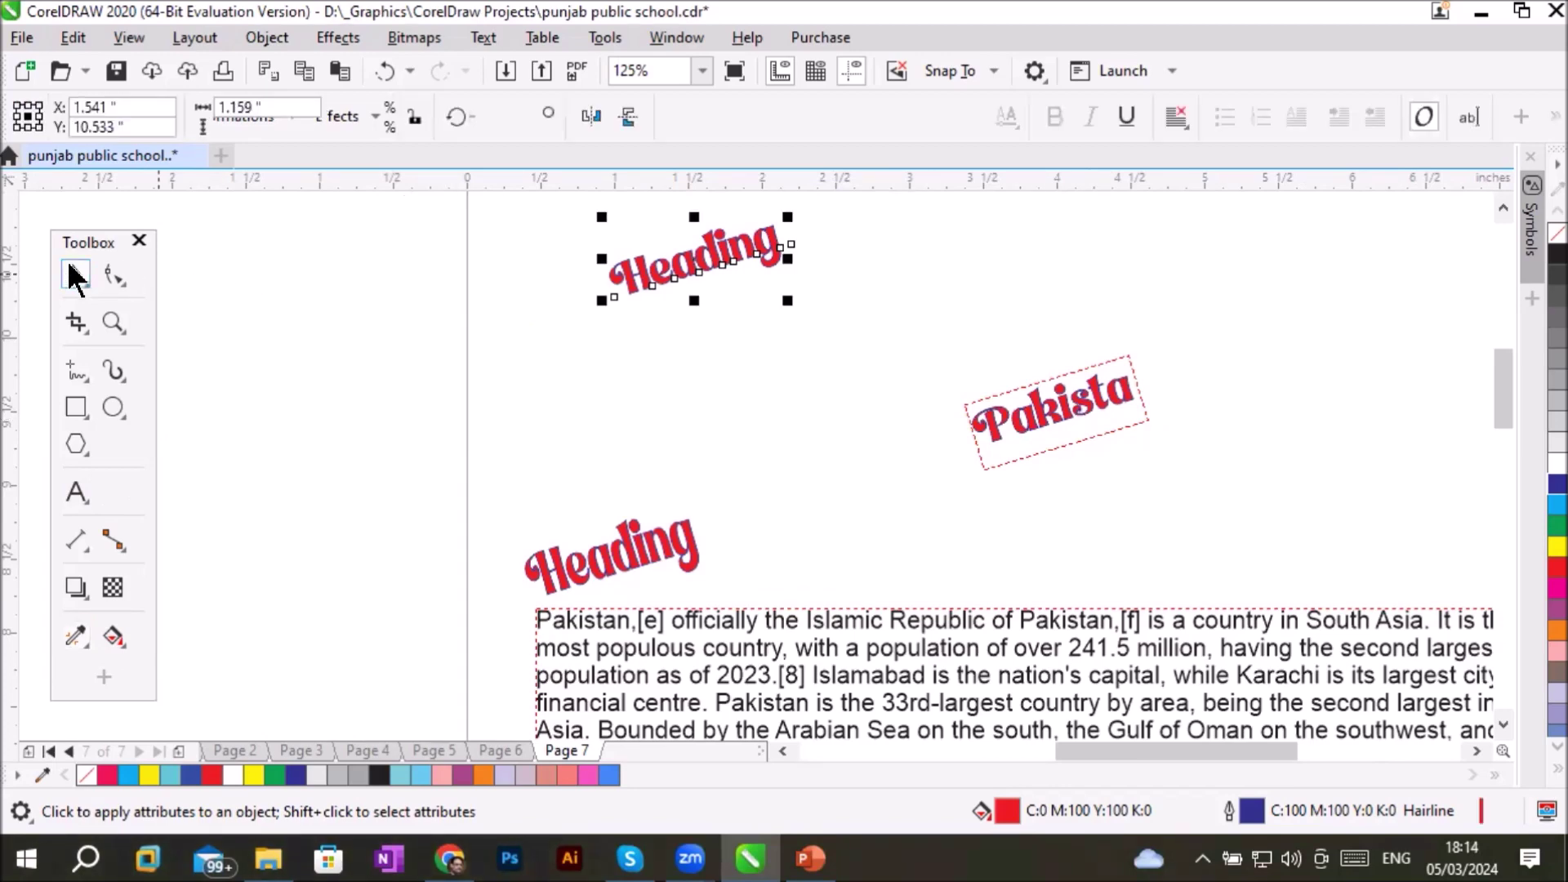
pyautogui.click(1029, 420)
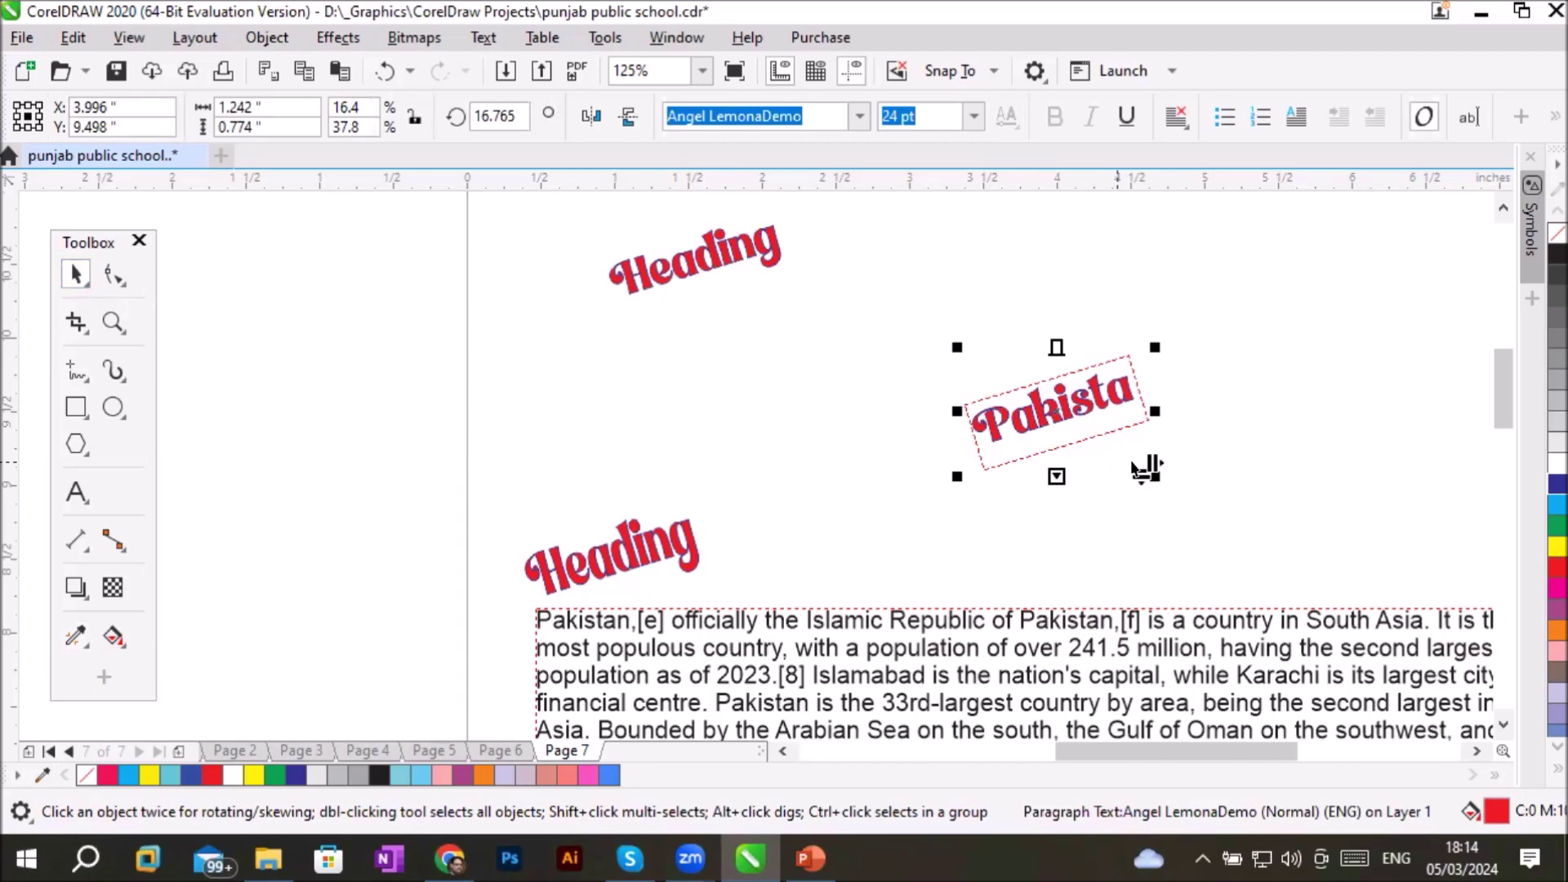
pyautogui.moveTo(1148, 471); pyautogui.dragTo(1435, 412)
pyautogui.click(1123, 408)
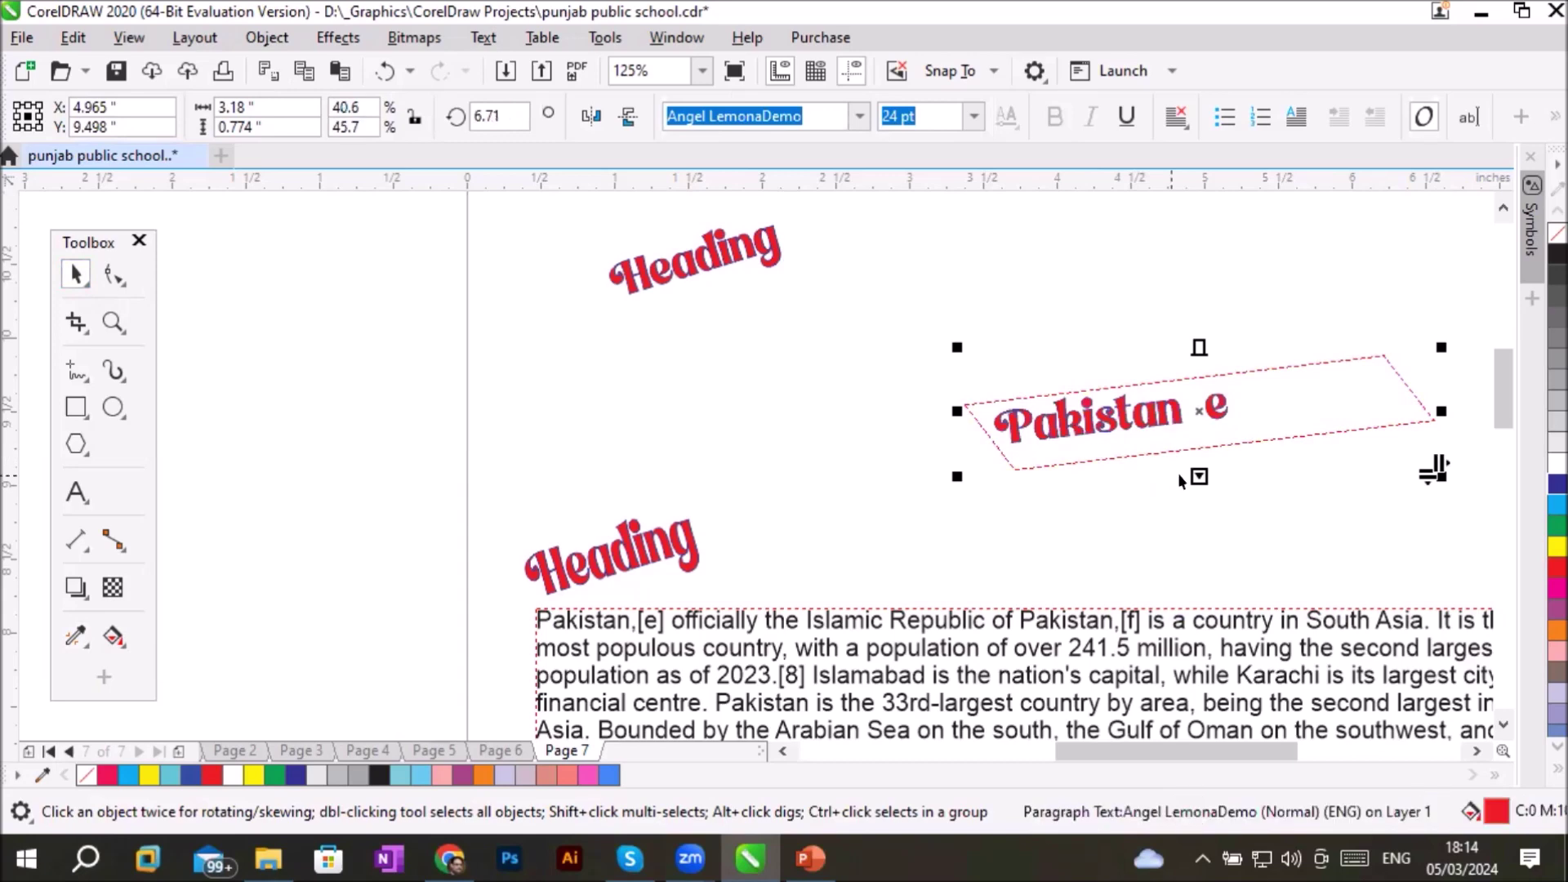
pyautogui.moveTo(1192, 479); pyautogui.dragTo(1225, 719)
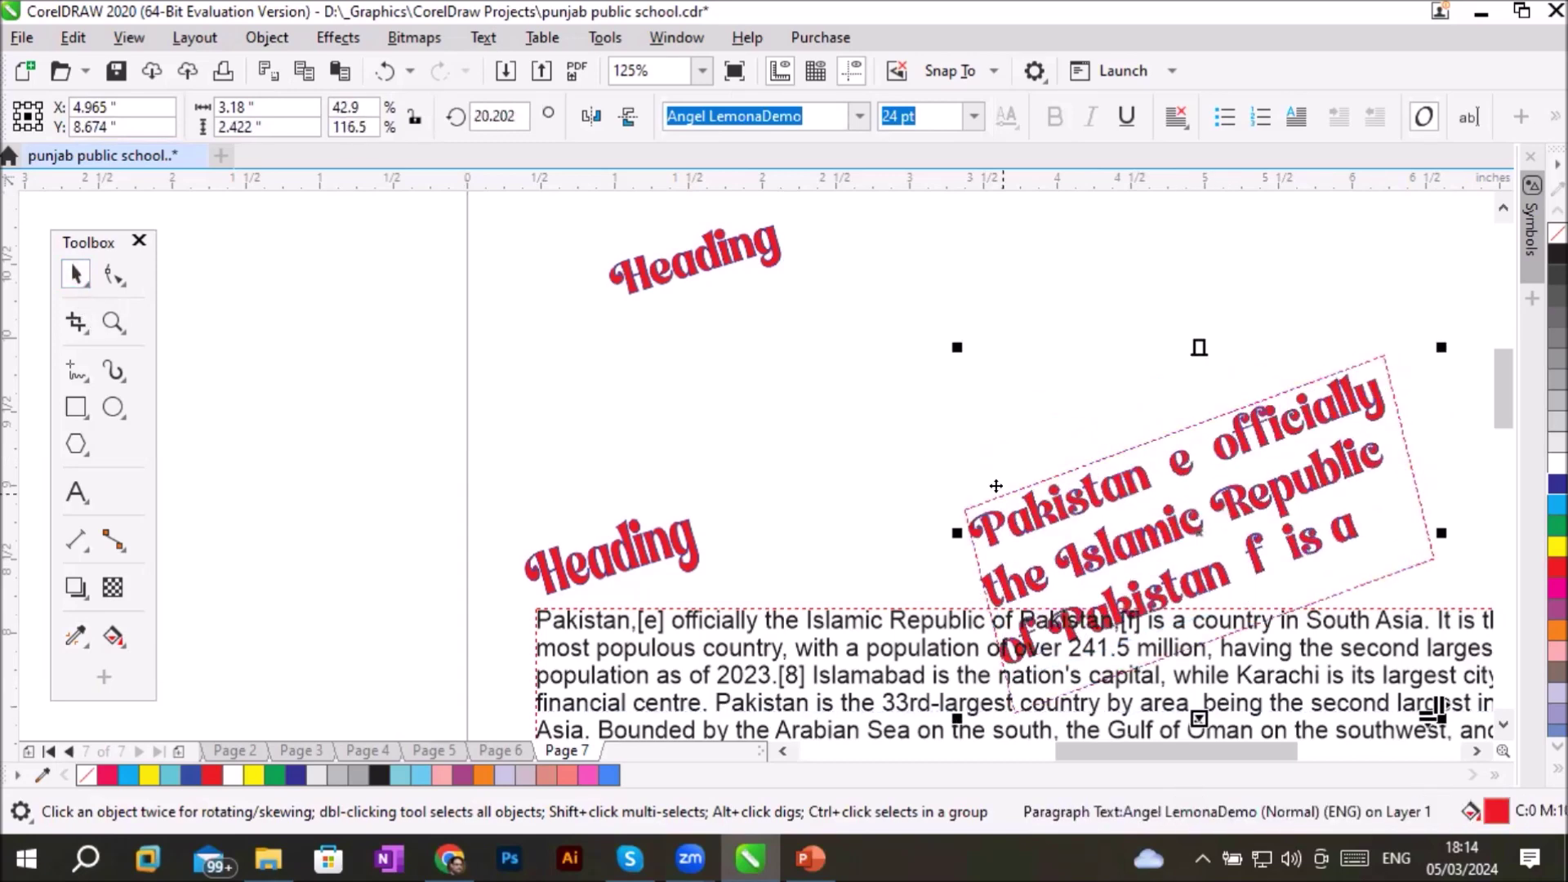
# Move the restyled paragraph directly under the topmost heading, widen its frame to about 6.87 inches and extend it downward over the second paragraph
pyautogui.moveTo(1015, 490); pyautogui.dragTo(681, 320)
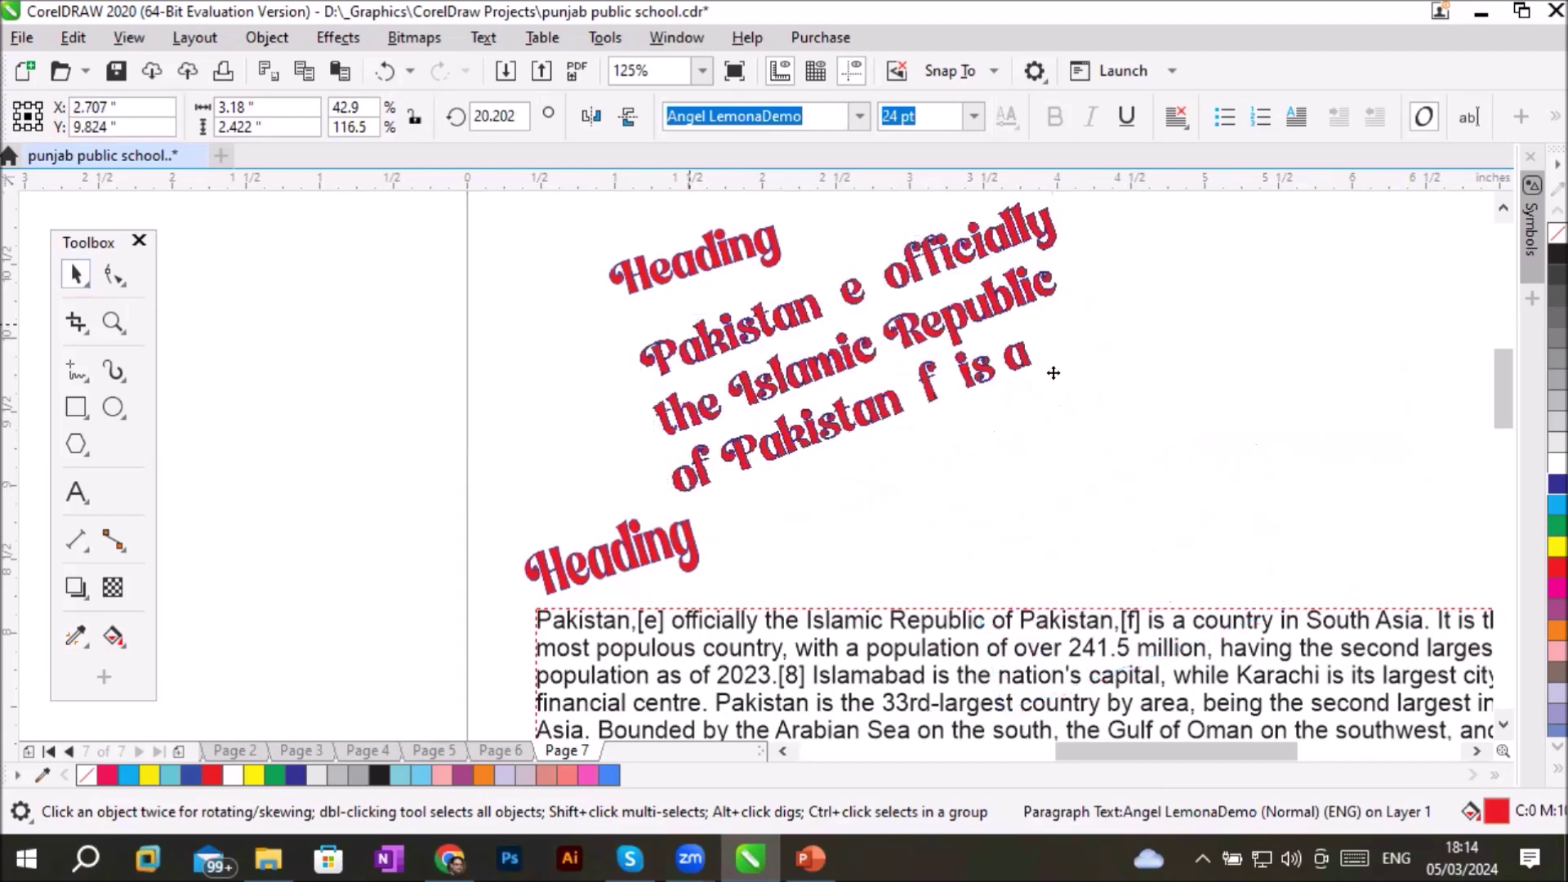
pyautogui.moveTo(1104, 366); pyautogui.dragTo(1340, 517)
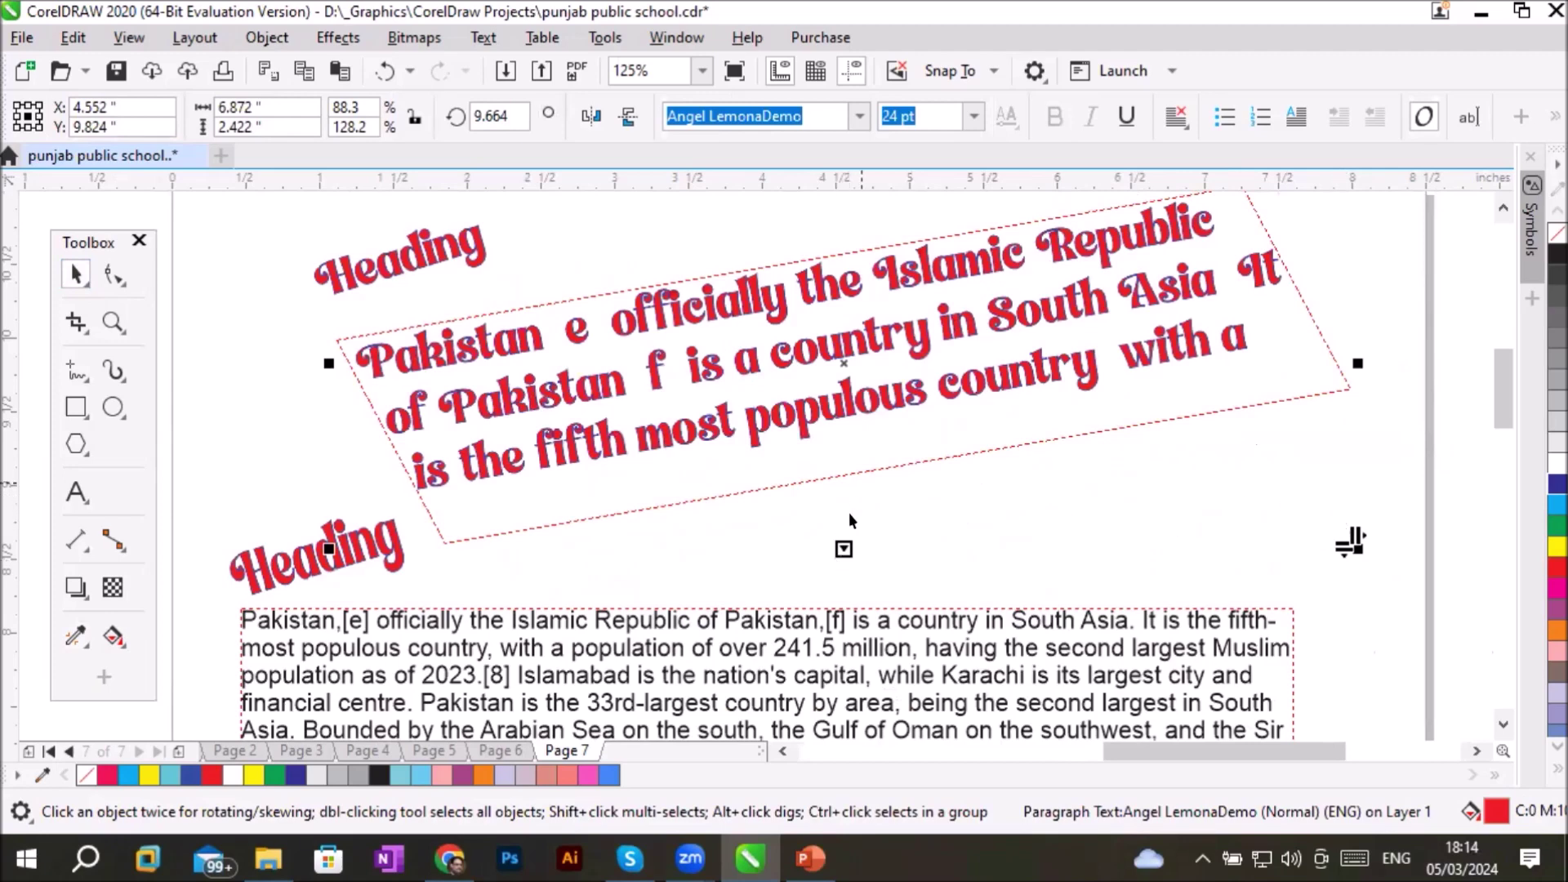
pyautogui.moveTo(842, 545); pyautogui.dragTo(873, 698)
pyautogui.click(980, 599)
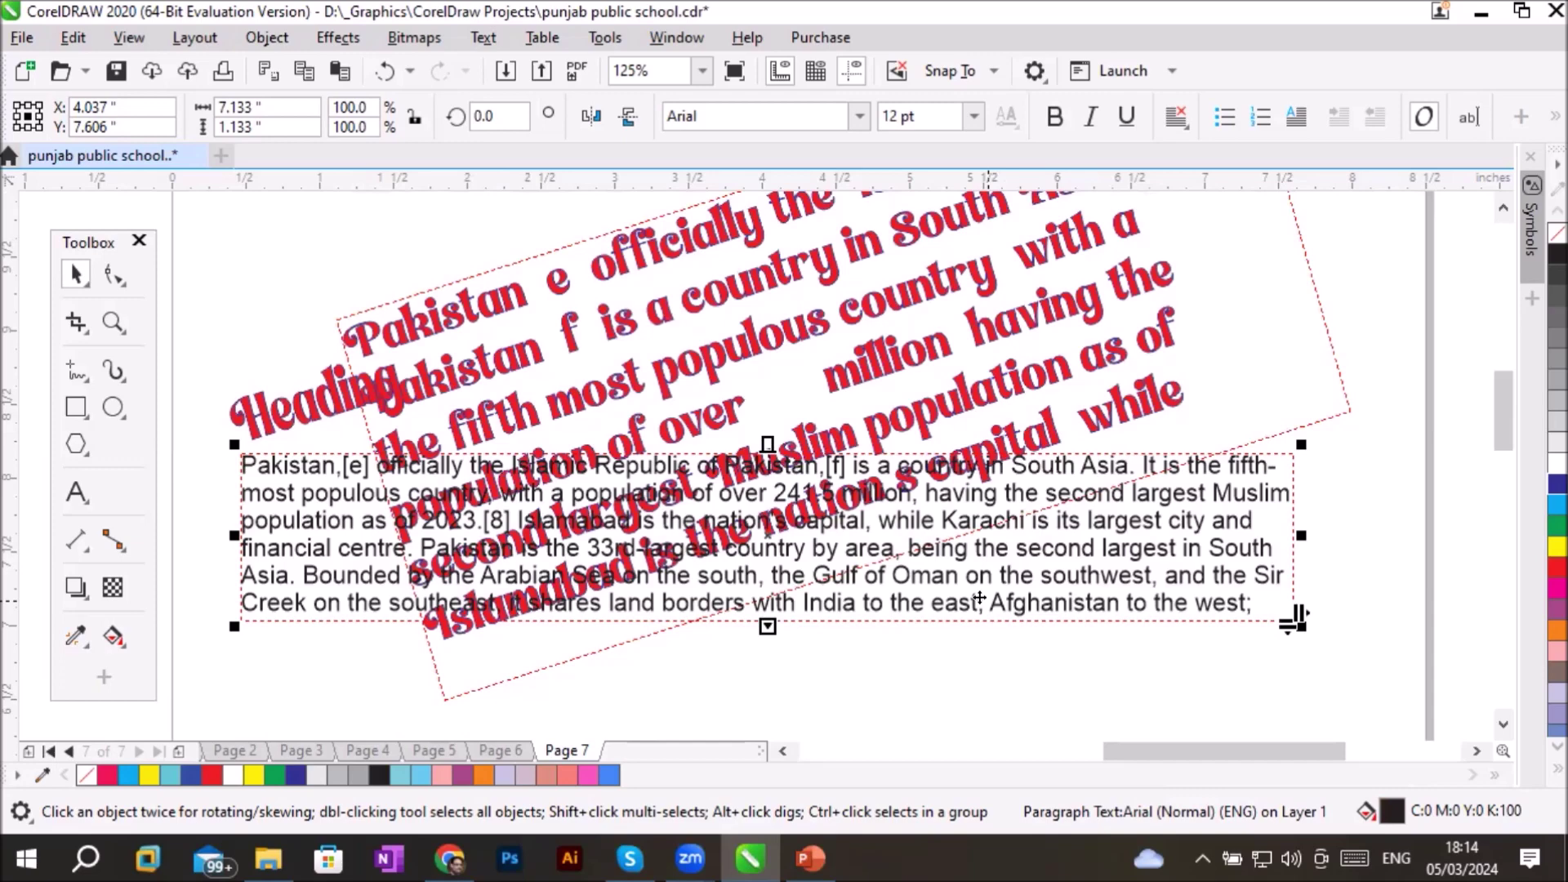
pyautogui.press('Delete')
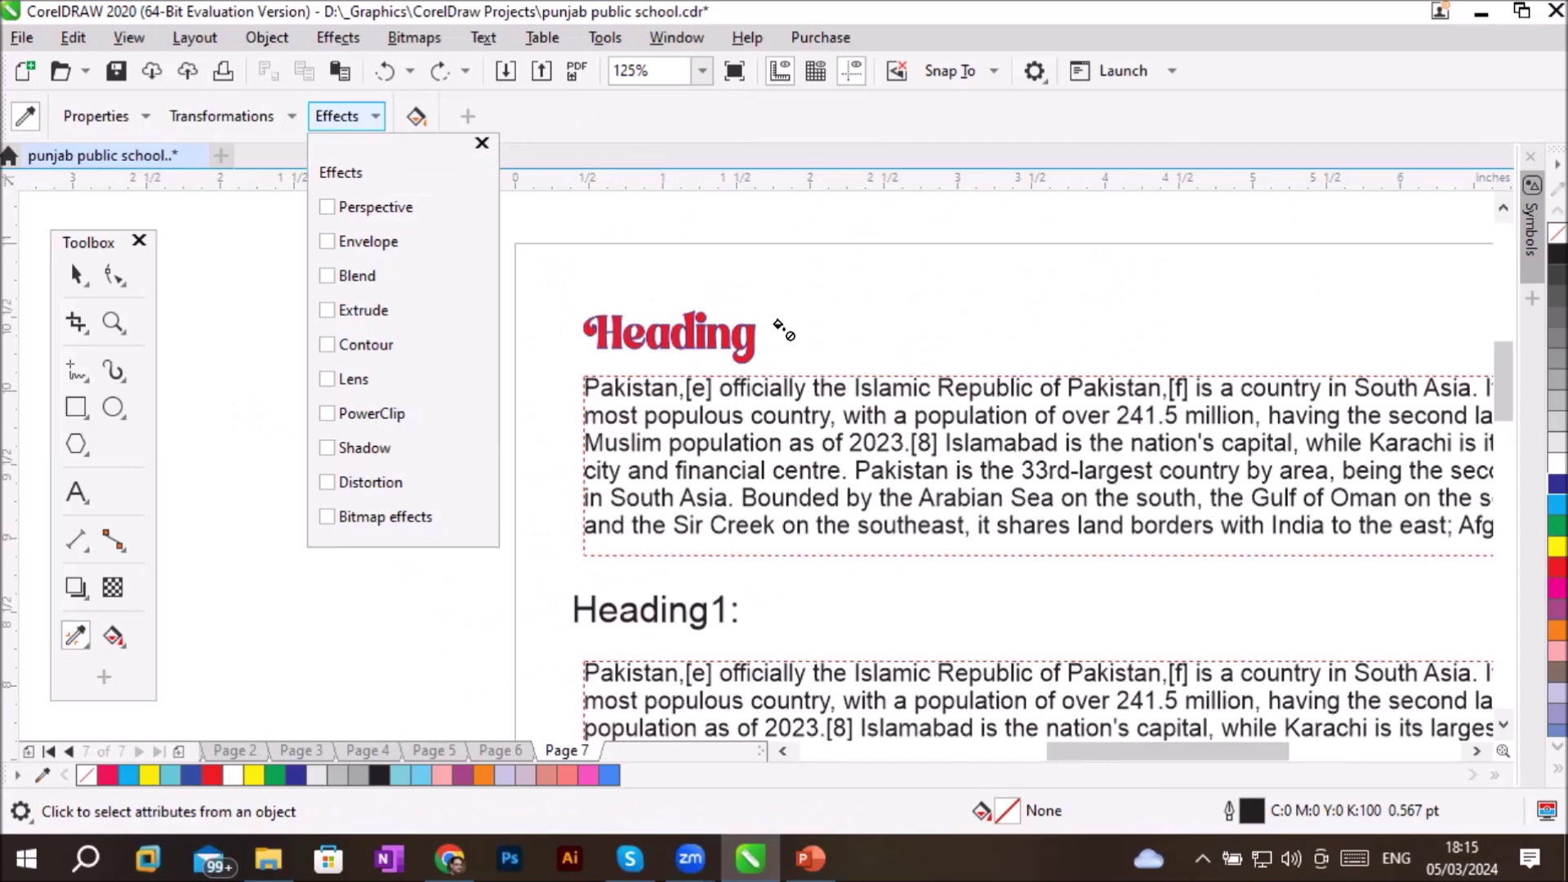
# Move the red heading straight up, away from its paragraph, to about X 1.03, Y 10.73 inches
pyautogui.click(776, 327)
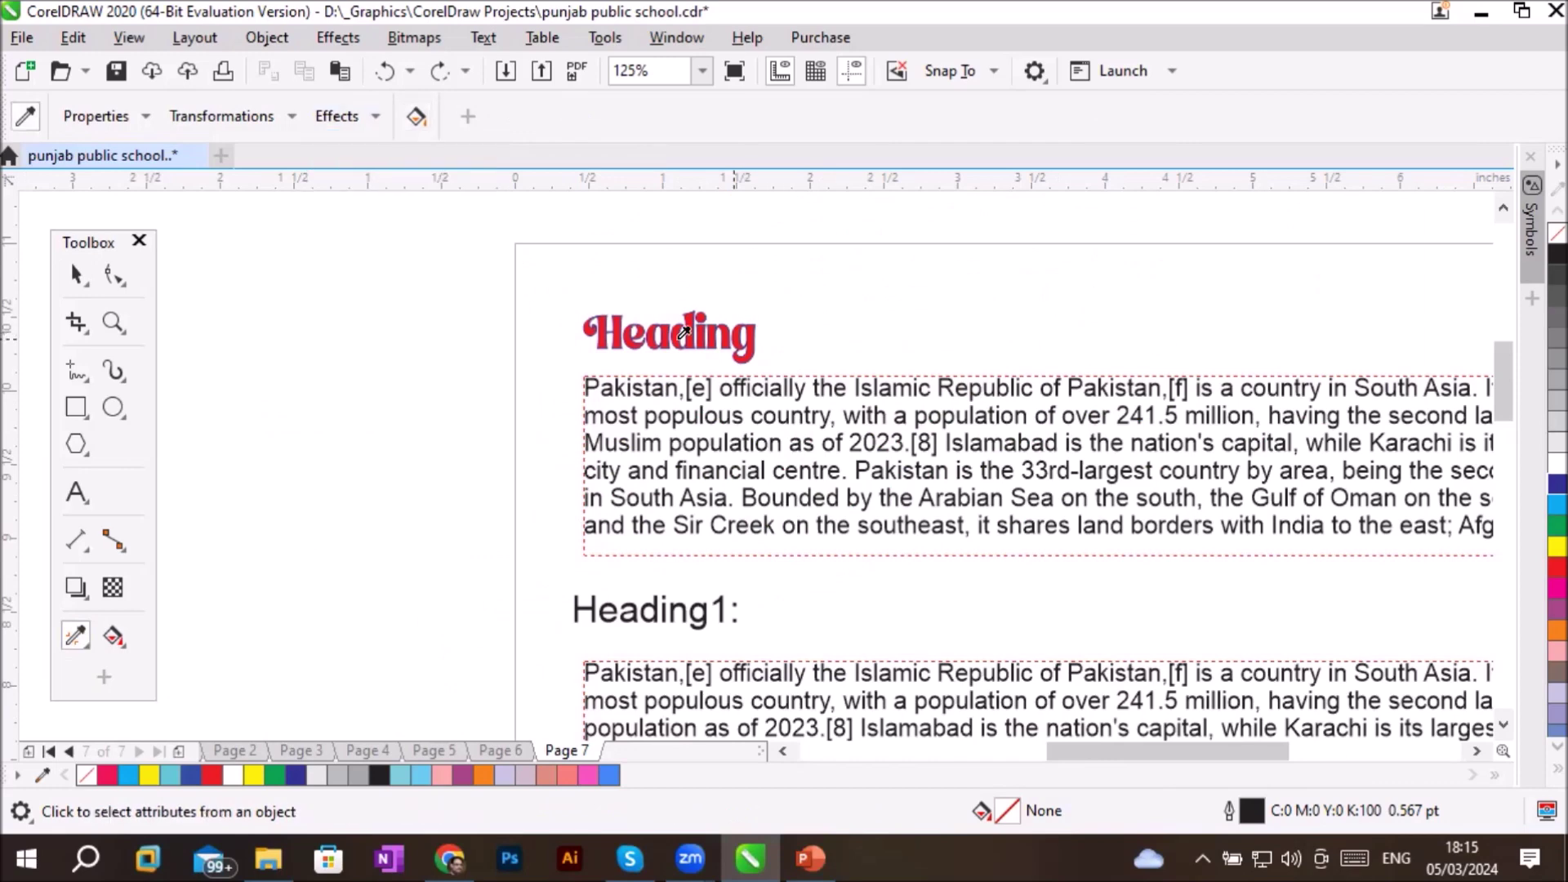
pyautogui.click(77, 274)
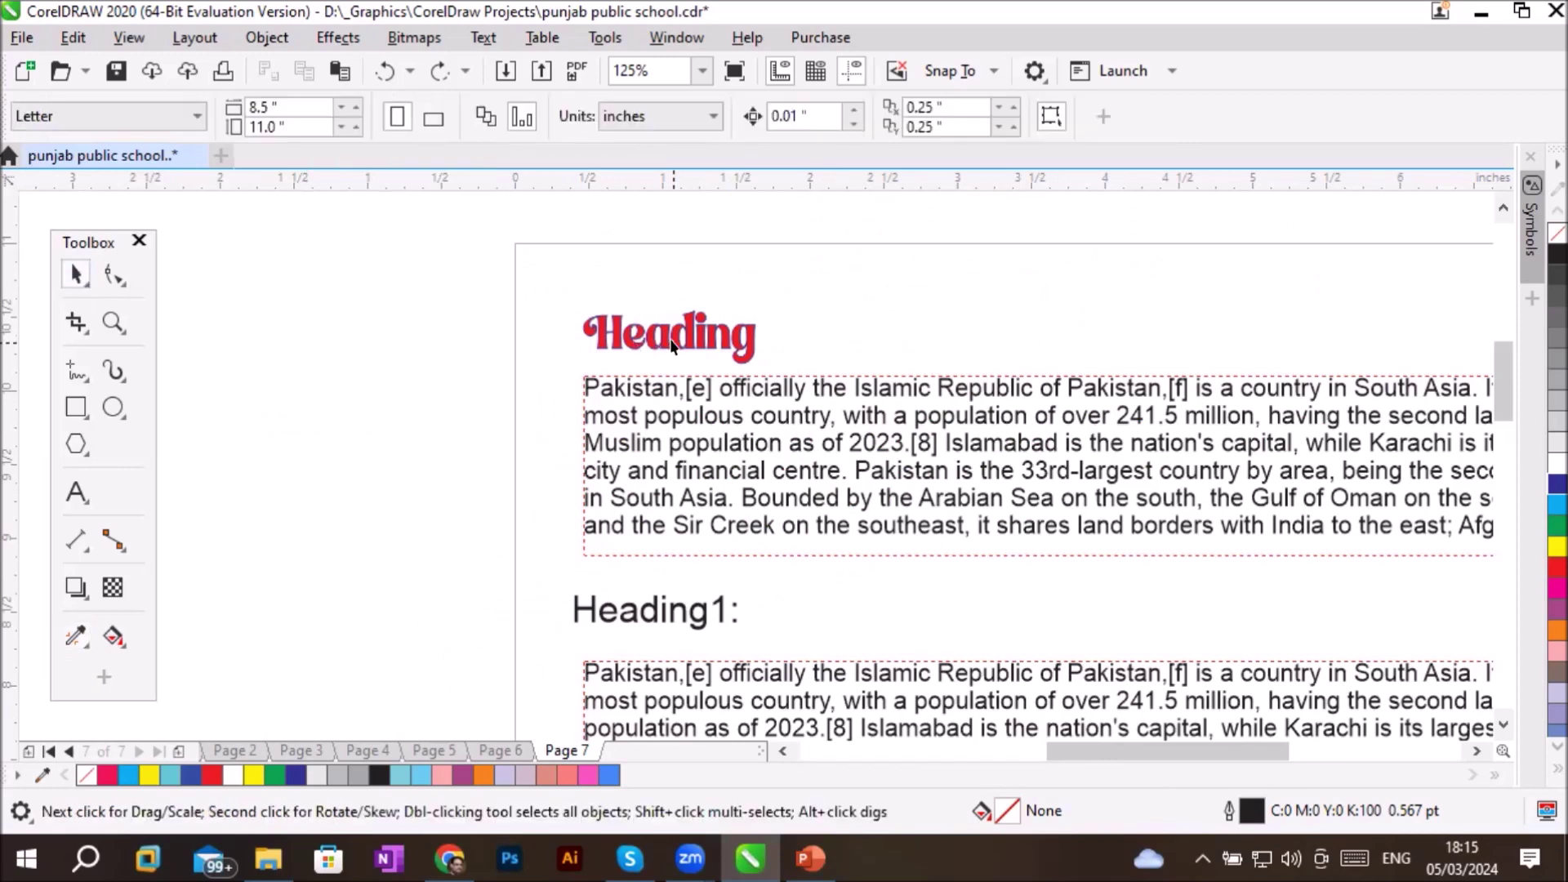
pyautogui.moveTo(671, 347); pyautogui.dragTo(666, 279)
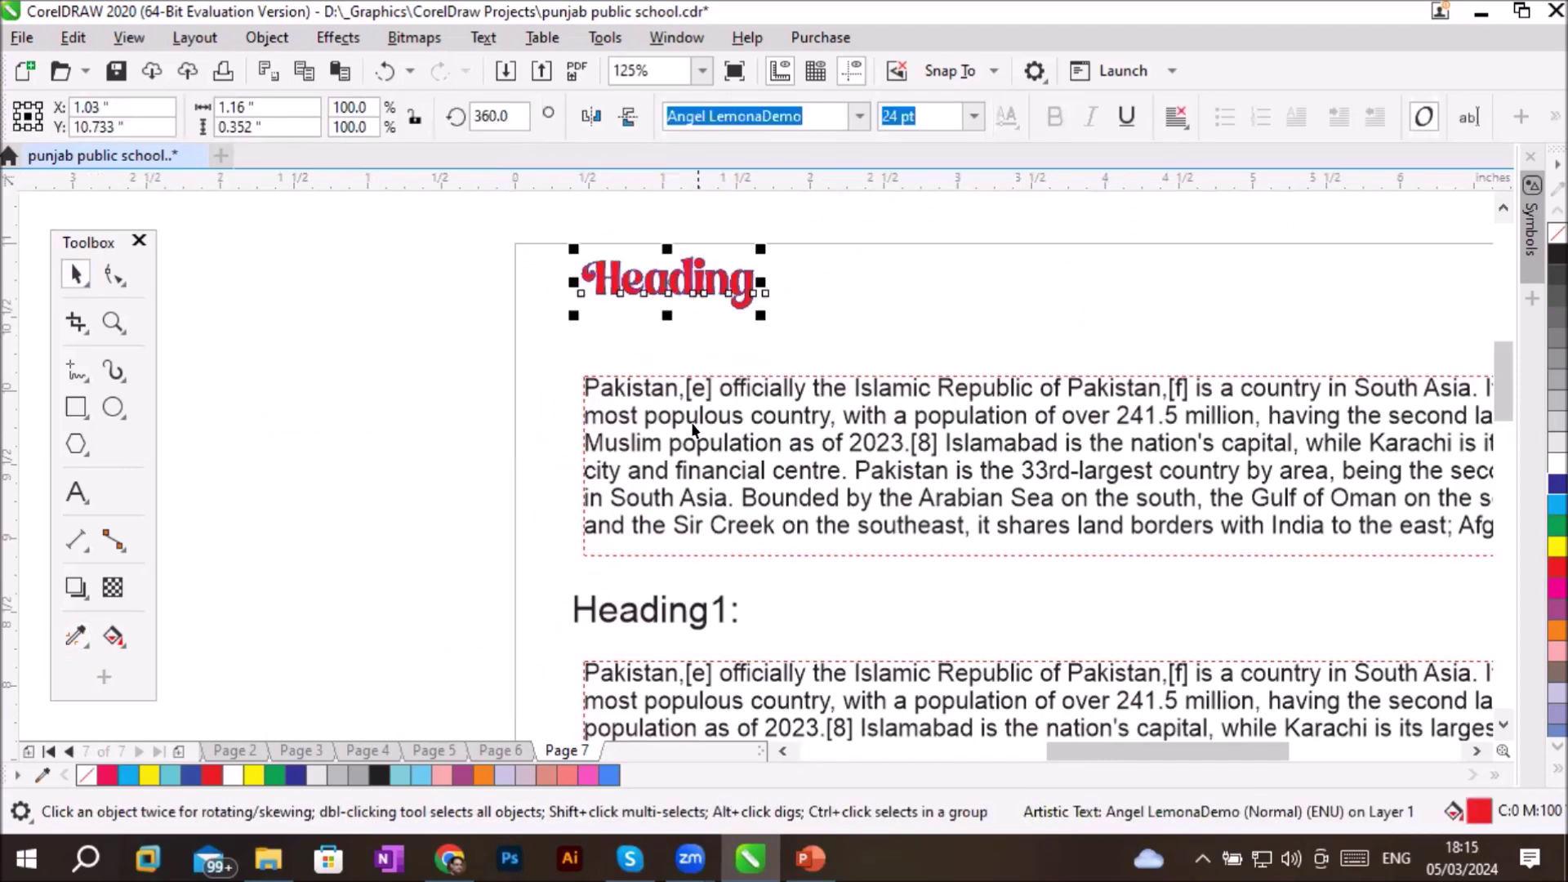
# Add a drop shadow to the red heading with the Shadow tool, using the Flat Bottom Right preset
pyautogui.scroll(4, 627, 245)
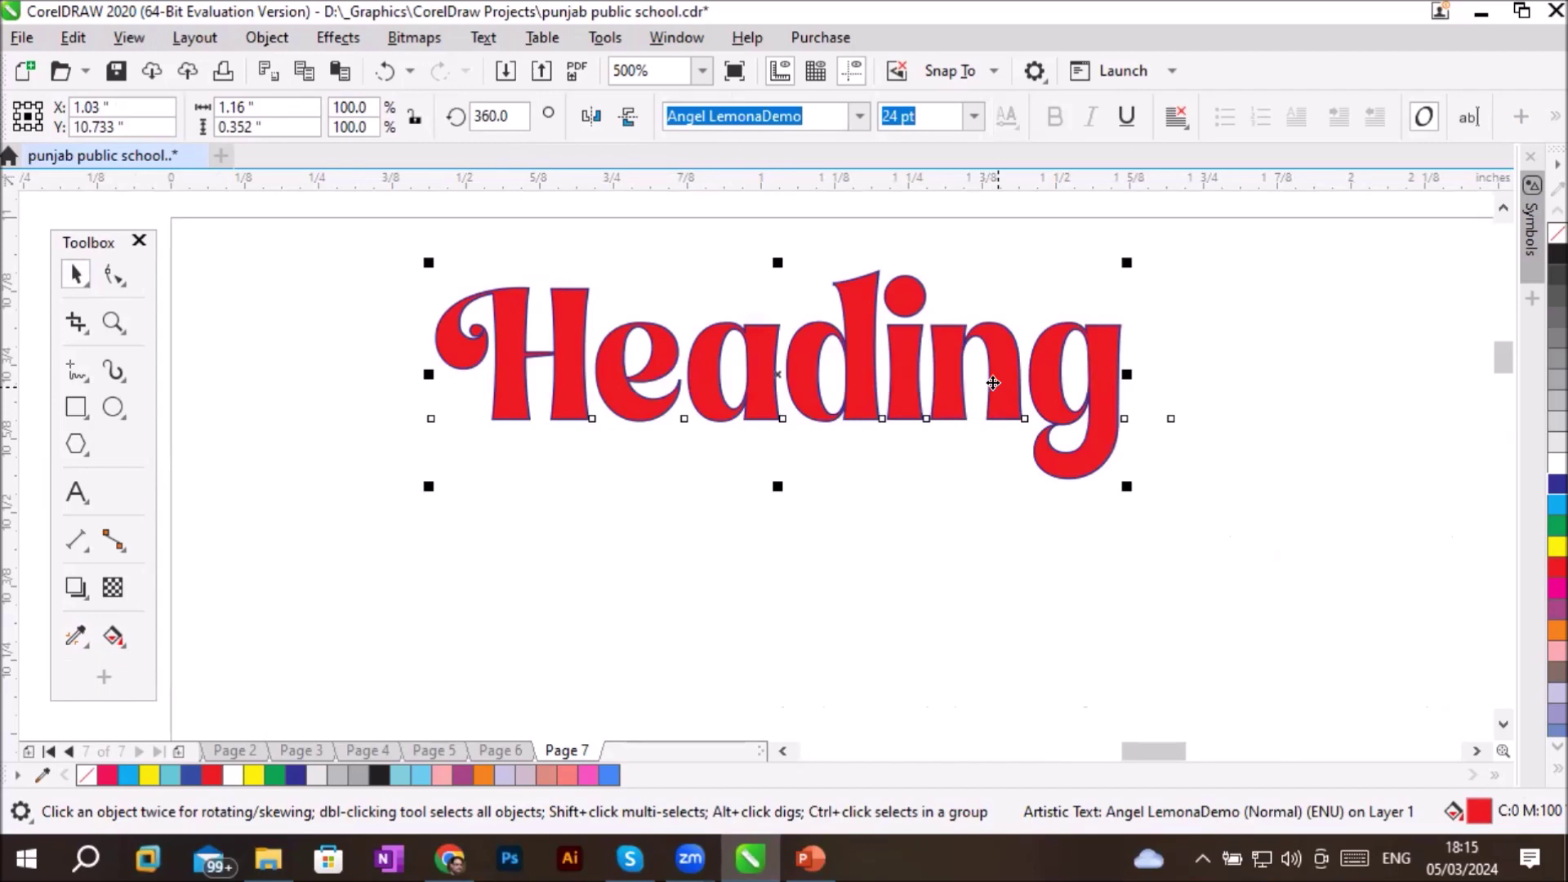
pyautogui.click(75, 581)
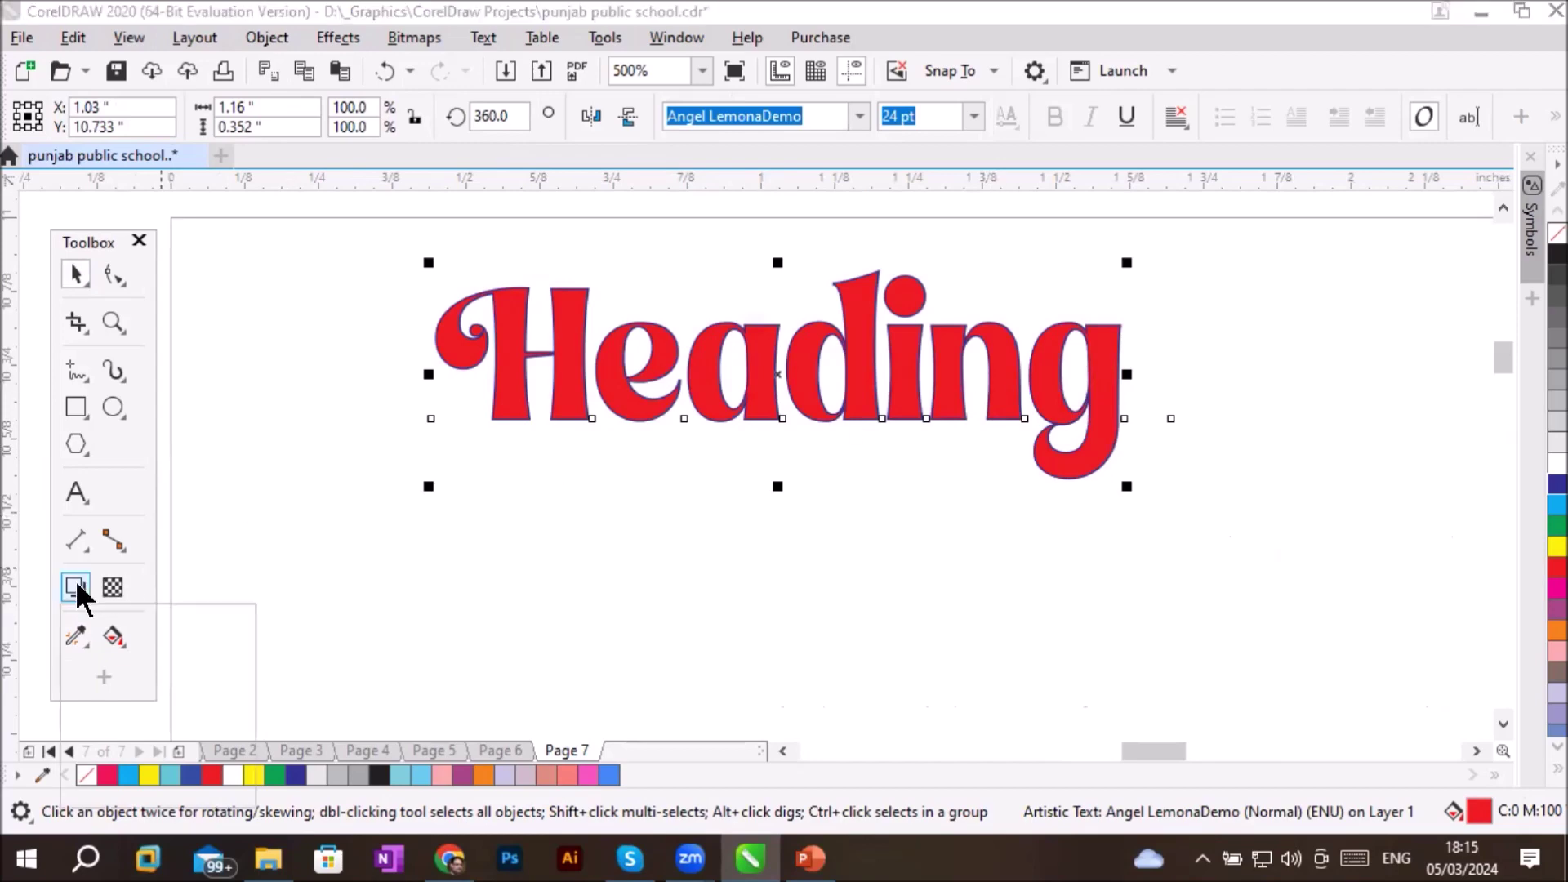
pyautogui.click(66, 583)
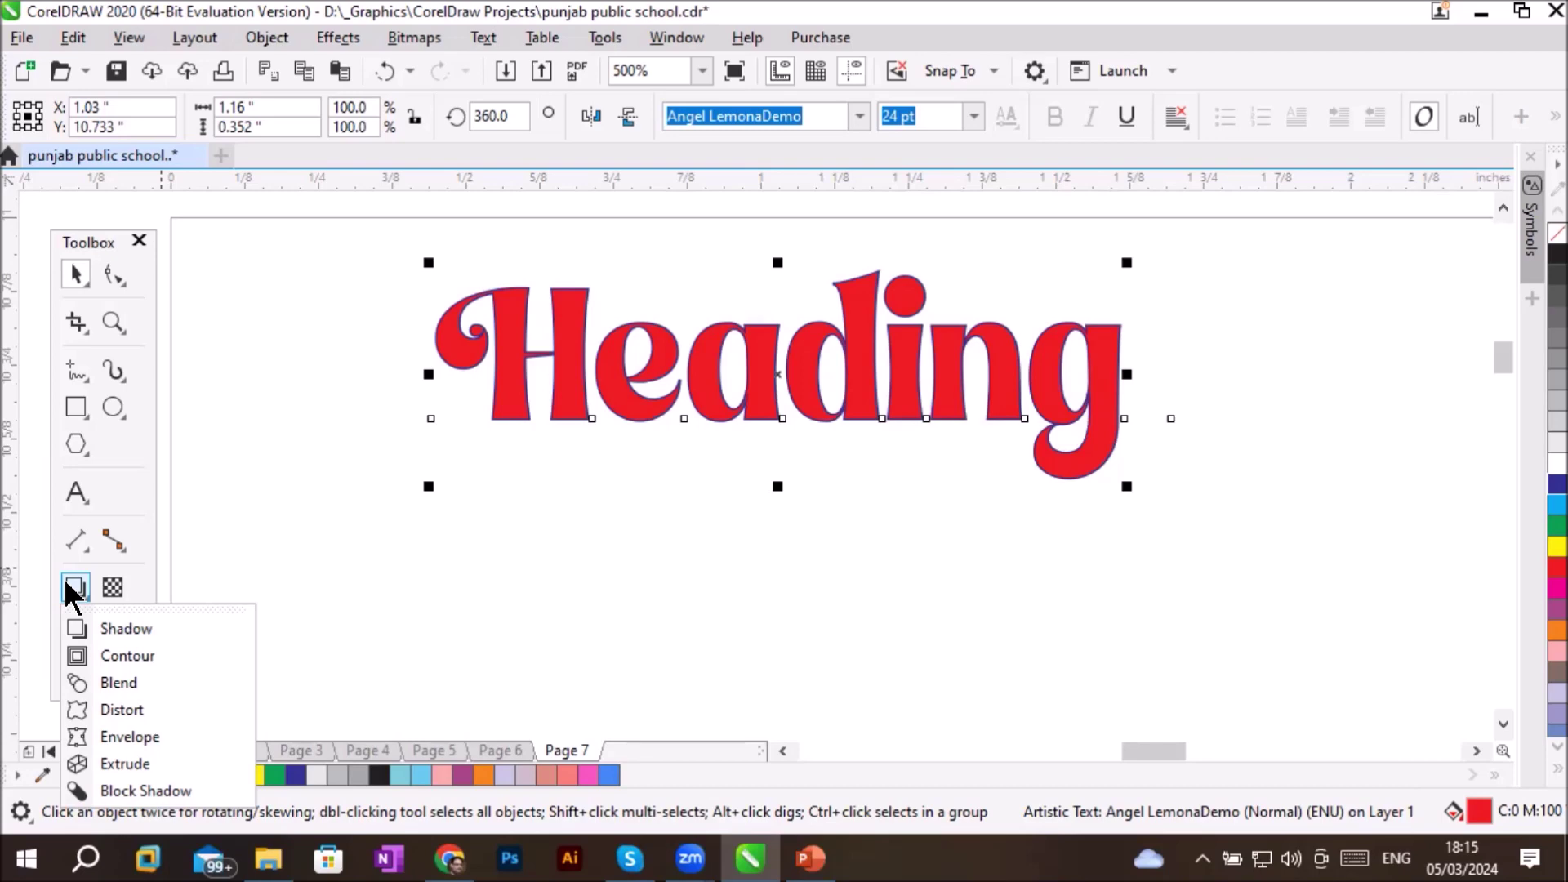
pyautogui.click(123, 628)
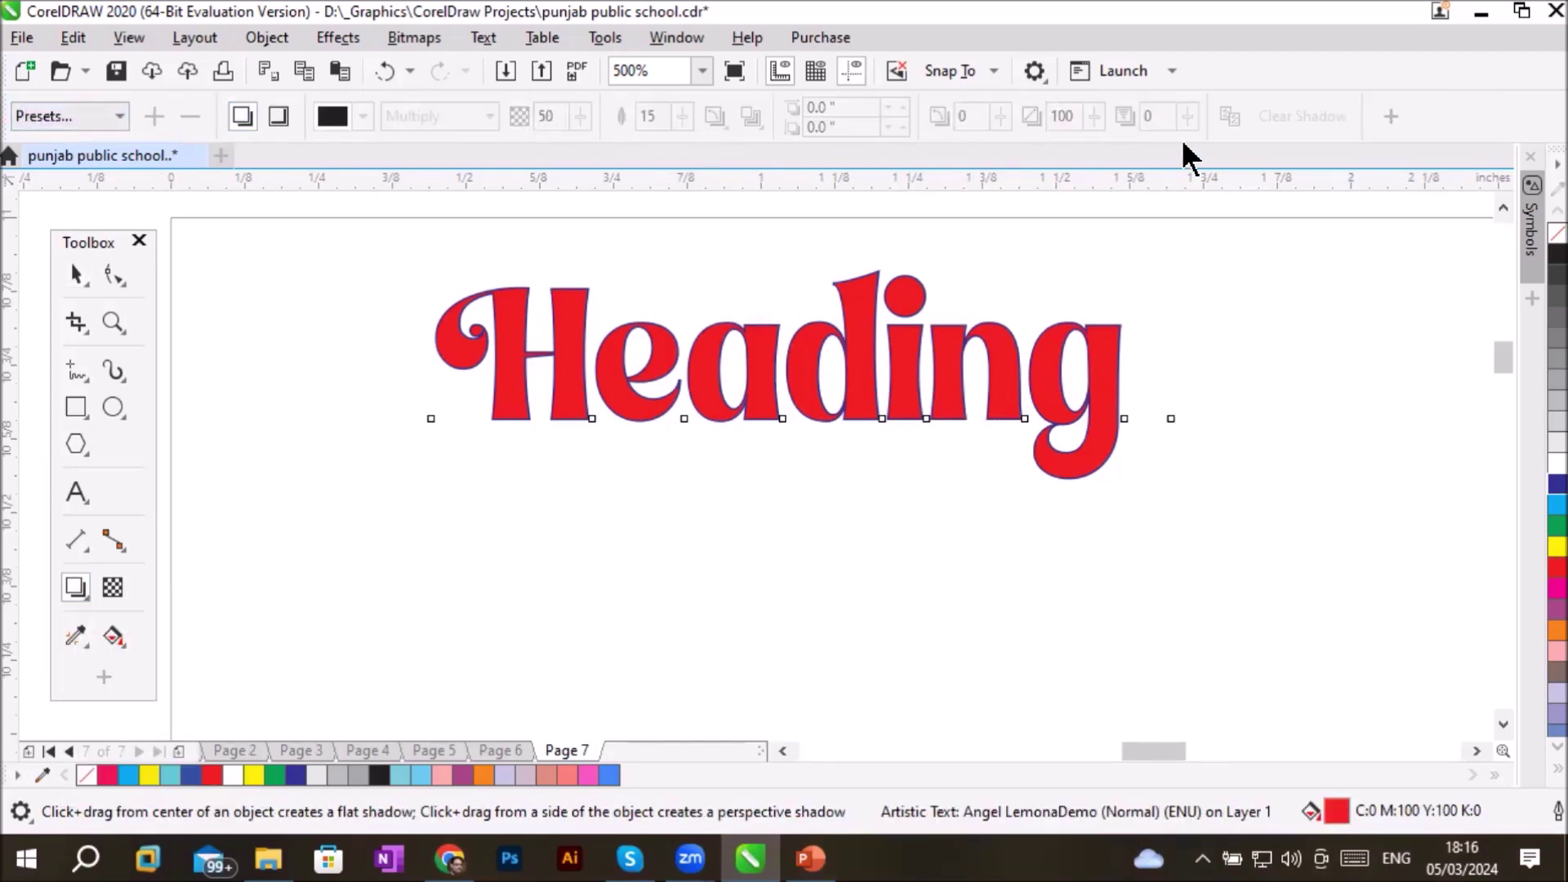
pyautogui.click(119, 116)
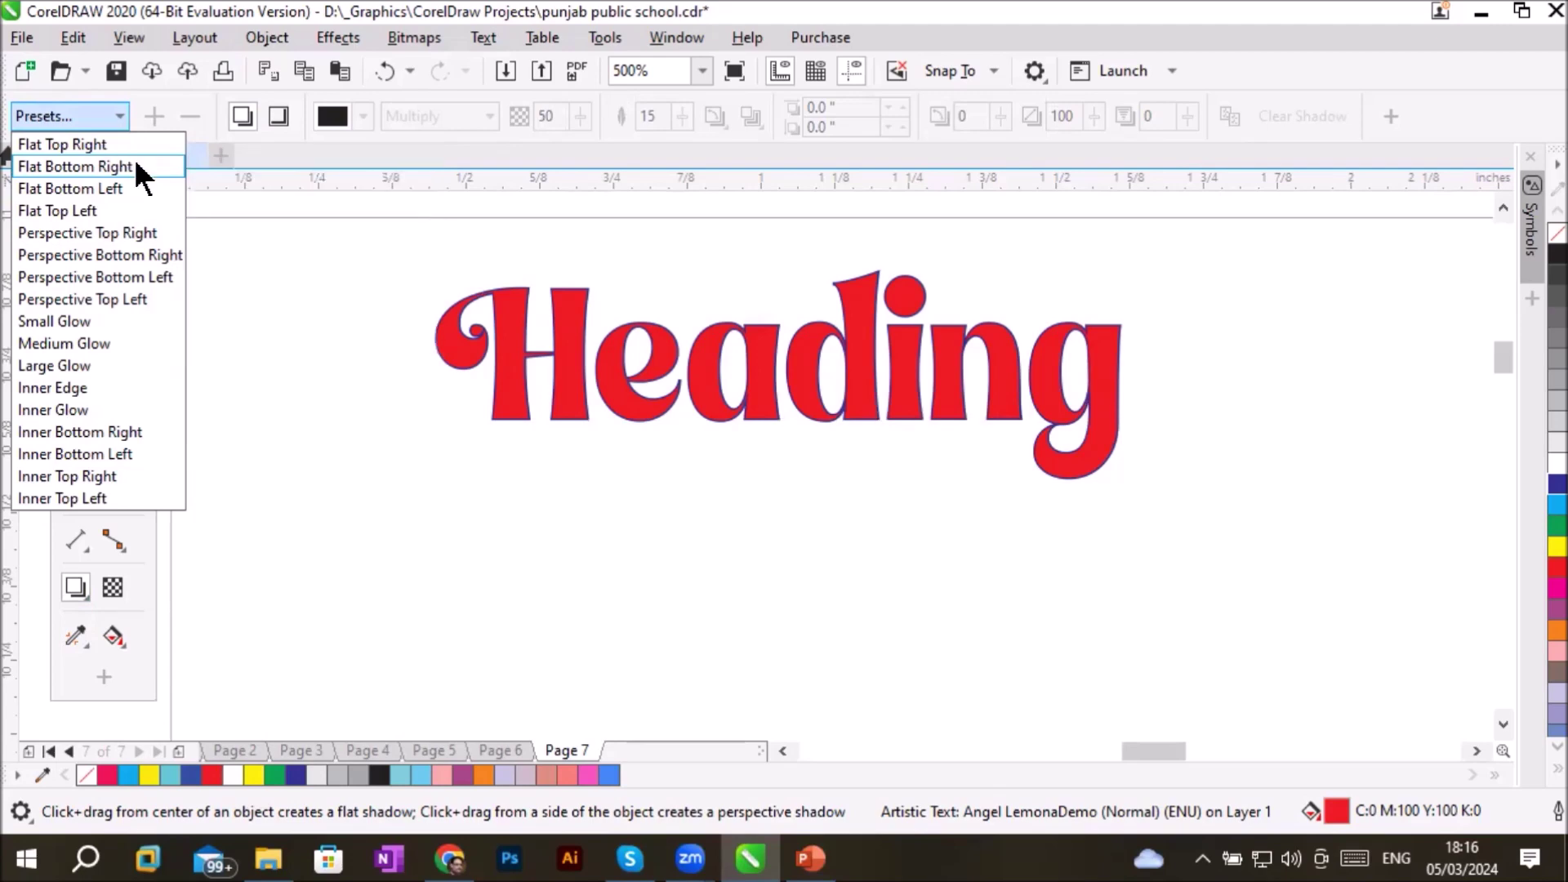
pyautogui.click(135, 167)
# Bring the shadow close behind the red heading, and reposition it up and right to an offset of about 0.41 by 0.10 inches
pyautogui.scroll(-2, 1118, 601)
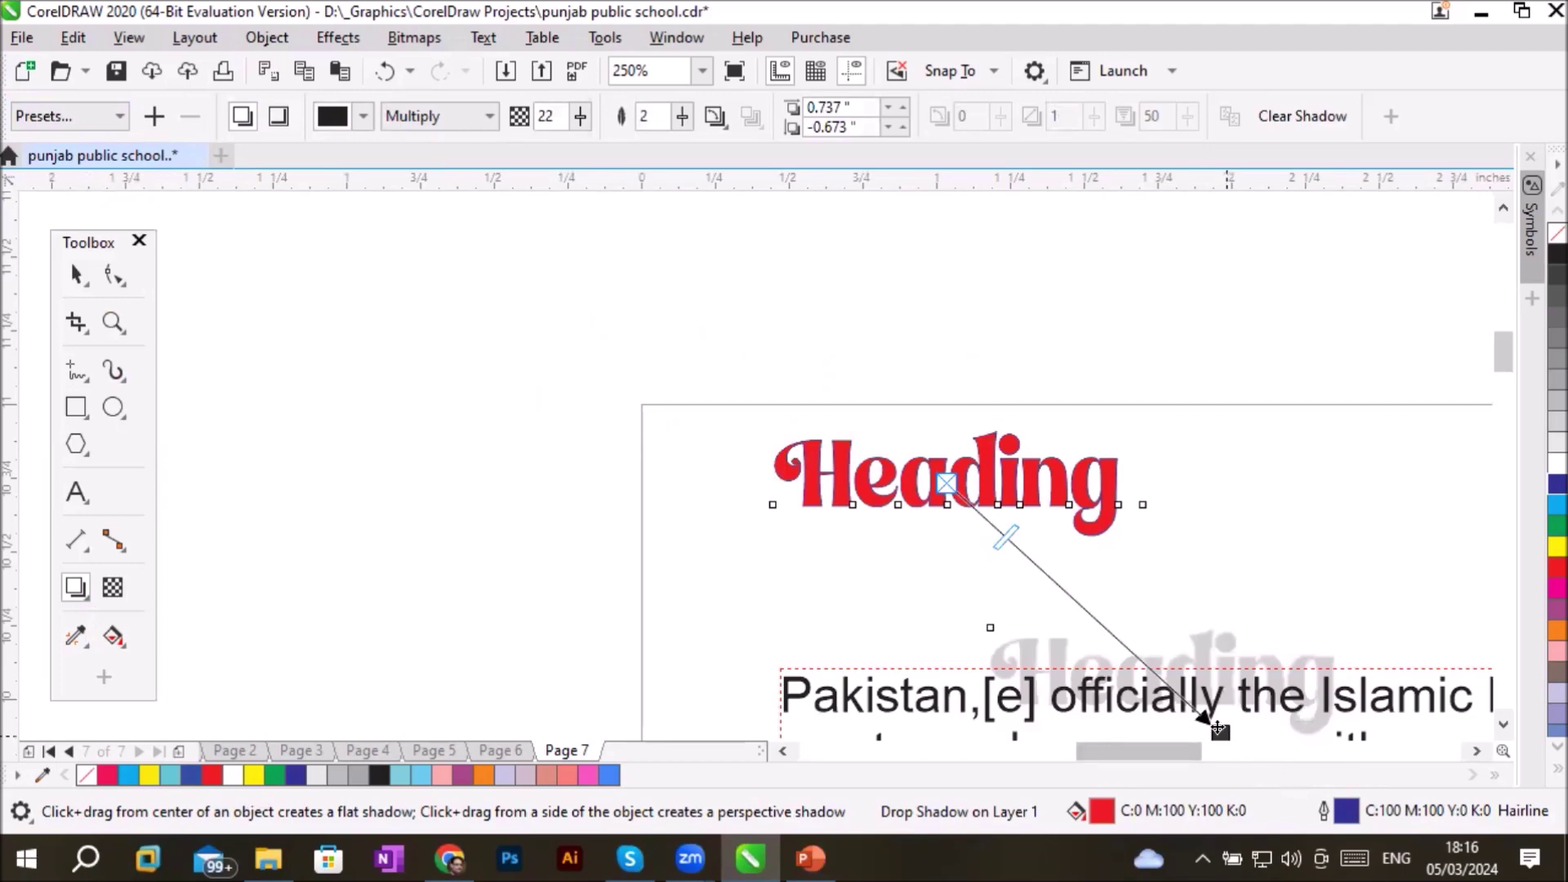
pyautogui.moveTo(1218, 728); pyautogui.dragTo(1075, 548)
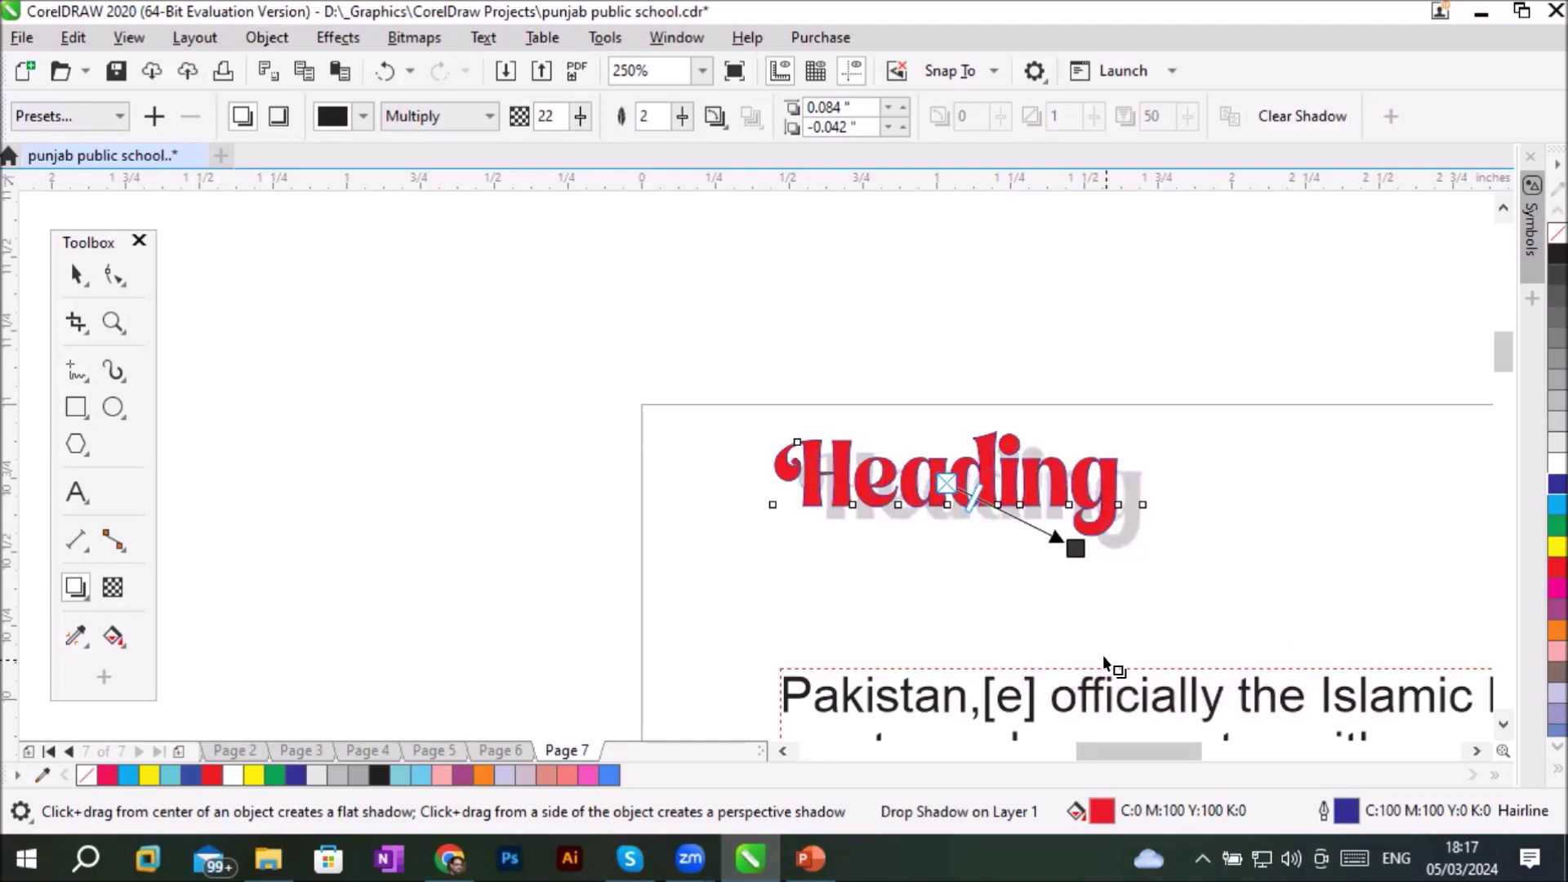
pyautogui.moveTo(1076, 548); pyautogui.dragTo(1236, 417)
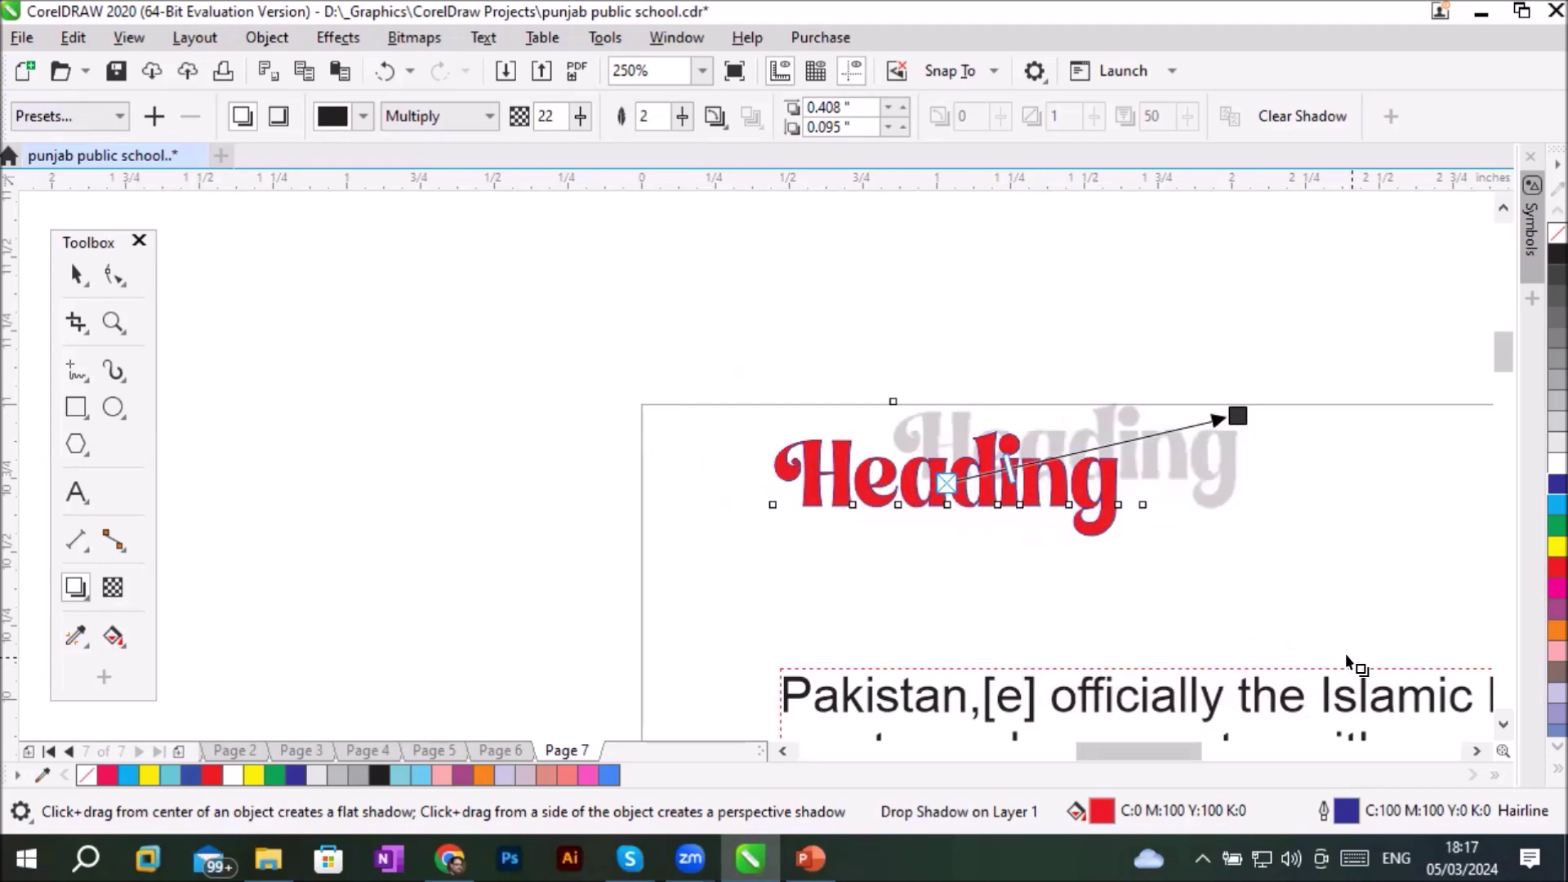
# Apply the Flat Top Right shadow preset to the red heading and adjust its offset to about 0.35 by 0.07 inches
pyautogui.click(121, 119)
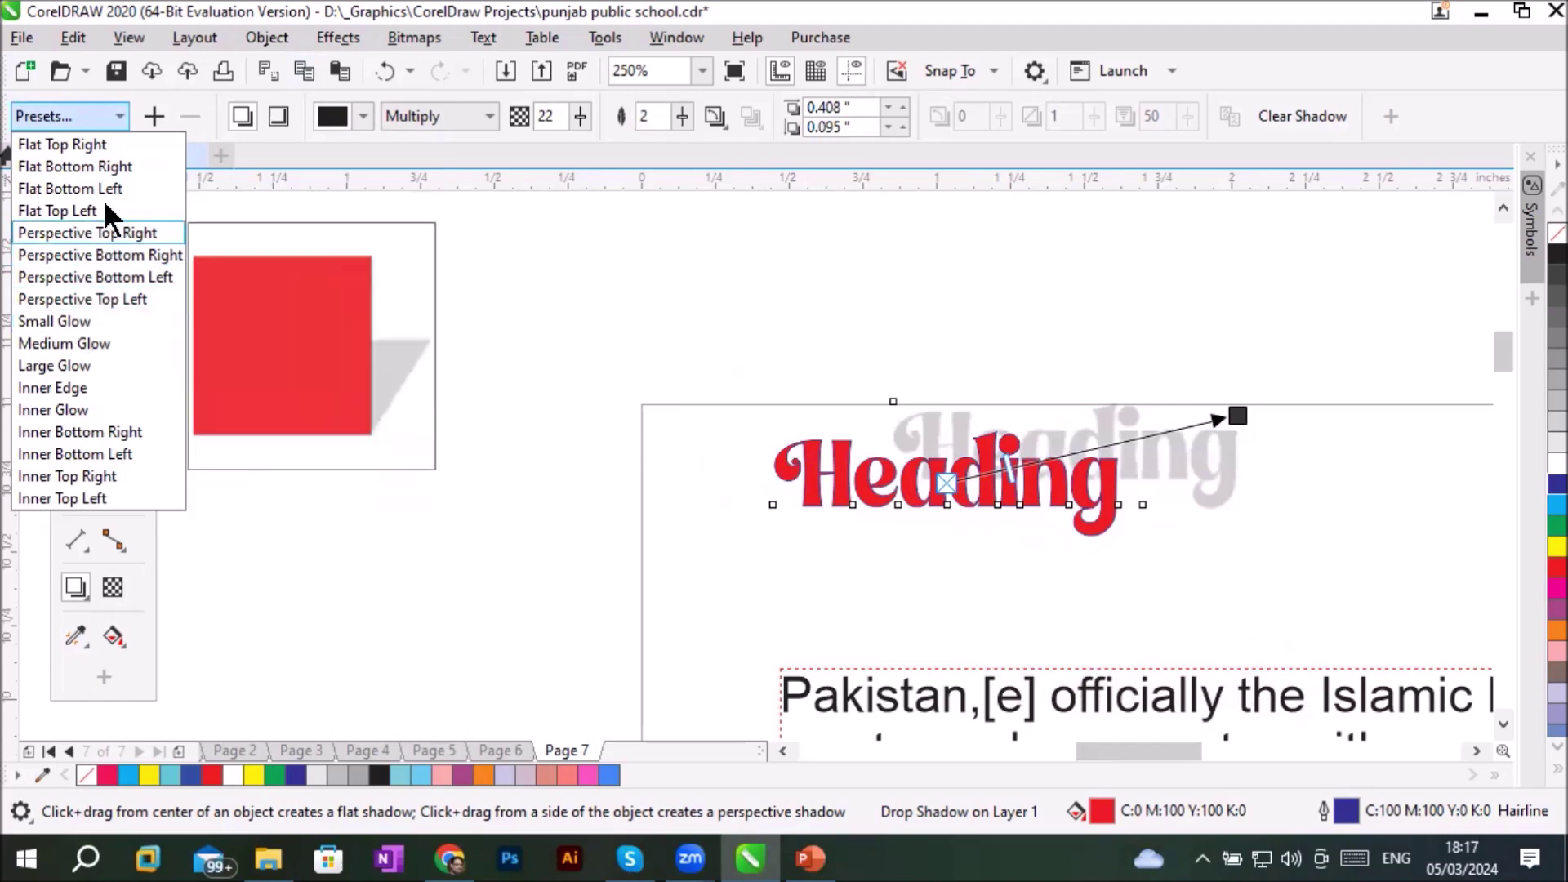
pyautogui.click(138, 147)
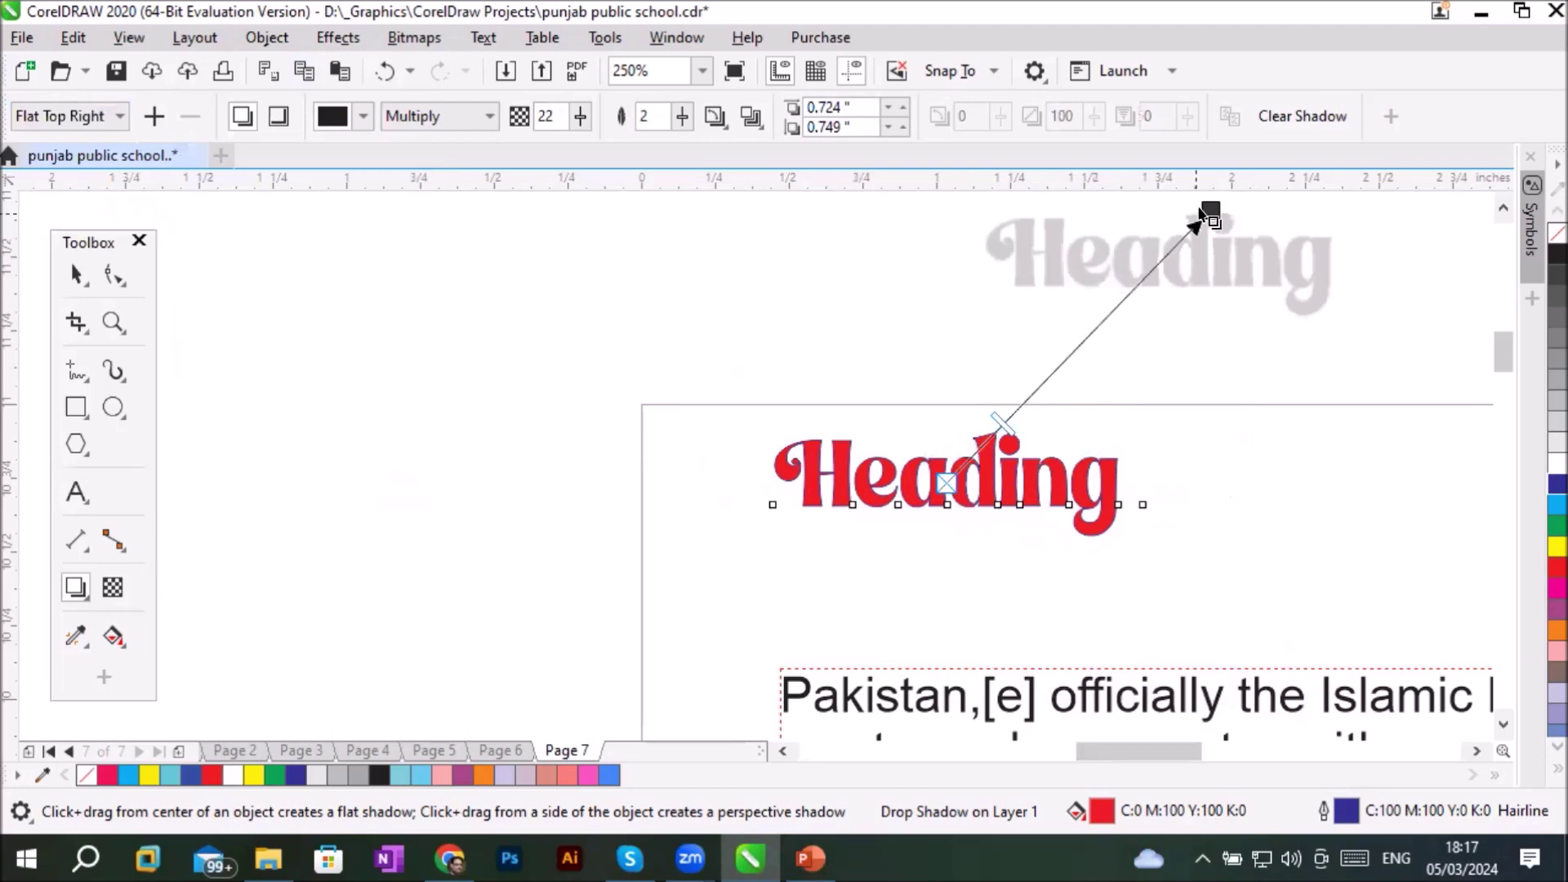
pyautogui.moveTo(1200, 211); pyautogui.dragTo(1195, 408)
pyautogui.click(1200, 481)
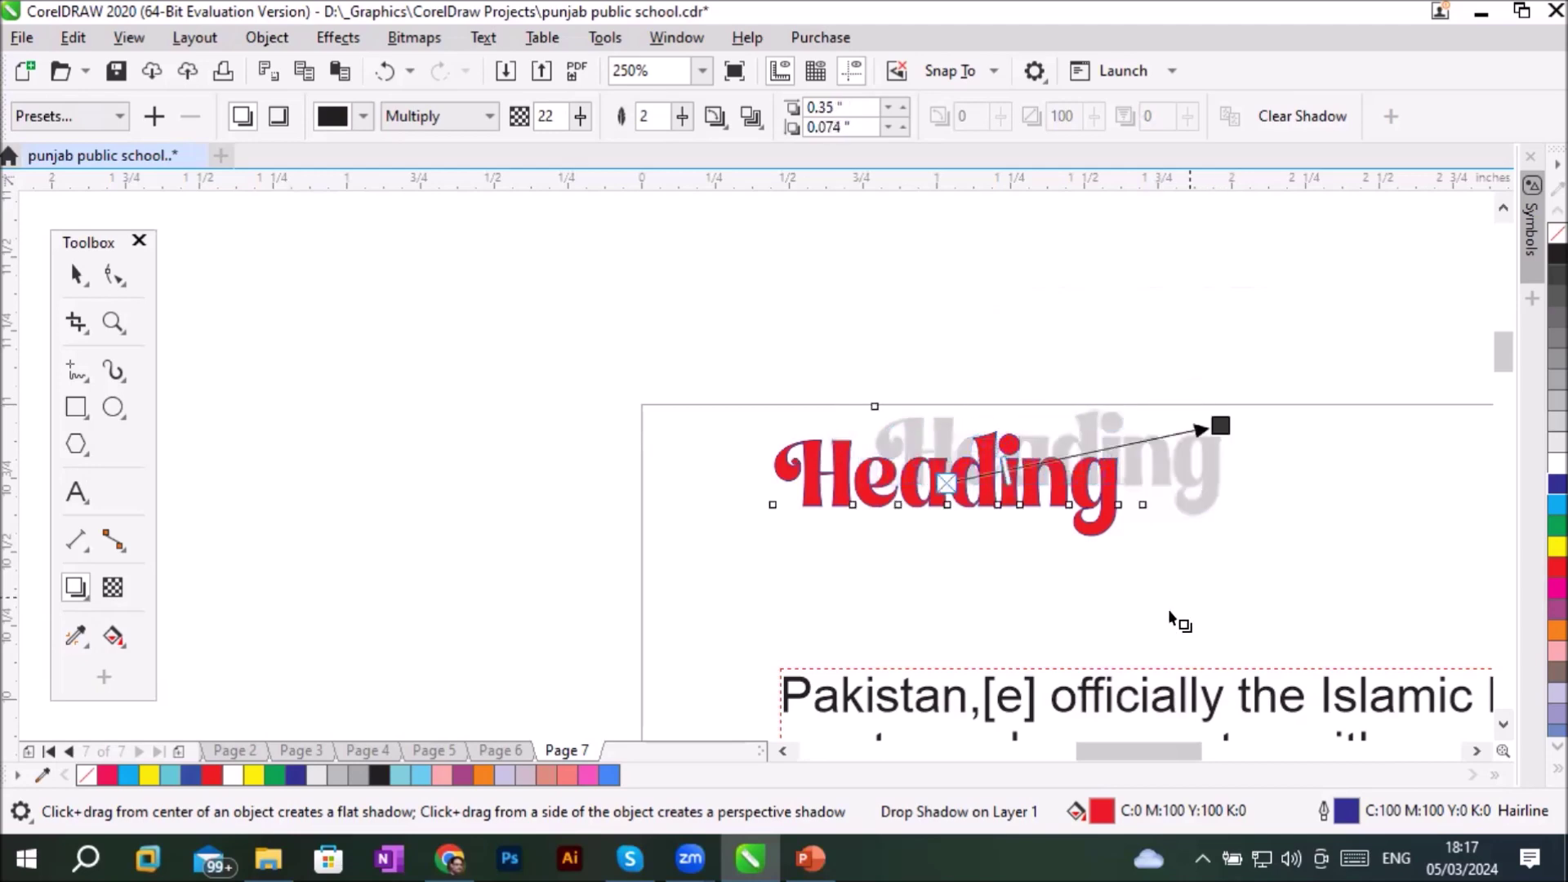
# Draw a circle about 0.51 inches across outside the page, to the left of the red heading
pyautogui.click(112, 406)
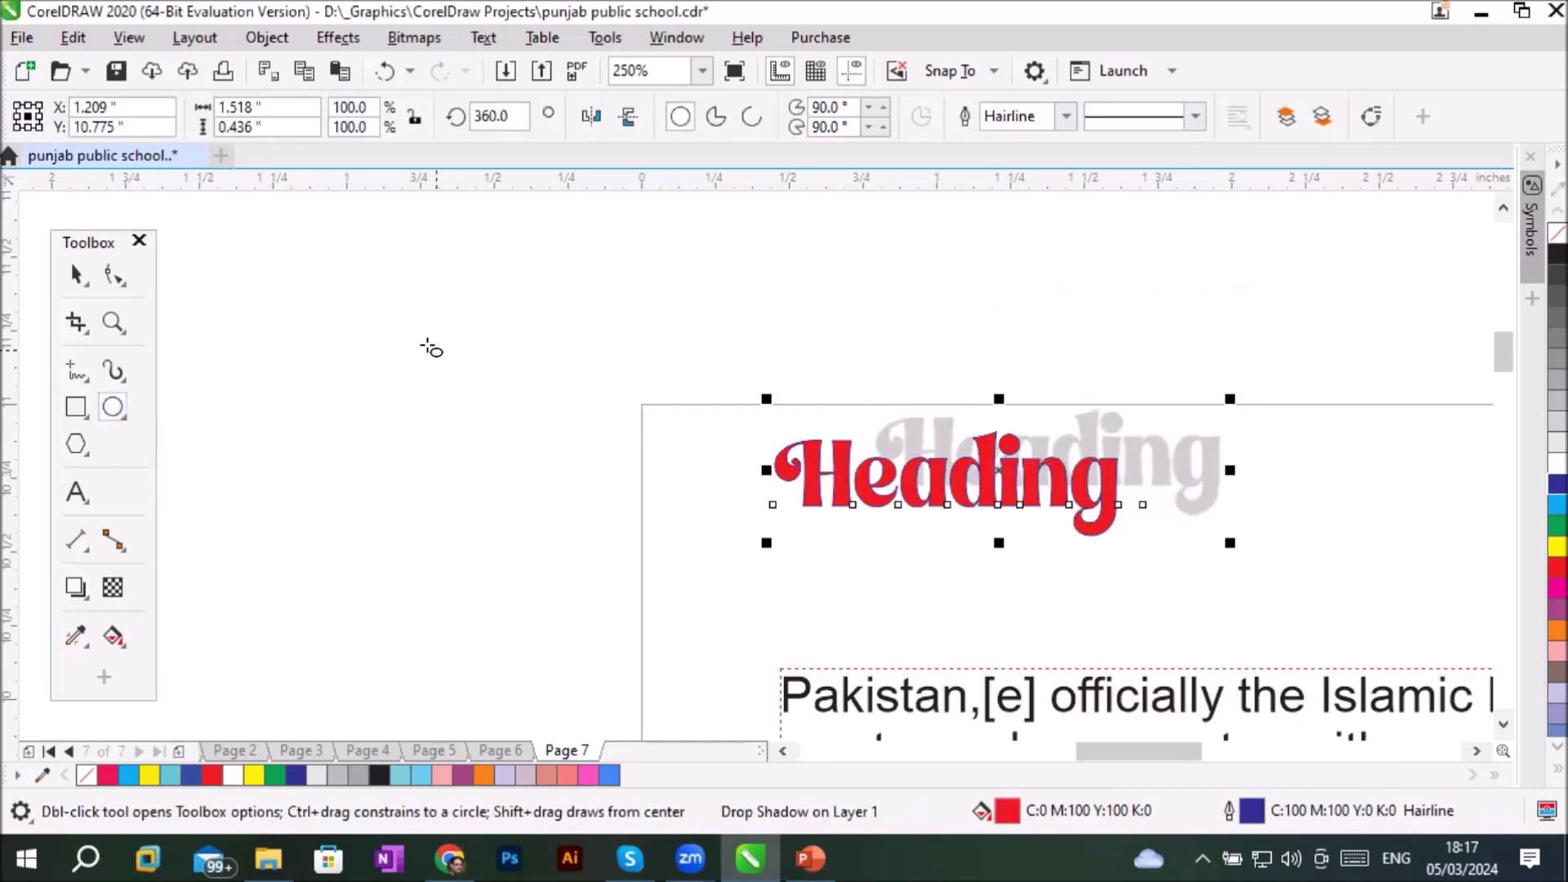
pyautogui.moveTo(413, 324); pyautogui.dragTo(563, 471)
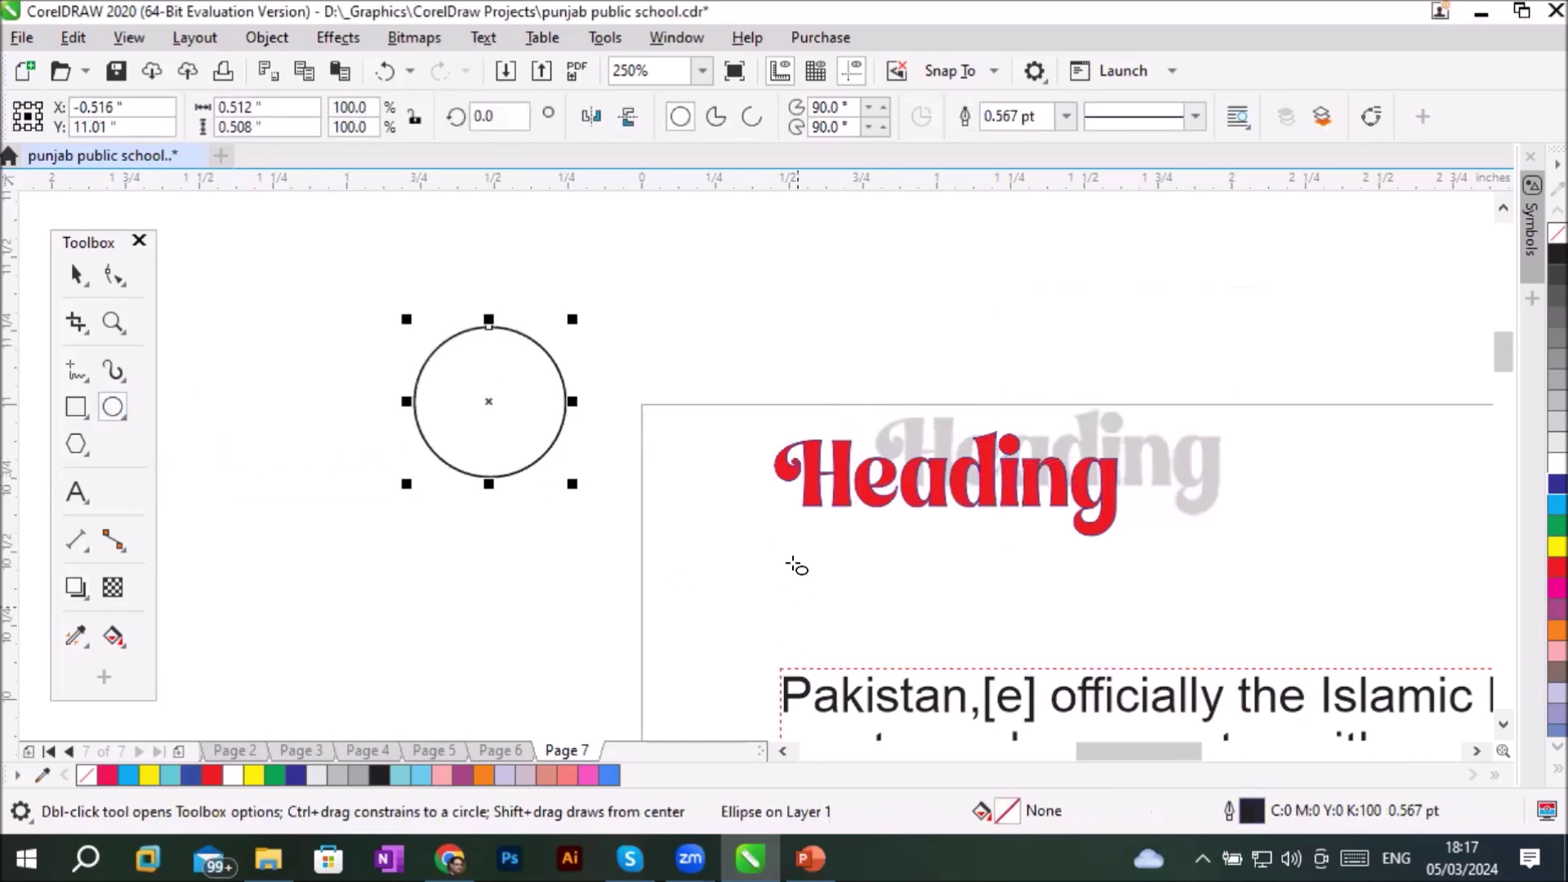
pyautogui.scroll(1, 654, 417)
pyautogui.scroll(-1, 625, 411)
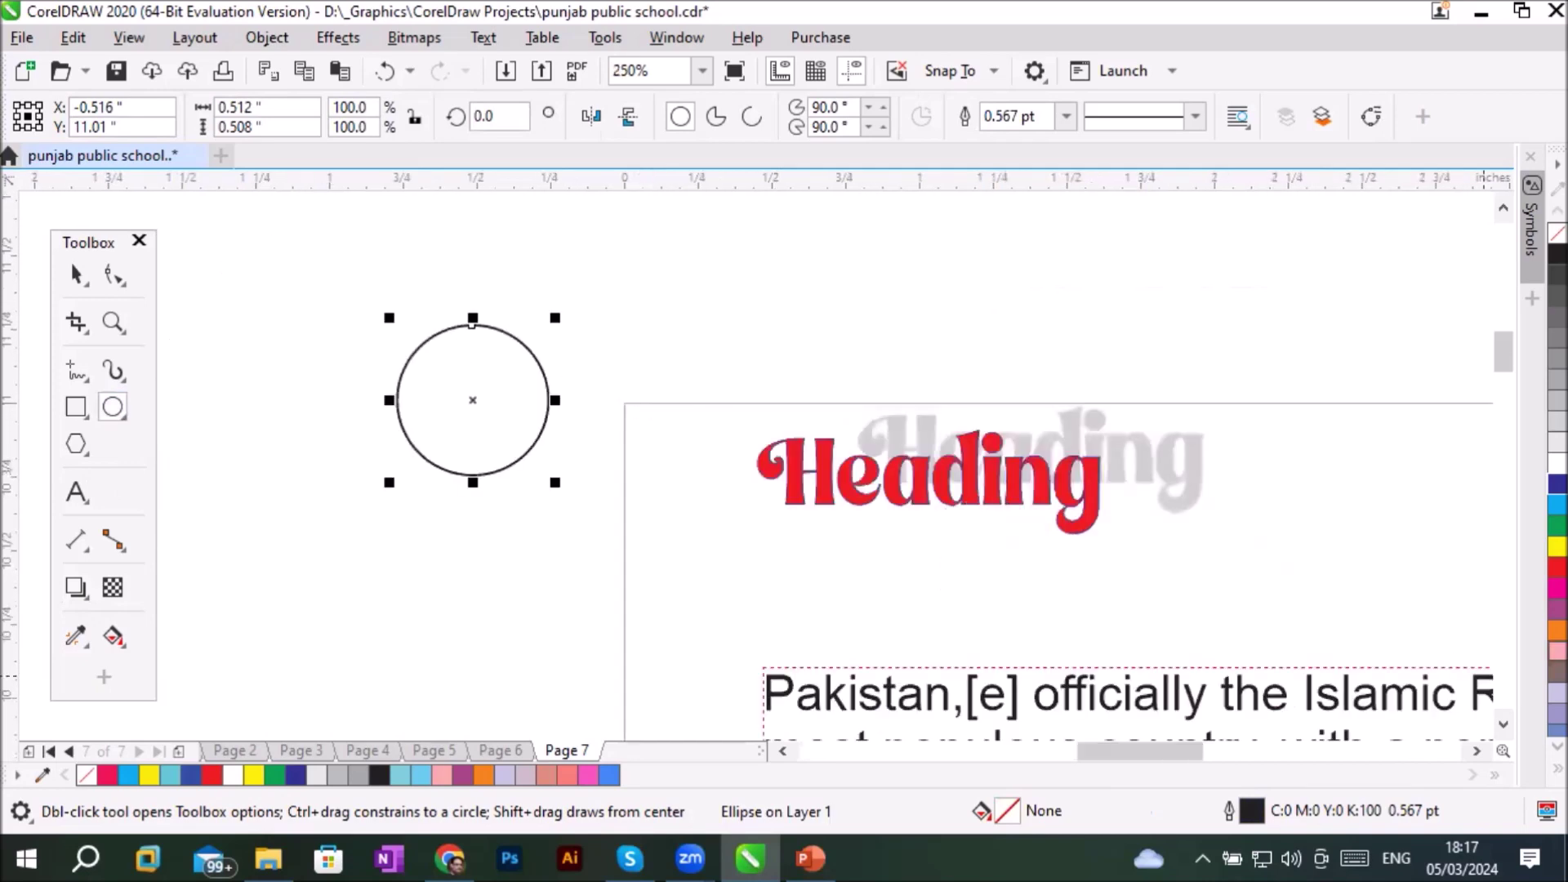
# Fill the circle with magenta and give it a perspective shadow slanting down and right from its right edge with the Shadow tool
pyautogui.click(1557, 586)
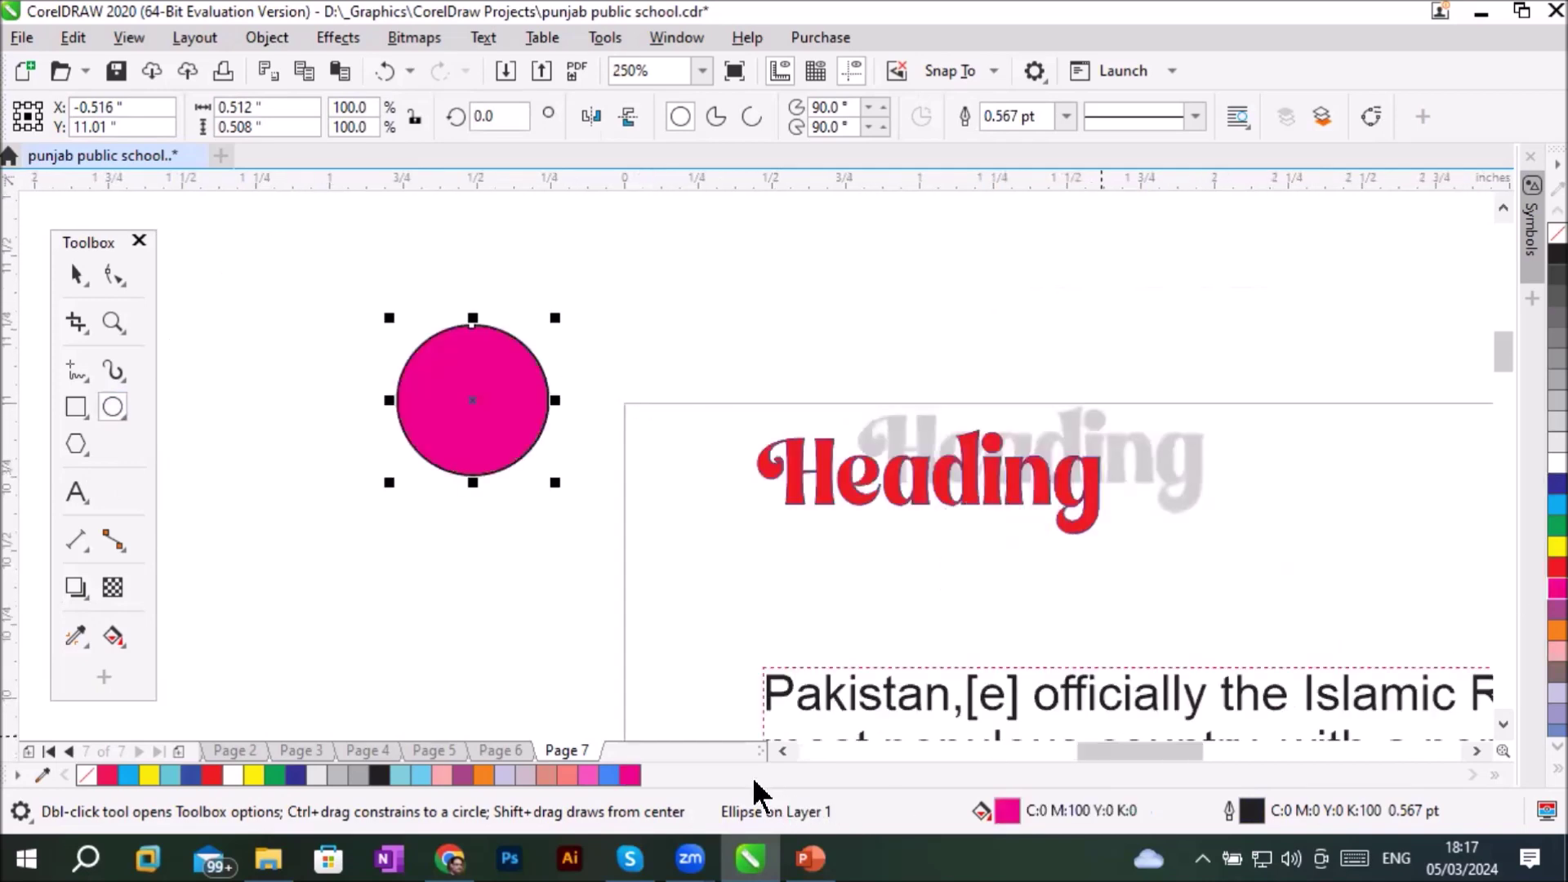
pyautogui.click(74, 588)
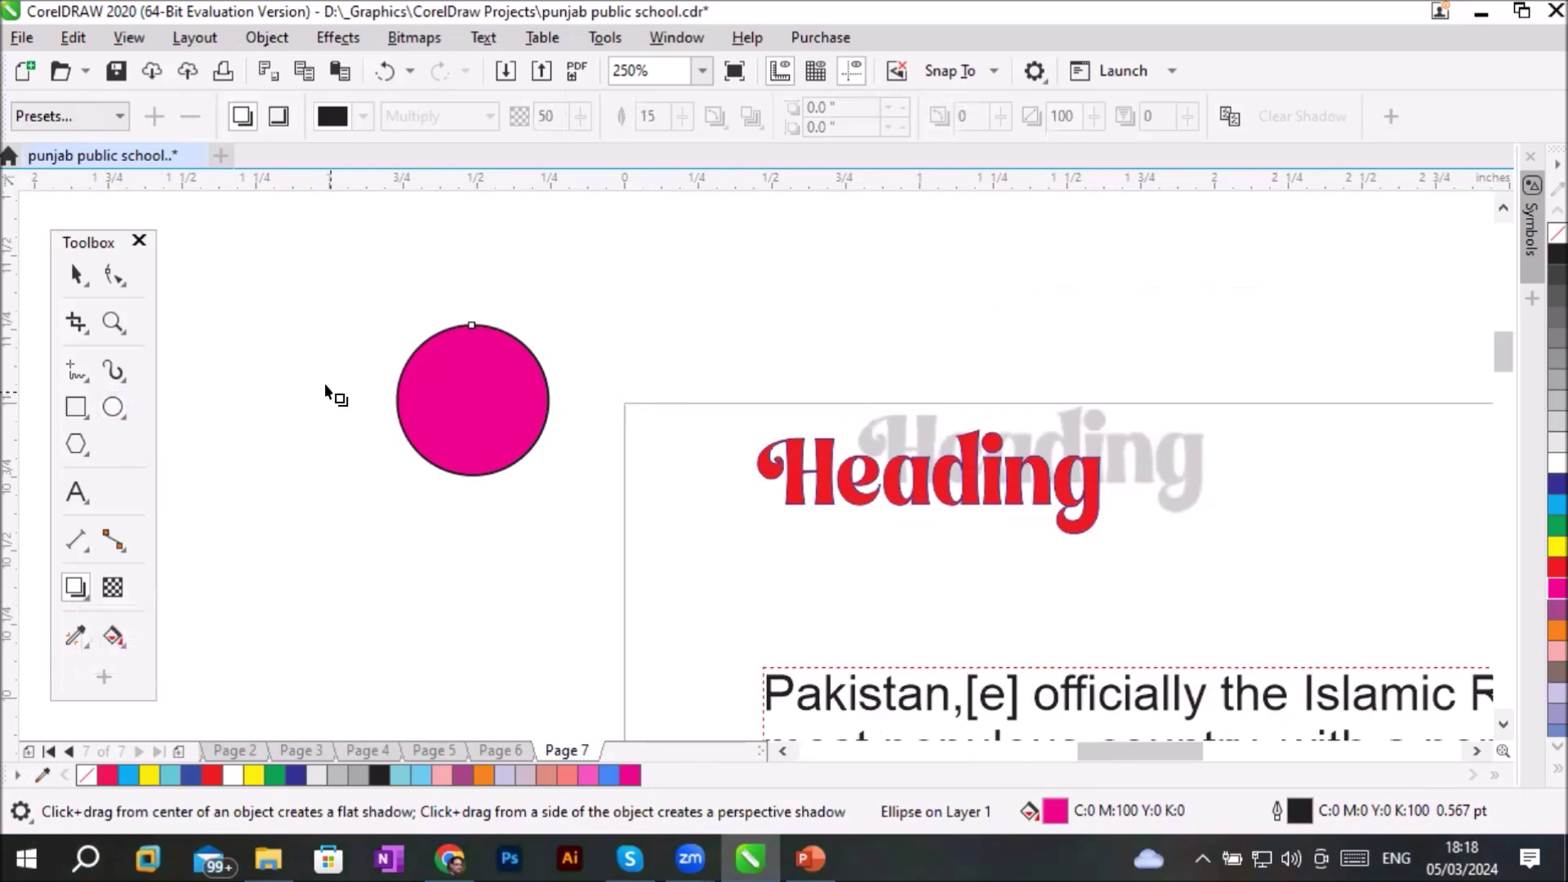
pyautogui.click(120, 123)
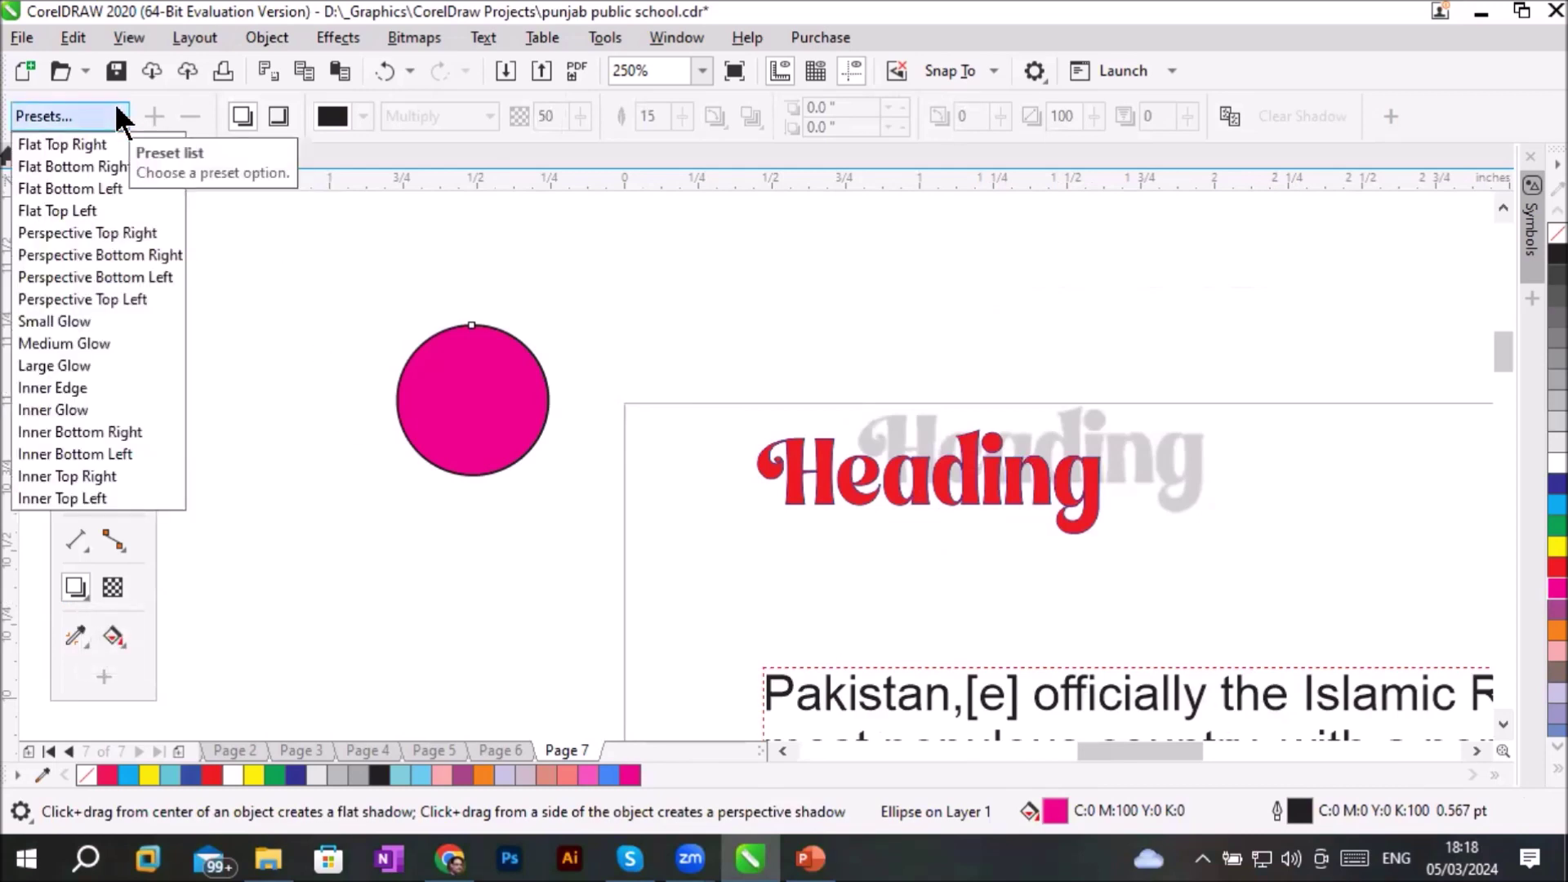
pyautogui.click(119, 114)
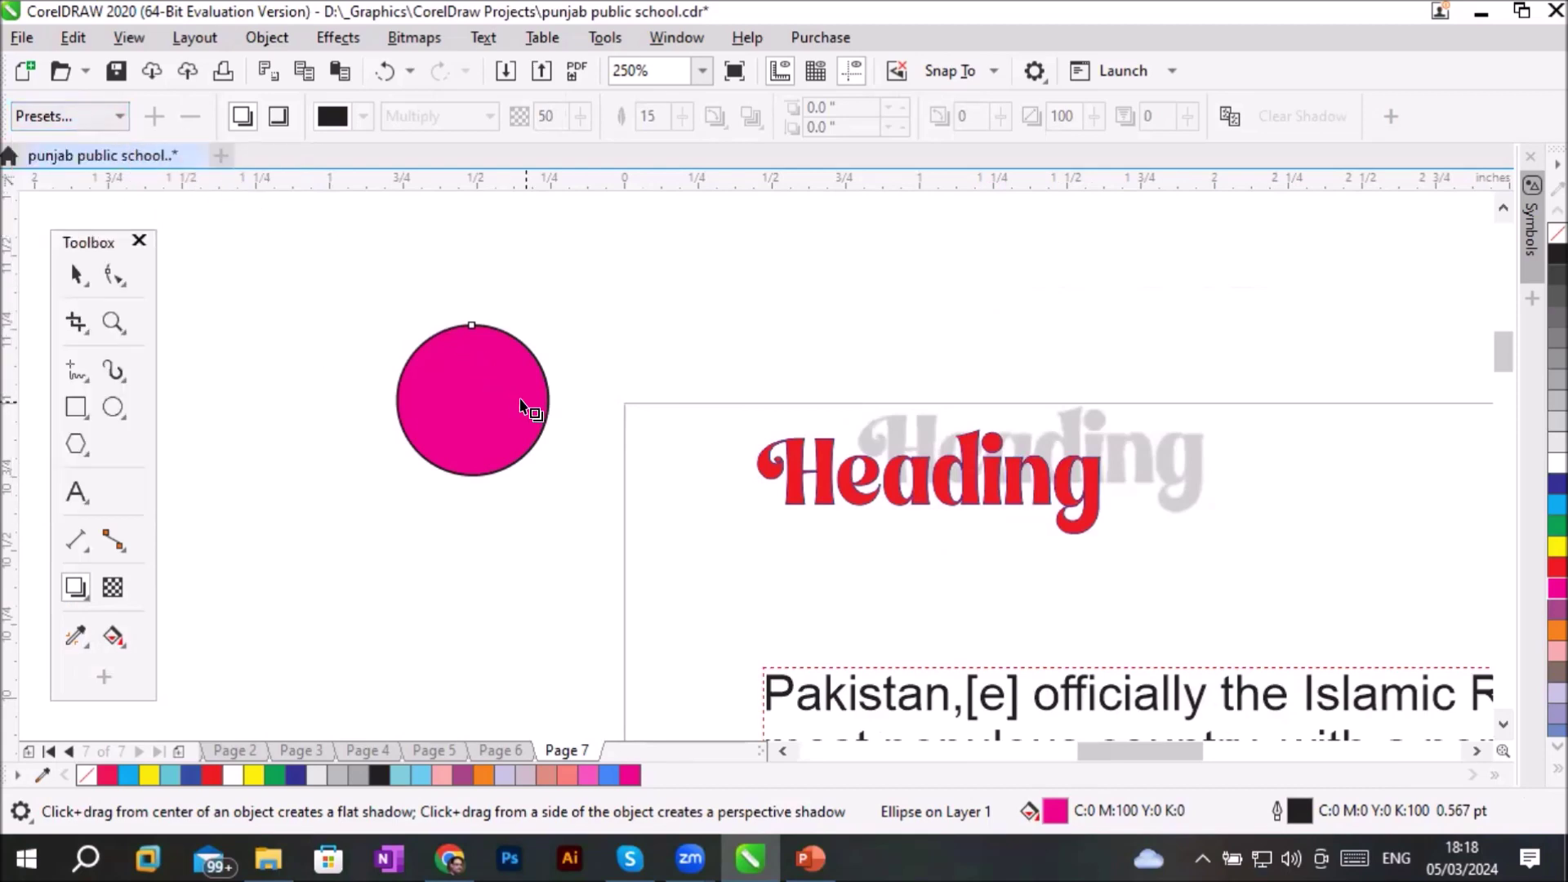
pyautogui.moveTo(536, 424); pyautogui.dragTo(348, 495)
pyautogui.moveTo(383, 575); pyautogui.dragTo(609, 511)
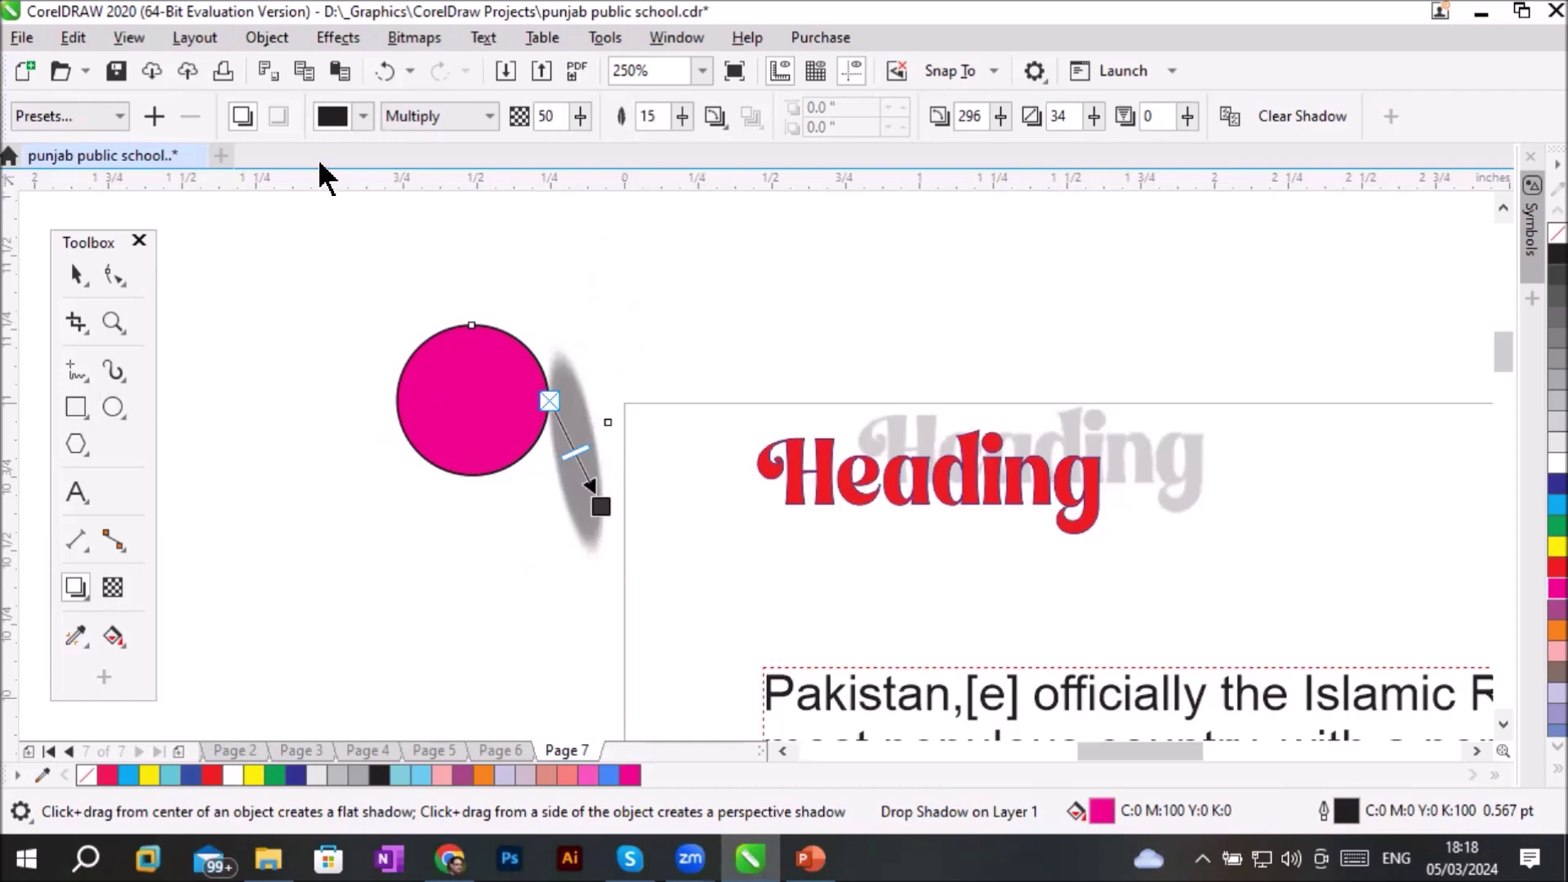
# Set the circle's shadow colour to red from the CMYK palette
pyautogui.click(364, 118)
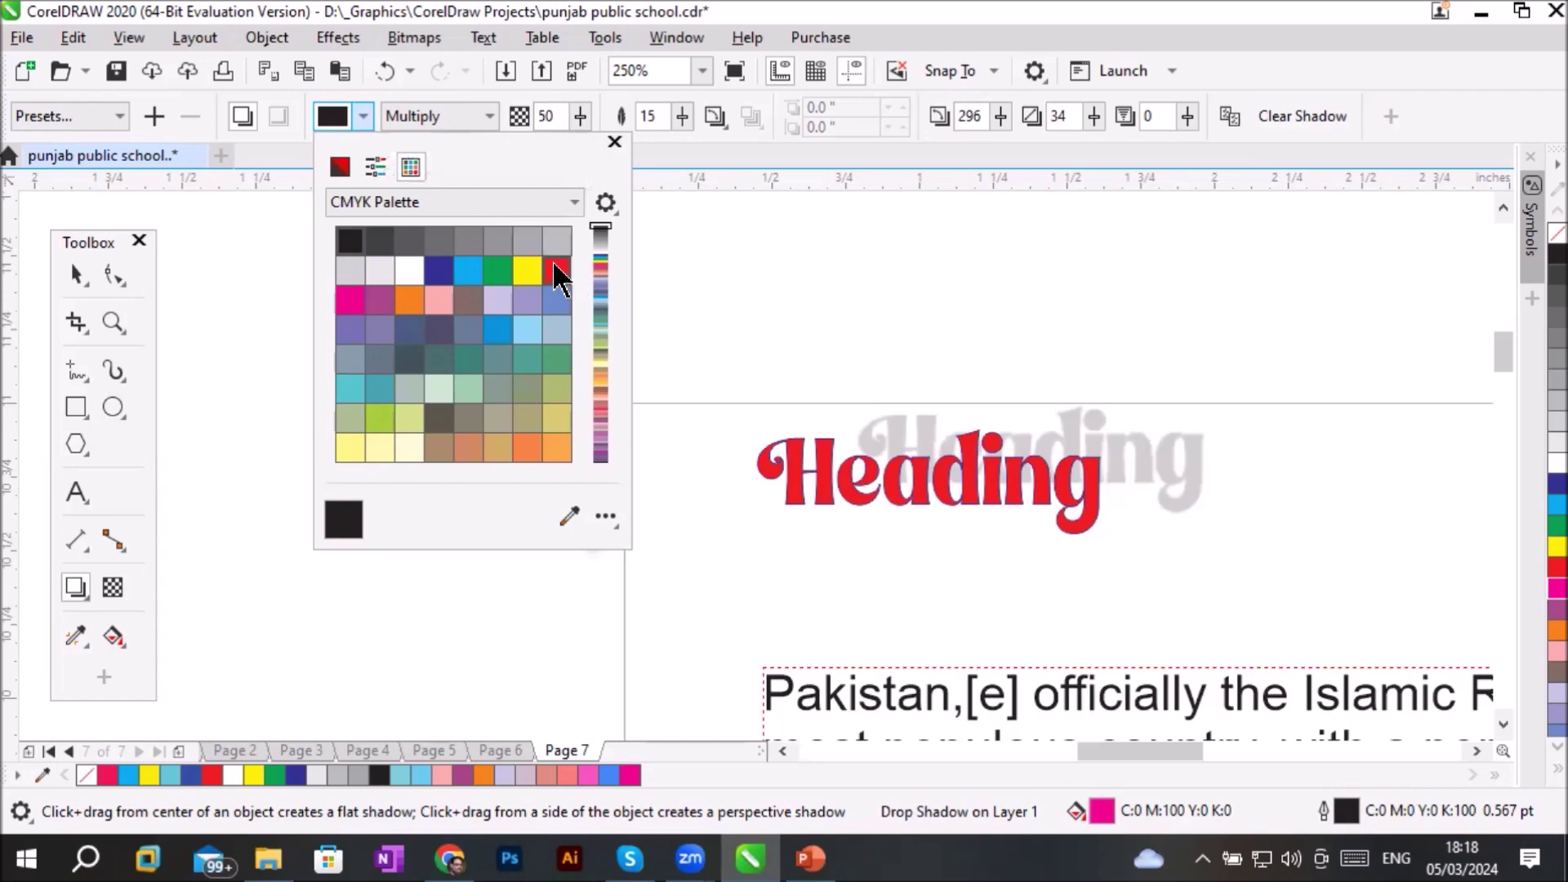
pyautogui.click(557, 271)
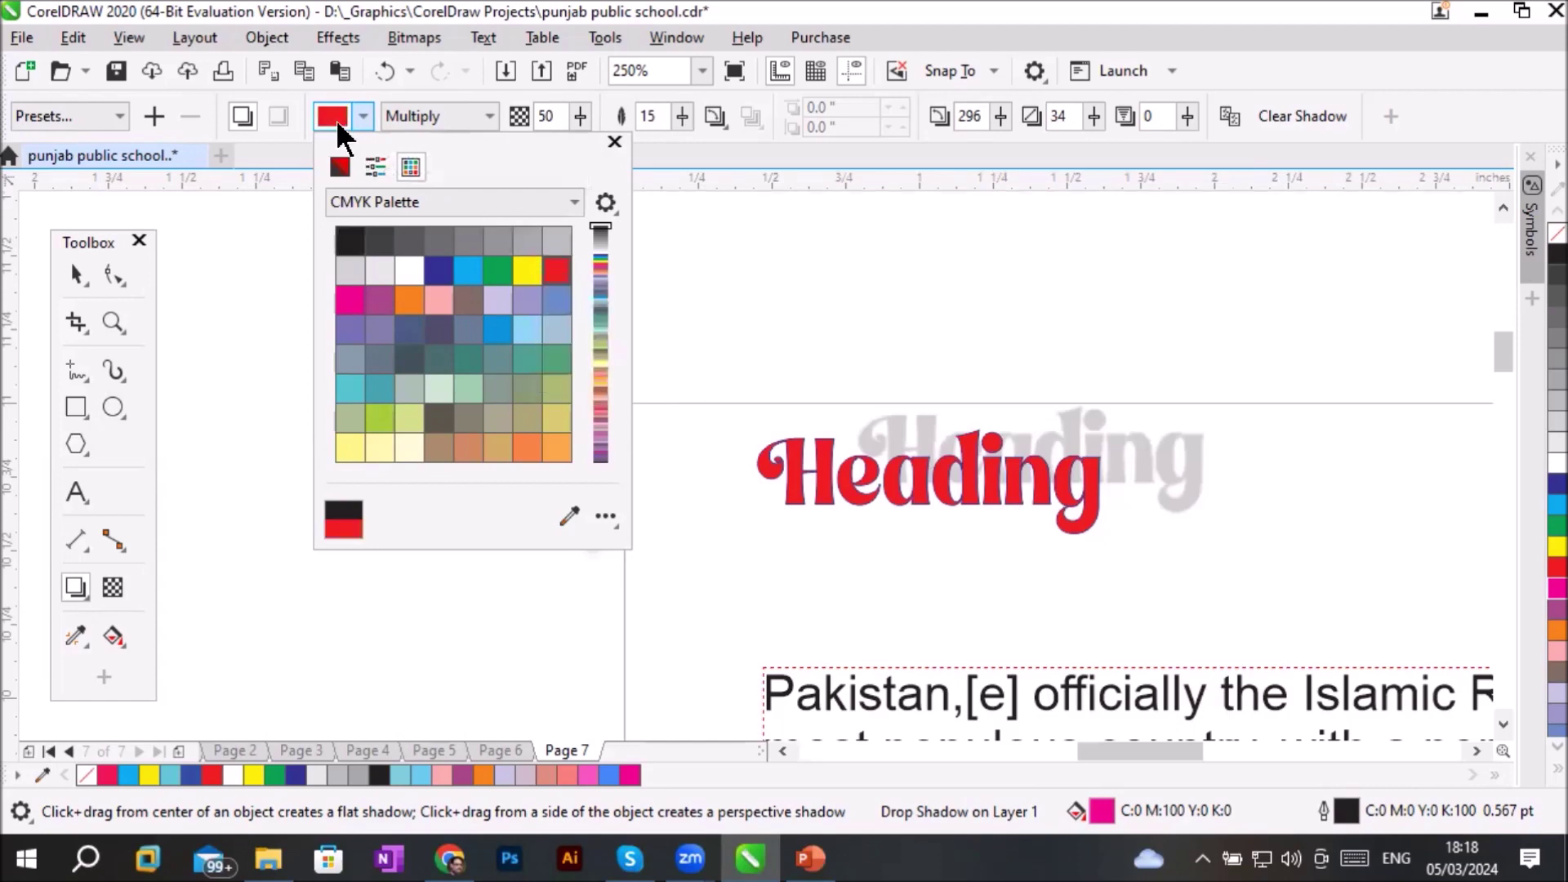
pyautogui.click(335, 122)
pyautogui.scroll(6, 613, 431)
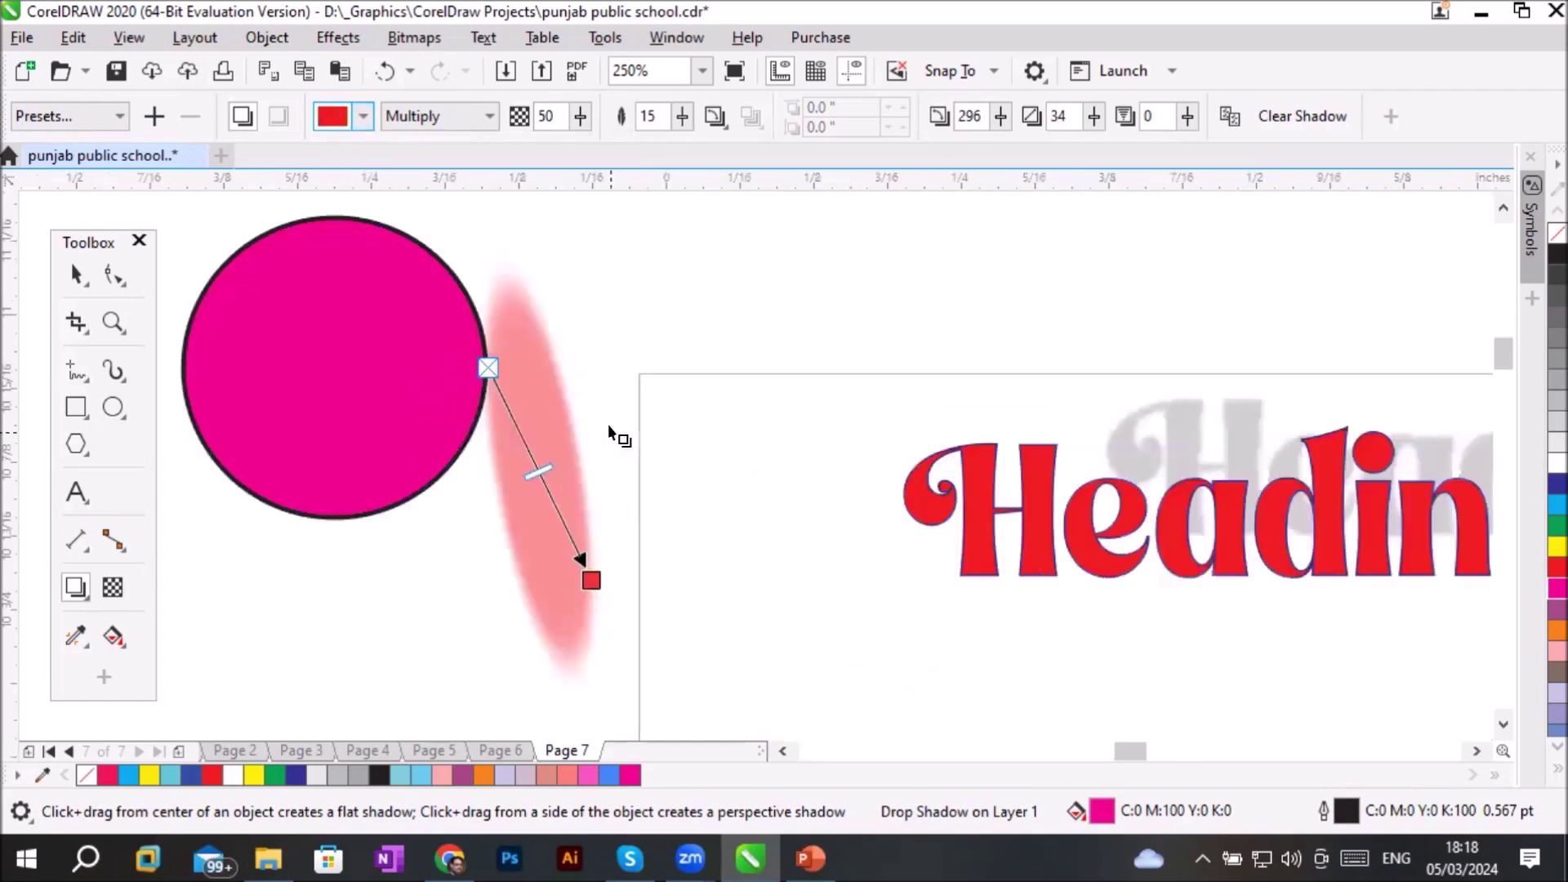
pyautogui.scroll(-4, 441, 455)
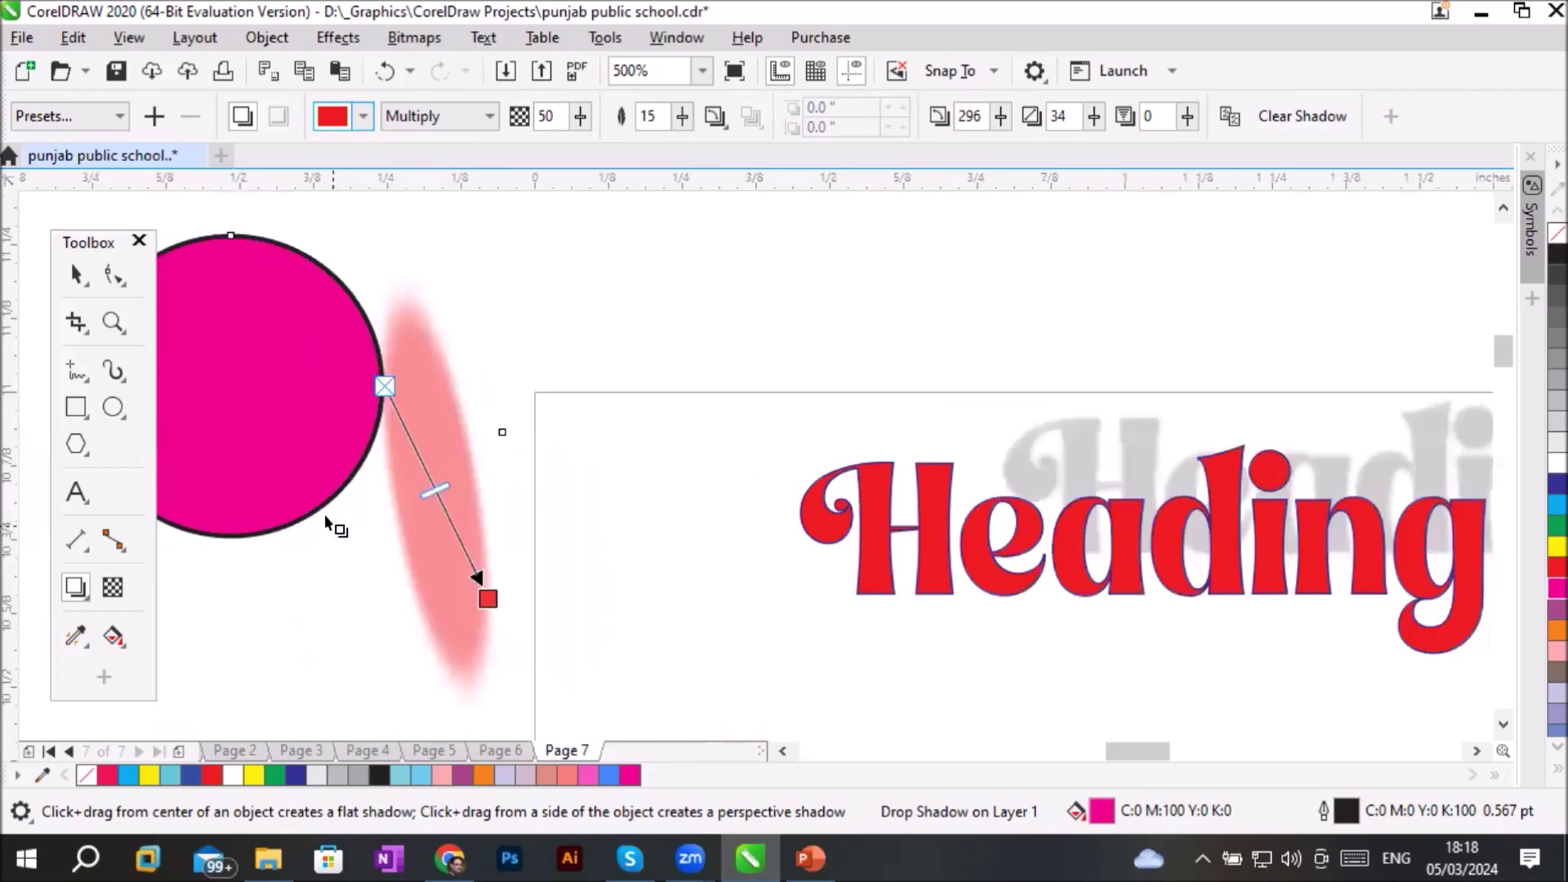
# Try yellow for the circle's shadow, and change the shadow colour to blue from the CMYK palette
pyautogui.click(365, 117)
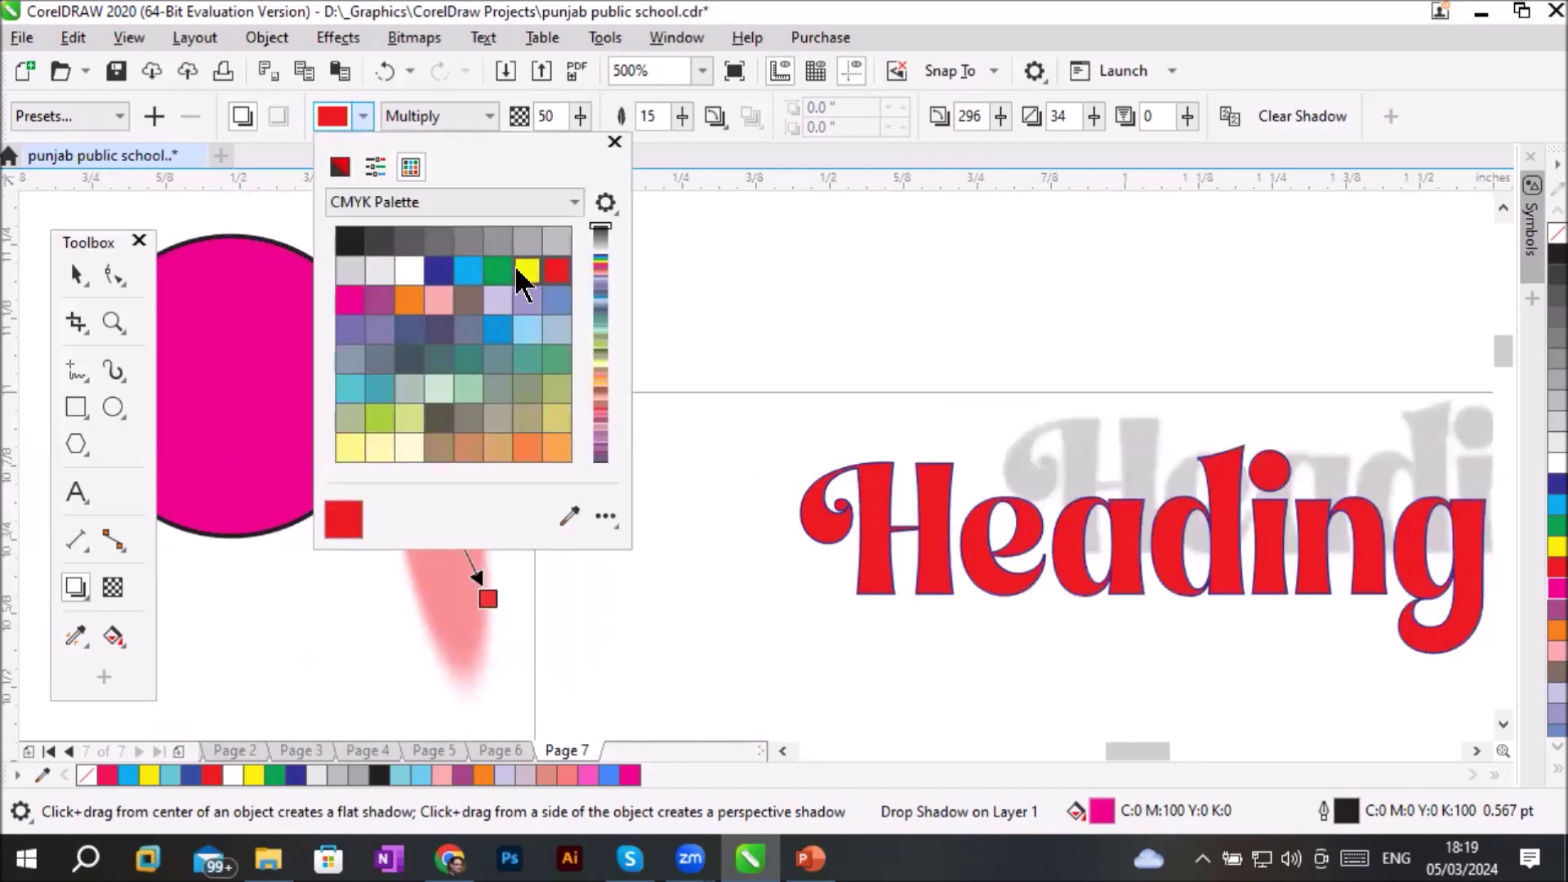
pyautogui.click(525, 272)
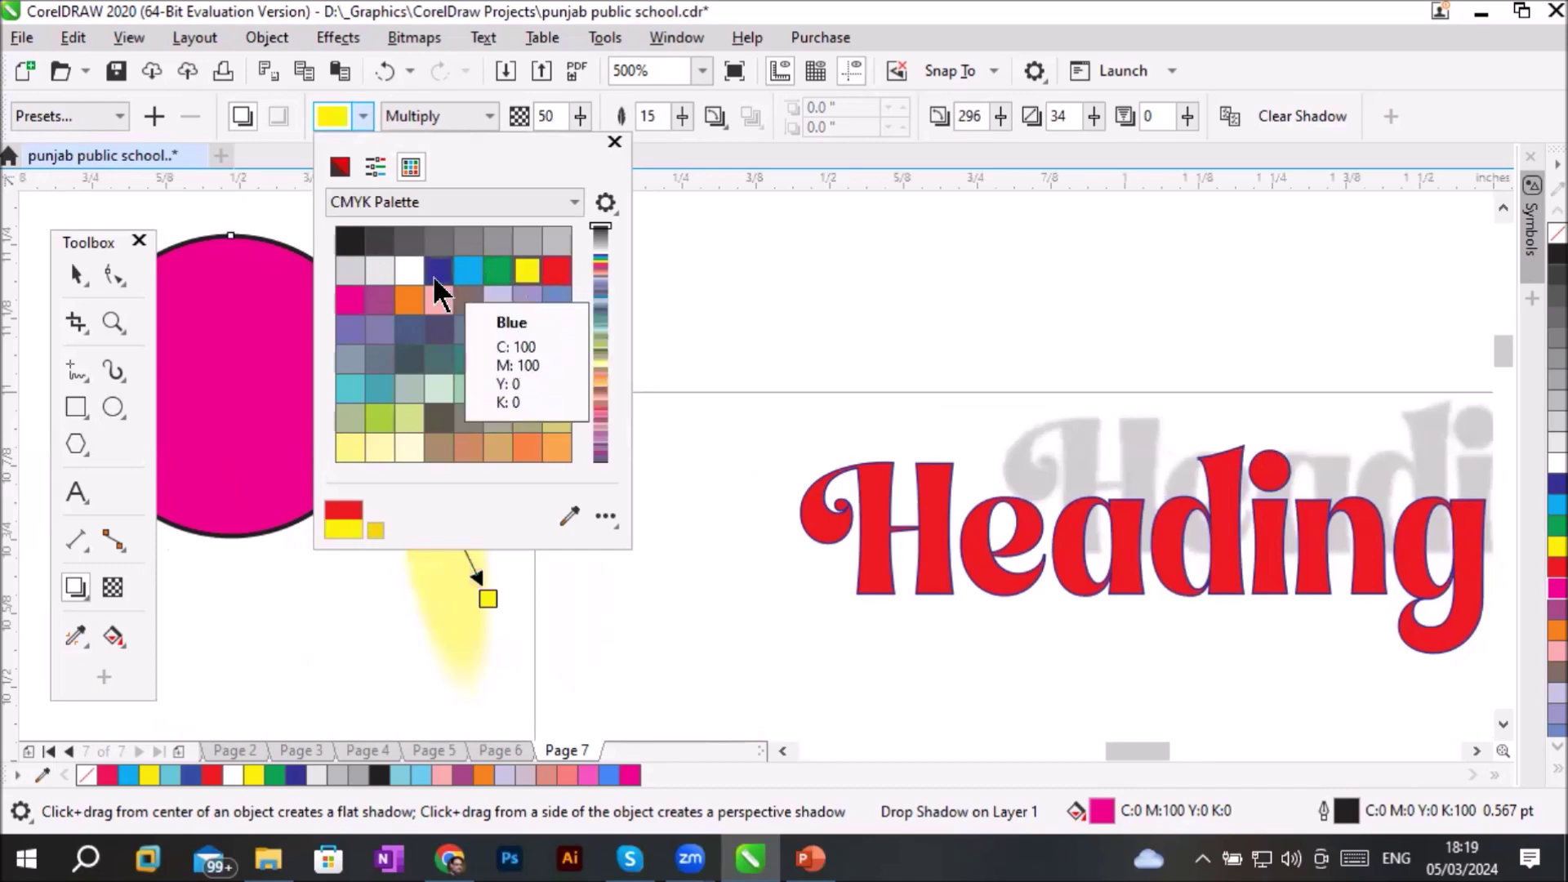
pyautogui.click(439, 272)
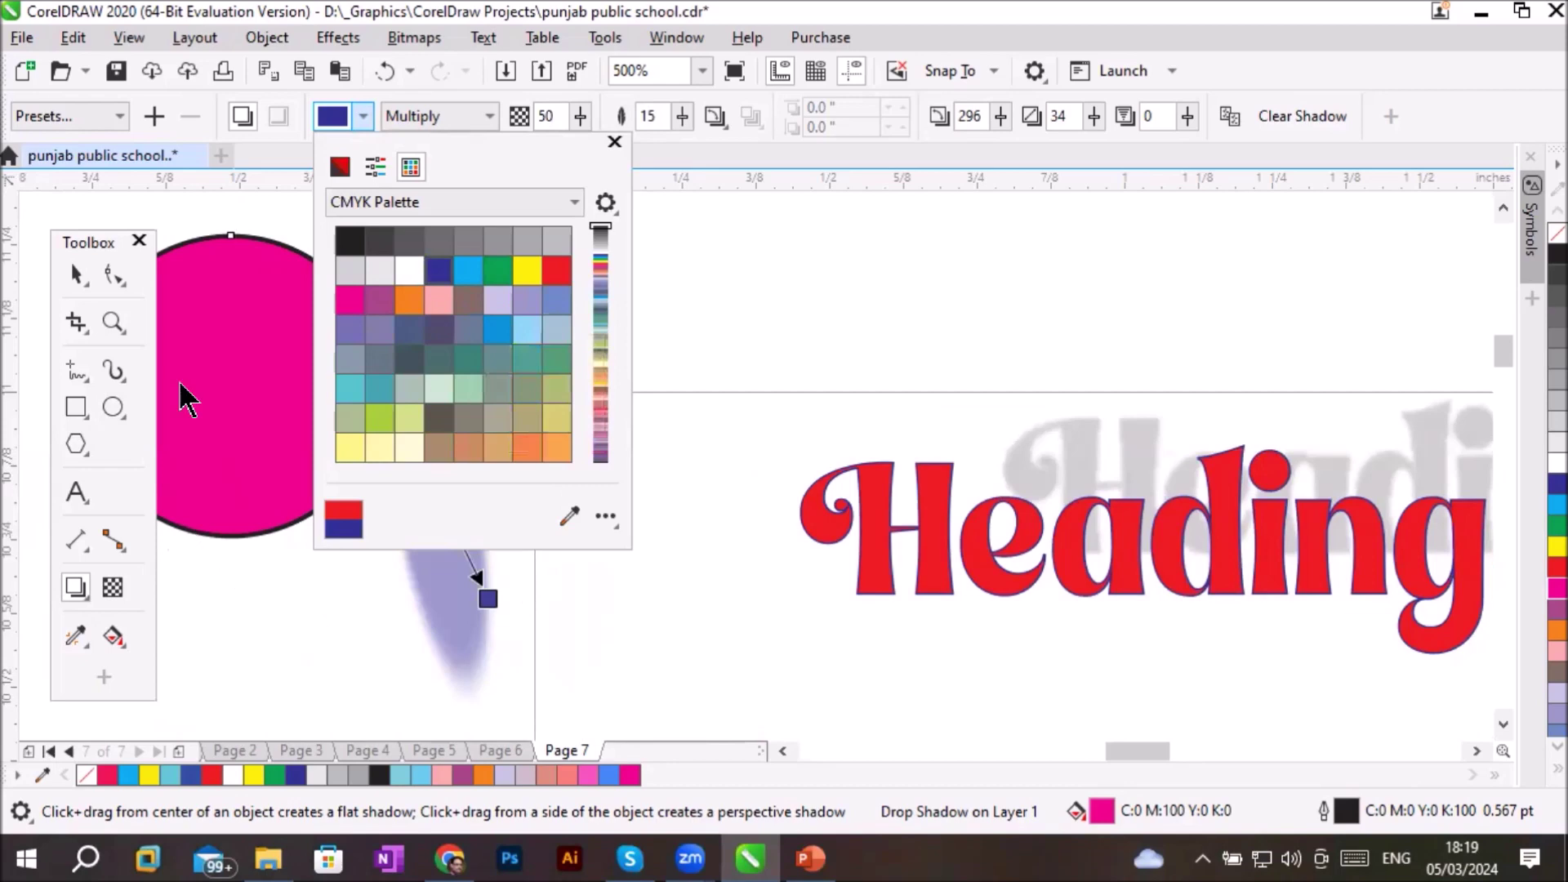
pyautogui.click(70, 271)
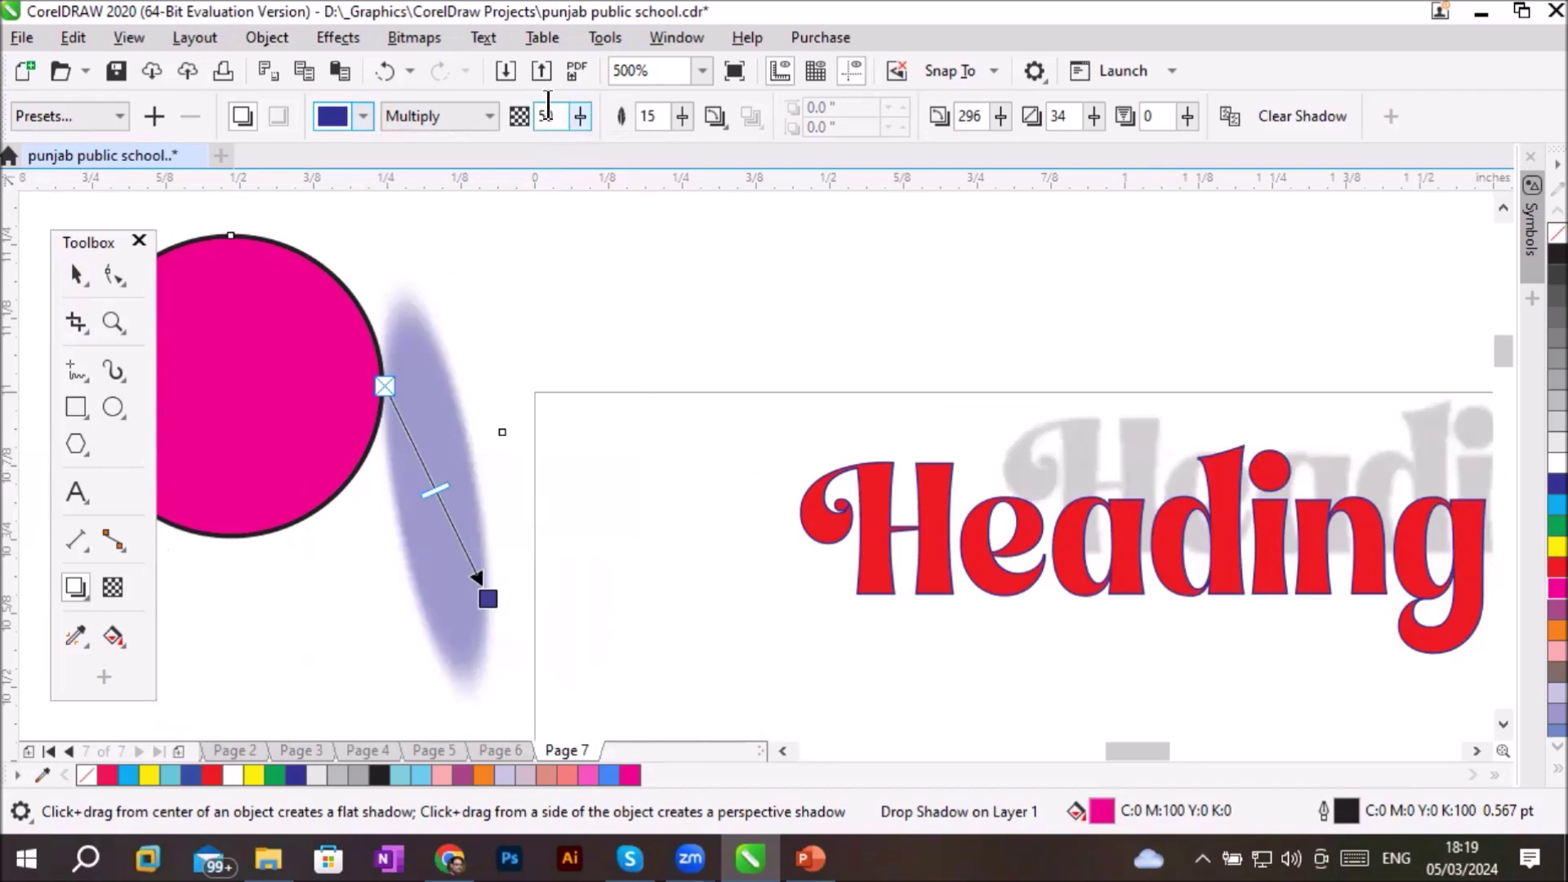
# Try the circle's shadow at opacities of 100, 96, 49 and 44
pyautogui.click(579, 123)
pyautogui.moveTo(581, 146); pyautogui.dragTo(661, 176)
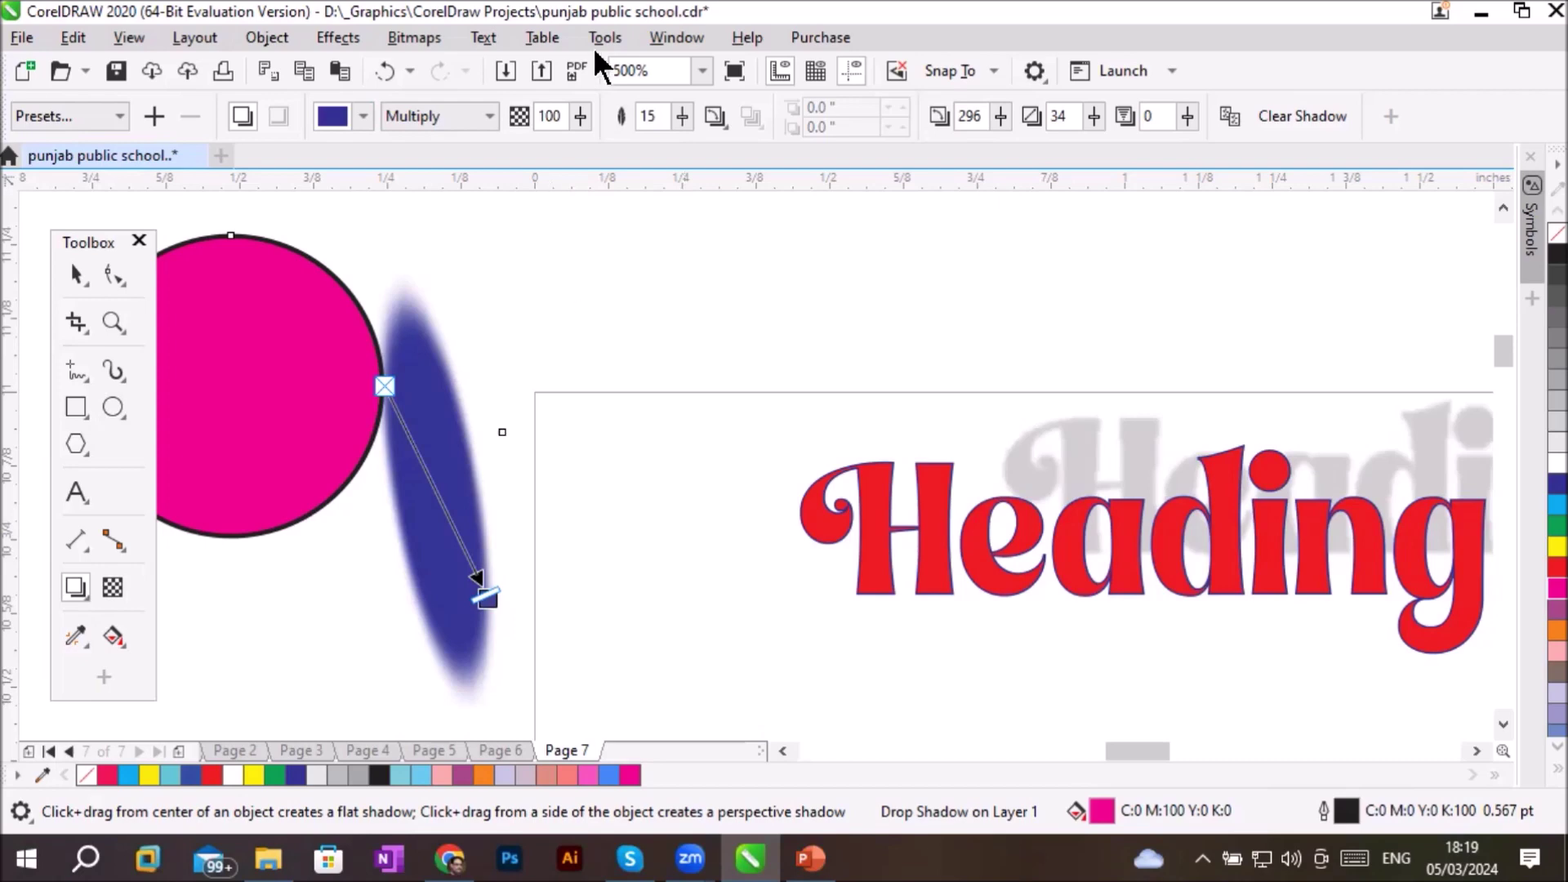
pyautogui.click(581, 116)
pyautogui.moveTo(575, 146); pyautogui.dragTo(536, 145)
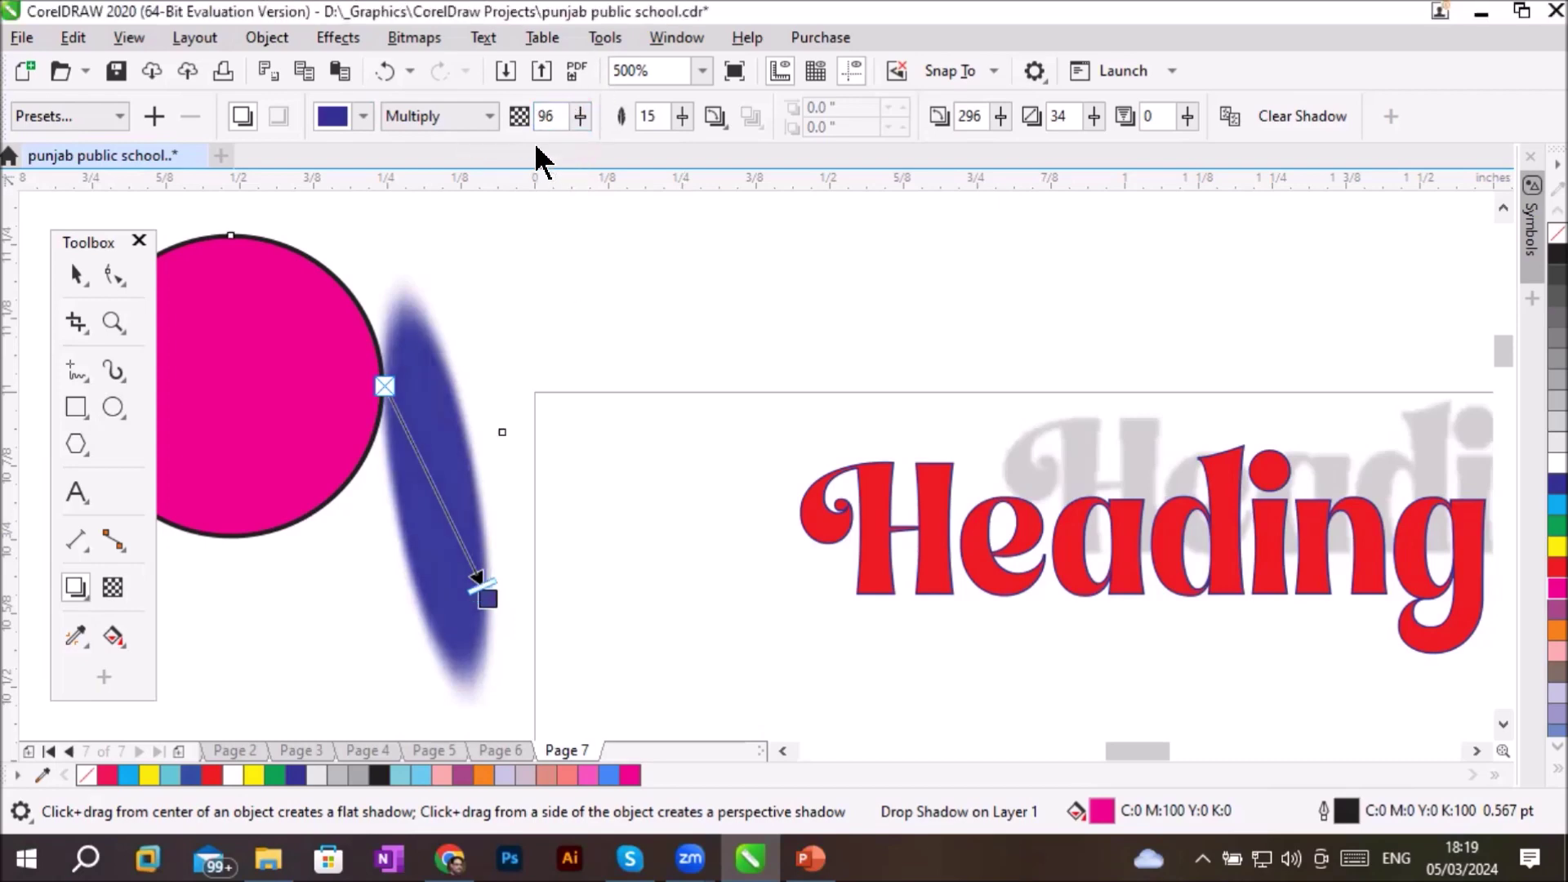
pyautogui.click(577, 123)
pyautogui.moveTo(573, 147); pyautogui.dragTo(527, 147)
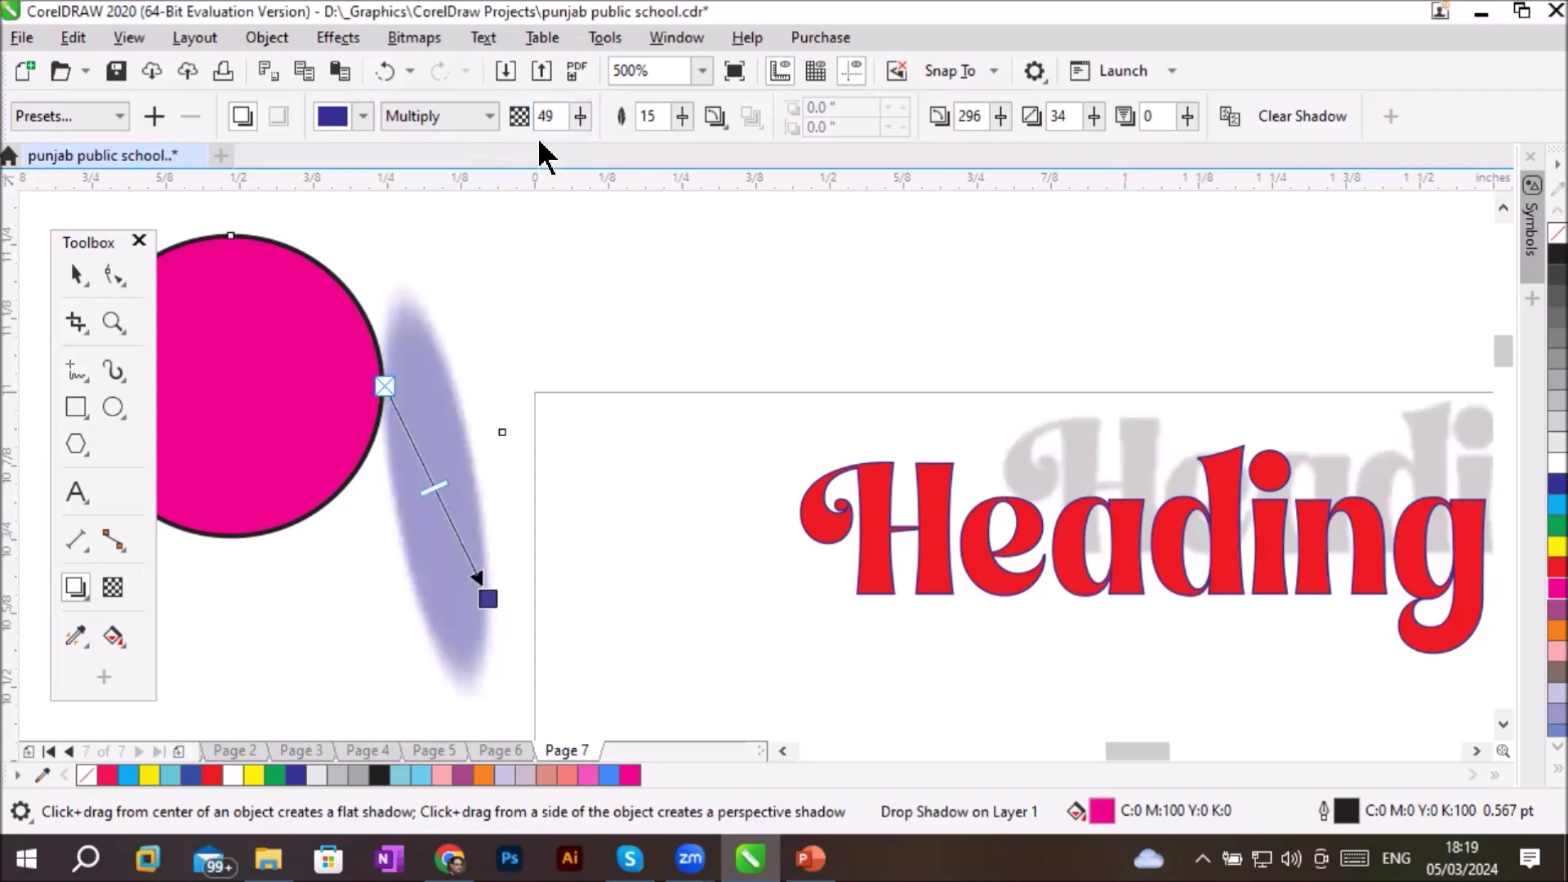
pyautogui.click(579, 118)
pyautogui.click(573, 147)
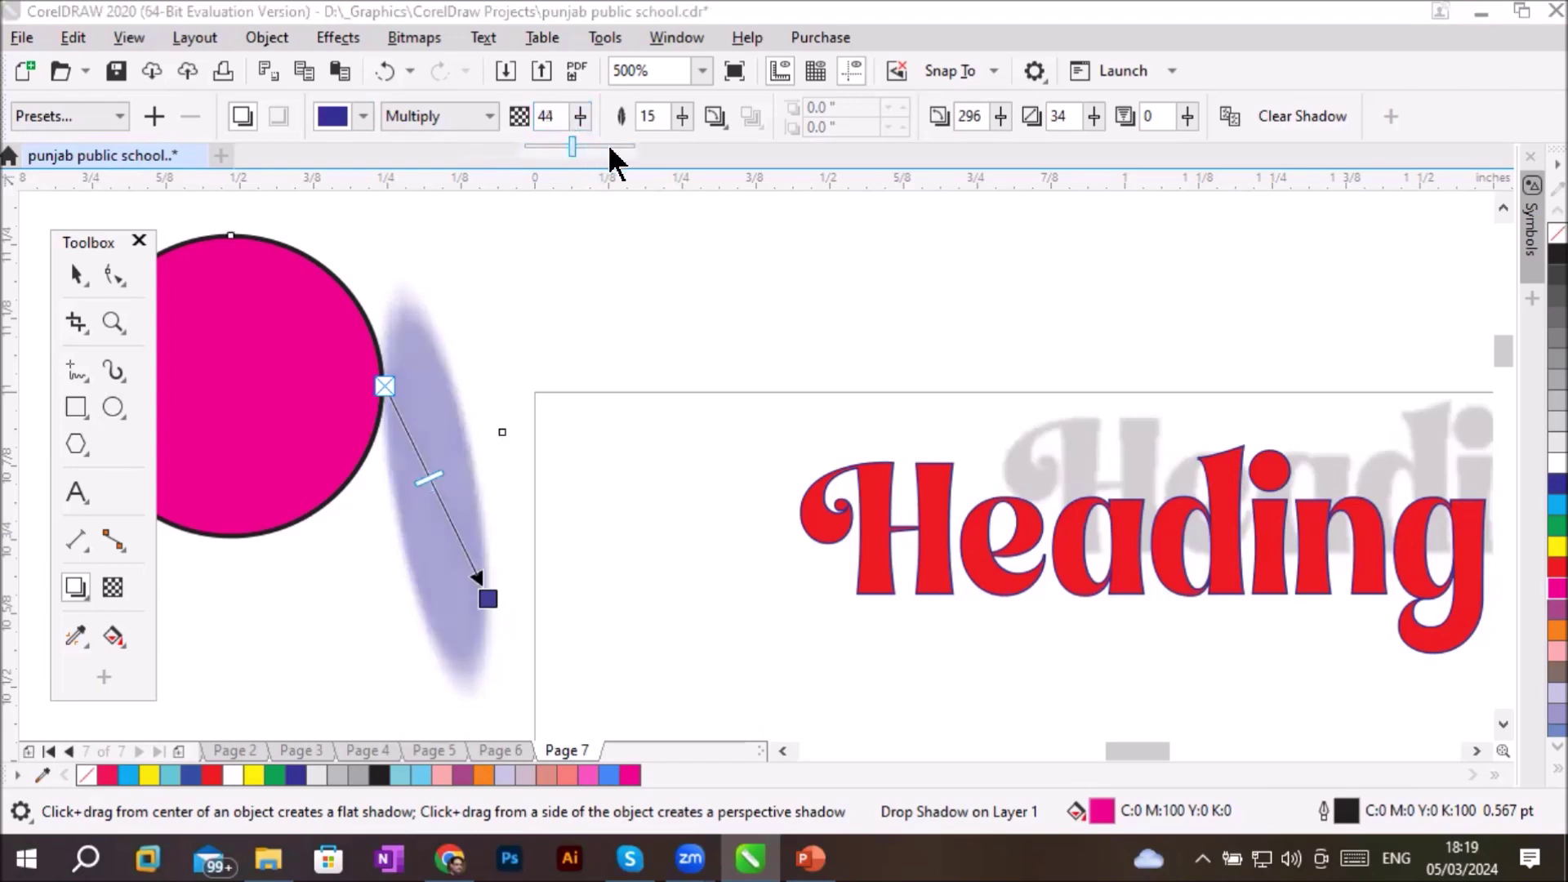
# Set the opacity of the circle's blue shadow to 100
pyautogui.click(577, 136)
pyautogui.click(579, 125)
pyautogui.moveTo(580, 145); pyautogui.dragTo(645, 147)
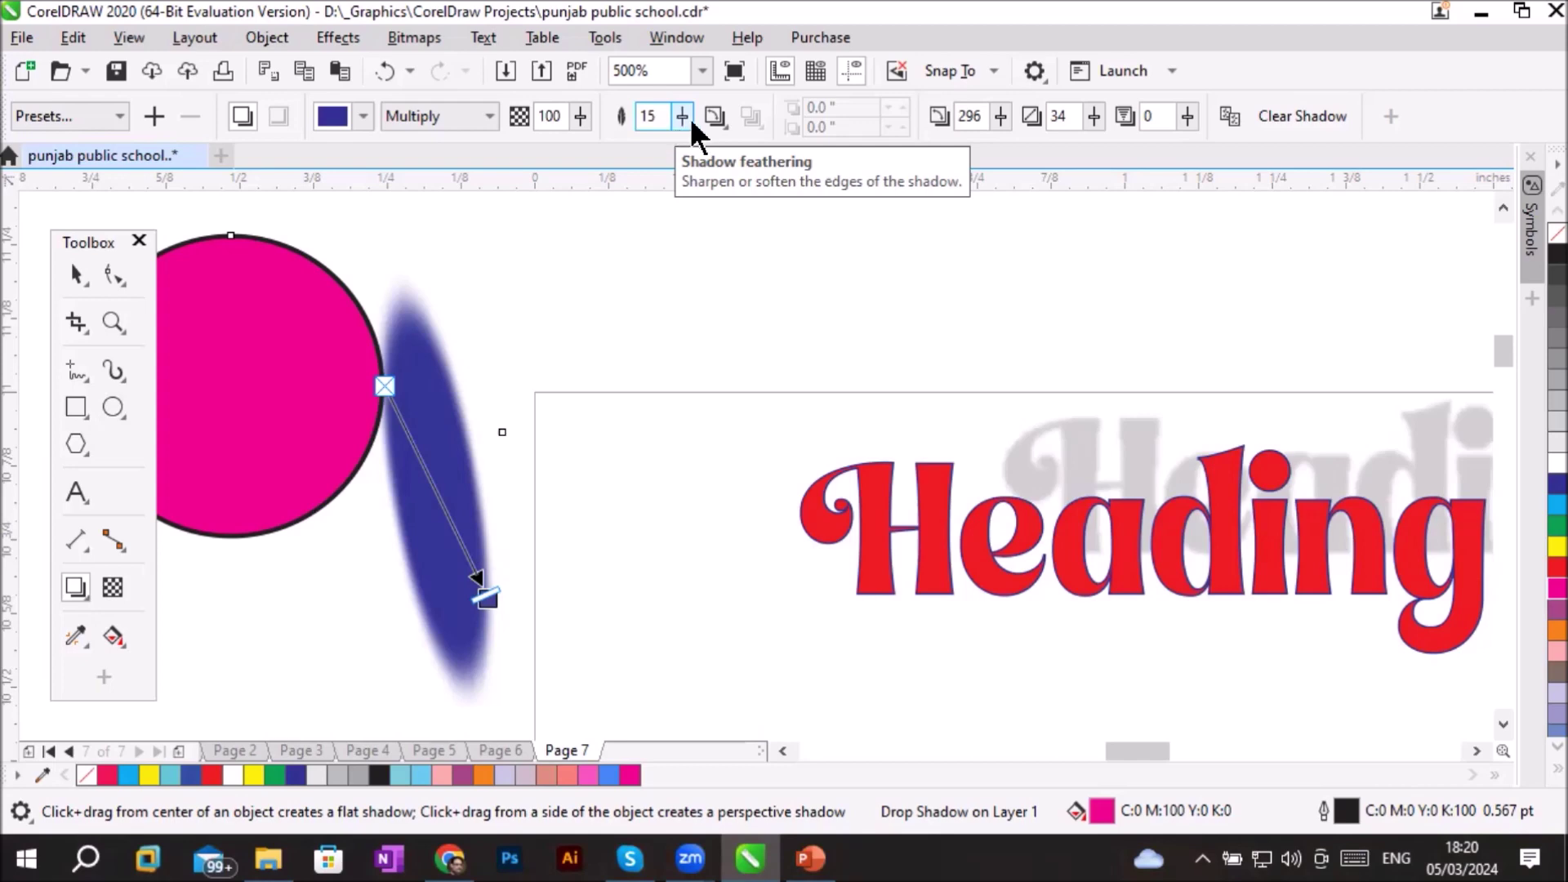
# Try feathering values of 100, 0 and 38 on the circle's shadow, and finish with a softer edge than 38
pyautogui.moveTo(677, 120); pyautogui.dragTo(825, 158)
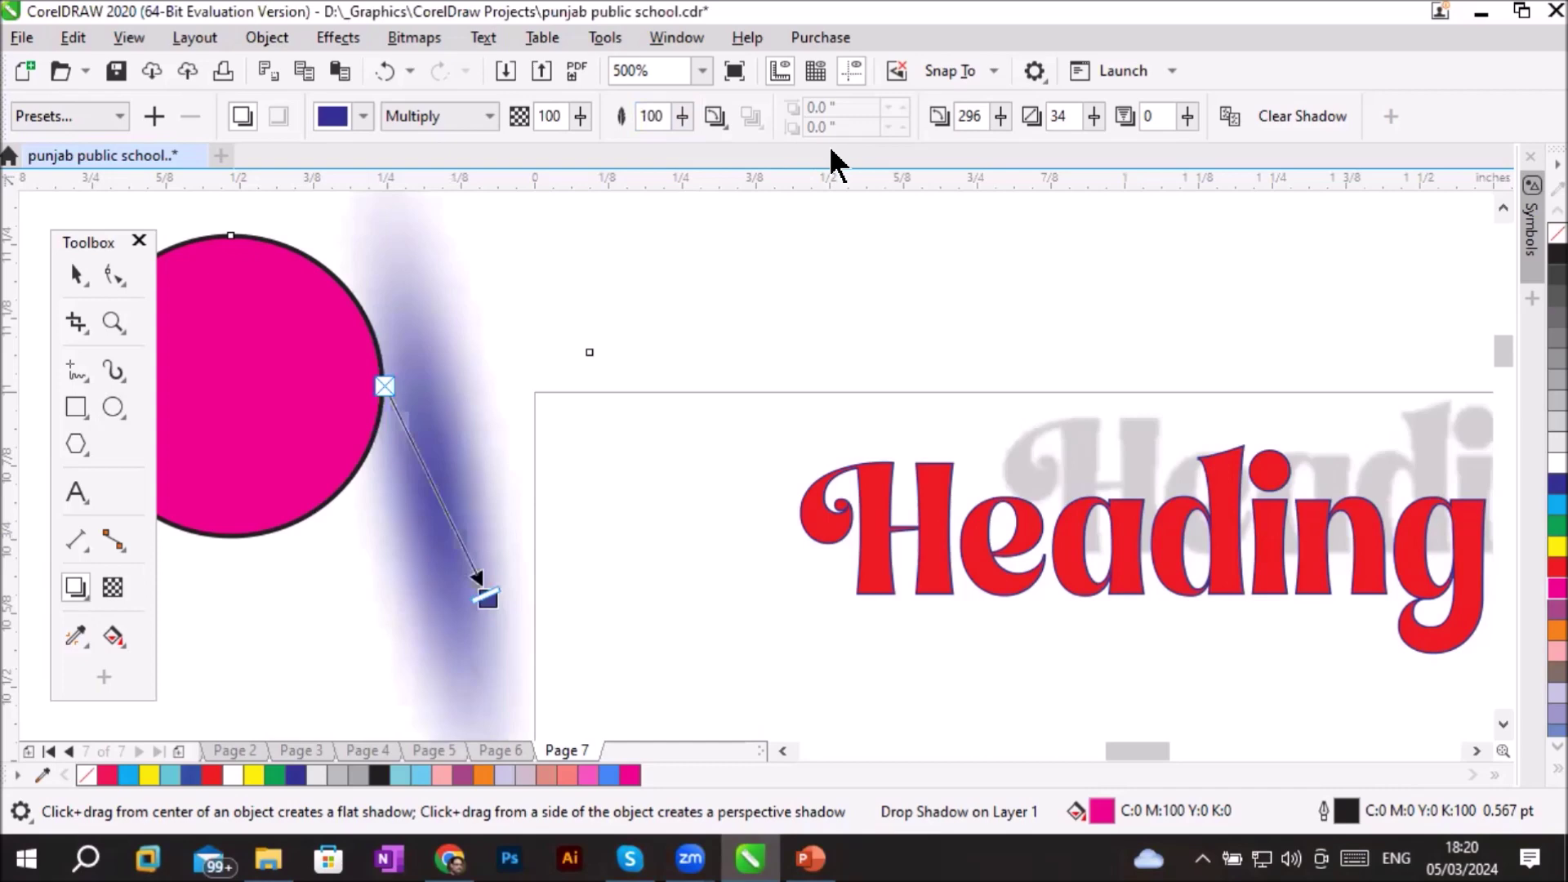
pyautogui.click(682, 116)
pyautogui.moveTo(674, 147); pyautogui.dragTo(542, 155)
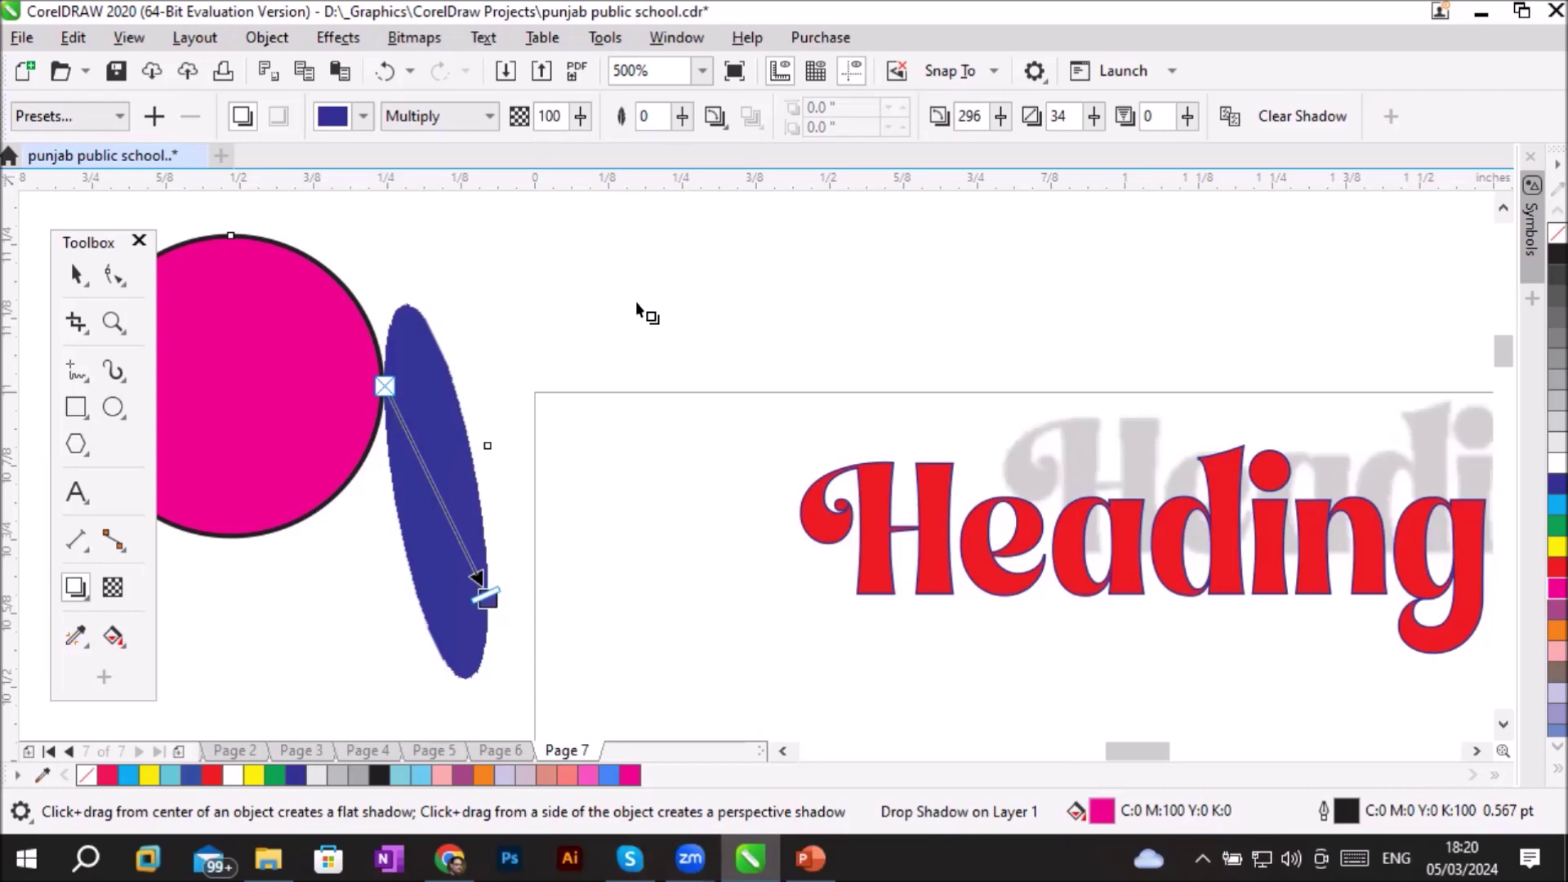
pyautogui.click(678, 116)
pyautogui.moveTo(678, 147); pyautogui.dragTo(719, 147)
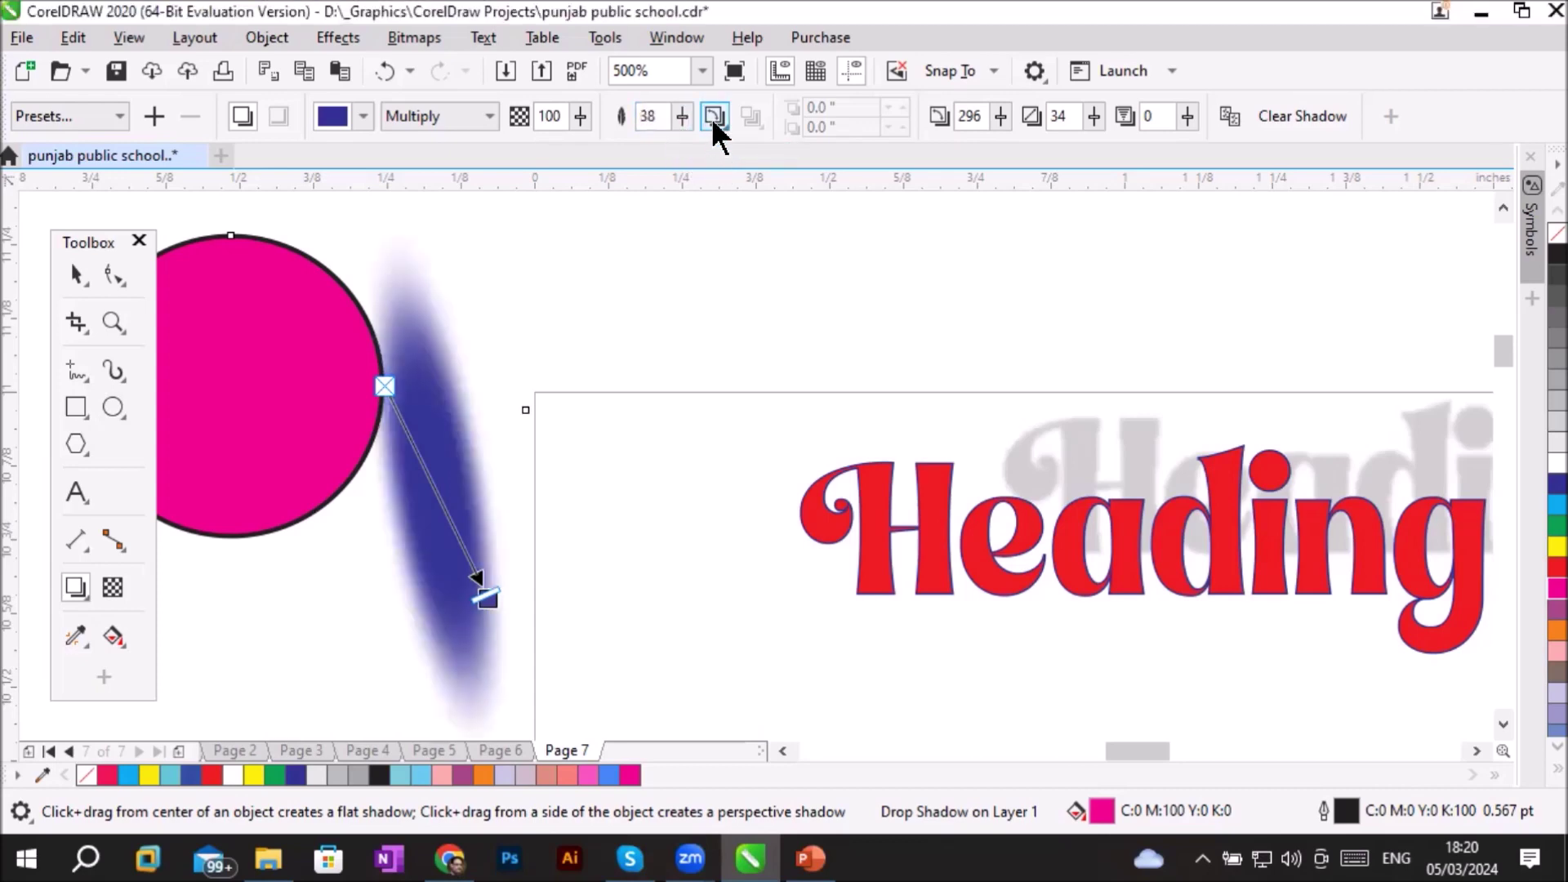
pyautogui.click(682, 116)
pyautogui.moveTo(678, 147); pyautogui.dragTo(751, 148)
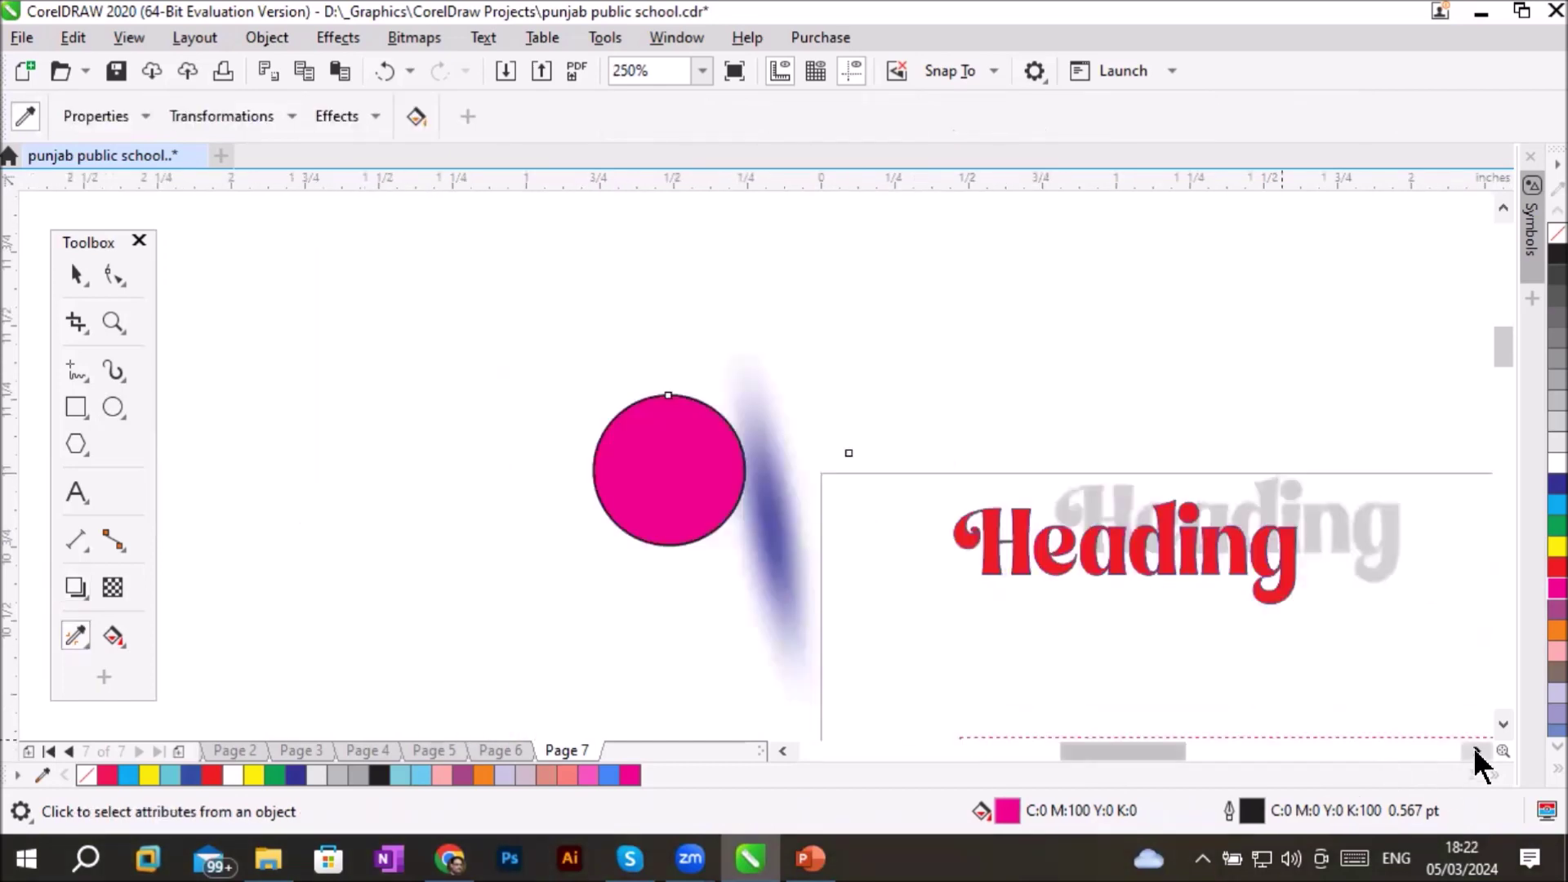
# Draw an unfilled circle about 0.30 inches across above the page, up and left of the red heading
pyautogui.click(1476, 750)
pyautogui.click(1476, 751)
pyautogui.click(112, 407)
pyautogui.moveTo(645, 302); pyautogui.dragTo(733, 394)
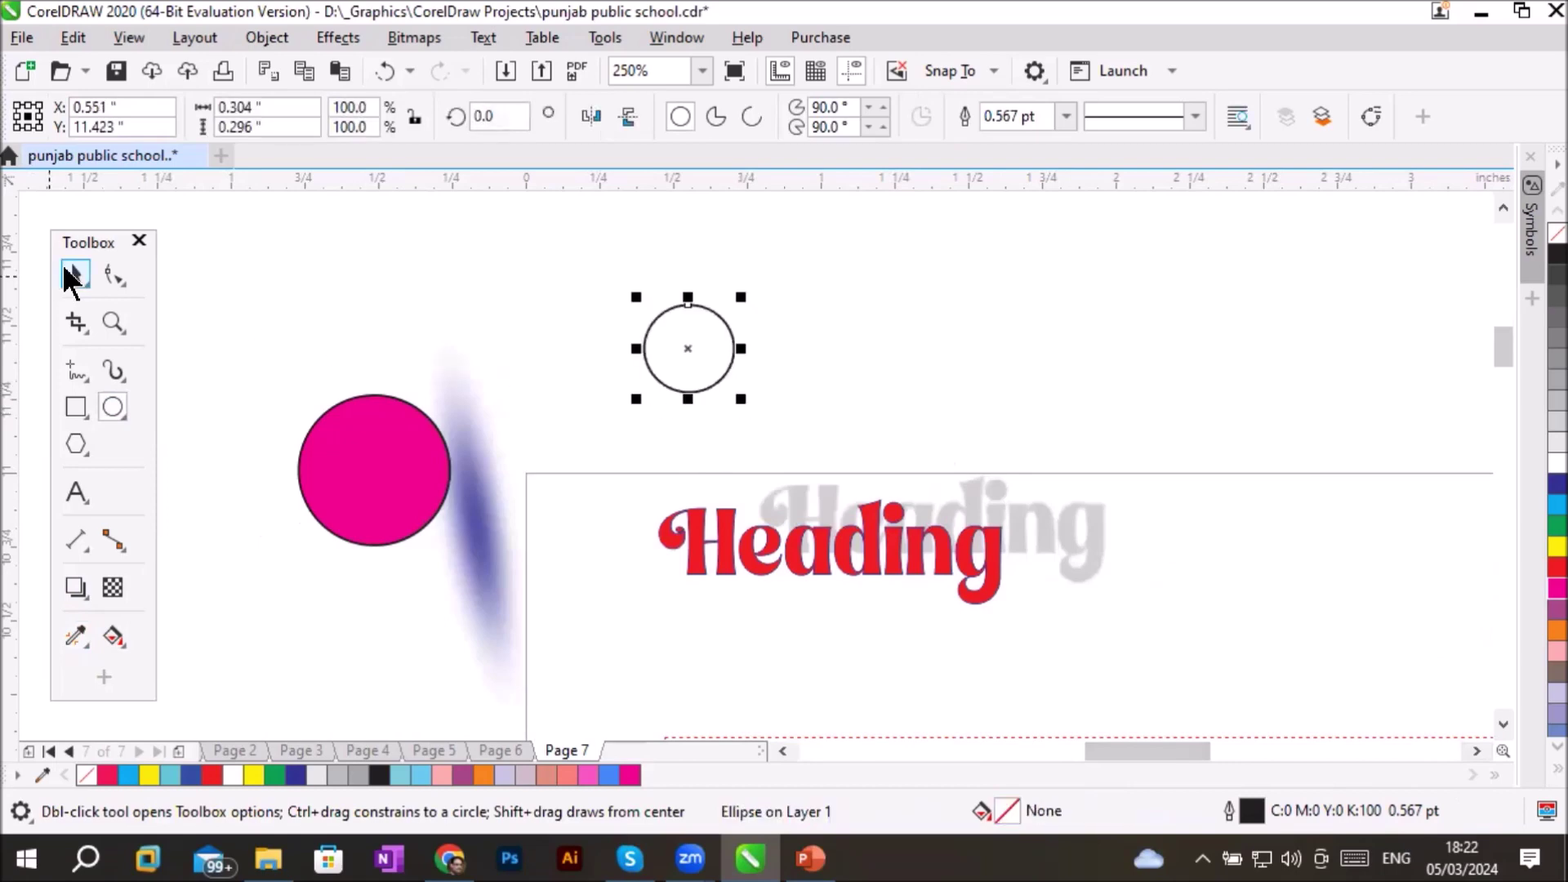
# Duplicate the small circle to the right and repeat the copy to form an evenly spaced row of six circles
pyautogui.click(76, 274)
pyautogui.moveTo(713, 364); pyautogui.dragTo(816, 362)
pyautogui.hotkey('ctrl', 'r')
pyautogui.hotkey('ctrl', 'r')
pyautogui.hotkey('ctrl', 'r')
pyautogui.hotkey('ctrl', 'r')
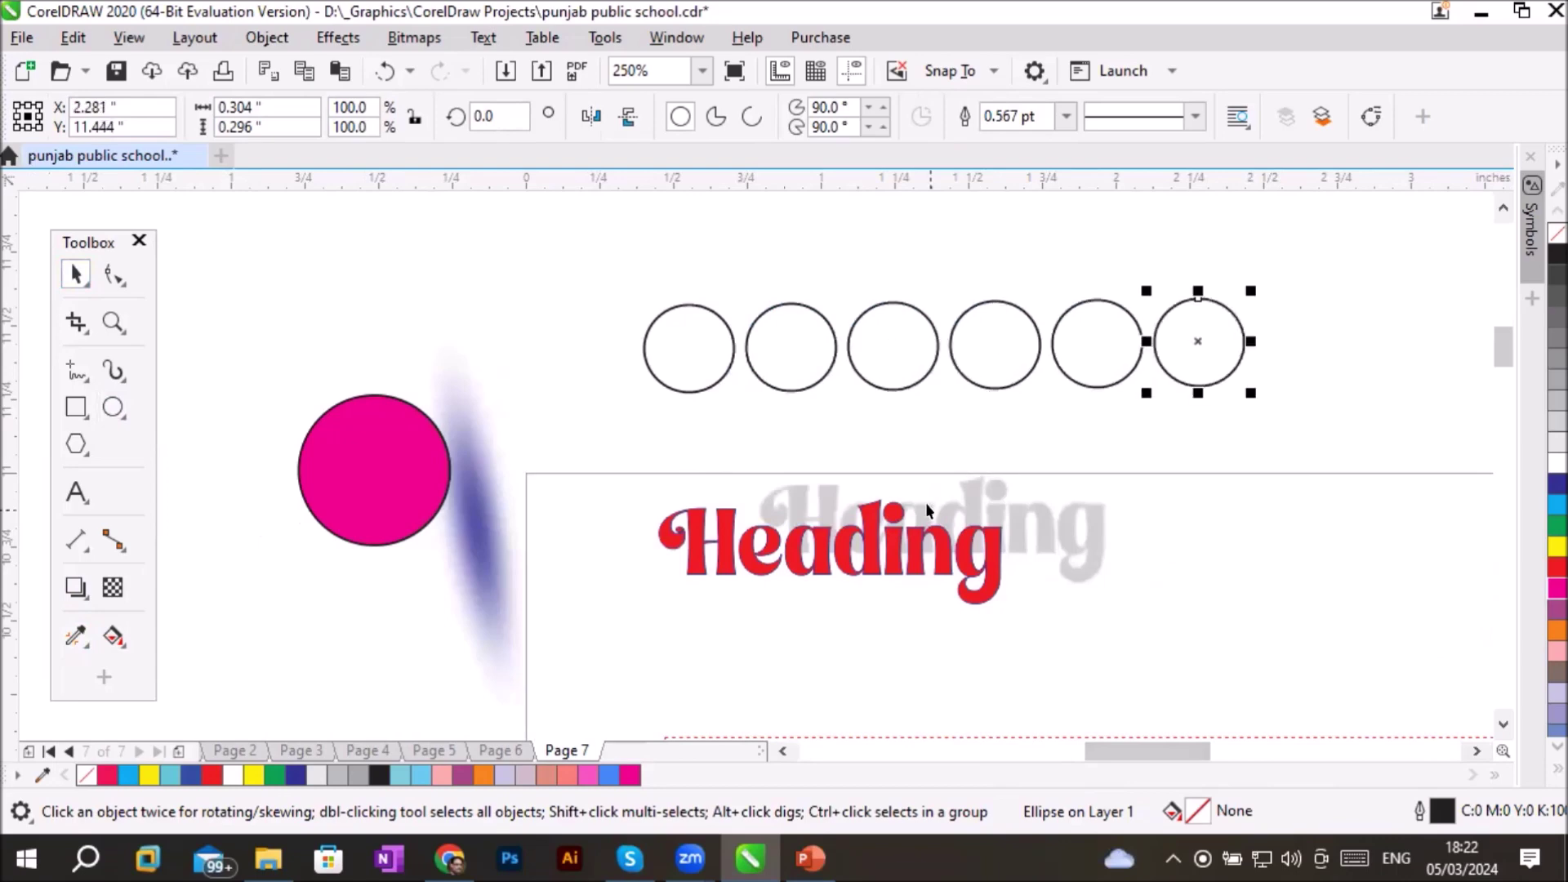
pyautogui.click(1204, 462)
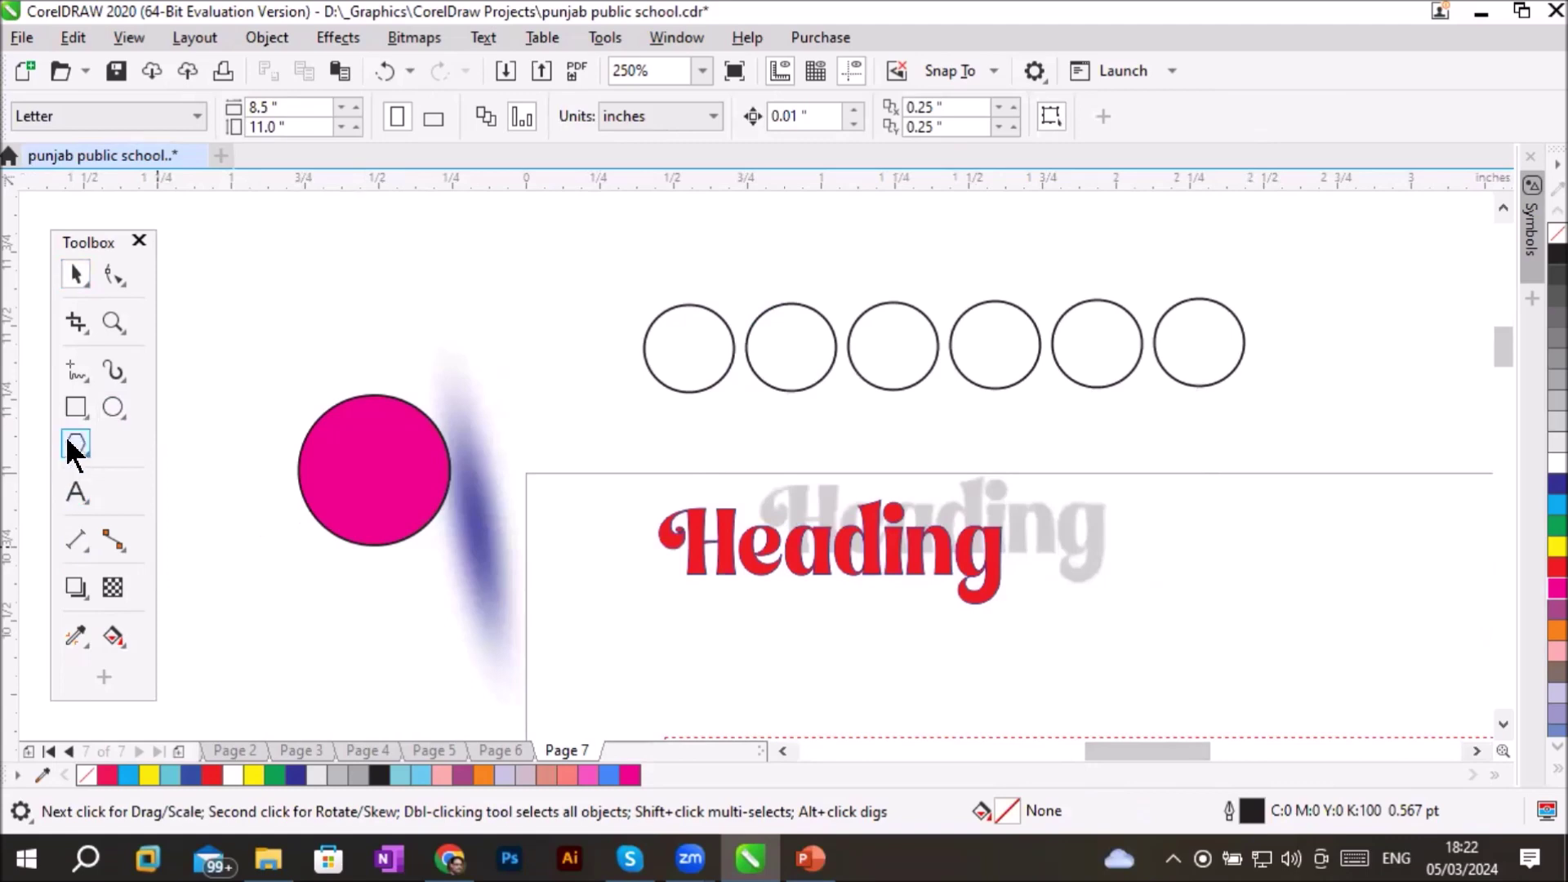
# Draw a rectangle about 1.78 by 0.17 inches above the row of circles, and place a copy of it below the row
pyautogui.click(76, 407)
pyautogui.moveTo(665, 211); pyautogui.dragTo(1184, 253)
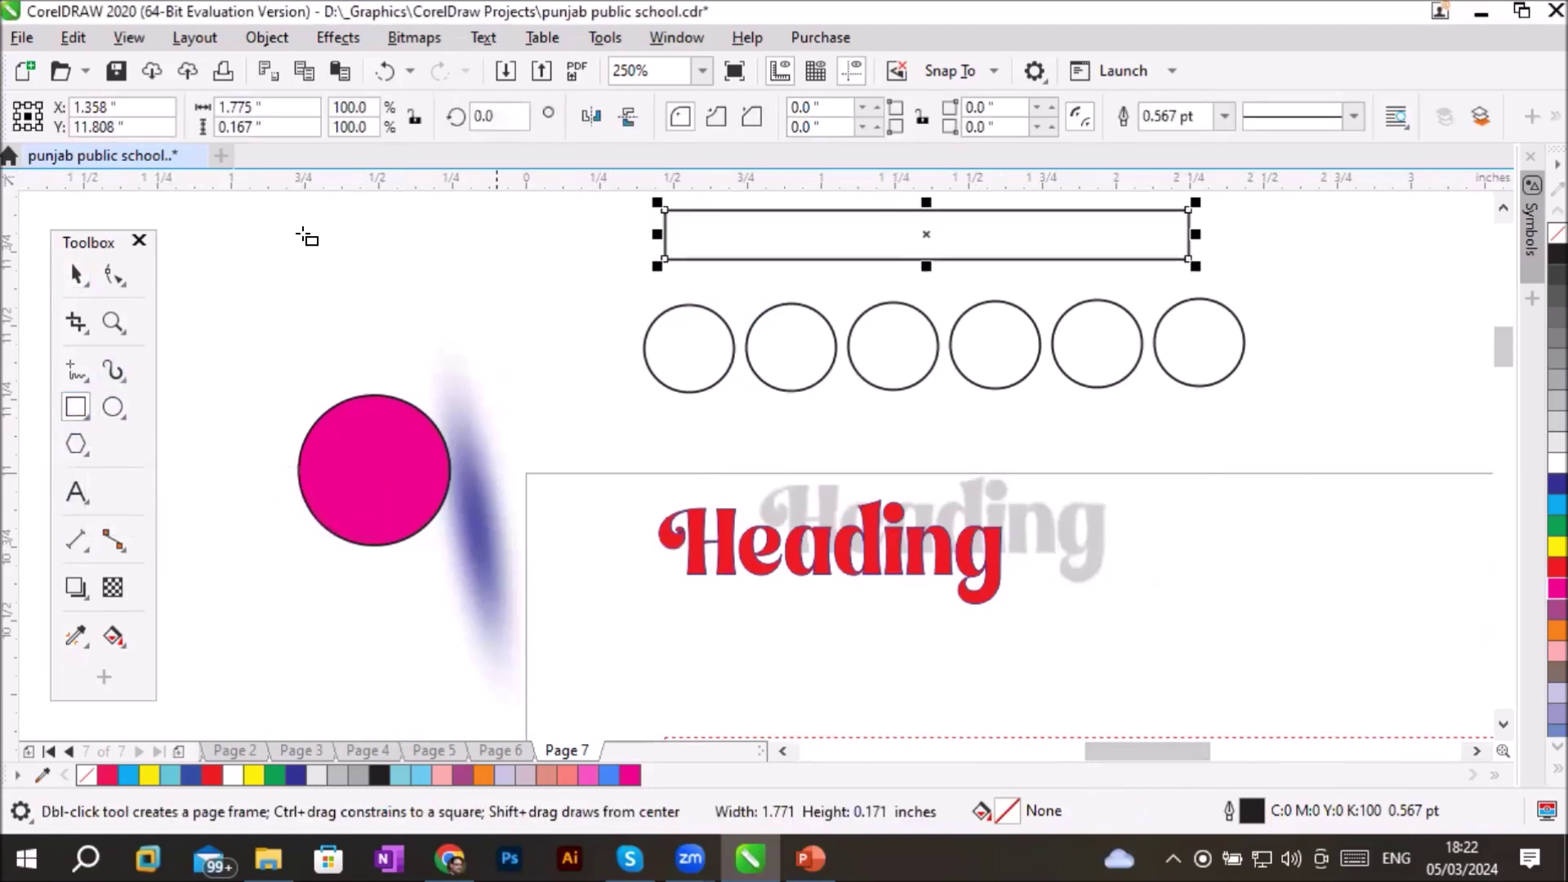
pyautogui.click(76, 276)
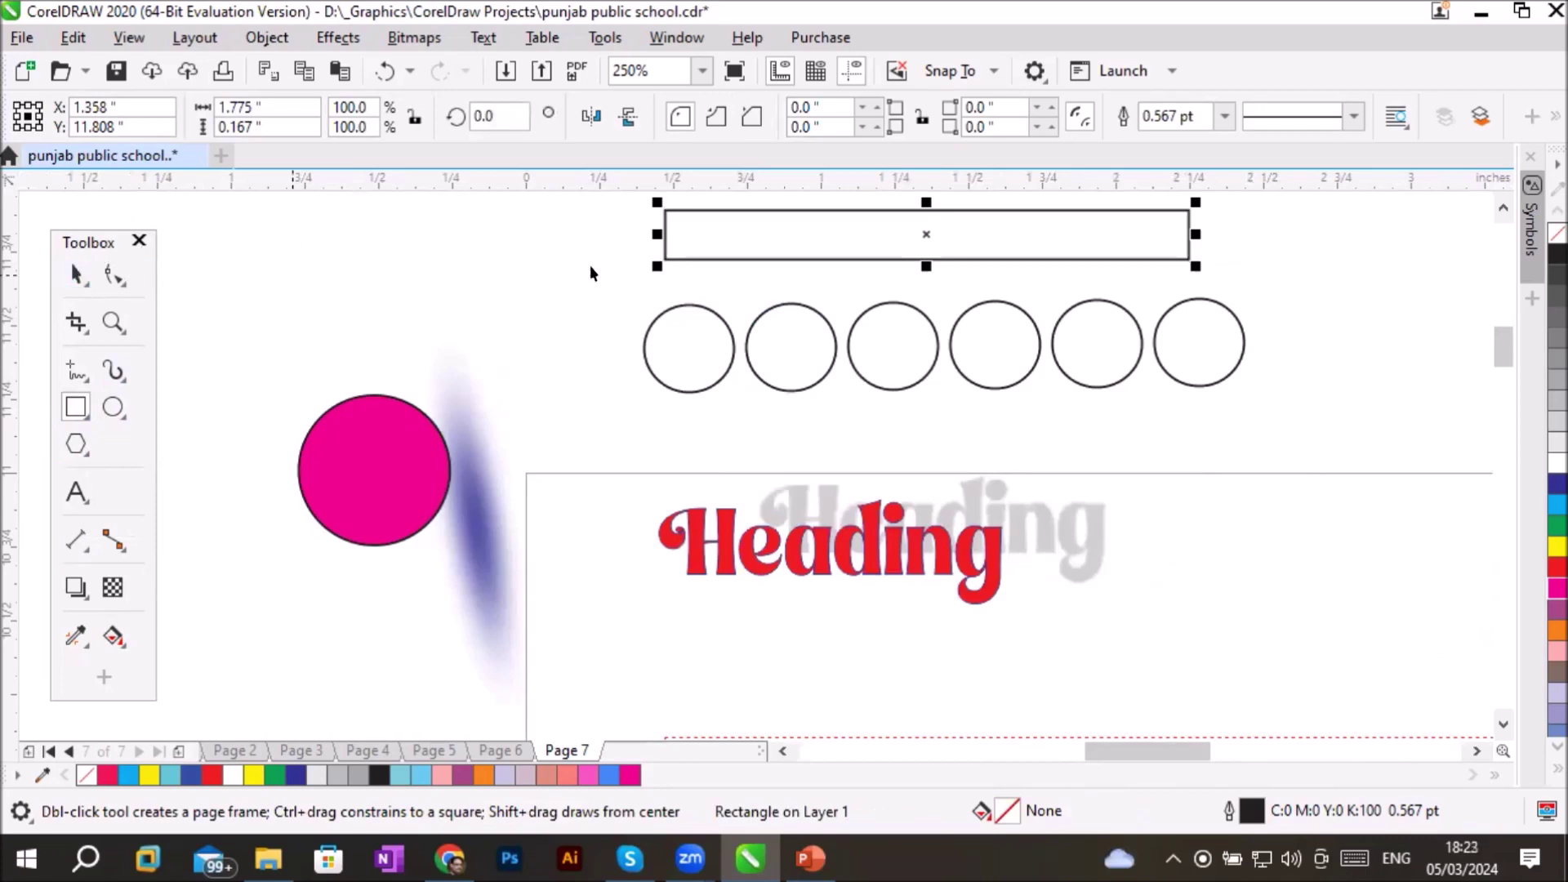
pyautogui.moveTo(760, 260); pyautogui.dragTo(772, 463)
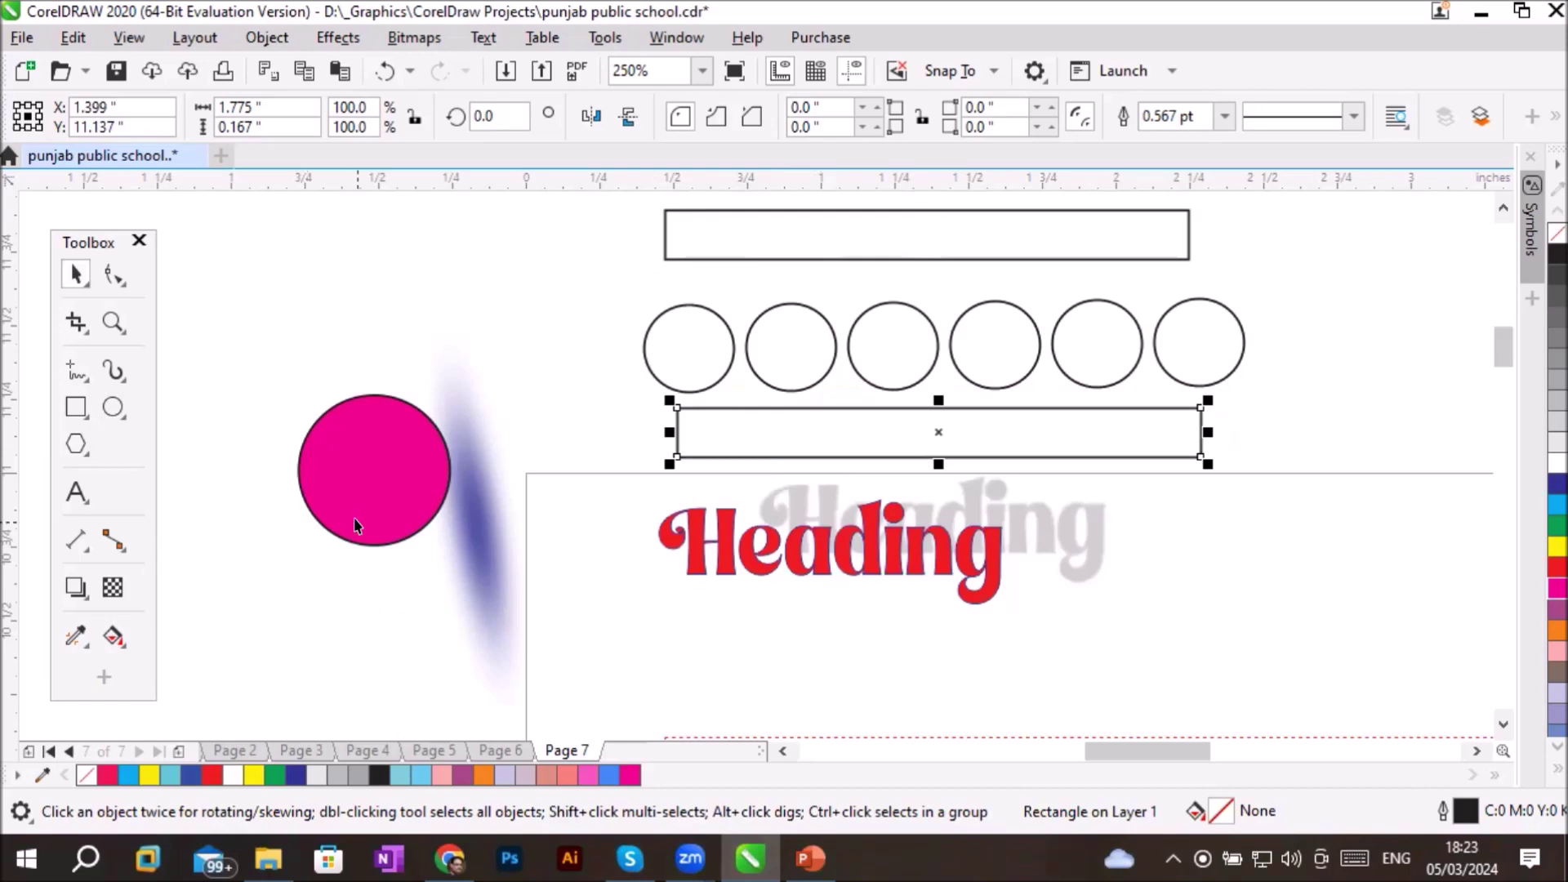
# Select the magenta circle, activate the Attributes Eyedropper, and review the Outline, Fill and Text properties it copies
pyautogui.click(381, 483)
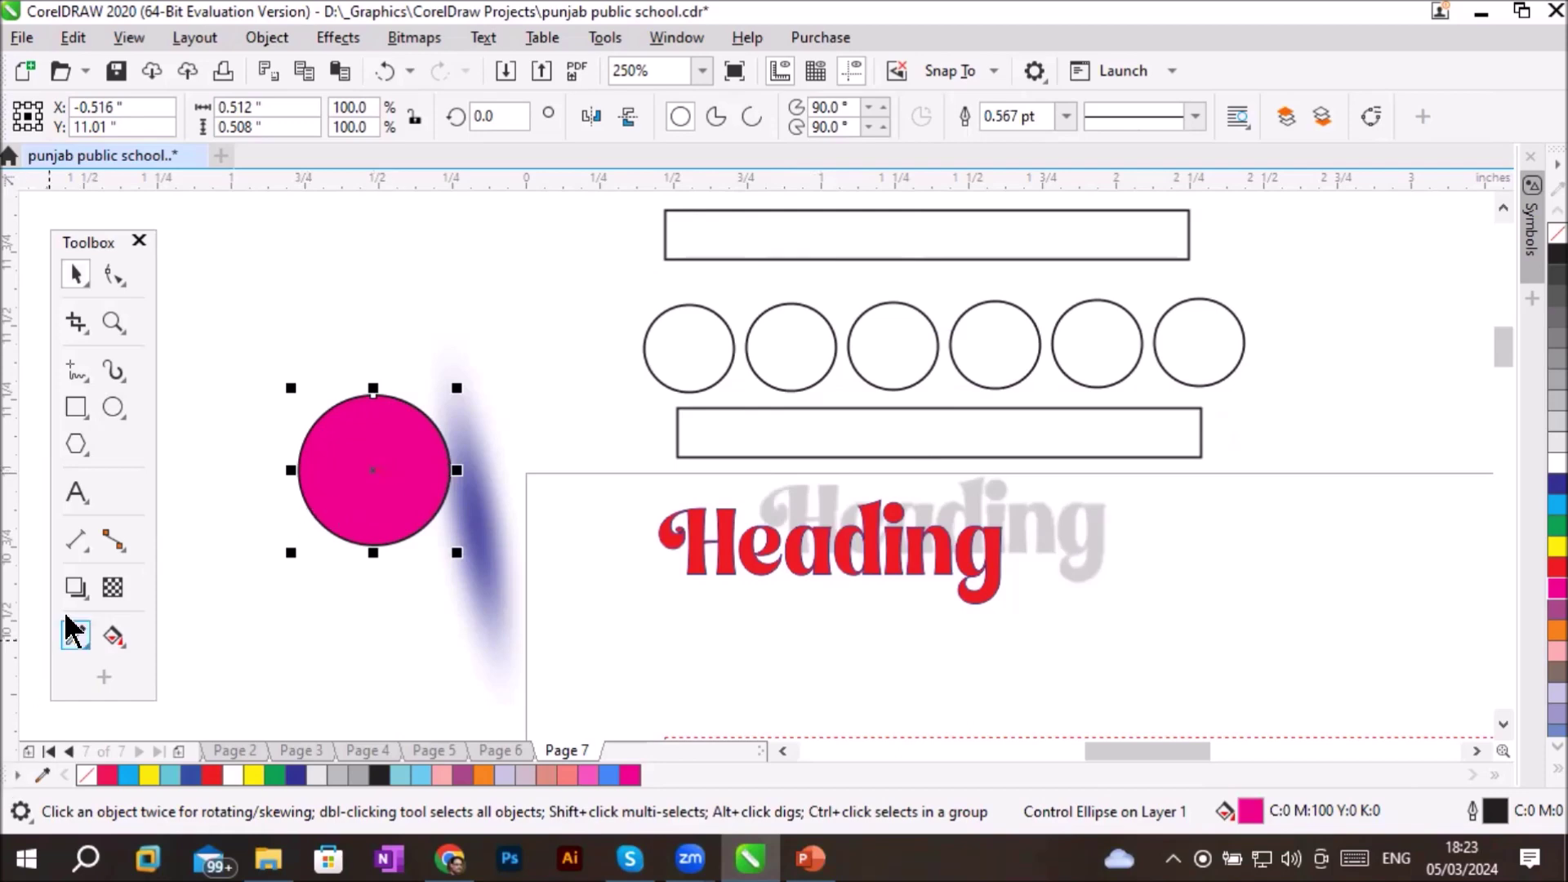
pyautogui.click(71, 642)
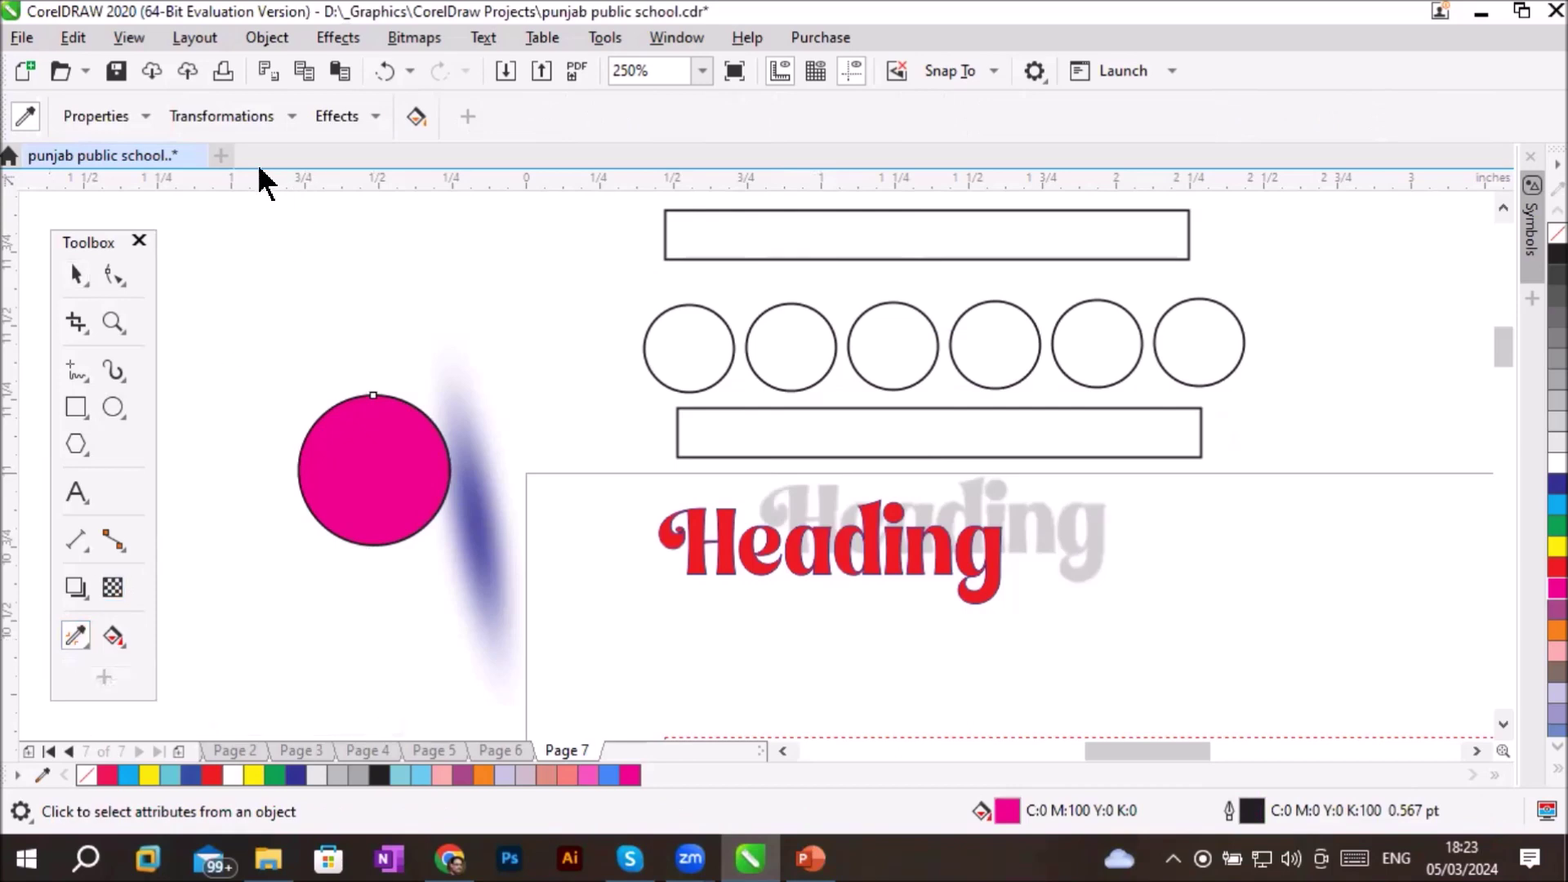
pyautogui.click(145, 117)
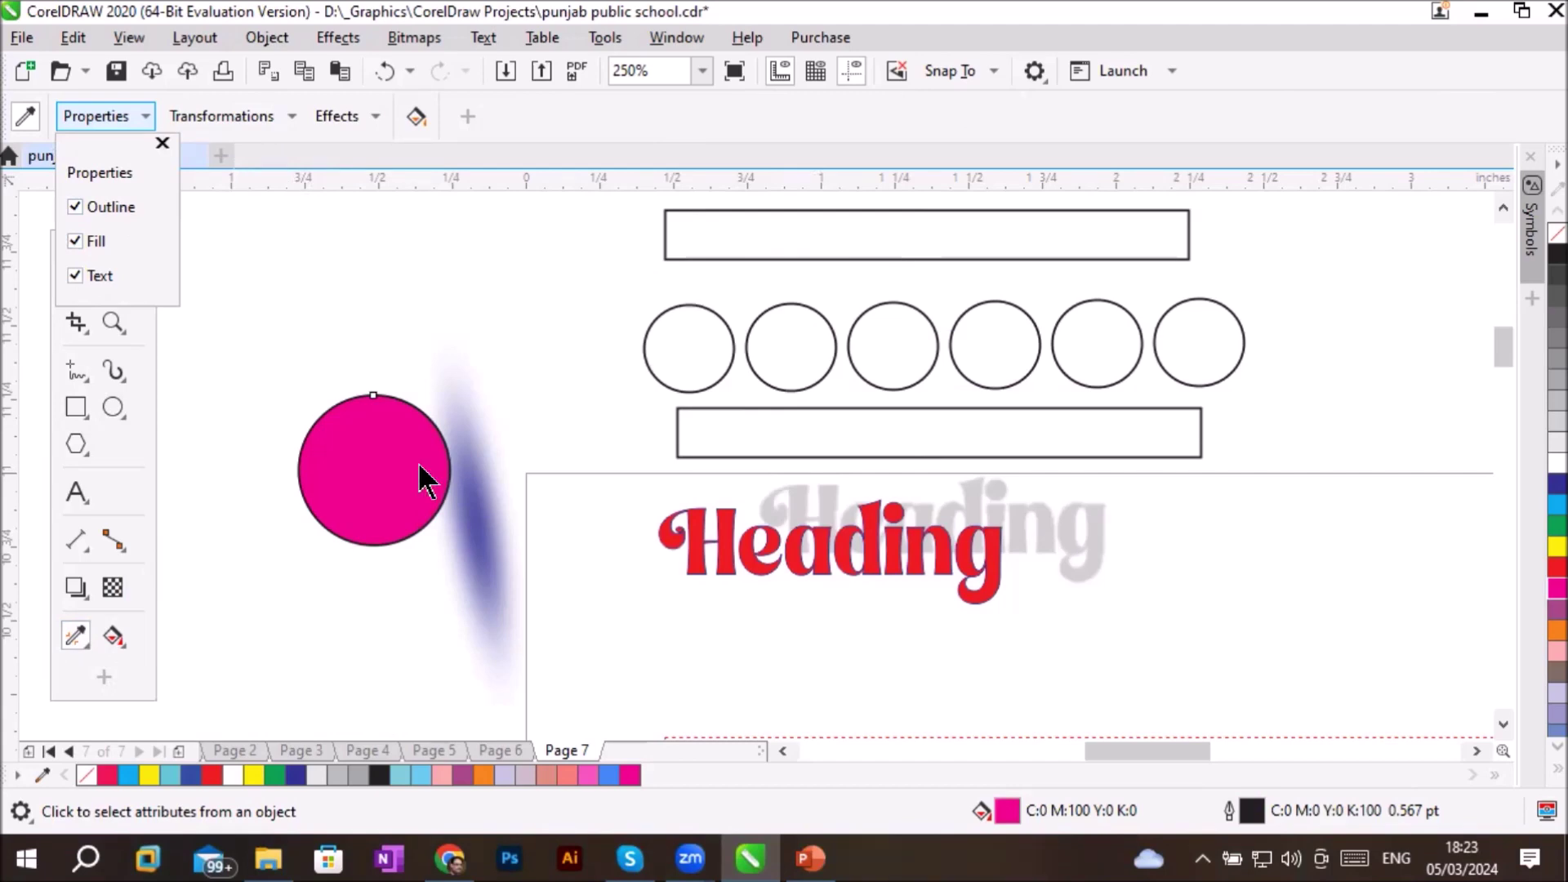
pyautogui.click(105, 111)
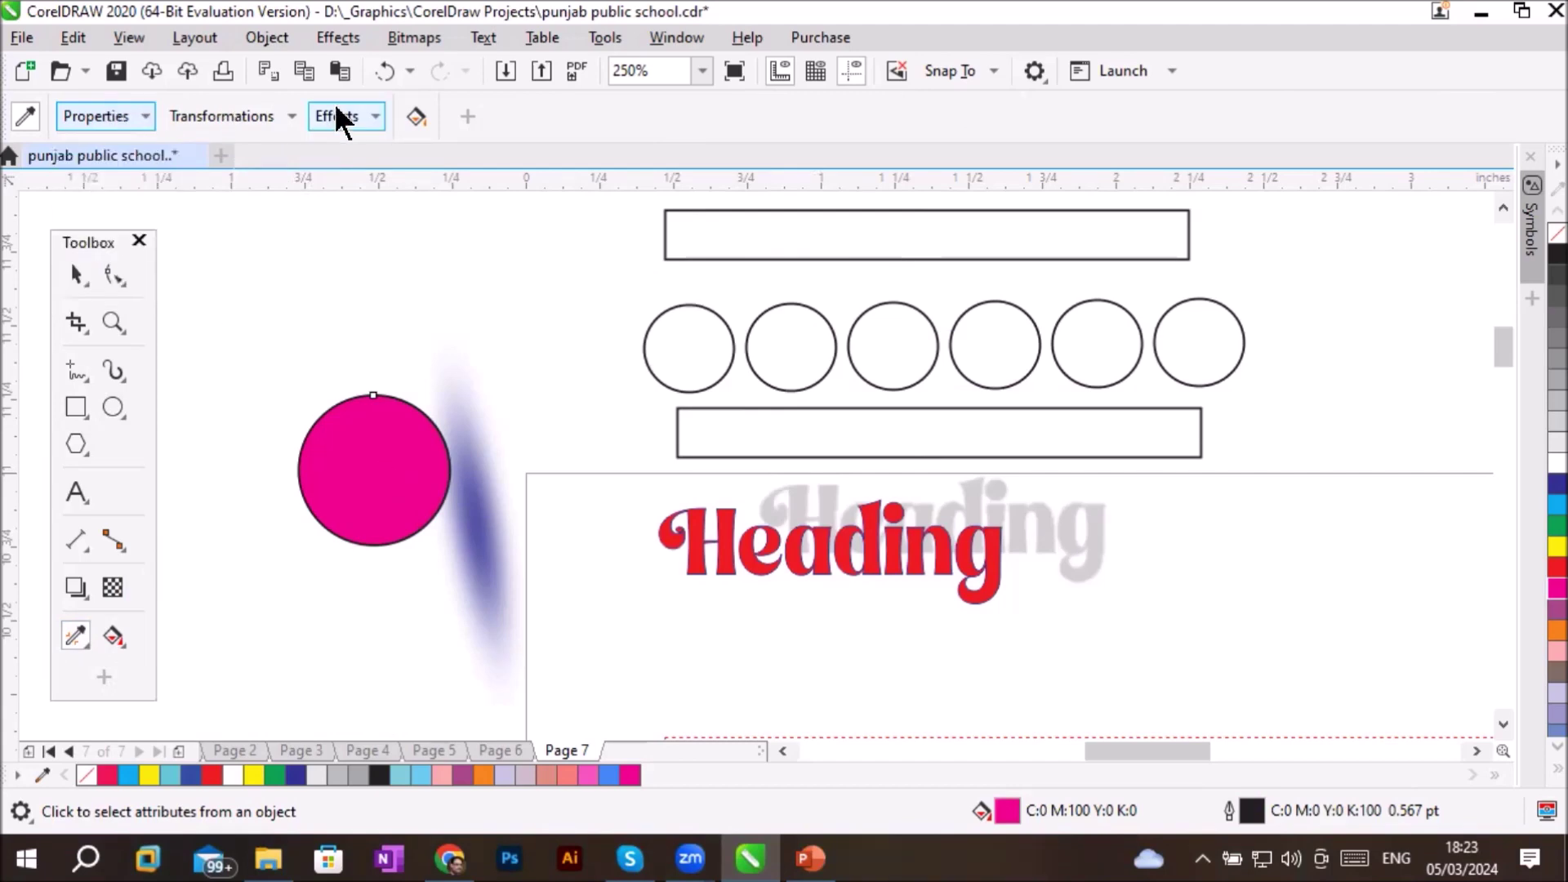
# Exclude Size and Rotation from the attributes the eyedropper copies, and include the Shadow effect
pyautogui.click(294, 106)
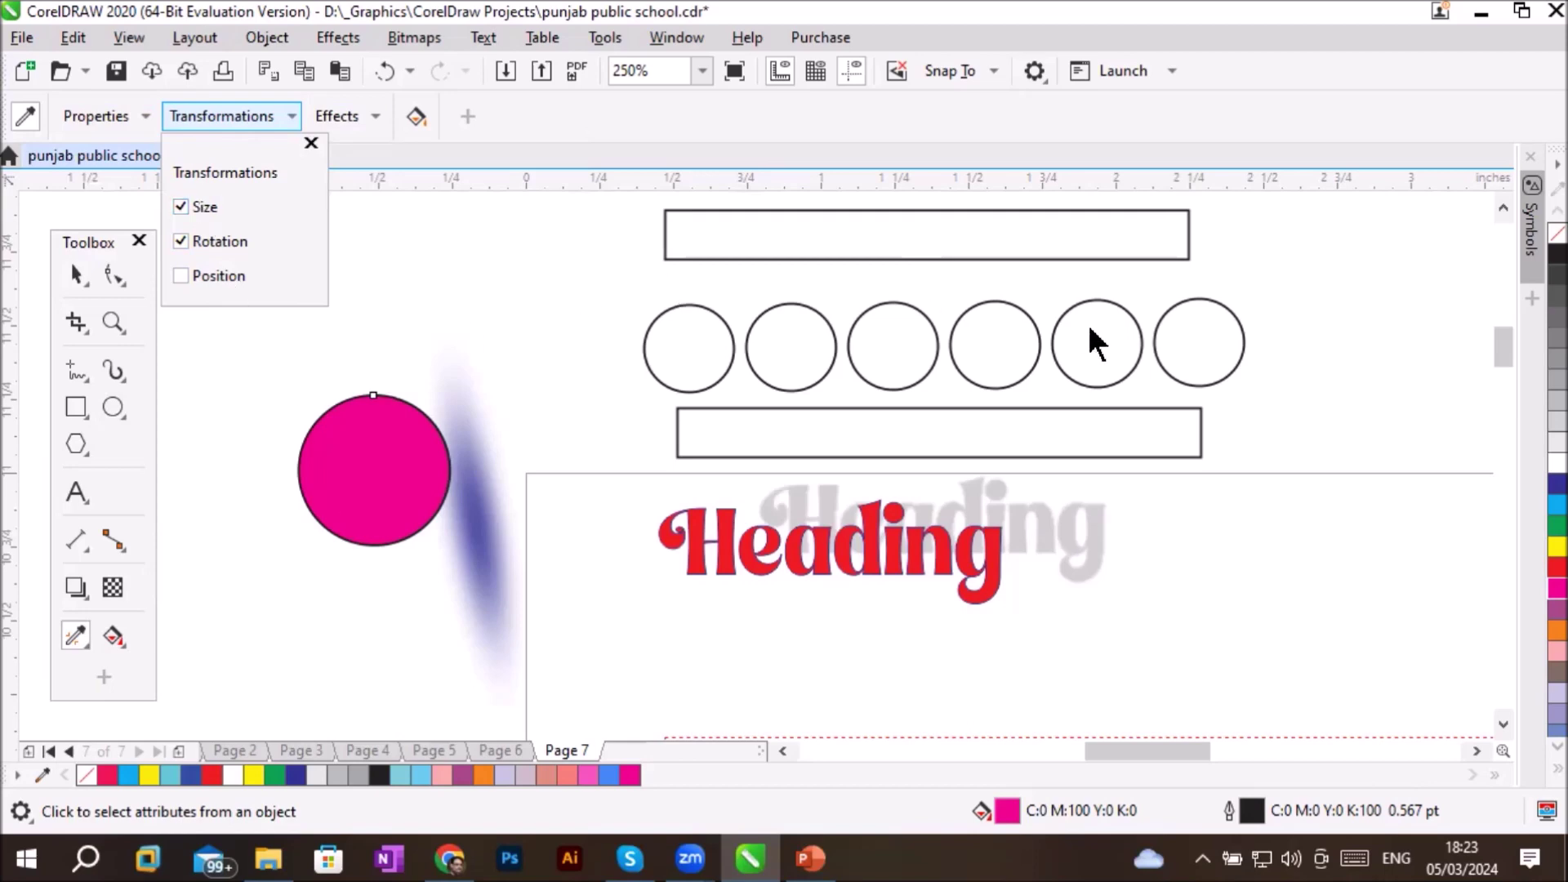
pyautogui.click(180, 206)
pyautogui.click(180, 241)
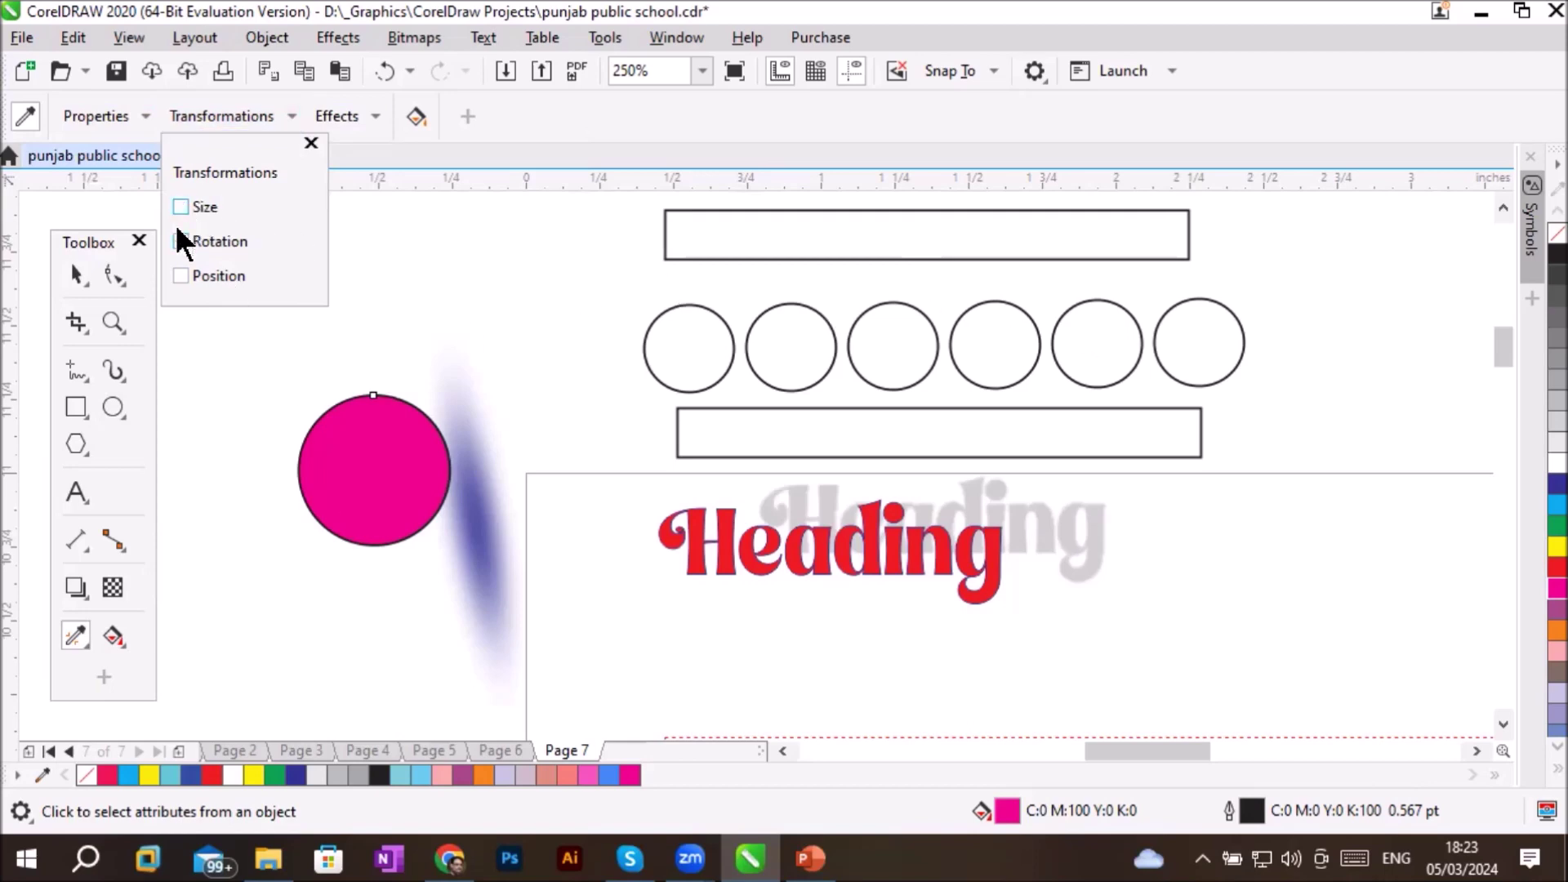
pyautogui.click(233, 117)
pyautogui.click(377, 116)
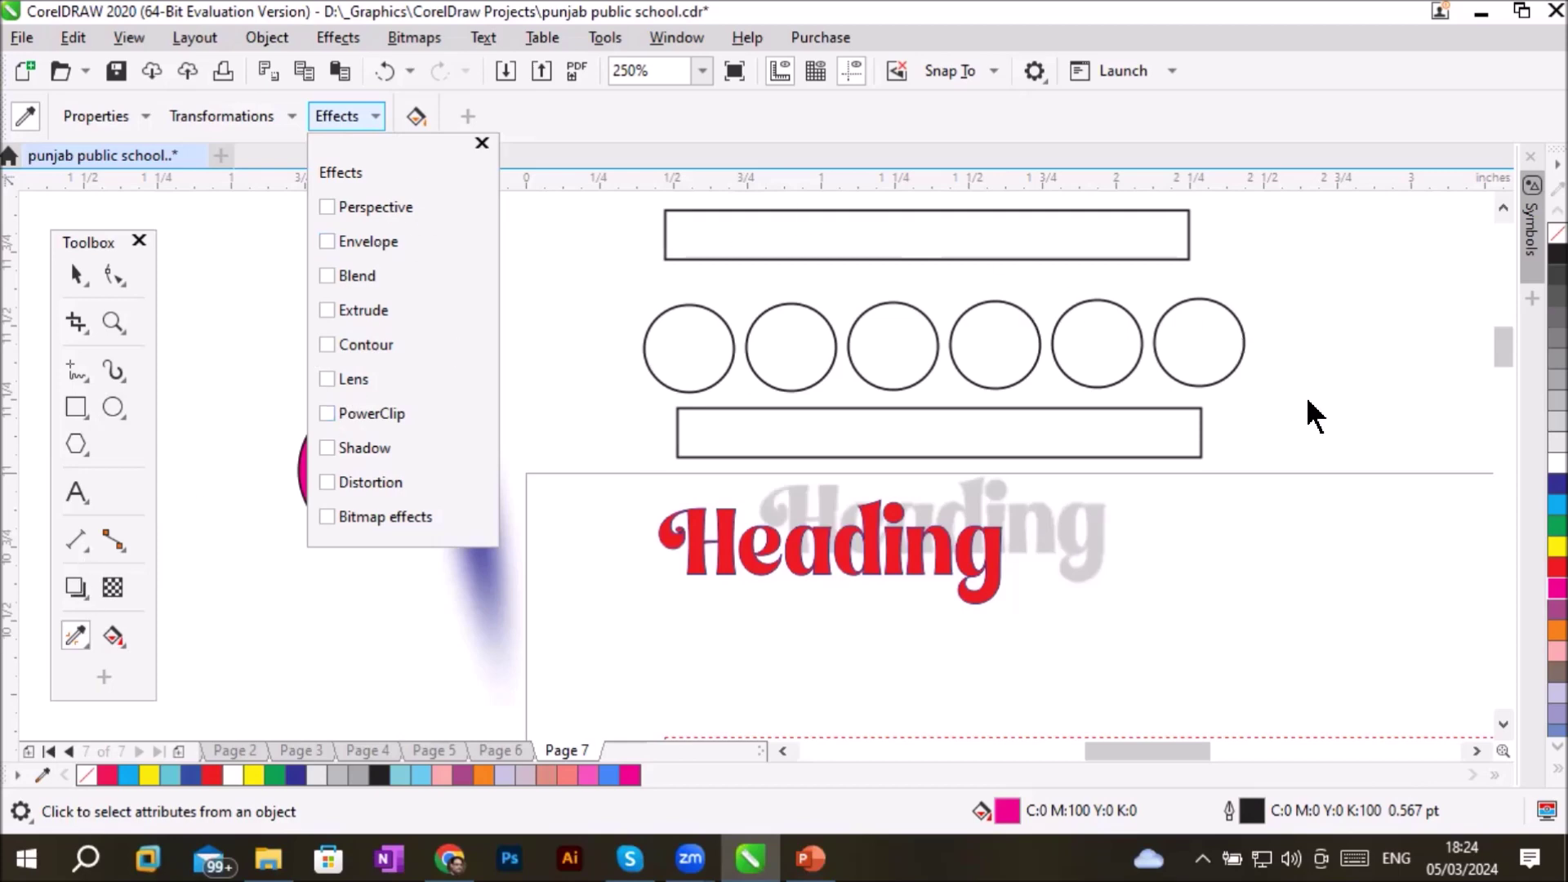
pyautogui.click(326, 448)
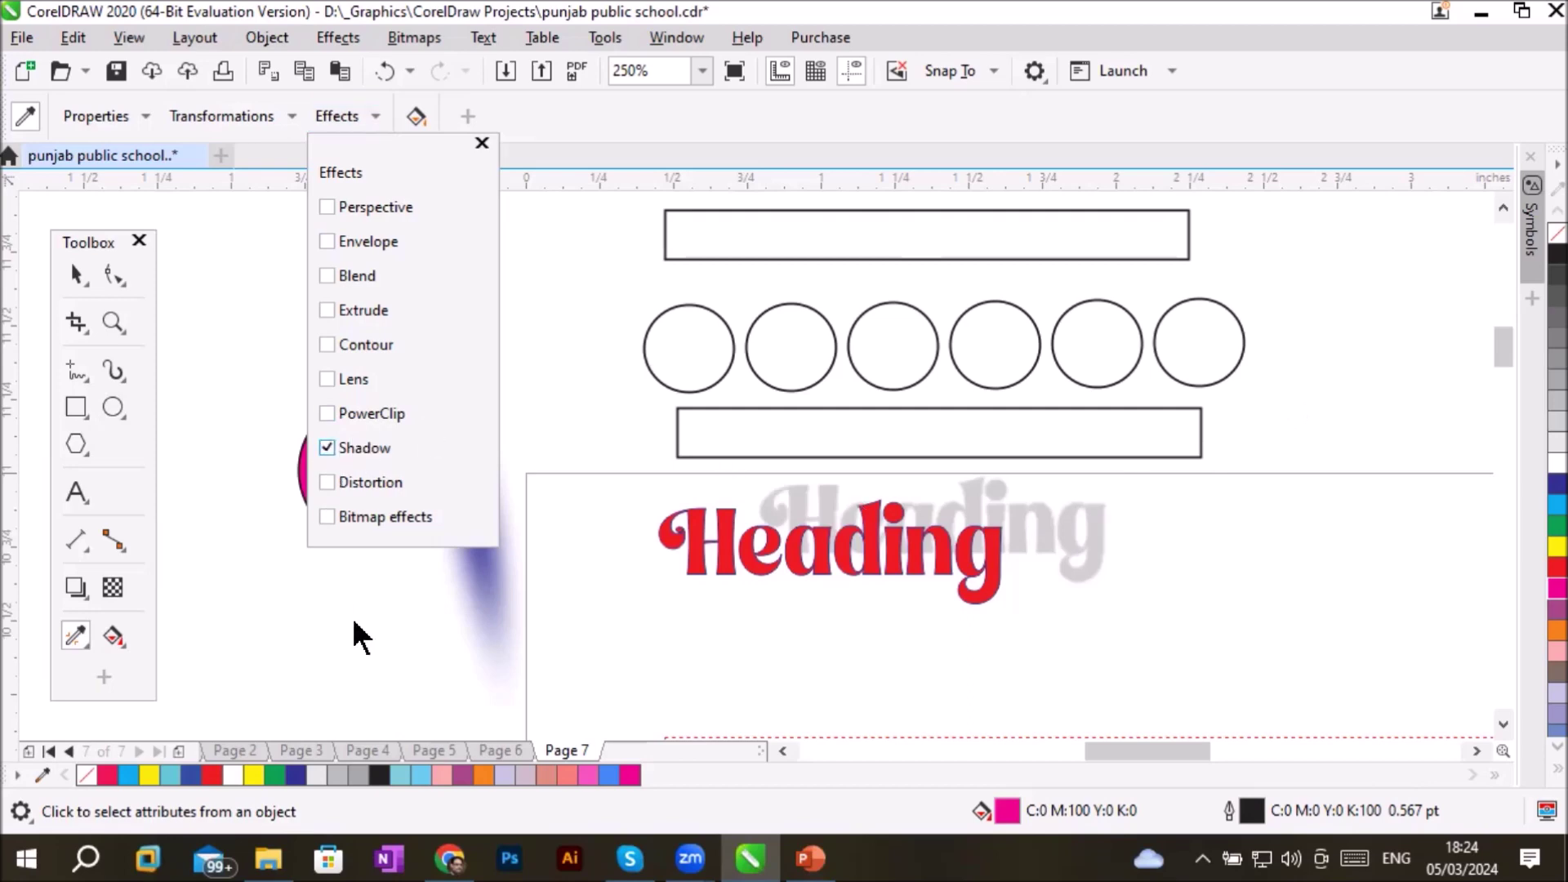
pyautogui.click(65, 630)
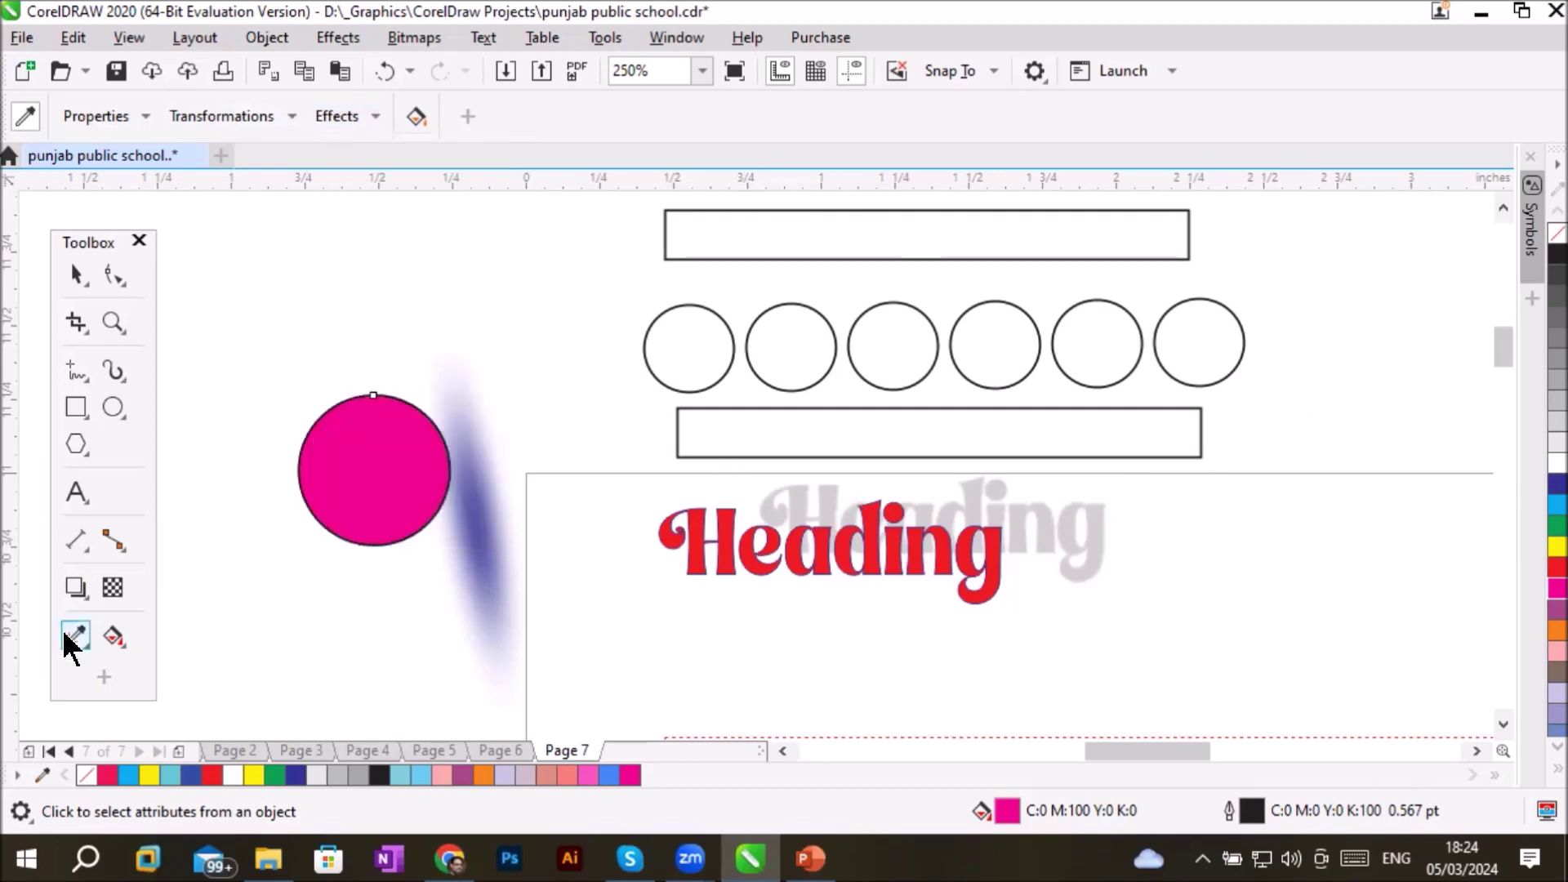
# Sample the magenta circle's attributes and apply them to both rectangles and all six circles in the row
pyautogui.click(380, 472)
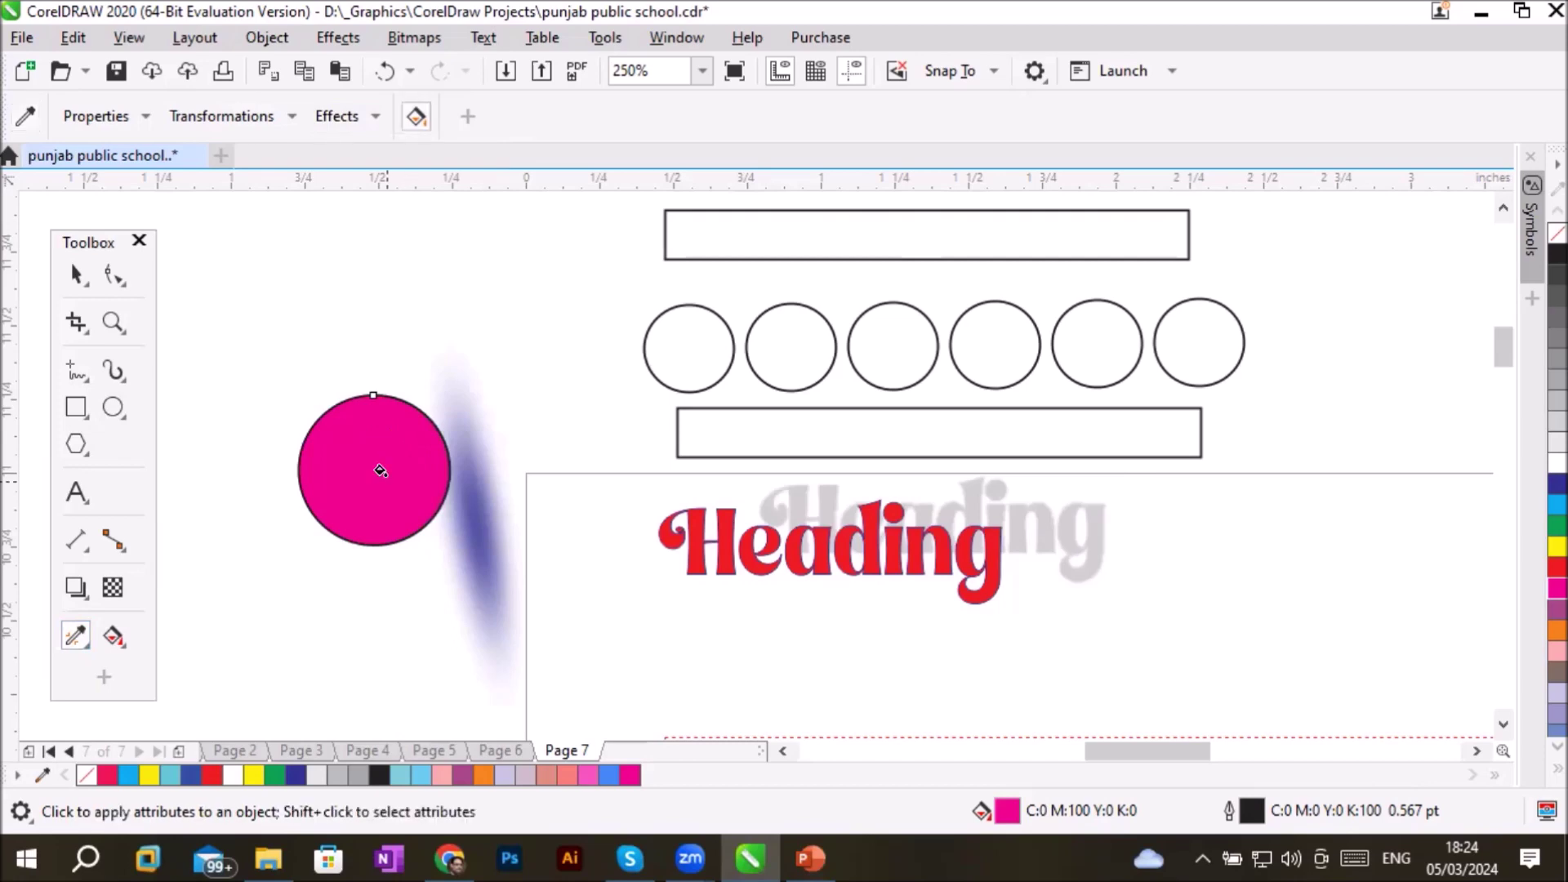
pyautogui.click(734, 223)
pyautogui.click(686, 343)
pyautogui.click(797, 351)
pyautogui.click(898, 349)
pyautogui.click(1021, 350)
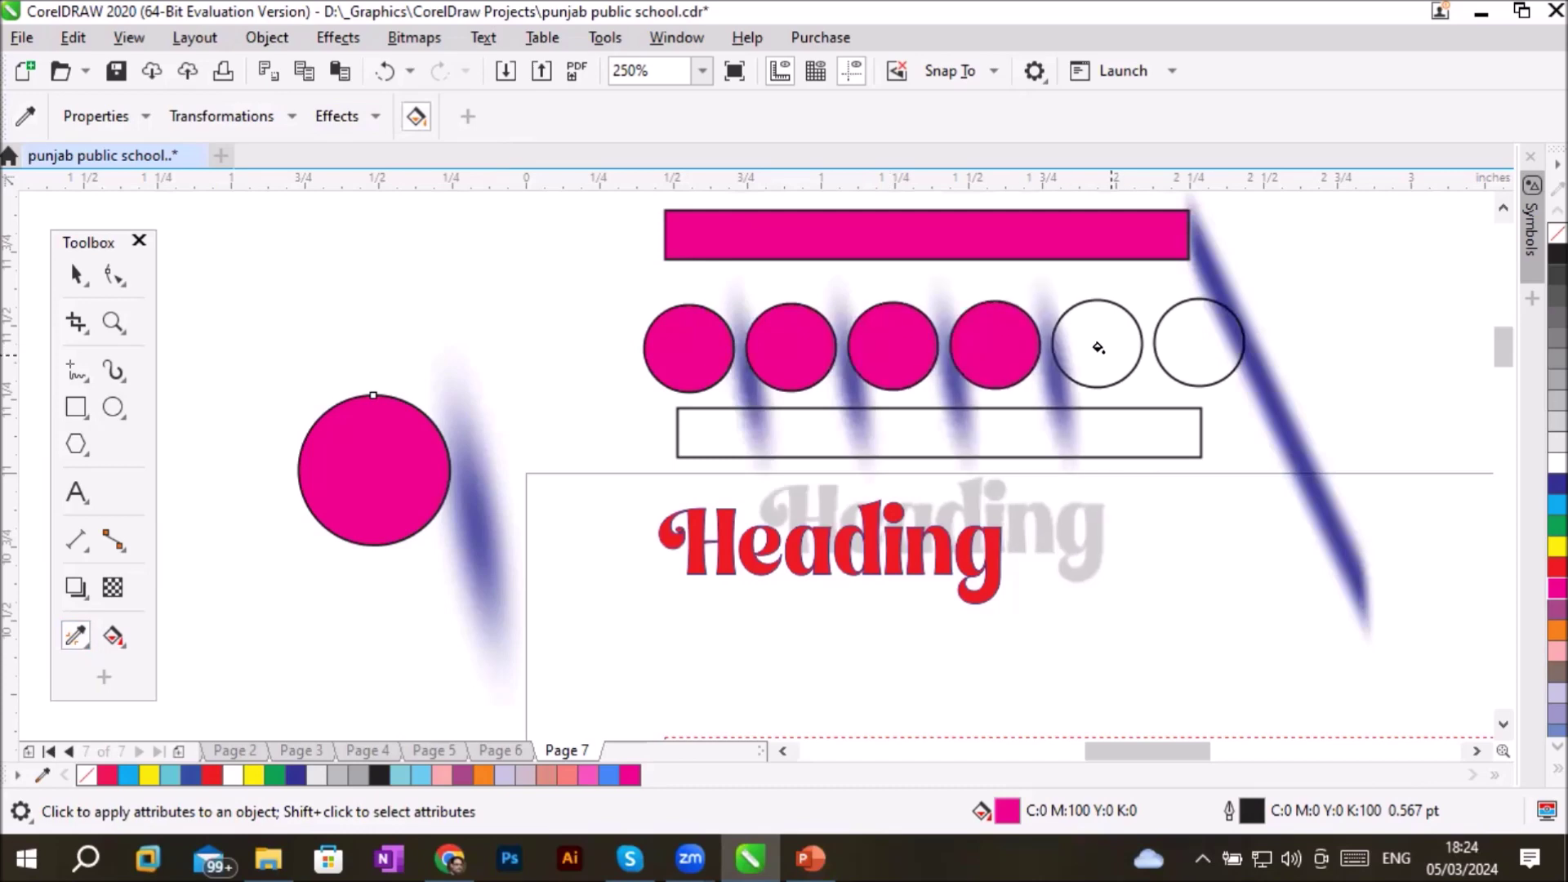
pyautogui.click(1098, 347)
pyautogui.click(1172, 322)
pyautogui.click(917, 427)
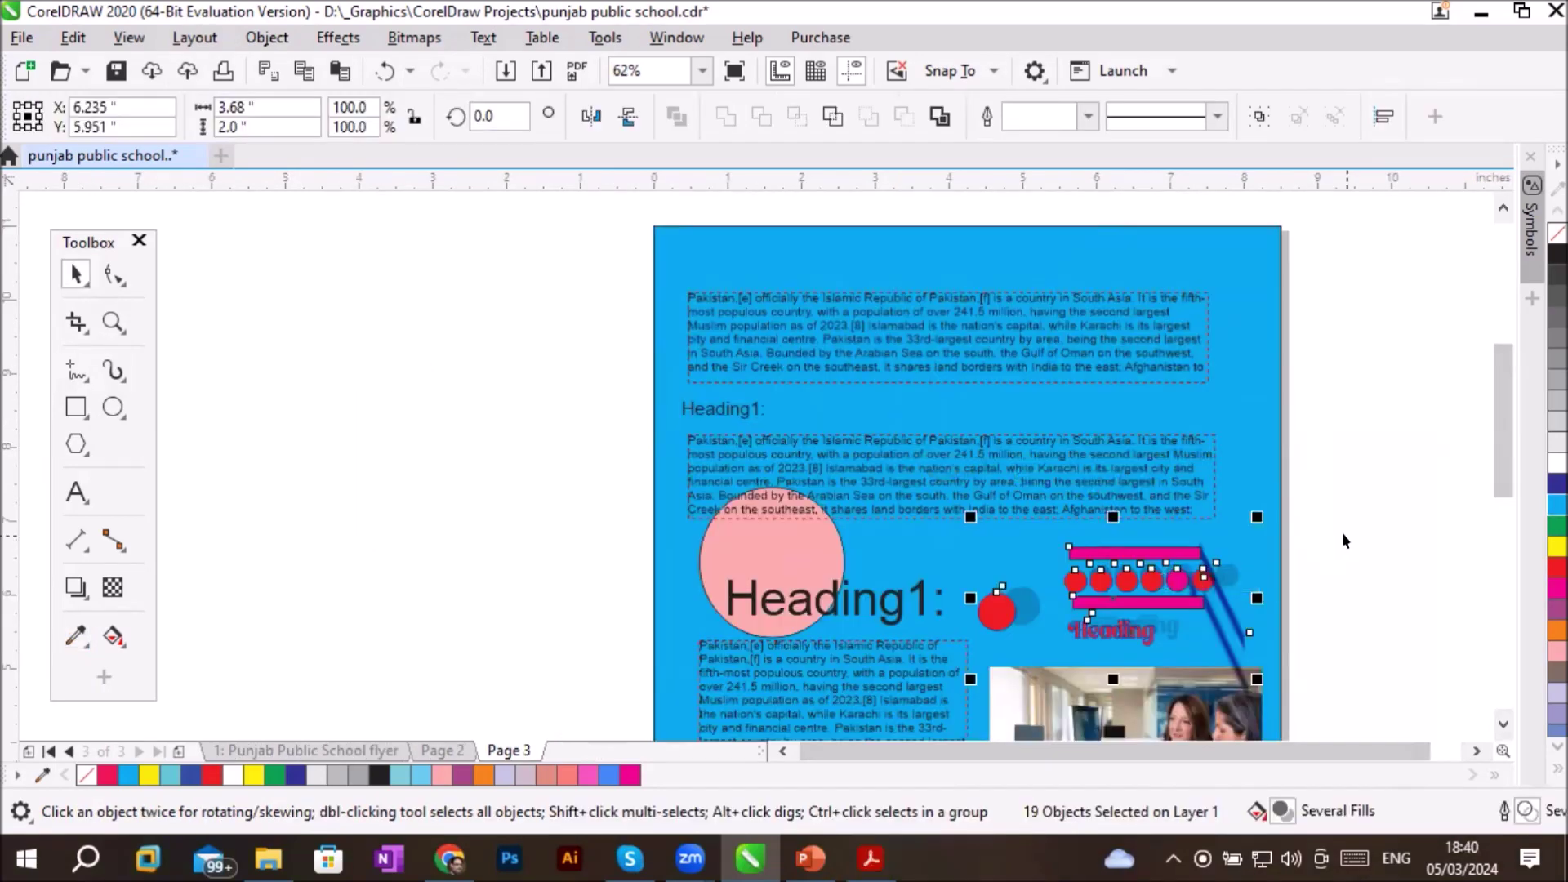
# Reshape the pink circle behind the large "Heading1:" text into an ellipse about 4.385 inches wide and 1.017 inches high
pyautogui.click(1341, 532)
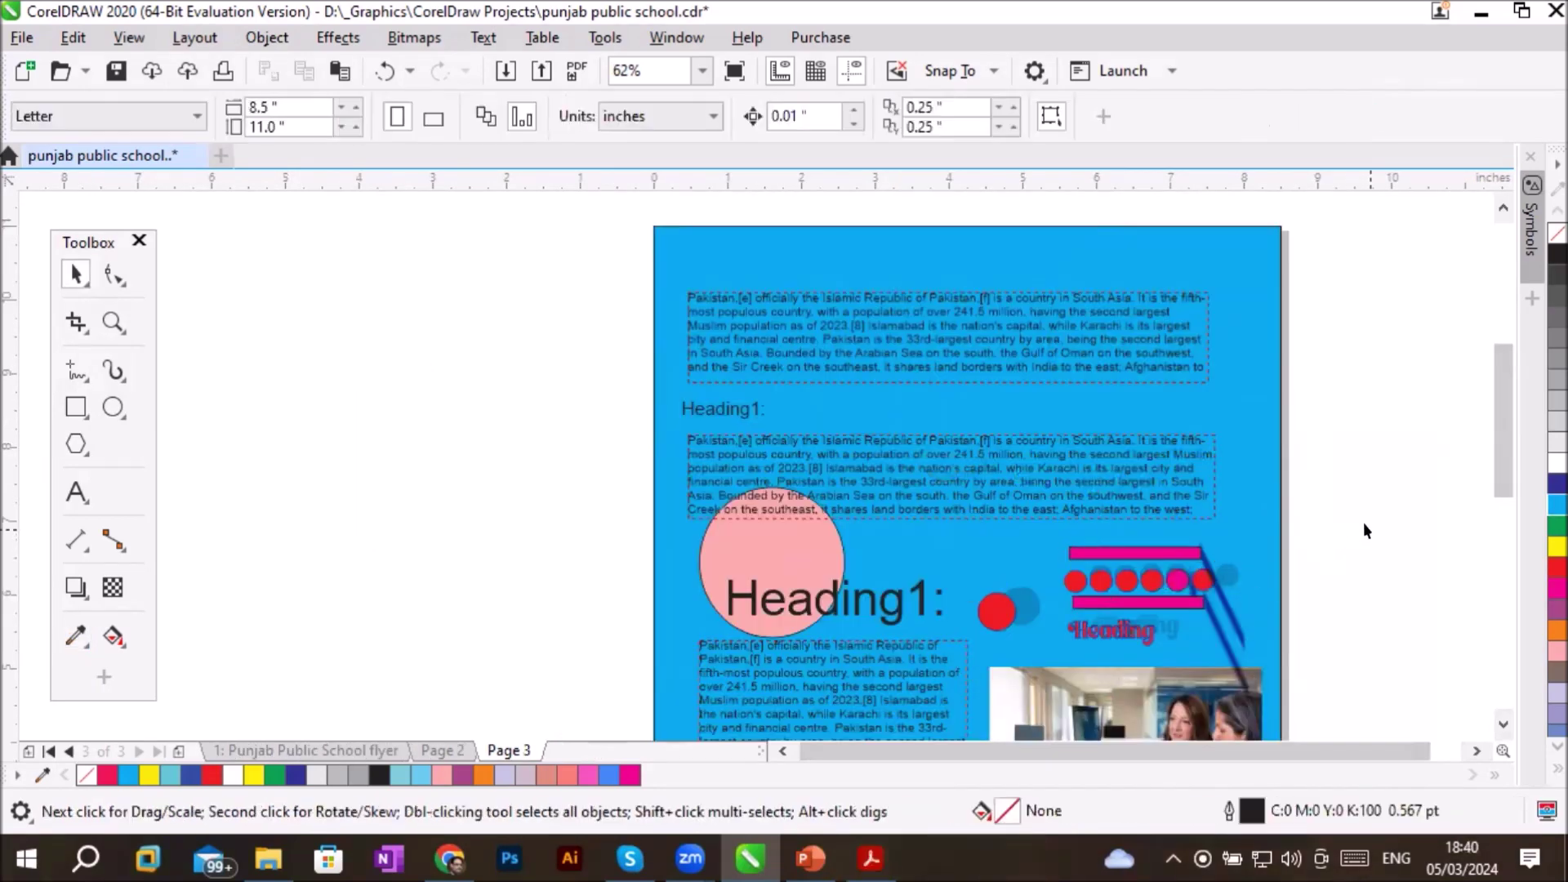
pyautogui.click(773, 531)
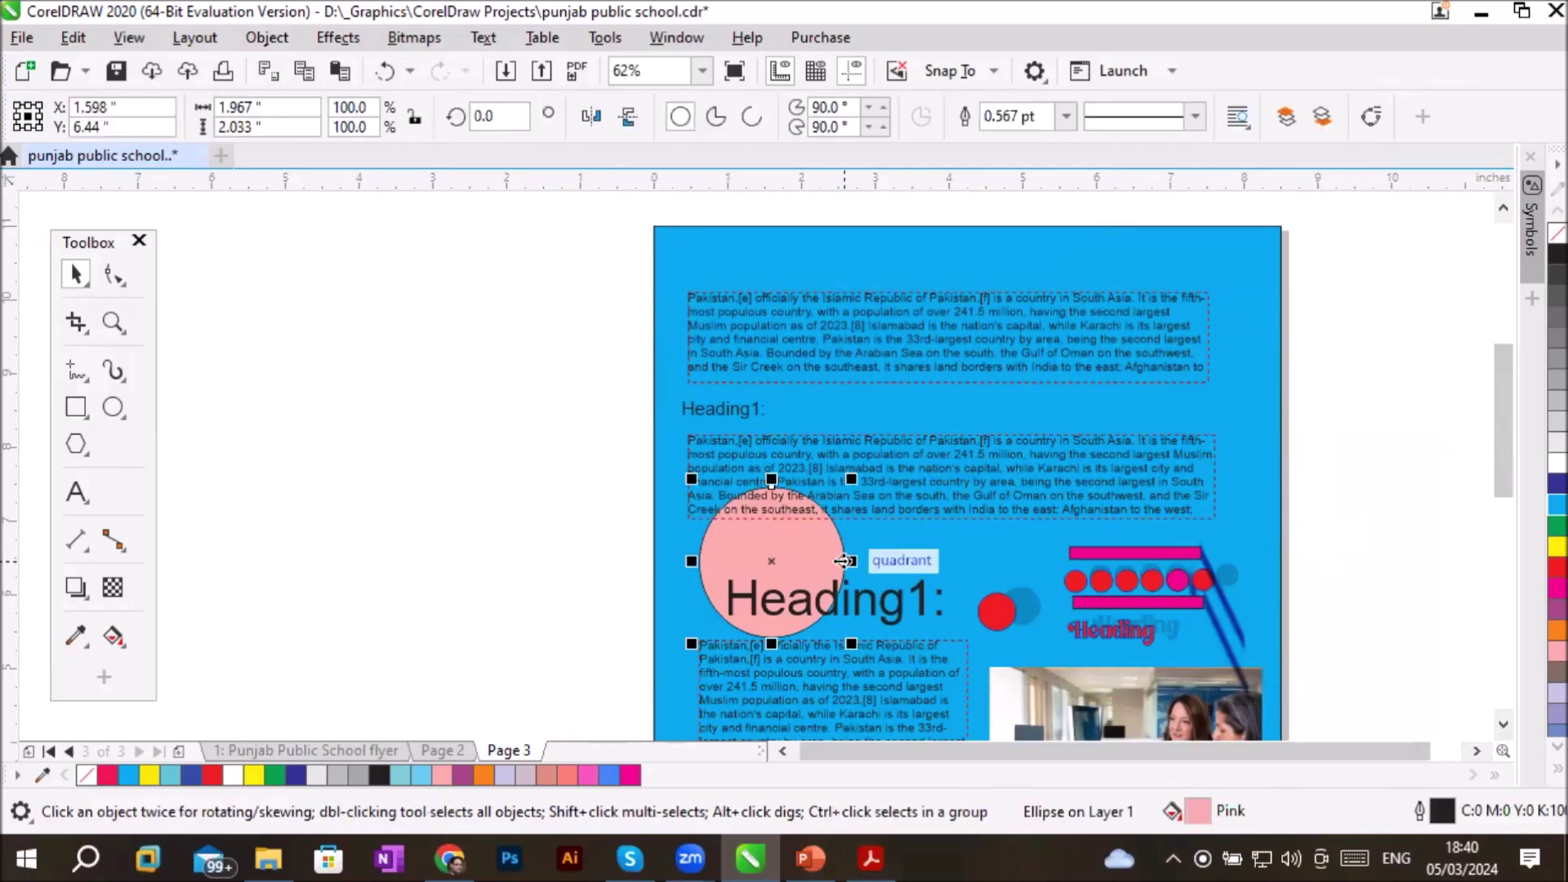
pyautogui.moveTo(883, 559); pyautogui.dragTo(1024, 560)
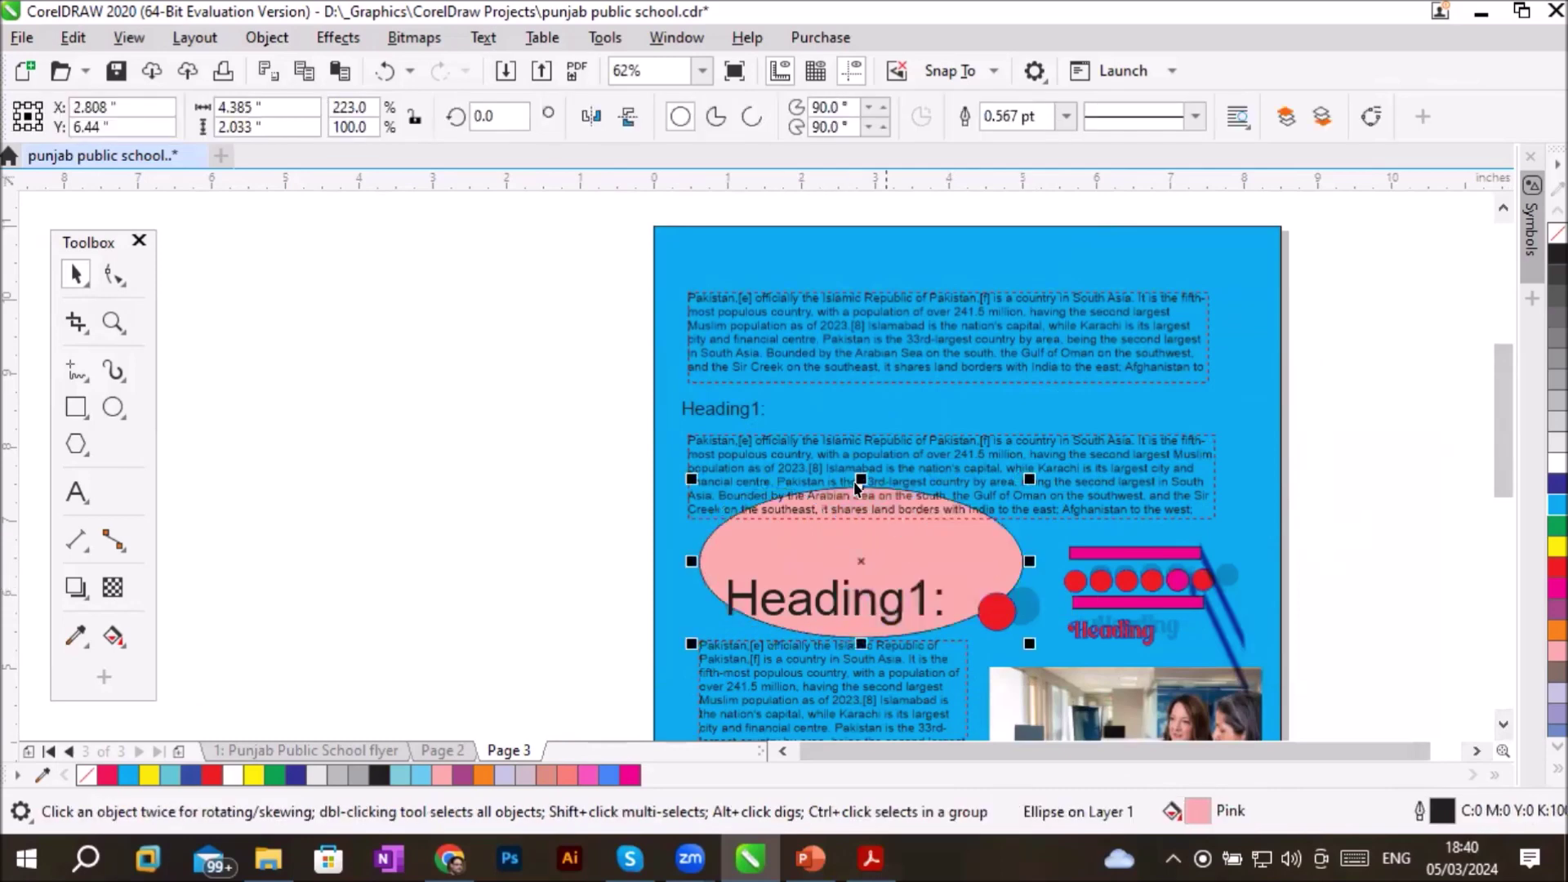
pyautogui.moveTo(854, 501); pyautogui.dragTo(849, 563)
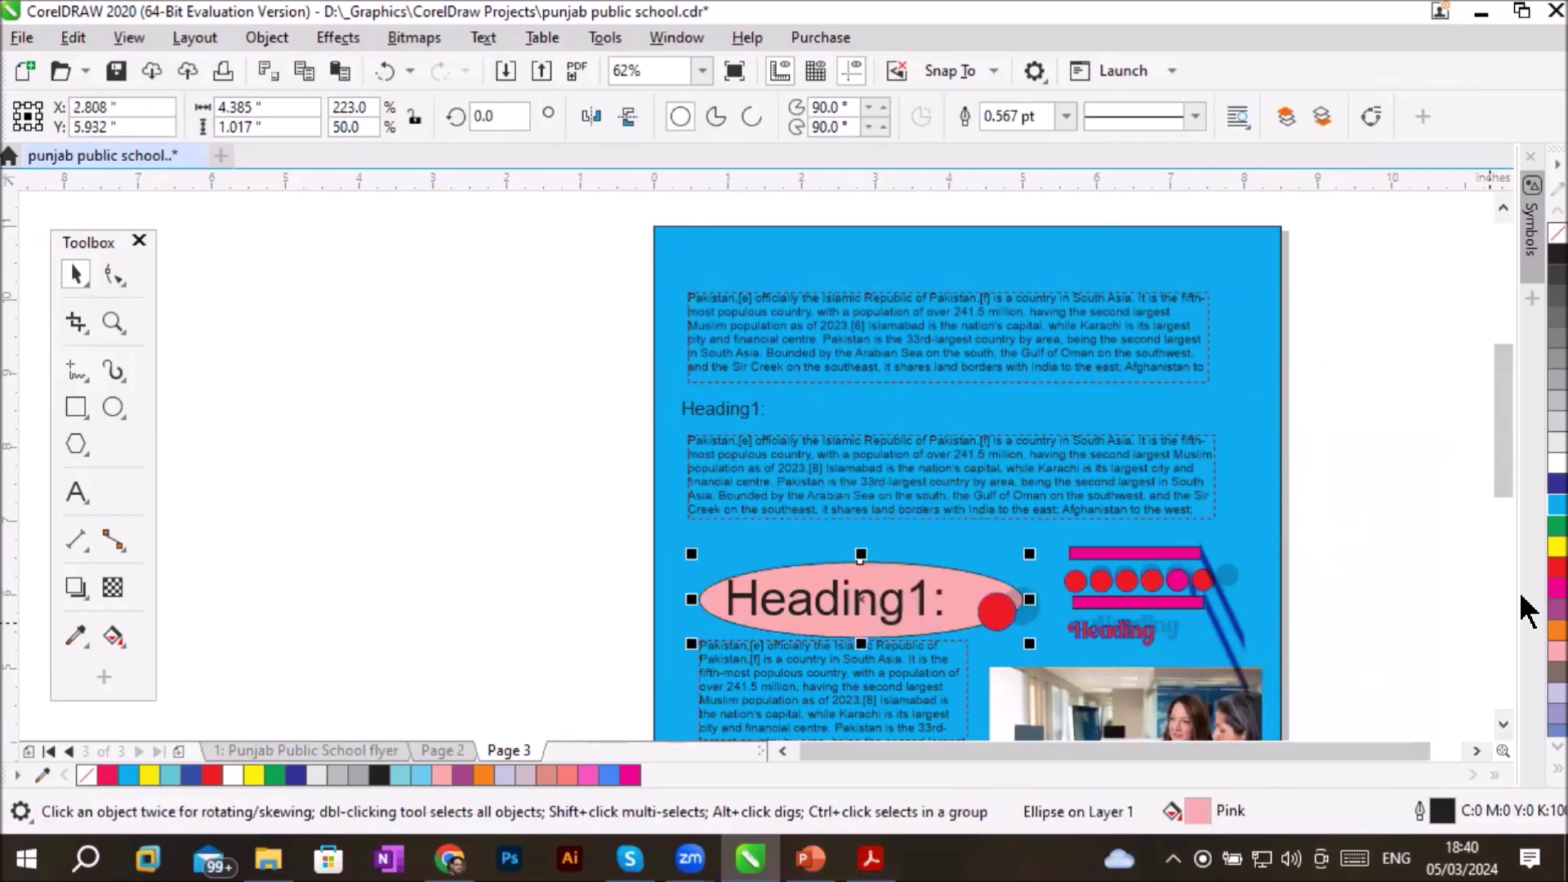
pyautogui.click(1438, 577)
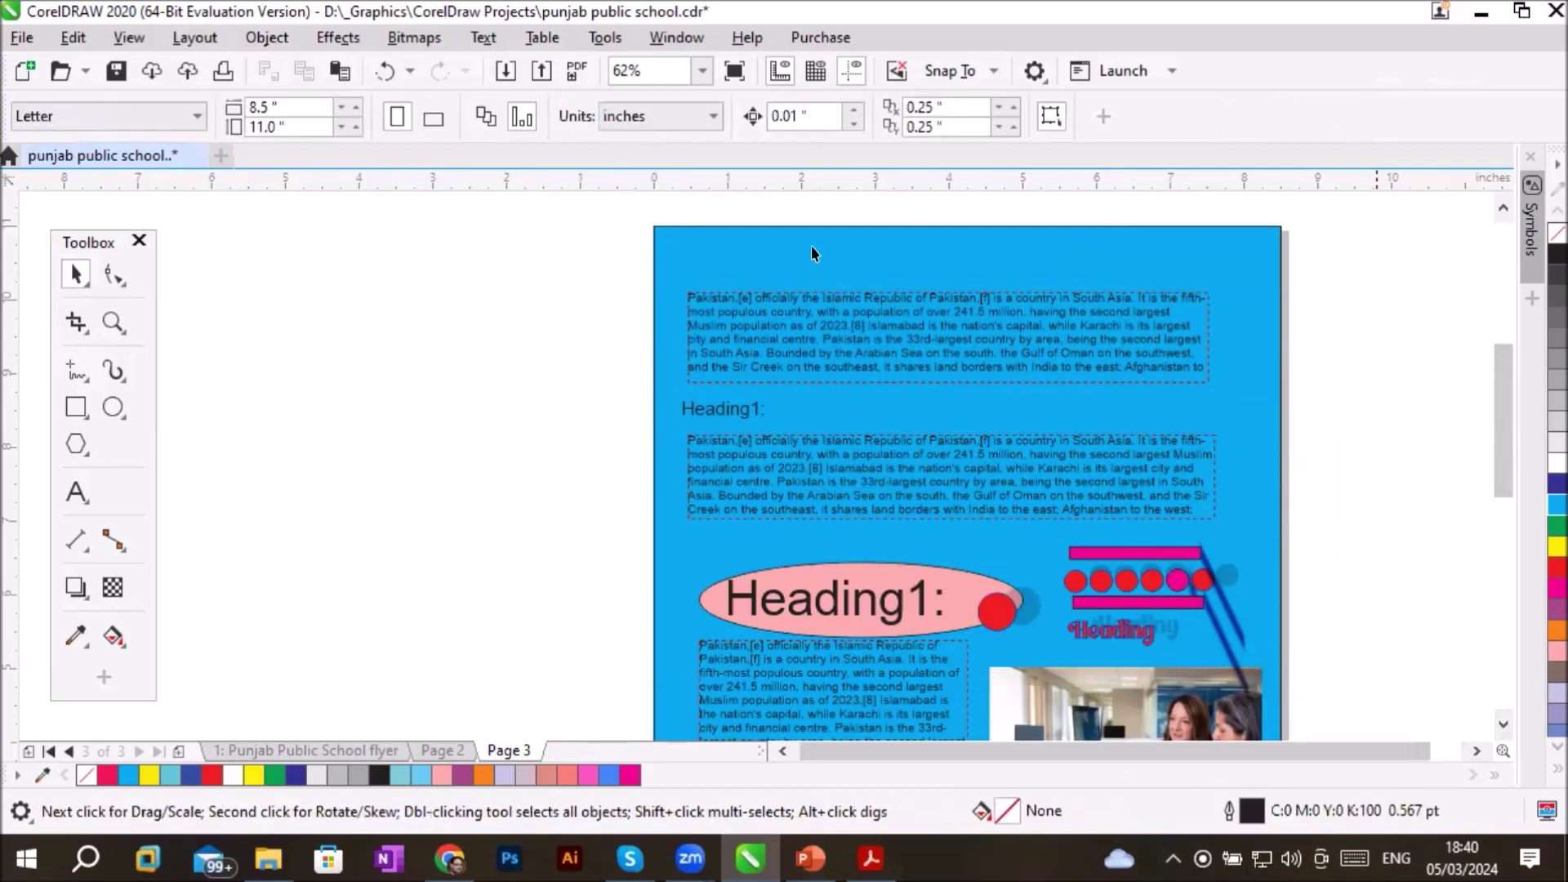
# Start exporting the current page for the web
pyautogui.click(21, 39)
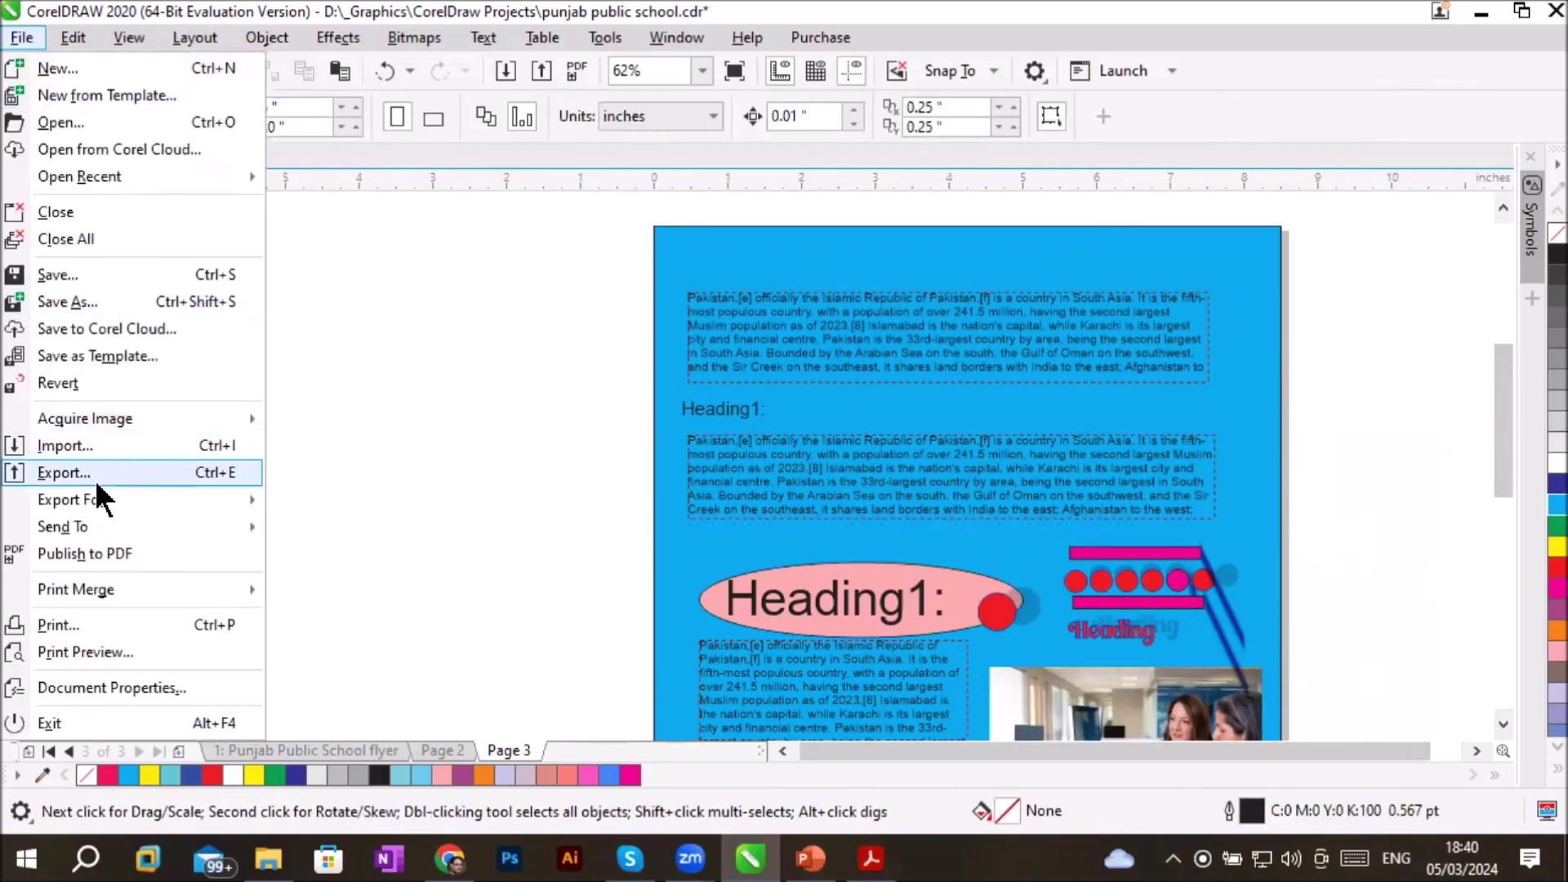
pyautogui.moveTo(93, 501)
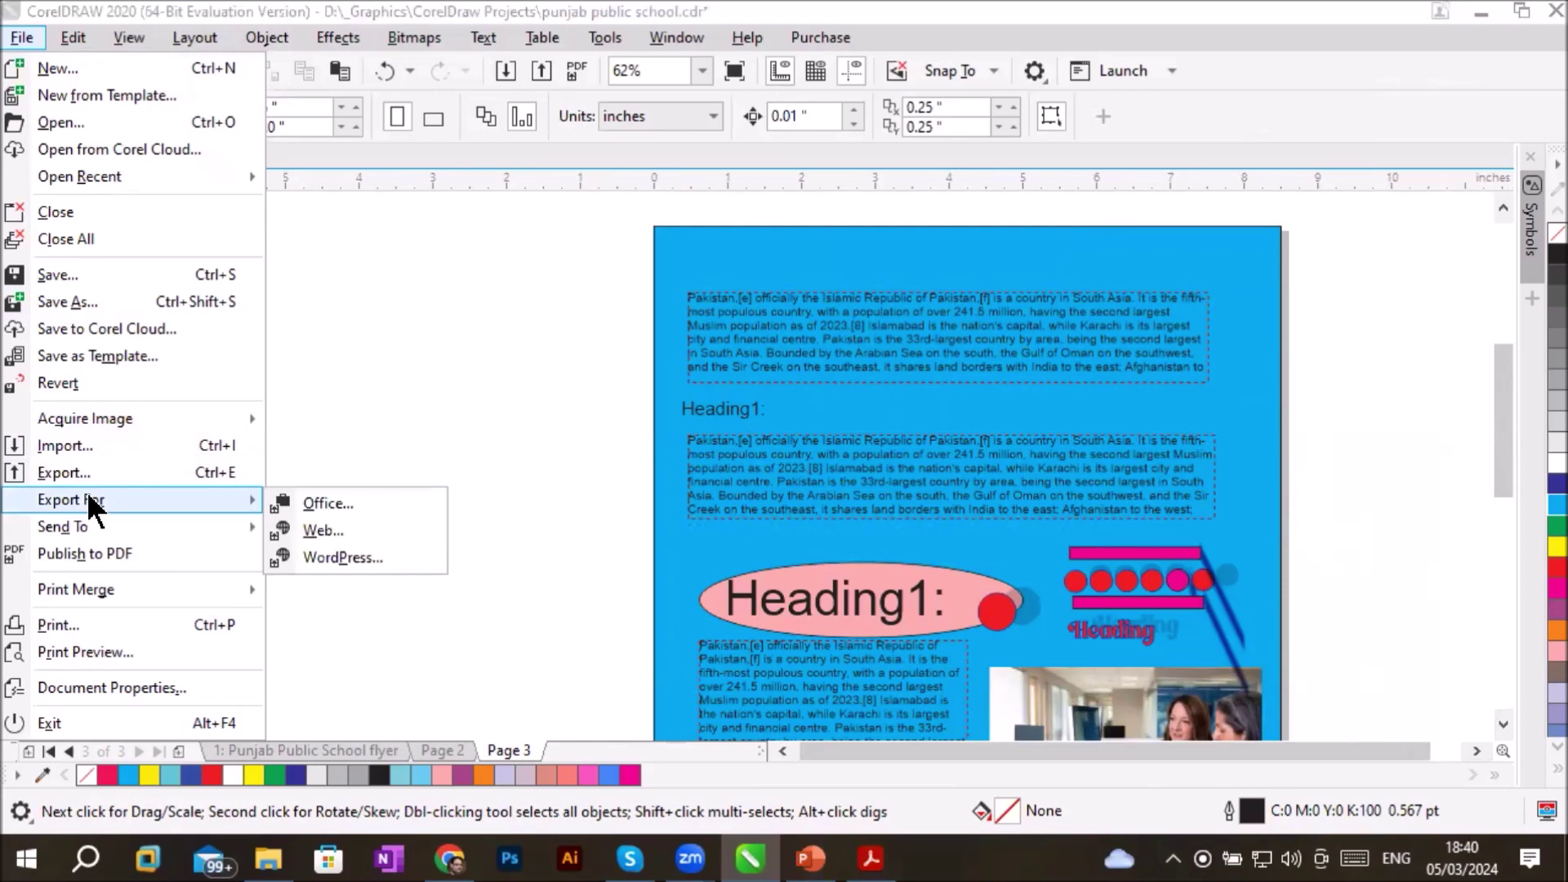
pyautogui.click(351, 527)
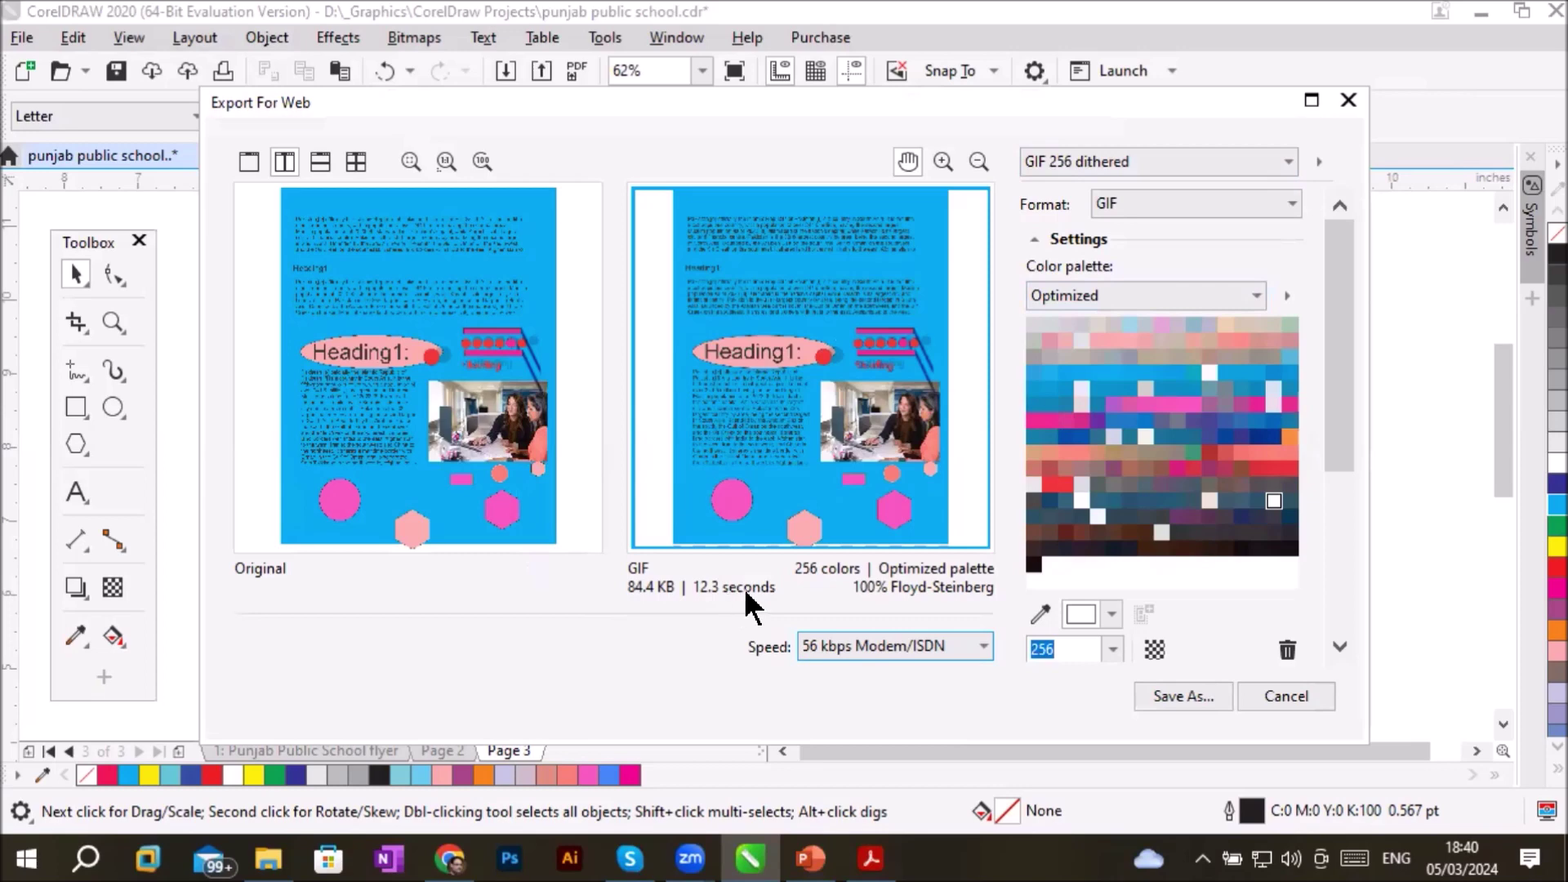
# Compare the GIF's estimated download time at 6 Mbps T3 with the time at 56 kbps Modem/ISDN
pyautogui.click(830, 652)
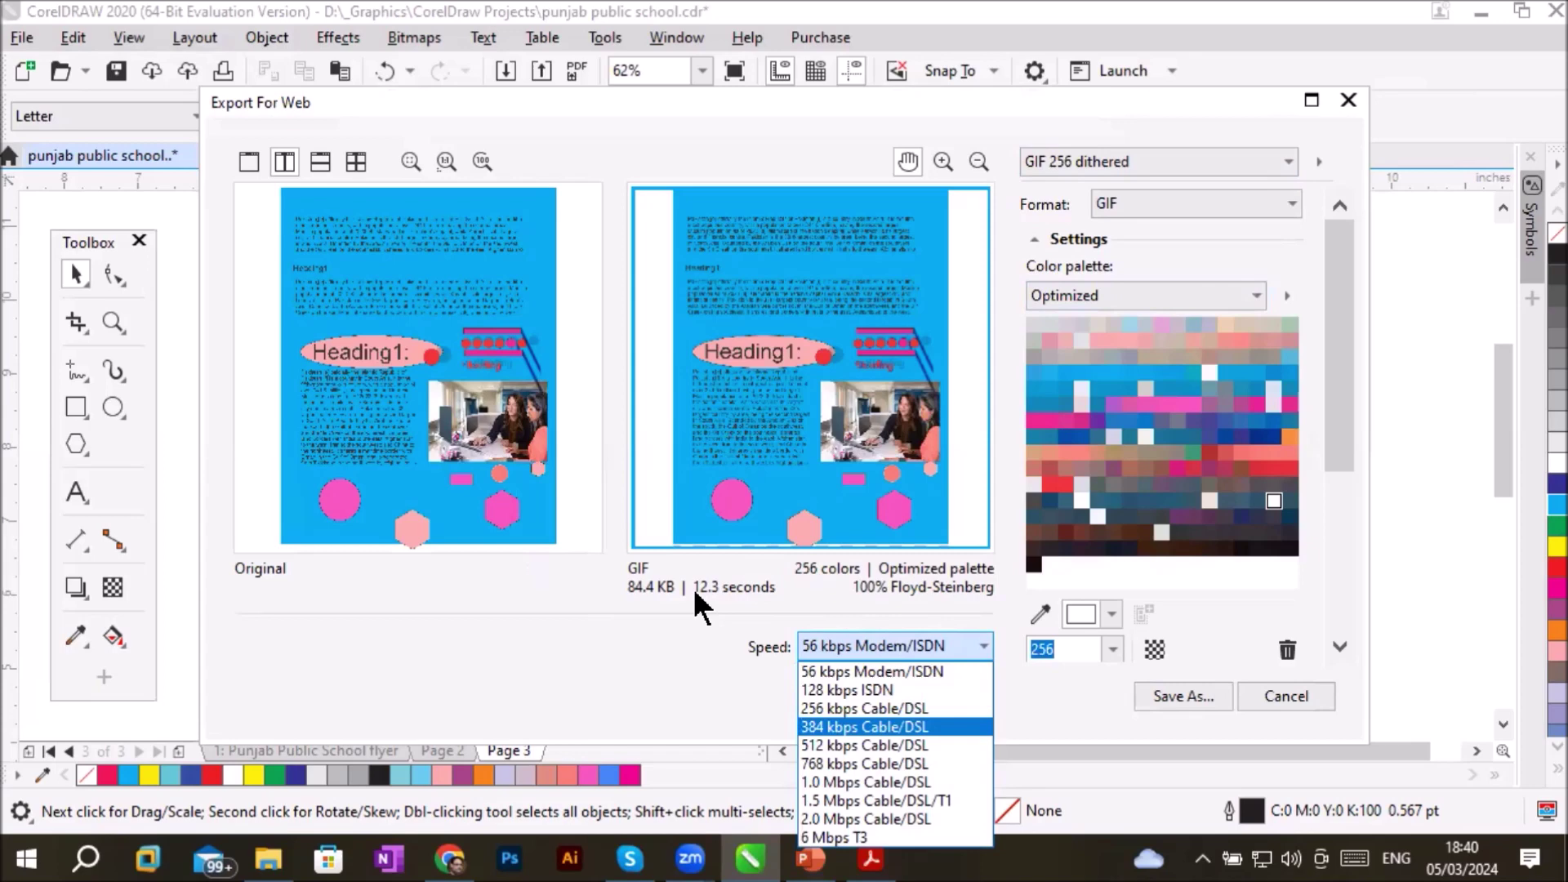
pyautogui.click(849, 838)
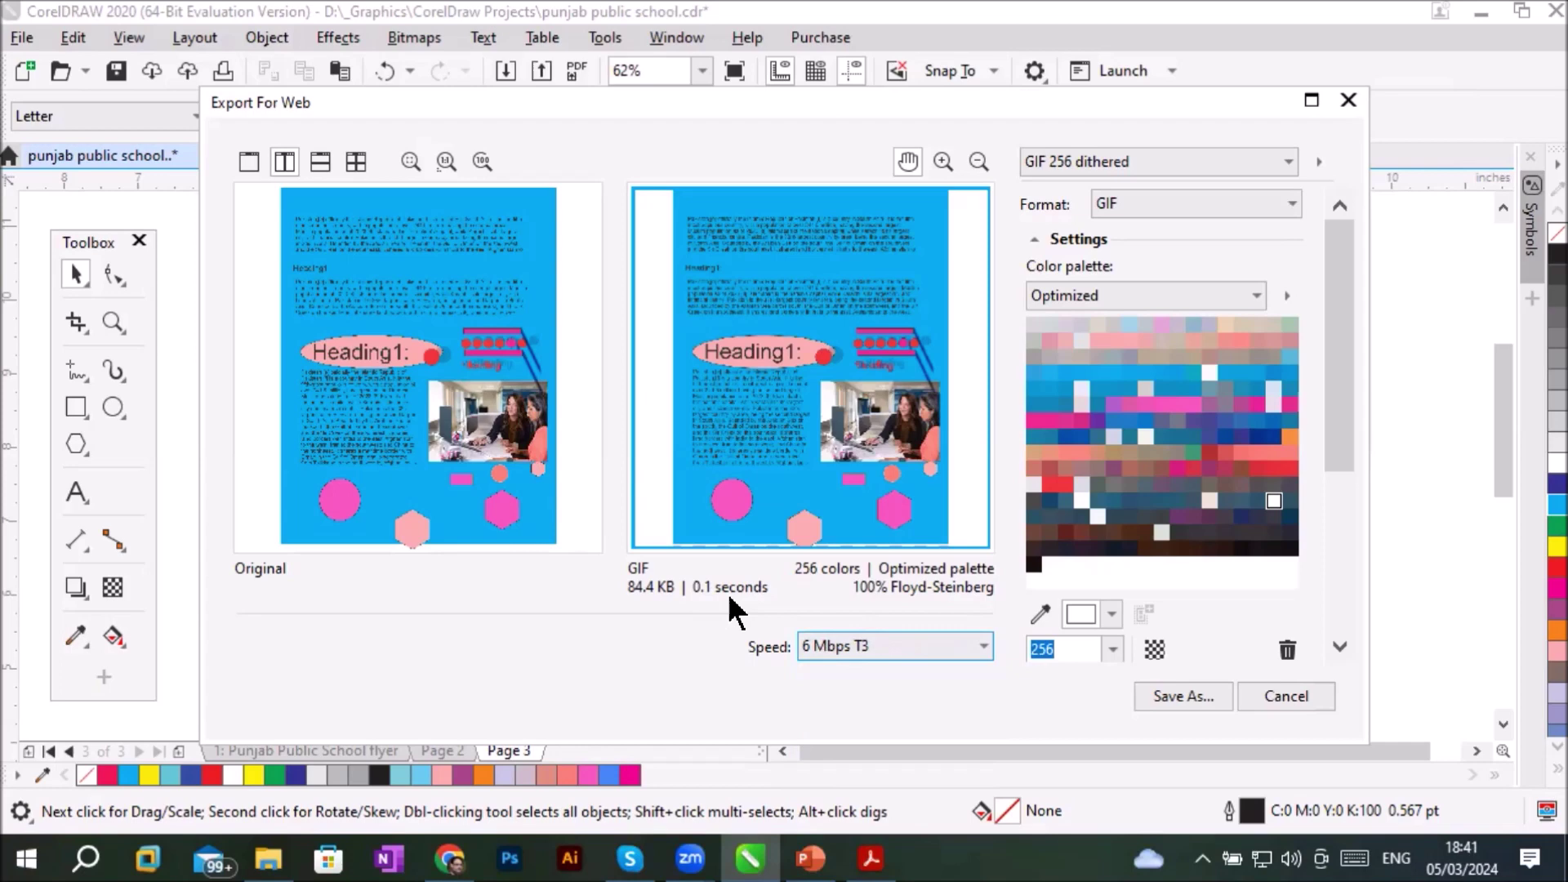
pyautogui.click(976, 647)
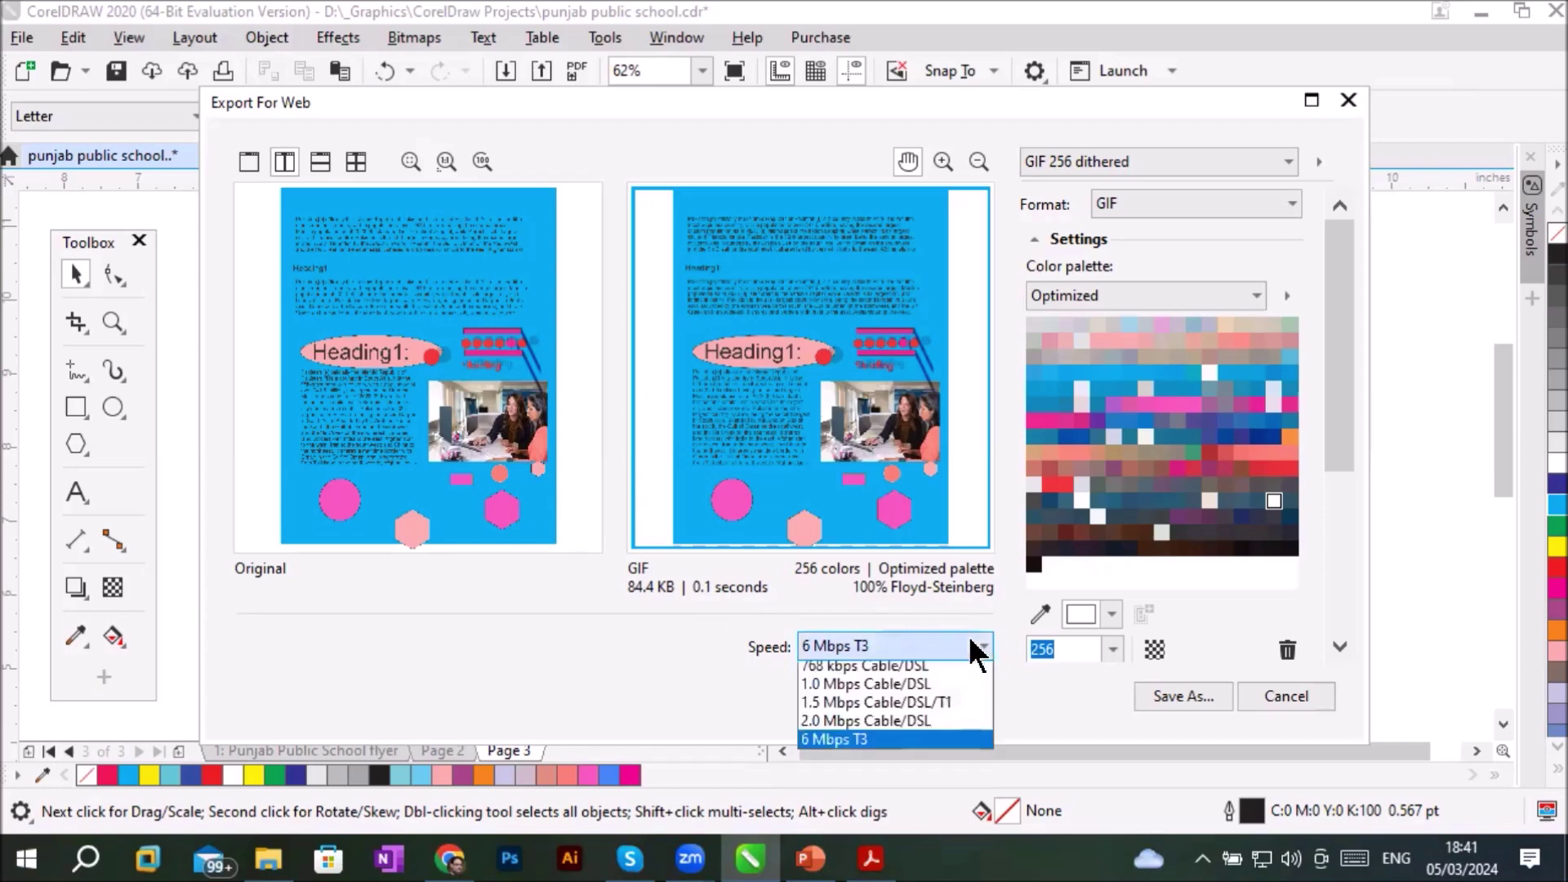
pyautogui.click(957, 672)
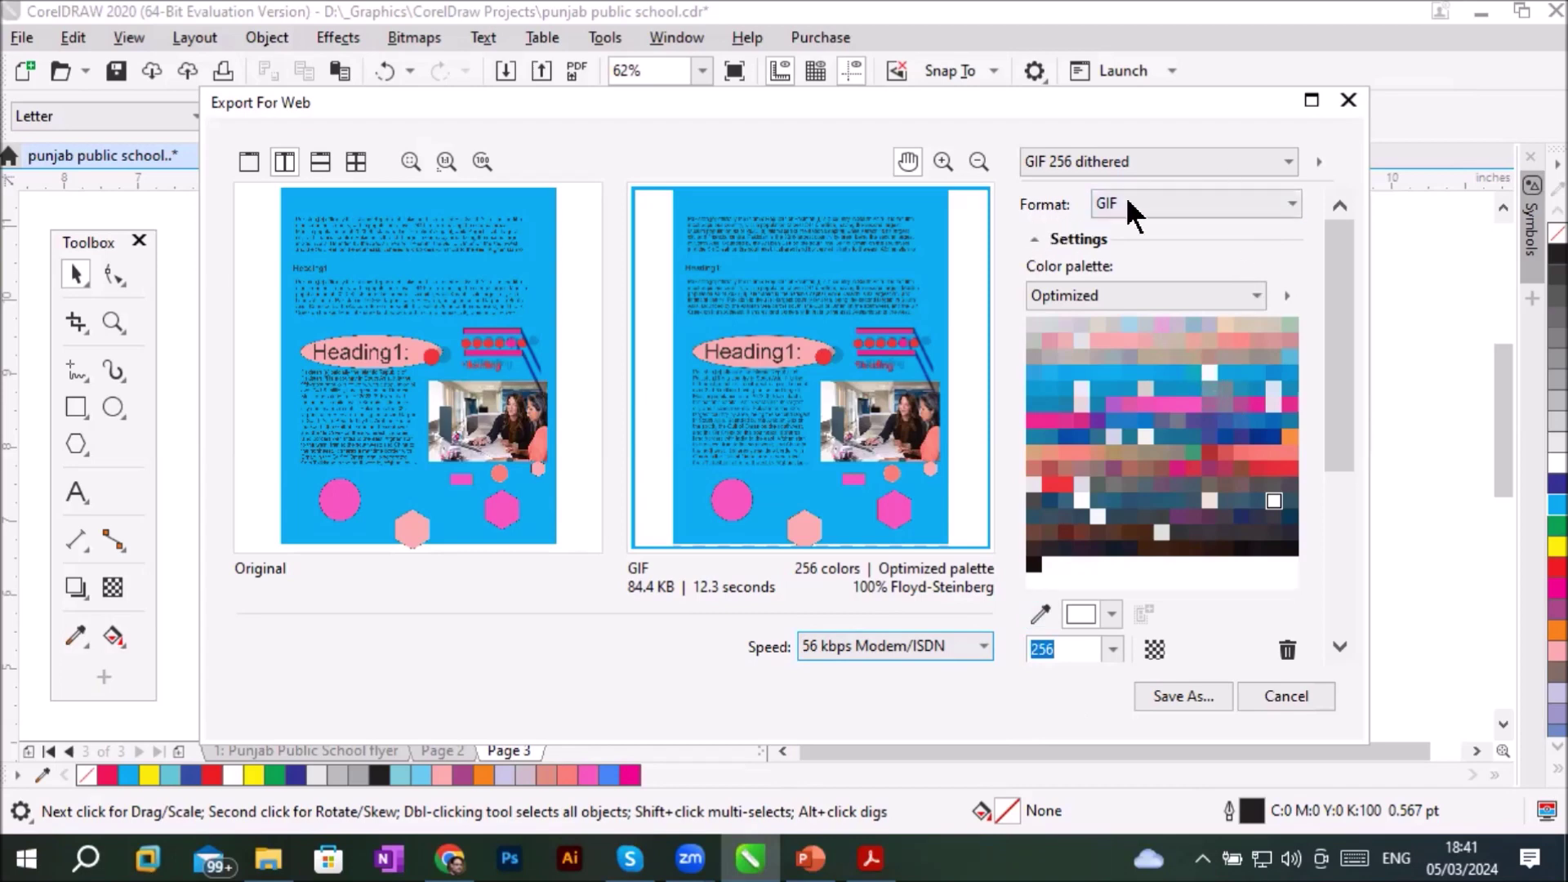
# Set the web export format to JPEG and preview the Highest quality before choosing Lowest
pyautogui.click(1287, 203)
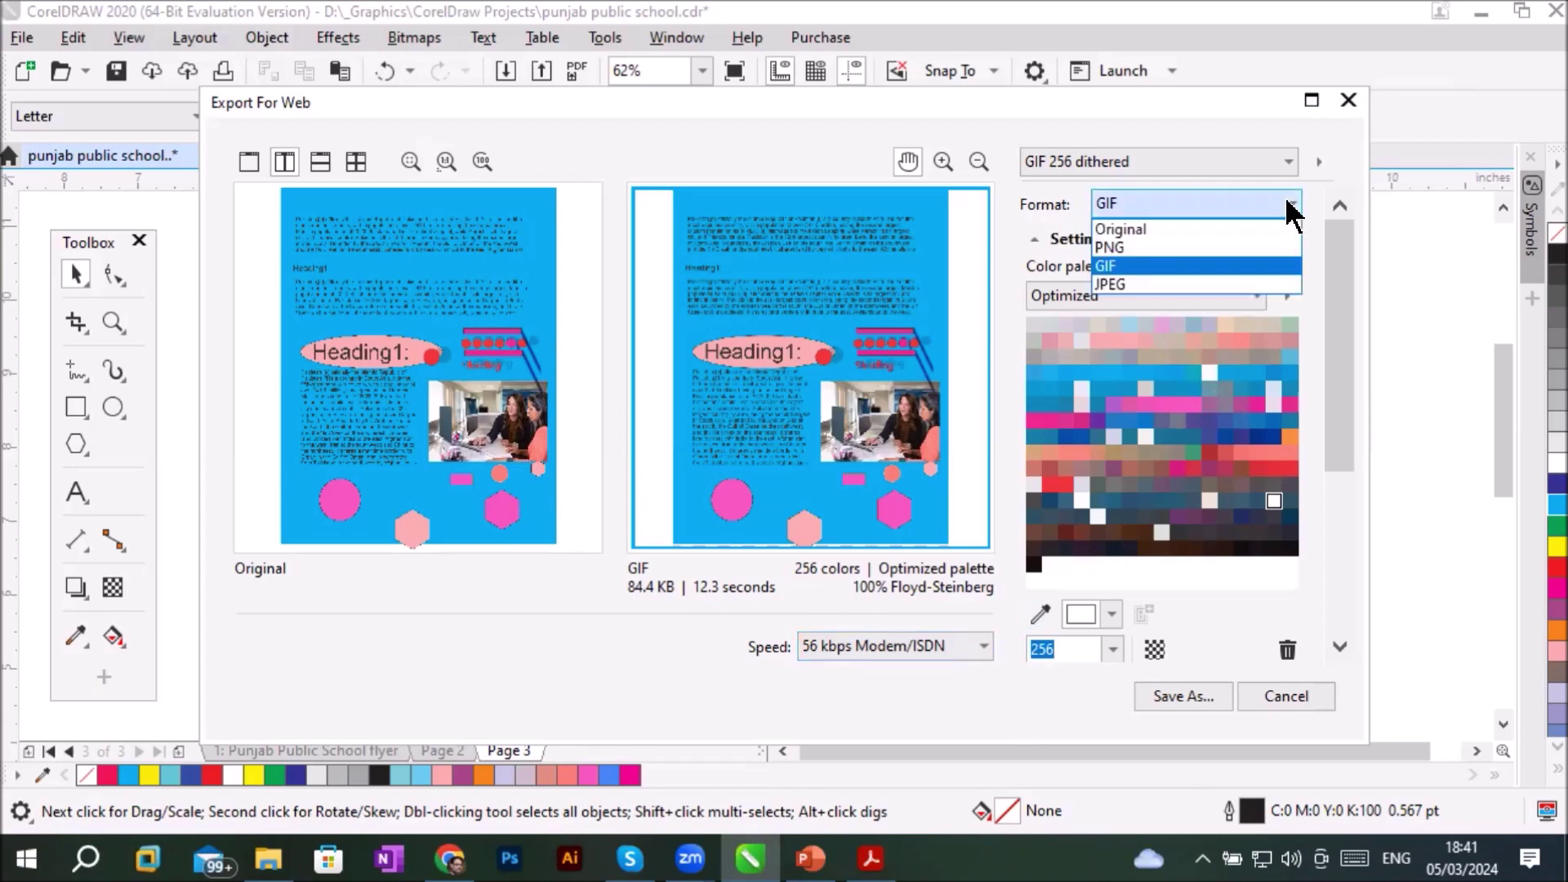
pyautogui.click(1158, 283)
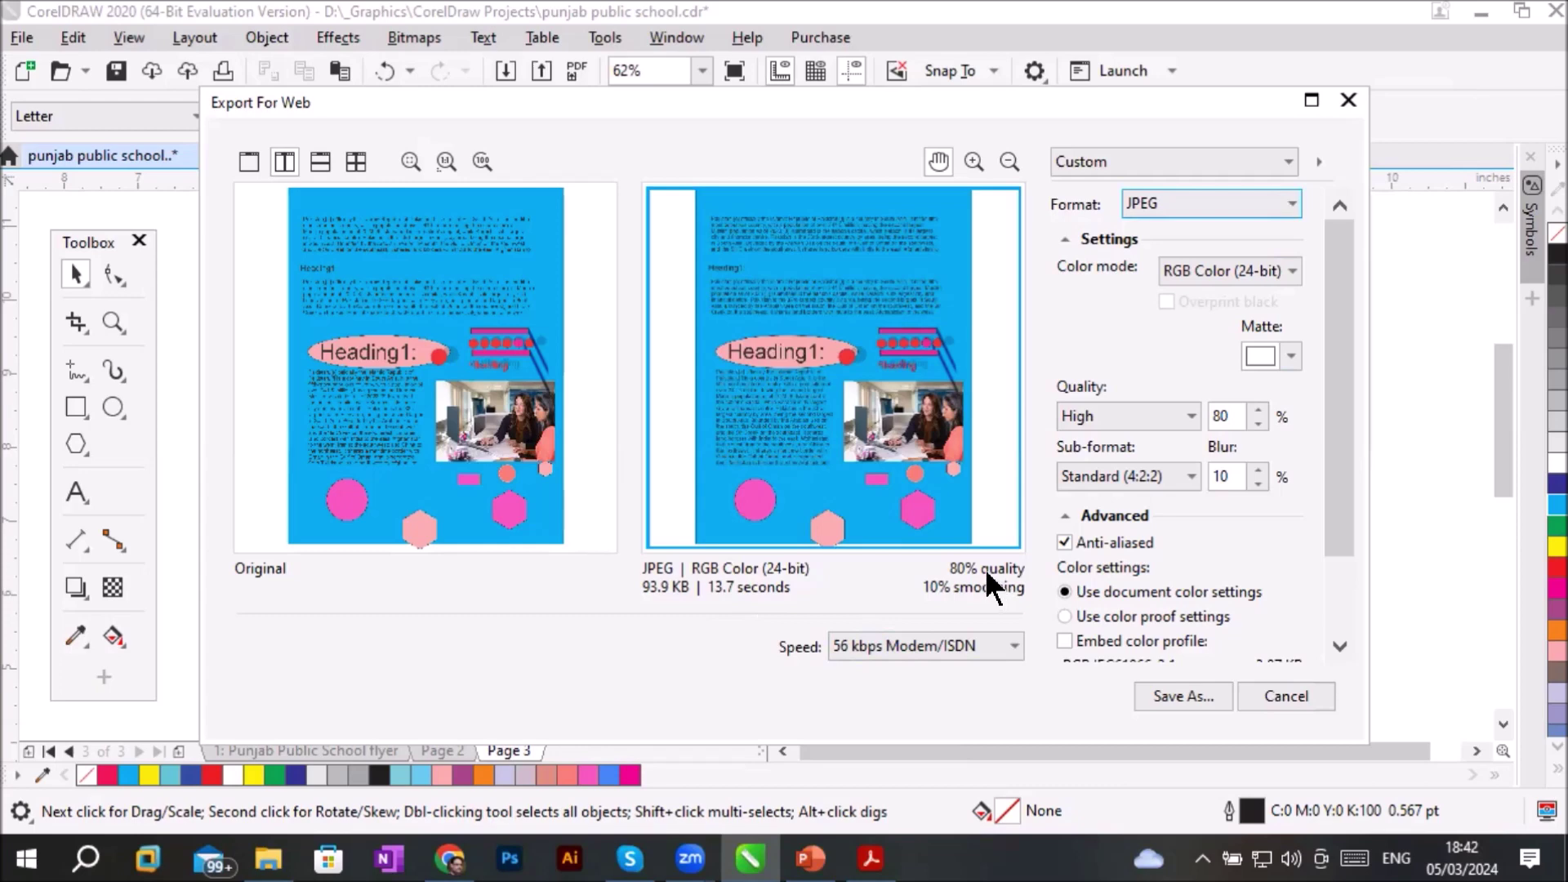
pyautogui.click(1188, 418)
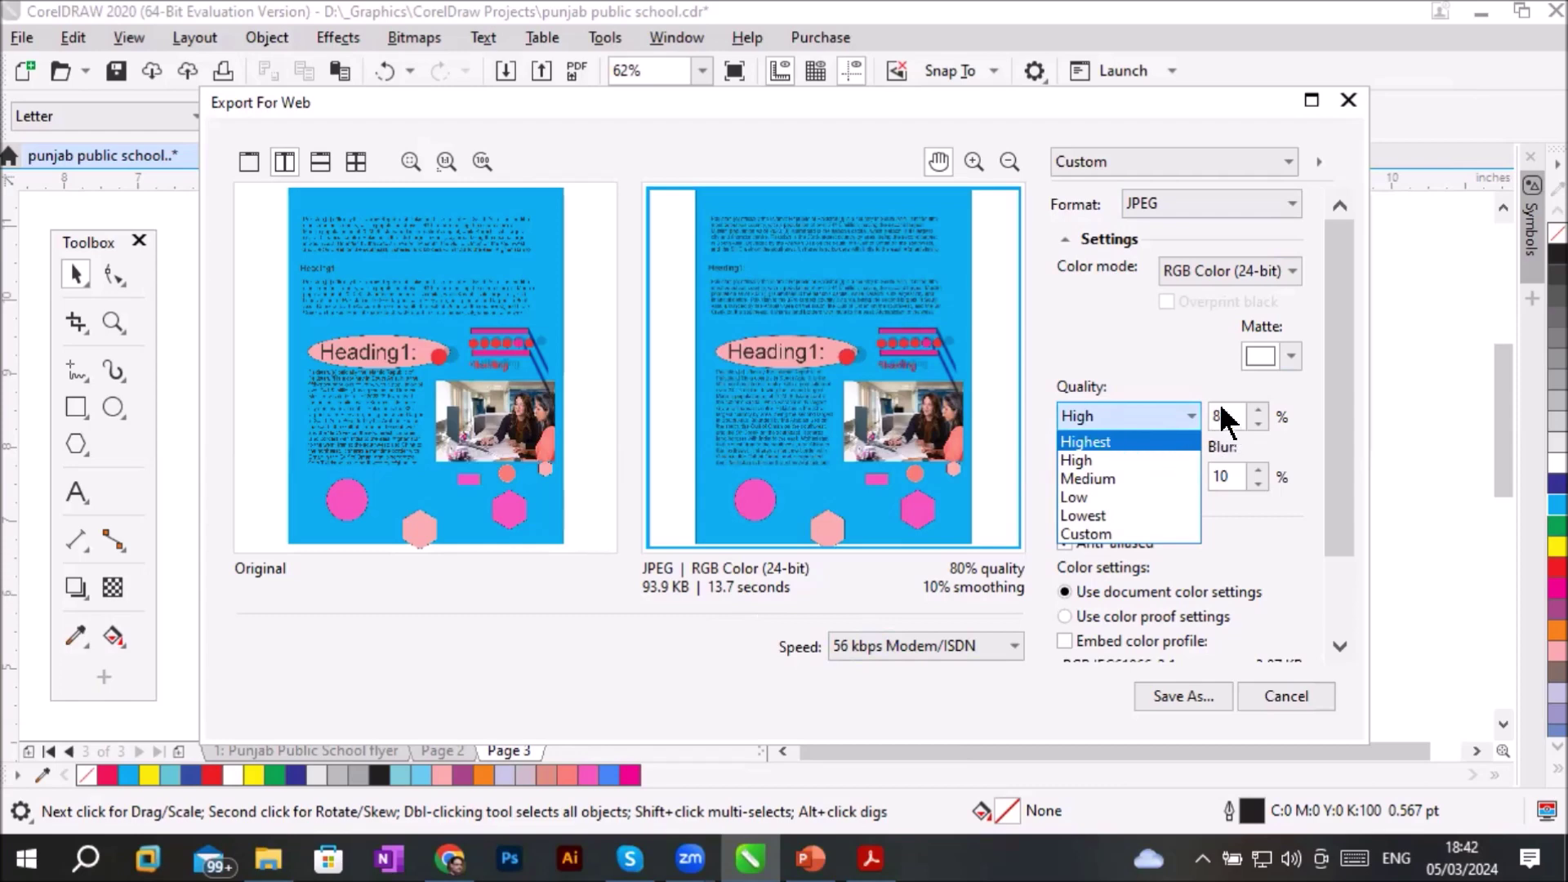
pyautogui.click(1087, 441)
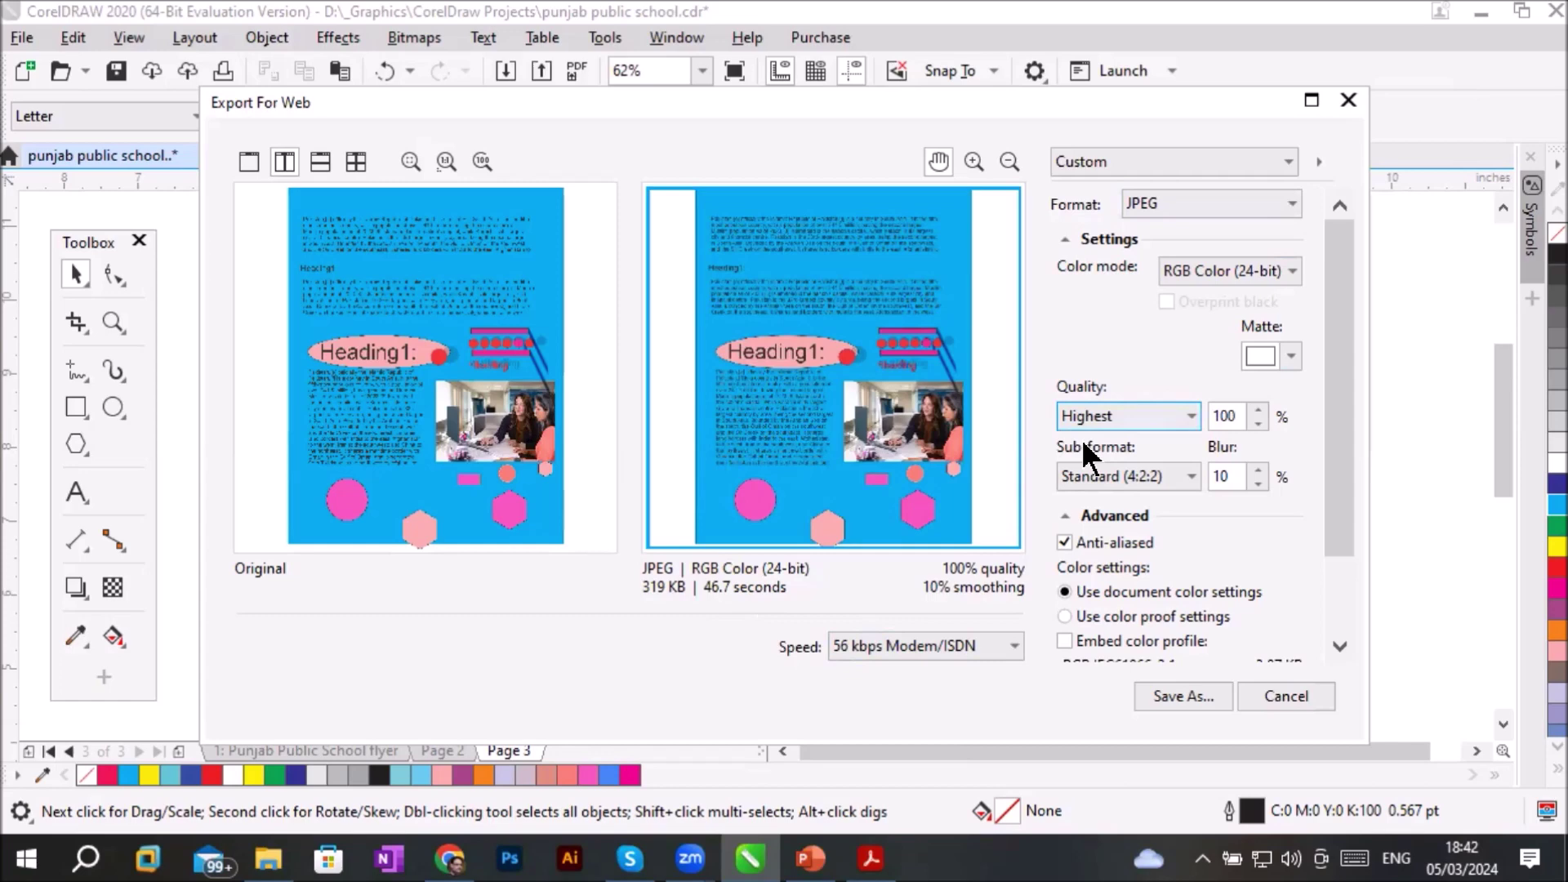
pyautogui.click(1191, 417)
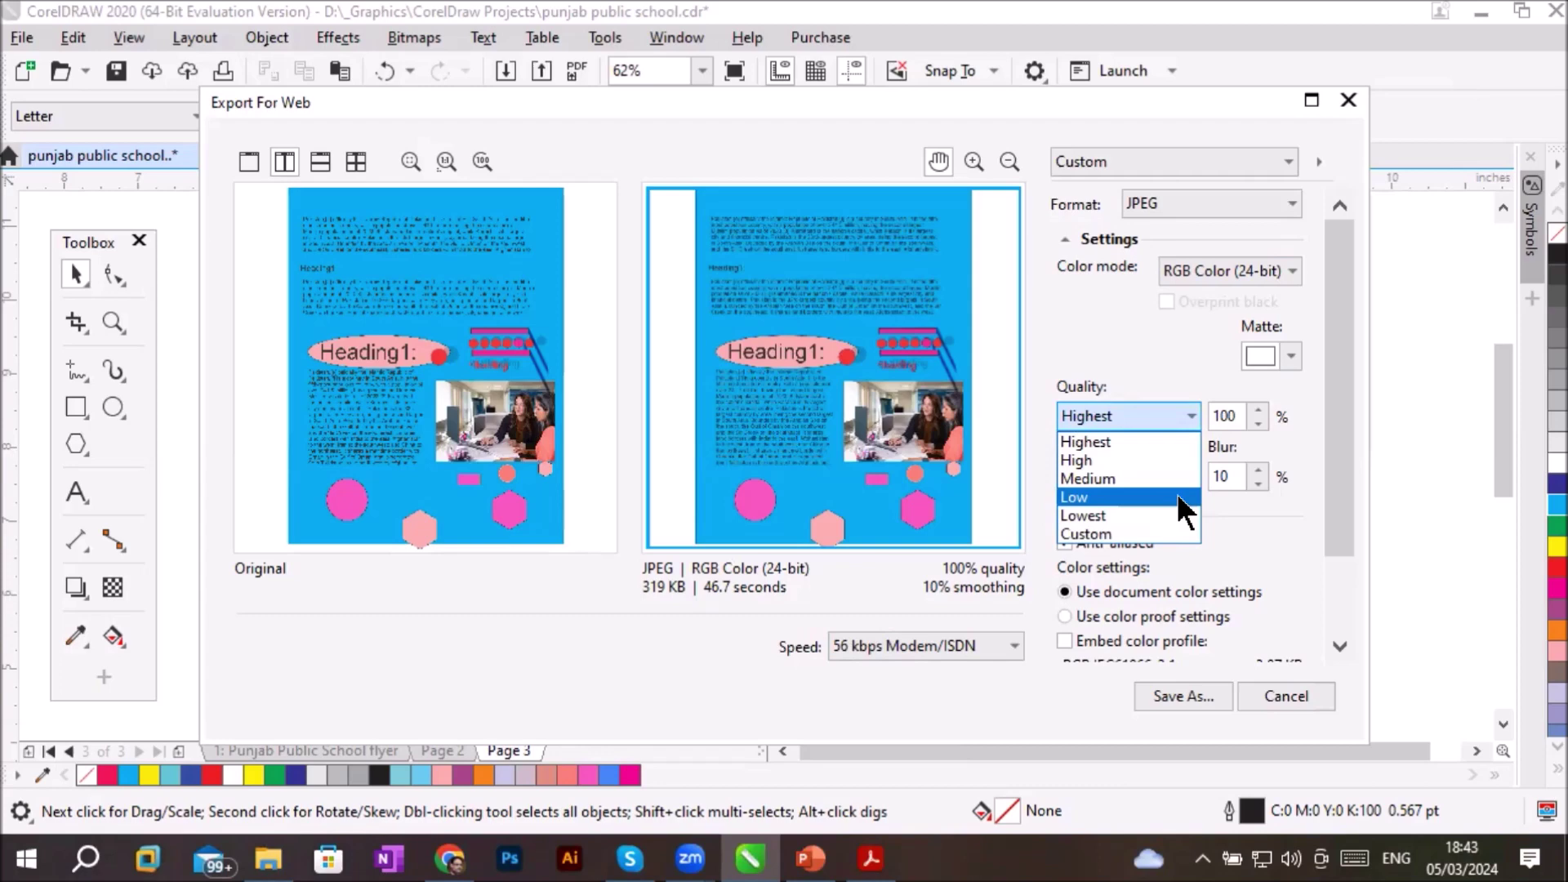
pyautogui.click(1142, 516)
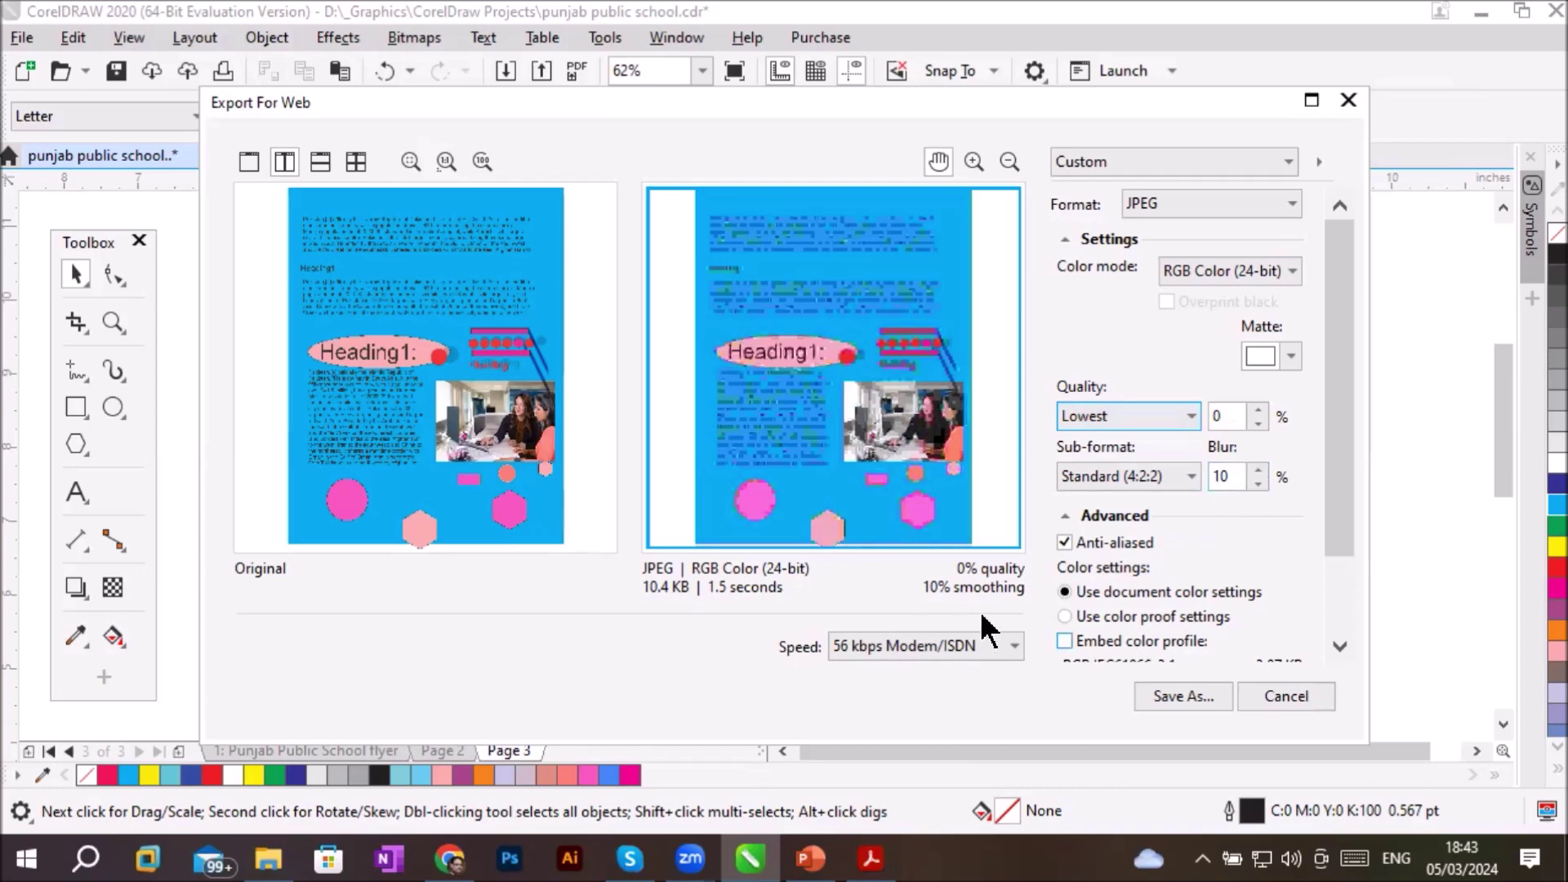
# Compare the Lowest-quality JPEG's estimated download time at 6 Mbps T3 and 56 kbps Modem/ISDN
pyautogui.click(1014, 646)
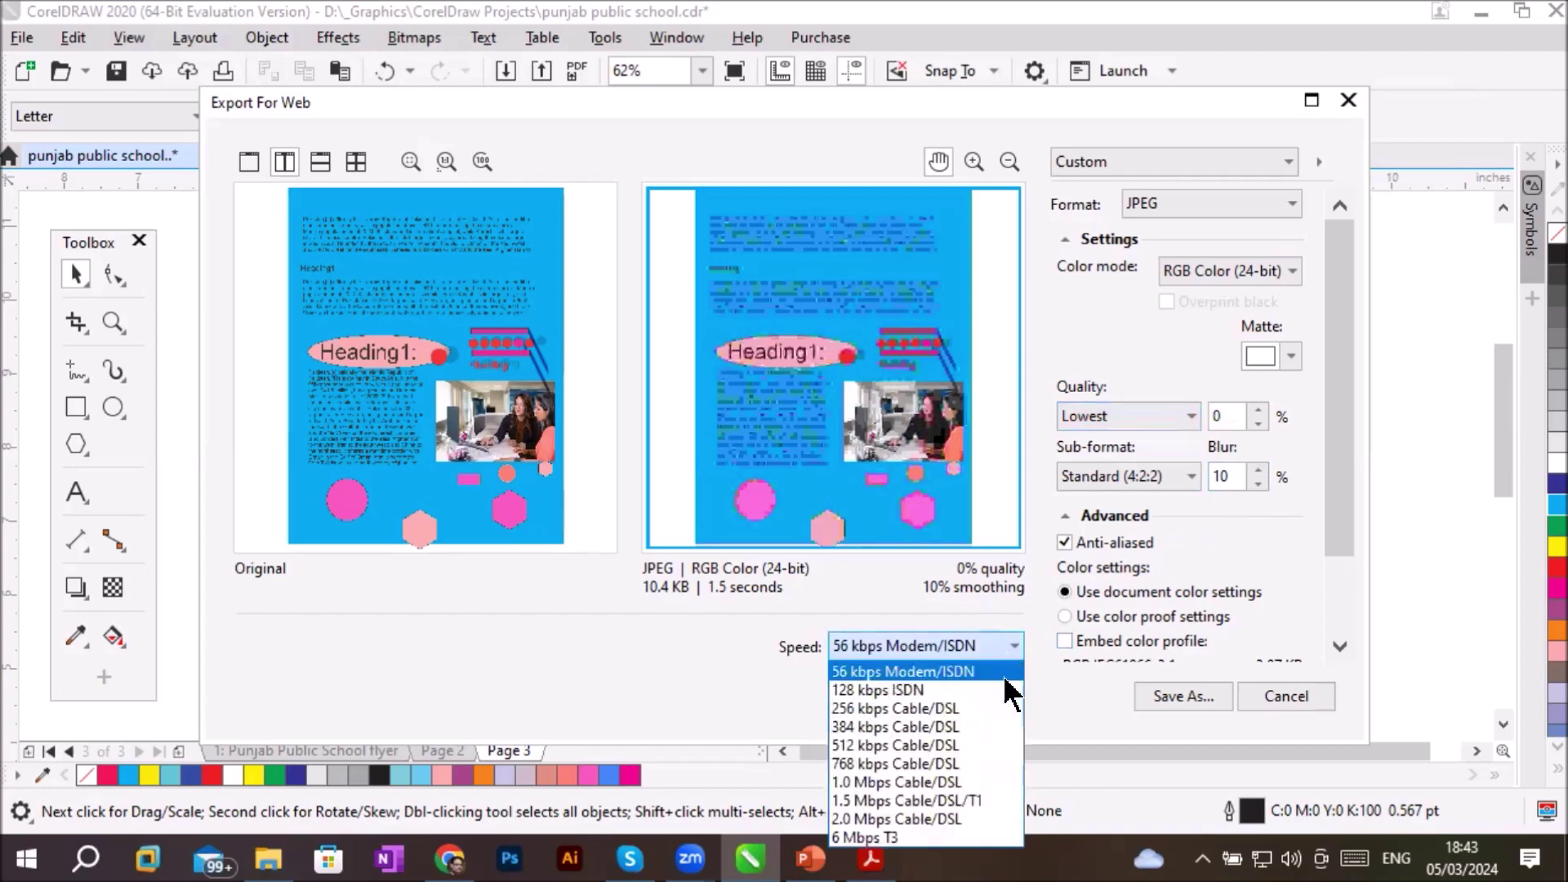
pyautogui.click(898, 838)
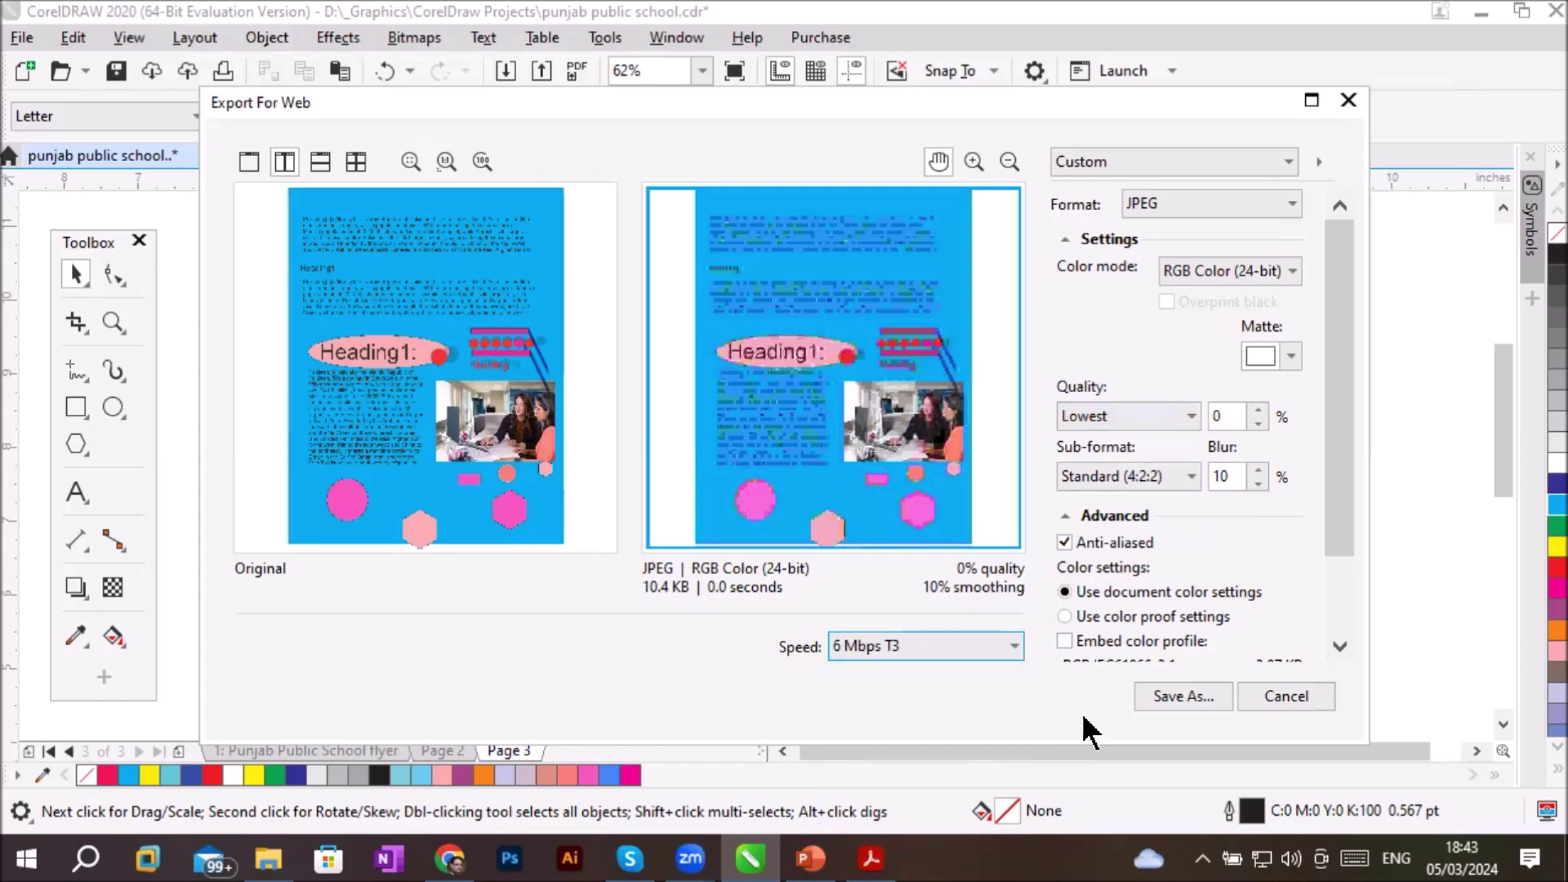
pyautogui.click(1014, 646)
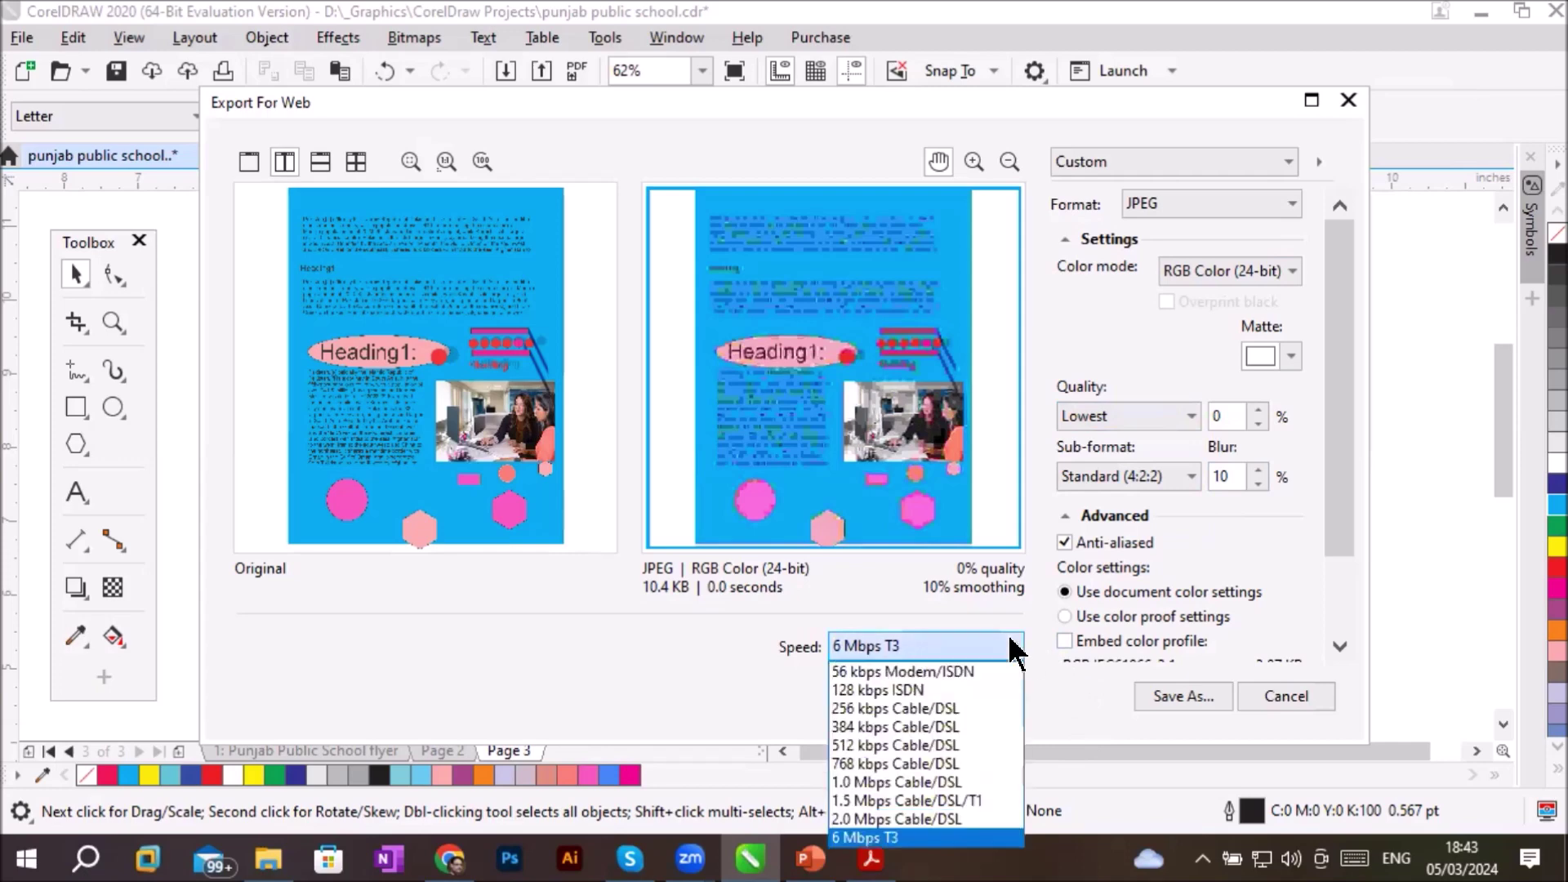
pyautogui.click(972, 671)
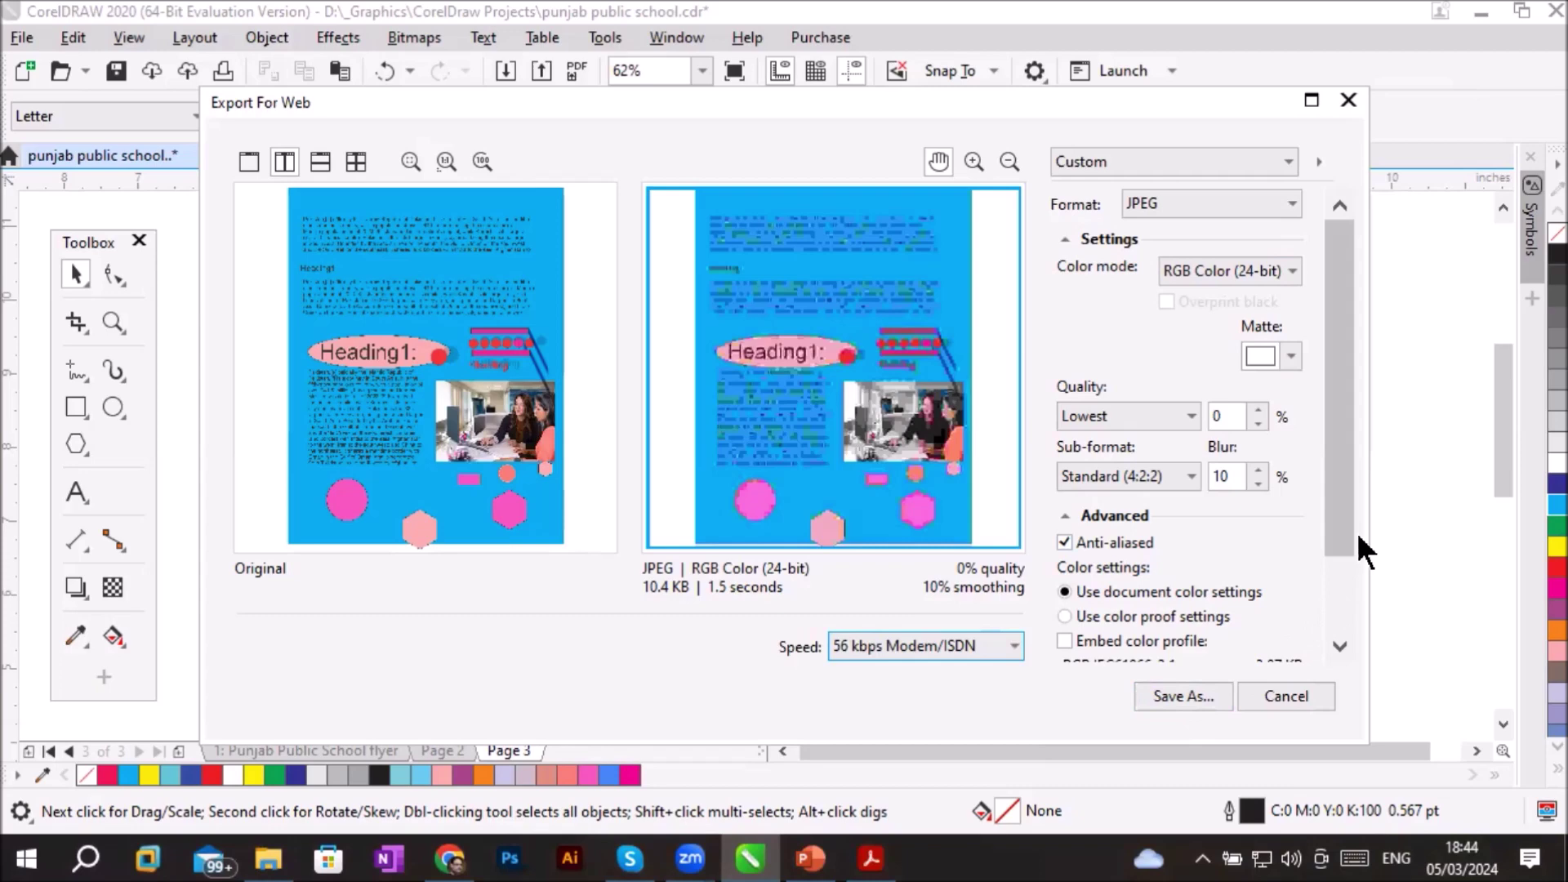
# Save the web export as punjab public school.jpg in the Desktop folder listed between LGS and My Client
pyautogui.moveTo(1341, 521); pyautogui.dragTo(1346, 666)
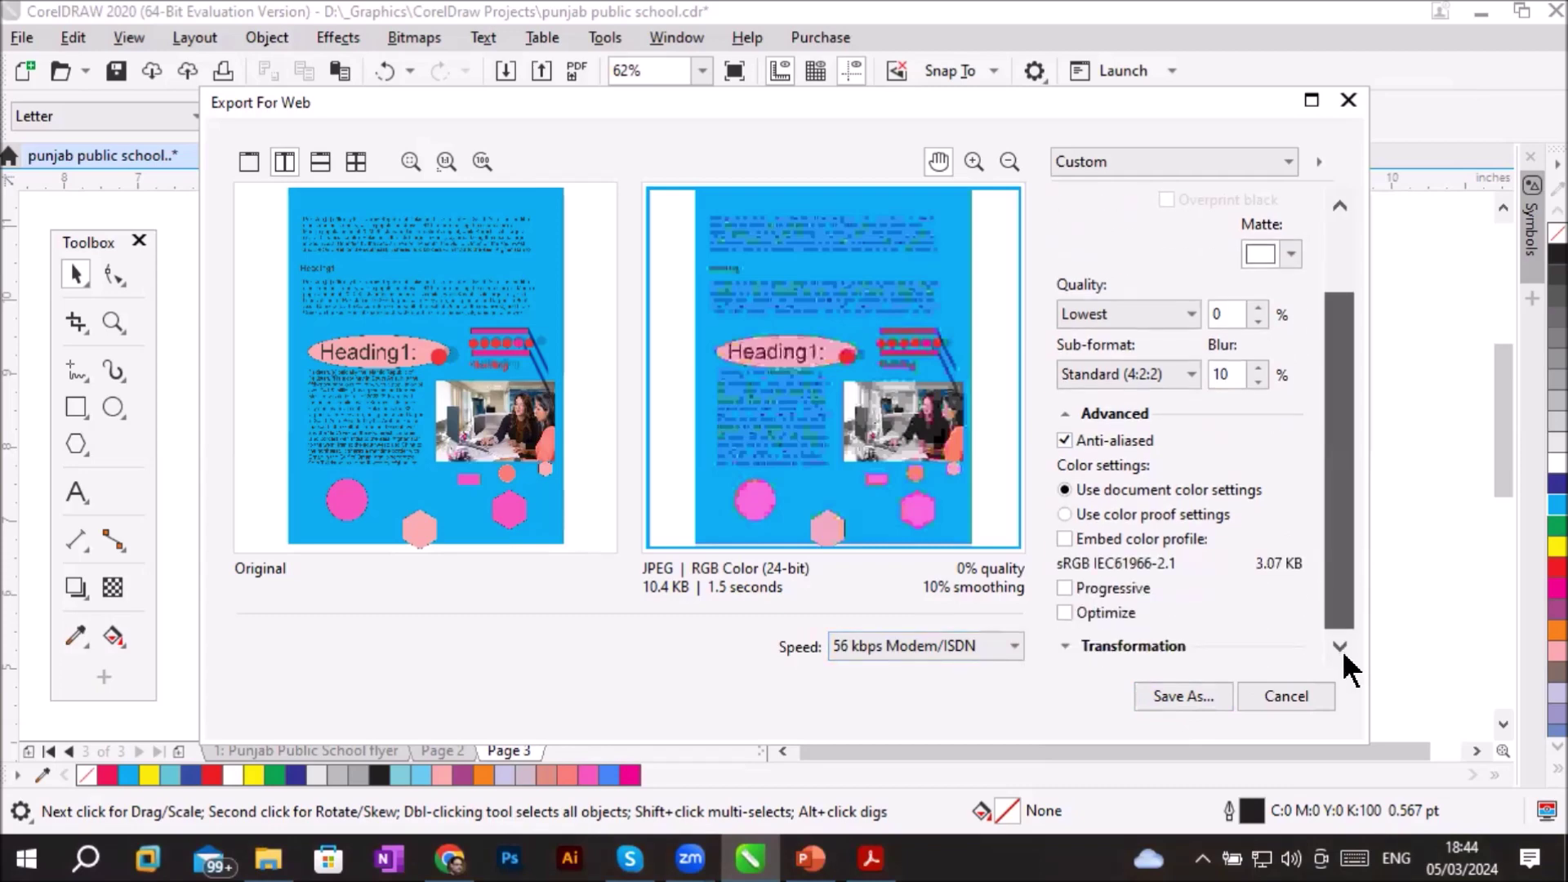
pyautogui.click(1184, 696)
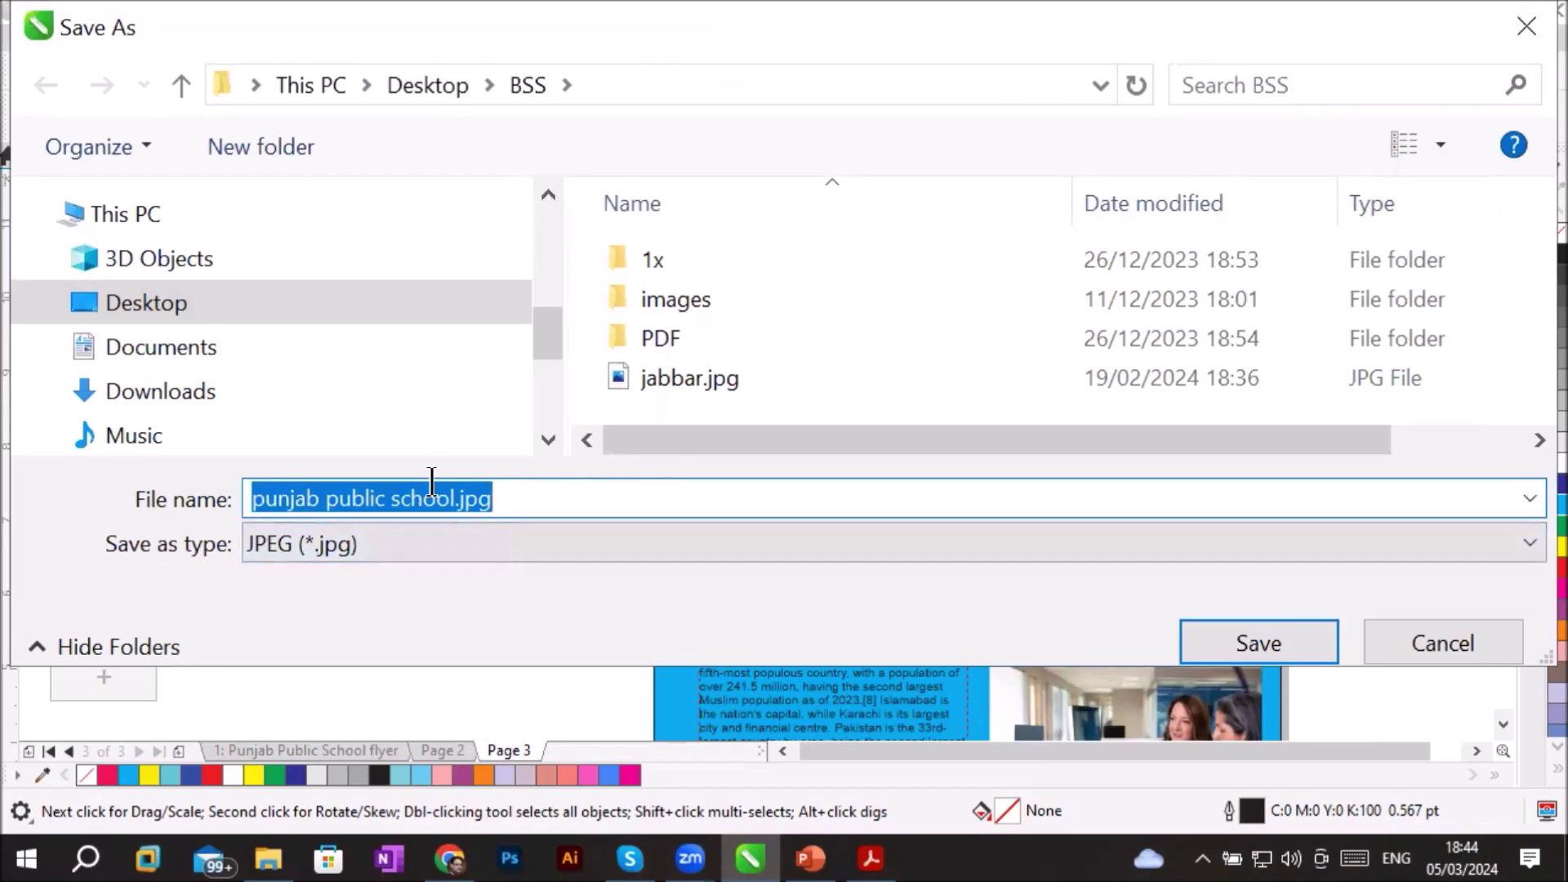
pyautogui.click(400, 69)
pyautogui.scroll(-1, 666, 379)
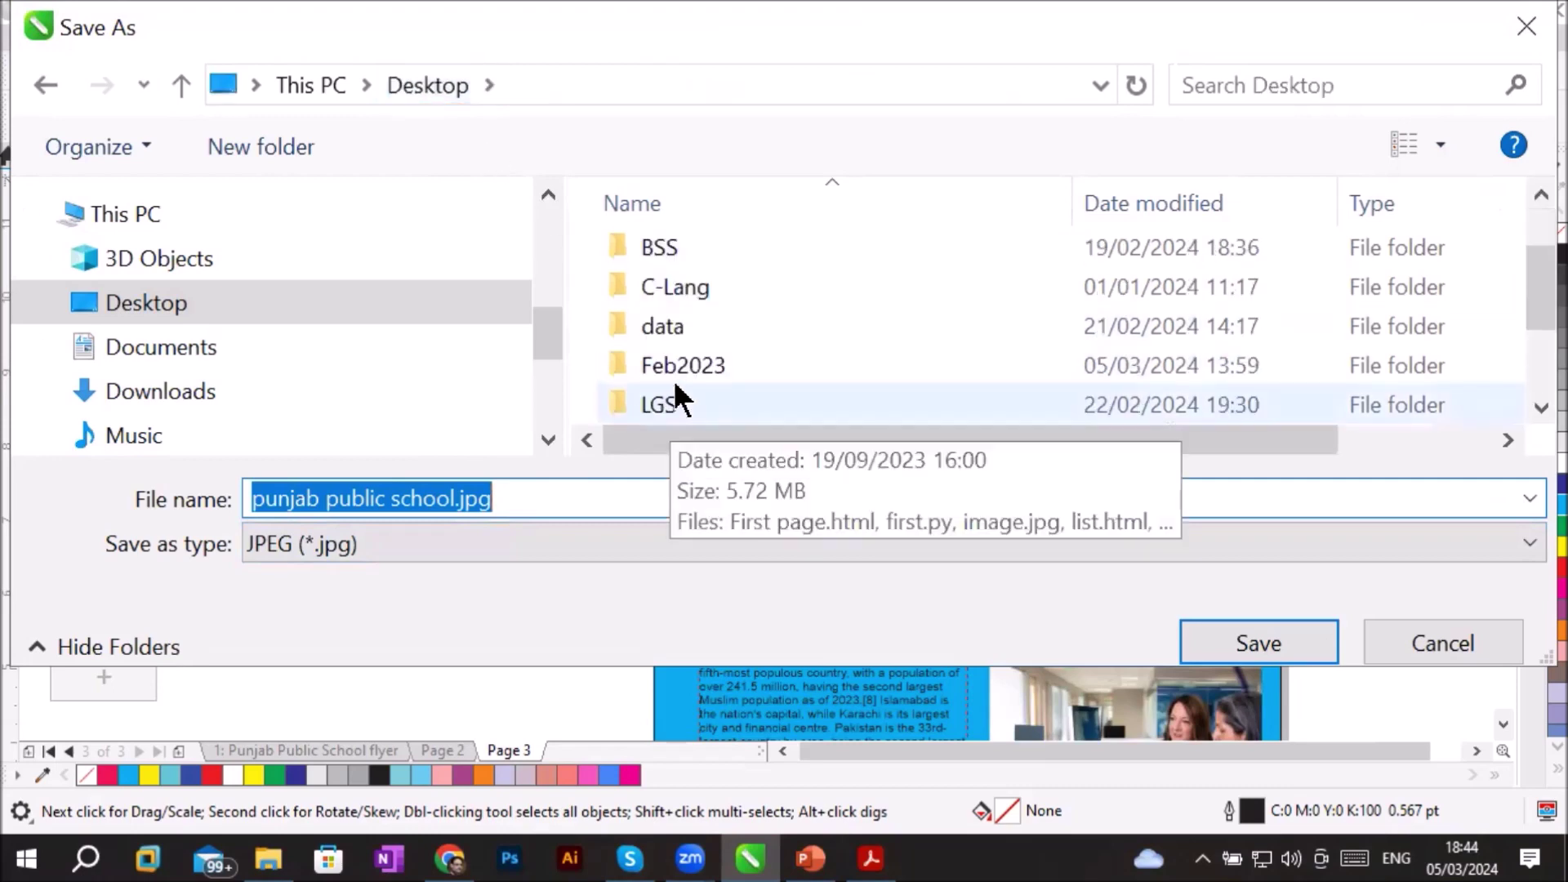
pyautogui.scroll(-1, 675, 403)
pyautogui.click(712, 329)
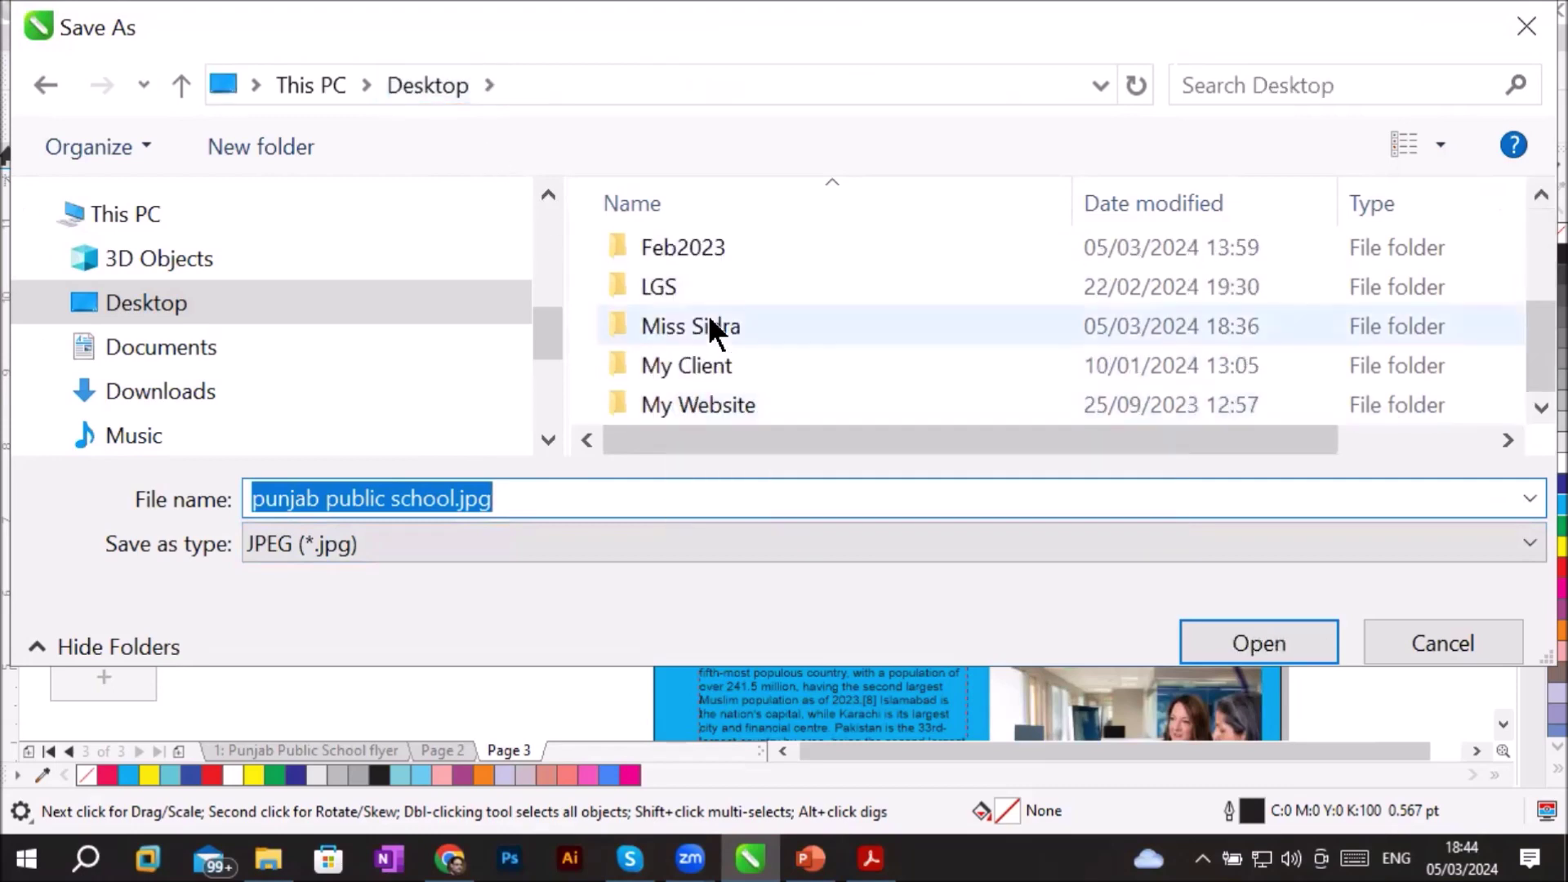
pyautogui.doubleClick(711, 331)
pyautogui.click(1242, 640)
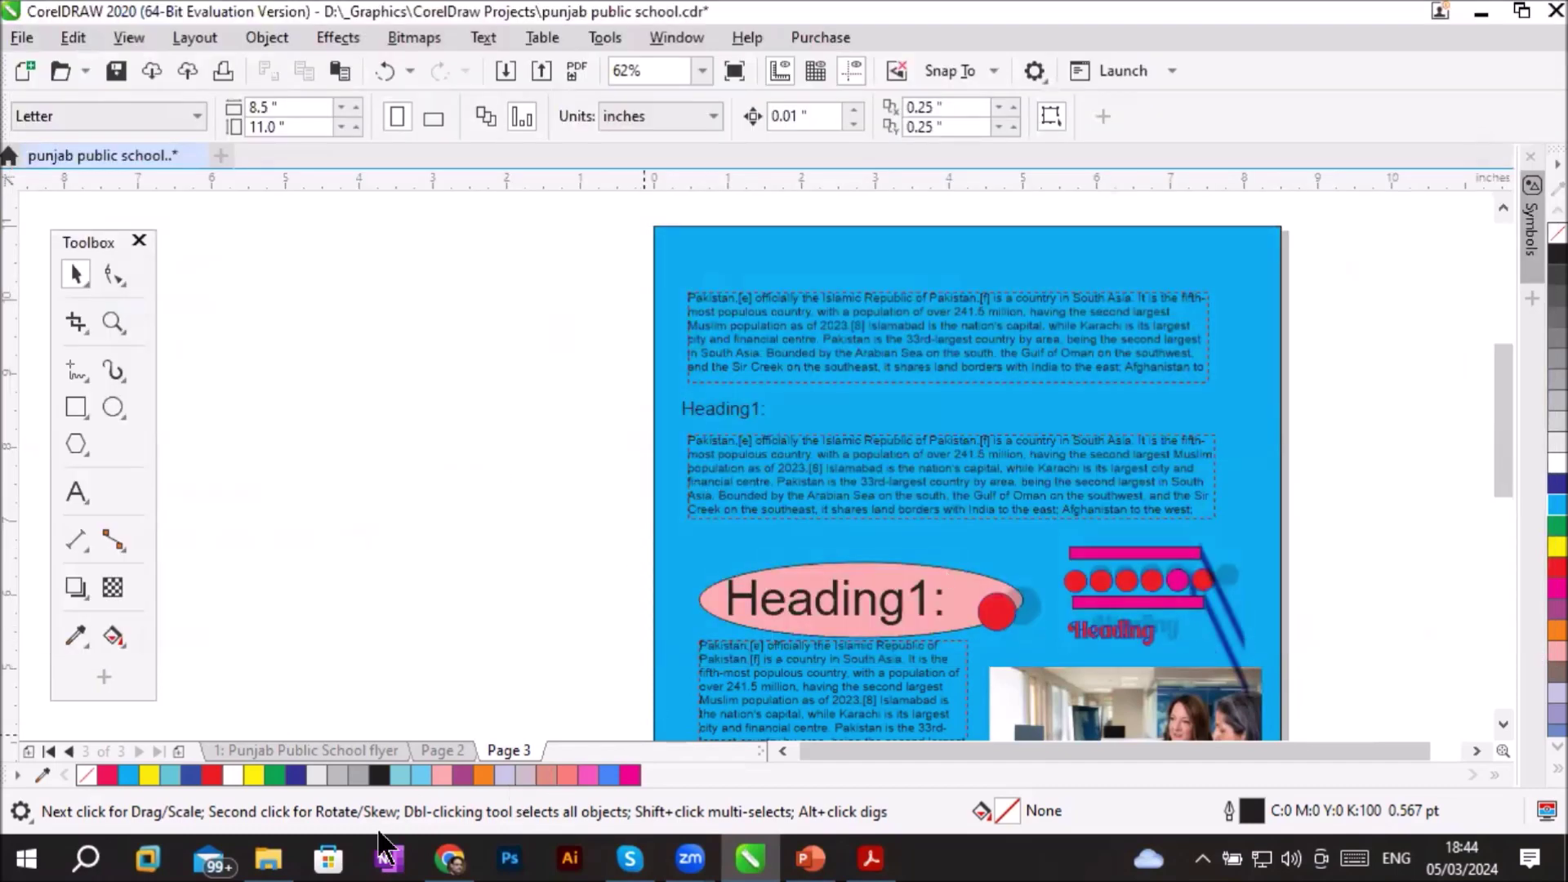
# Switch to File Explorer and open the exported punjab public school.jpg in Photo Gallery
pyautogui.click(268, 857)
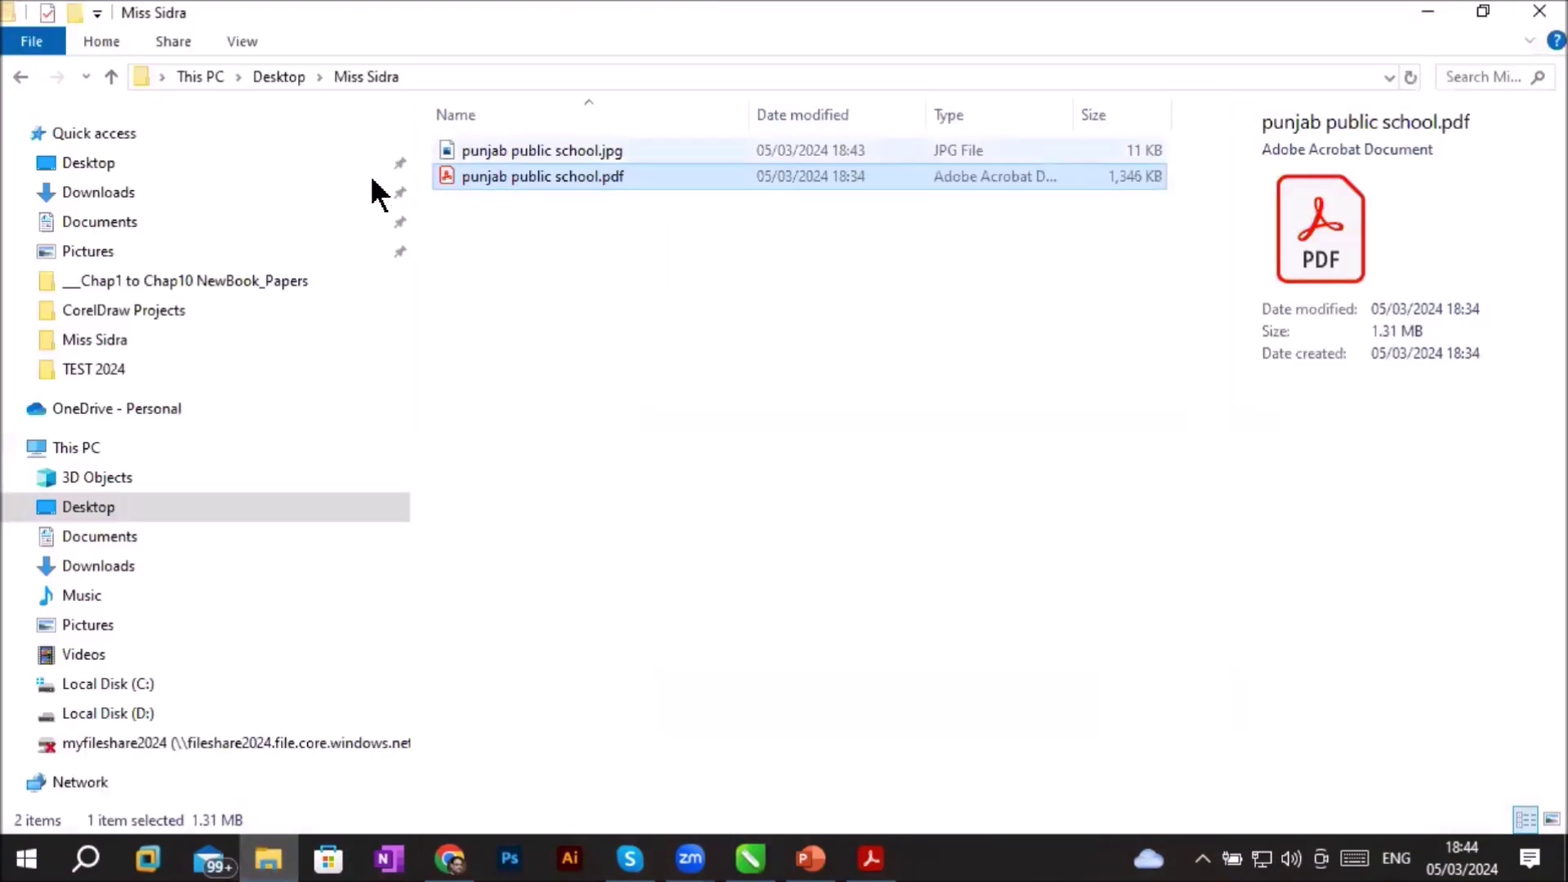
pyautogui.click(560, 152)
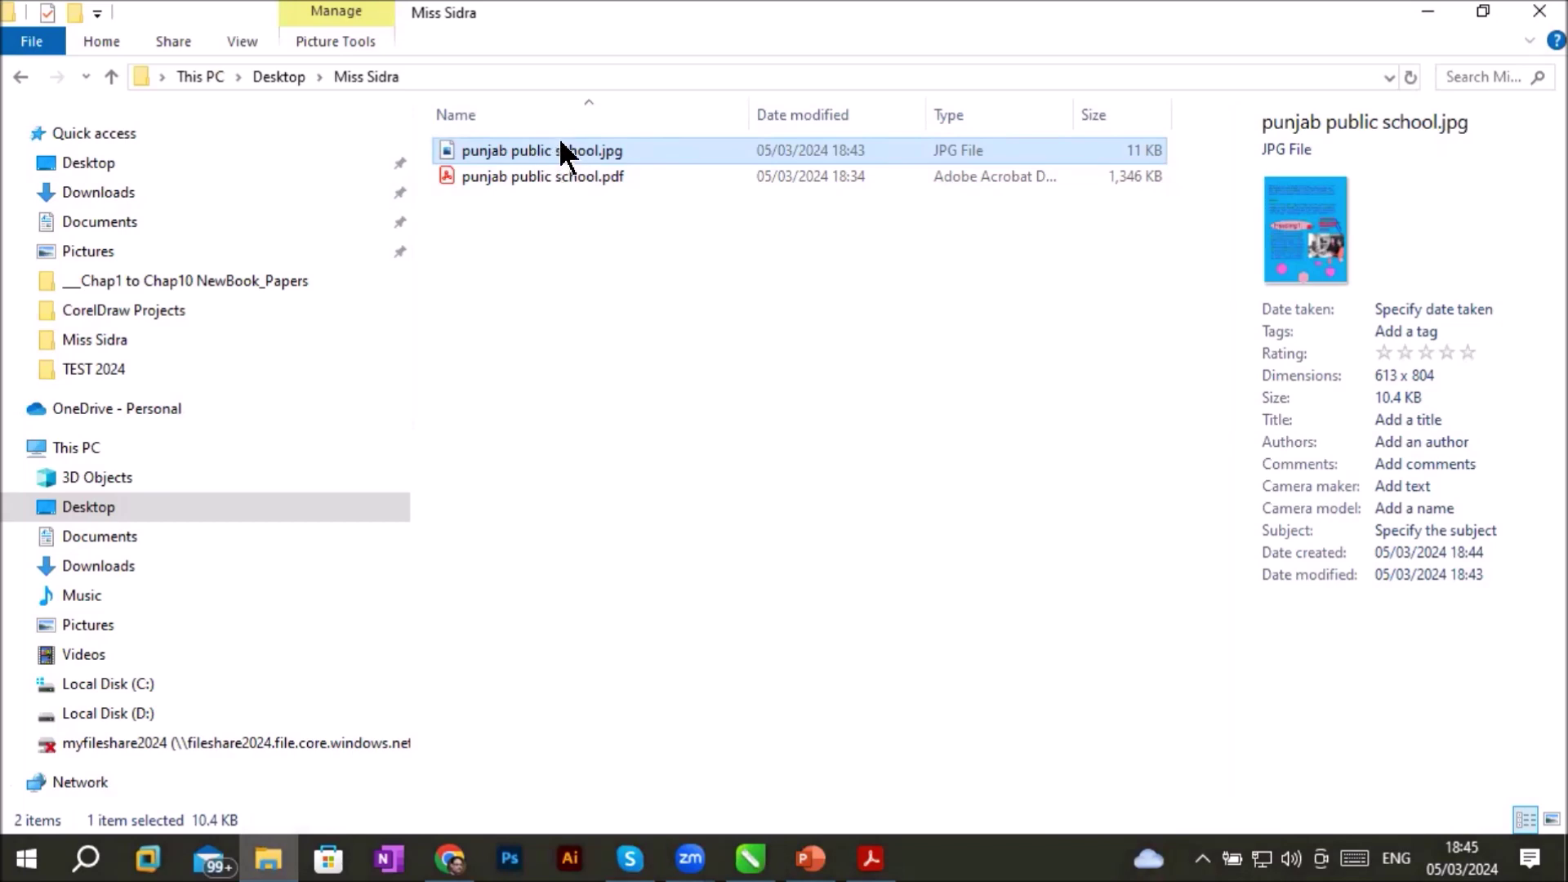
pyautogui.rightClick(558, 147)
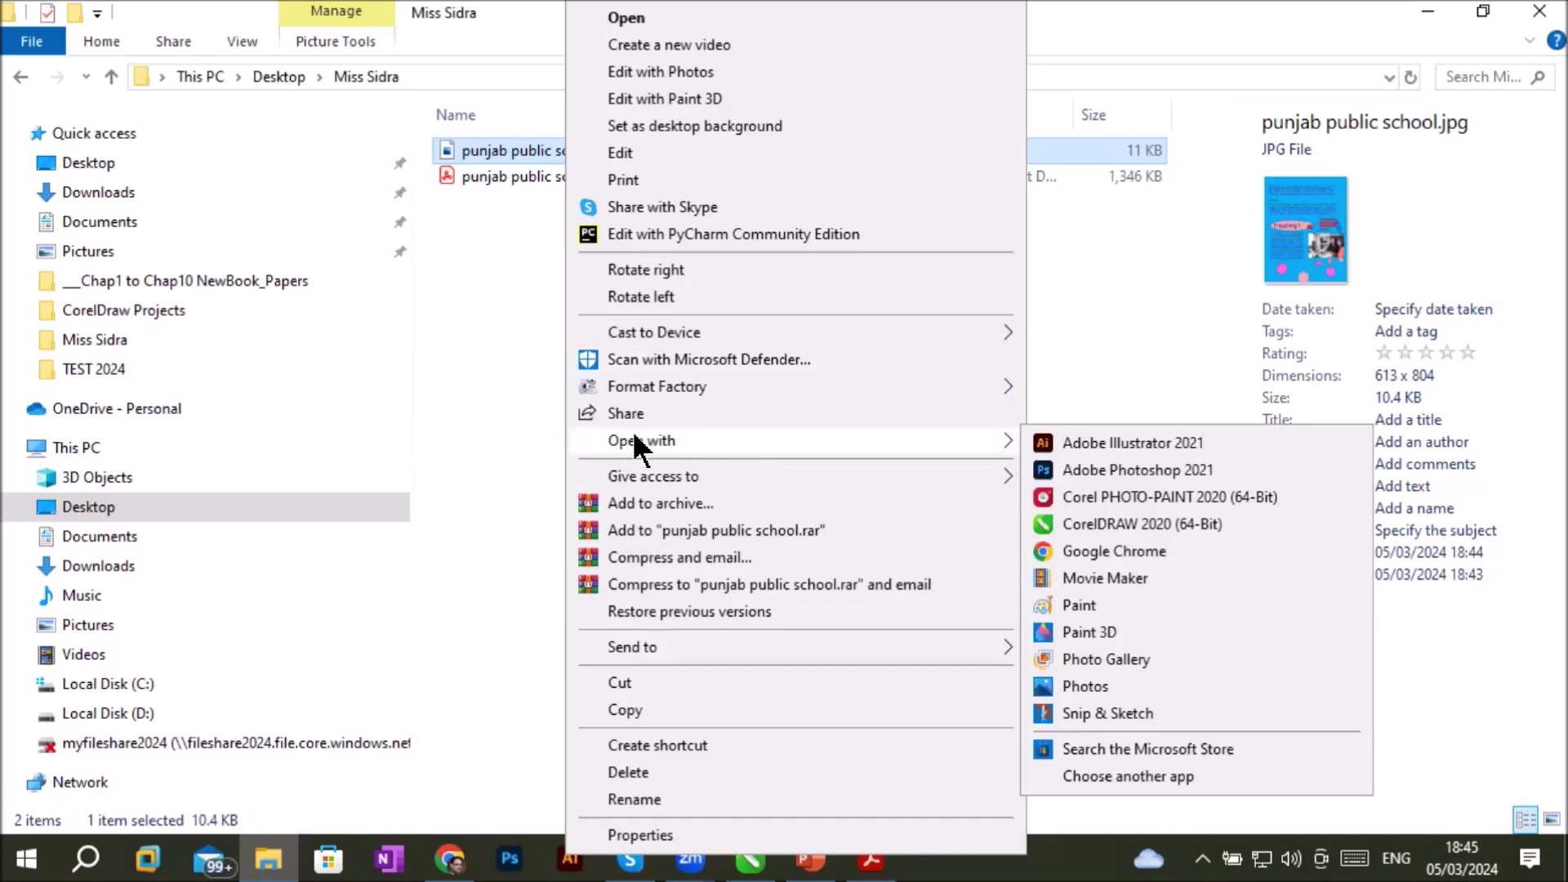
pyautogui.moveTo(679, 425)
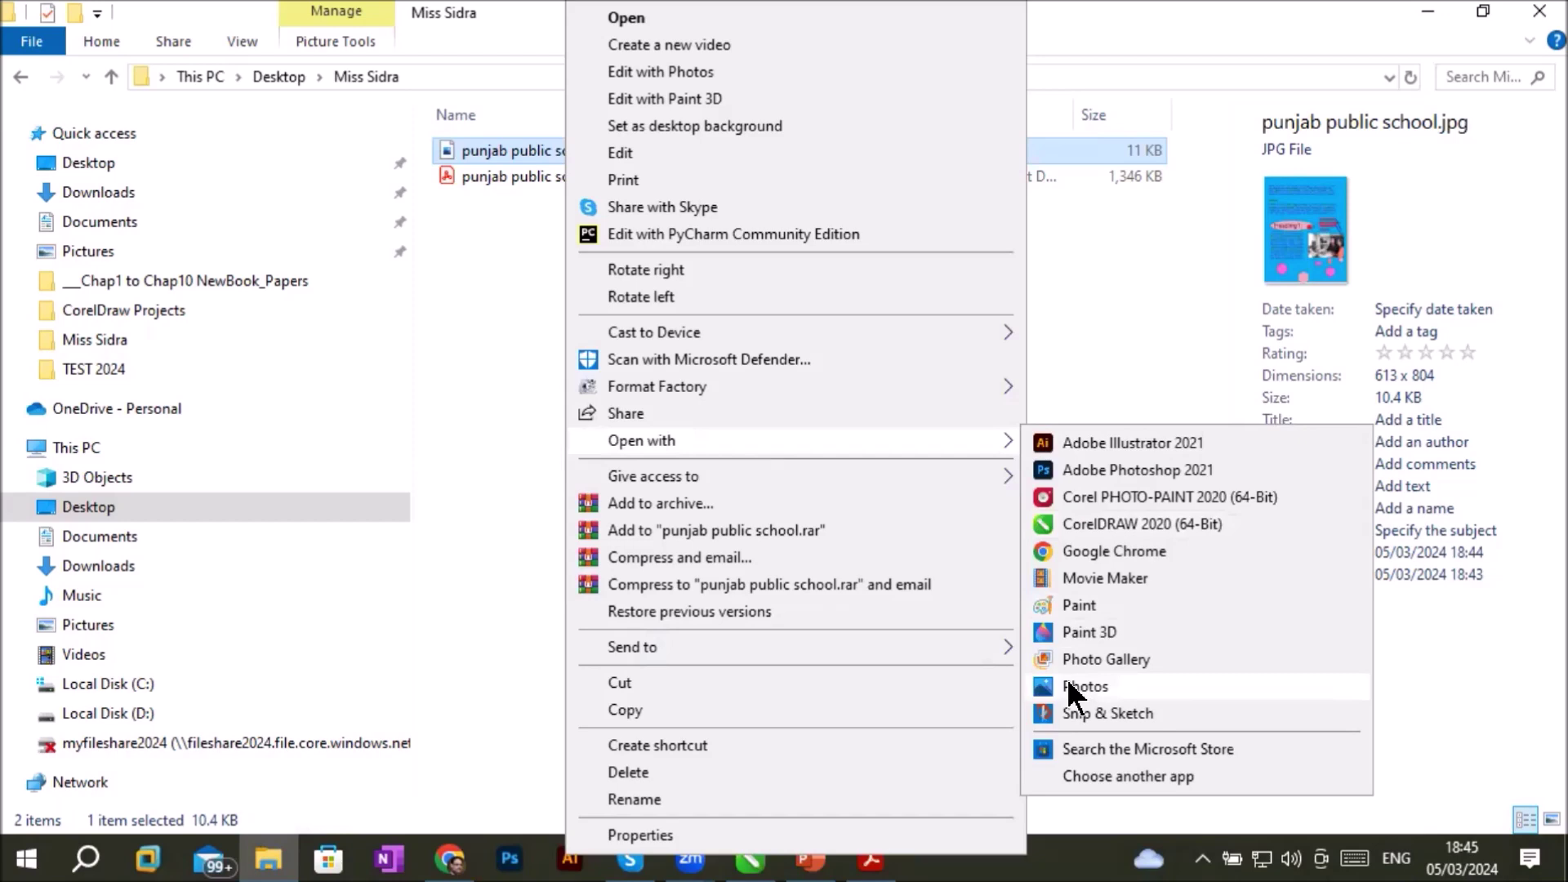
pyautogui.click(1078, 657)
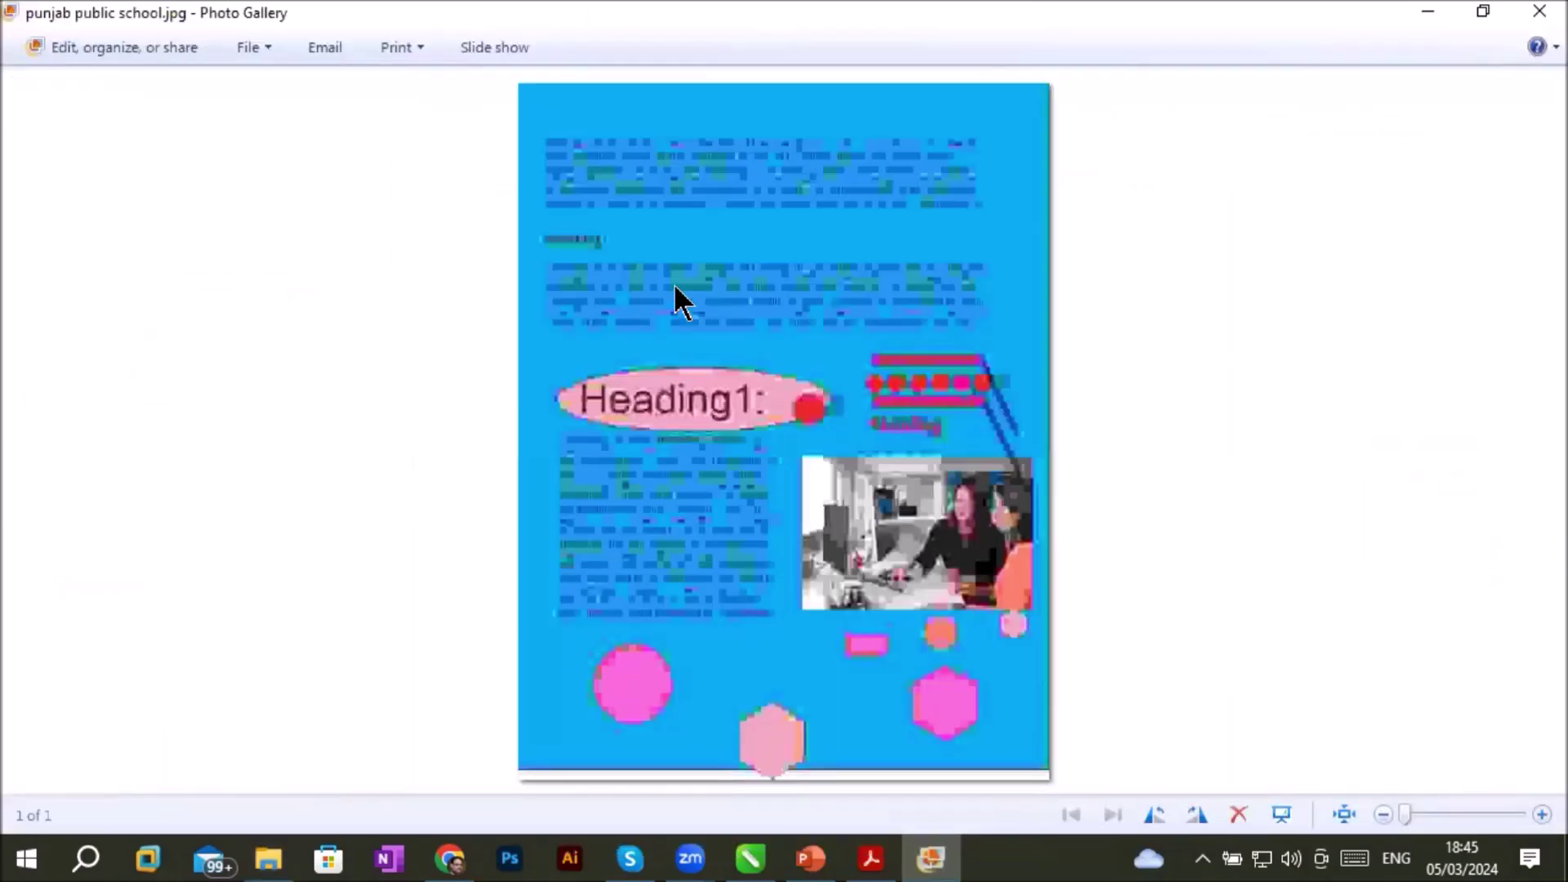
# Examine the image quality of the JPEG's text paragraphs and office photo up close
pyautogui.scroll(2, 667, 286)
pyautogui.scroll(1, 663, 304)
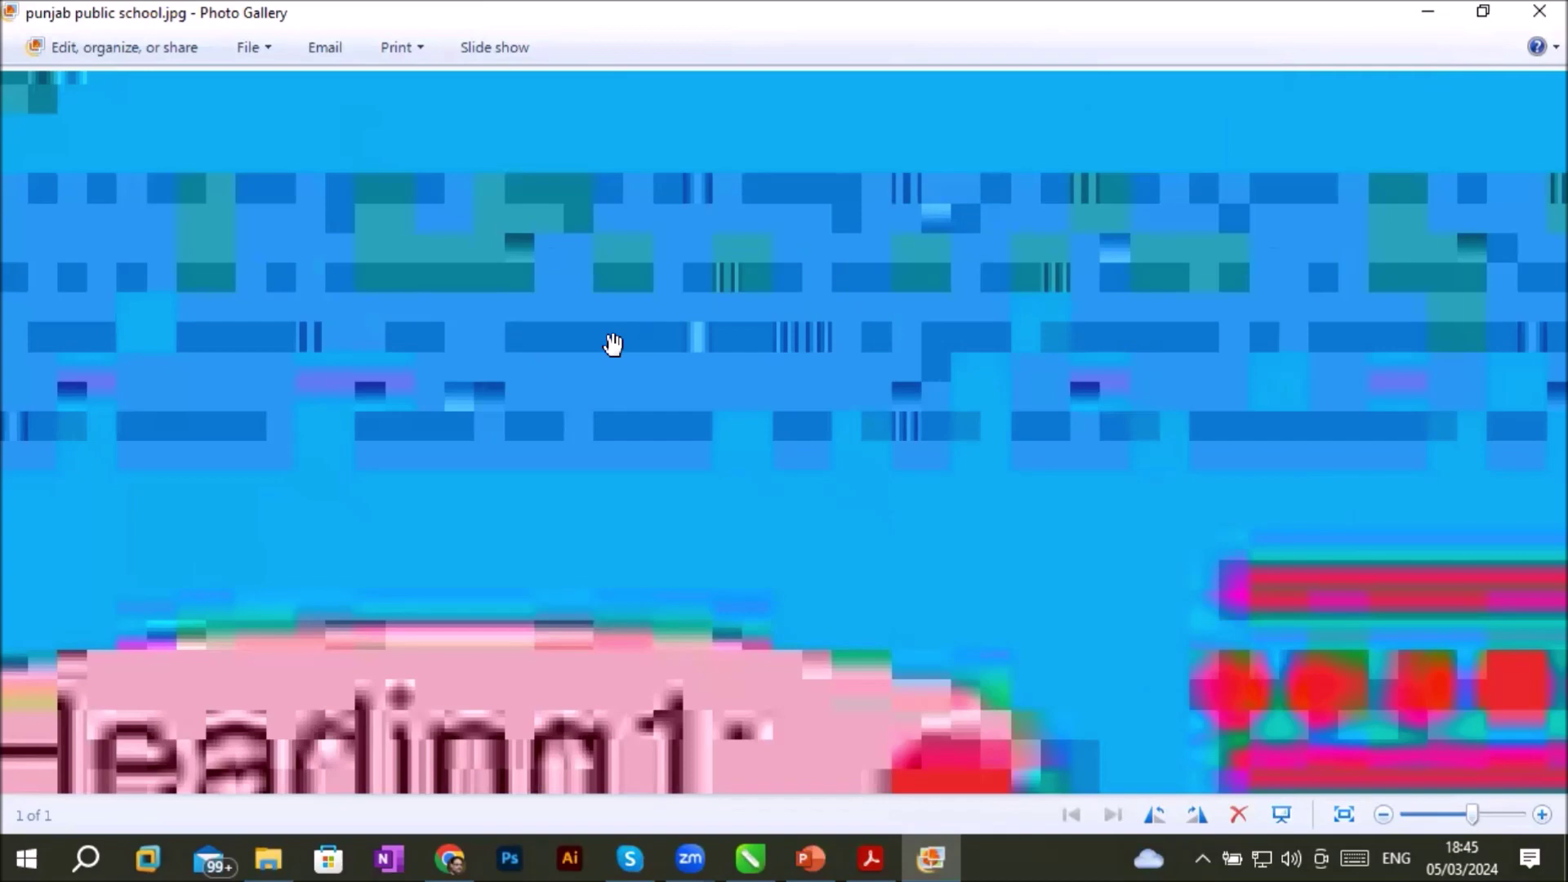
pyautogui.scroll(-2, 966, 406)
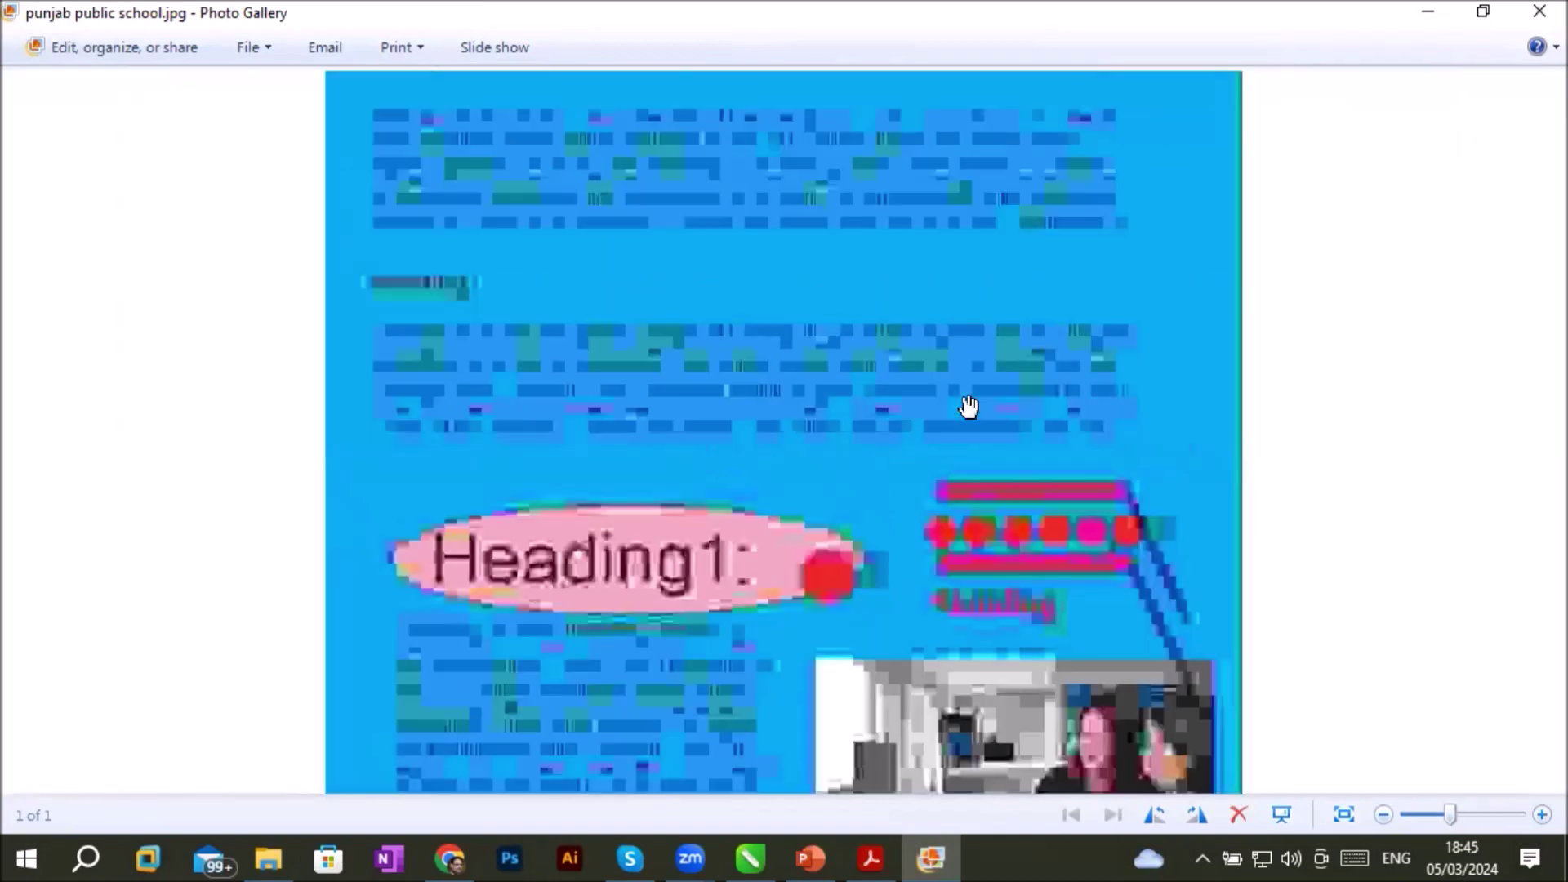
pyautogui.scroll(-1, 969, 406)
pyautogui.scroll(1, 1049, 637)
pyautogui.scroll(1, 1239, 644)
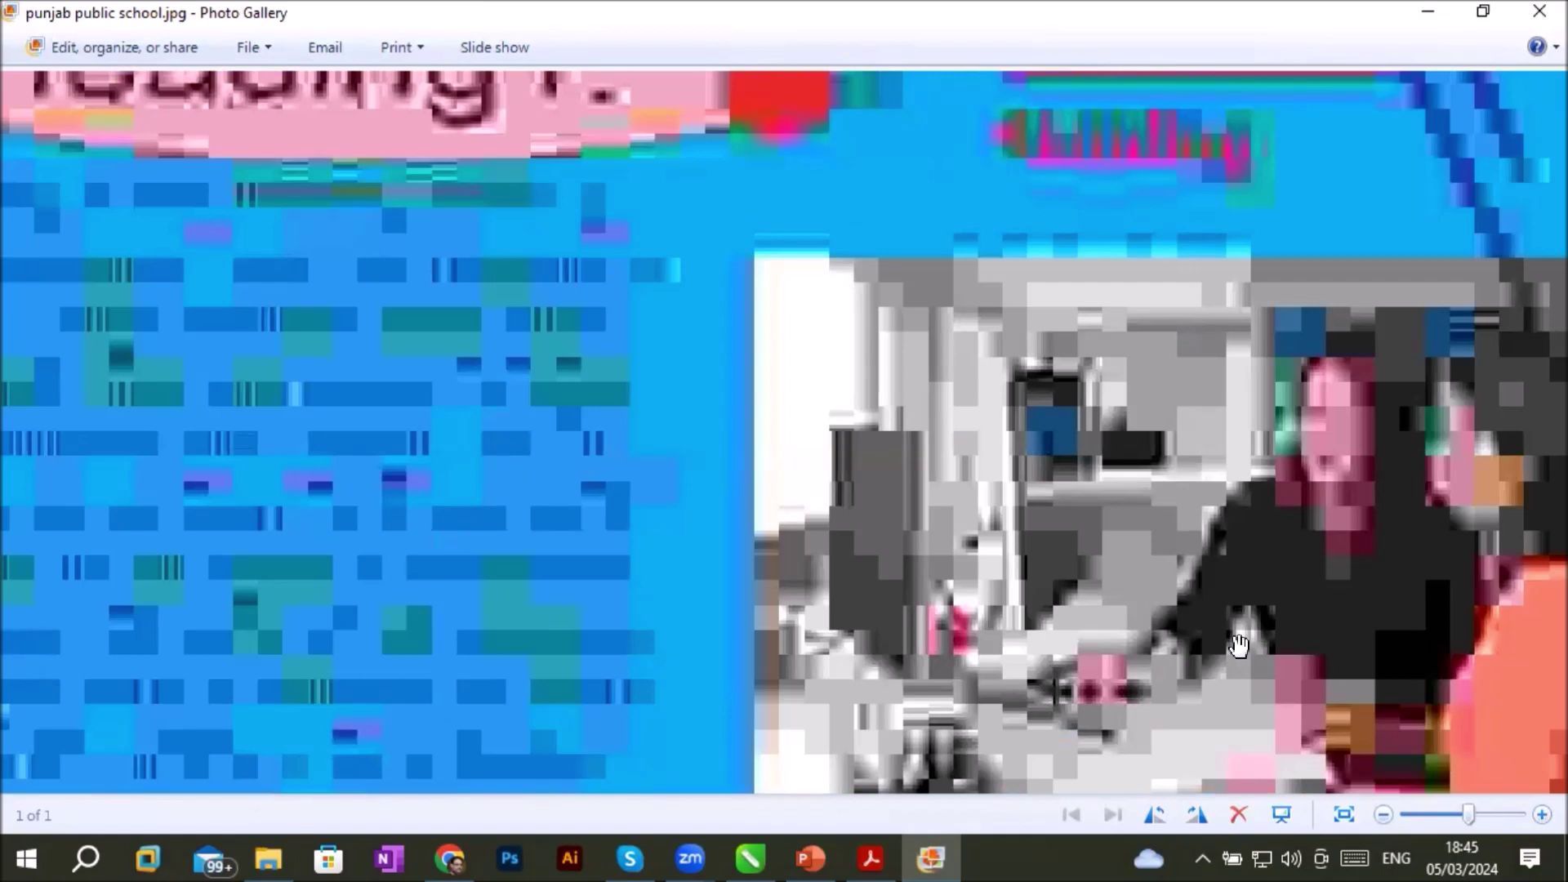
pyautogui.scroll(-2, 1010, 478)
pyautogui.scroll(-3, 1009, 478)
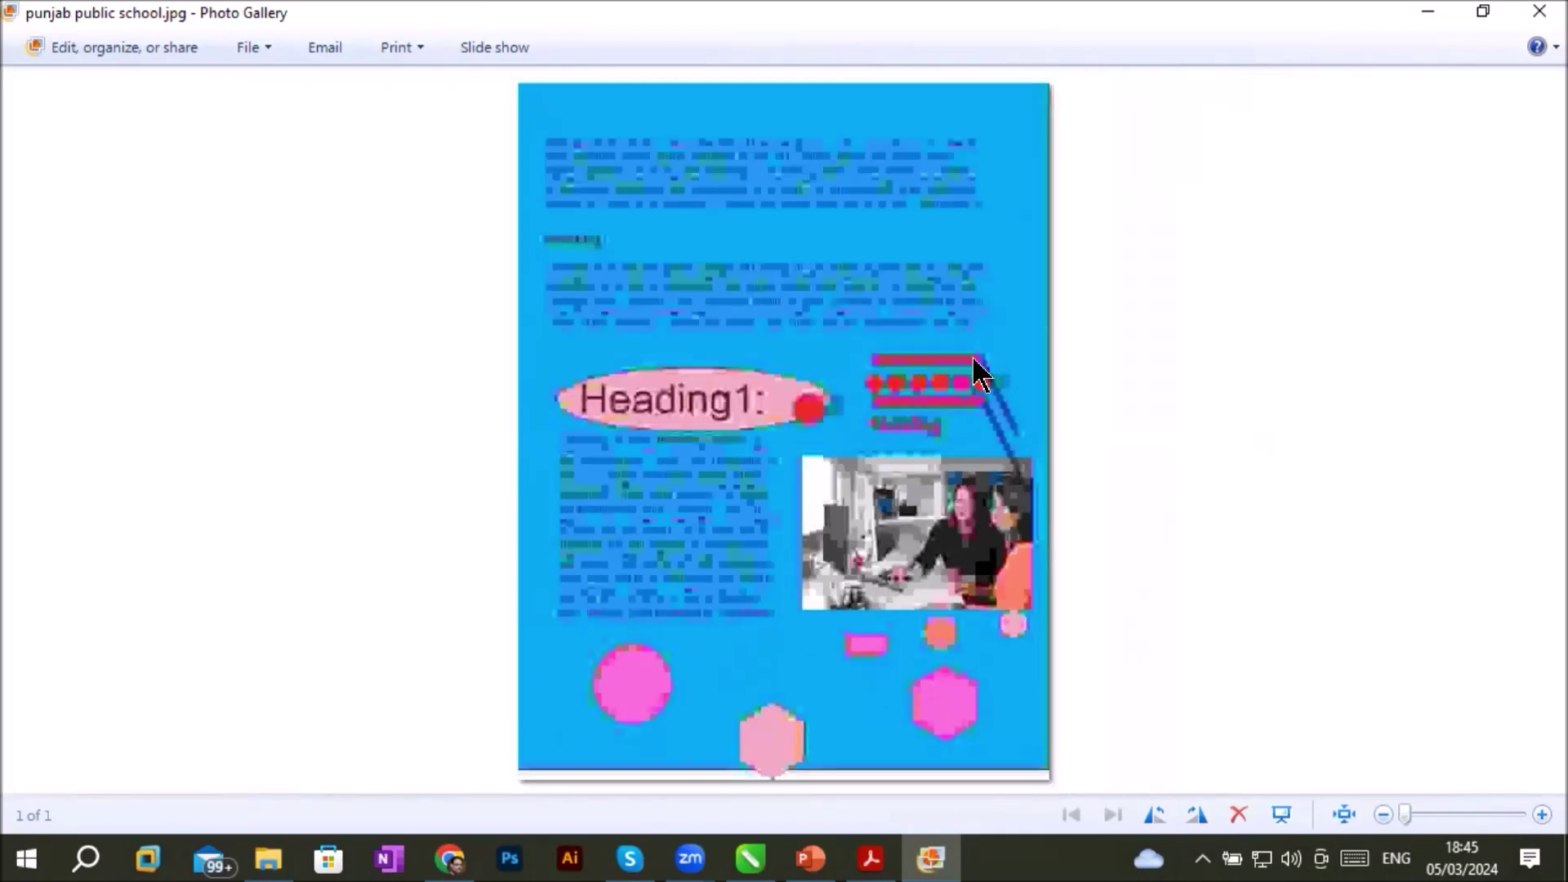
# Examine the paragraph above the pink Heading1 ellipse at high magnification and compare it with the full-page view
pyautogui.scroll(3, 724, 343)
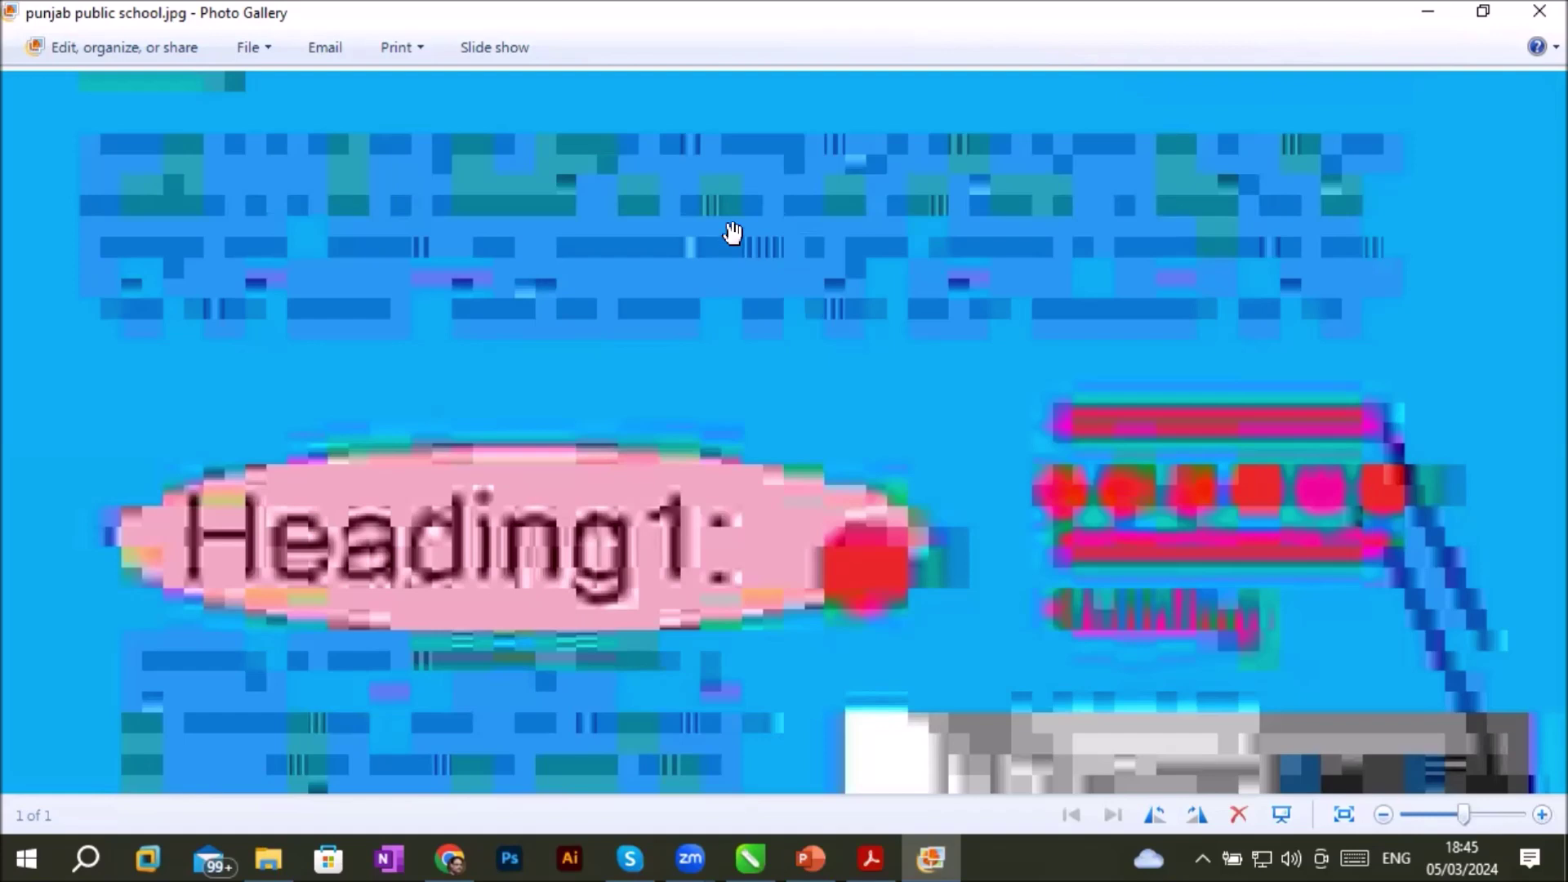
pyautogui.scroll(-2, 731, 238)
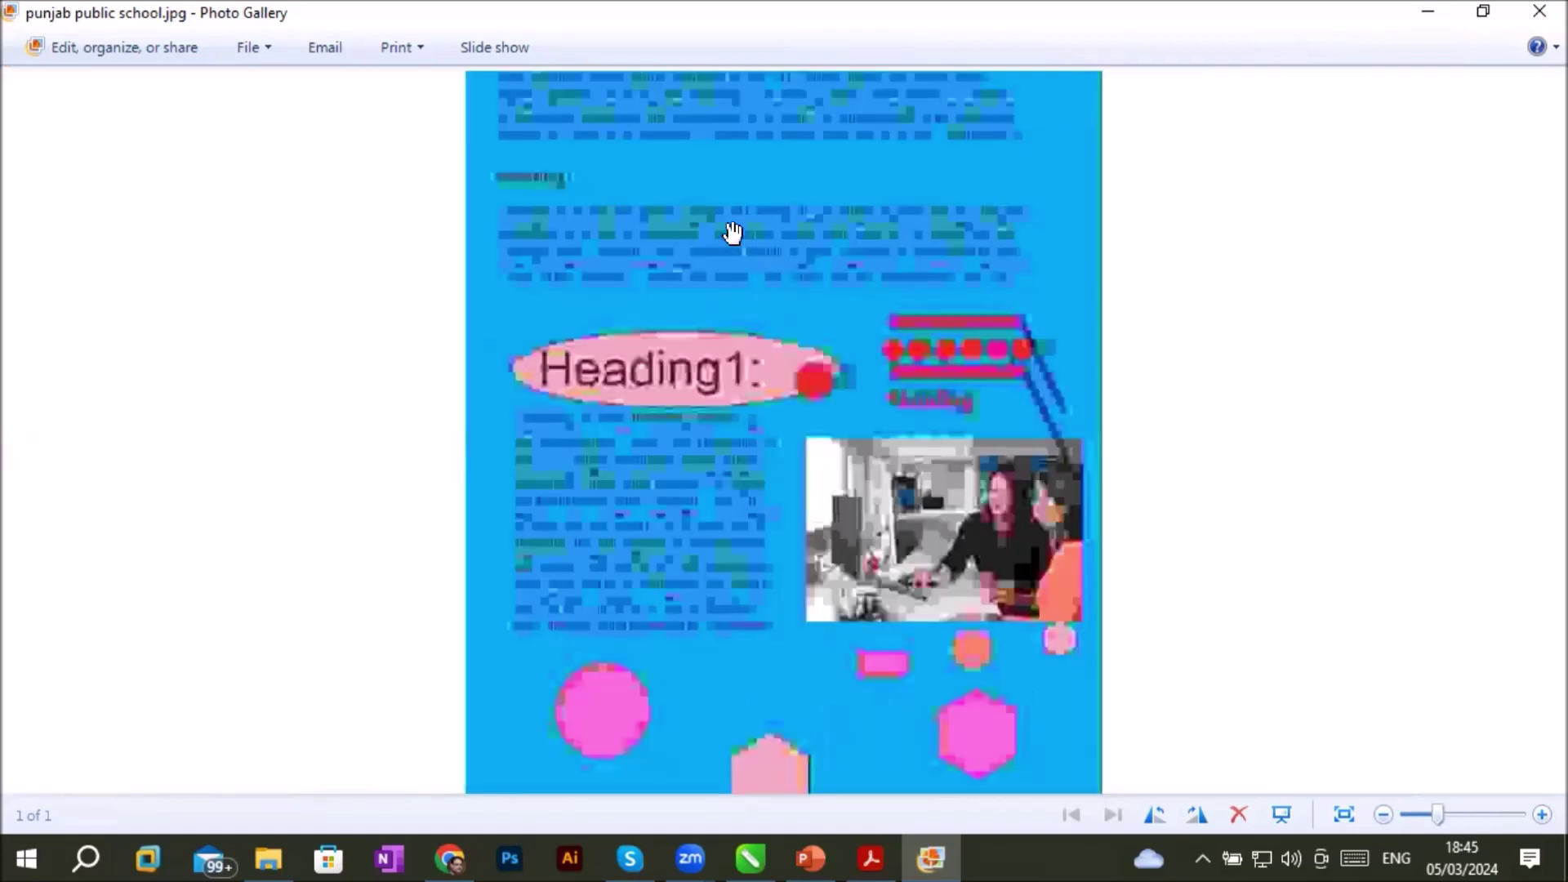
pyautogui.scroll(-1, 732, 234)
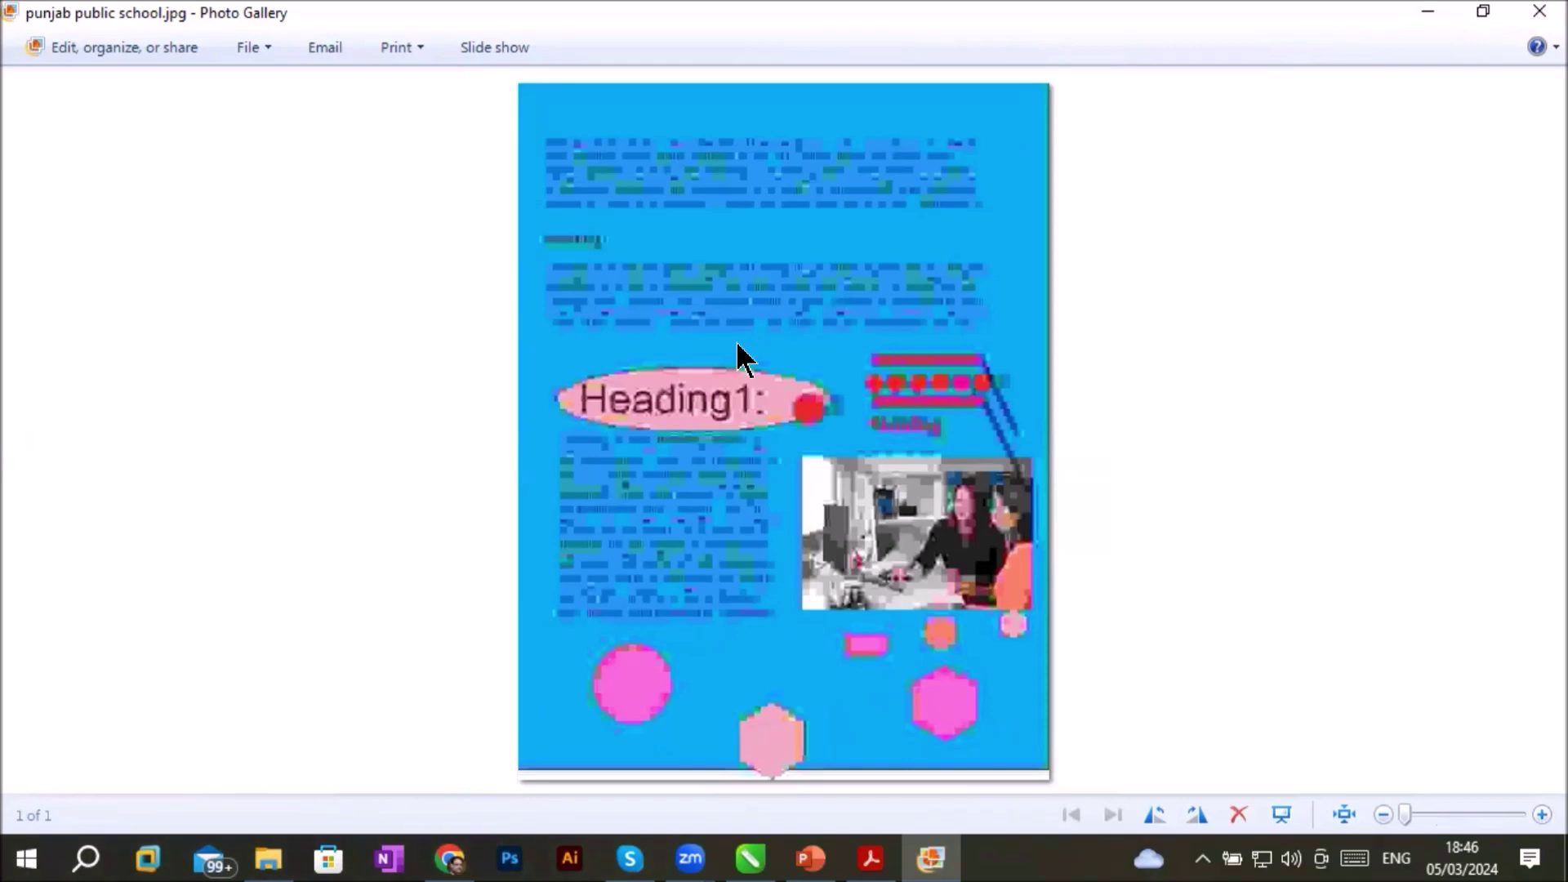
pyautogui.scroll(5, 771, 331)
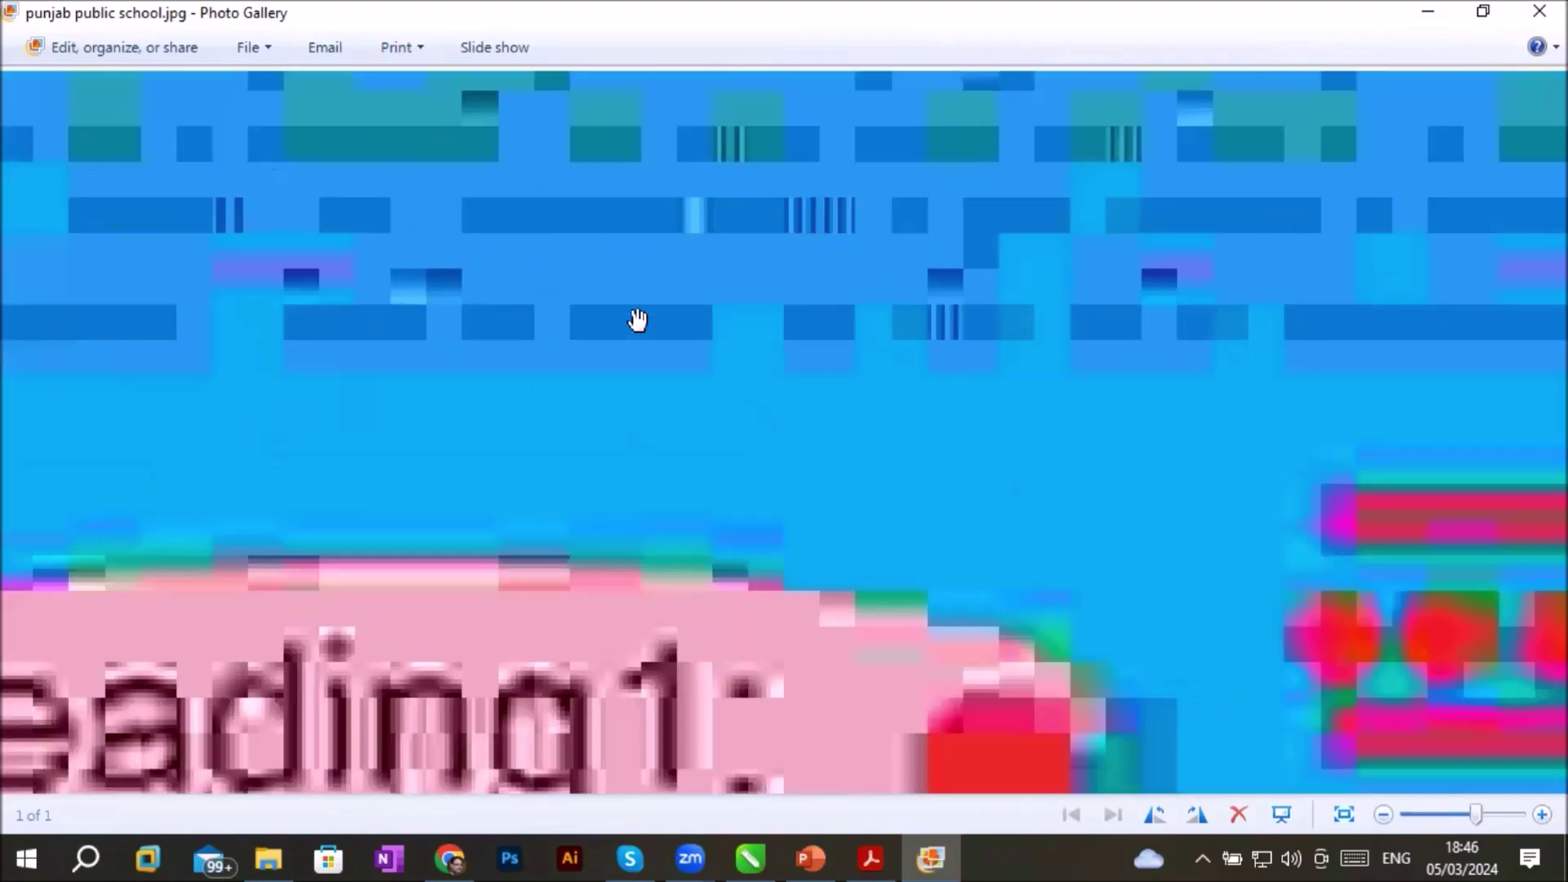
pyautogui.scroll(-3, 718, 335)
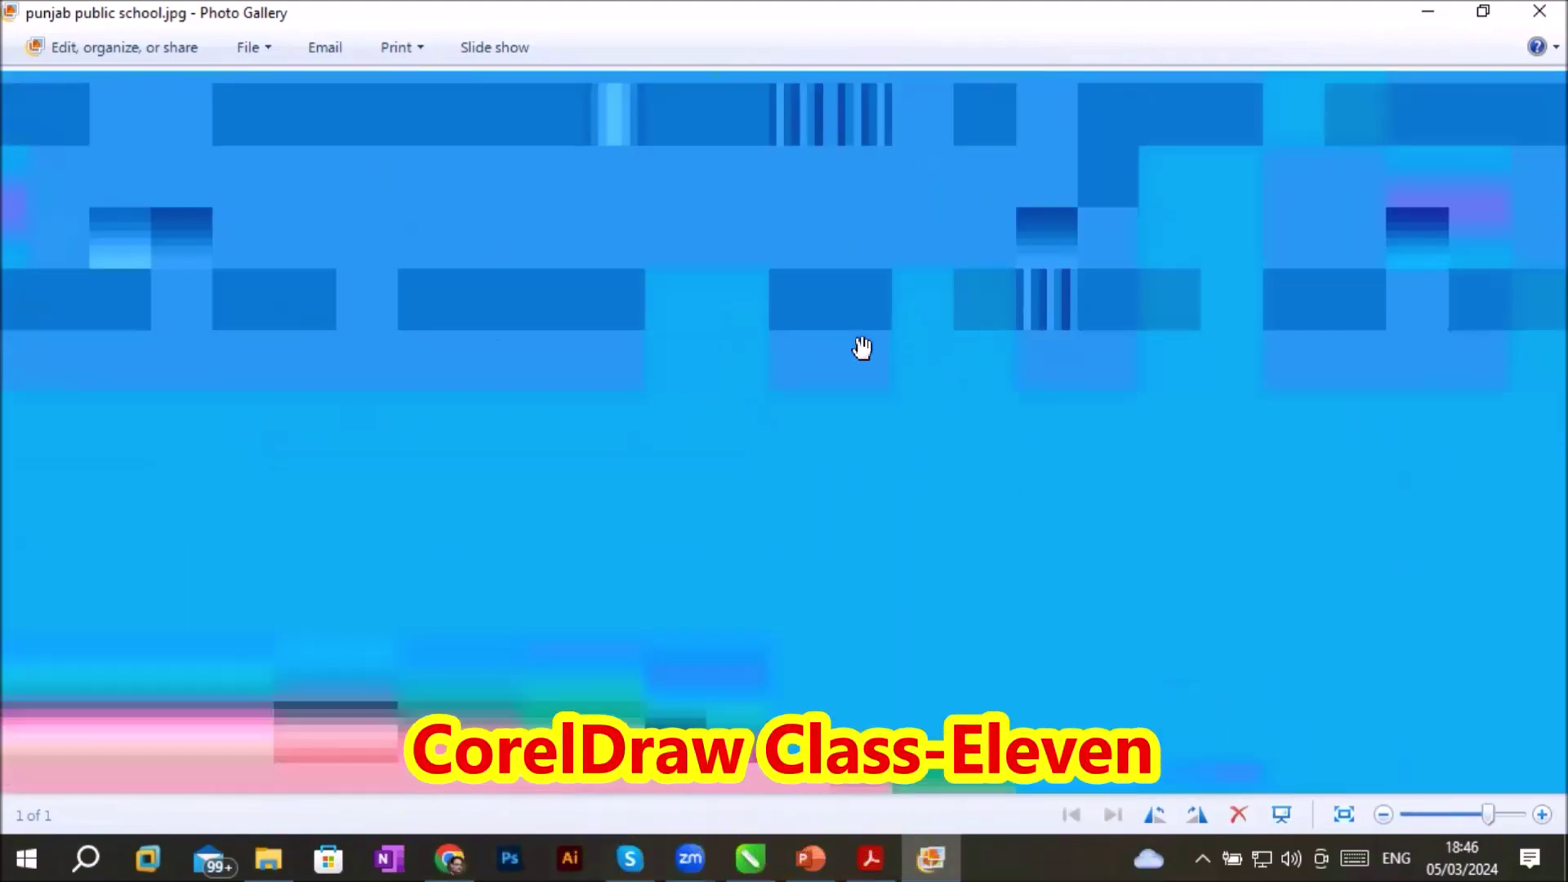
pyautogui.scroll(-3, 862, 347)
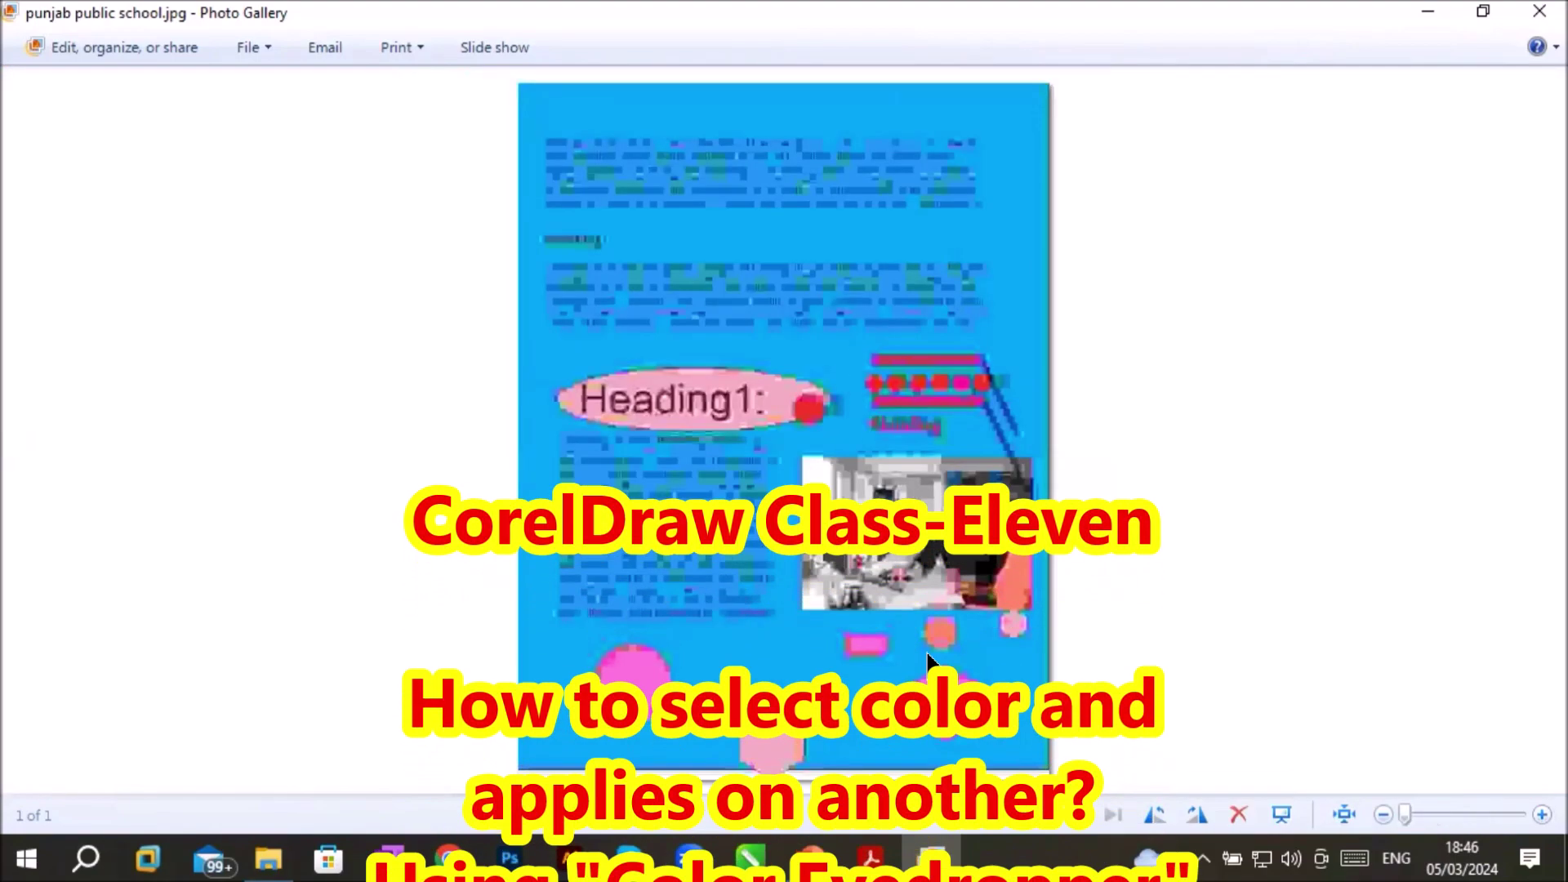
# Switch back to the flyer in CorelDRAW and bring up its file and export commands
pyautogui.moveTo(749, 859)
pyautogui.click(749, 859)
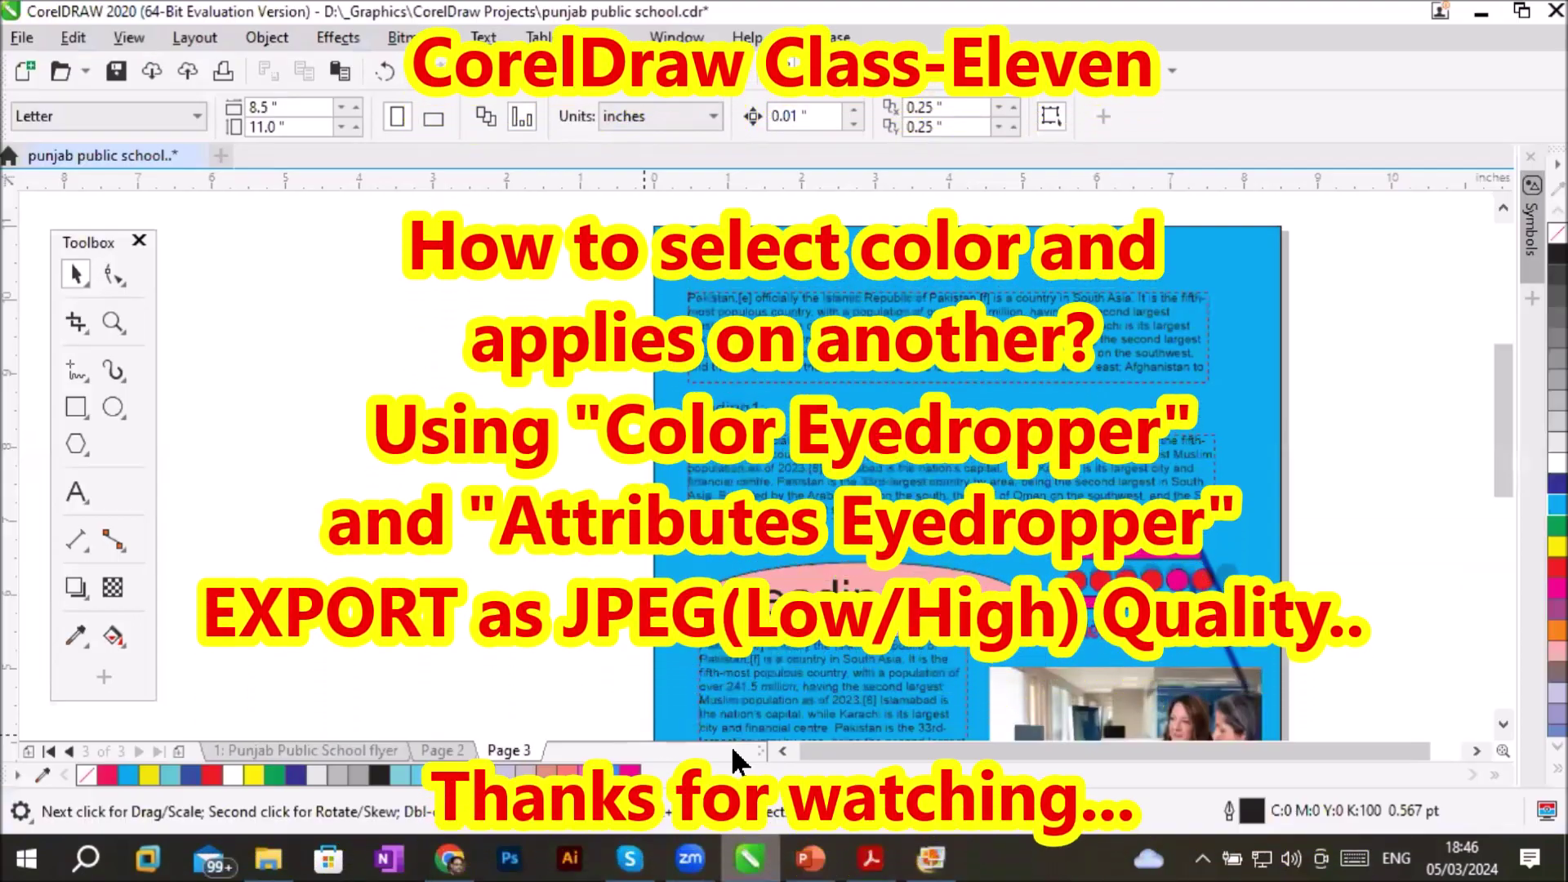
pyautogui.click(22, 37)
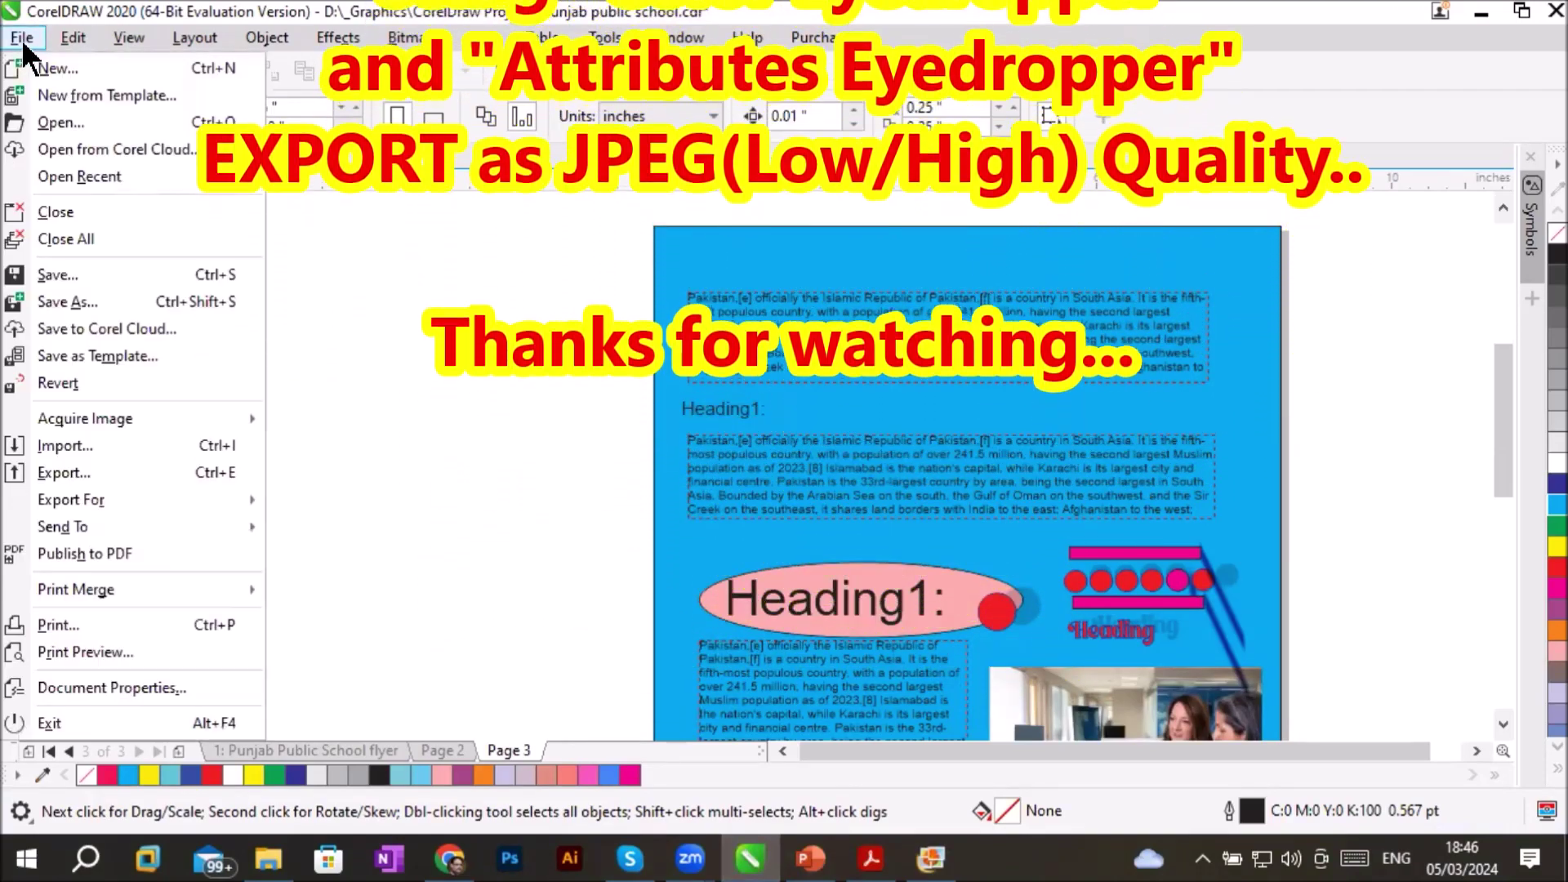